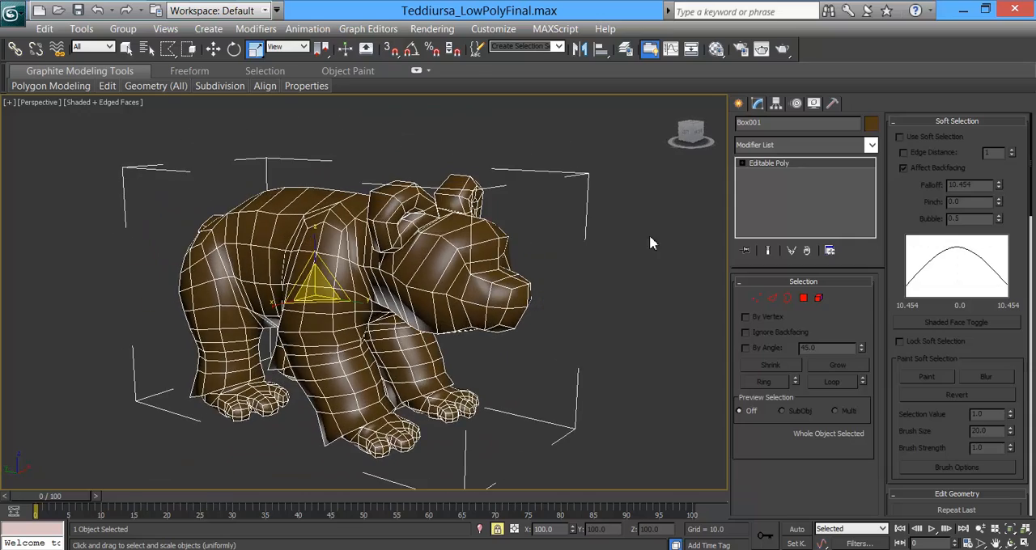
Step: Apply the Unwrap UVW modifier to the bear mesh and check its existing seams
mouse_move(387, 275)
alt+middle_down()
mouse_move(562, 248)
mouse_move(399, 264)
mouse_move(300, 315)
mouse_move(266, 250)
mouse_move(348, 267)
mouse_move(384, 261)
alt+middle_up()
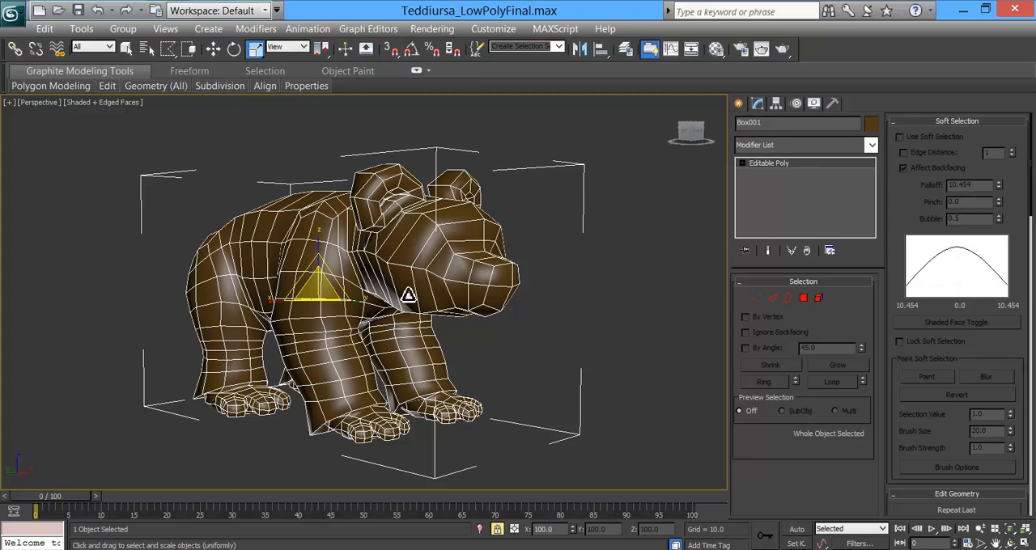
click(872, 146)
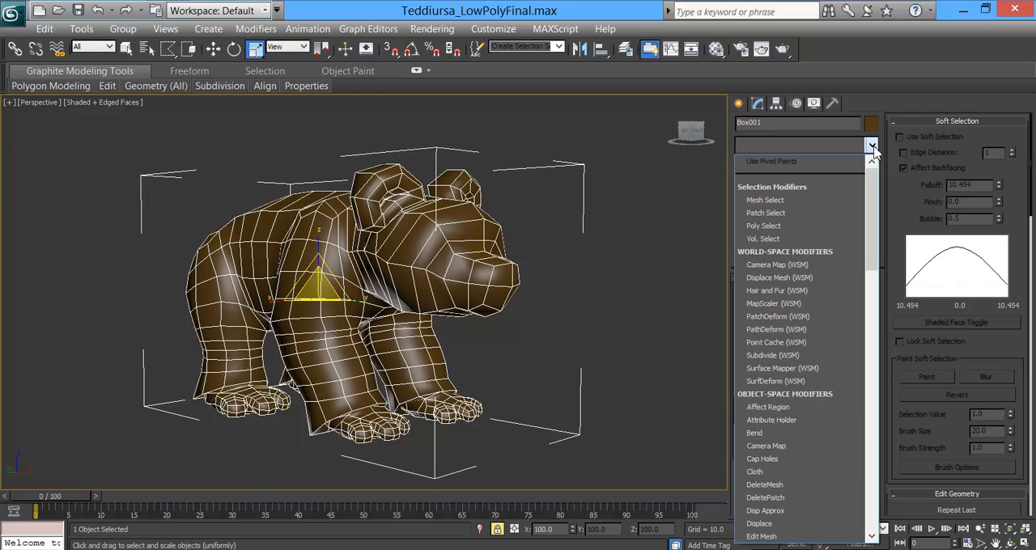
drag(874, 189, 877, 457)
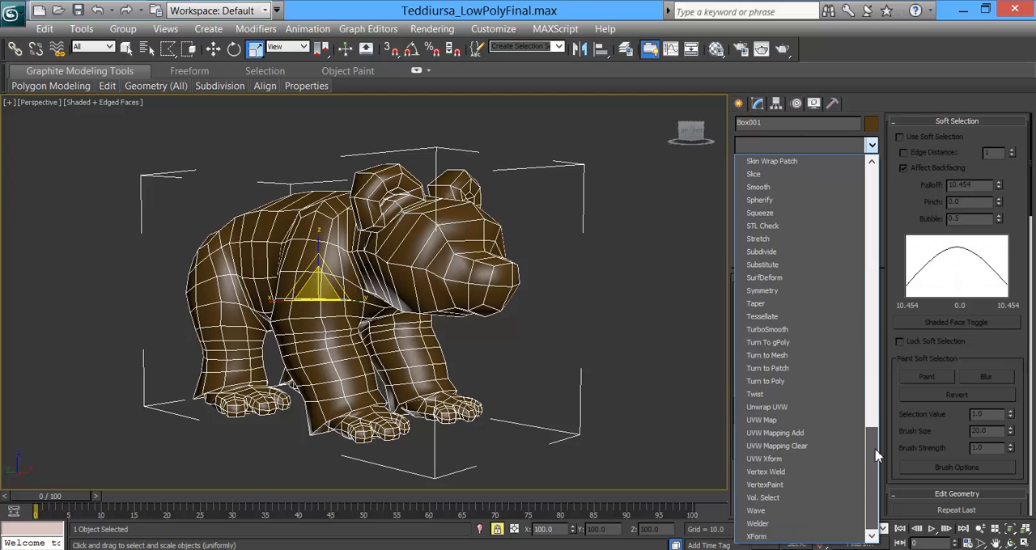
click(784, 408)
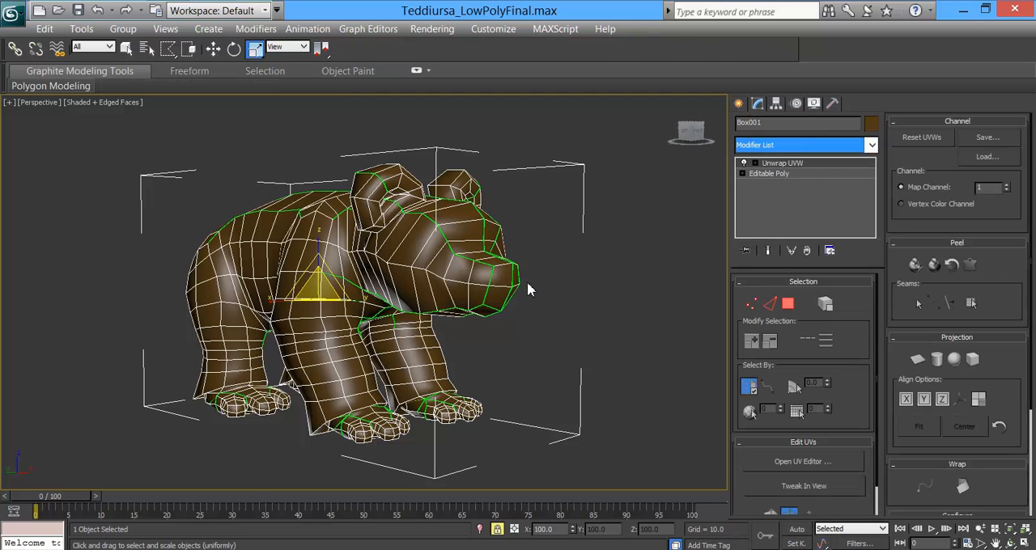
alt+middle_drag(314, 241, 426, 312)
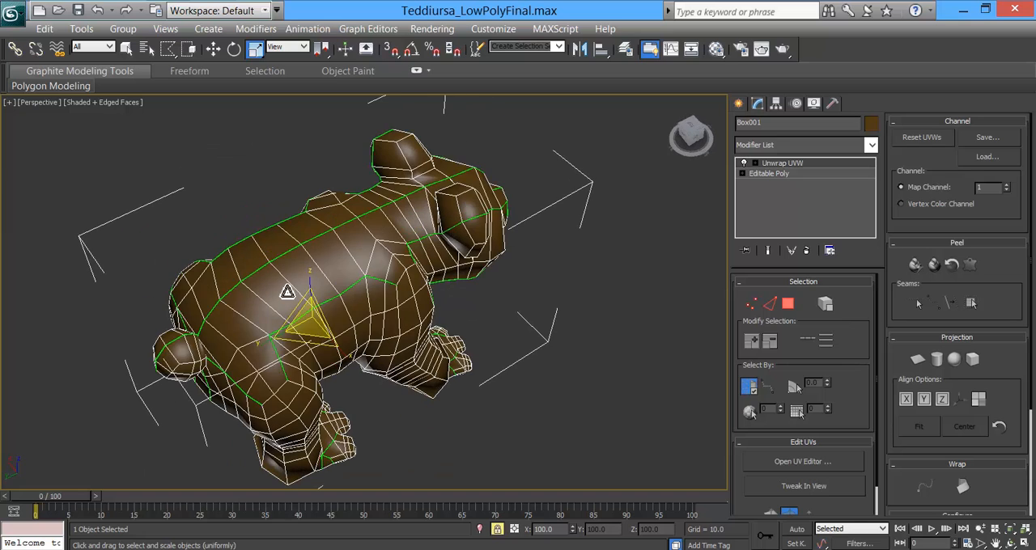
alt+middle_drag(416, 344, 483, 303)
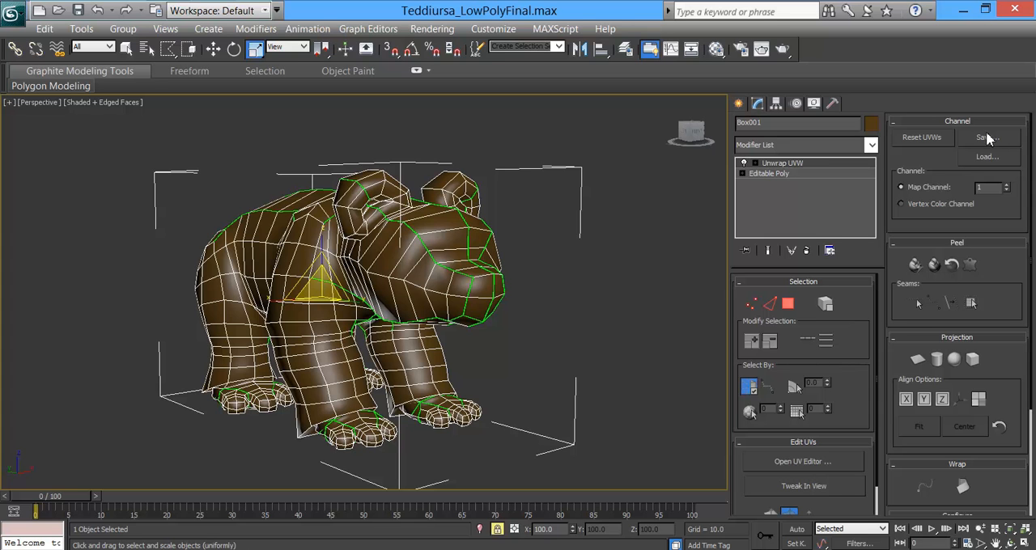
Step: Open the UV editor to show the bear's current UV layout
click(846, 463)
drag(309, 77, 804, 75)
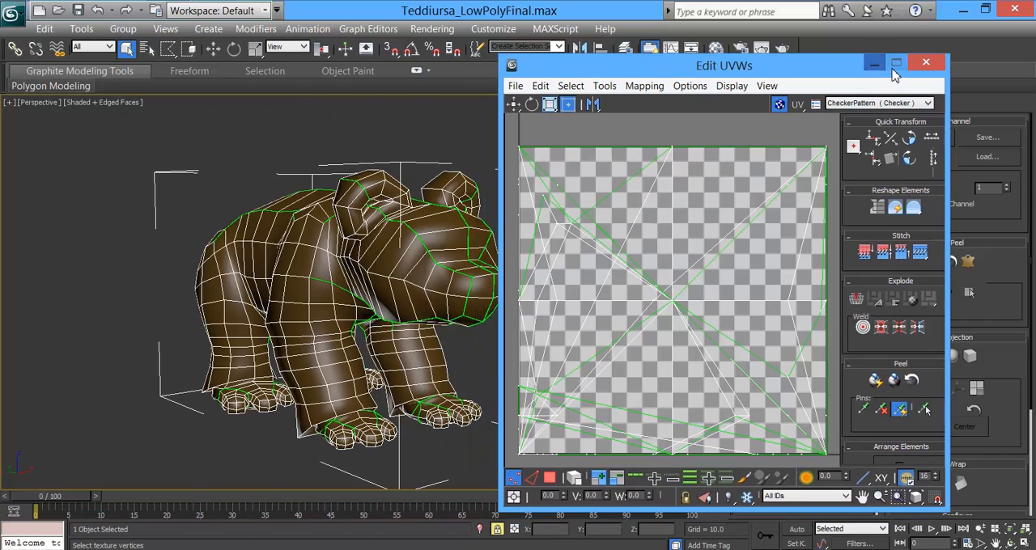
scroll(770, 280, down, 5)
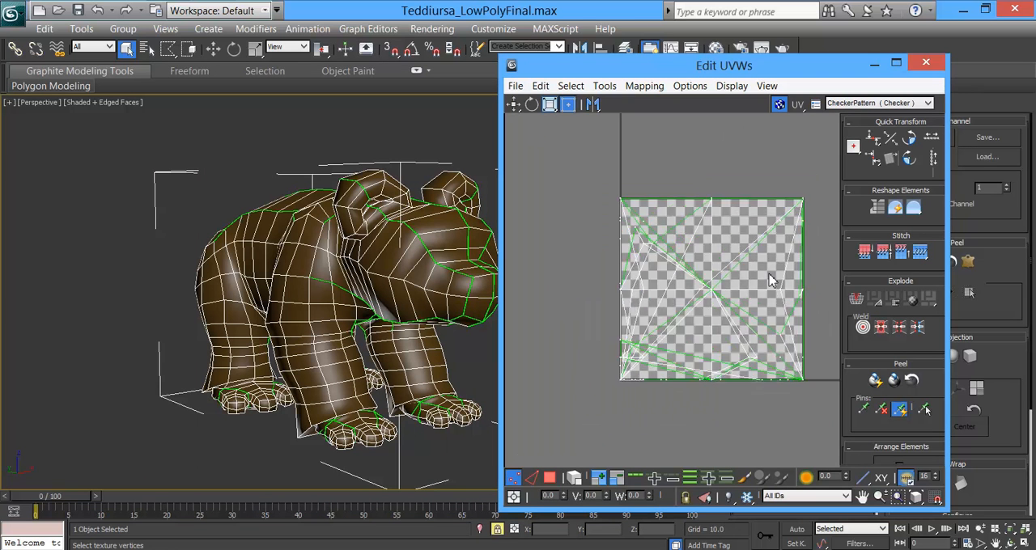
Step: Select all of the bear's UV vertices and move them out of the checkered texture square
drag(642, 189, 817, 372)
drag(765, 66, 691, 66)
key(q)
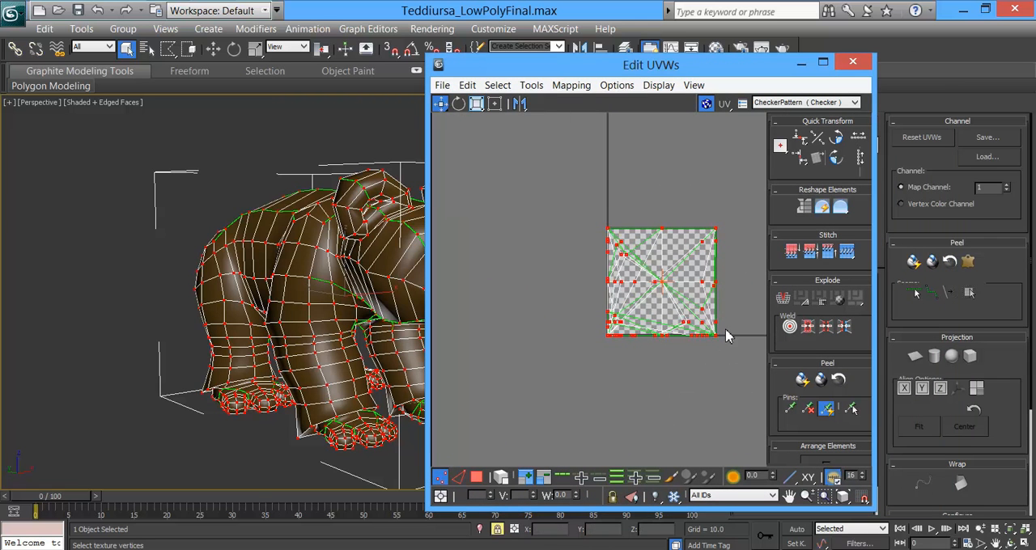
drag(716, 343, 527, 188)
middle_drag(527, 216, 571, 348)
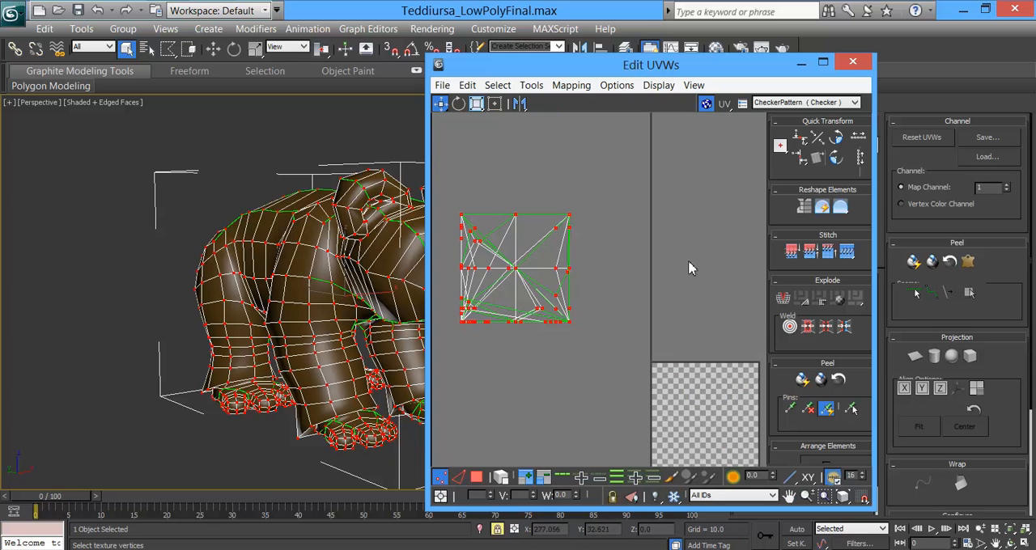
drag(712, 73, 686, 64)
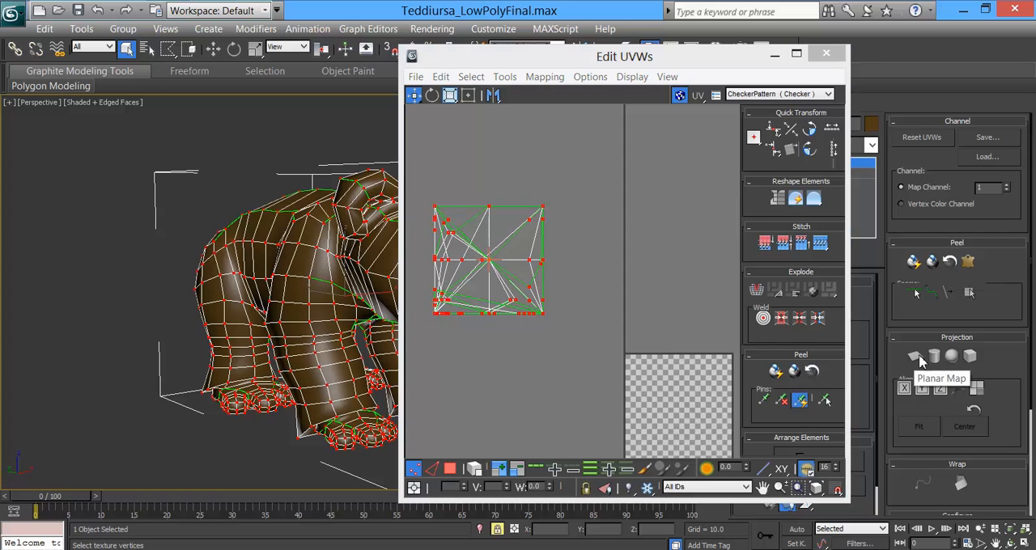
Step: Select all faces of the unwrap and planar-map them aligned to the X axis
drag(740, 57, 582, 48)
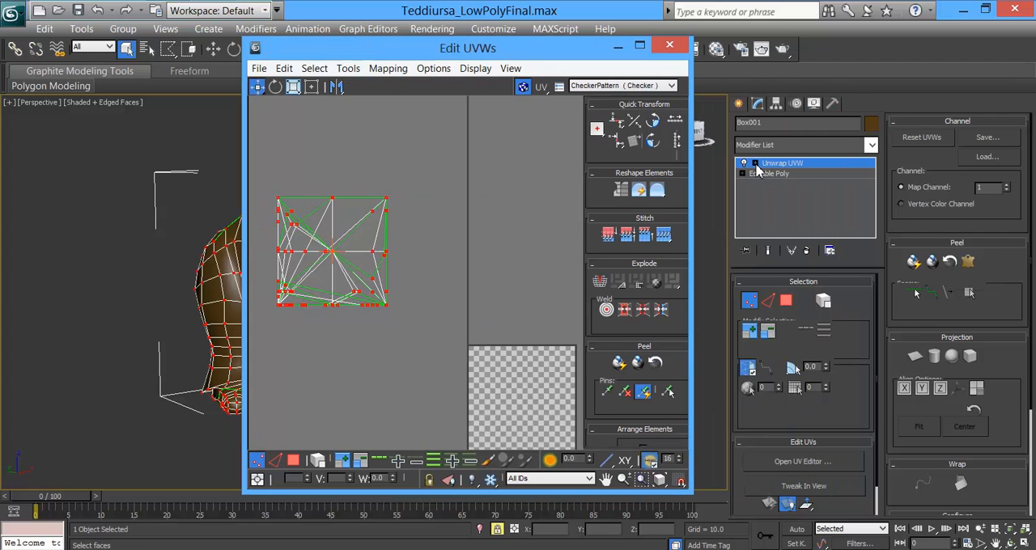
click(755, 164)
click(775, 195)
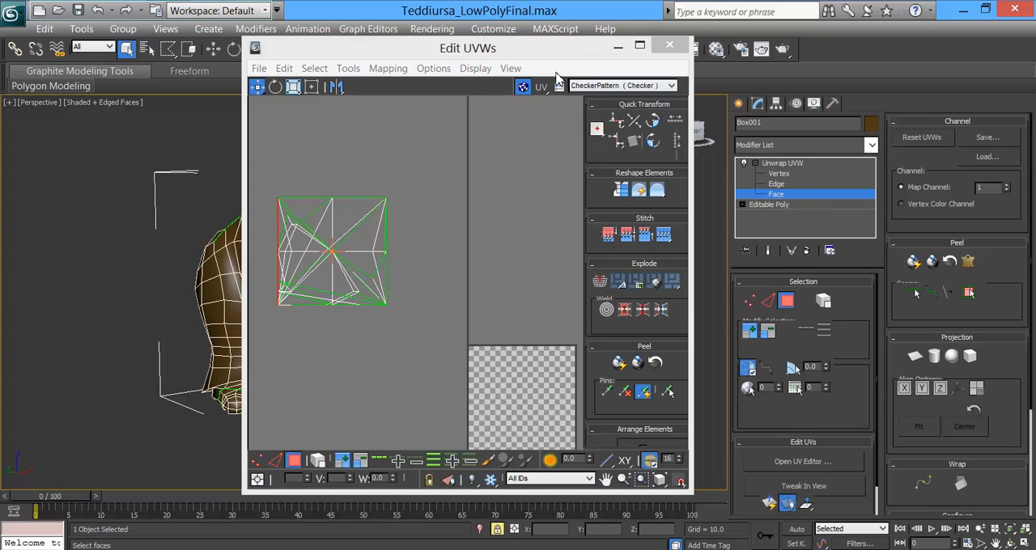
drag(521, 57, 659, 70)
drag(402, 192, 555, 366)
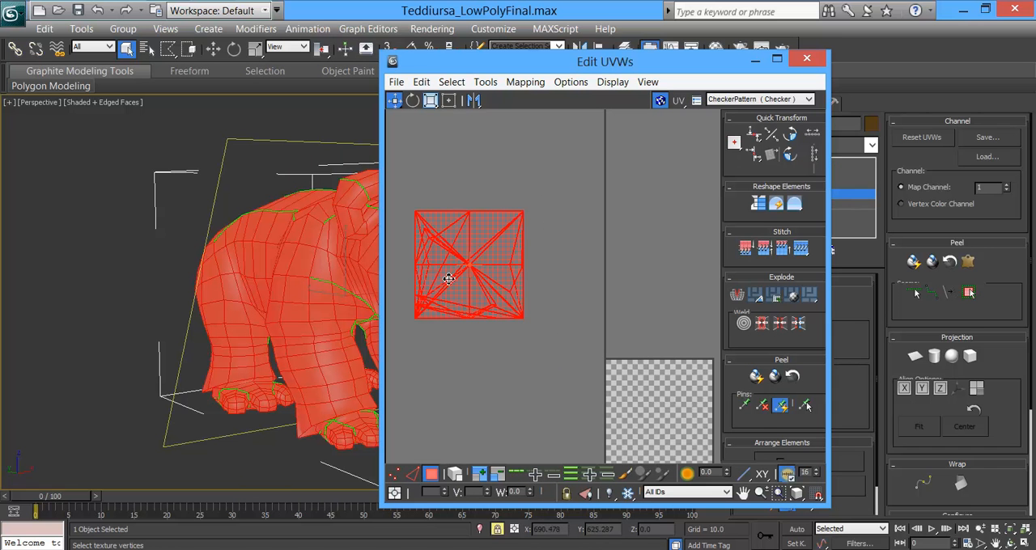
click(915, 357)
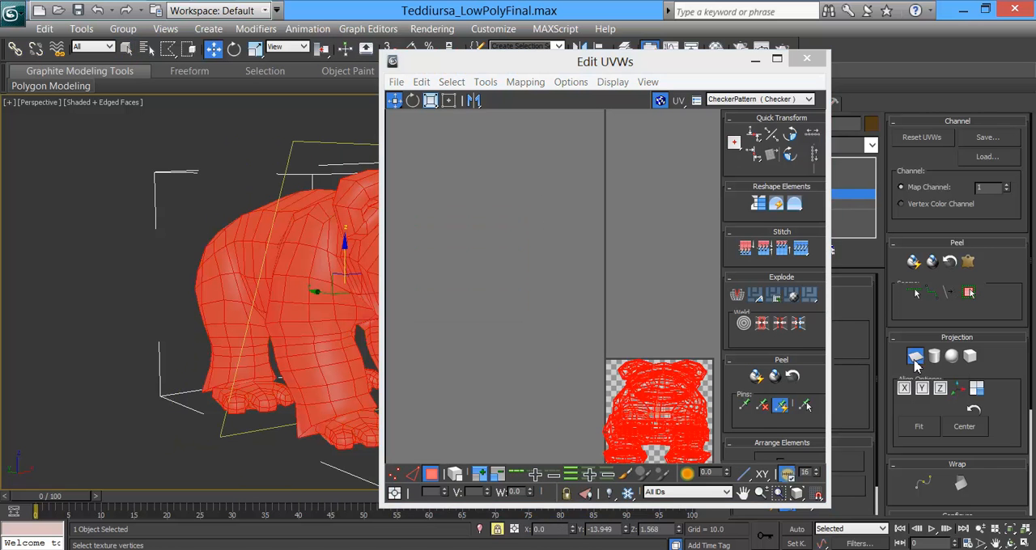
click(907, 392)
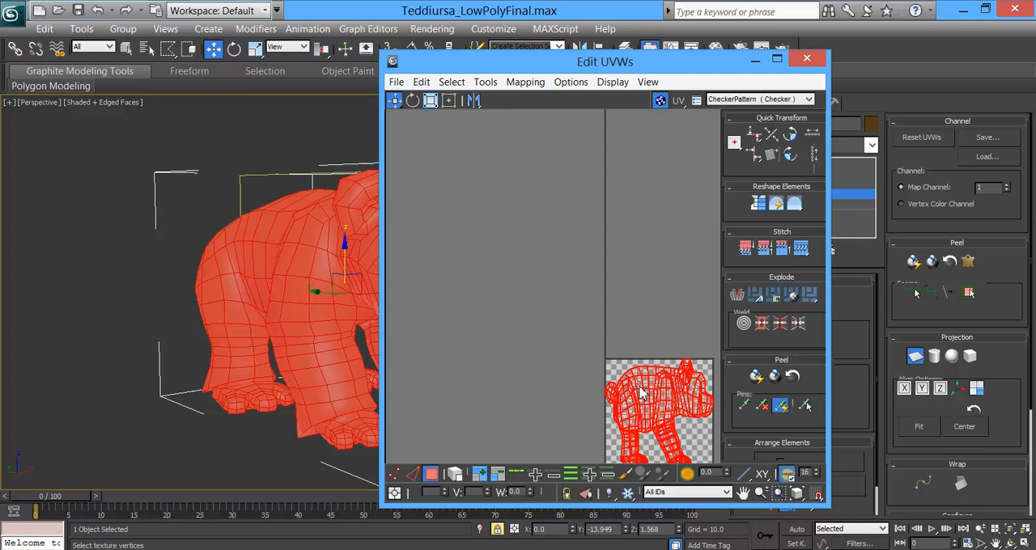
click(914, 357)
Step: Move the planar-mapped bear UVs into the empty area outside the checkered texture square
drag(608, 387, 452, 145)
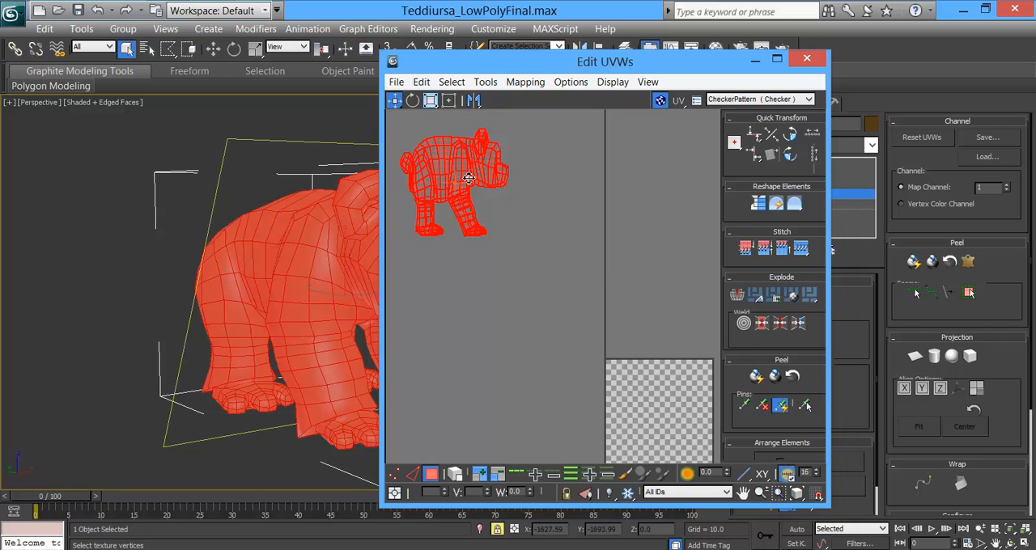
drag(541, 66, 694, 68)
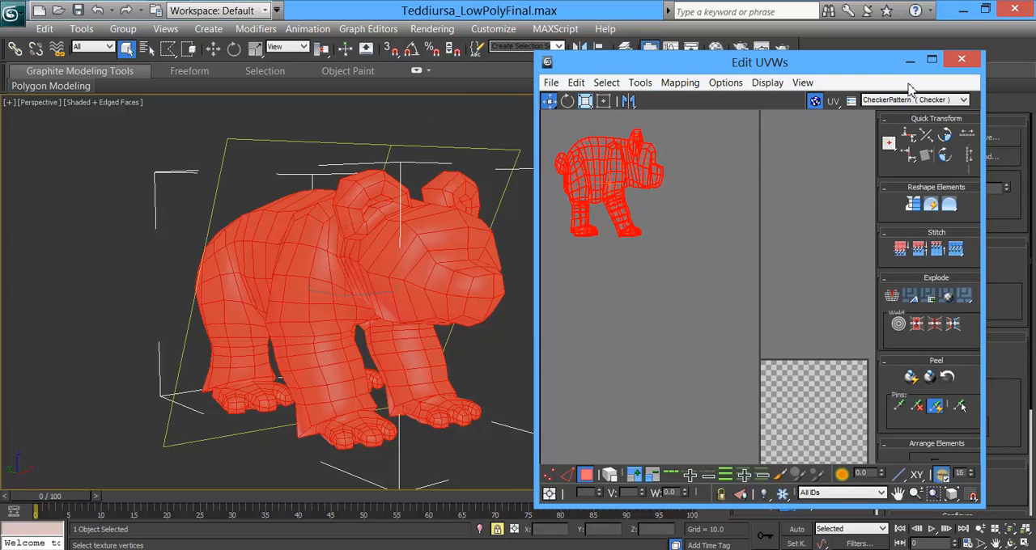
drag(828, 68, 567, 65)
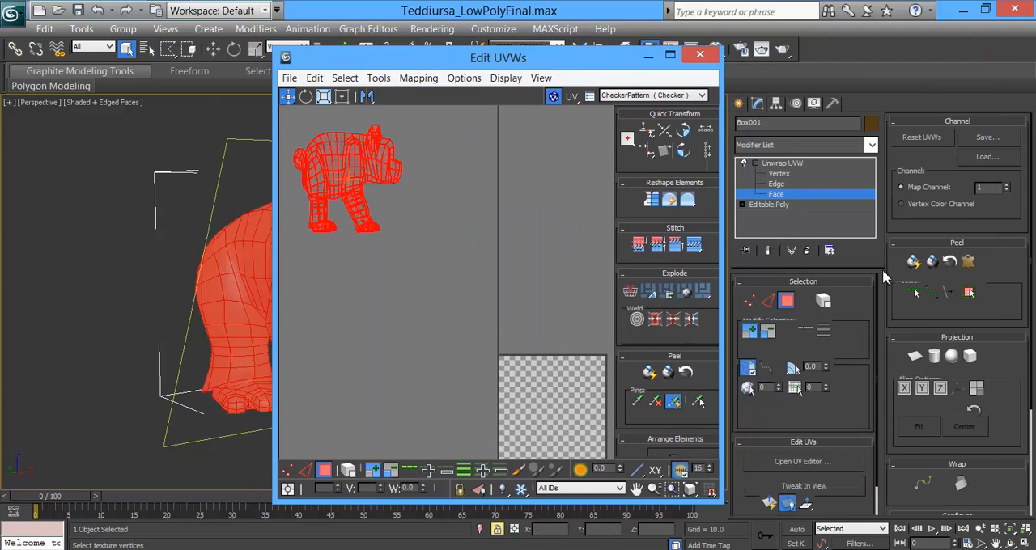
Step: Deselect all the faces at Face level and close the UV editor
click(777, 195)
click(389, 231)
alt+middle_drag(209, 276, 158, 248)
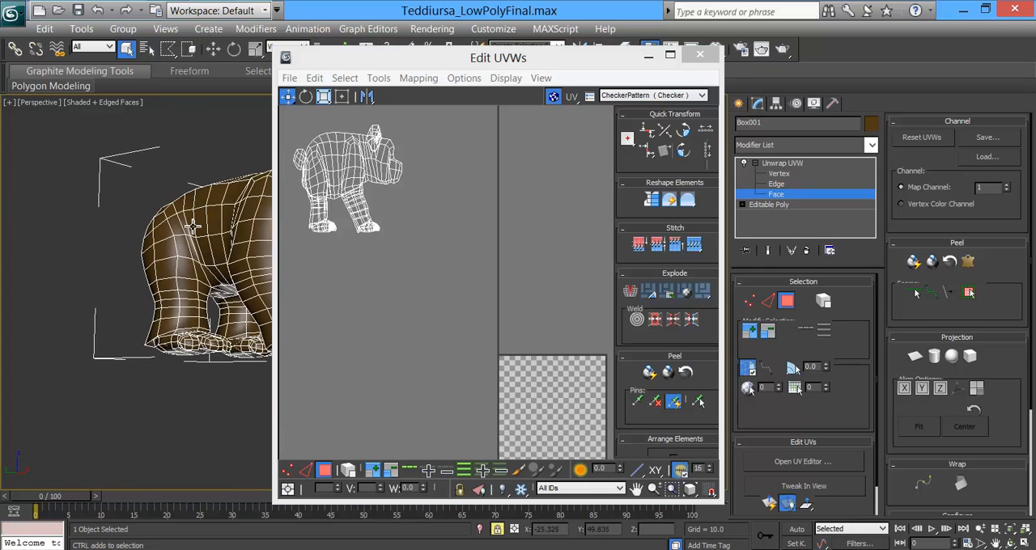
drag(342, 59, 504, 65)
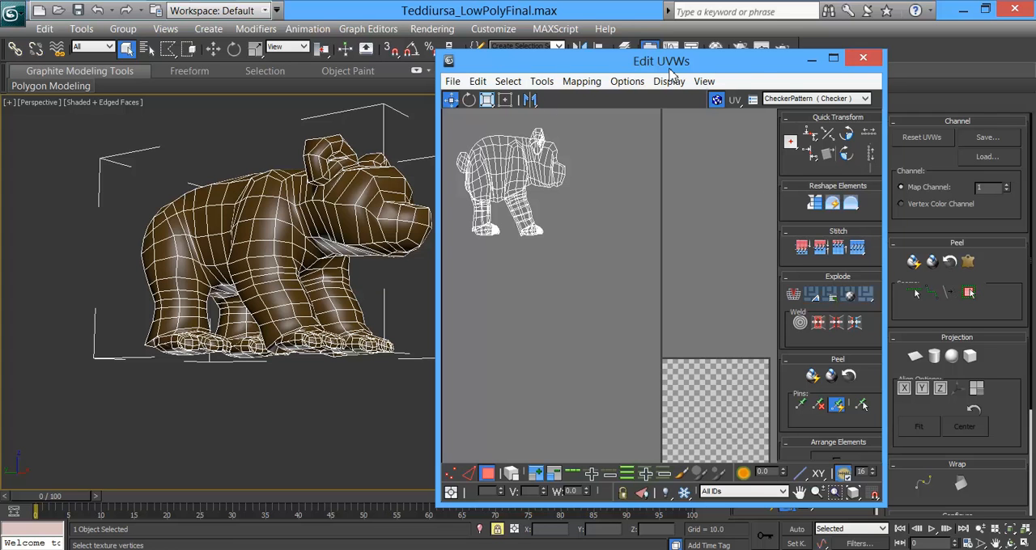
click(864, 59)
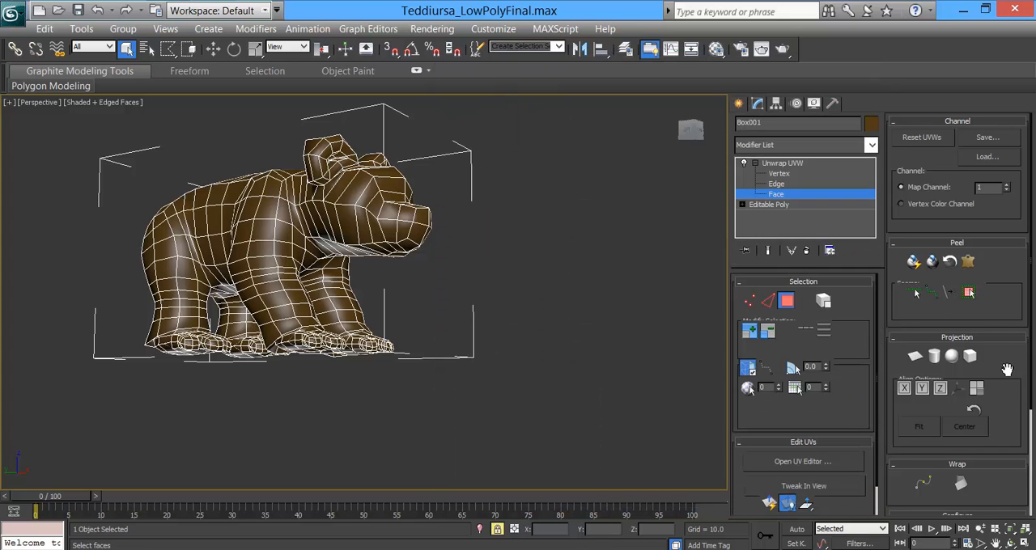
Step: Activate Point-to-Point Seams for the bear's unwrap
scroll(1007, 369, down, 1)
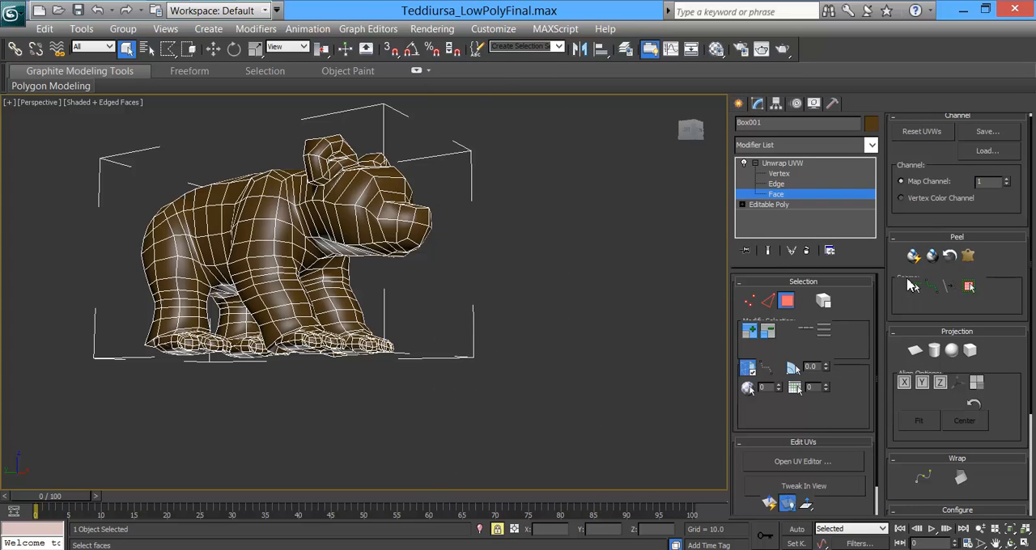
drag(1012, 416, 1017, 460)
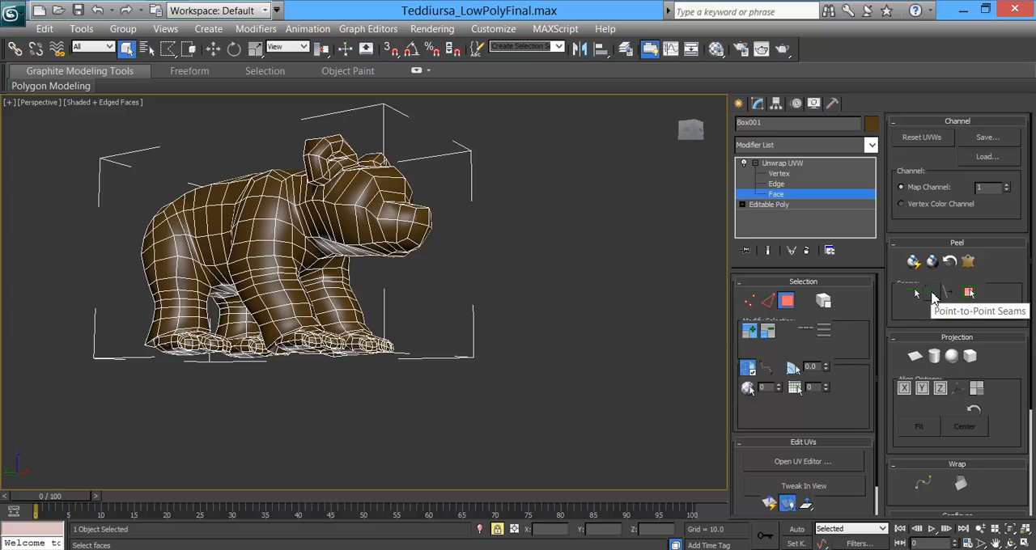
click(931, 294)
Step: Examine the bear's legs, feet and underside from all around to plan where the seams go
alt+middle_drag(418, 300, 417, 280)
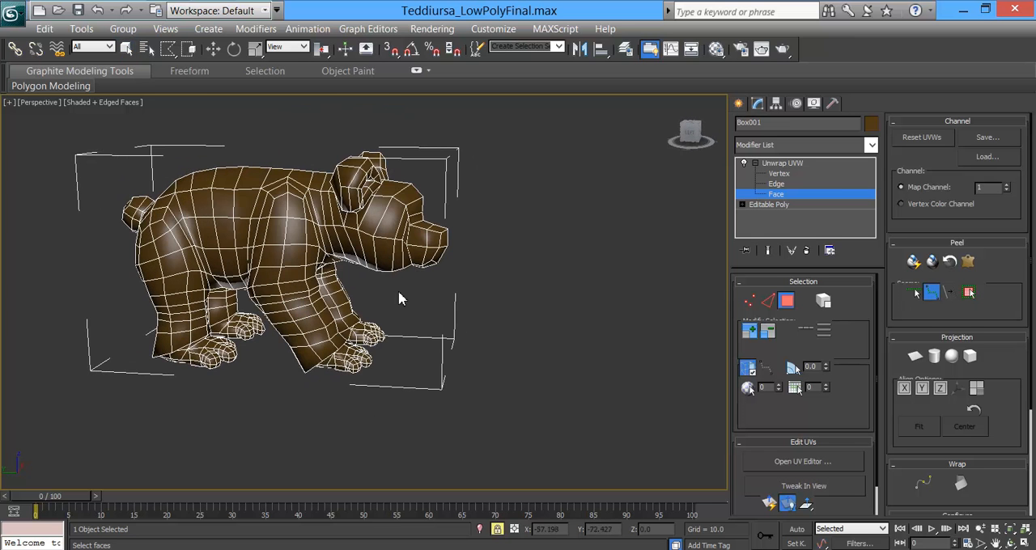
scroll(400, 296, up, 4)
alt+middle_drag(453, 252, 286, 211)
scroll(430, 283, up, 3)
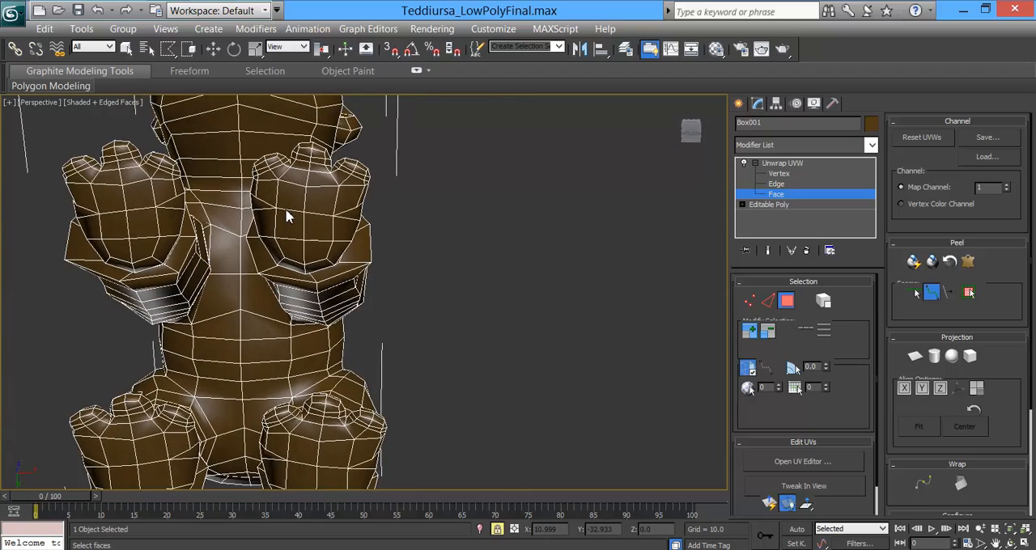
scroll(243, 274, up, 2)
middle_drag(221, 250, 434, 276)
scroll(381, 251, up, 2)
scroll(364, 282, up, 2)
scroll(411, 229, down, 5)
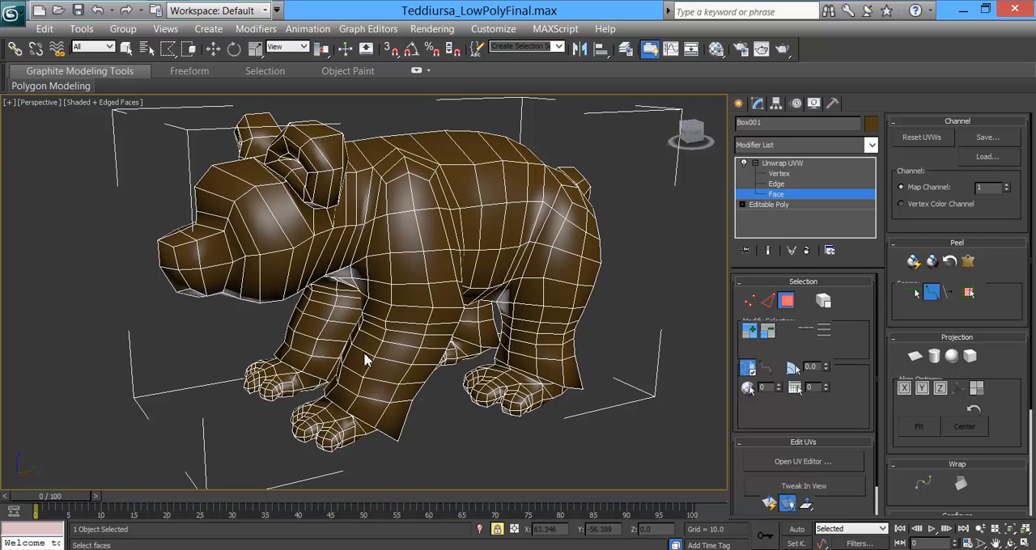
alt+middle_drag(341, 360, 424, 353)
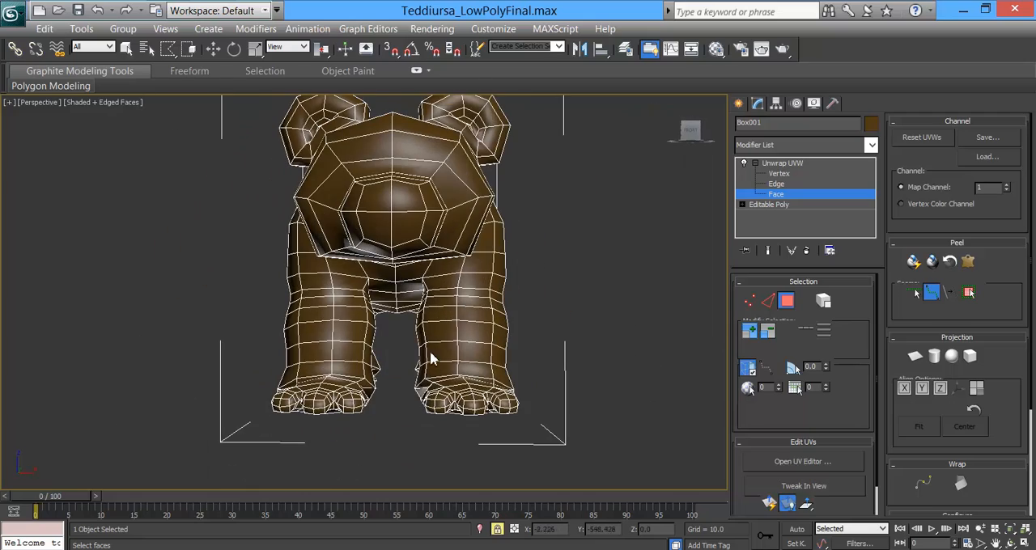
alt+middle_drag(486, 339, 380, 355)
alt+middle_drag(372, 283, 433, 249)
mouse_move(299, 201)
alt+middle_down()
mouse_move(352, 208)
mouse_move(299, 195)
alt+middle_up()
alt+middle_drag(409, 232, 347, 407)
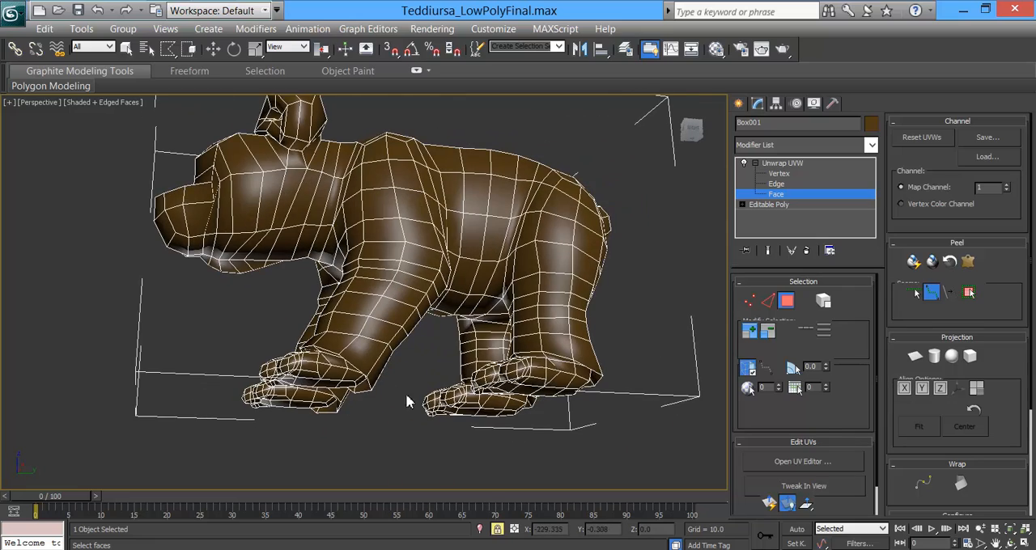
alt+middle_drag(395, 368, 430, 369)
alt+middle_drag(420, 307, 500, 293)
Step: Mark a seam along the ankle crease on the inner side of the bear's right front foot
scroll(457, 308, up, 4)
scroll(499, 293, up, 3)
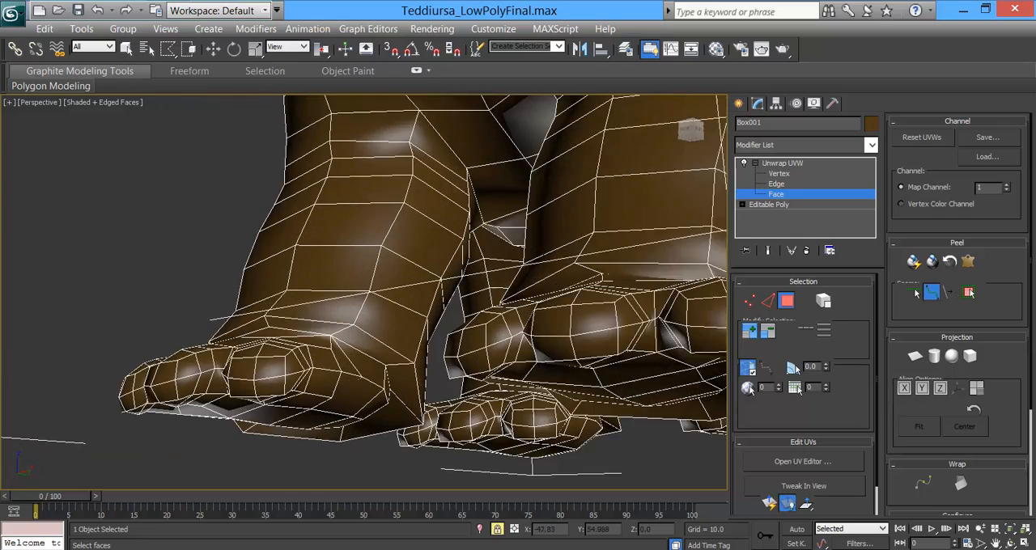
scroll(499, 293, up, 2)
alt+middle_drag(433, 321, 398, 316)
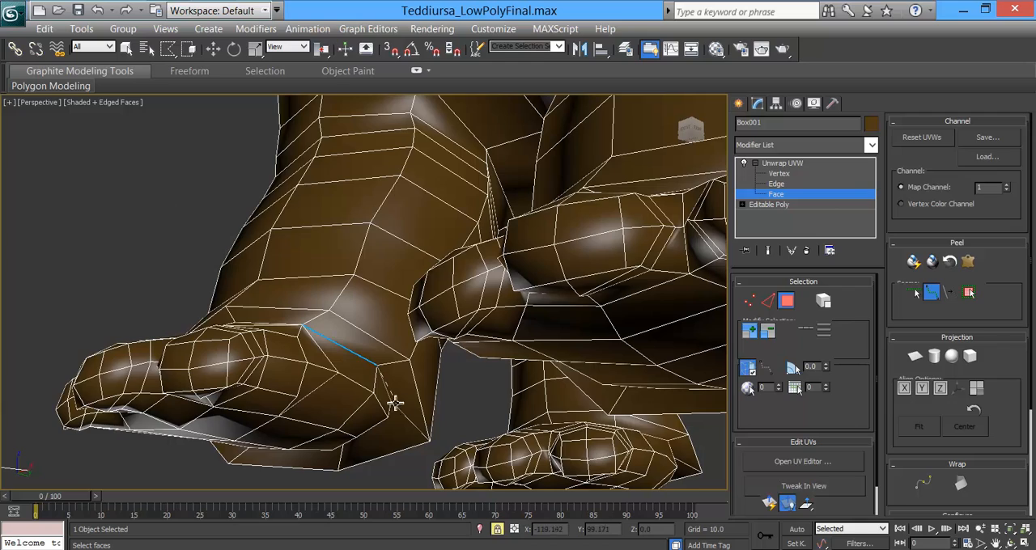
alt+middle_drag(398, 446, 417, 393)
Step: Extend the right front foot's ankle seam forward across the top of the foot
middle_drag(423, 283, 568, 353)
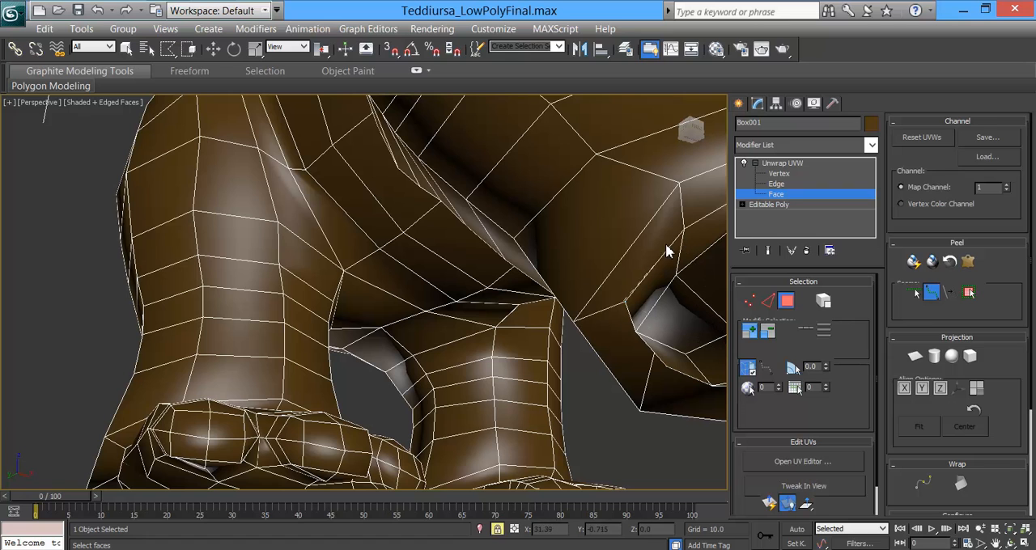
alt+middle_drag(686, 232, 557, 300)
alt+middle_drag(551, 306, 371, 402)
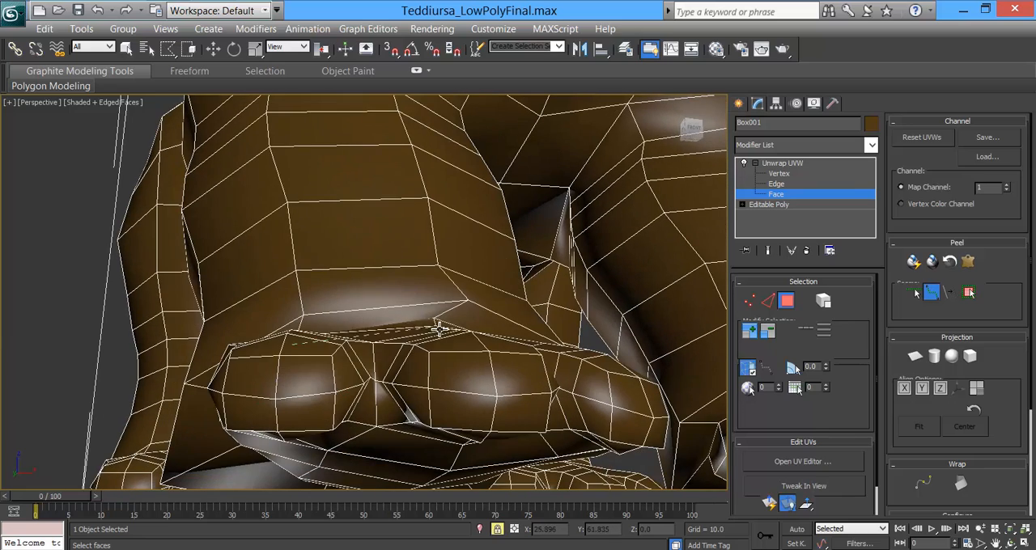
alt+middle_drag(437, 319, 410, 340)
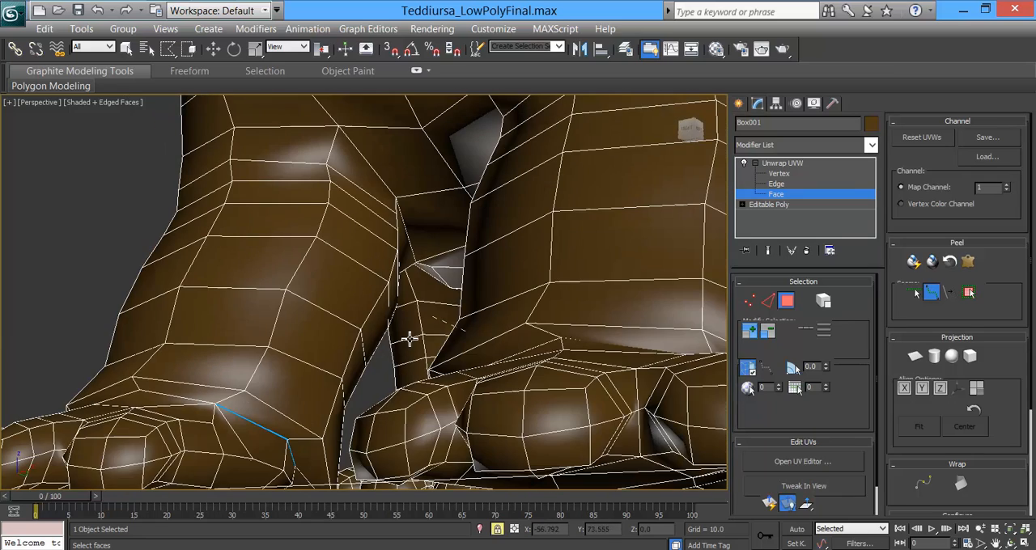
ctrl+click(215, 403)
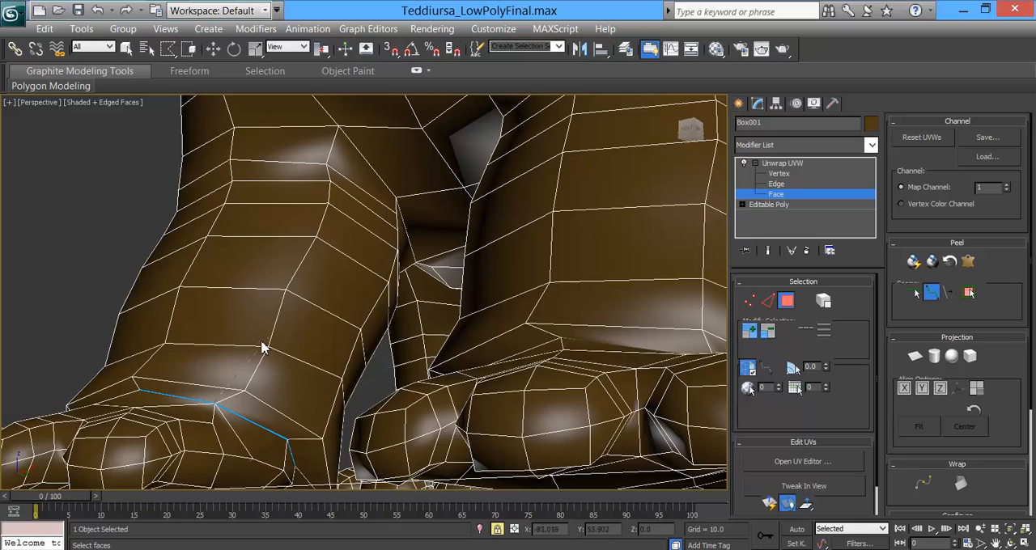
Step: Continue the right front foot's seam down to the heel and along the inner side of the foot
alt+middle_drag(232, 385, 289, 341)
alt+middle_drag(323, 391, 342, 407)
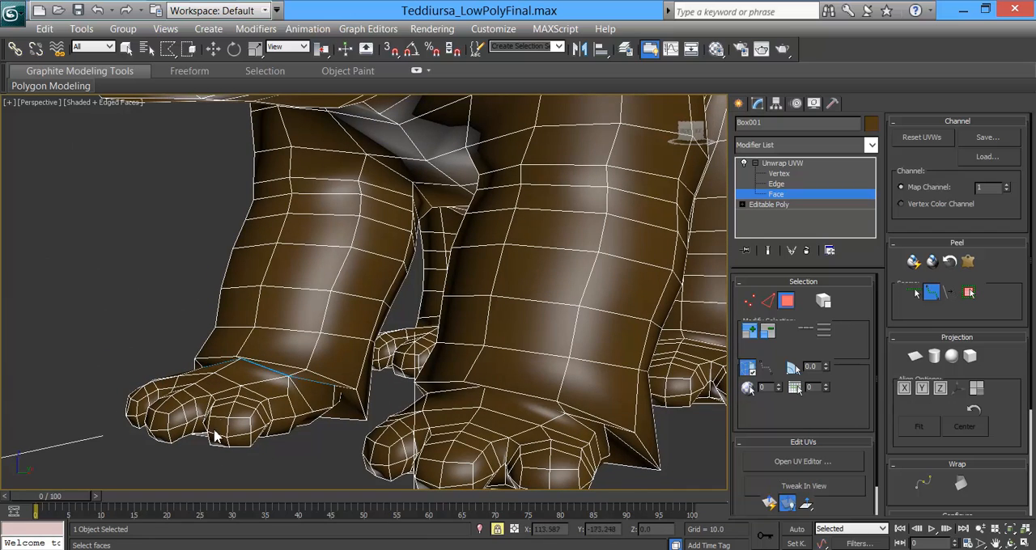
alt+middle_drag(287, 448, 417, 322)
scroll(379, 421, up, 2)
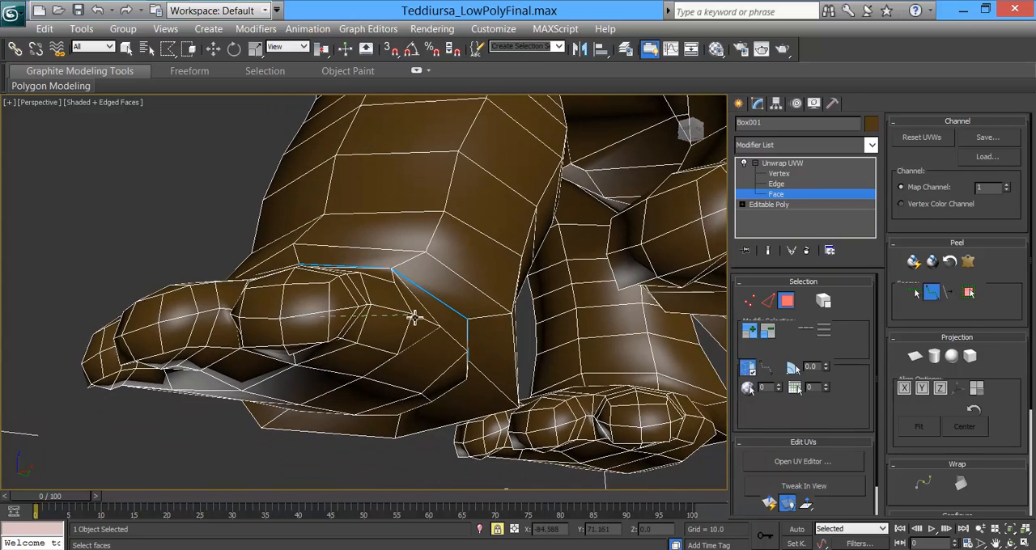
alt+middle_drag(413, 317, 501, 392)
click(469, 356)
click(337, 313)
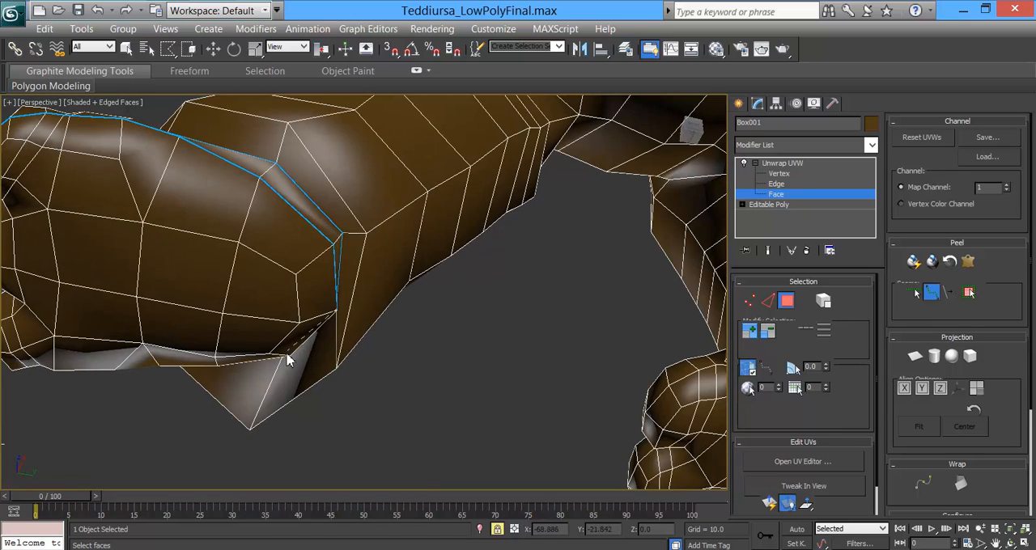
Step: Run the right front foot's seam along its outer side and across the middle of all three toes
alt+middle_drag(192, 292, 339, 323)
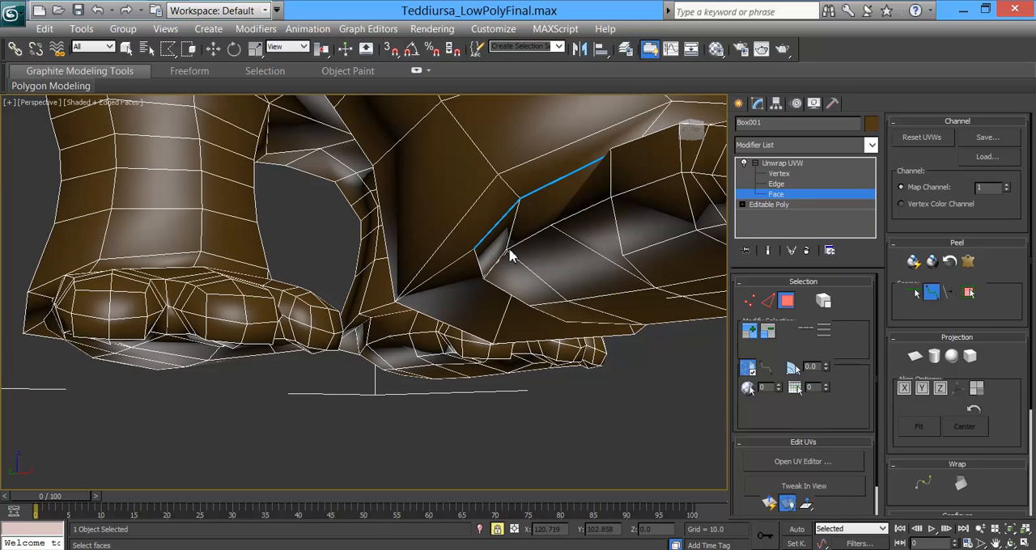
alt+middle_drag(623, 224, 405, 262)
click(557, 256)
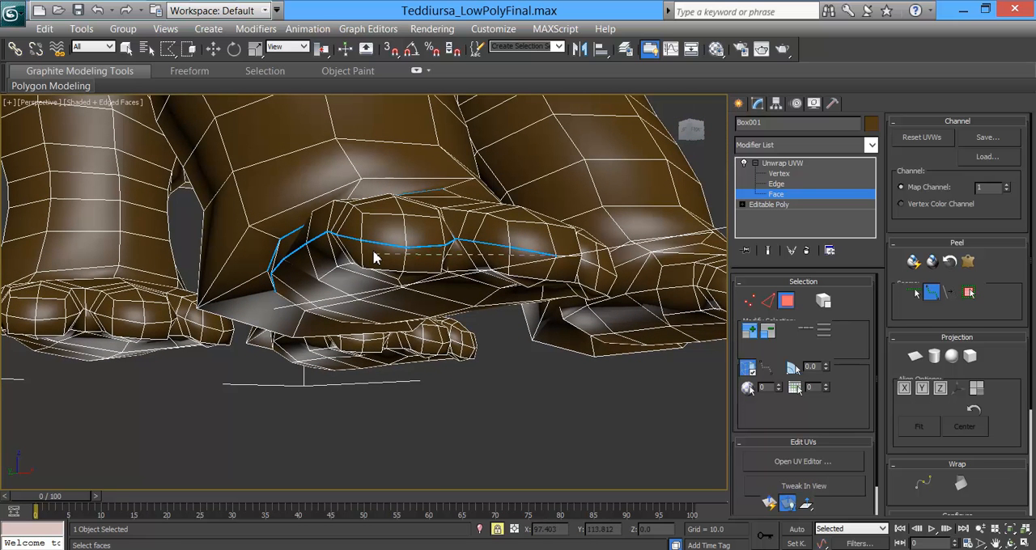
alt+middle_drag(548, 269, 451, 274)
click(365, 277)
right_click(366, 277)
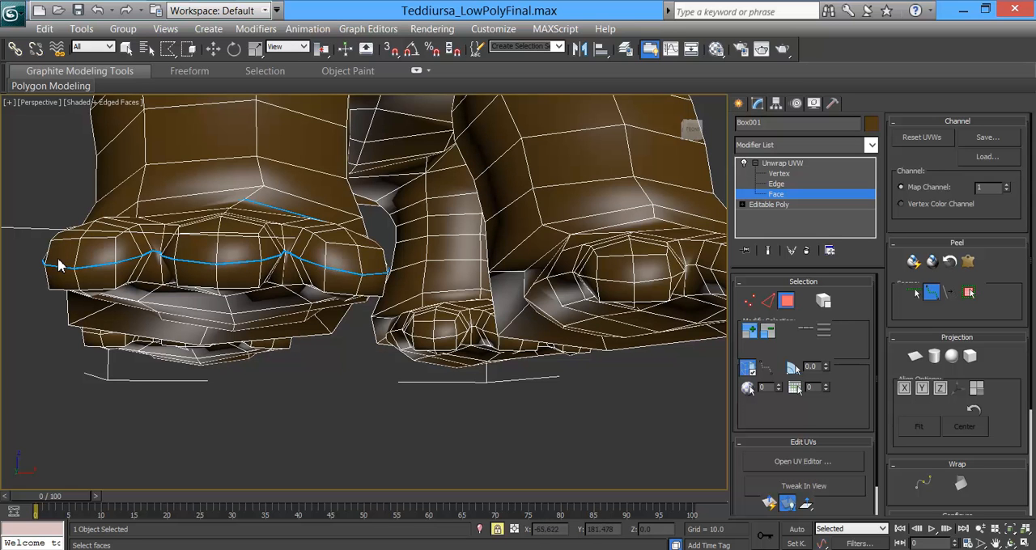
alt+middle_drag(235, 271, 284, 275)
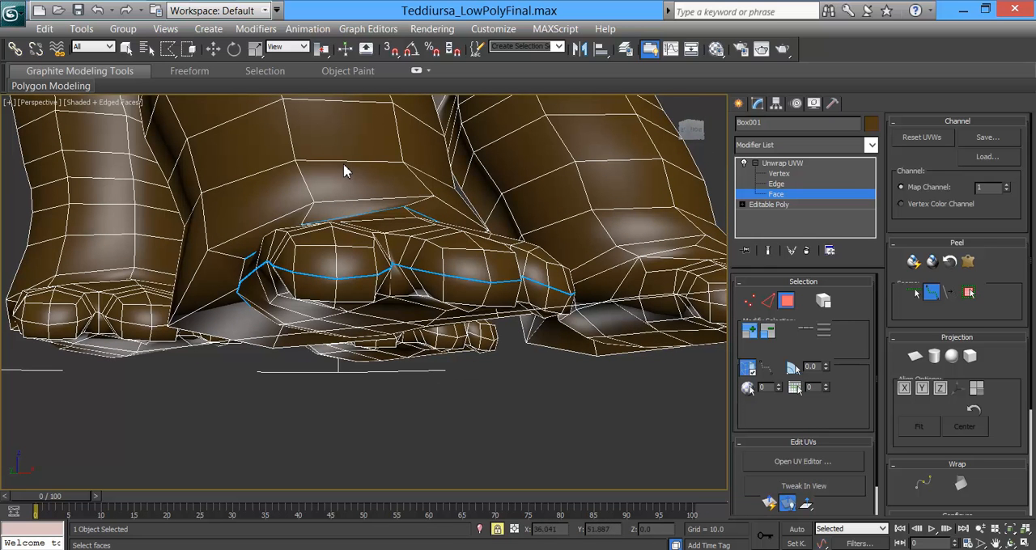
Step: Mark a seam across the fronts of the three toes on the bear's left front foot
alt+middle_drag(546, 310, 396, 330)
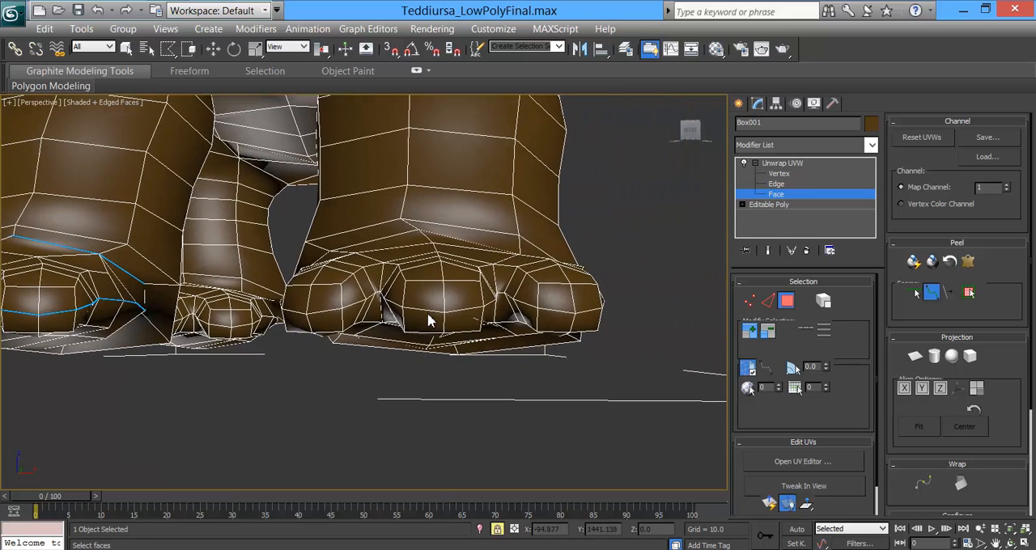
click(577, 317)
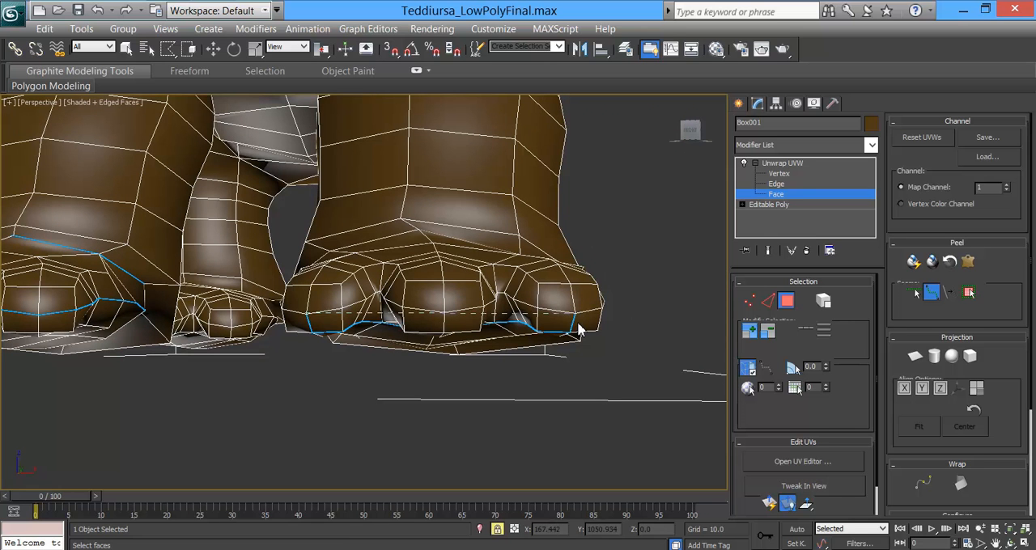
alt+middle_drag(415, 344, 417, 328)
alt+middle_drag(473, 189, 338, 269)
click(441, 209)
click(594, 229)
Step: Carry the left front foot's seam along the side of the foot and around the heel above the sole
alt+middle_drag(549, 282, 296, 232)
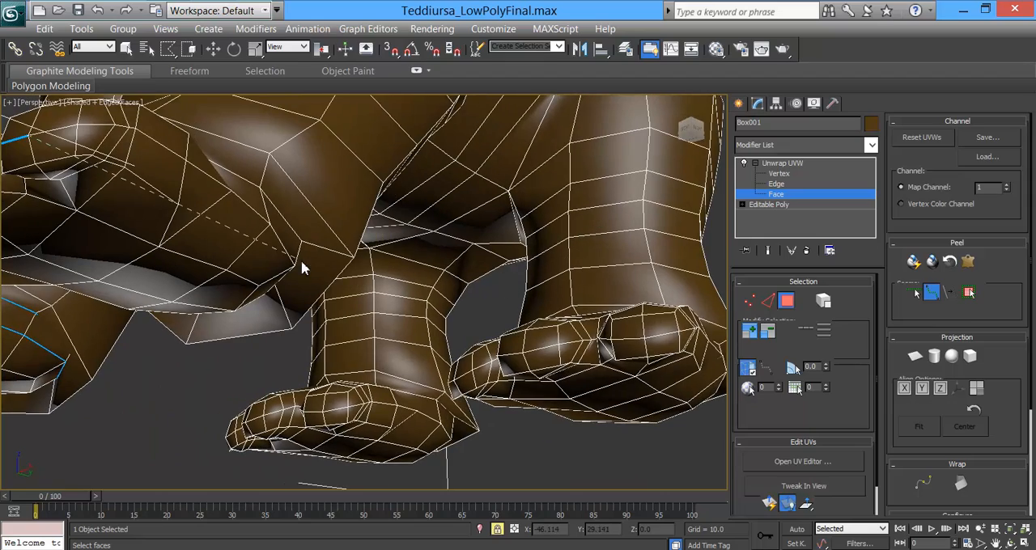
click(298, 267)
alt+middle_drag(298, 267, 340, 320)
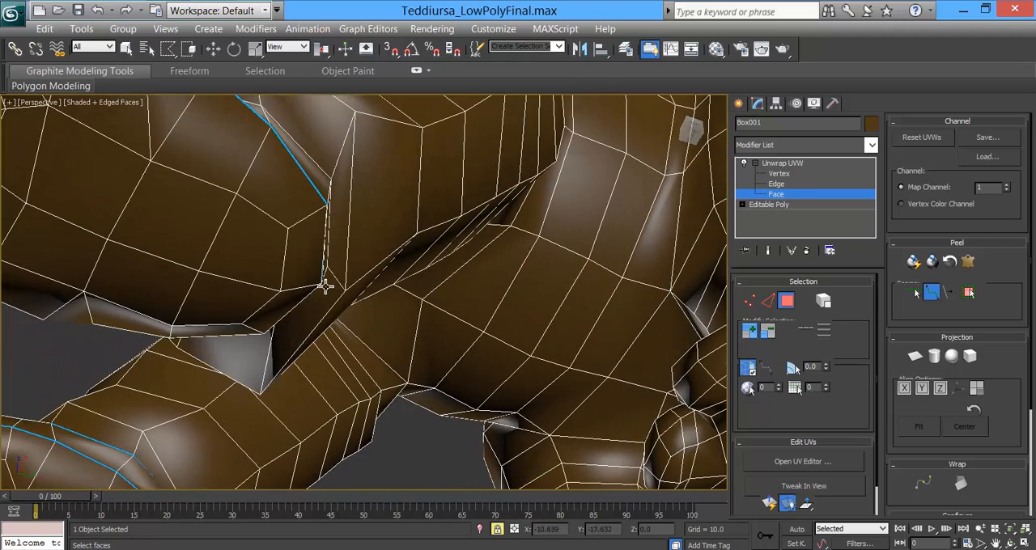
alt+middle_drag(288, 278, 400, 275)
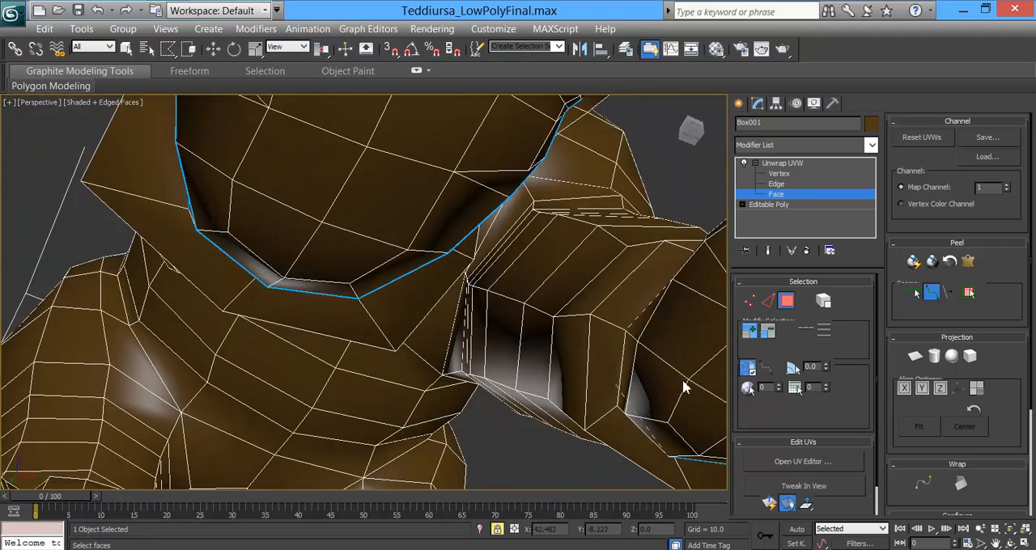
alt+middle_drag(641, 343, 450, 330)
click(513, 304)
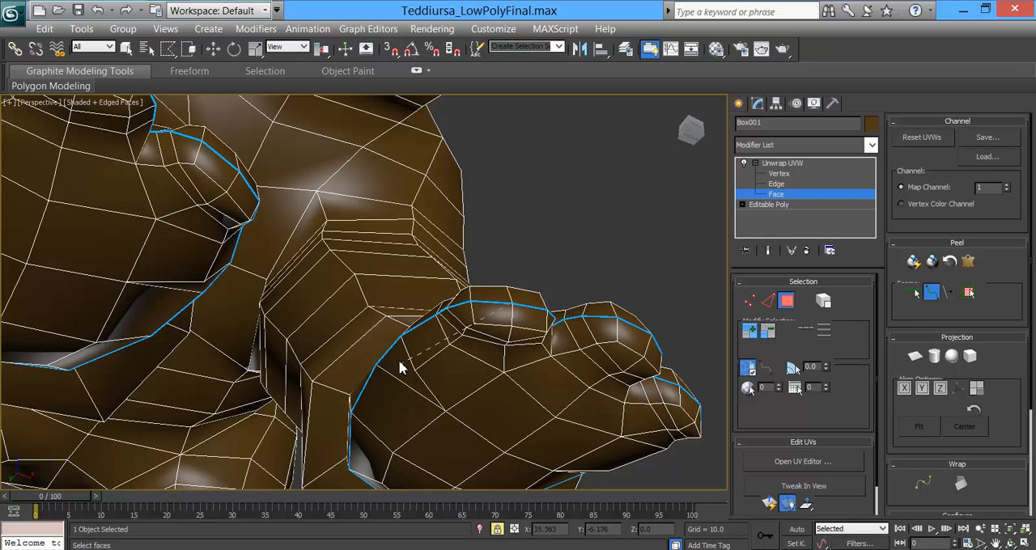
Step: Complete the left front foot's seams around the heel and along the ankle crease on top
alt+middle_drag(337, 288, 472, 321)
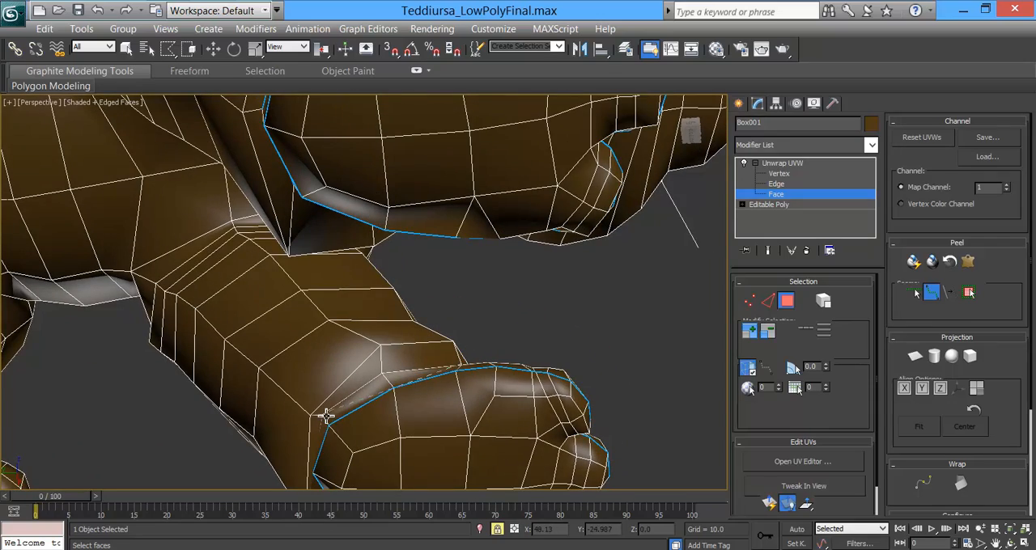
alt+middle_drag(321, 434, 410, 330)
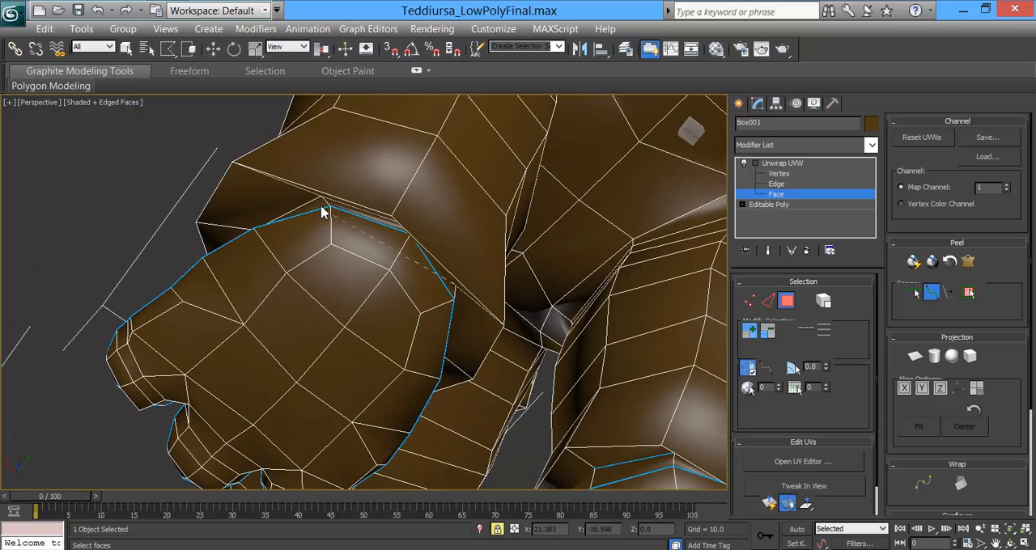
alt+middle_drag(307, 234, 419, 334)
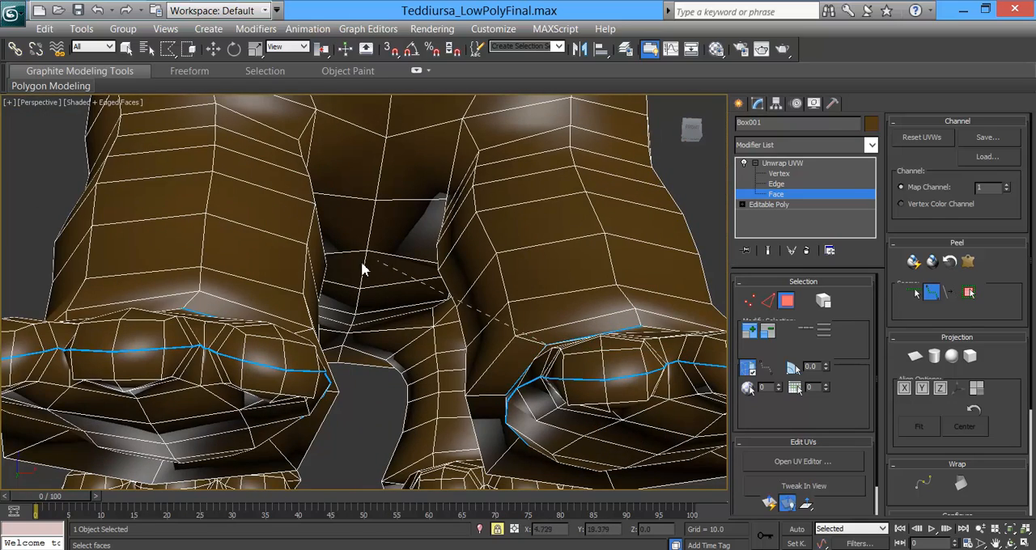
Step: Mark a seam across the toes of the bear's right hind foot and along its side toward the heel
scroll(392, 281, down, 4)
alt+middle_drag(388, 306, 334, 281)
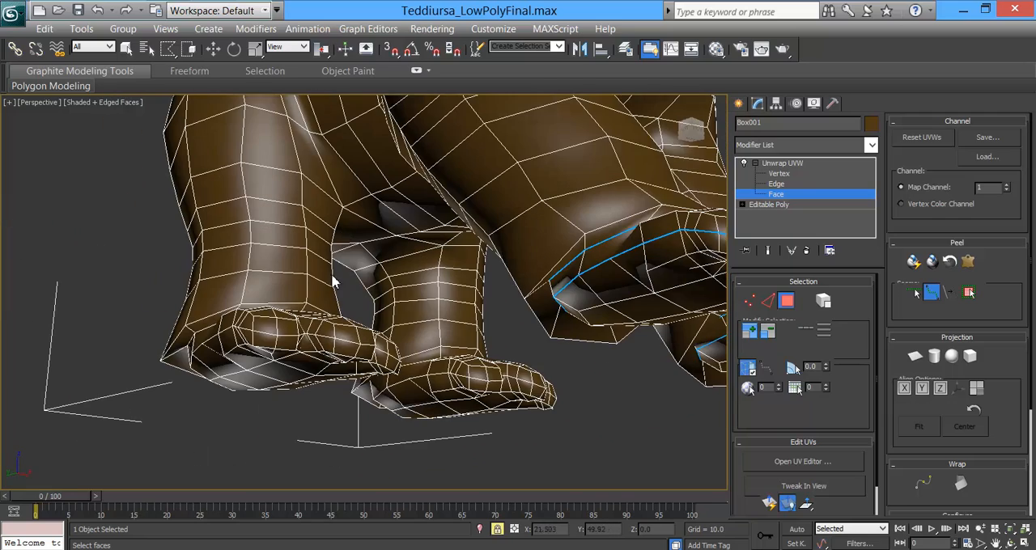
click(359, 344)
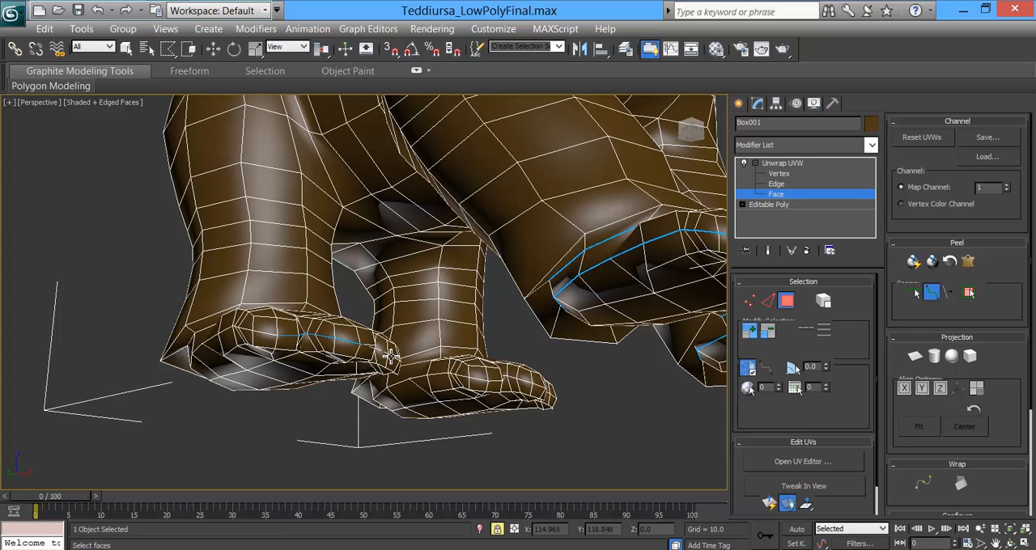
alt+middle_drag(399, 389, 286, 348)
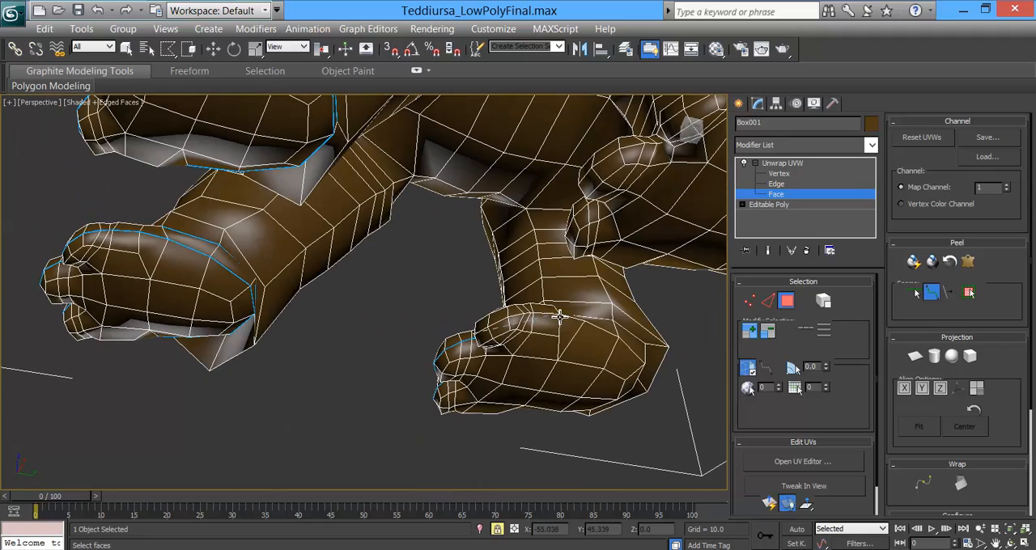
click(644, 367)
Step: Carry the right hind foot's seam around the heel and back along the other side to the toes
alt+middle_drag(630, 390, 525, 351)
click(610, 347)
alt+middle_drag(581, 389, 561, 343)
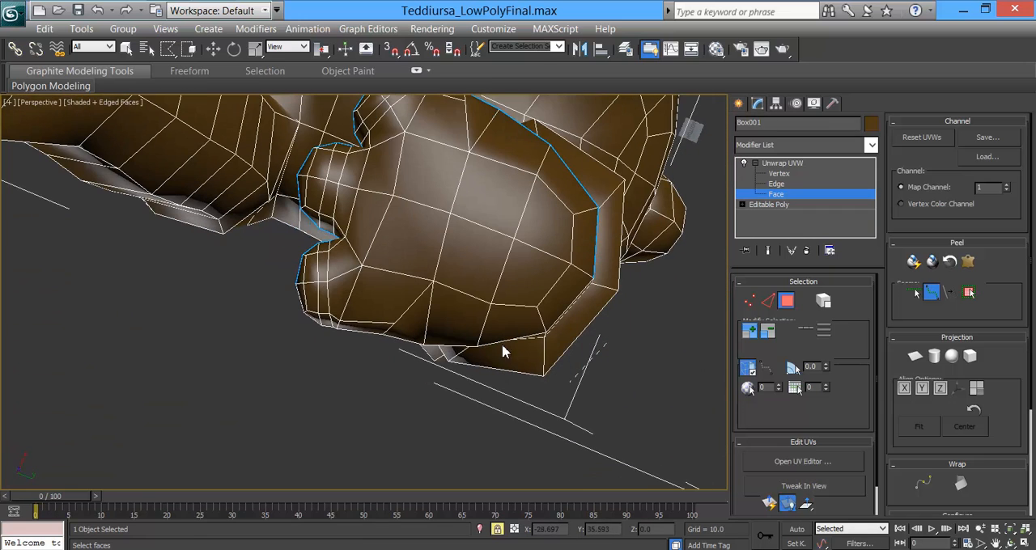
click(426, 349)
alt+middle_drag(347, 332, 245, 233)
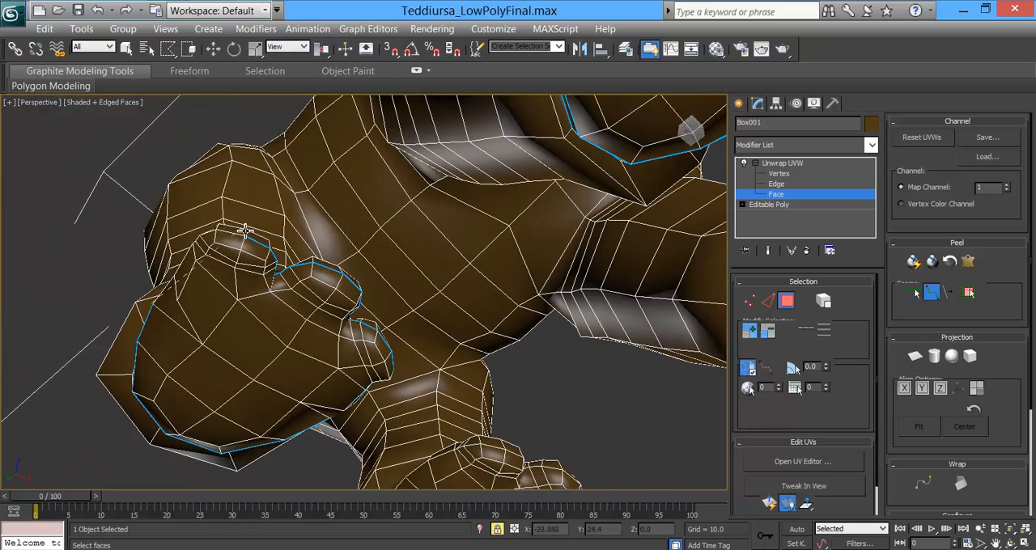
Step: Mark a seam across the fronts of the three toes on the bear's left hind foot
alt+middle_drag(413, 314, 312, 279)
alt+middle_drag(370, 317, 325, 337)
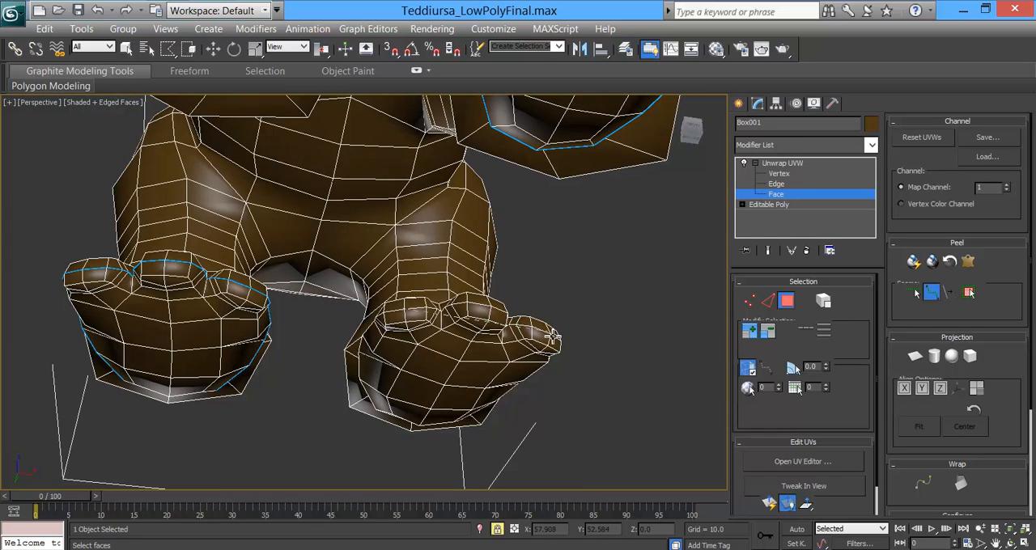
alt+middle_drag(545, 364, 518, 365)
click(541, 275)
click(621, 284)
Step: Run the left hind foot's seam along its sides and around the heel to close the sole outline
alt+middle_drag(628, 343, 363, 326)
alt+middle_drag(530, 304, 423, 227)
middle_drag(422, 227, 472, 311)
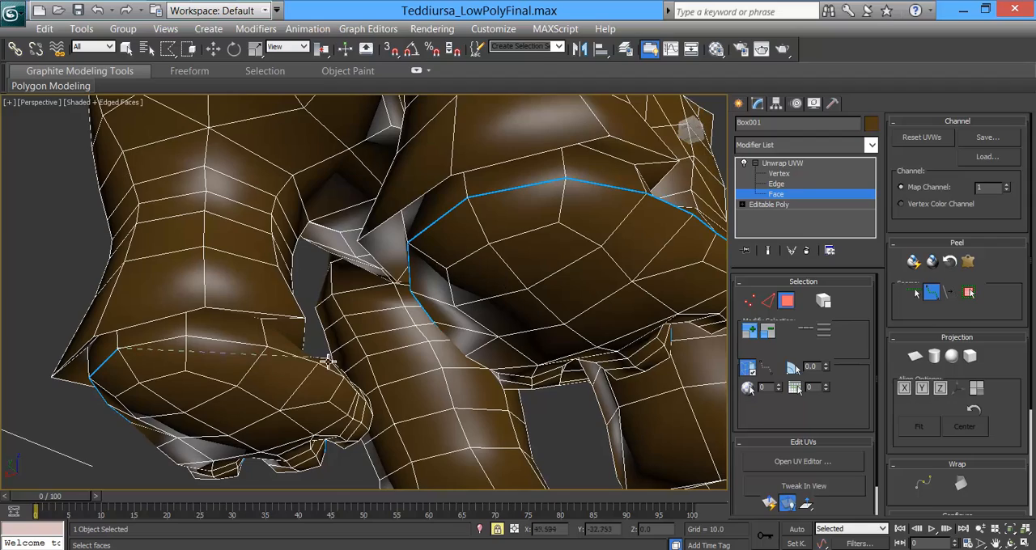
alt+middle_drag(347, 407, 474, 359)
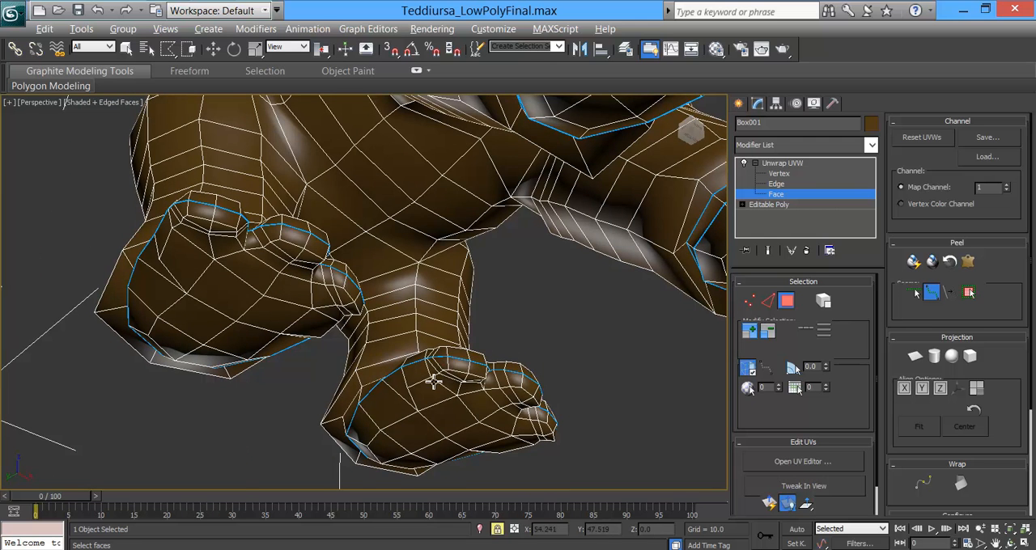
Step: Examine the ankle creases, toes and existing seams of the feet up close to plan the remaining ankle seams
scroll(434, 382, up, 5)
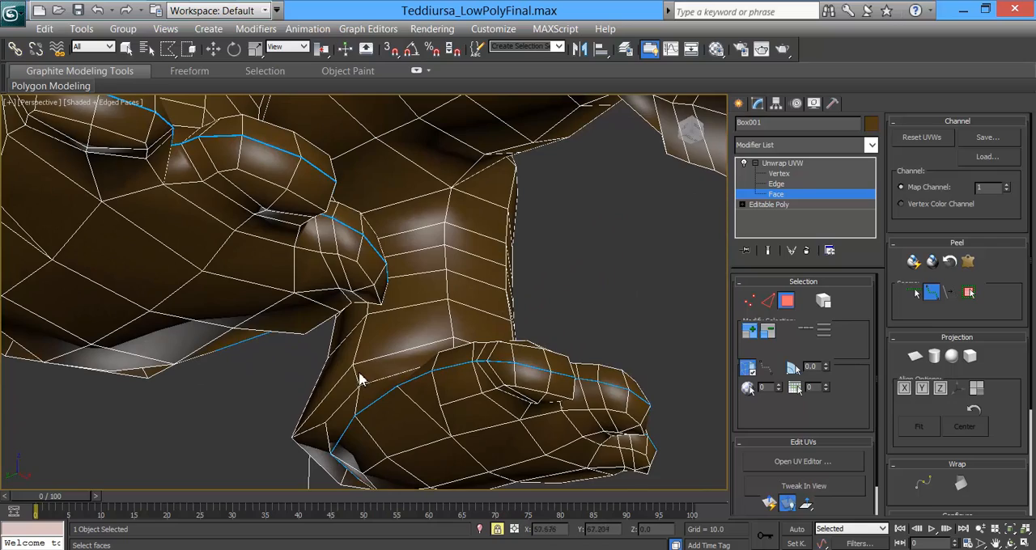
alt+middle_drag(363, 390, 404, 361)
scroll(391, 347, down, 3)
scroll(467, 365, up, 6)
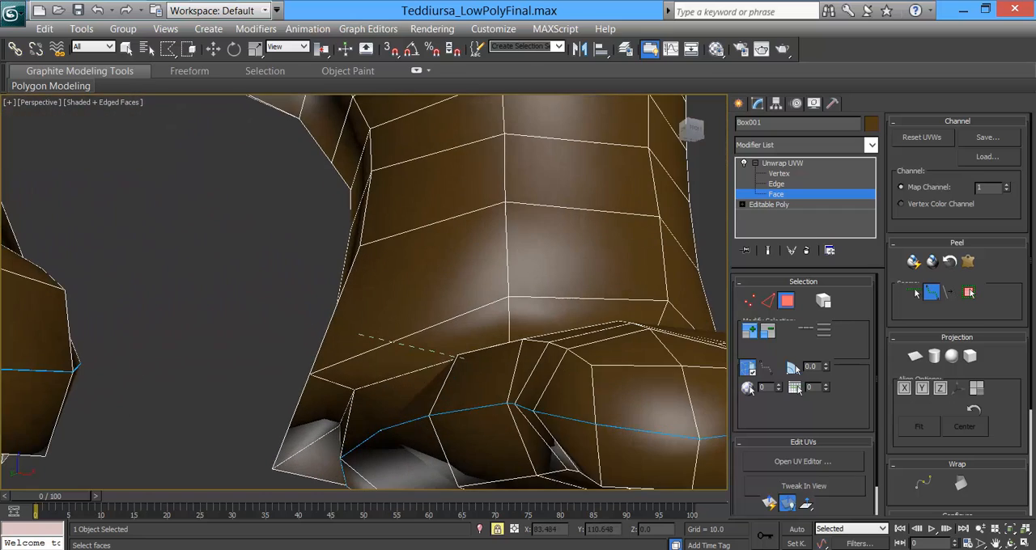
alt+middle_drag(611, 348, 565, 310)
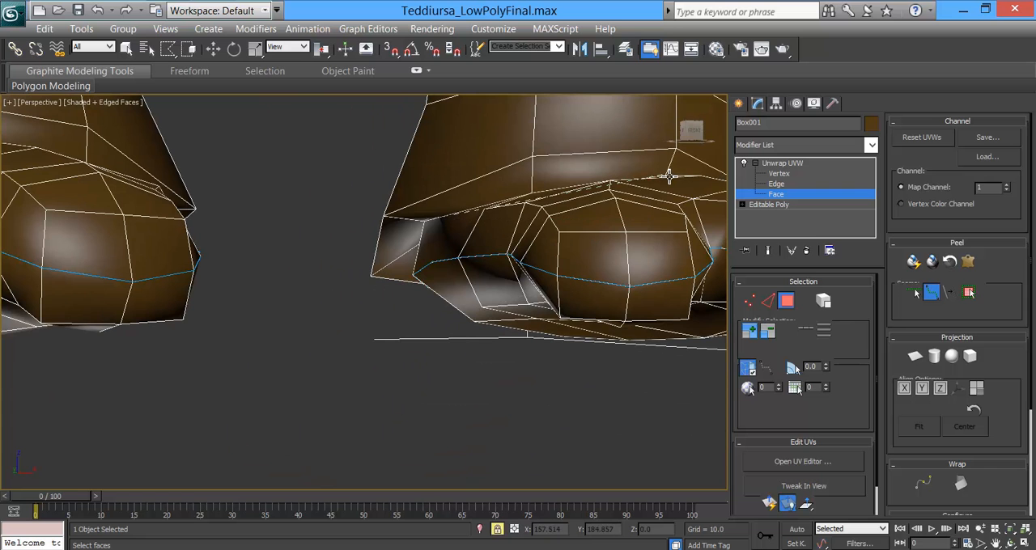
alt+middle_drag(686, 229, 981, 284)
middle_drag(675, 294, 24, 295)
middle_drag(504, 281, 85, 289)
middle_drag(590, 292, 219, 281)
mouse_move(486, 272)
alt+middle_down()
mouse_move(566, 220)
mouse_move(403, 238)
alt+middle_up()
scroll(611, 216, down, 4)
scroll(531, 227, down, 1)
middle_drag(531, 228, 286, 234)
scroll(372, 219, up, 5)
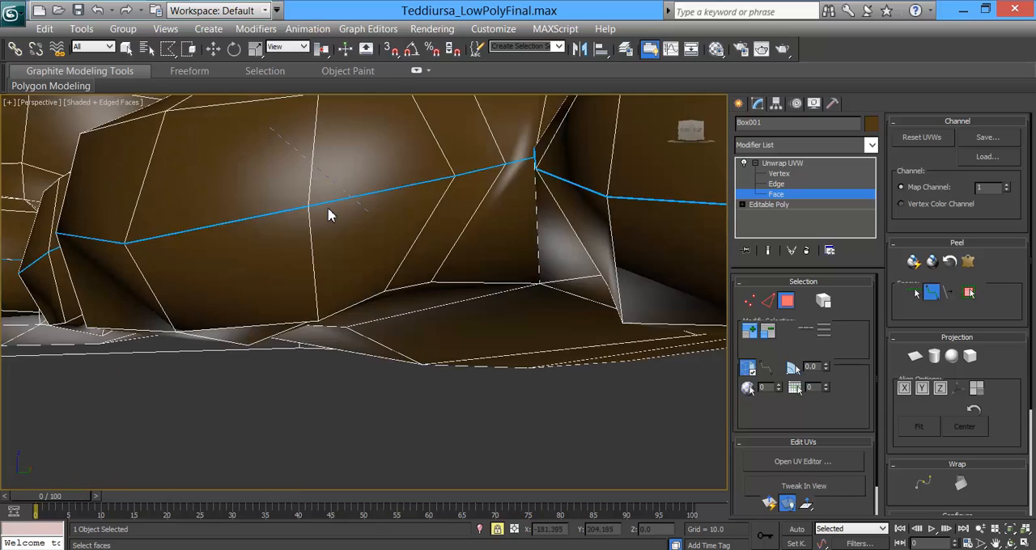
middle_drag(561, 171, 243, 461)
alt+middle_drag(441, 356, 441, 373)
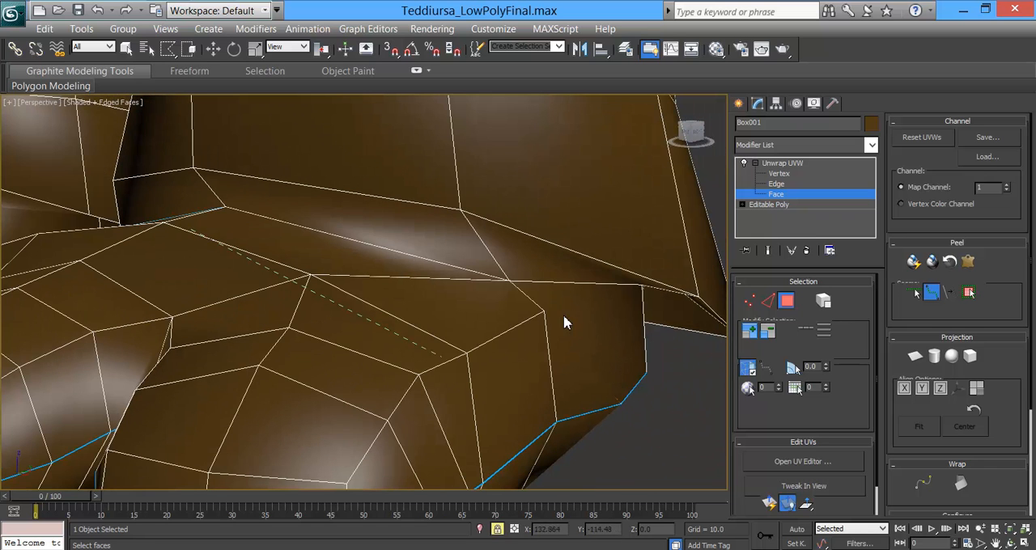
Step: Mark a point-to-point seam along the outer ankle crease of the bear's left hind foot toward the heel
click(509, 282)
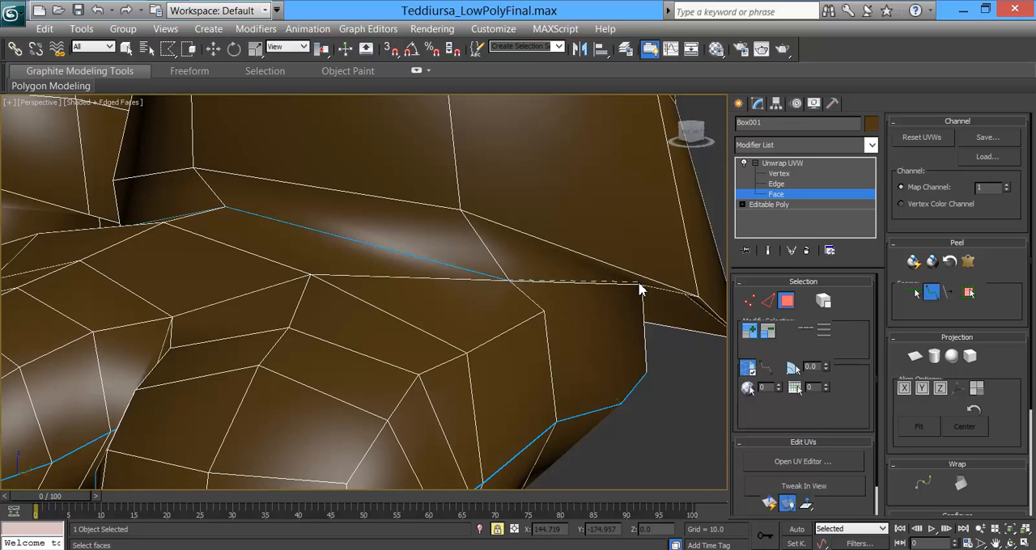
scroll(622, 336, up, 5)
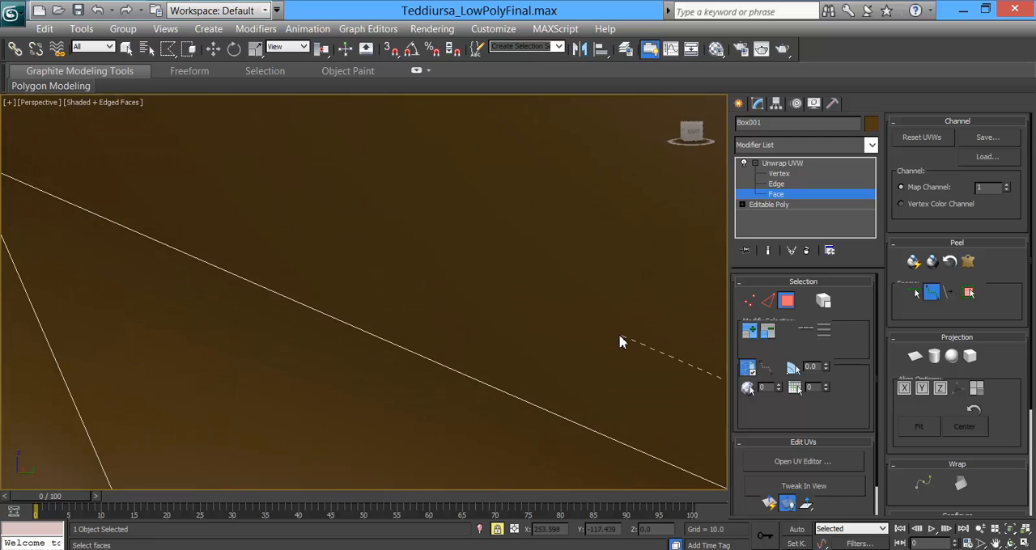
scroll(522, 352, down, 6)
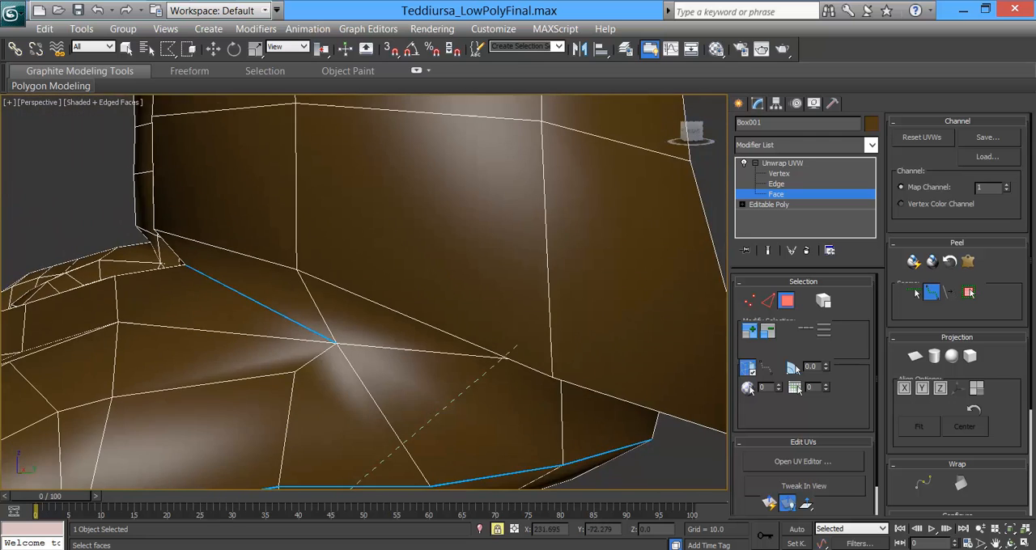
mouse_move(544, 368)
alt+middle_down()
mouse_move(571, 352)
mouse_move(537, 357)
mouse_move(550, 349)
alt+middle_up()
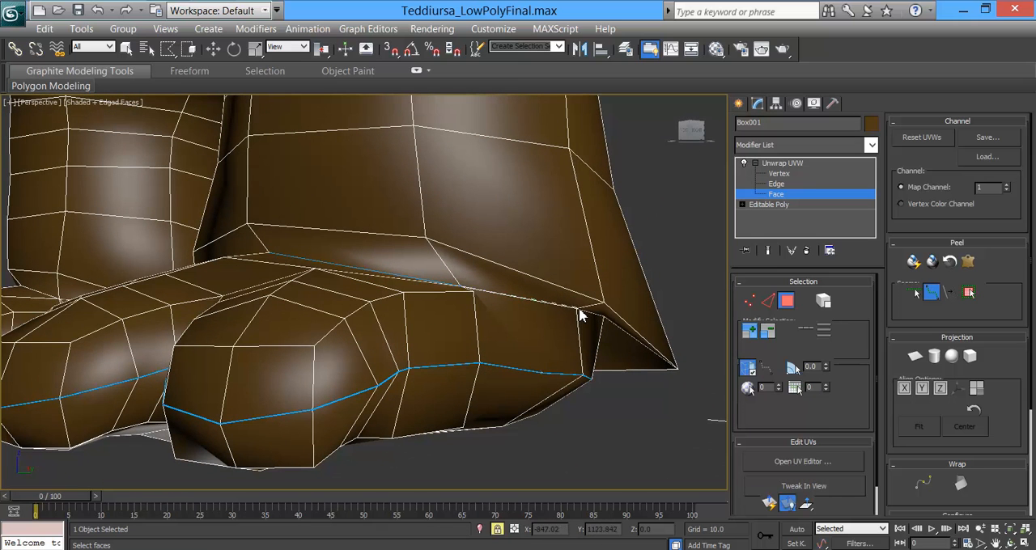
scroll(578, 311, up, 10)
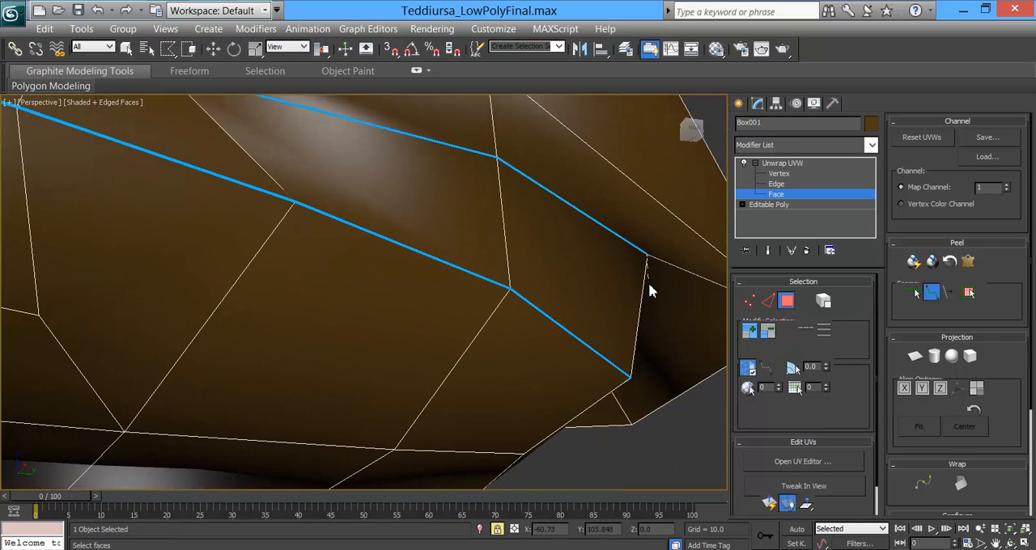
scroll(651, 287, down, 8)
scroll(485, 259, up, 8)
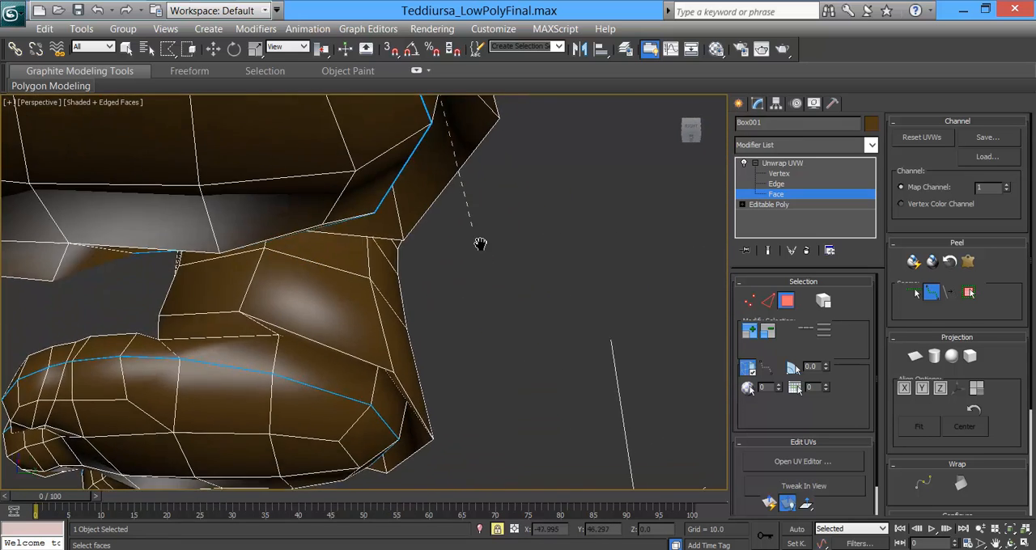
click(513, 259)
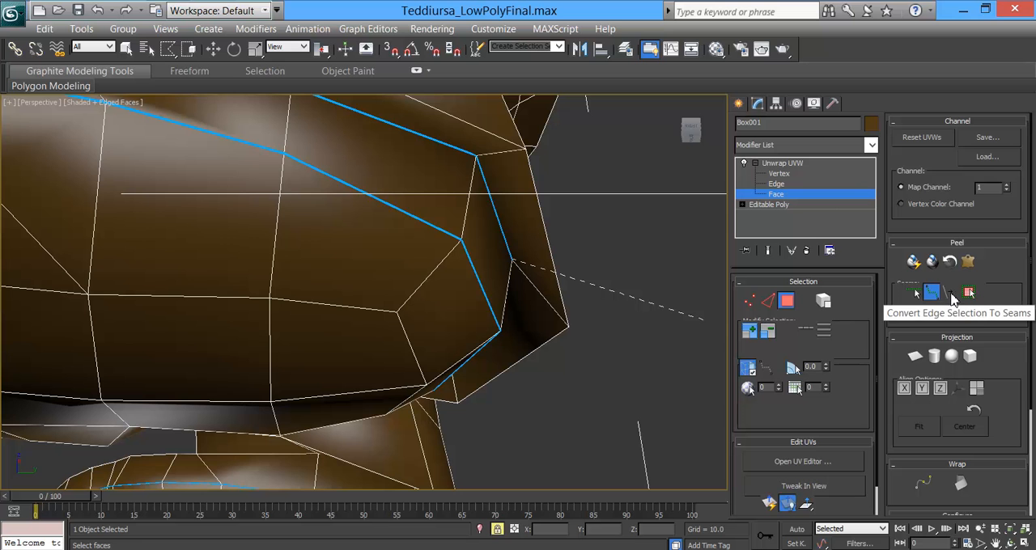
Step: Continue the left hind foot's ankle seam around the heel and along the crease on its inner side
alt+middle_drag(560, 270, 610, 299)
scroll(419, 324, up, 3)
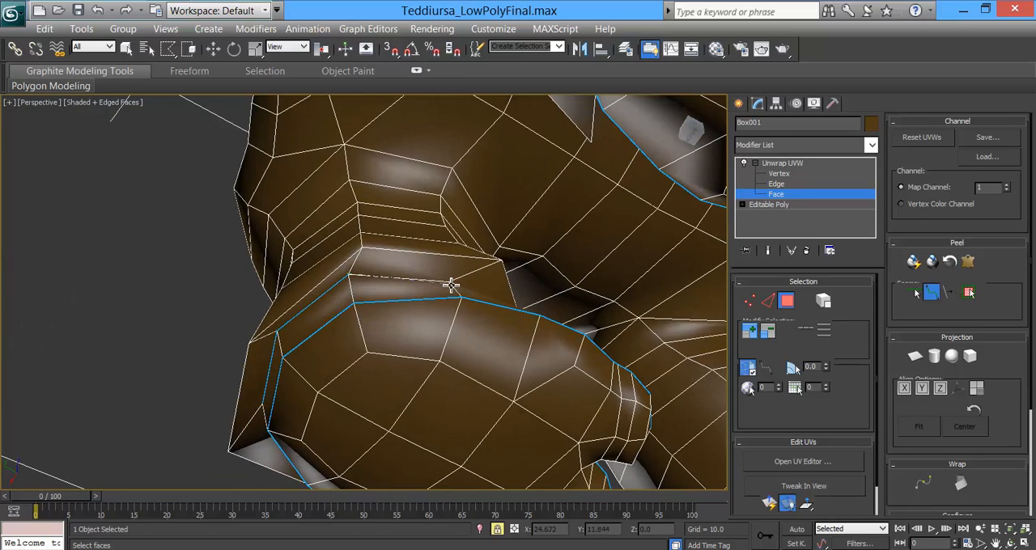
alt+middle_drag(512, 327, 418, 210)
scroll(437, 285, up, 3)
alt+middle_drag(478, 336, 531, 332)
scroll(535, 336, down, 4)
alt+middle_drag(405, 356, 574, 348)
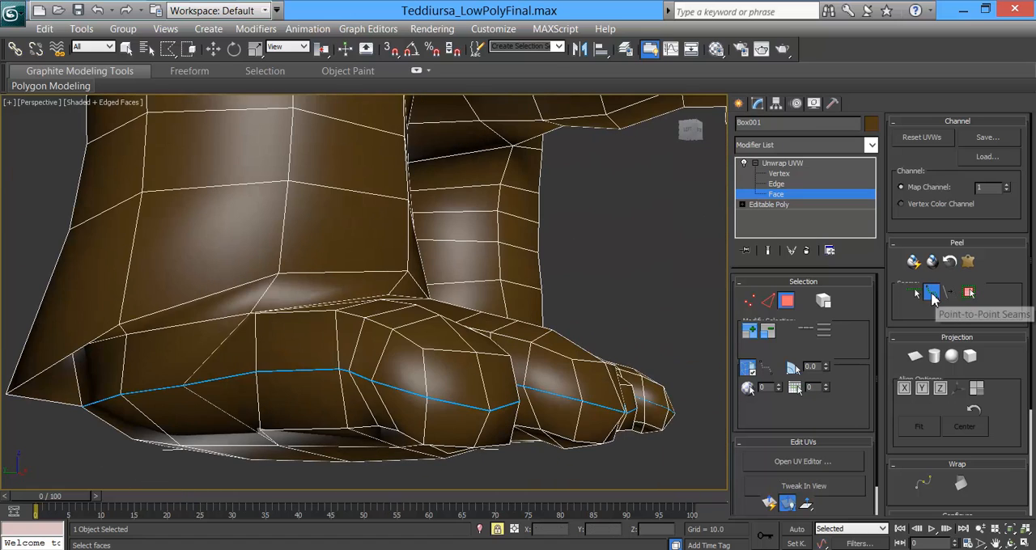
Step: Leave point-to-point seam marking and switch the Unwrap UVW modifier to edge selection
click(931, 292)
click(967, 293)
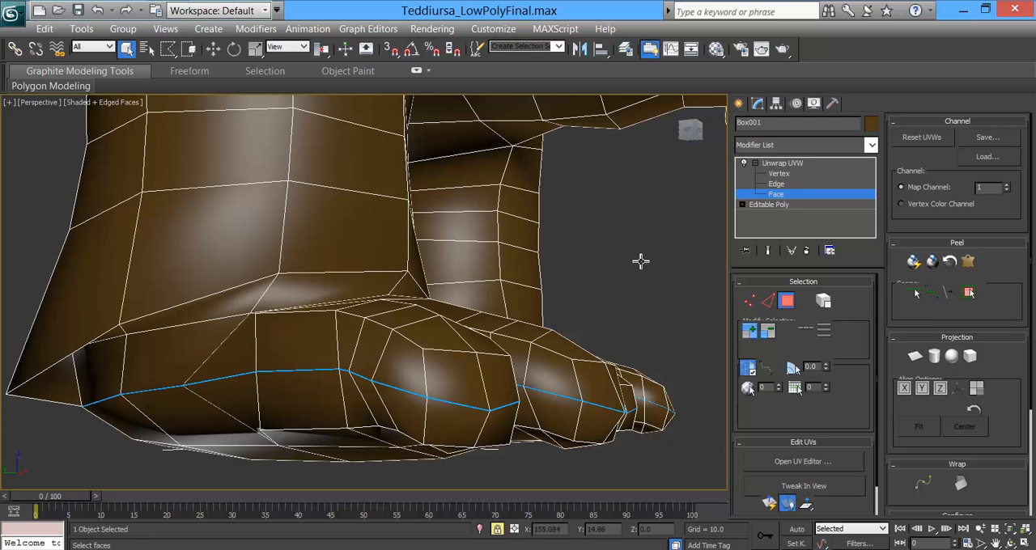
alt+middle_drag(209, 324, 190, 291)
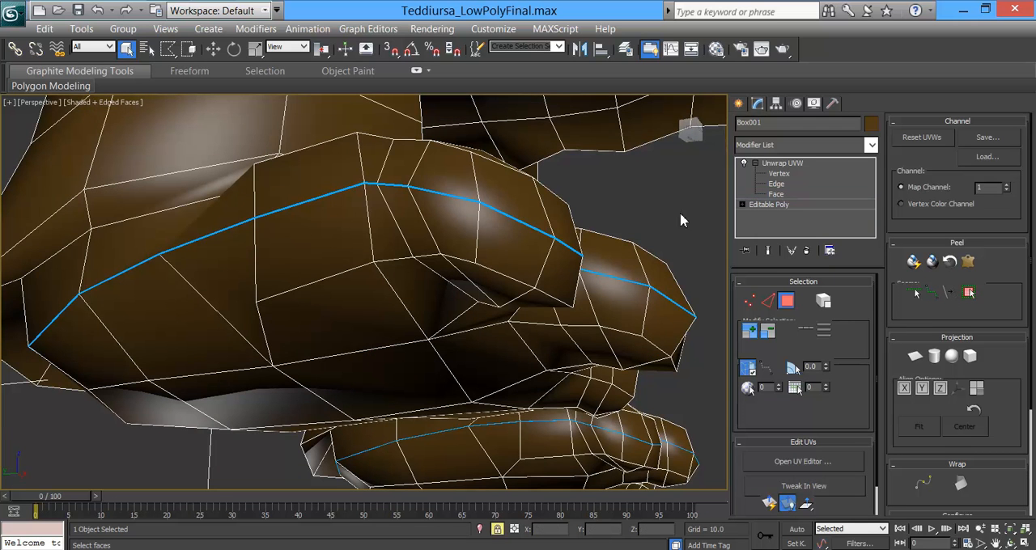
click(775, 184)
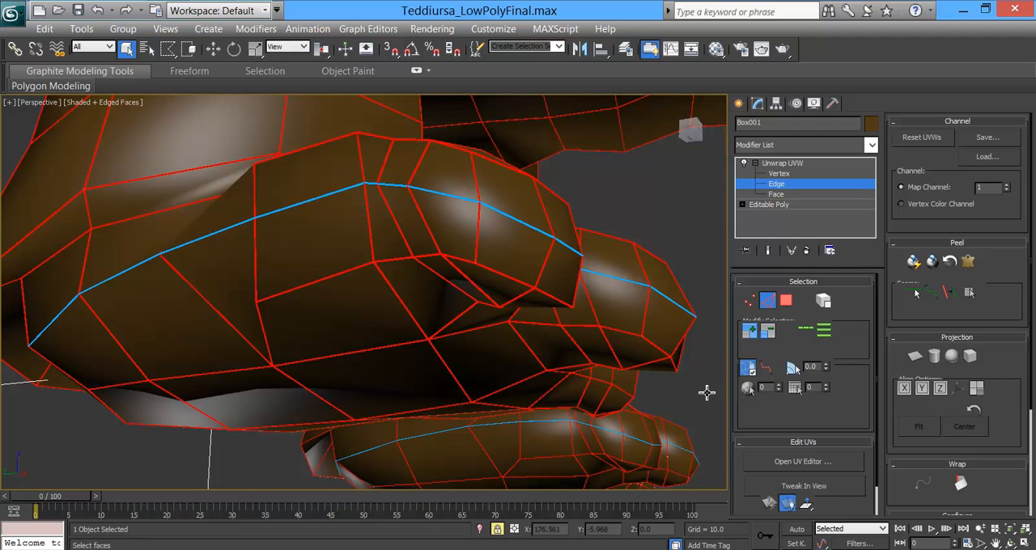
Step: Open the UV editor, clear the selection of all the model's edges and close the editor again
scroll(645, 371, down, 10)
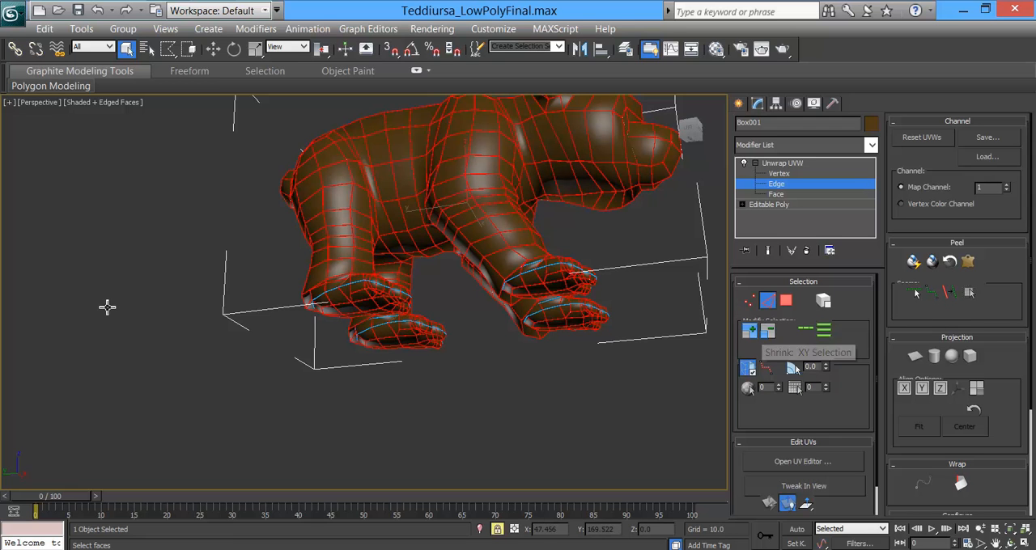
scroll(165, 219, down, 5)
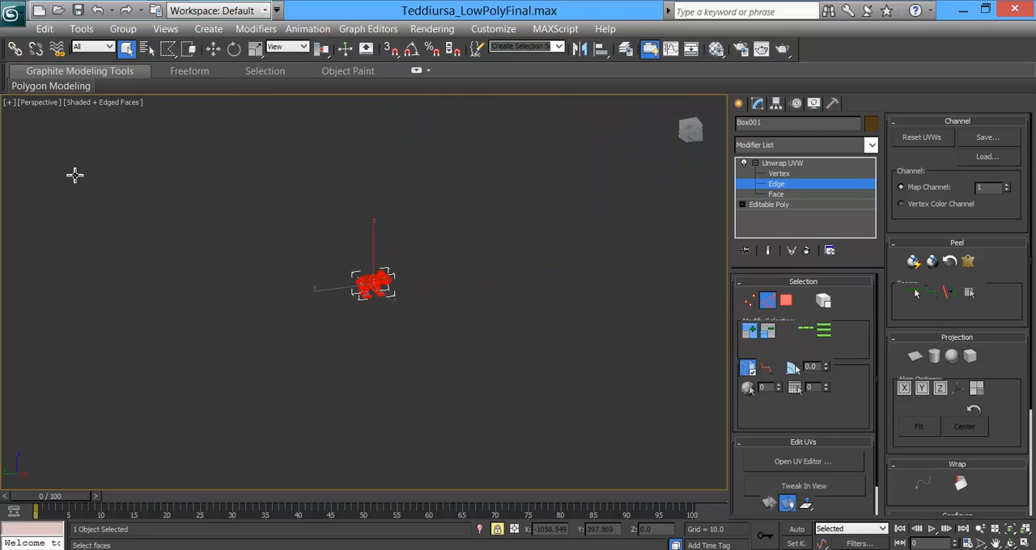
scroll(403, 325, up, 4)
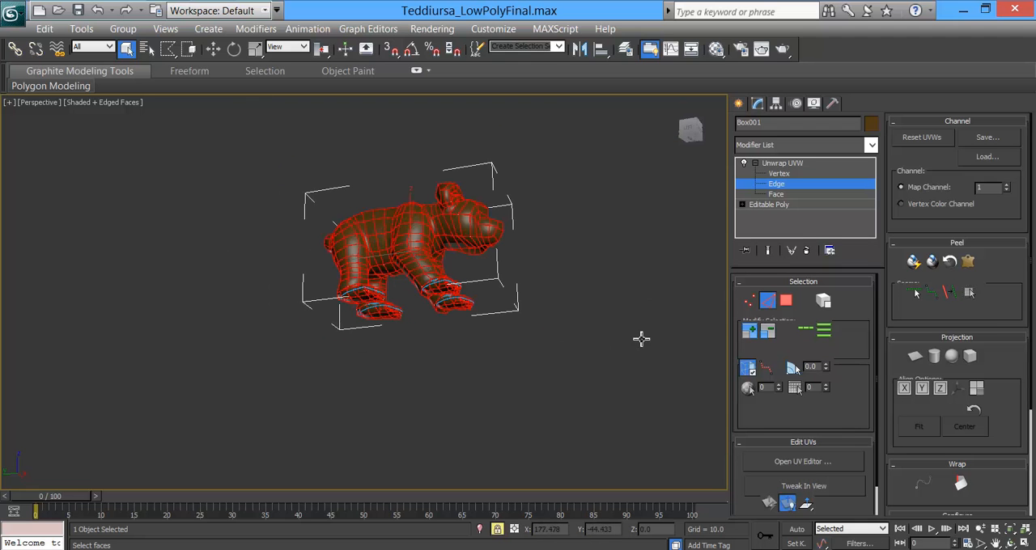
click(833, 461)
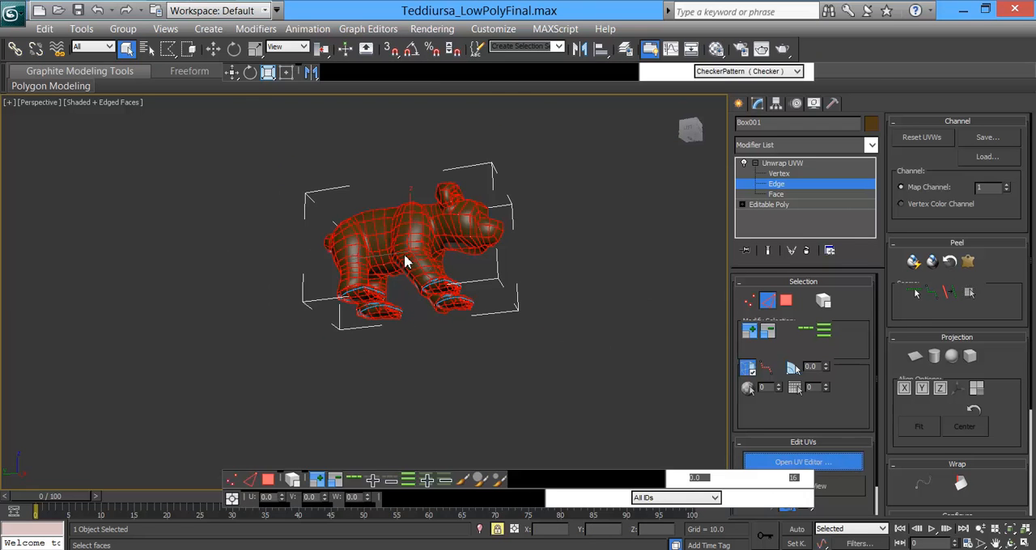
click(612, 243)
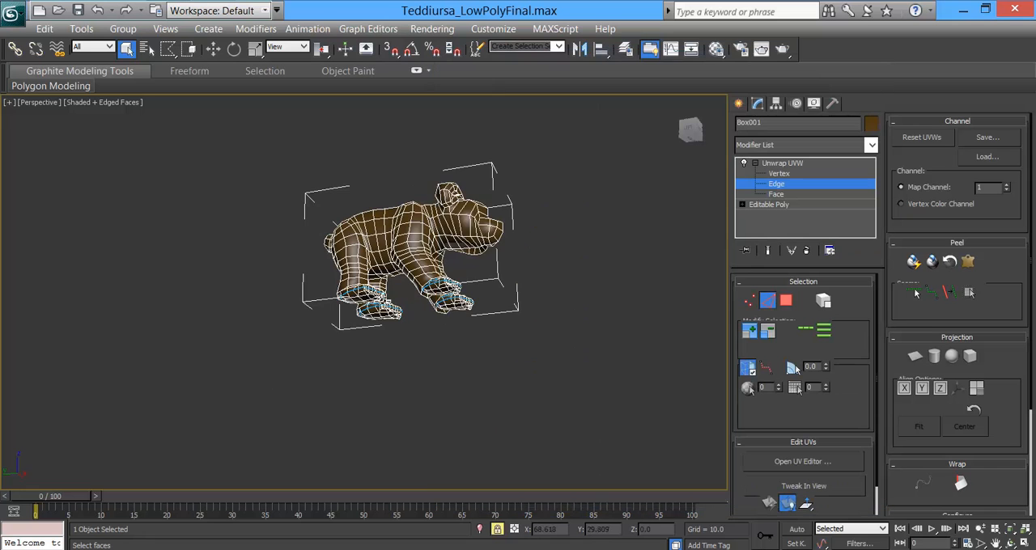
alt+middle_drag(325, 319, 340, 325)
scroll(340, 325, up, 5)
scroll(340, 326, up, 5)
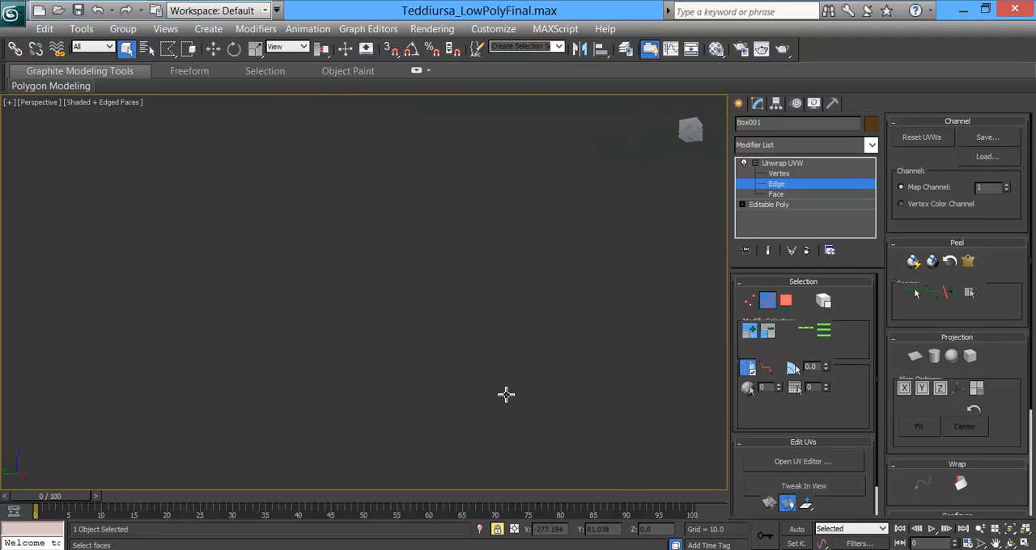
Step: Try selecting the ankle-crease edges of the bear's right hind foot one by one
key(z)
alt+middle_drag(383, 409, 445, 343)
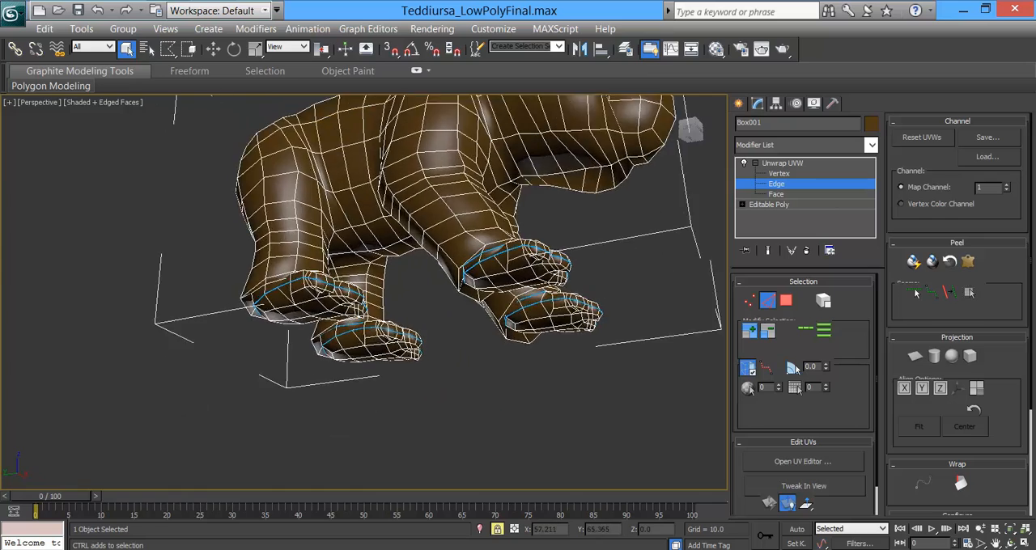
scroll(445, 343, up, 5)
alt+middle_drag(271, 225, 391, 280)
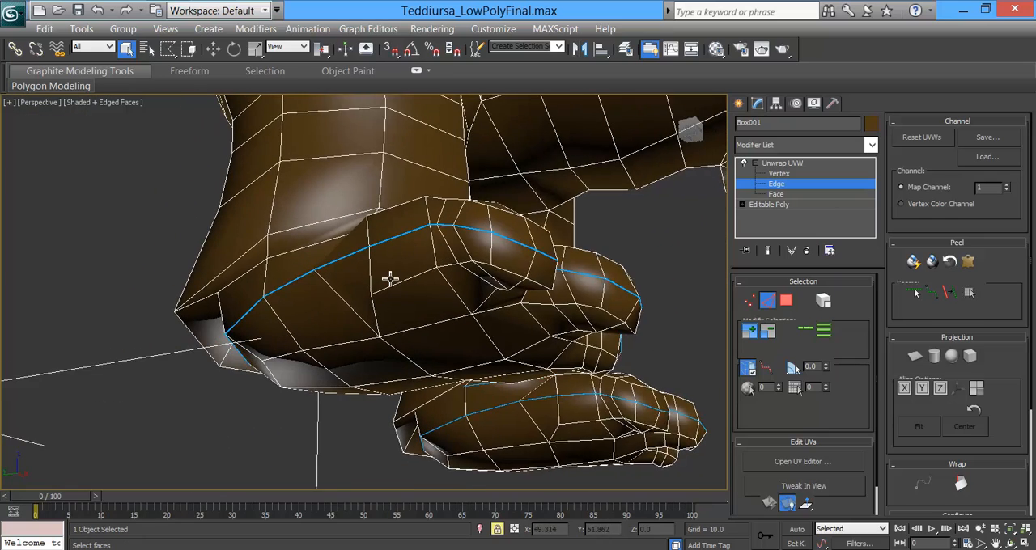
scroll(391, 280, up, 2)
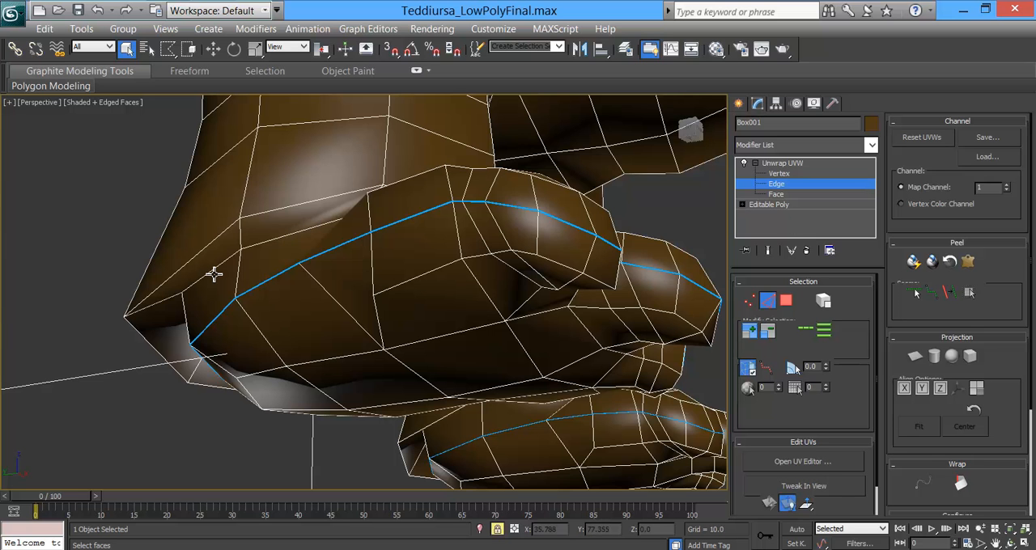
scroll(216, 271, up, 5)
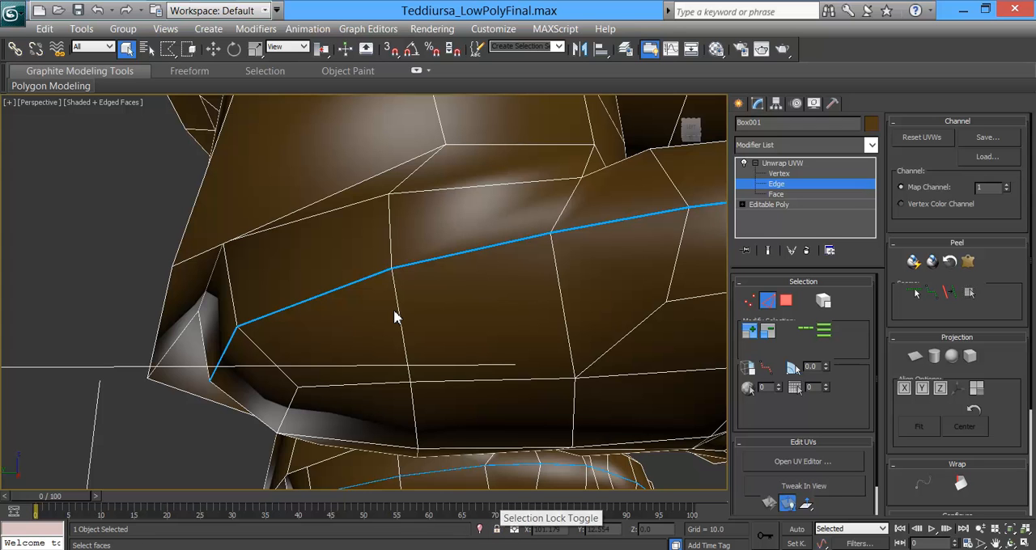
click(360, 205)
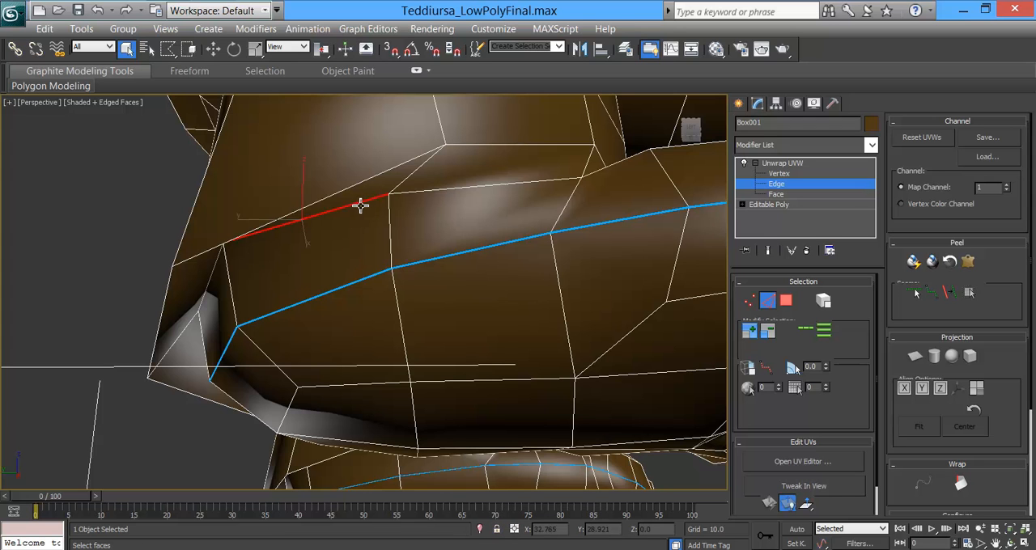
click(443, 189)
ctrl+click(369, 203)
click(343, 213)
click(429, 192)
ctrl+click(346, 212)
alt+middle_drag(289, 241, 327, 219)
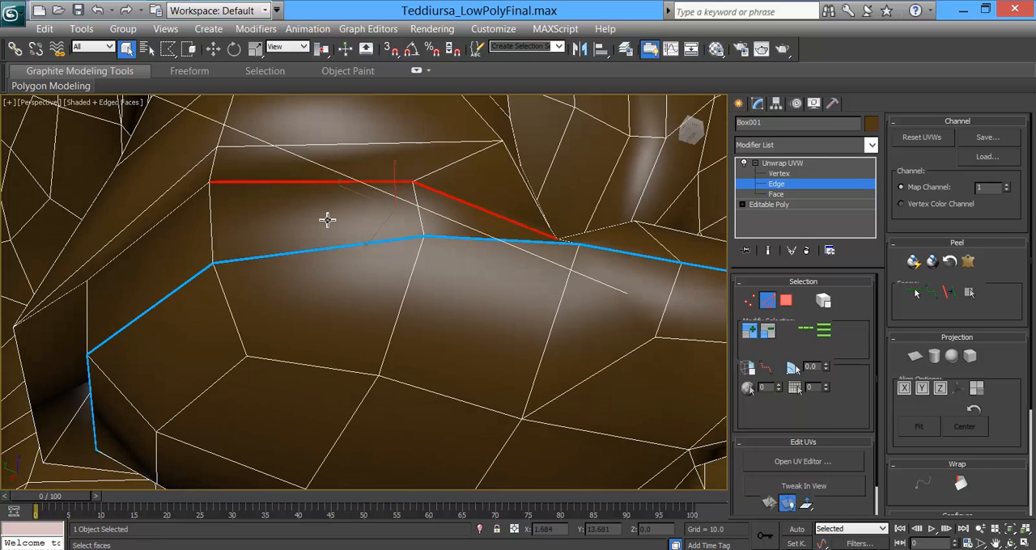
Step: Select one ankle-crease edge of the right hind foot, extend it to its edge loop and convert the selection to seams
click(154, 229)
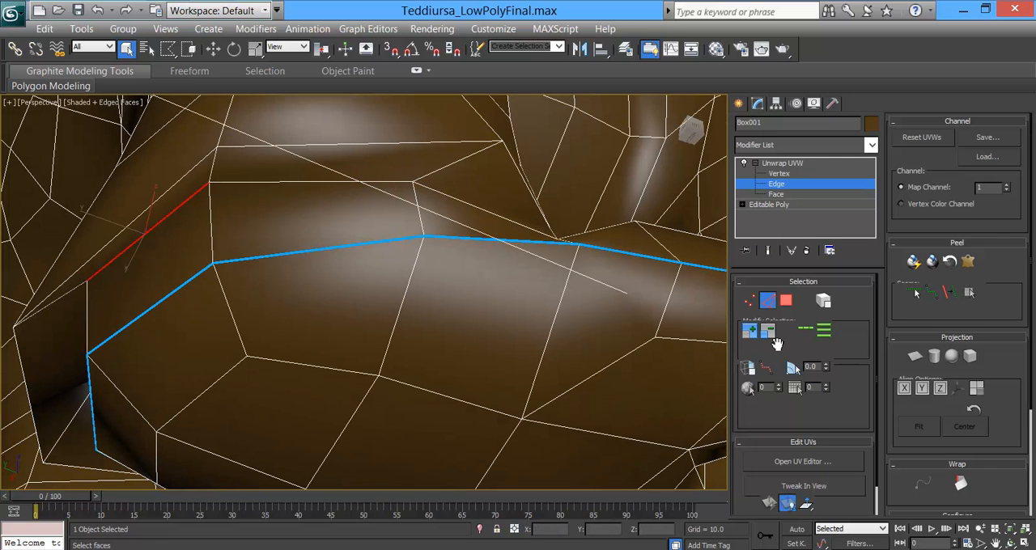
click(807, 332)
alt+middle_drag(231, 354, 615, 396)
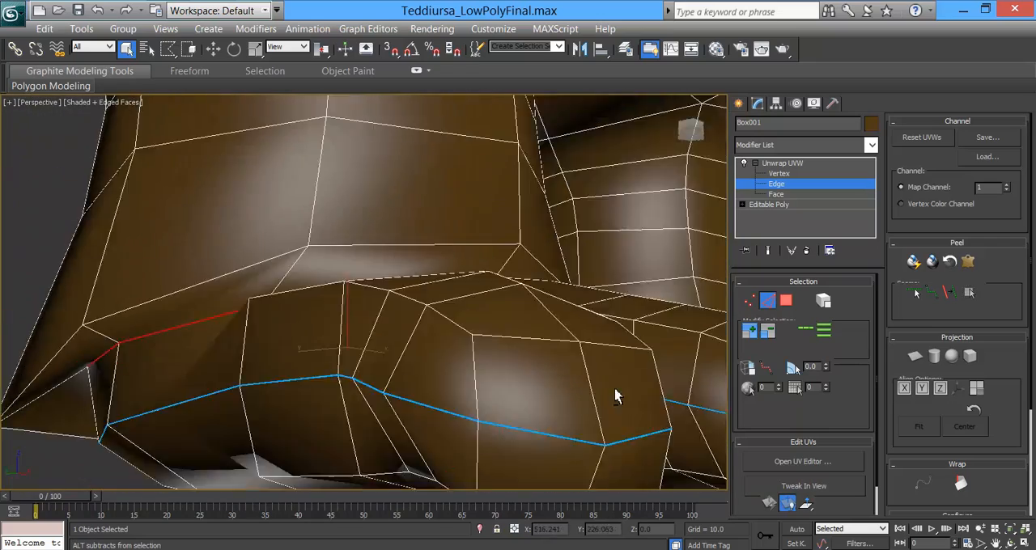
scroll(615, 388, up, 3)
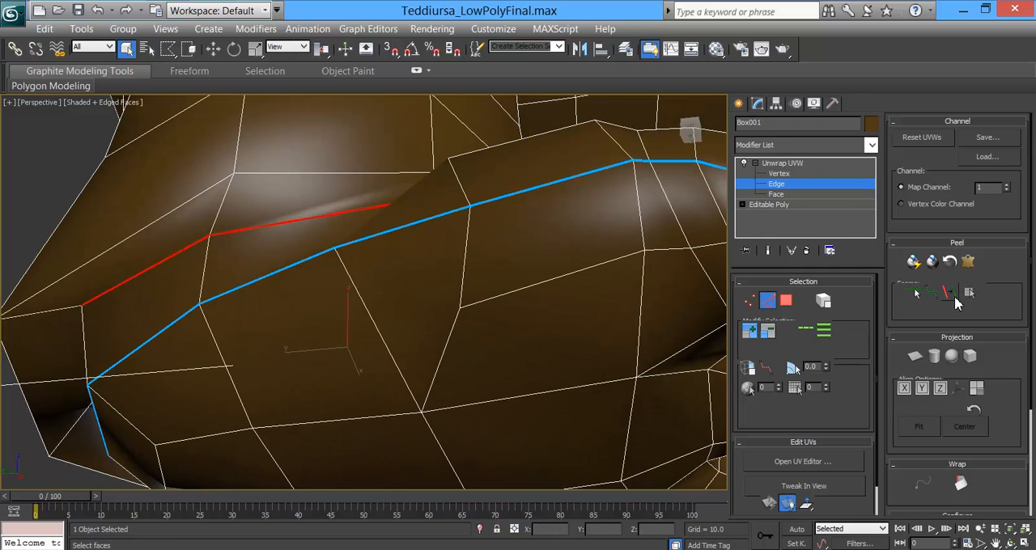
click(952, 296)
Step: Try selecting the edges in front of the bear's ears and across the top of the head, and clear the selection
scroll(449, 274, down, 5)
alt+middle_drag(449, 274, 394, 343)
scroll(469, 304, down, 5)
scroll(393, 343, up, 2)
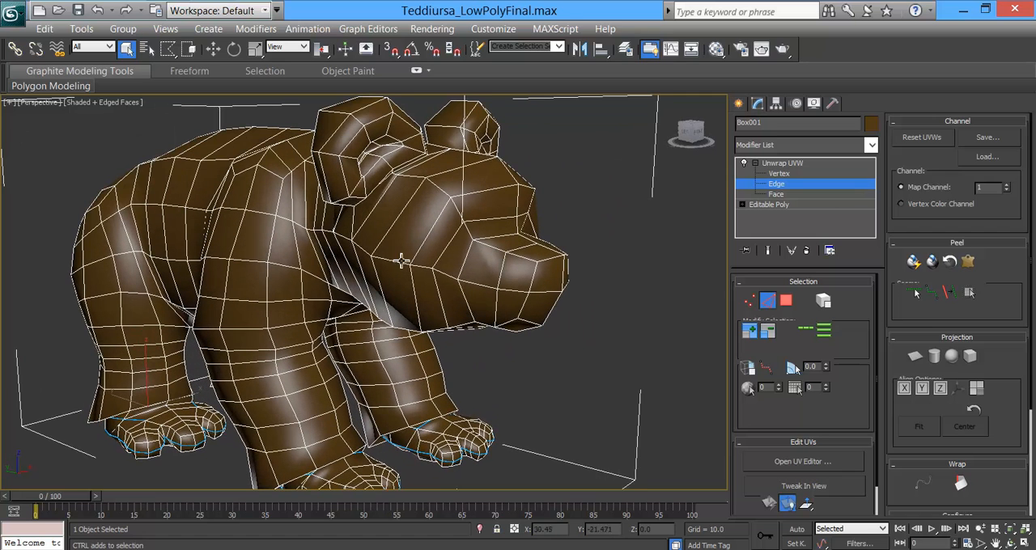
click(376, 206)
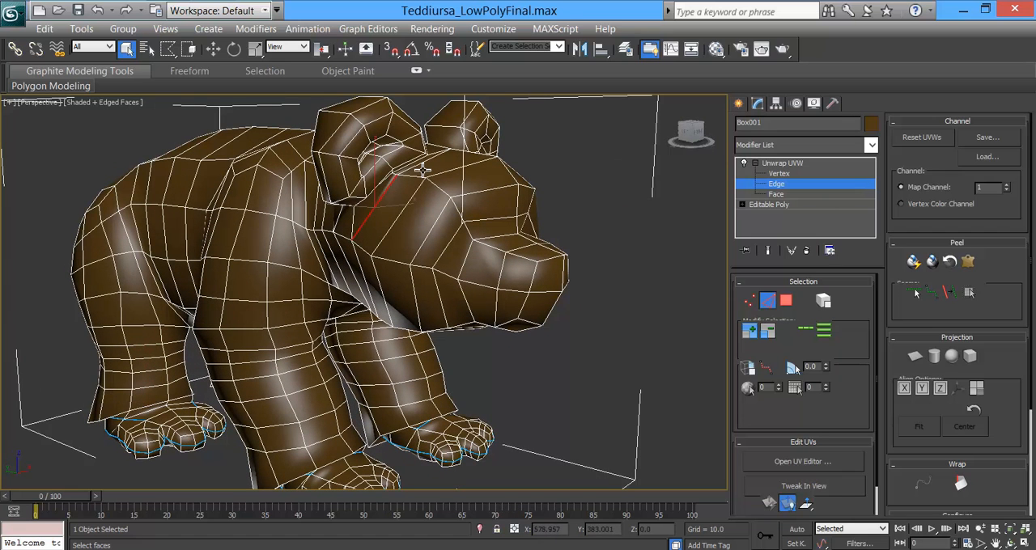
alt+middle_drag(538, 267, 504, 224)
scroll(504, 225, up, 2)
middle_drag(494, 174, 479, 289)
click(503, 288)
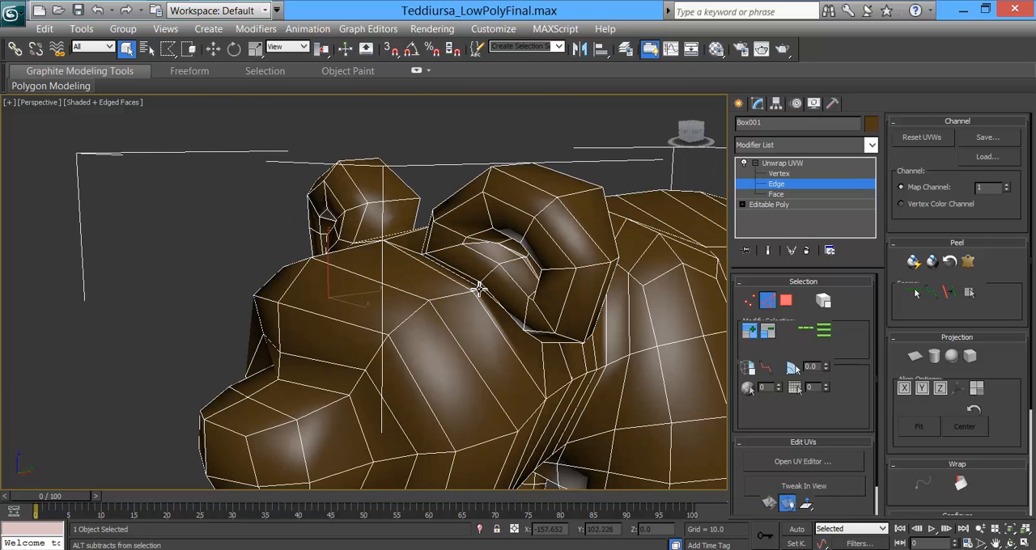
click(494, 326)
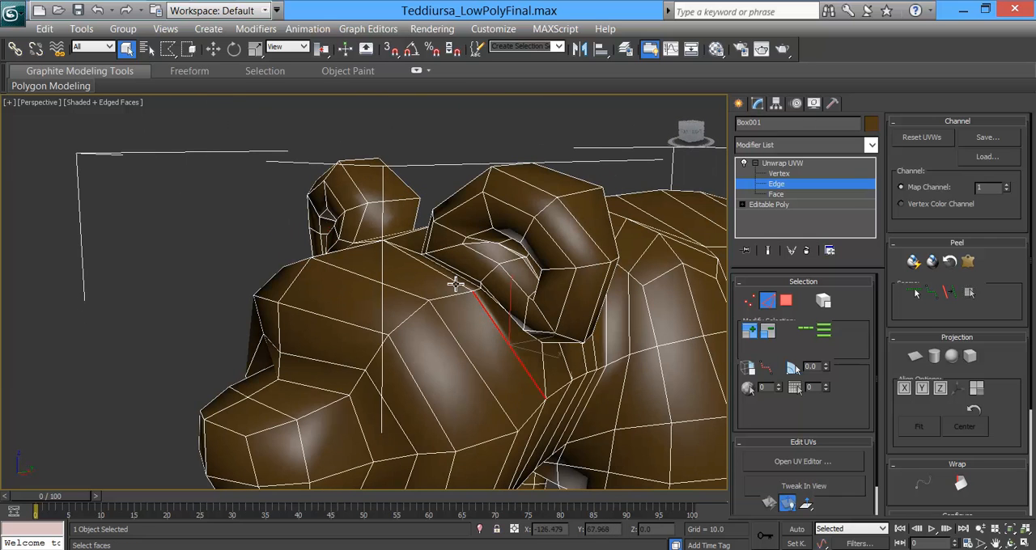
alt+middle_drag(402, 303, 328, 278)
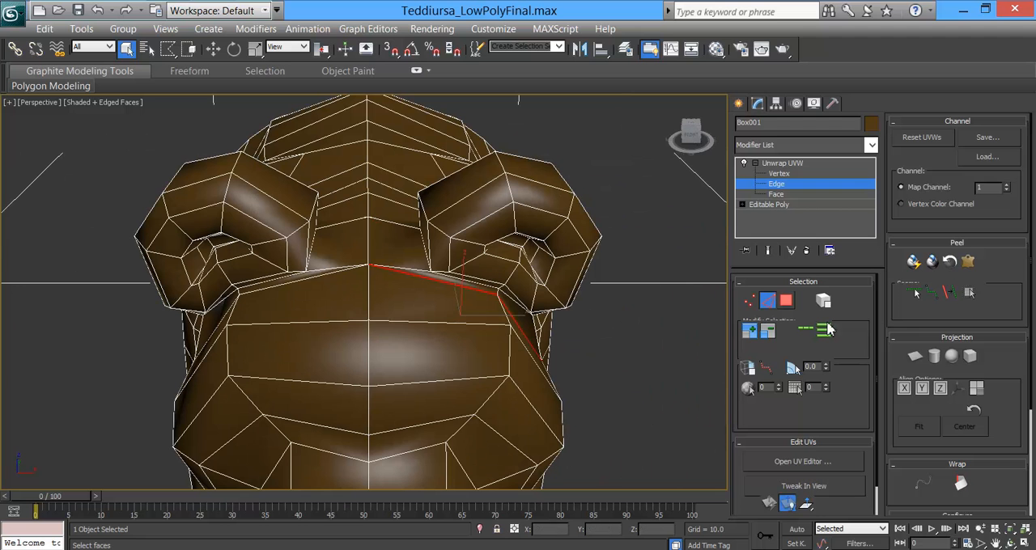
click(689, 354)
Step: Start point-to-point seam placement on the bear's head
click(932, 293)
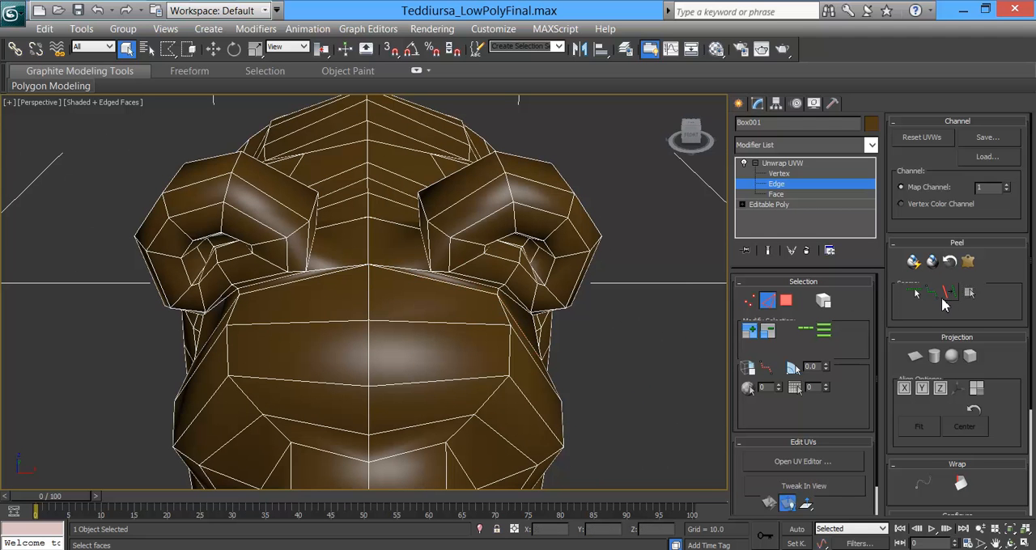
scroll(381, 271, up, 6)
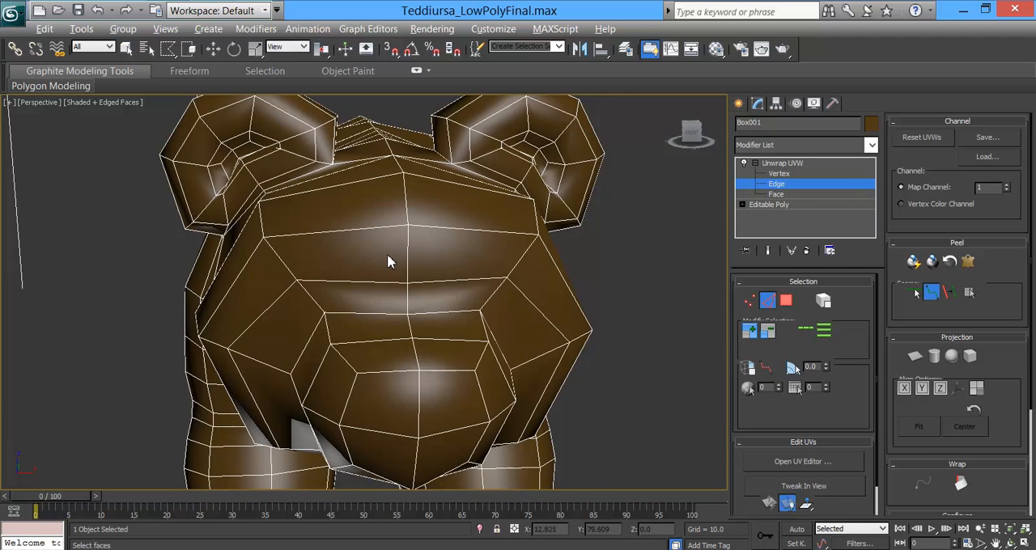
Step: Try a seam from the top of the head in front of the bear's left ear down to the cheek, and undo it
alt+middle_drag(414, 253, 429, 380)
click(441, 380)
click(623, 420)
alt+middle_drag(622, 463, 542, 442)
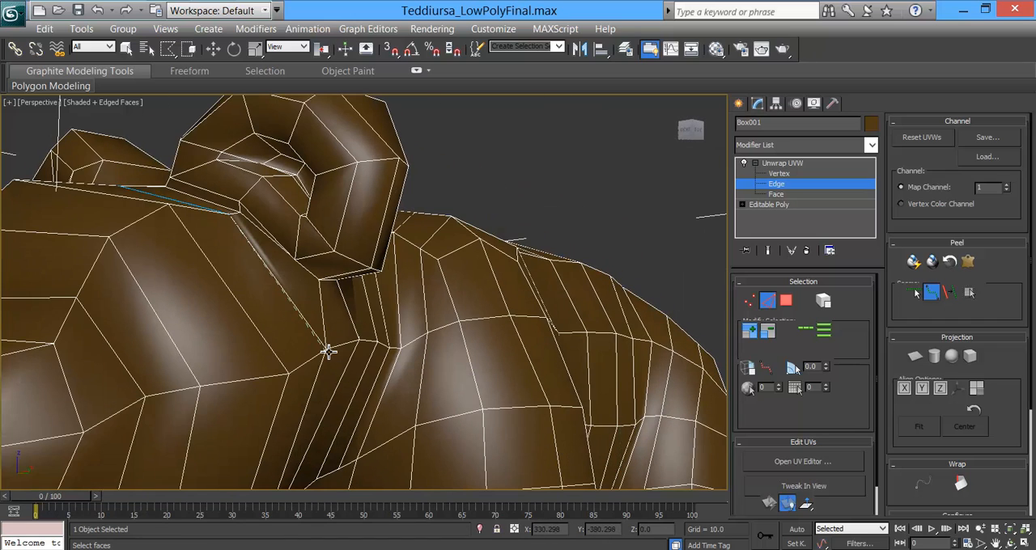
click(329, 351)
alt+middle_drag(324, 335, 338, 369)
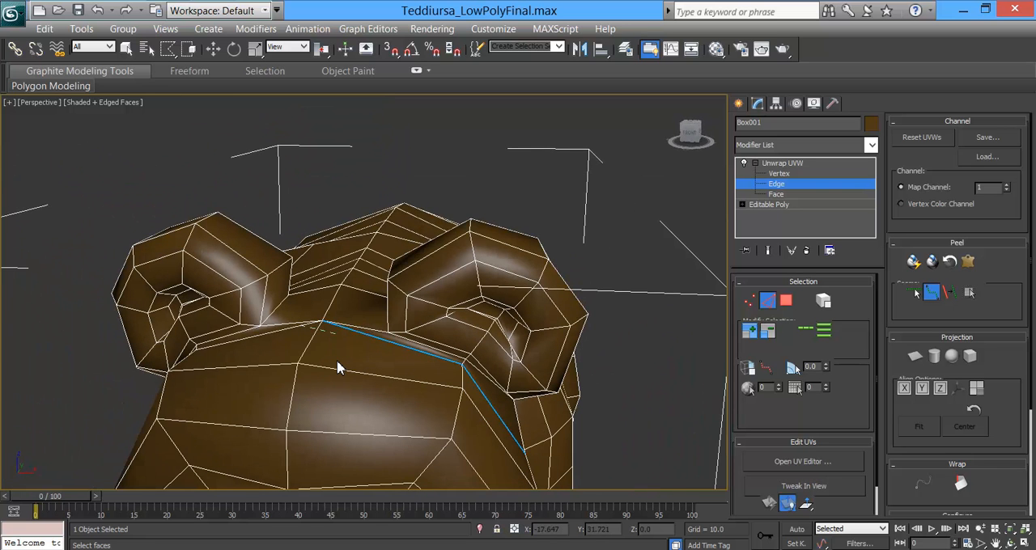
key(ctrl+z)
Step: Place a seam from the top centre of the head around the rim of the left ear to the ear's outer base
alt+middle_drag(380, 330, 416, 276)
alt+middle_drag(465, 303, 444, 314)
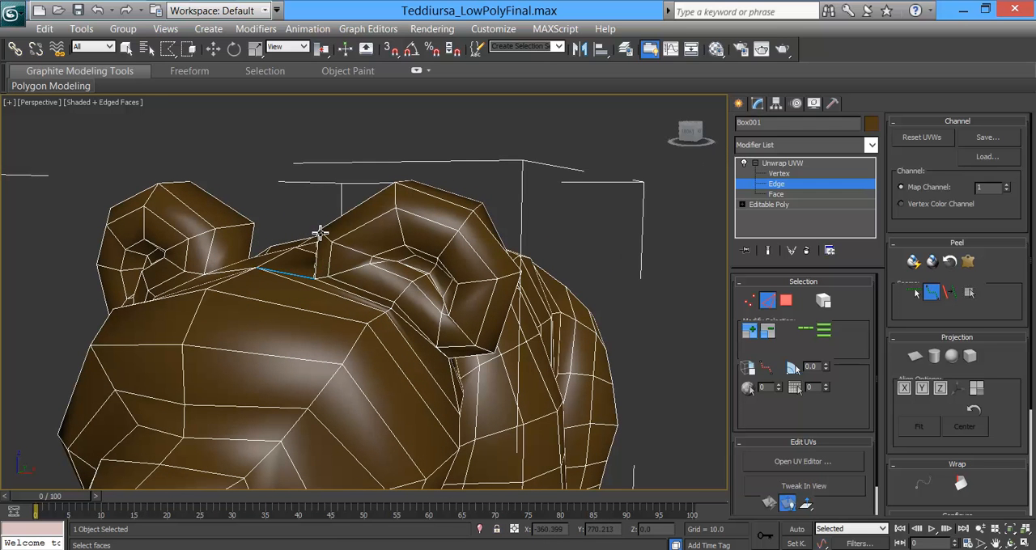
click(397, 185)
alt+middle_drag(514, 340, 497, 328)
mouse_move(409, 283)
alt+middle_down()
mouse_move(386, 296)
mouse_move(445, 296)
mouse_move(389, 287)
alt+middle_up()
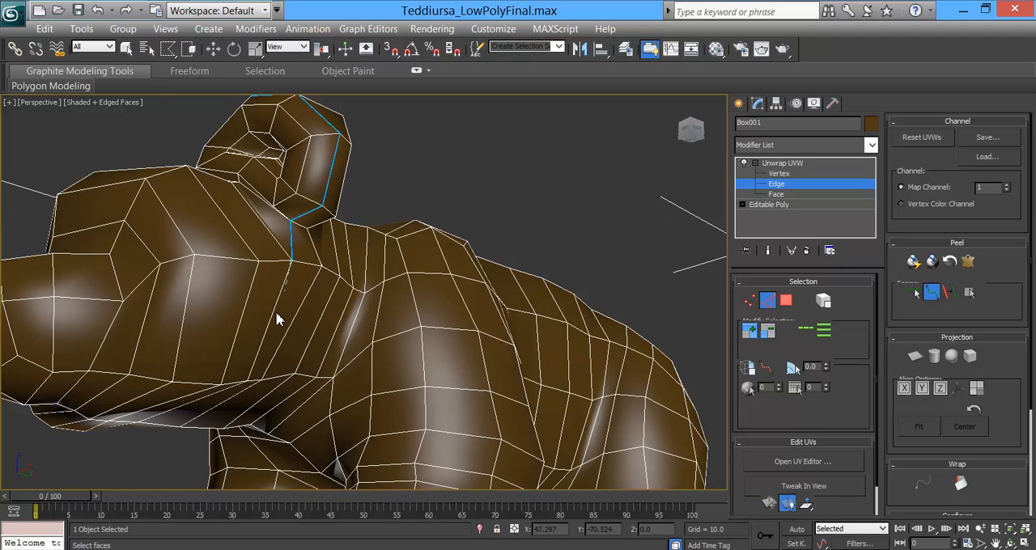
Step: Continue the seam down the left cheek to the middle of the jaw's underside
alt+middle_drag(251, 382, 314, 349)
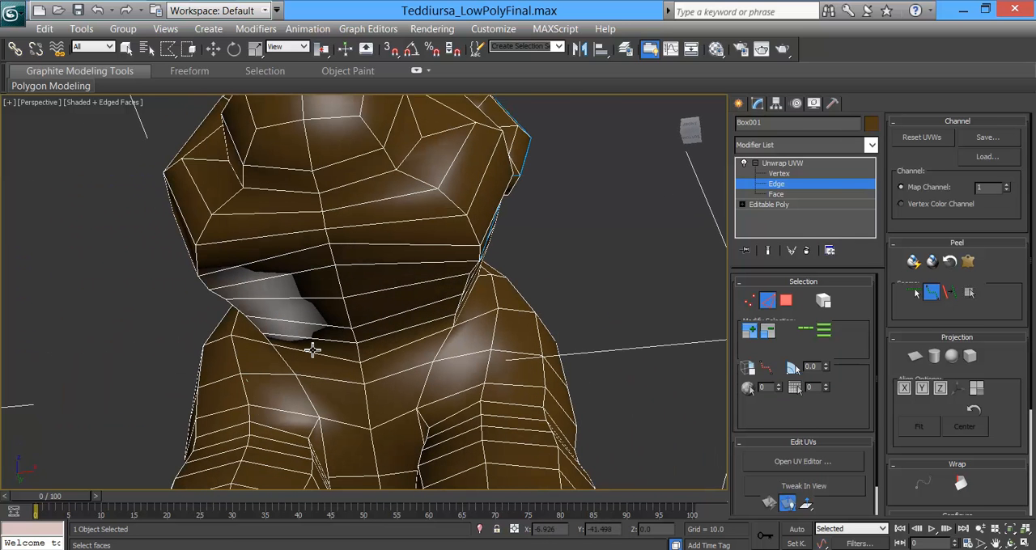
click(338, 266)
alt+middle_drag(339, 269, 320, 303)
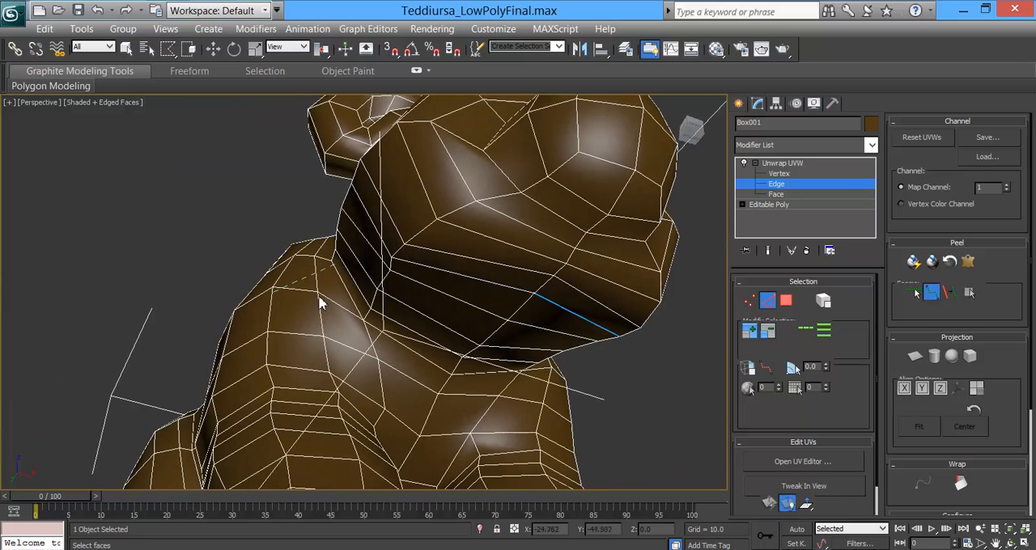
Step: Continue the seam across the other half of the jaw's underside and up the right cheek to the right ear's base
alt+middle_drag(368, 237, 415, 256)
click(534, 213)
alt+middle_drag(585, 232, 515, 279)
click(446, 279)
alt+middle_drag(446, 277, 435, 308)
click(395, 337)
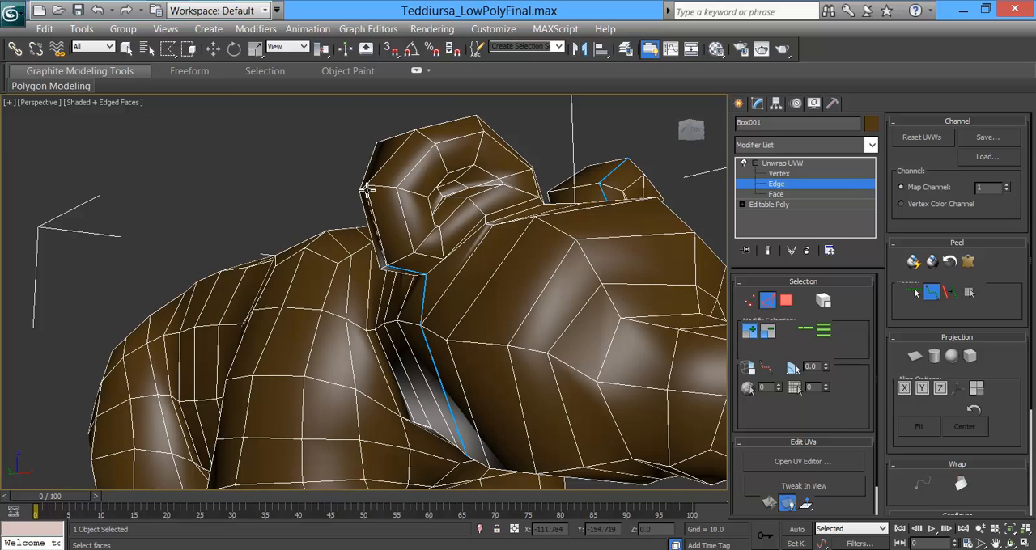
Step: Run the seam around the rim of the right ear and close the face loop at the top centre of the head
alt+middle_drag(420, 131, 420, 228)
alt+middle_drag(445, 304, 288, 299)
click(287, 269)
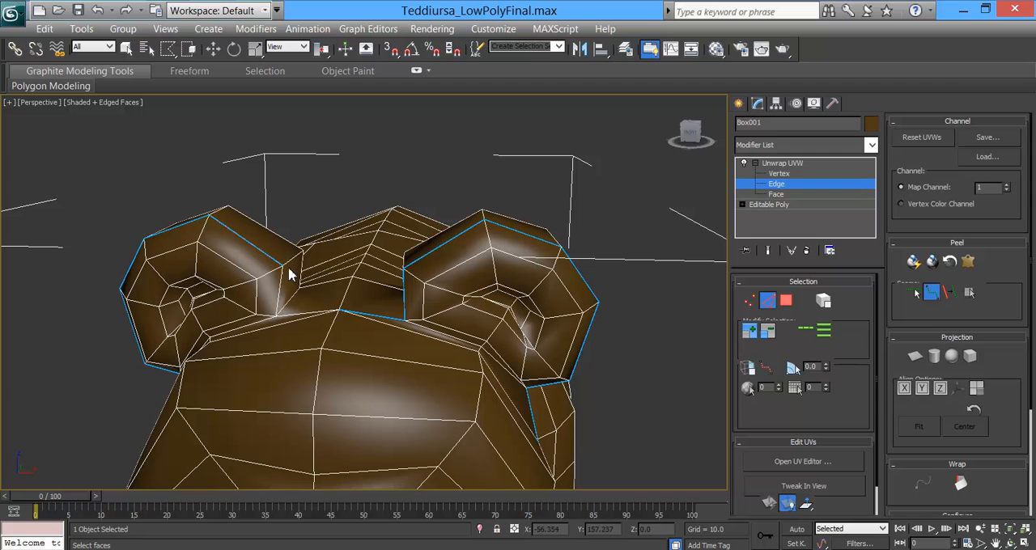
click(276, 319)
click(340, 310)
Step: Place seams around the back bases of both ears to separate the ears from the head
alt+middle_drag(385, 350, 315, 287)
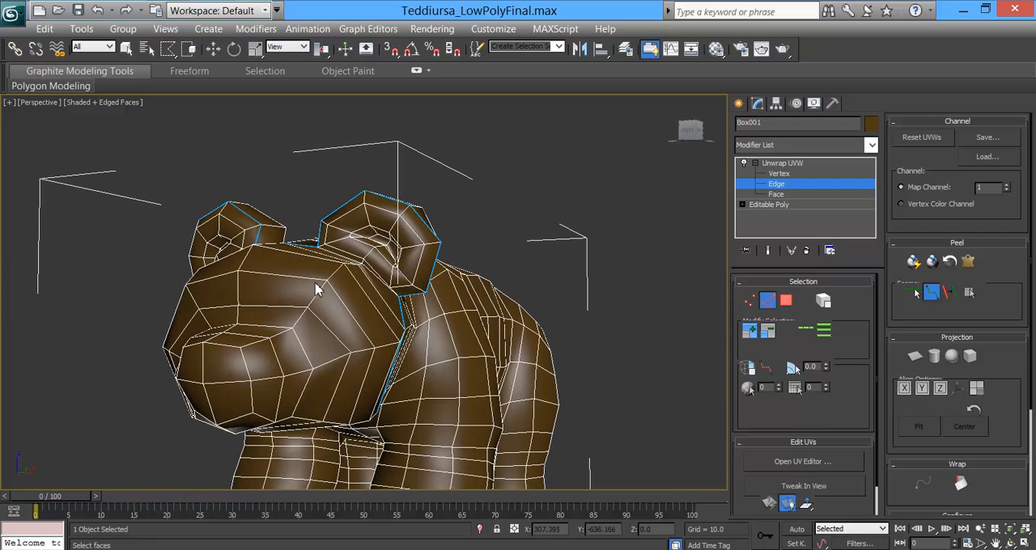
alt+middle_drag(407, 354, 192, 280)
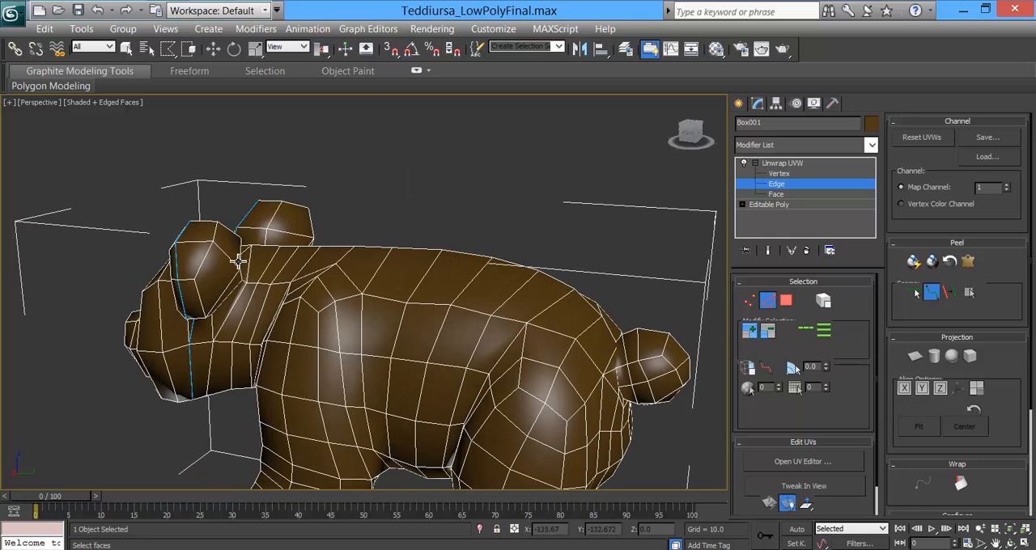
alt+middle_drag(267, 286, 273, 241)
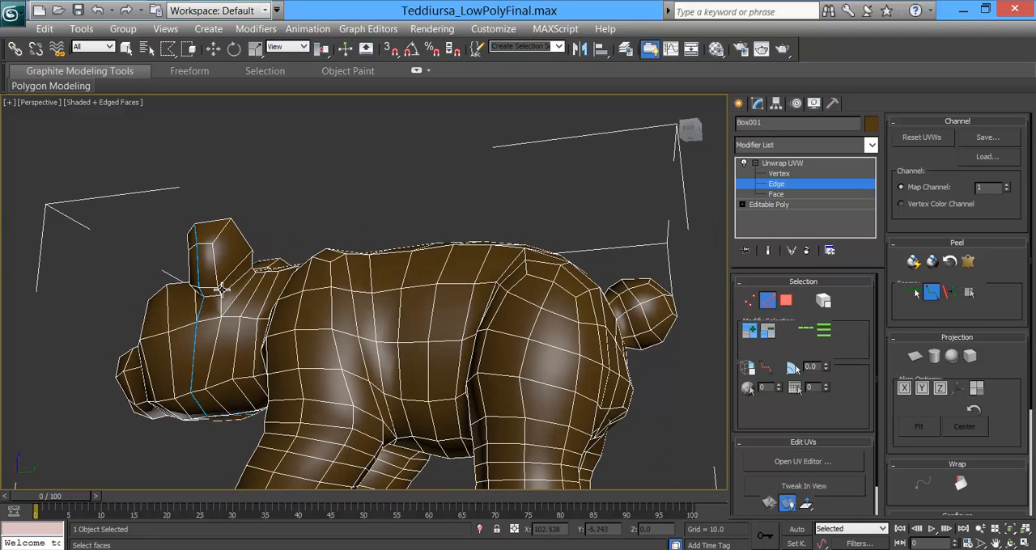
alt+middle_drag(267, 286, 218, 326)
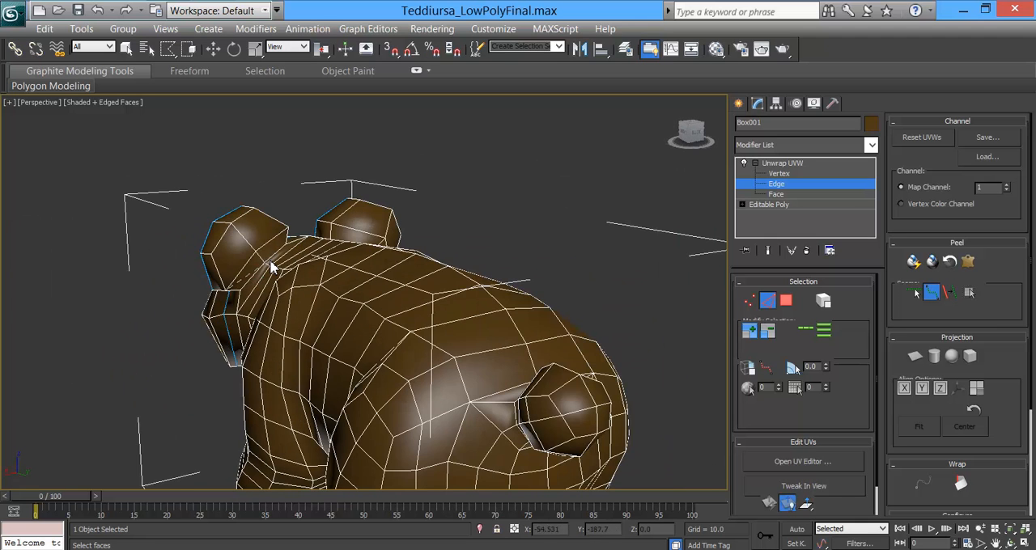
alt+middle_drag(313, 269, 215, 283)
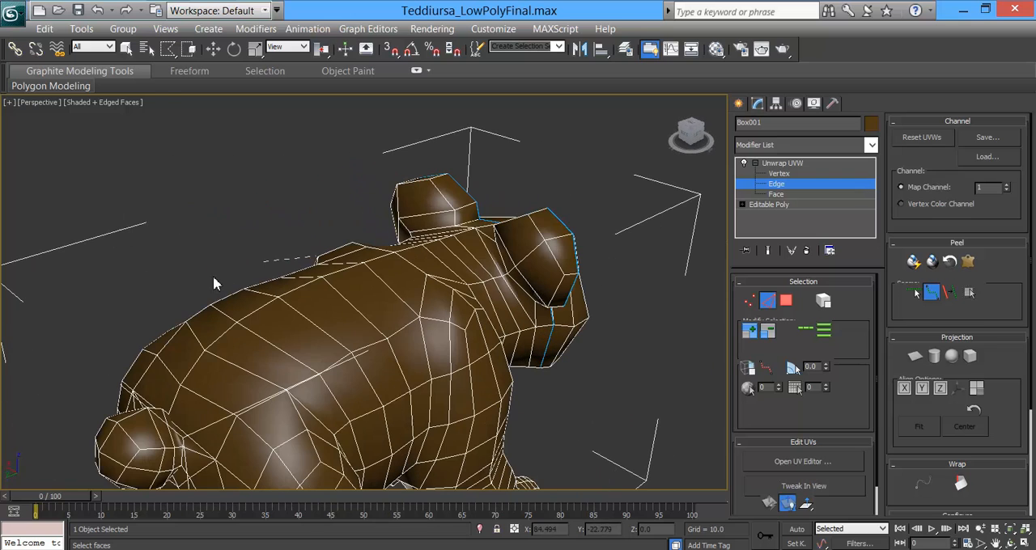
click(480, 229)
mouse_move(468, 236)
alt+middle_down()
mouse_move(530, 299)
mouse_move(583, 309)
mouse_move(473, 242)
alt+middle_up()
alt+middle_drag(510, 268, 584, 279)
Step: Place a seam around the base of the tail where it joins the body
mouse_move(628, 303)
alt+middle_down()
mouse_move(580, 324)
mouse_move(496, 311)
mouse_move(561, 330)
mouse_move(592, 362)
mouse_move(599, 315)
mouse_move(573, 403)
mouse_move(583, 313)
mouse_move(562, 307)
mouse_move(619, 316)
alt+middle_up()
scroll(619, 316, up, 2)
scroll(600, 283, up, 5)
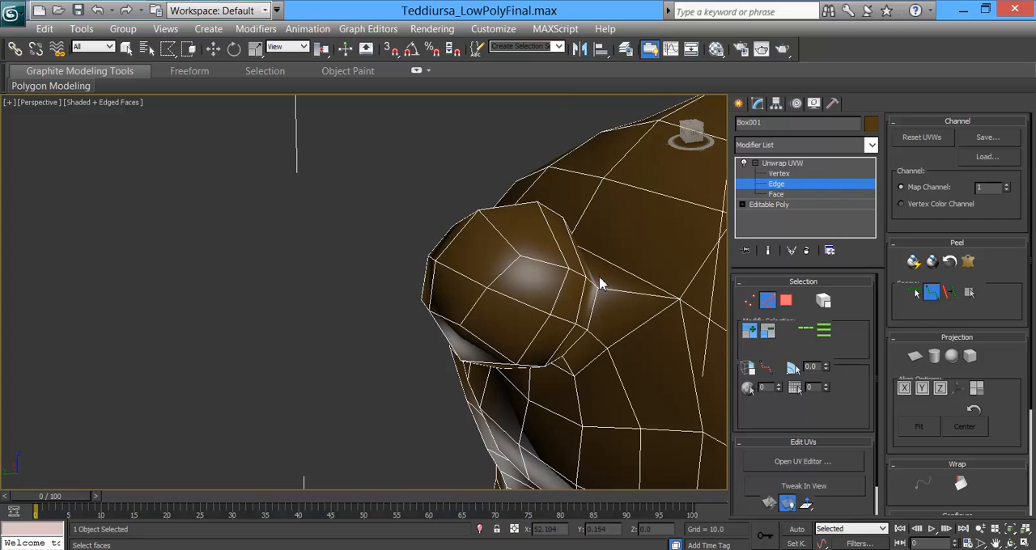
alt+middle_drag(597, 288, 616, 300)
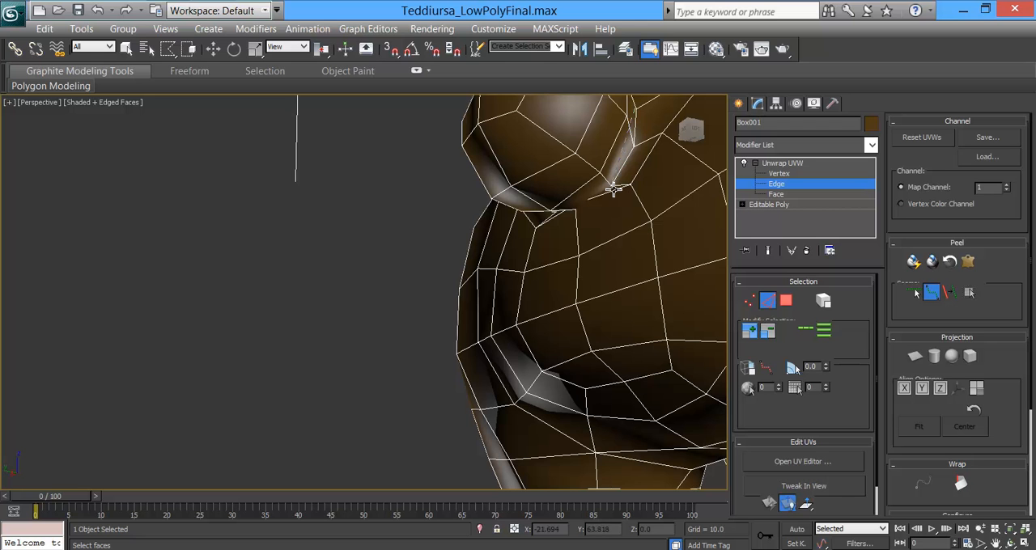
alt+middle_drag(608, 220, 338, 240)
alt+middle_drag(472, 293, 286, 345)
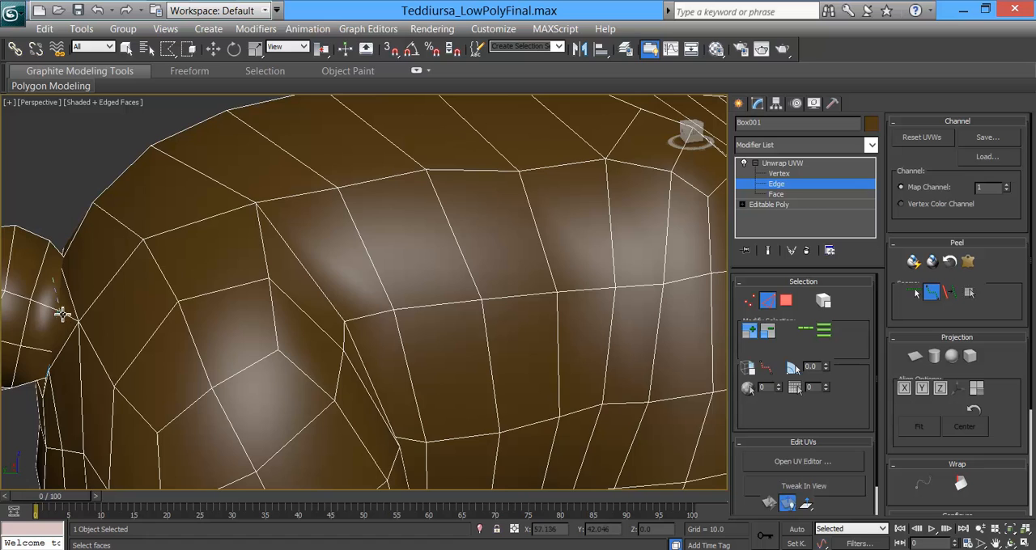
alt+middle_drag(67, 324, 223, 314)
Step: Try running seams from the hind feet up the inner sides of the hind legs
scroll(486, 308, down, 4)
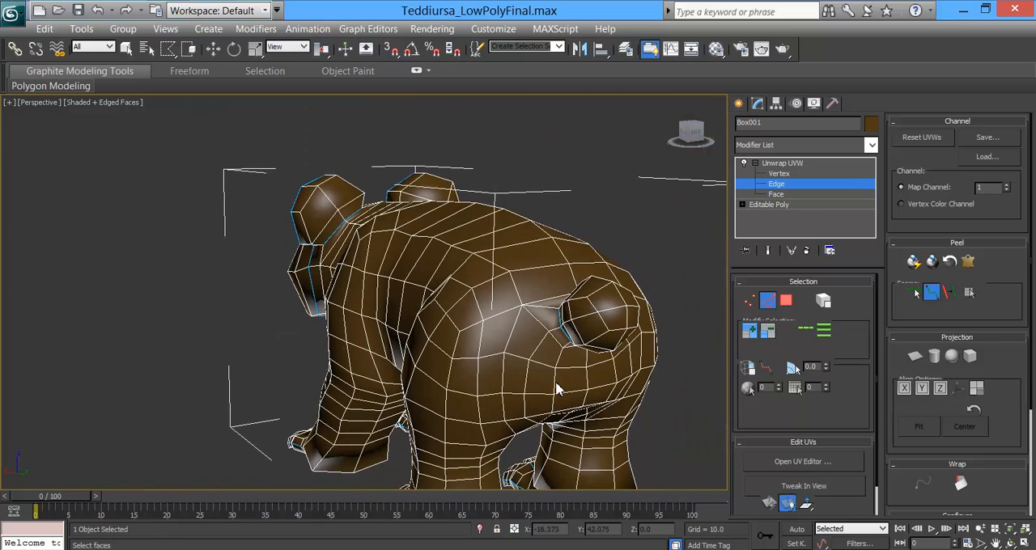
alt+middle_drag(486, 319, 449, 241)
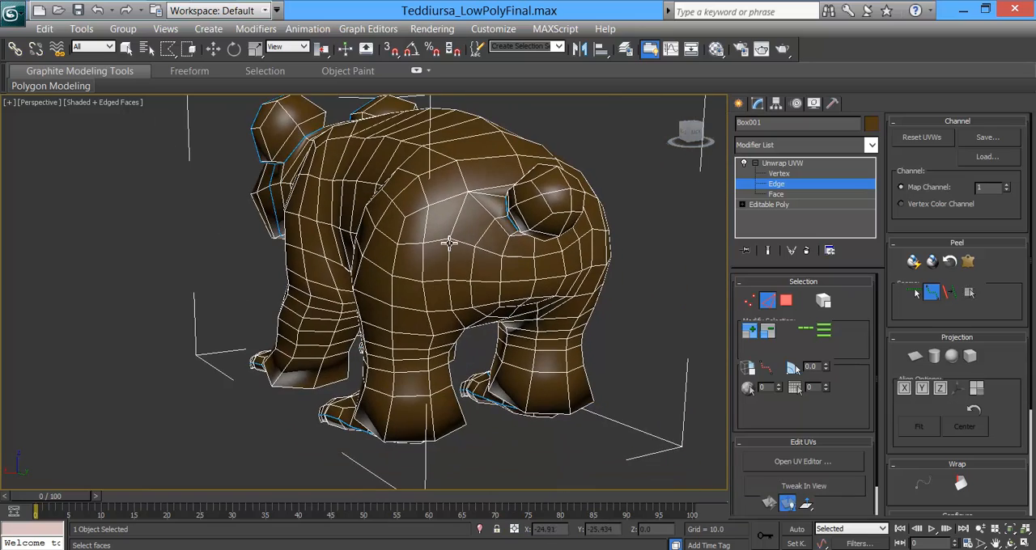
alt+middle_drag(517, 267, 474, 241)
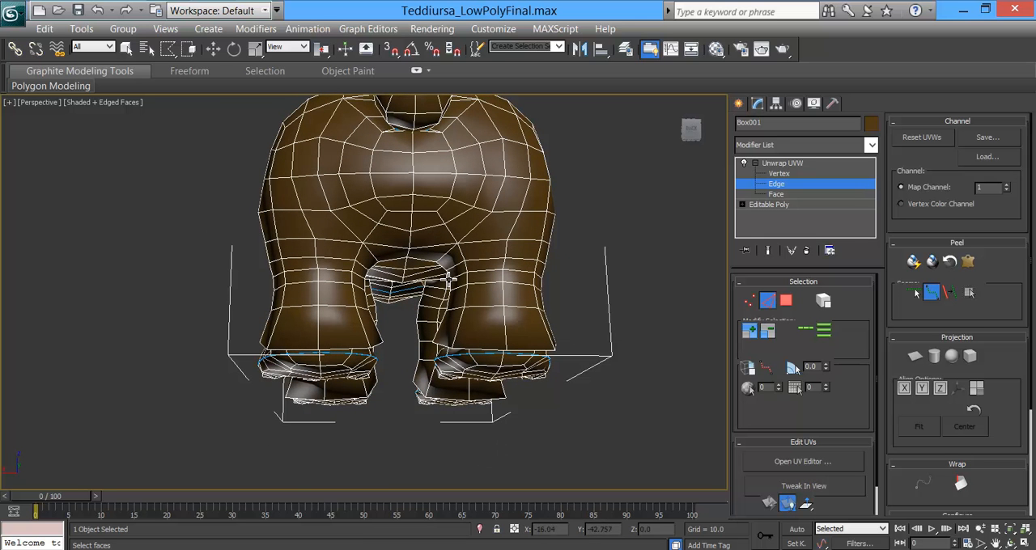
alt+middle_drag(450, 224, 421, 229)
alt+middle_drag(369, 310, 338, 354)
scroll(367, 315, up, 3)
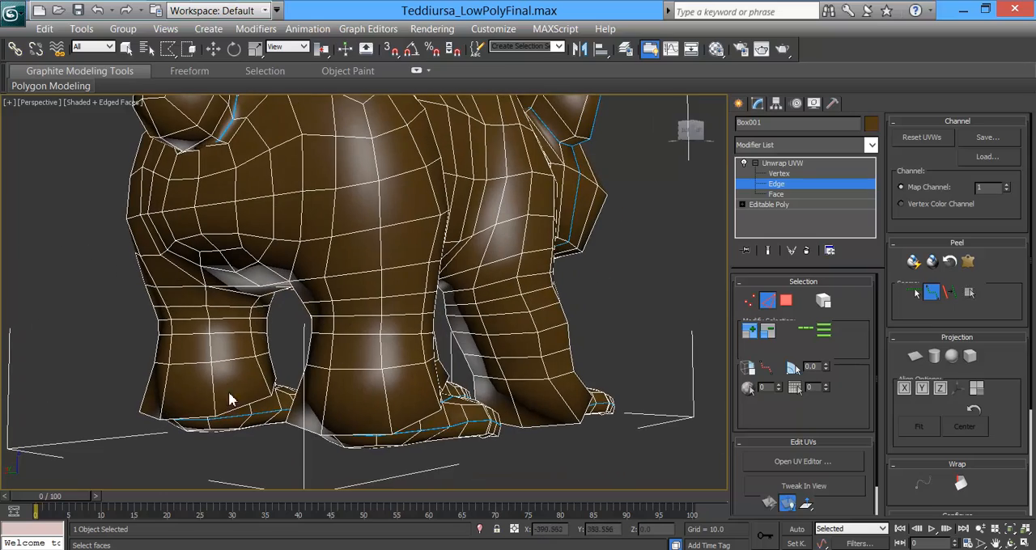
mouse_move(270, 371)
alt+middle_down()
mouse_move(278, 358)
mouse_move(257, 370)
alt+middle_up()
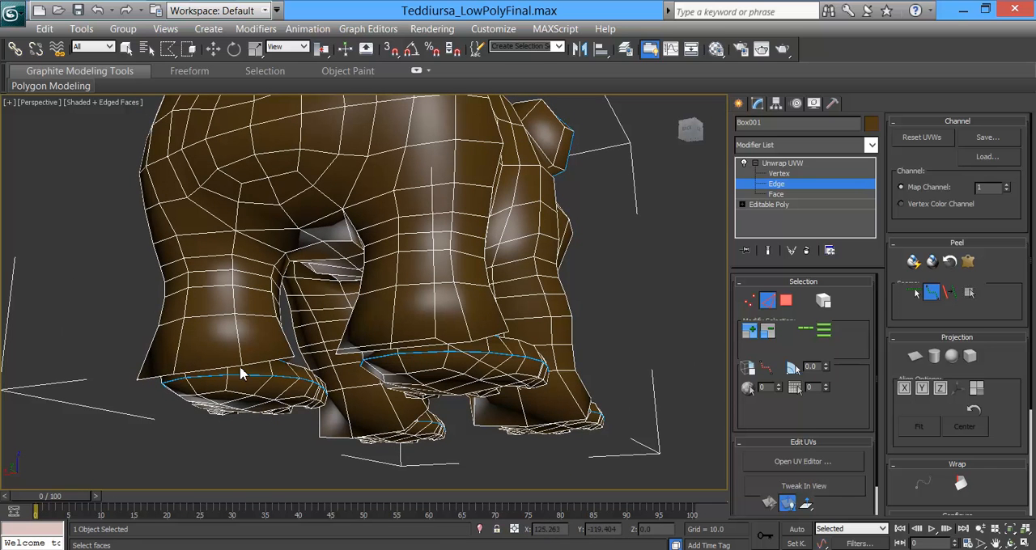
alt+middle_drag(244, 370, 281, 247)
click(268, 199)
alt+middle_drag(384, 255, 426, 221)
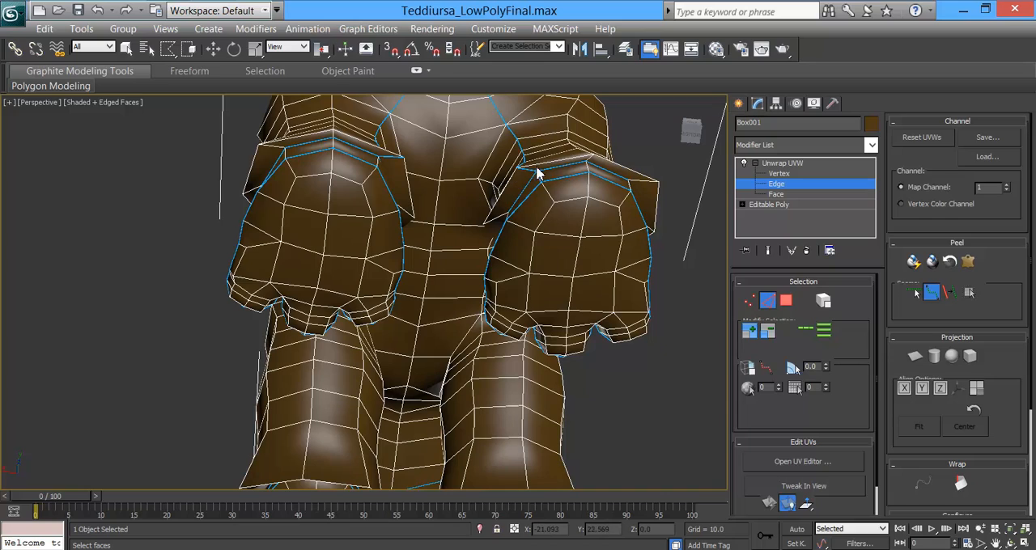
Step: Try continuing the inner-leg seam across the crotch and down to the other hind foot
alt+middle_drag(589, 188, 629, 207)
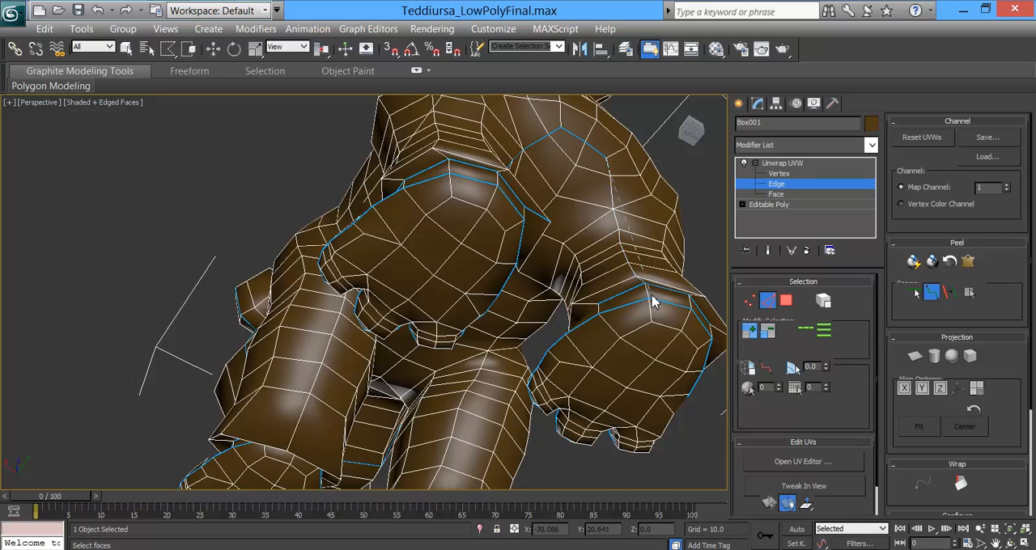
alt+middle_drag(667, 276, 480, 281)
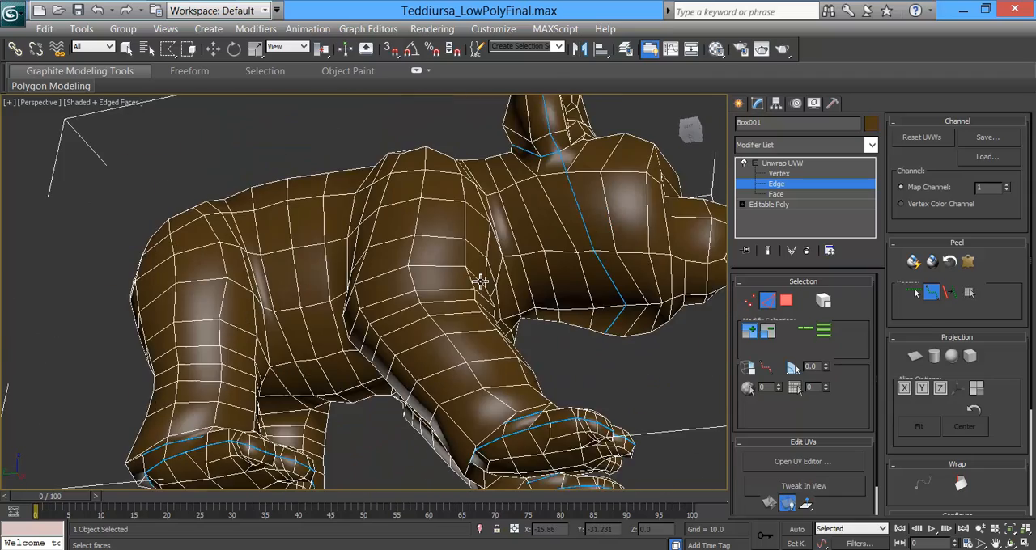
alt+middle_drag(475, 323, 428, 359)
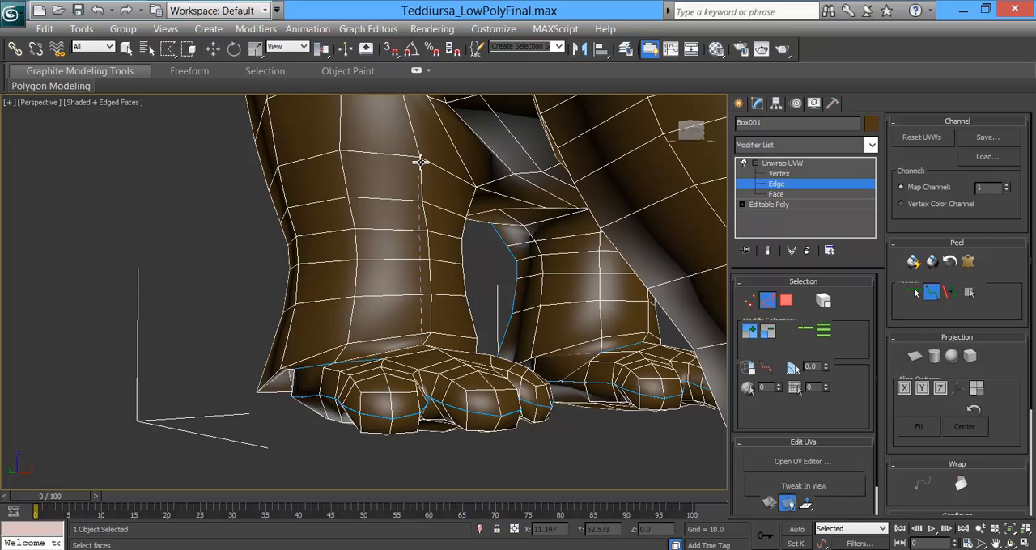
alt+middle_drag(474, 255, 427, 308)
alt+middle_drag(372, 164, 435, 246)
alt+middle_drag(502, 199, 326, 192)
mouse_move(316, 192)
alt+middle_down()
mouse_move(273, 167)
mouse_move(312, 187)
alt+middle_up()
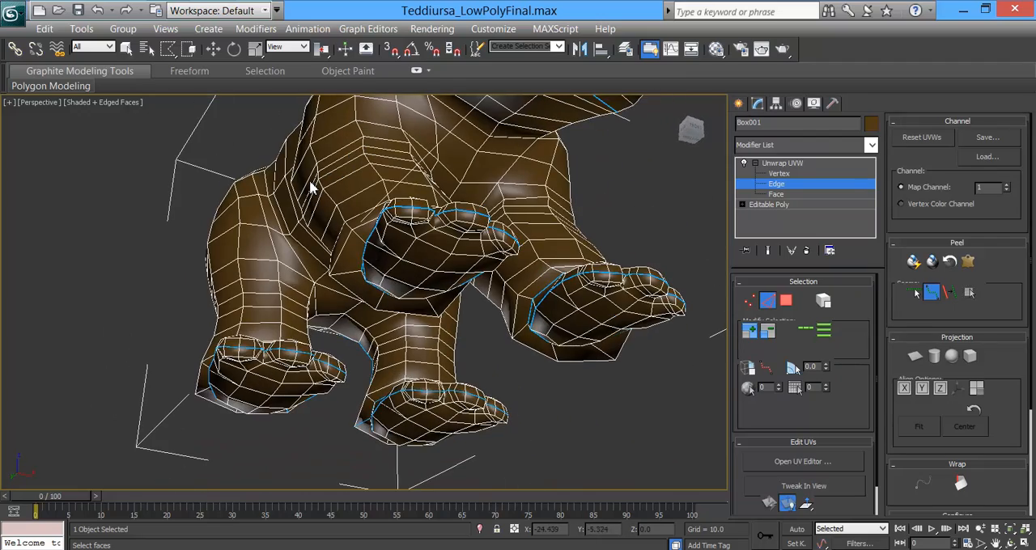
mouse_move(293, 290)
alt+middle_down()
mouse_move(335, 317)
mouse_move(315, 264)
mouse_move(240, 266)
mouse_move(308, 300)
mouse_move(273, 305)
mouse_move(232, 287)
mouse_move(250, 268)
mouse_move(283, 280)
mouse_move(285, 293)
alt+middle_up()
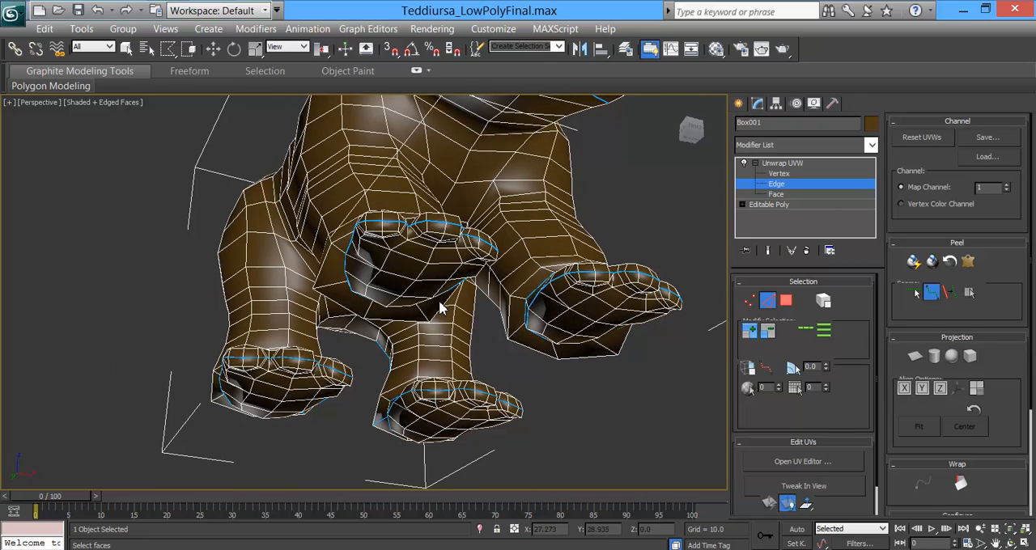
alt+middle_drag(373, 236, 457, 289)
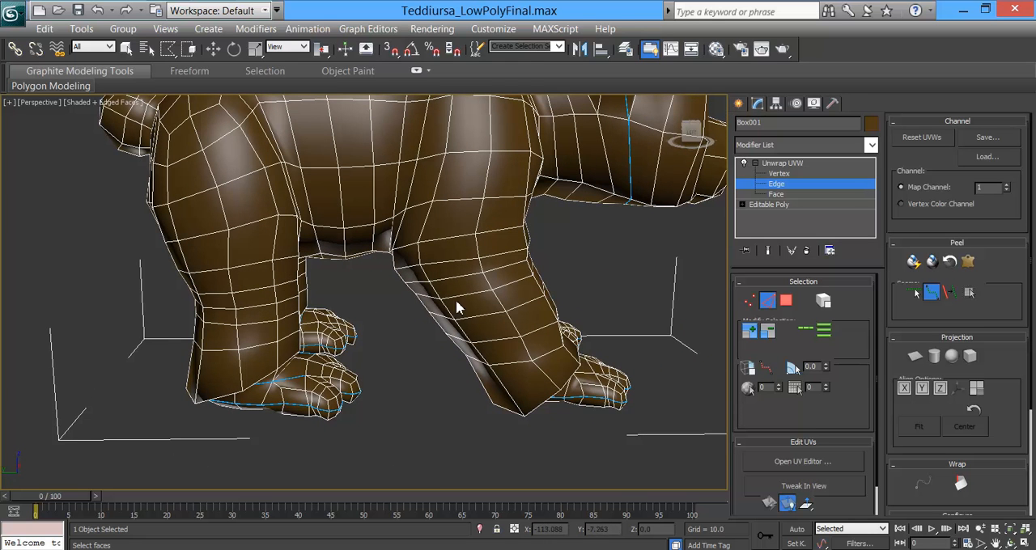
Step: Undo the last seam placements on the inner hind legs
alt+middle_drag(351, 212, 422, 268)
key(ctrl+z)
key(ctrl+z)
key(ctrl+z)
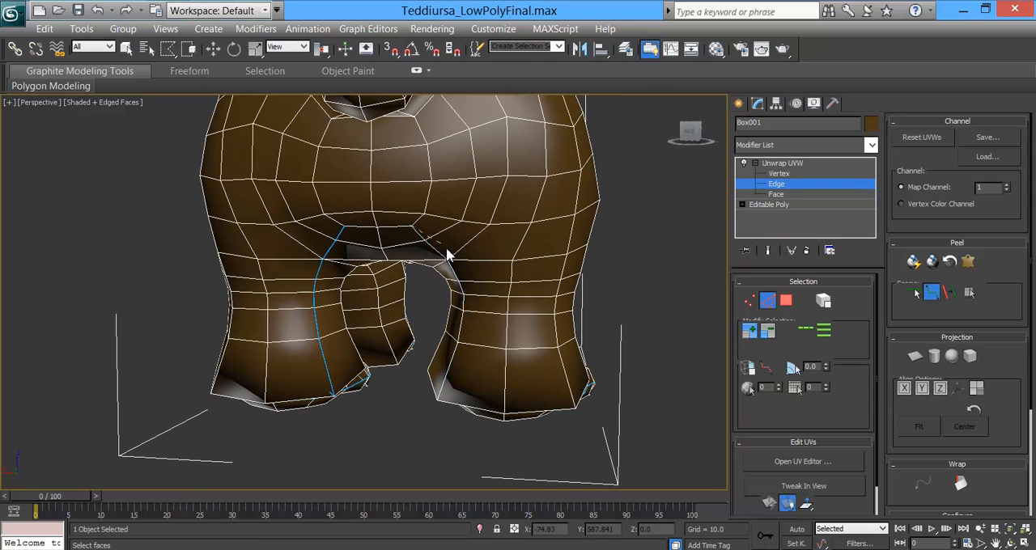
Step: Place a seam from one hind foot up the inner leg, across the crotch and down to the other hind foot
alt+middle_drag(408, 384, 361, 322)
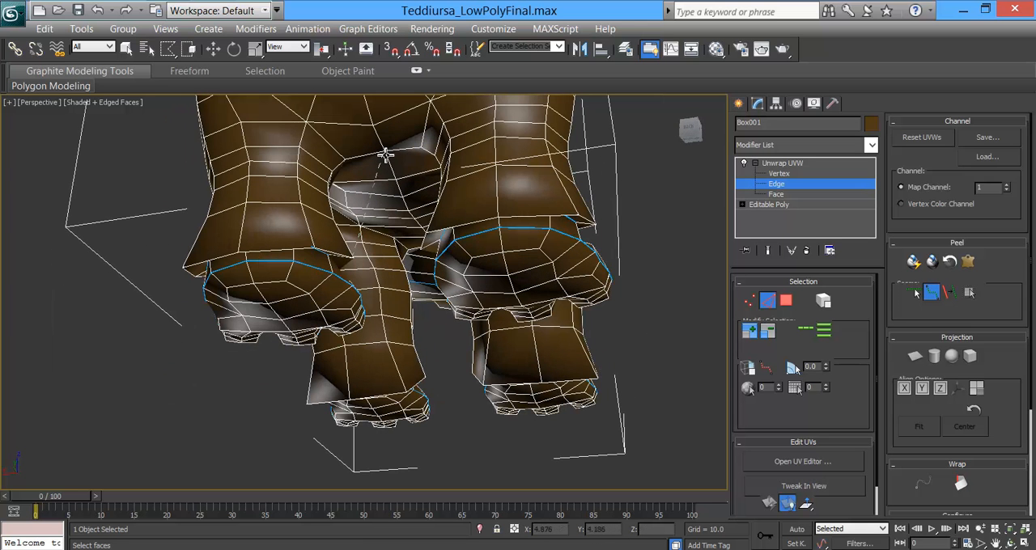
alt+middle_drag(385, 152, 550, 279)
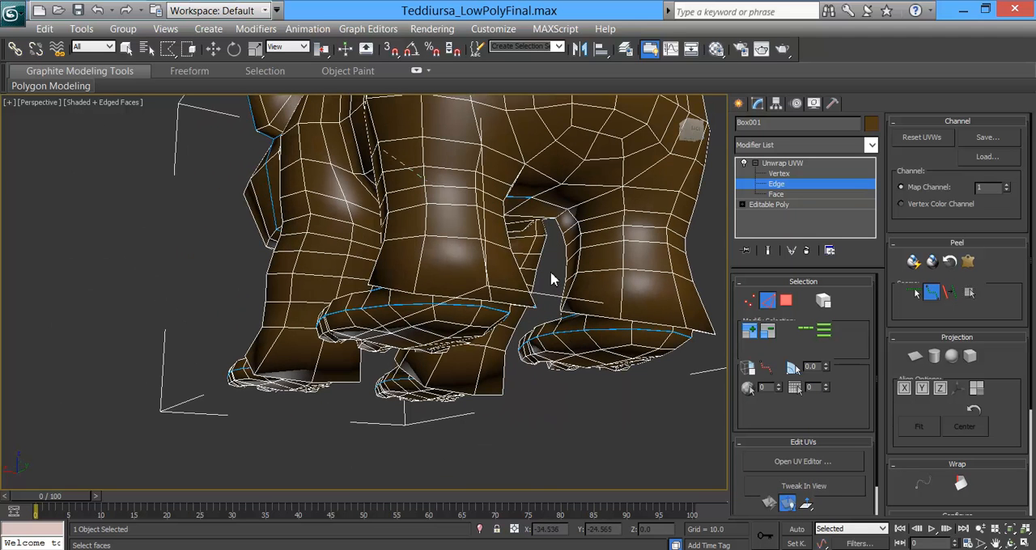
click(564, 313)
alt+middle_drag(611, 256, 570, 247)
Step: Run a seam from the crotch up the rump beside the tail and around the hip of one hind leg
scroll(563, 271, down, 2)
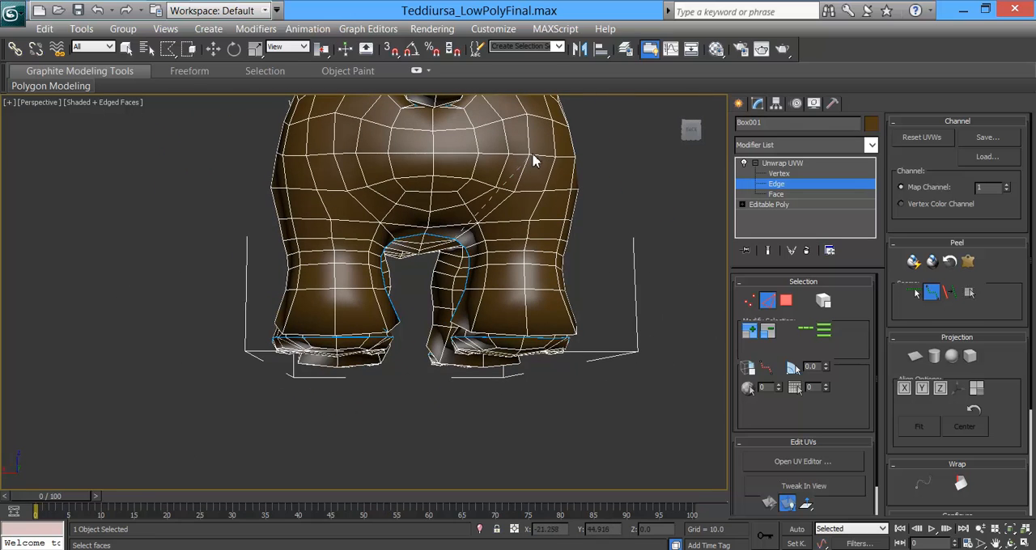
alt+middle_drag(535, 202, 291, 303)
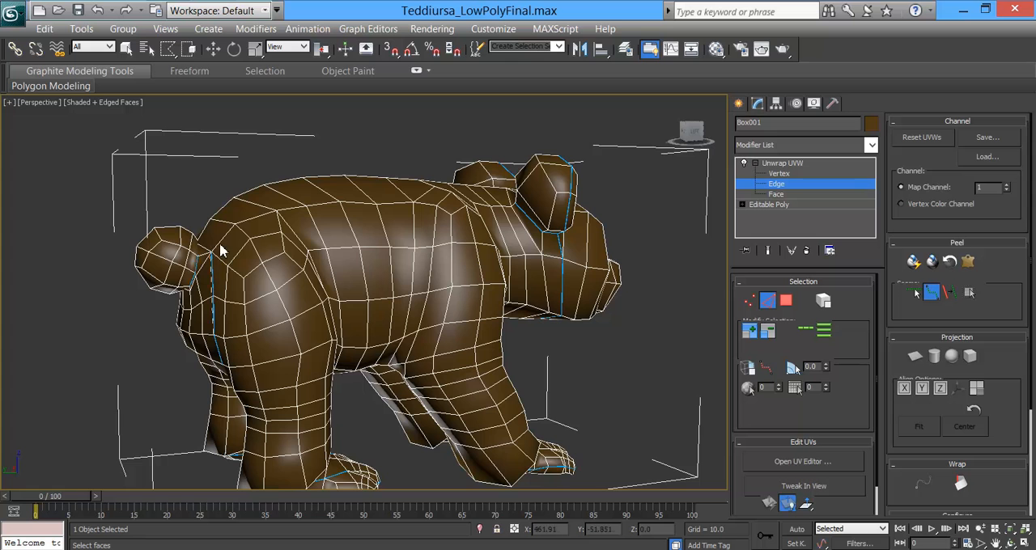
alt+middle_drag(291, 250, 270, 323)
alt+middle_drag(296, 405, 437, 374)
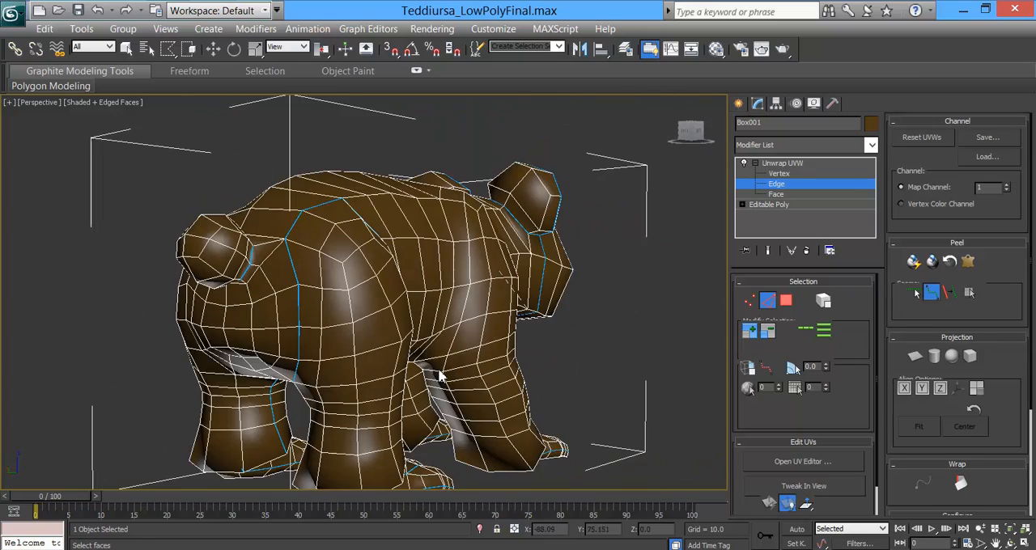
alt+middle_drag(351, 381, 350, 267)
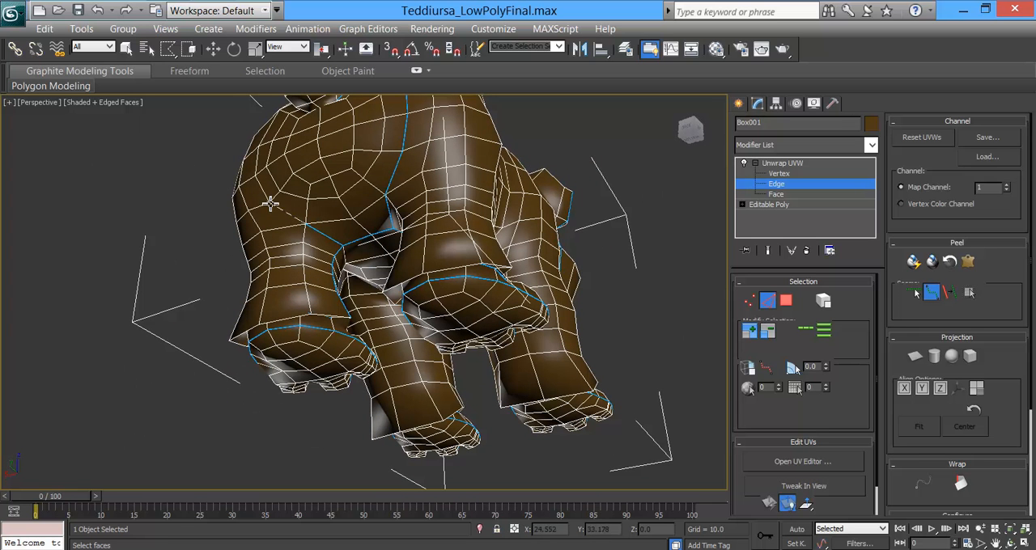
Step: Place a matching seam from the crotch up the rump, over the opposite hip and down to the belly
alt+middle_drag(273, 216, 348, 265)
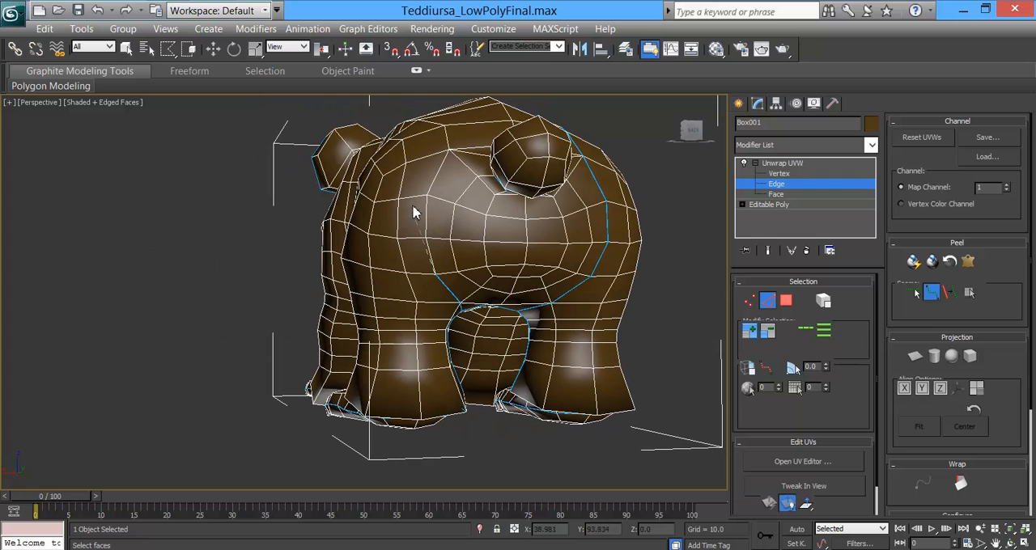
alt+middle_drag(399, 186, 569, 209)
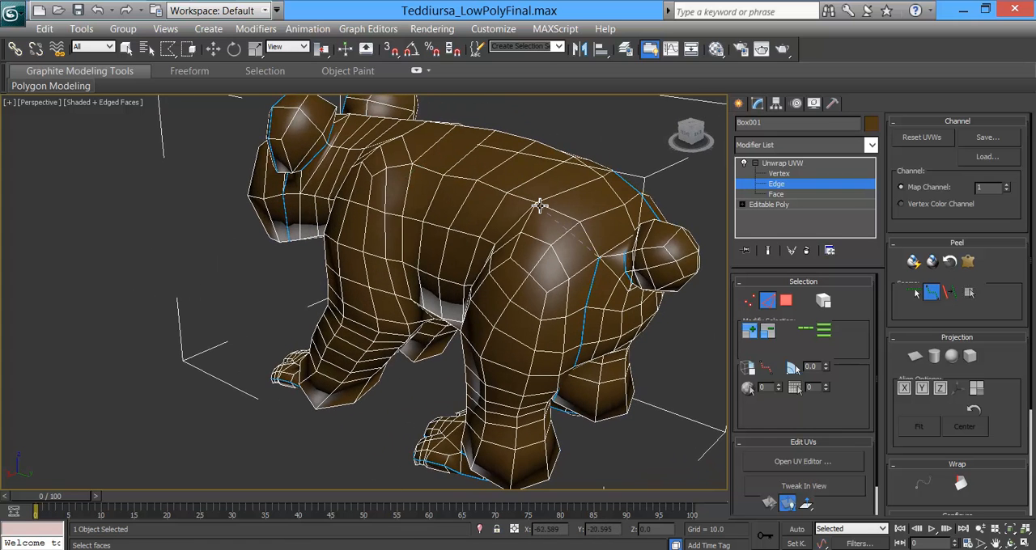
alt+middle_drag(537, 257, 576, 246)
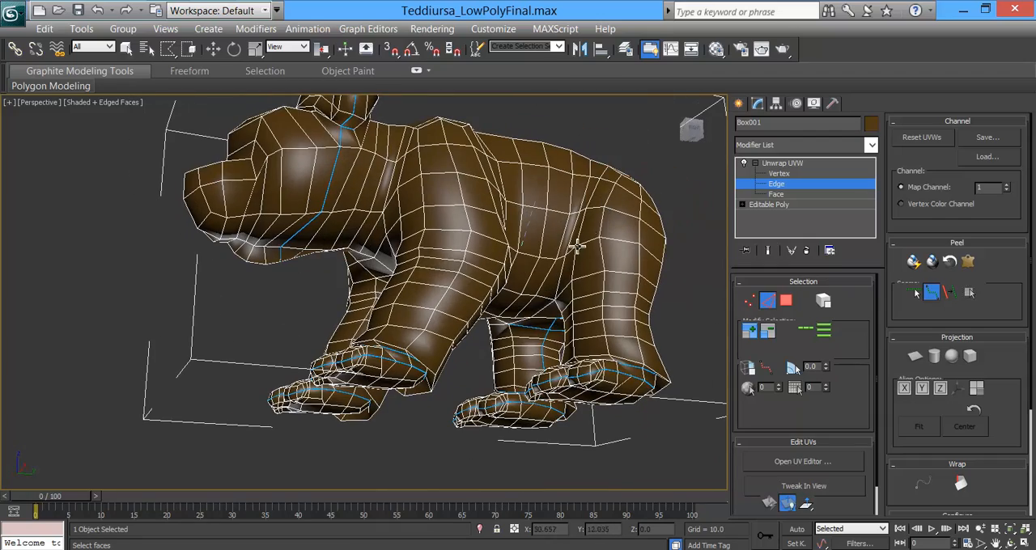
click(565, 257)
alt+middle_drag(565, 300, 490, 363)
click(483, 394)
mouse_move(567, 324)
alt+middle_down()
mouse_move(509, 365)
mouse_move(400, 401)
mouse_move(342, 400)
mouse_move(295, 373)
mouse_move(322, 388)
mouse_move(209, 393)
mouse_move(251, 399)
mouse_move(274, 353)
mouse_move(340, 296)
mouse_move(551, 365)
mouse_move(596, 342)
mouse_move(516, 352)
mouse_move(527, 326)
mouse_move(561, 319)
mouse_move(496, 313)
mouse_move(573, 318)
alt+middle_up()
Step: Join the inner hind-leg seams to the sole seams at the heels
scroll(515, 352, up, 4)
scroll(511, 300, up, 4)
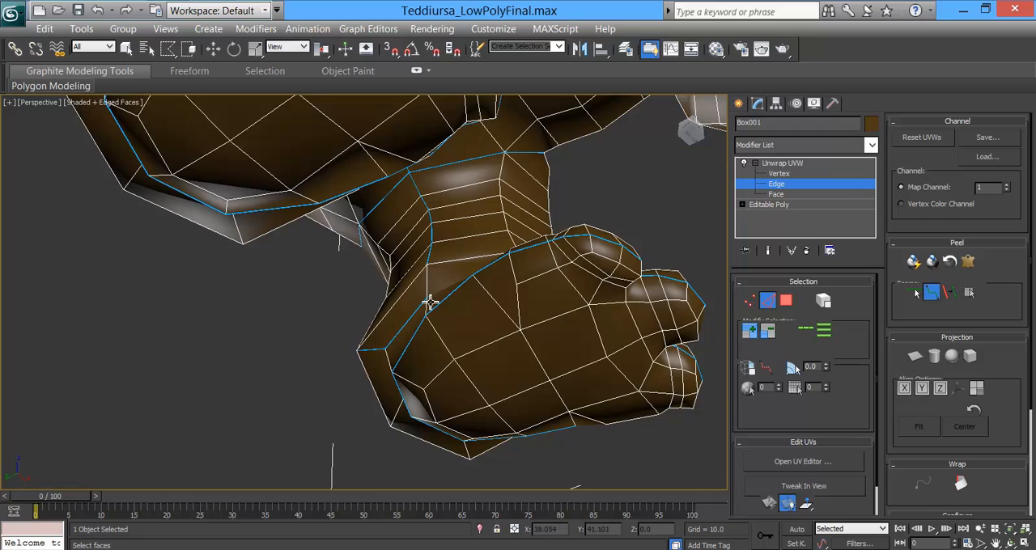
alt+middle_drag(360, 350, 483, 246)
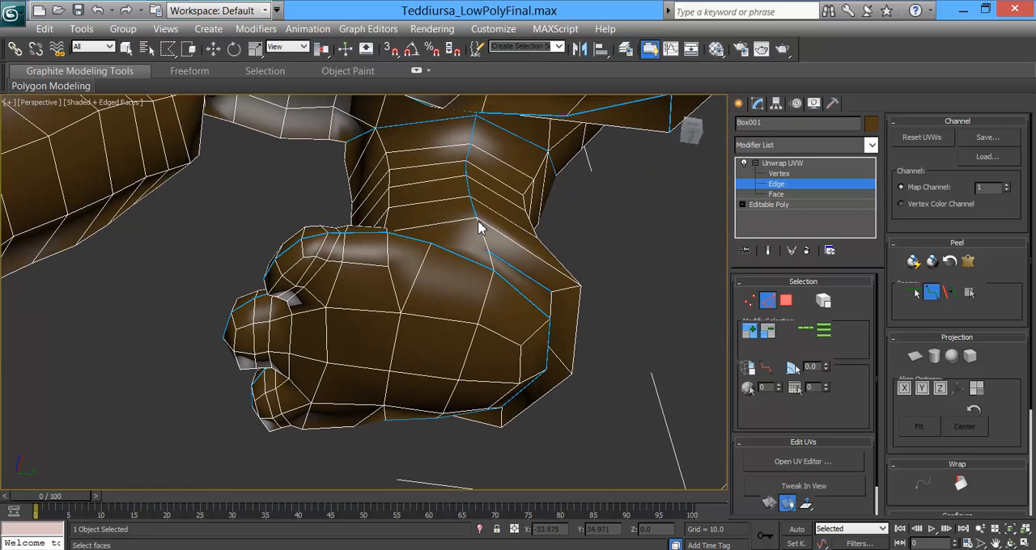
middle_drag(387, 242, 585, 313)
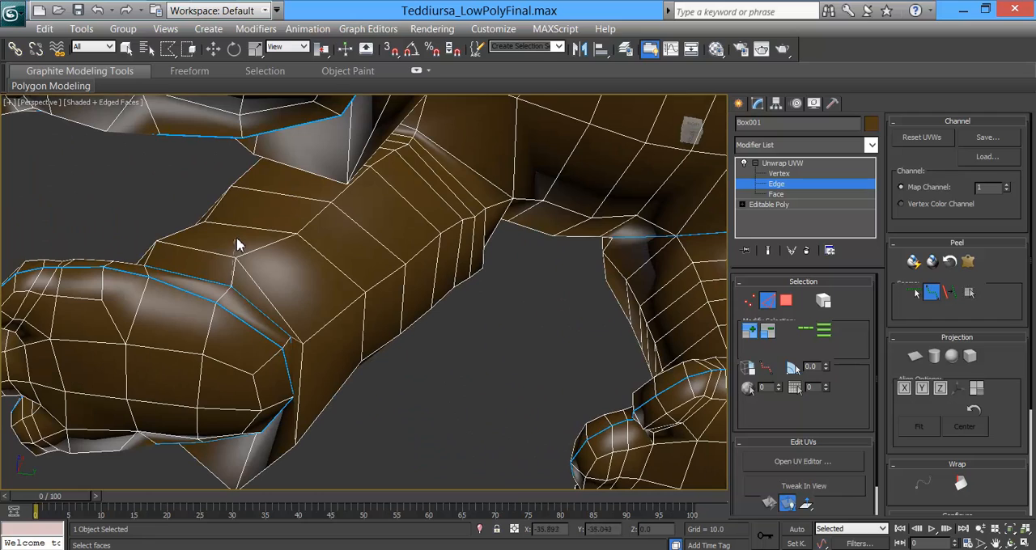
Step: Place a seam from one front foot up the inner leg, across the chest and down to the other front foot
click(299, 234)
alt+middle_drag(407, 189, 273, 213)
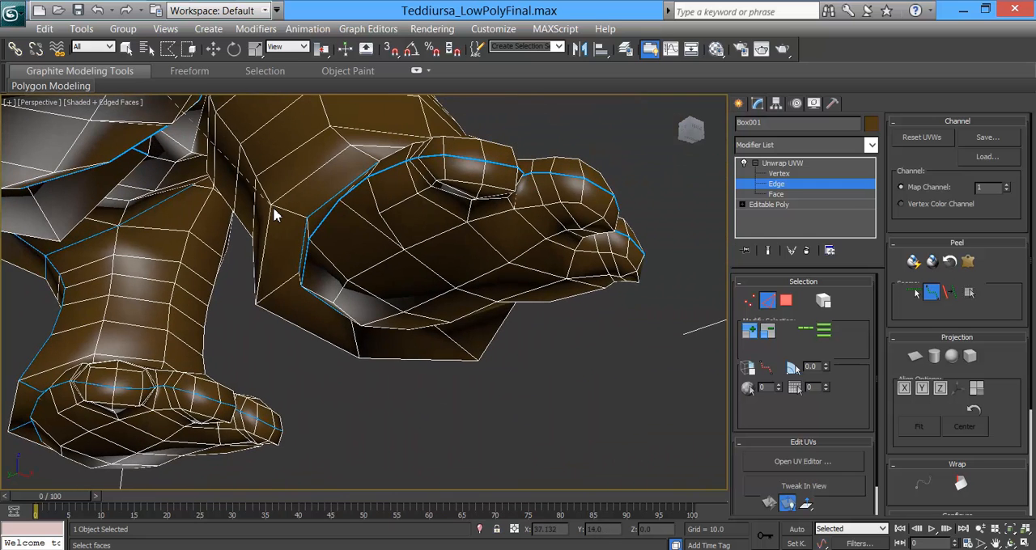
click(274, 208)
click(310, 220)
alt+middle_drag(294, 228, 252, 301)
alt+middle_drag(245, 254, 301, 224)
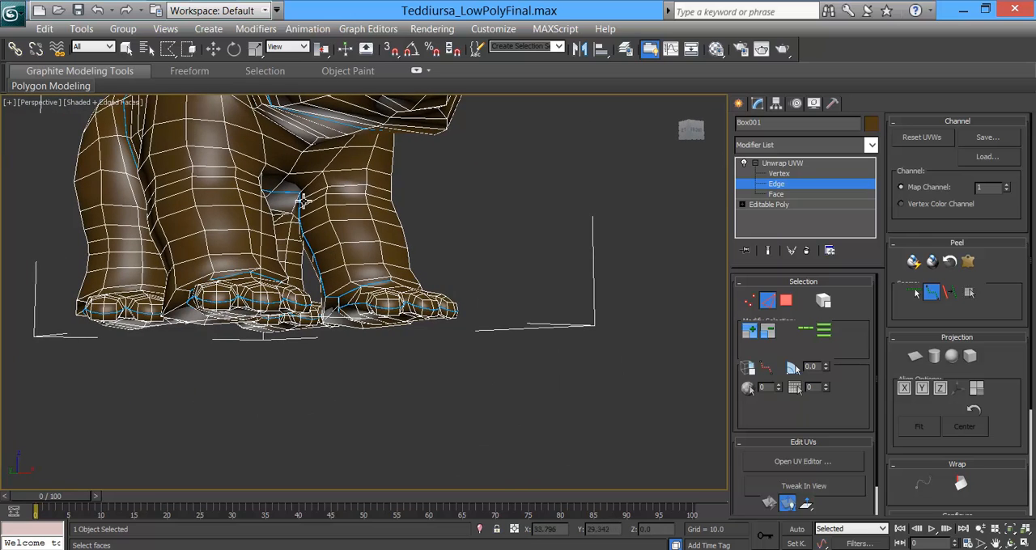
Step: Run a seam from the chest up over the bear's left shoulder and down behind the front leg to the armpit
alt+middle_drag(353, 172, 260, 194)
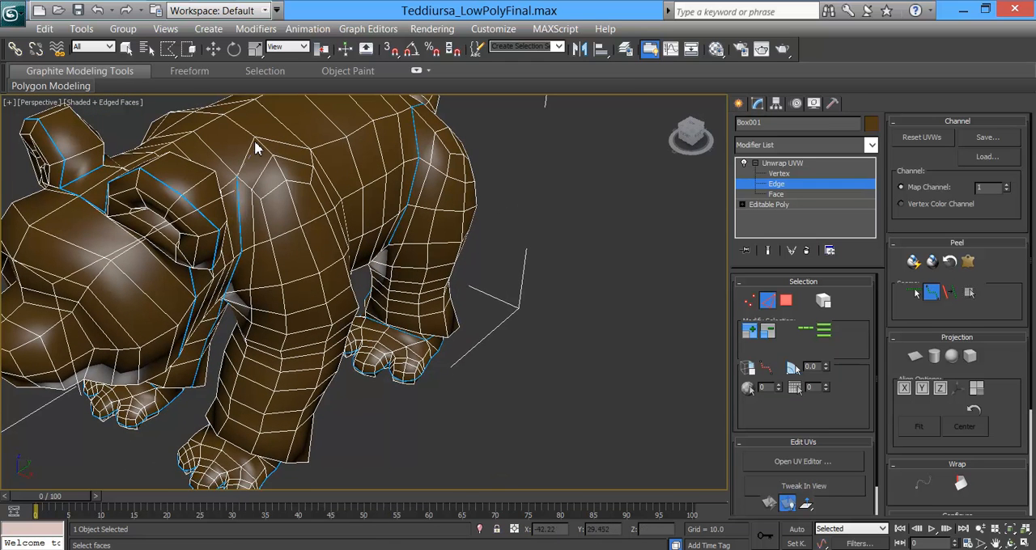
alt+middle_drag(287, 200, 245, 148)
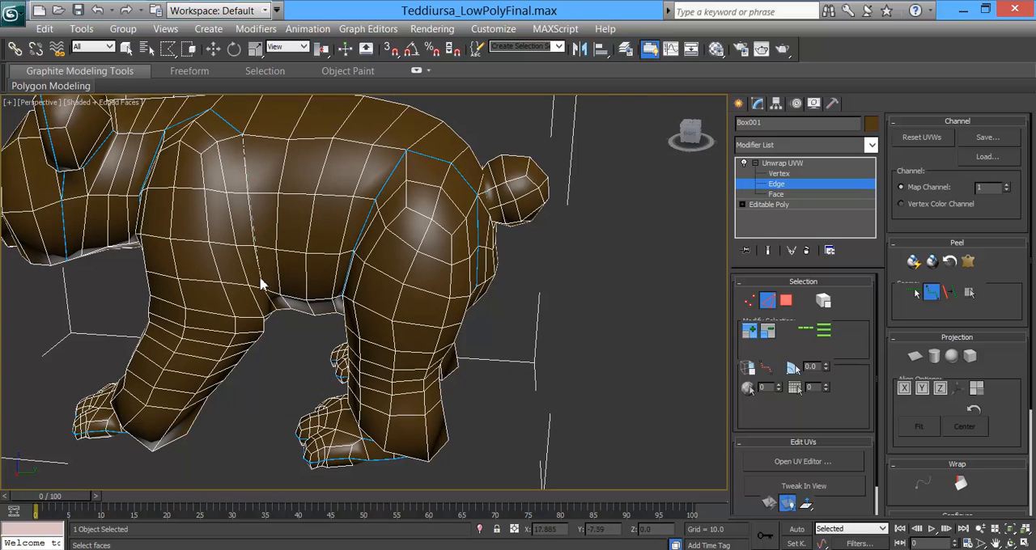
alt+middle_drag(275, 320, 294, 187)
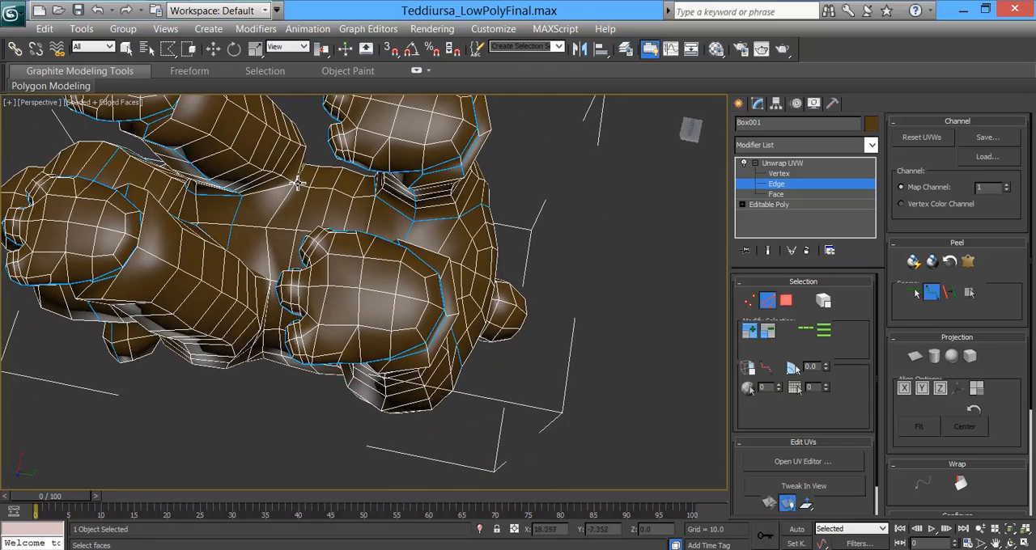
click(245, 196)
Step: Place a matching seam around the bear's right shoulder, closing it behind the front leg on the underside
alt+middle_drag(272, 220, 245, 312)
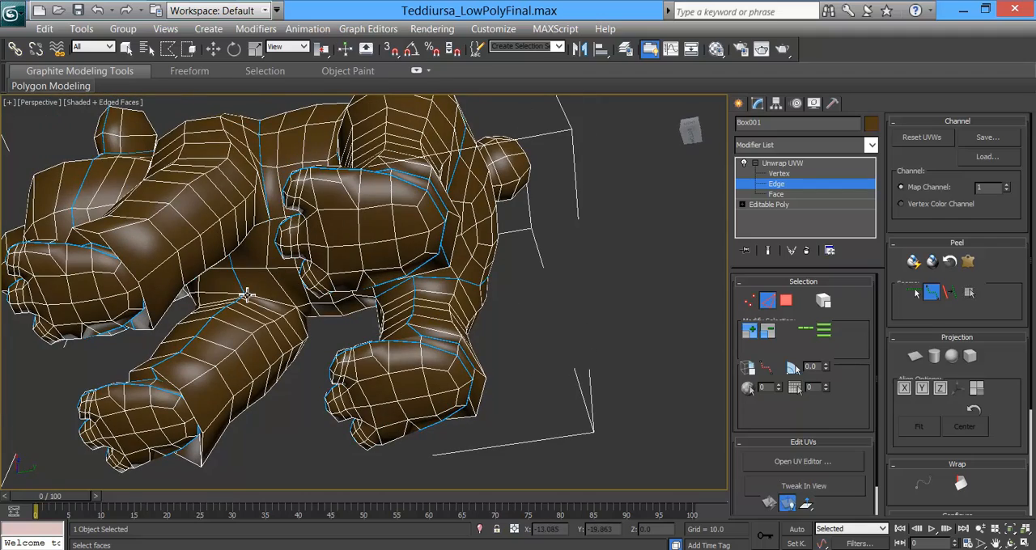
alt+middle_drag(312, 331, 232, 215)
alt+middle_drag(300, 191, 296, 240)
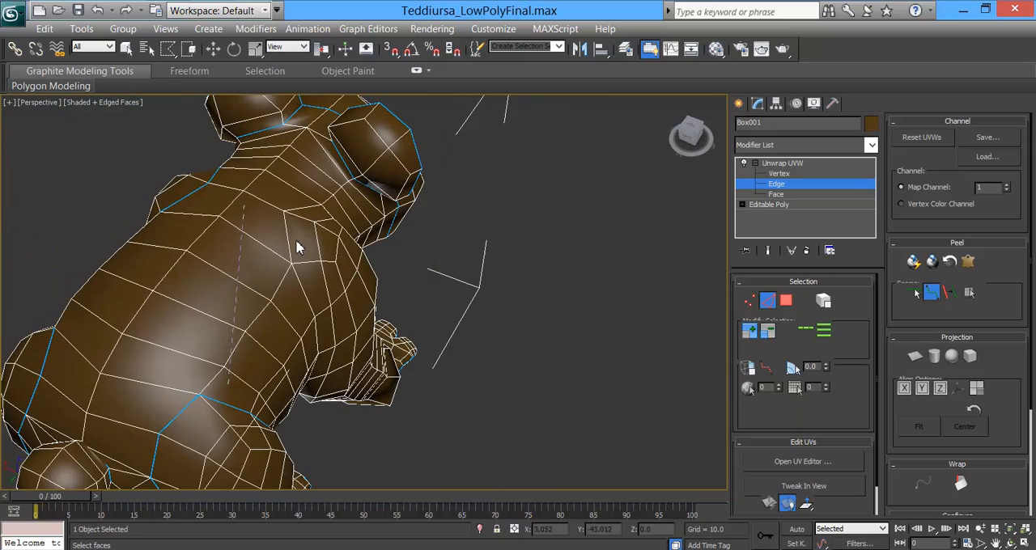
alt+middle_drag(297, 340, 168, 266)
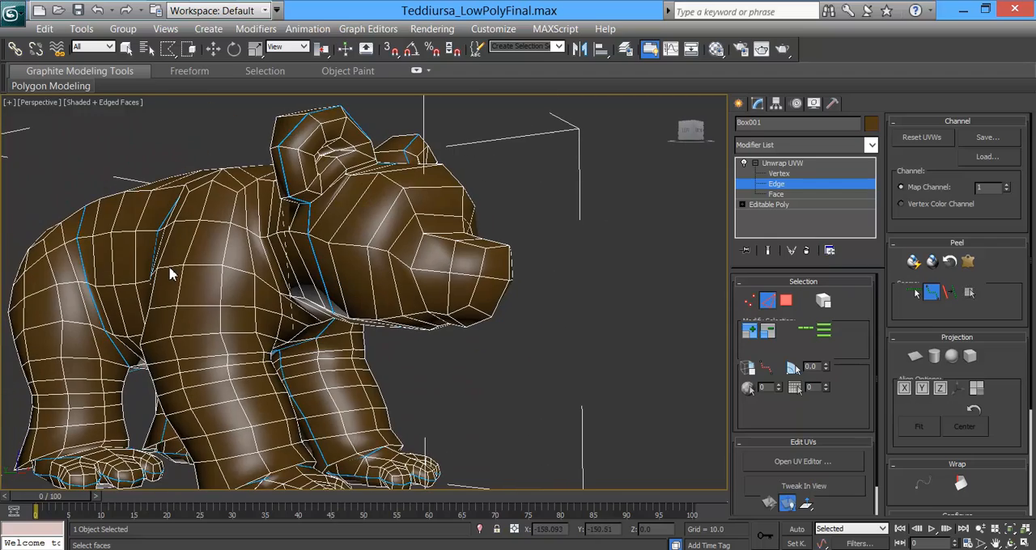
alt+middle_drag(270, 340, 543, 237)
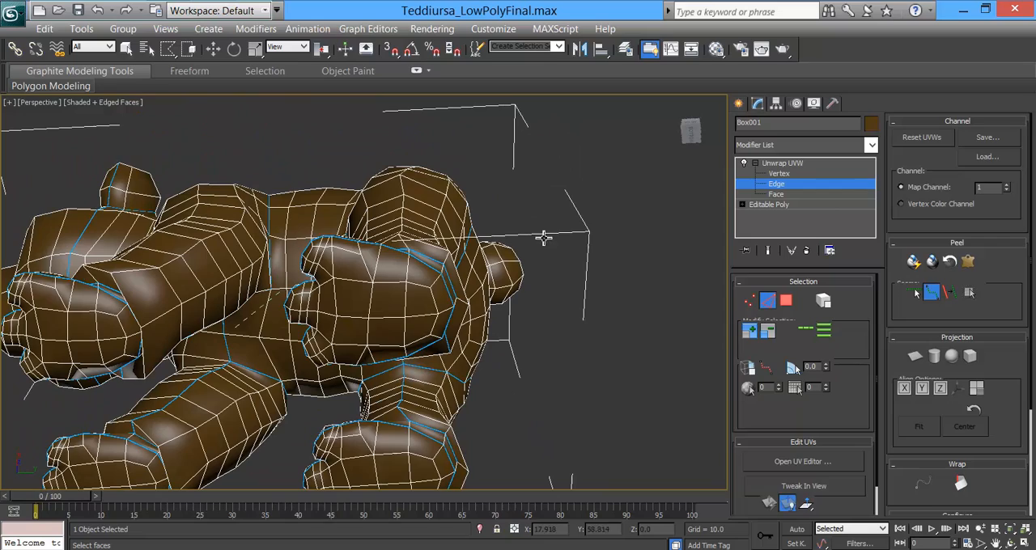
click(230, 364)
Step: Remove the seam segments that cross the chest and the crotch between the legs
alt+middle_drag(162, 387, 271, 389)
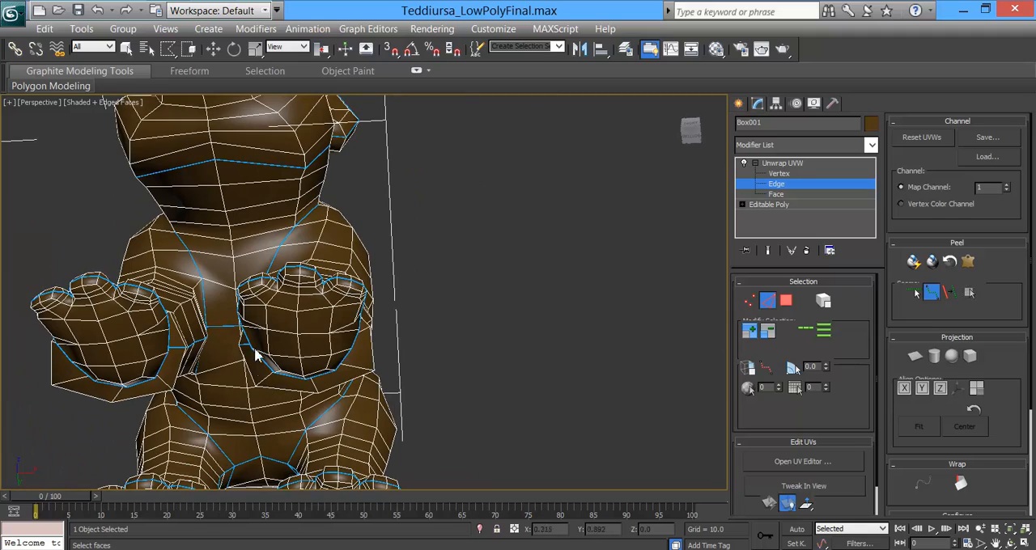
alt+middle_drag(296, 290, 206, 320)
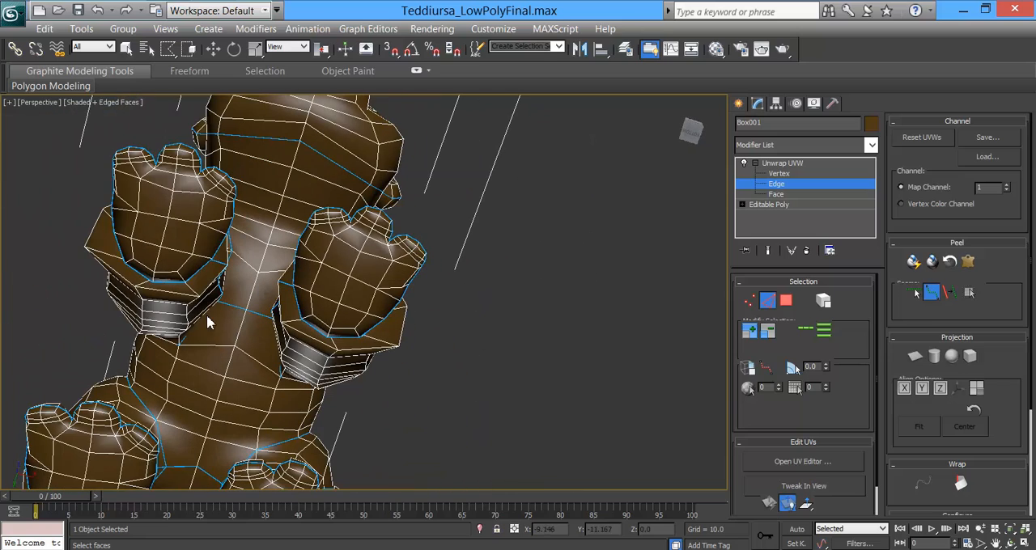
click(913, 293)
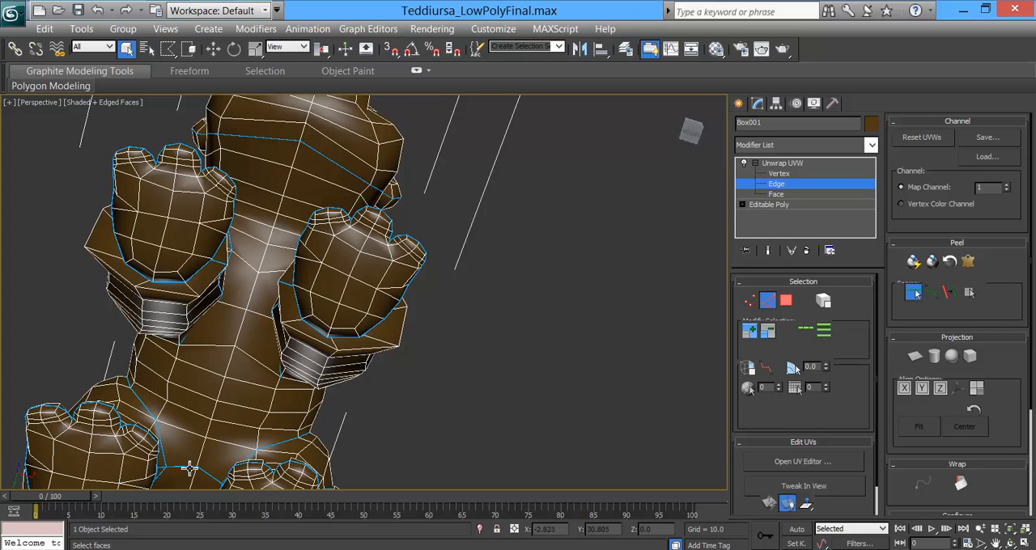
alt+middle_drag(271, 369, 280, 394)
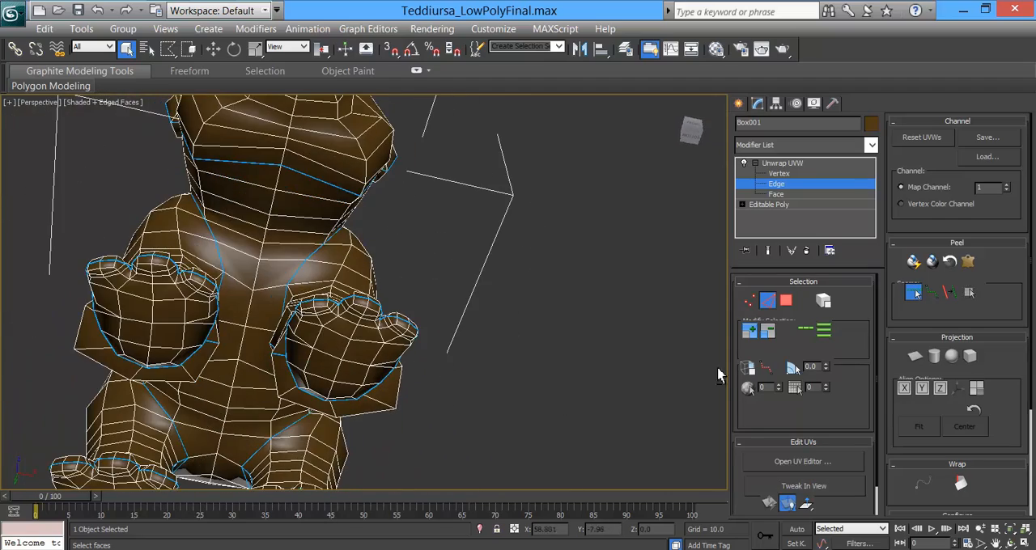
Step: Run a centre seam from the seam under the head along the belly and up the rump to the tail
click(930, 295)
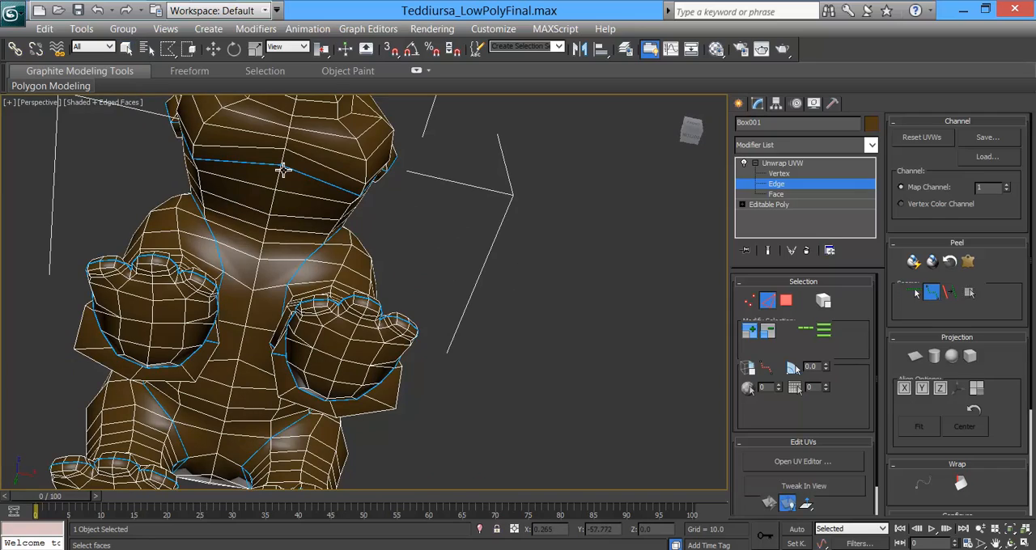
alt+middle_drag(237, 385, 455, 348)
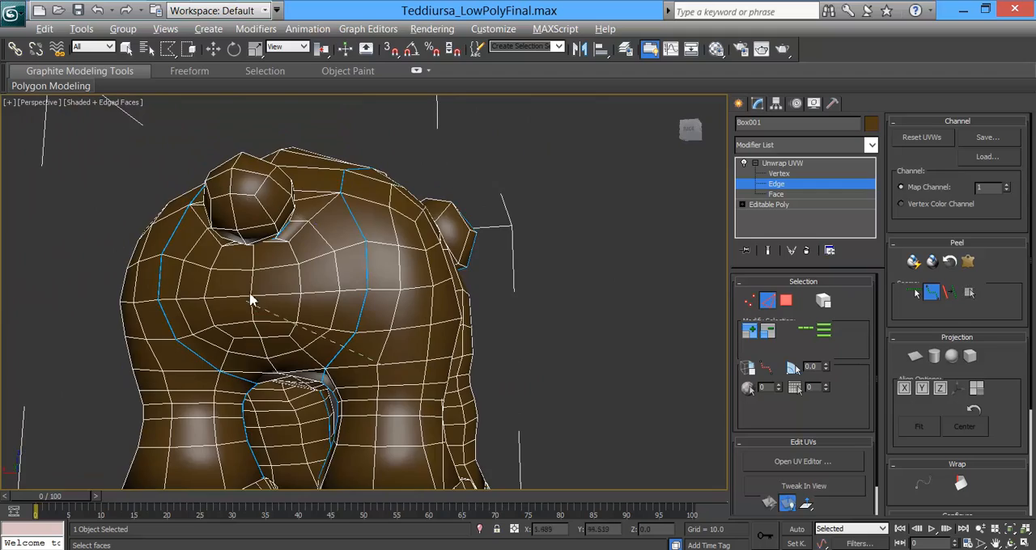
alt+middle_drag(250, 301, 265, 263)
scroll(275, 200, up, 3)
middle_drag(278, 151, 356, 223)
scroll(360, 259, up, 1)
scroll(357, 316, up, 4)
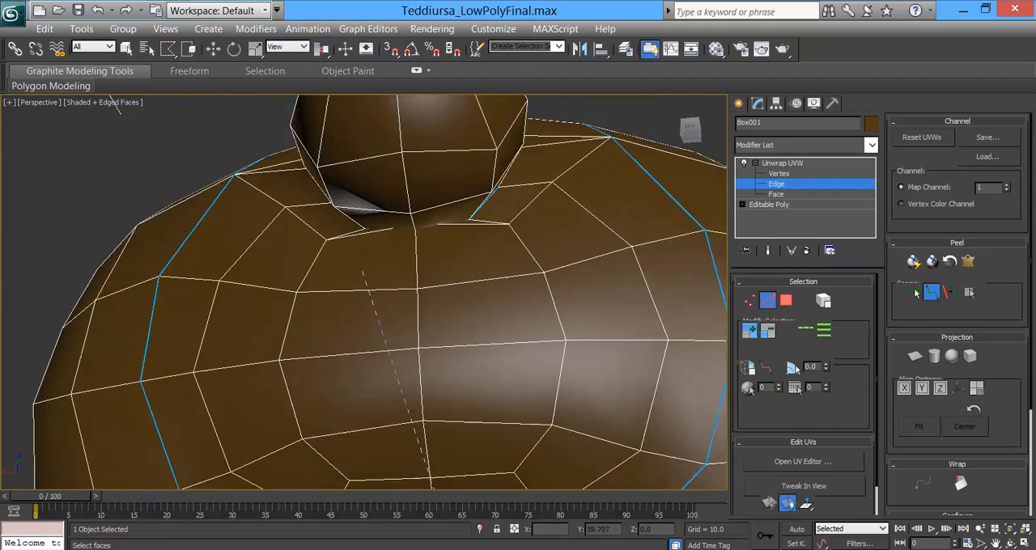
key(F3)
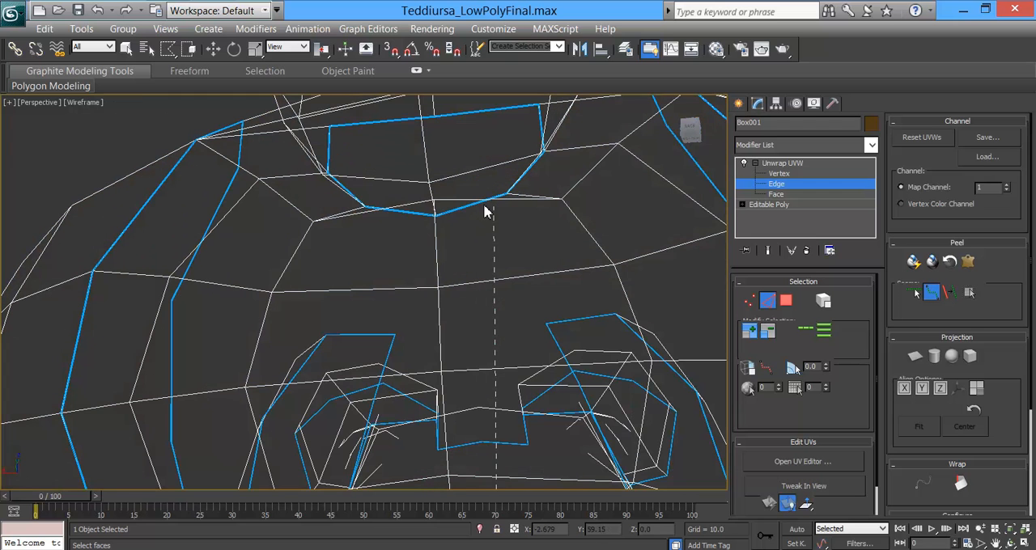
key(F3)
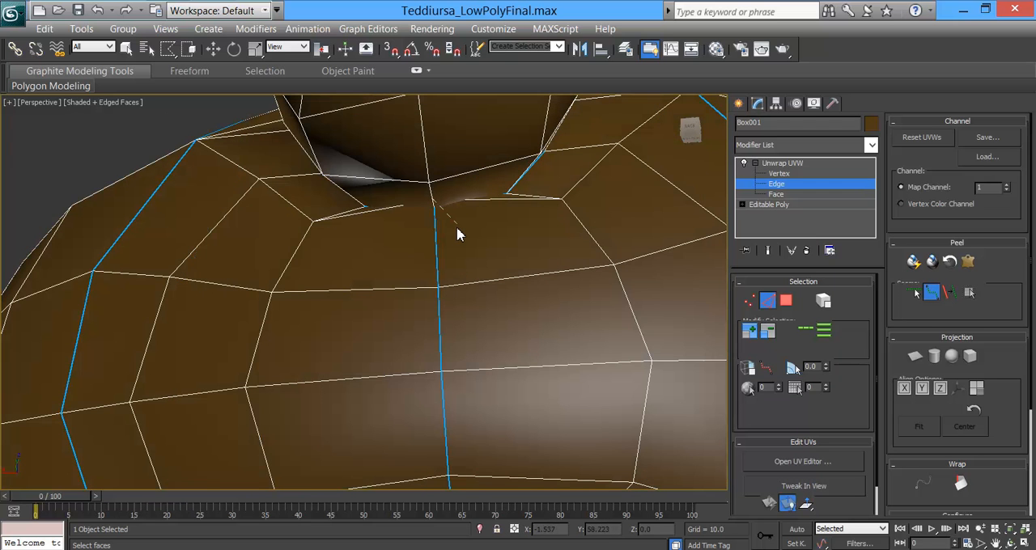
Step: Join the centre rump seam to the closed seam ring around the tail base, checking the edges in wireframe
key(F3)
mouse_move(459, 224)
alt+middle_down()
mouse_move(429, 240)
mouse_move(433, 251)
mouse_move(442, 224)
alt+middle_up()
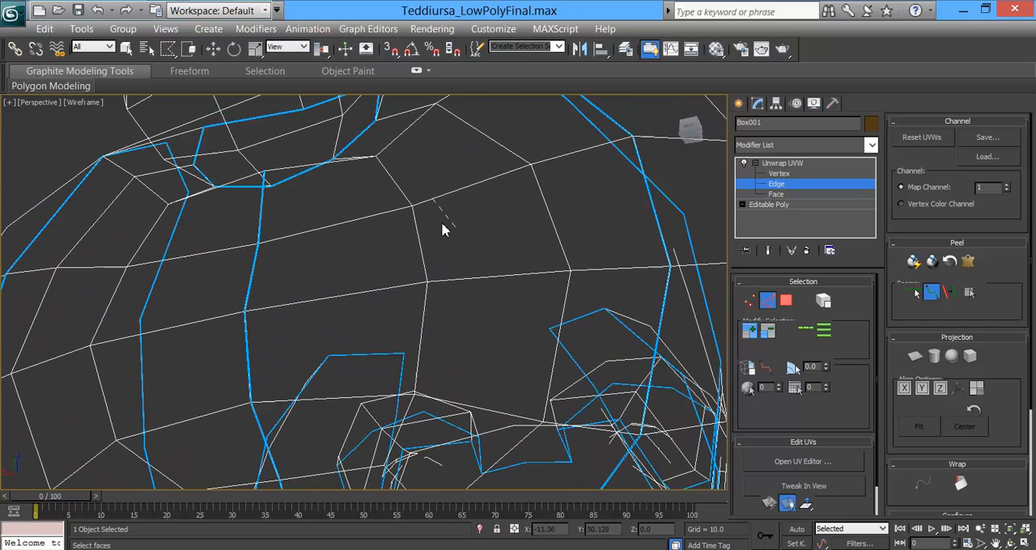
alt+middle_drag(272, 191, 354, 215)
click(915, 293)
alt+click(461, 200)
alt+middle_drag(408, 194, 424, 237)
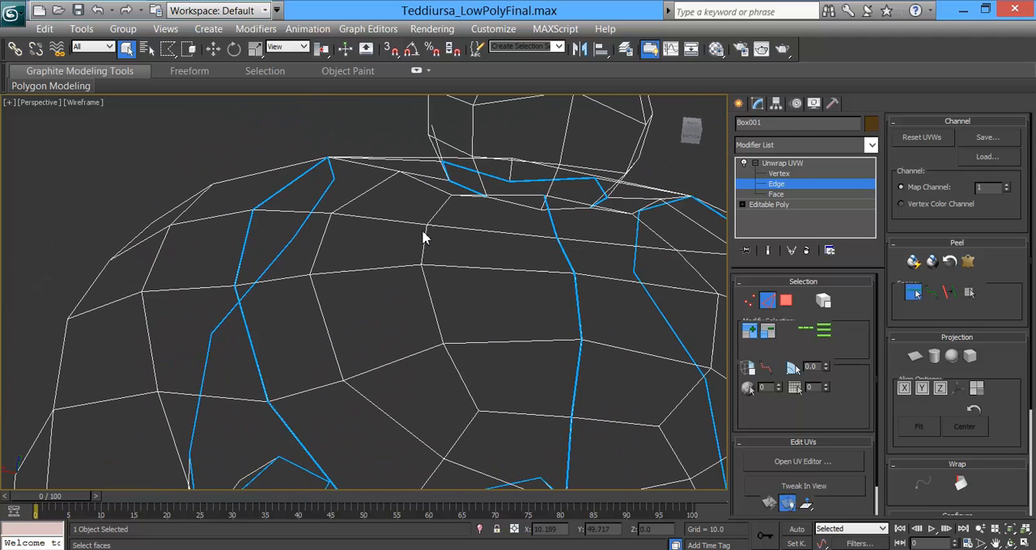
alt+click(511, 200)
key(ctrl+z)
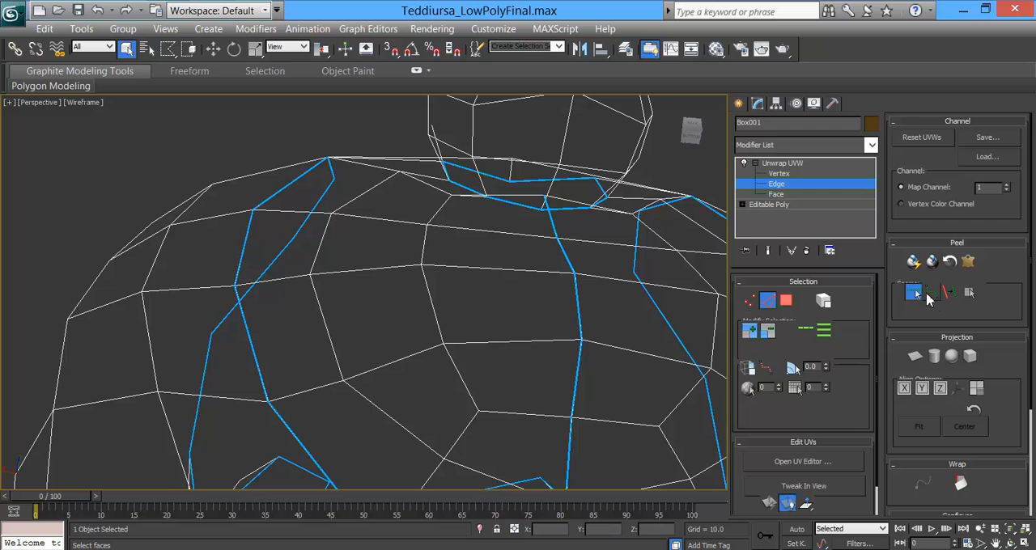
click(931, 294)
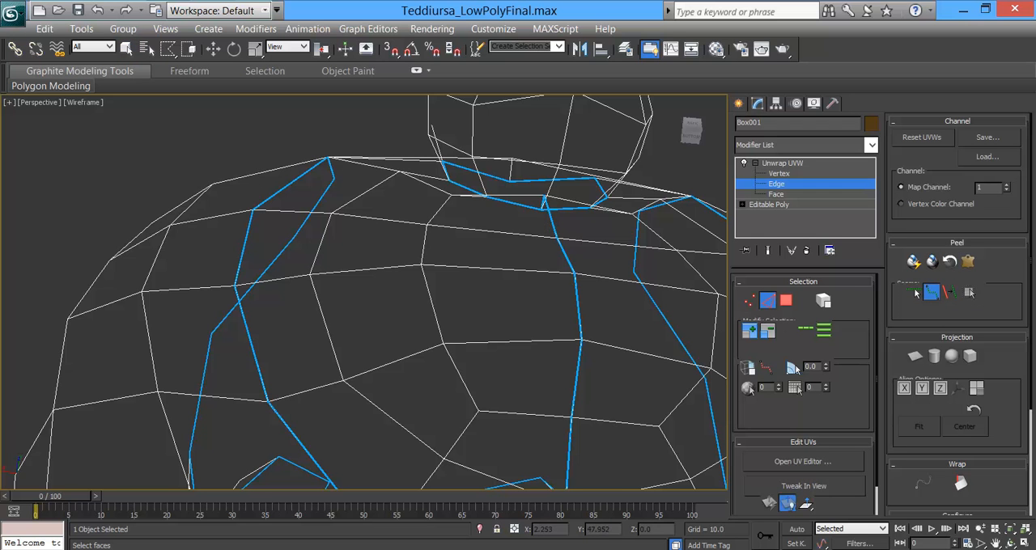
Step: Return to the shaded view and inspect the seams around the whole bear
scroll(537, 284, down, 5)
alt+middle_drag(537, 284, 410, 233)
scroll(410, 234, down, 4)
mouse_move(368, 301)
alt+middle_down()
mouse_move(407, 312)
mouse_move(456, 302)
mouse_move(416, 340)
mouse_move(459, 377)
mouse_move(628, 347)
mouse_move(553, 335)
alt+middle_up()
key(F3)
alt+middle_drag(362, 356, 399, 314)
alt+middle_drag(491, 294, 447, 293)
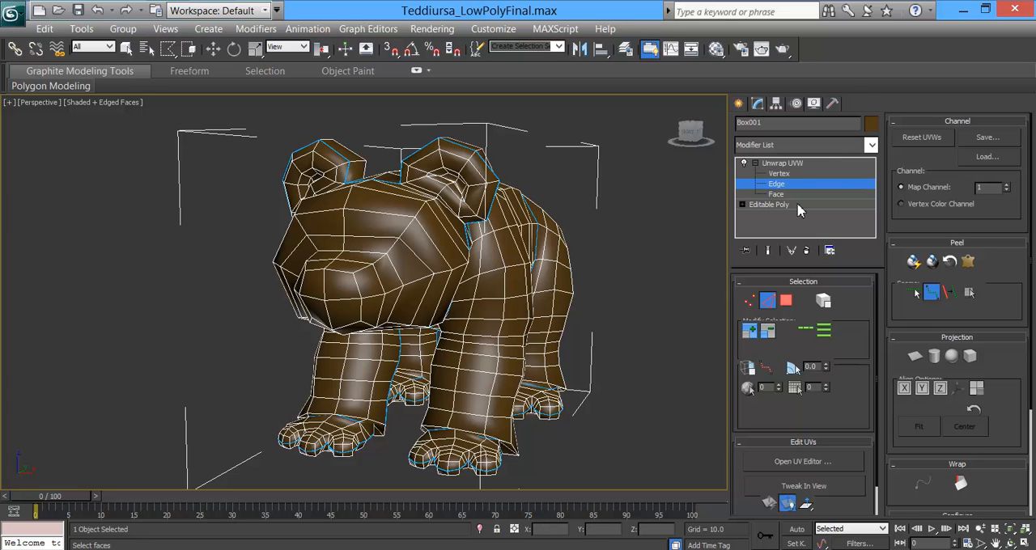
Step: Switch to face selection, pick a face on the bear's side and expand the selection to the torso seams
click(932, 295)
alt+middle_drag(558, 288, 520, 318)
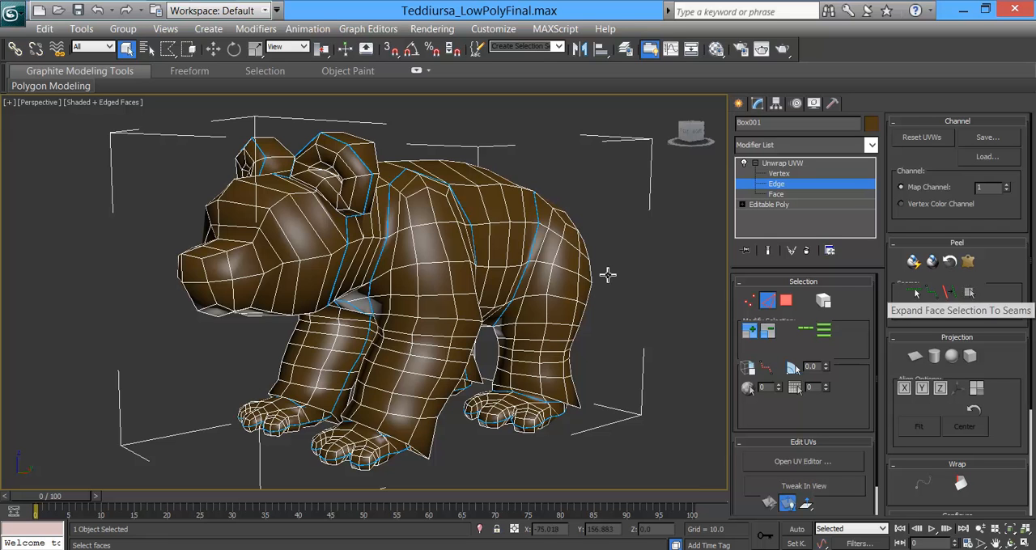
click(786, 302)
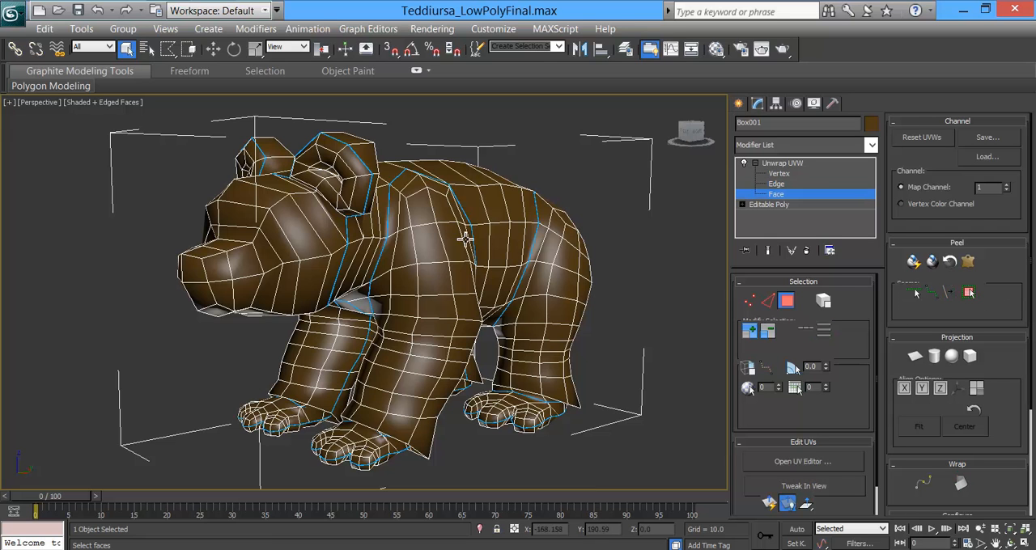
click(491, 207)
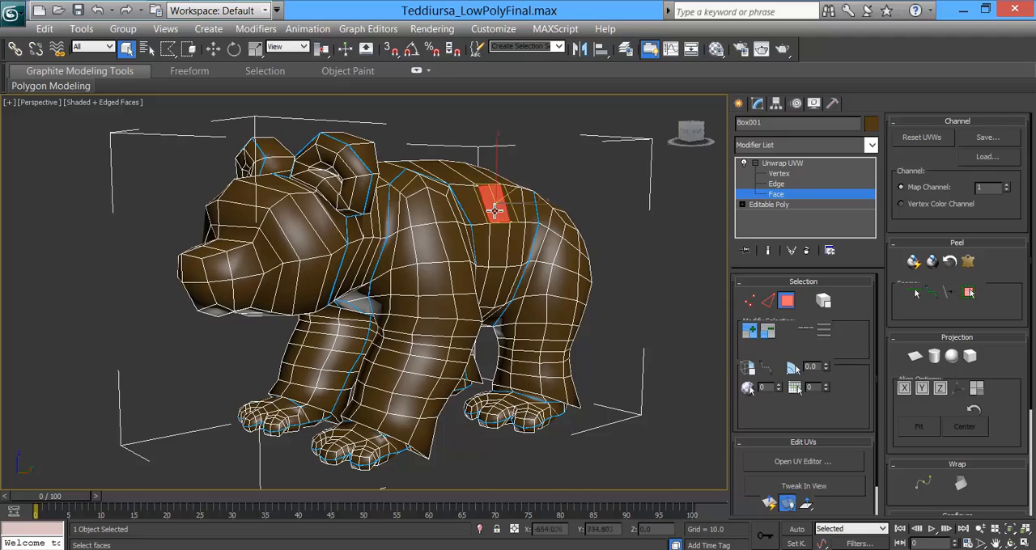
click(969, 293)
alt+middle_drag(492, 347, 478, 299)
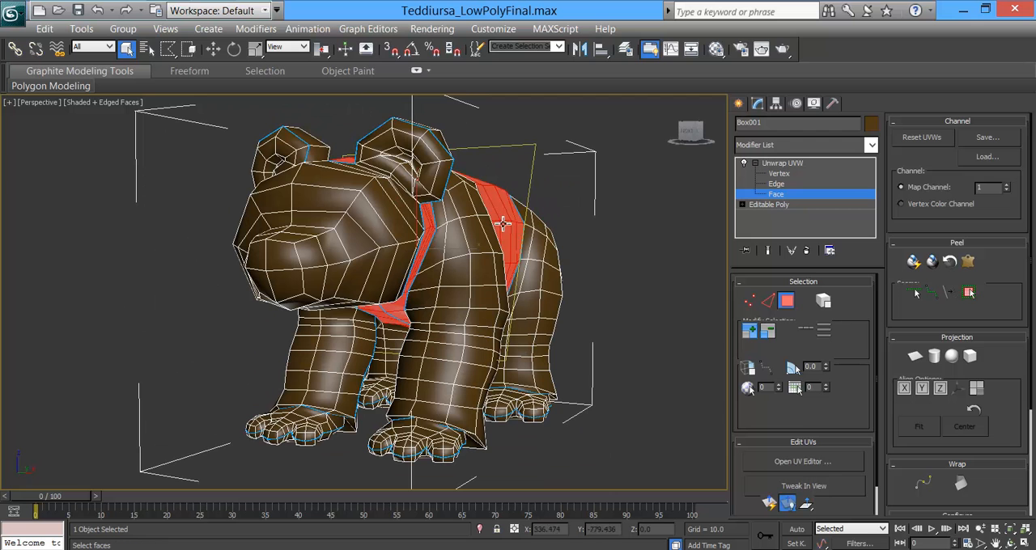
Step: Open the UV editor, break off the torso faces and move their UVs clear of the remaining body
click(824, 459)
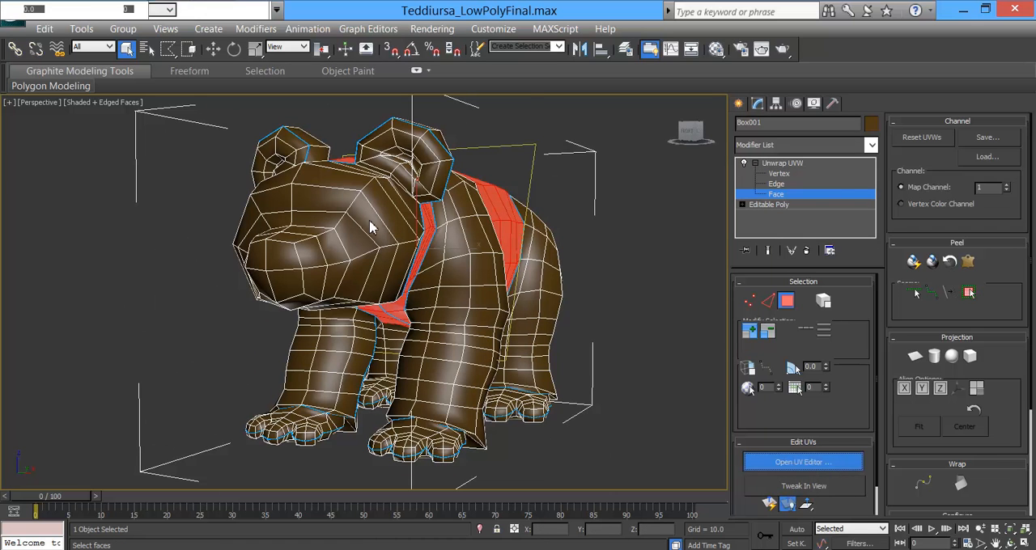
middle_drag(579, 186, 550, 204)
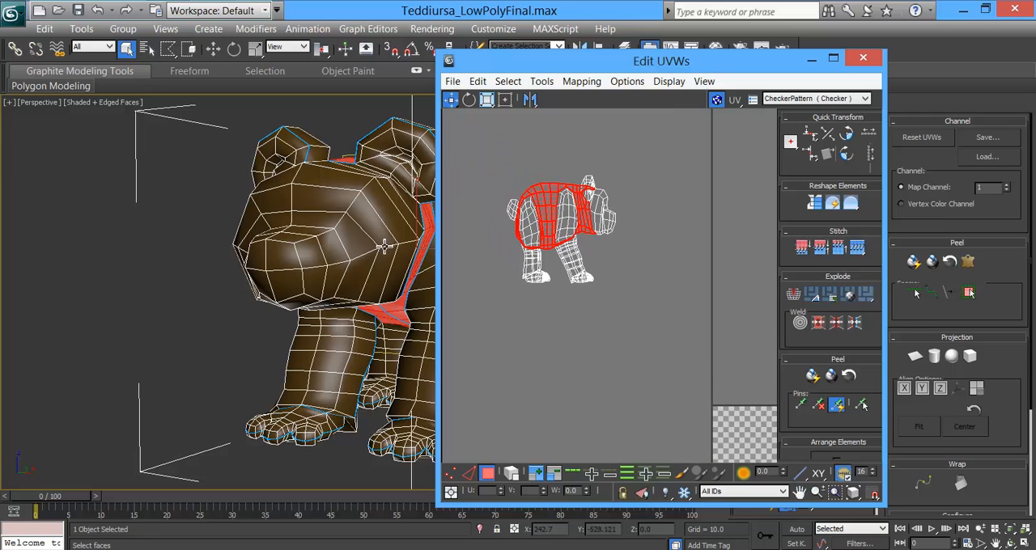
right_click(548, 198)
click(518, 236)
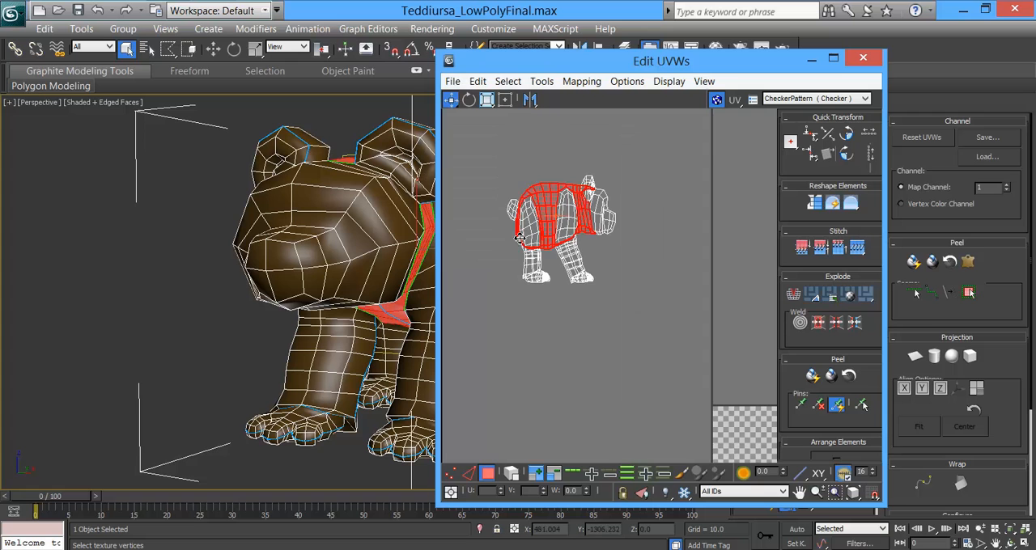
drag(555, 192, 746, 169)
Step: Select a face on the bear's head and expand the selection to the head seams
middle_drag(361, 248, 274, 240)
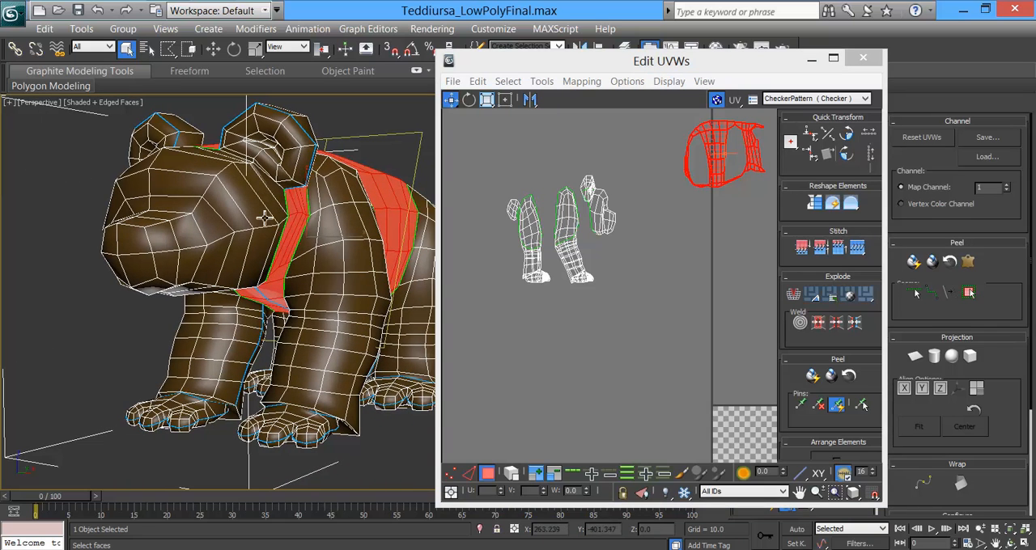
click(247, 209)
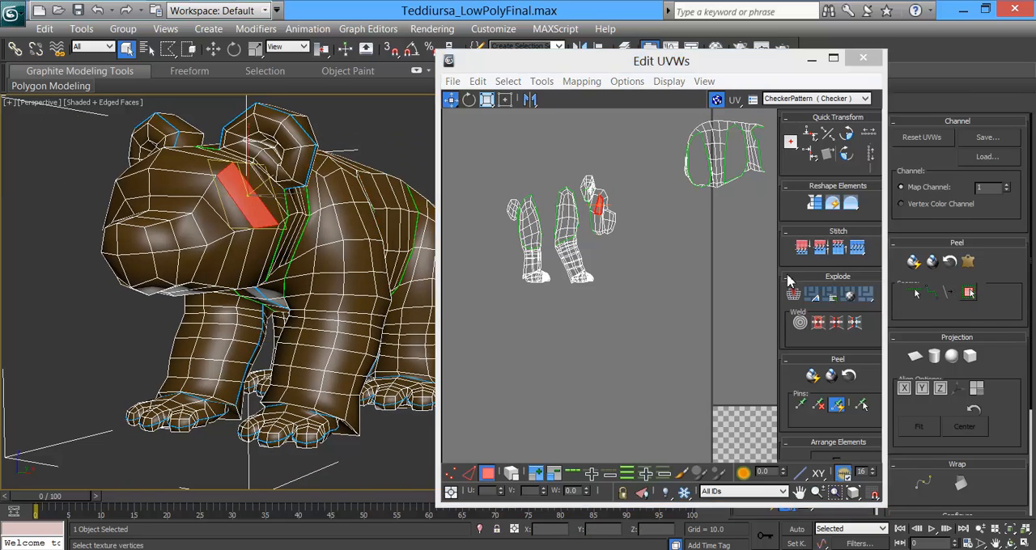
right_click(231, 198)
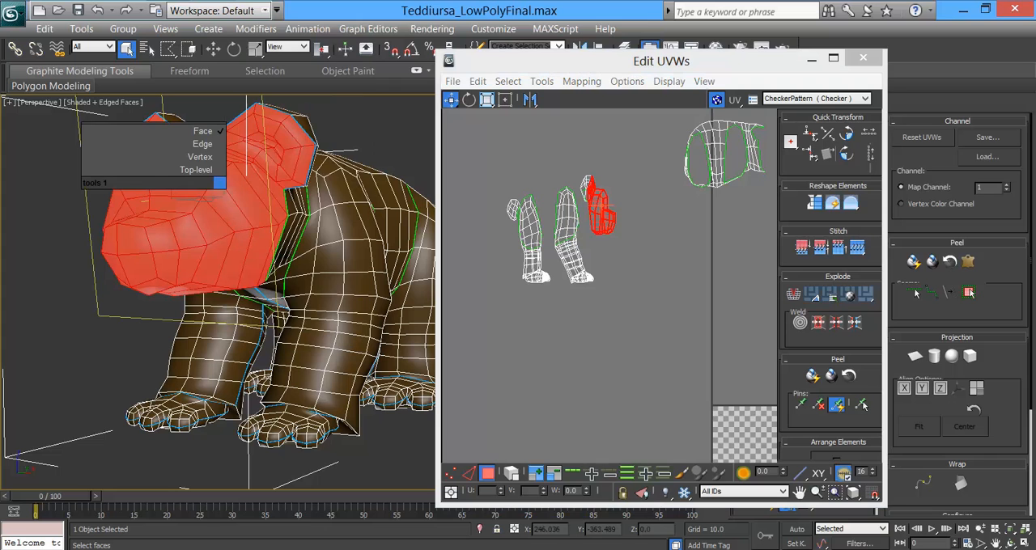
click(593, 63)
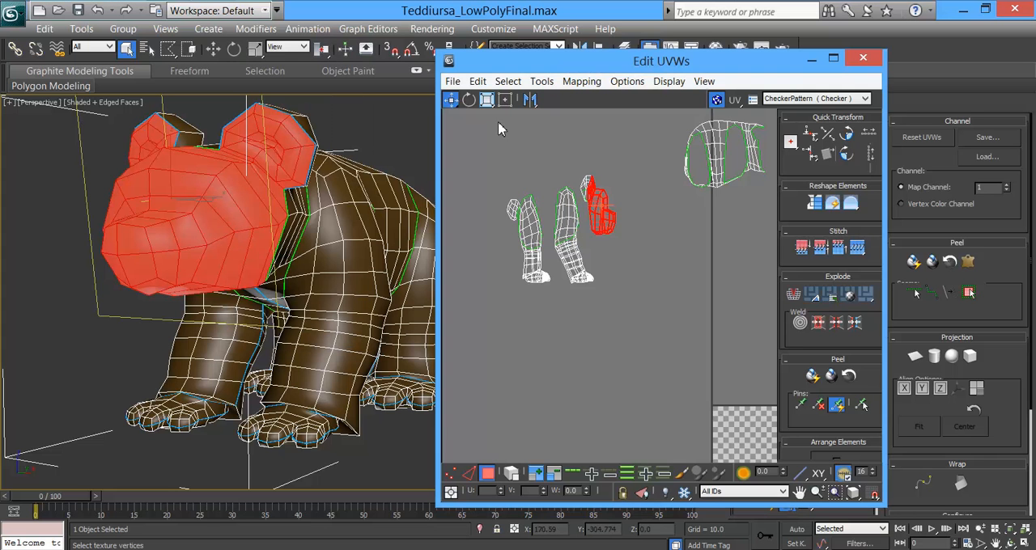
Step: Break off the head faces and move their UVs to the far side of the torso UVs
right_click(589, 163)
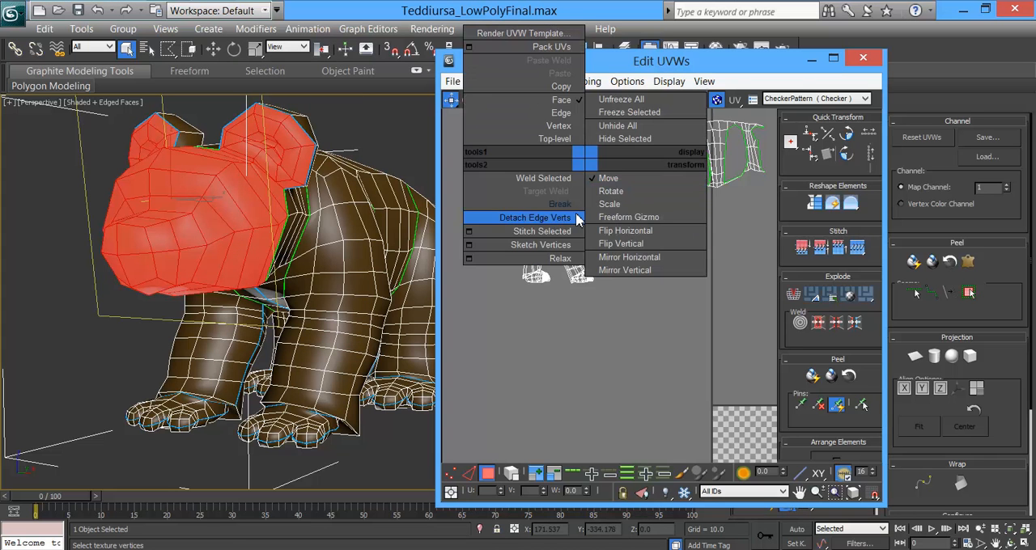
click(573, 205)
drag(612, 219, 693, 279)
middle_drag(693, 282, 577, 289)
drag(577, 289, 716, 172)
middle_drag(654, 251, 718, 258)
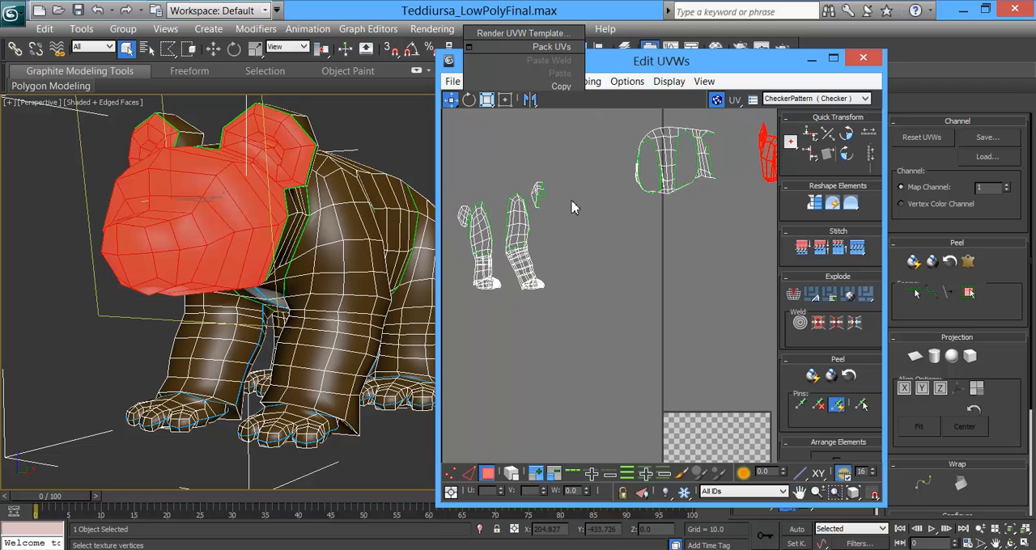
Step: Select a face on the back of the near ear and expand the selection to its seams
alt+middle_drag(339, 152, 297, 161)
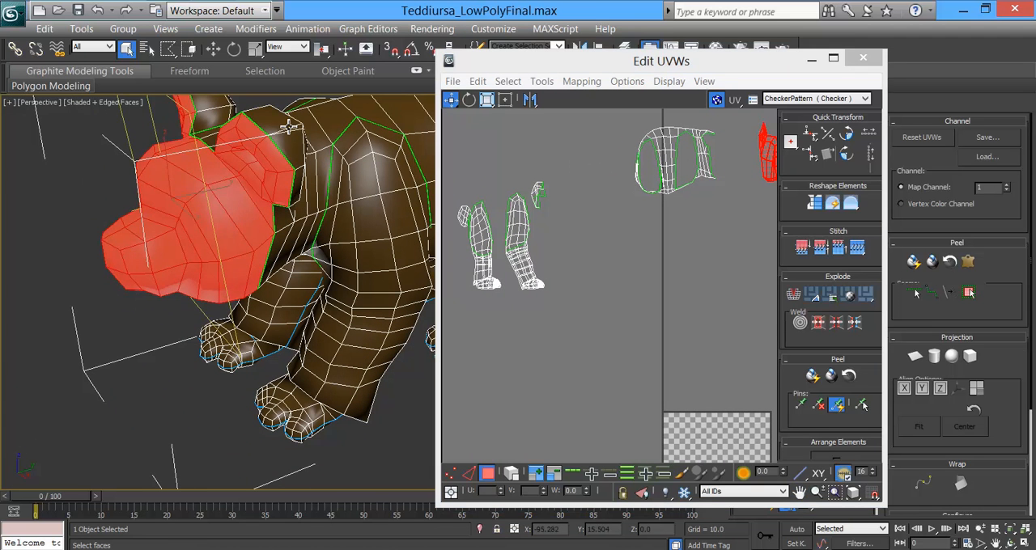
click(288, 125)
click(968, 292)
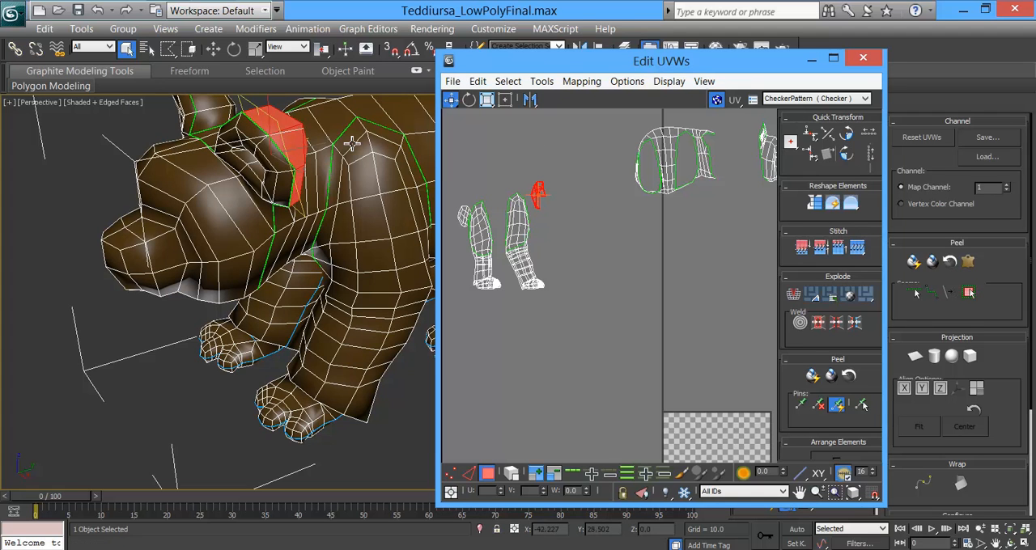
drag(537, 193, 736, 126)
middle_drag(730, 210, 762, 226)
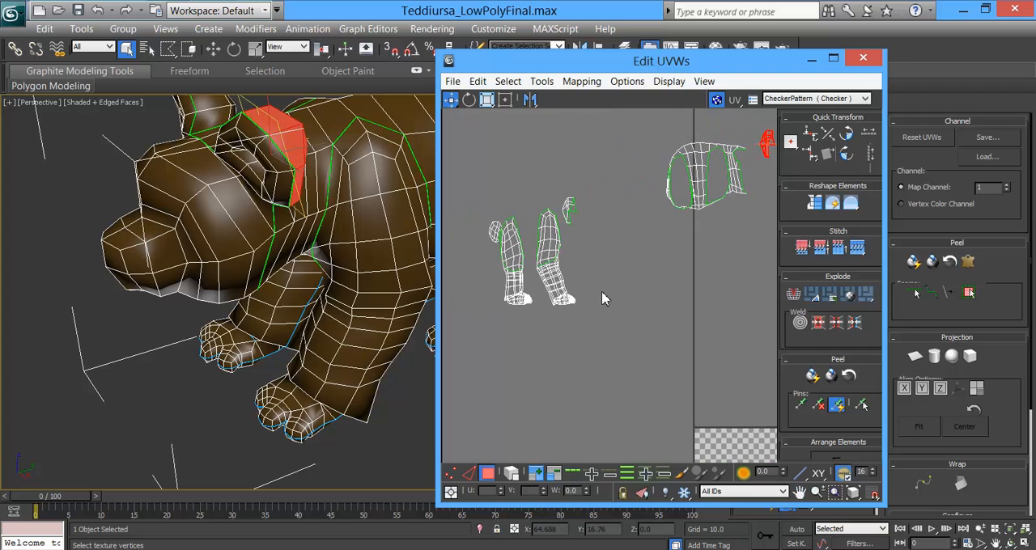
middle_drag(603, 298, 613, 298)
key(ctrl+z)
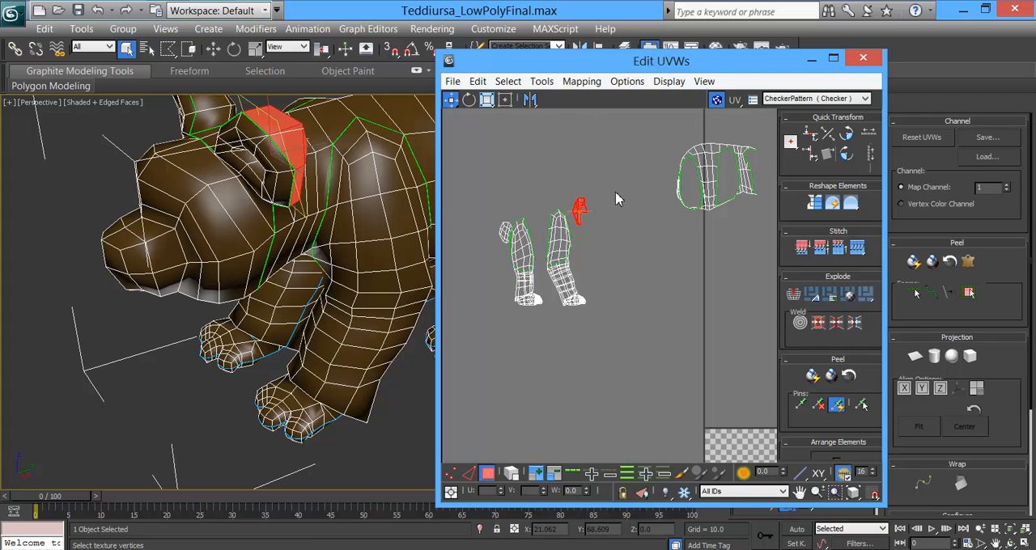
Step: Select the overlapping UVs of both ear backs and move them between the torso and head UVs
drag(574, 224, 571, 227)
middle_drag(604, 238, 531, 300)
drag(510, 272, 712, 200)
Step: Select only one ear back's UVs and move them above those of the other ear
middle_drag(324, 275, 280, 268)
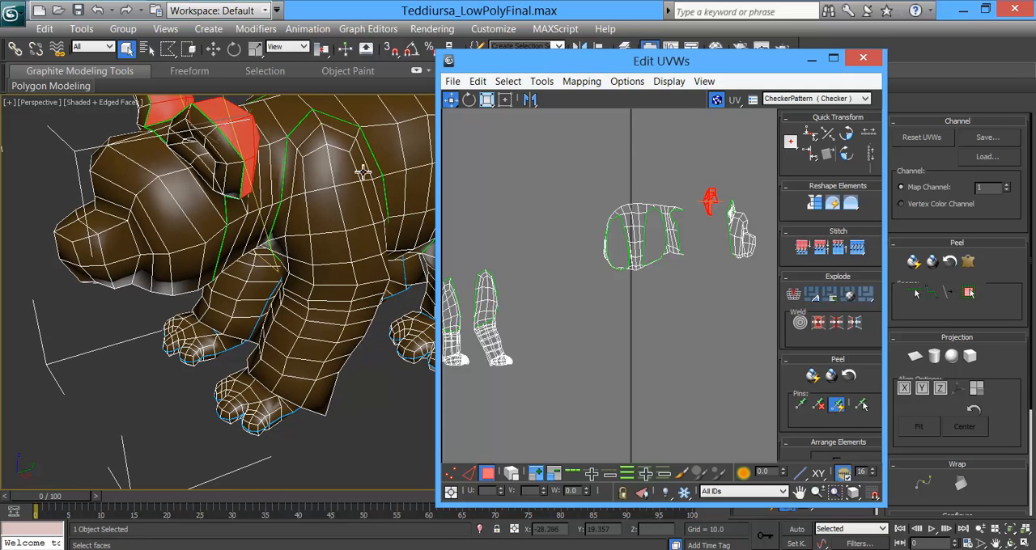
click(708, 198)
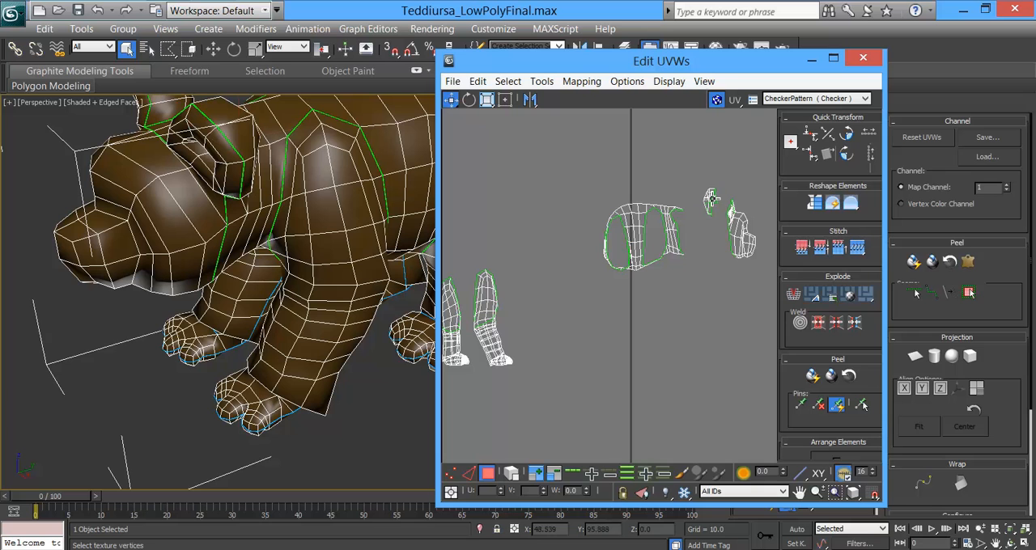
click(710, 198)
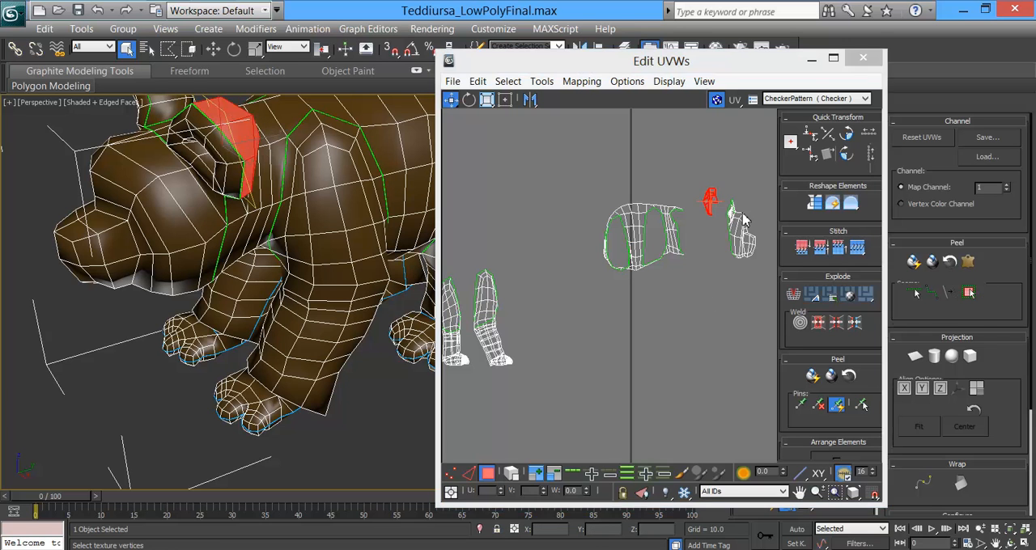
drag(710, 200, 708, 161)
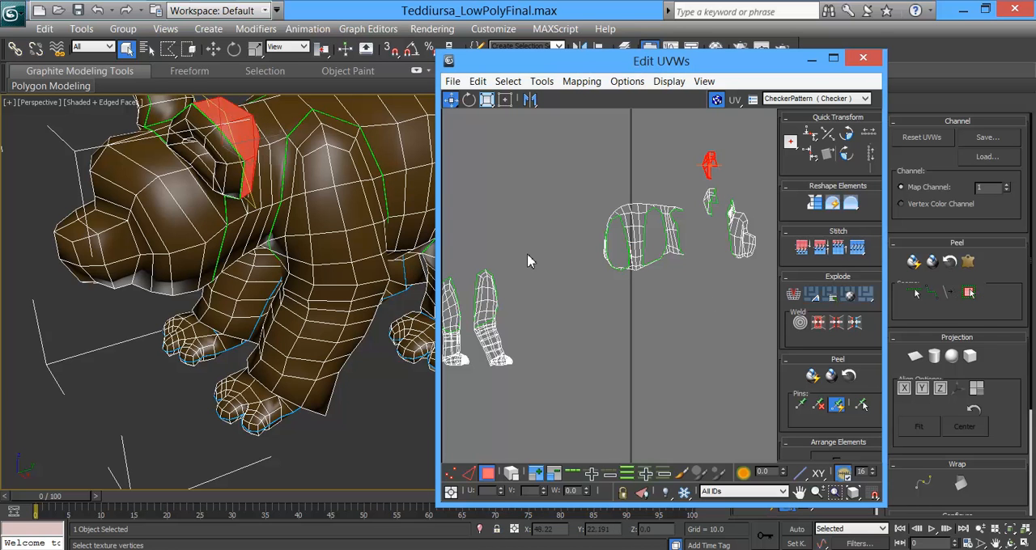
Step: Select the left front leg out to its seams, break it off and move its UVs below the torso UVs
click(333, 275)
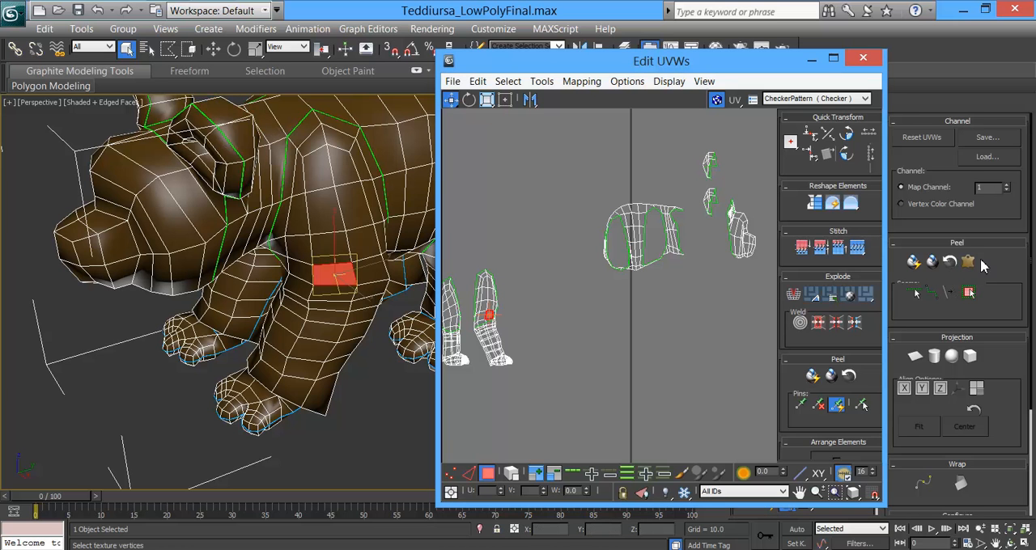
click(970, 294)
alt+middle_drag(347, 268, 415, 243)
drag(494, 303, 543, 287)
key(ctrl+z)
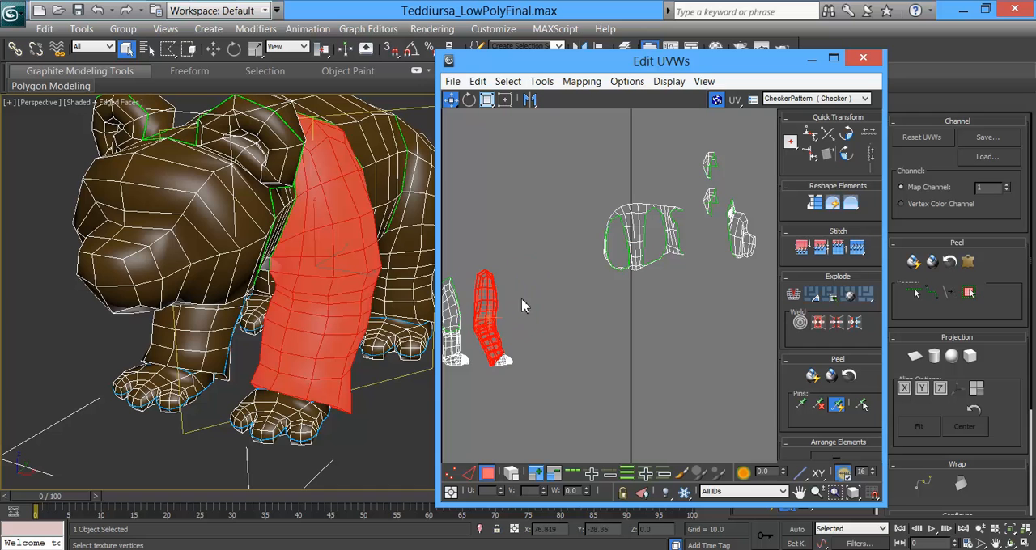
right_click(485, 300)
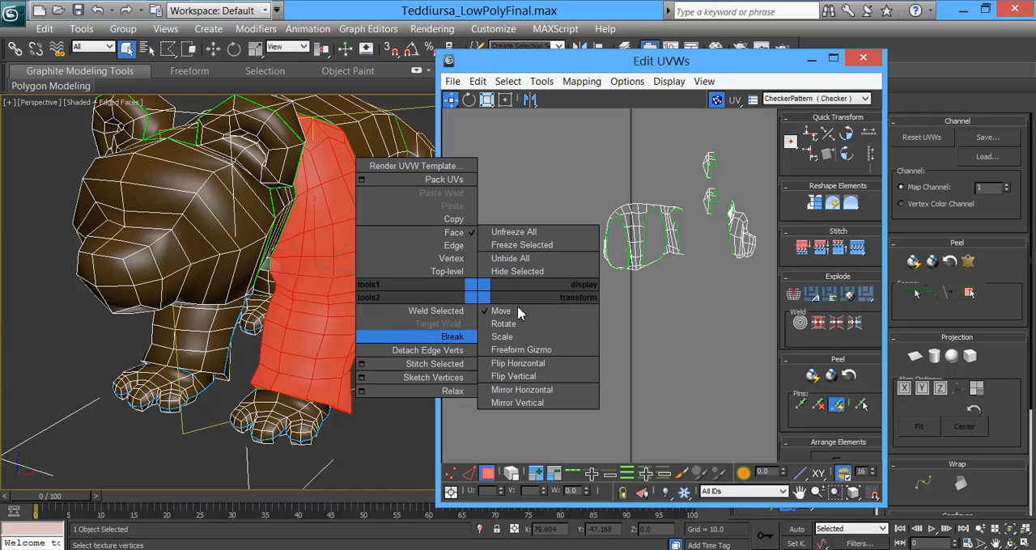
click(453, 336)
drag(490, 324, 674, 327)
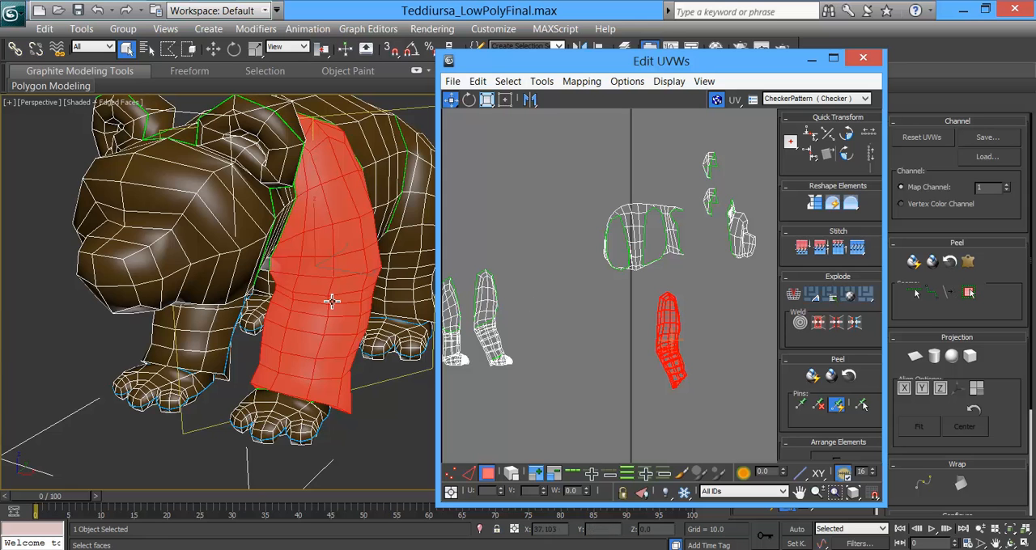
Step: Select the top of the left front foot out to its seams, break it off and move its UVs beside the leg's lower end
alt+middle_drag(333, 302, 361, 352)
click(306, 392)
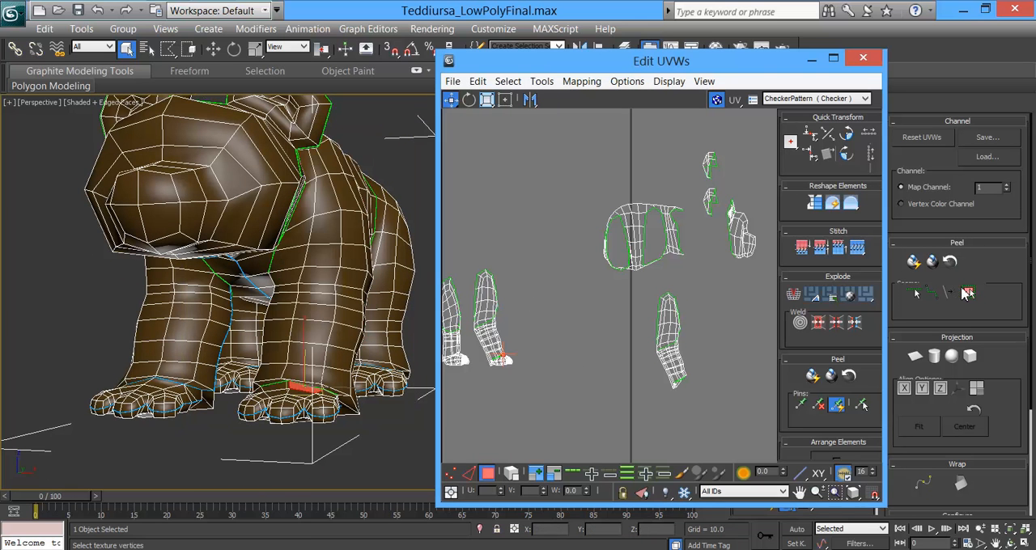
click(967, 293)
right_click(502, 350)
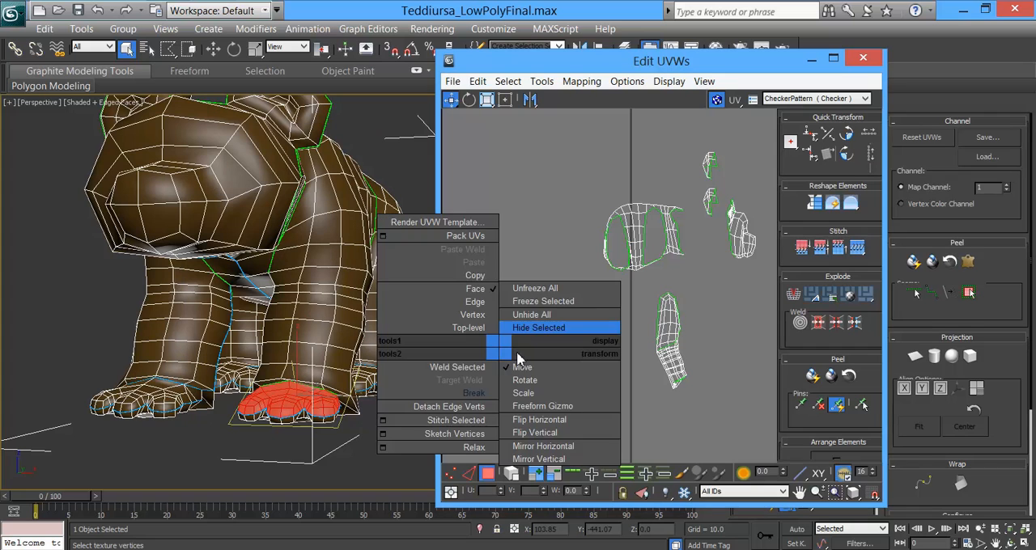
click(475, 393)
drag(509, 359, 706, 394)
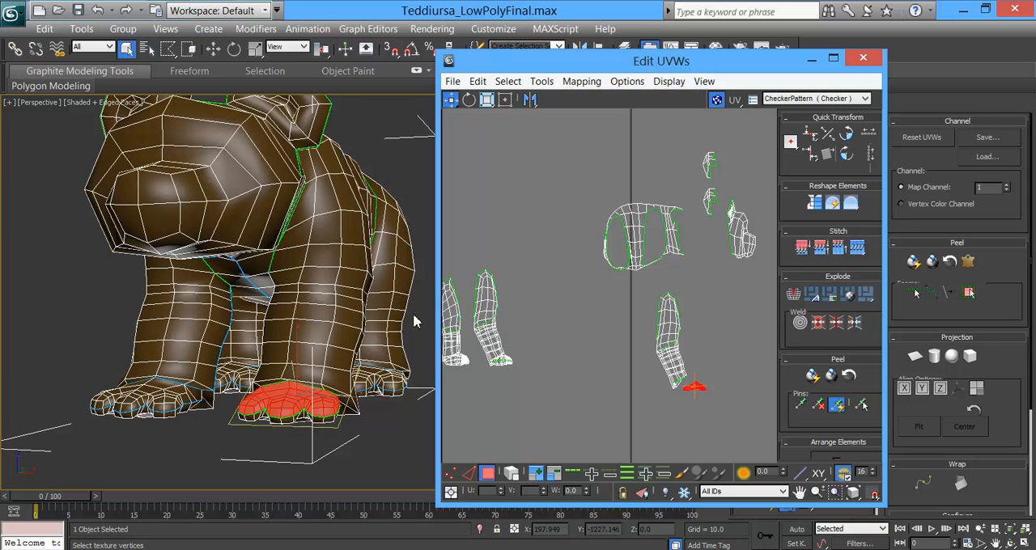
Step: Select the left front sole out to its seams, break it off and move its UVs below the foot-top UVs
alt+middle_drag(323, 423, 348, 340)
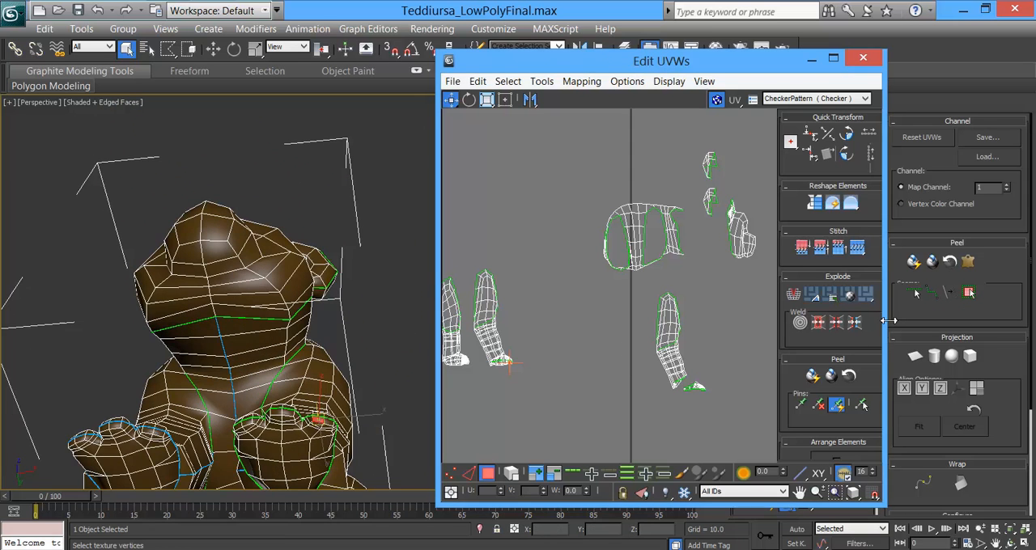
click(965, 294)
right_click(494, 356)
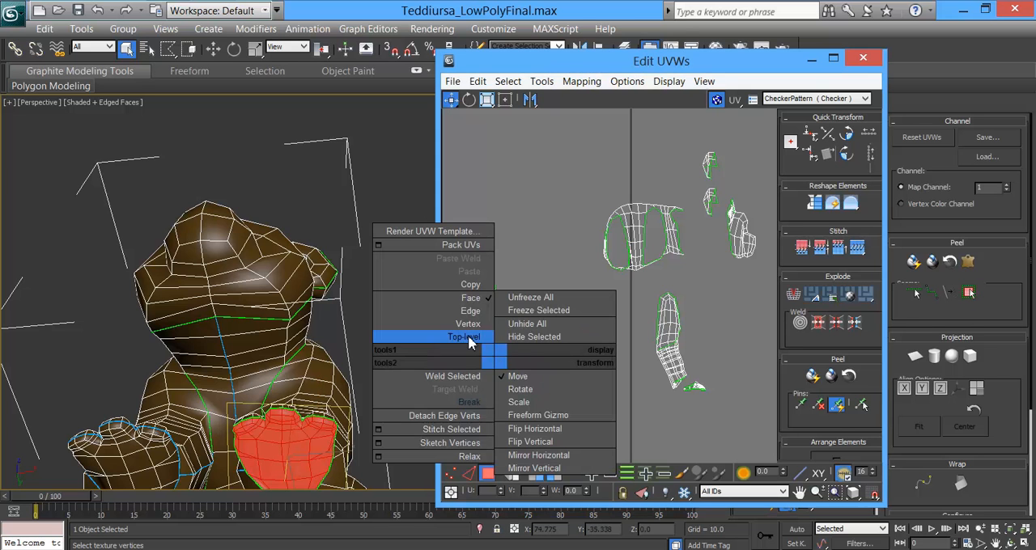
click(465, 403)
drag(503, 363, 698, 403)
Step: Select the right front sole out to its seams, break it off and move its UVs beside those of the left sole
mouse_move(559, 384)
middle_down()
mouse_move(615, 365)
mouse_move(650, 379)
mouse_move(575, 393)
middle_up()
middle_drag(231, 410, 380, 282)
click(279, 348)
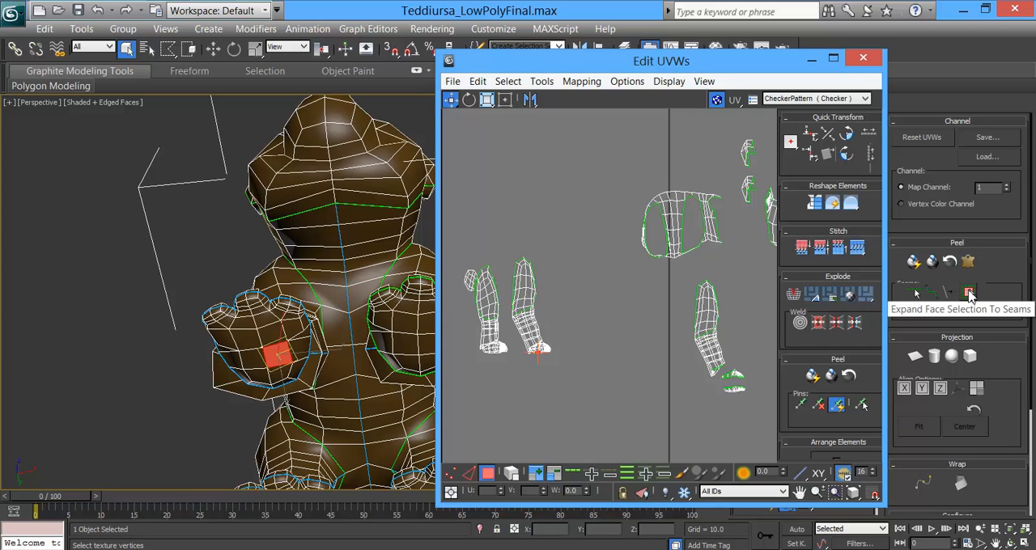
click(969, 293)
right_click(560, 346)
click(545, 396)
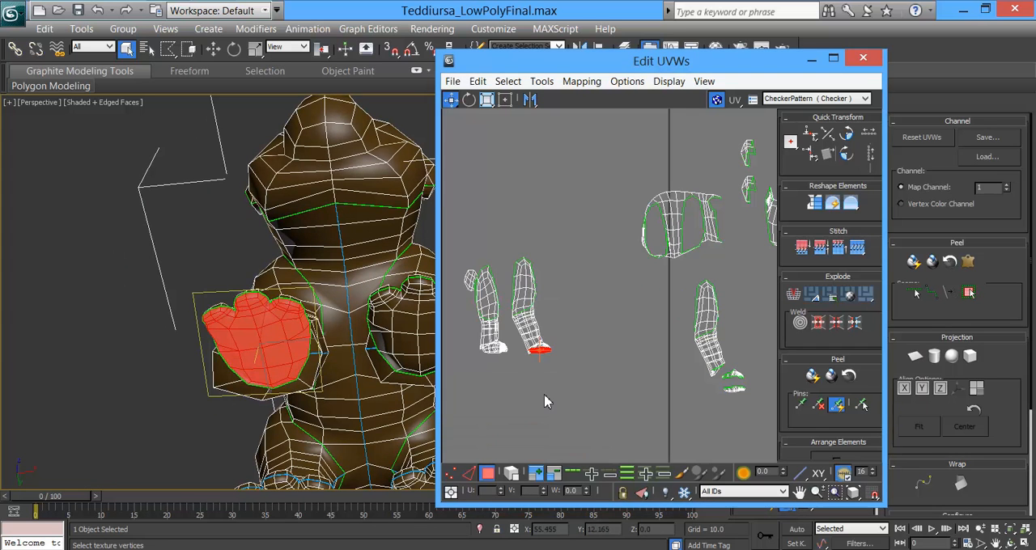
drag(544, 362, 684, 392)
Step: Select the top of the right front foot out to its seams, break it off and move its UVs above the matching sole
alt+middle_drag(314, 342, 342, 429)
click(283, 322)
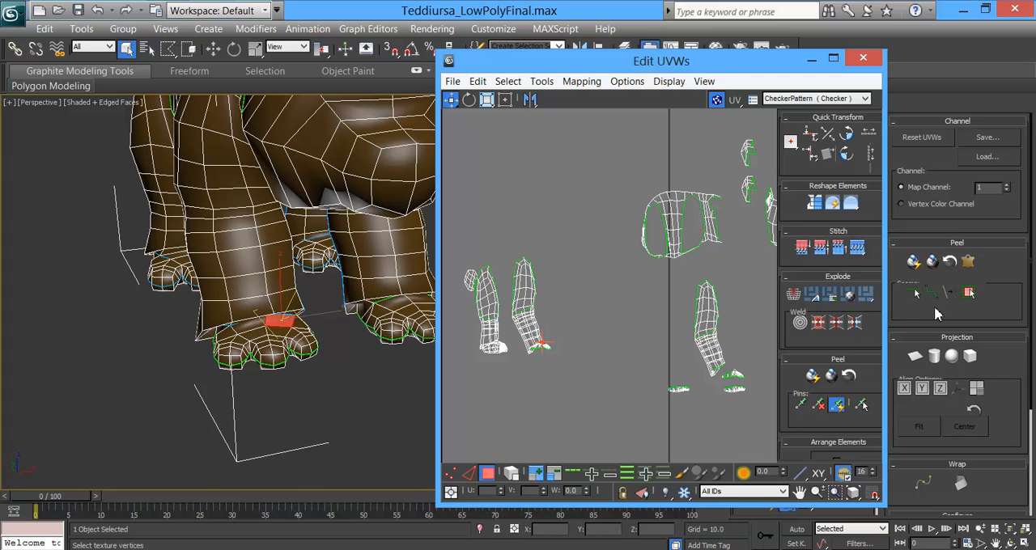
click(969, 293)
right_click(261, 324)
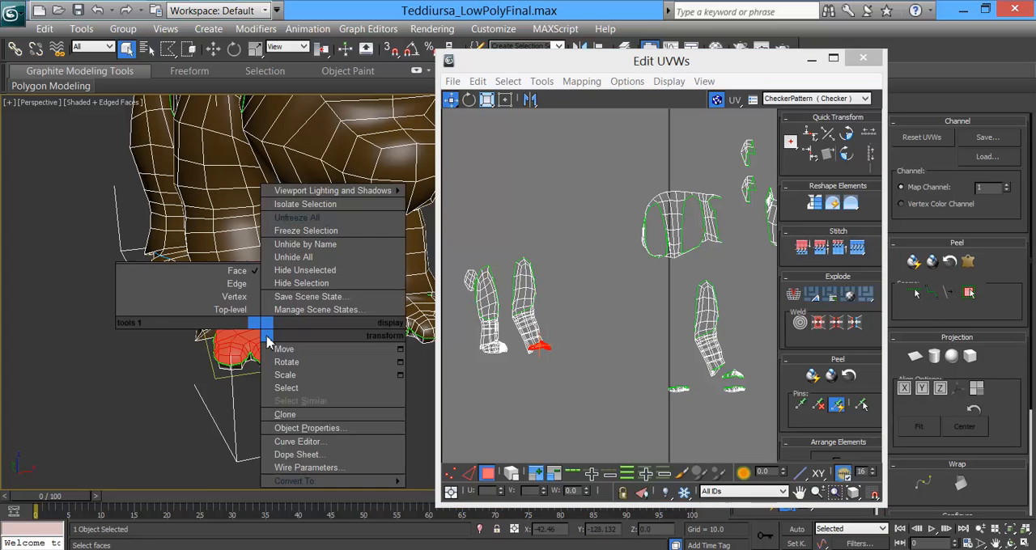
click(608, 68)
right_click(534, 328)
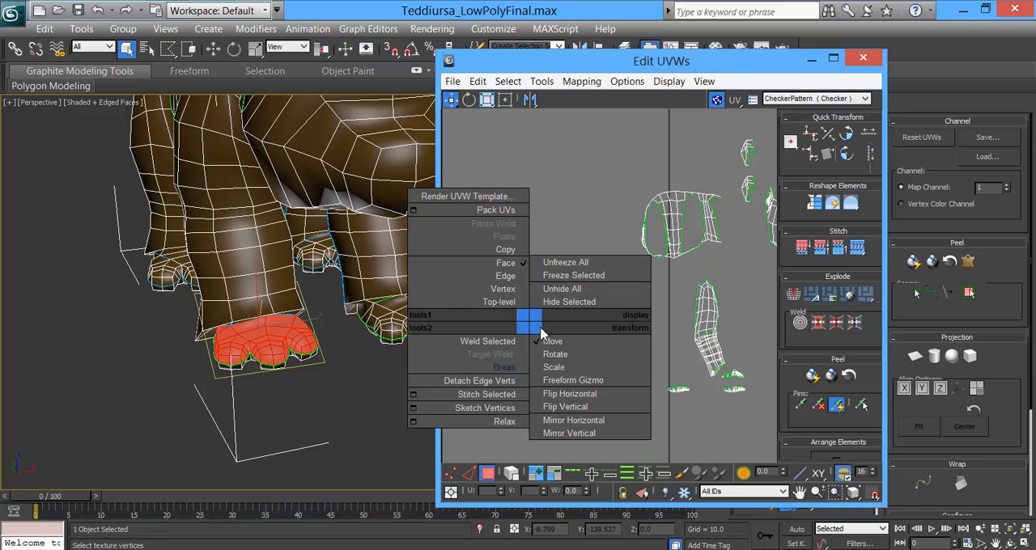
click(520, 369)
drag(548, 348, 685, 378)
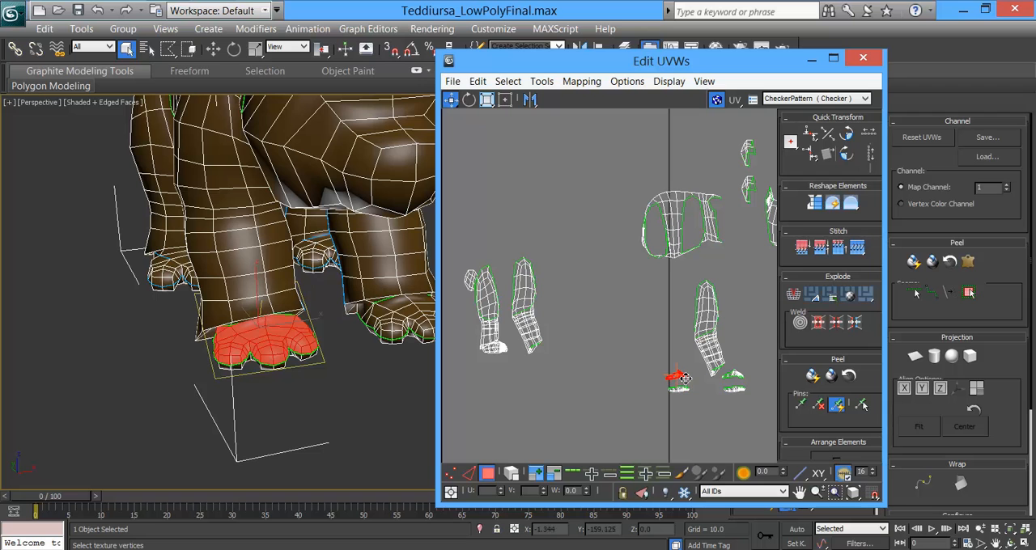
Step: Select the right front leg out to its seams, break it off and move its UVs beside those of the left front leg
click(255, 262)
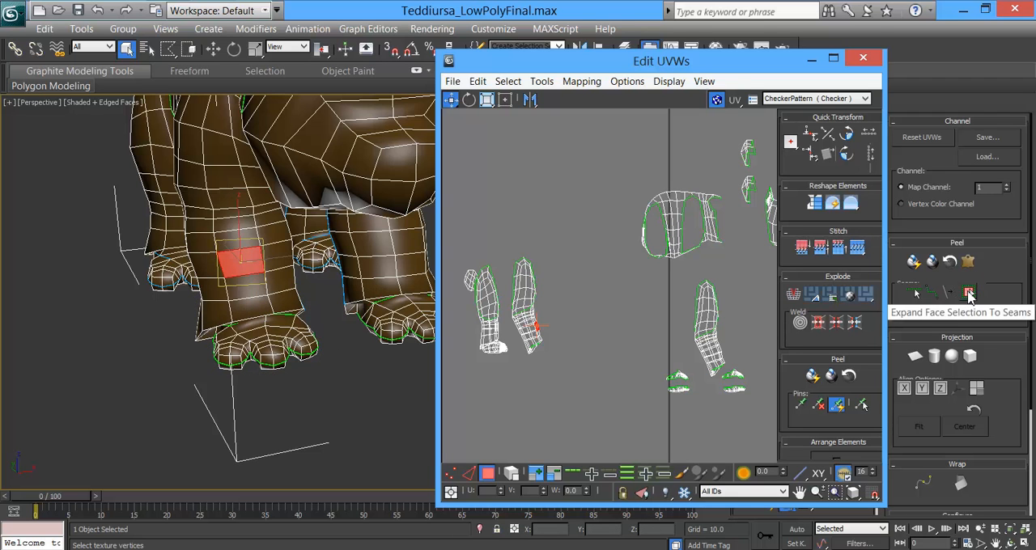
click(969, 293)
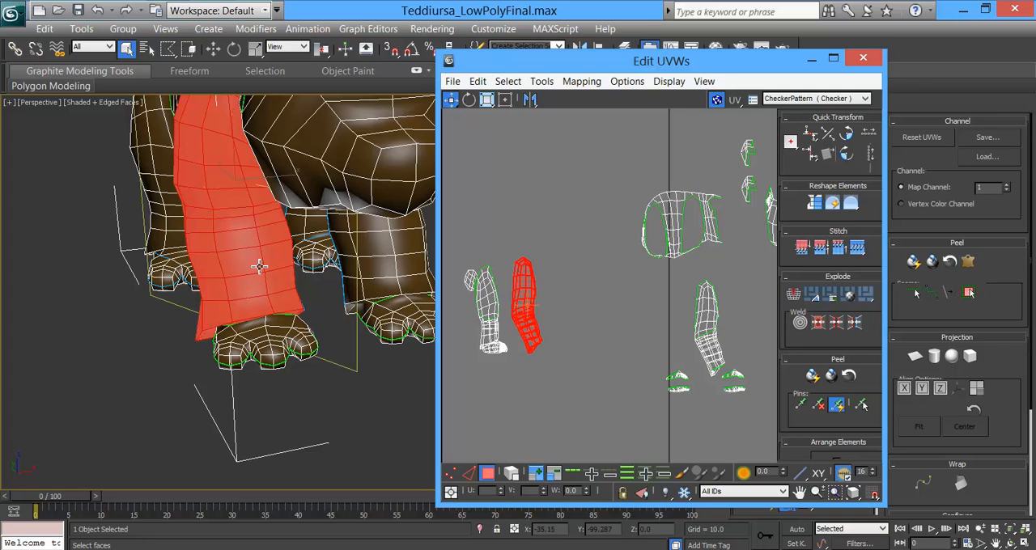
right_click(258, 265)
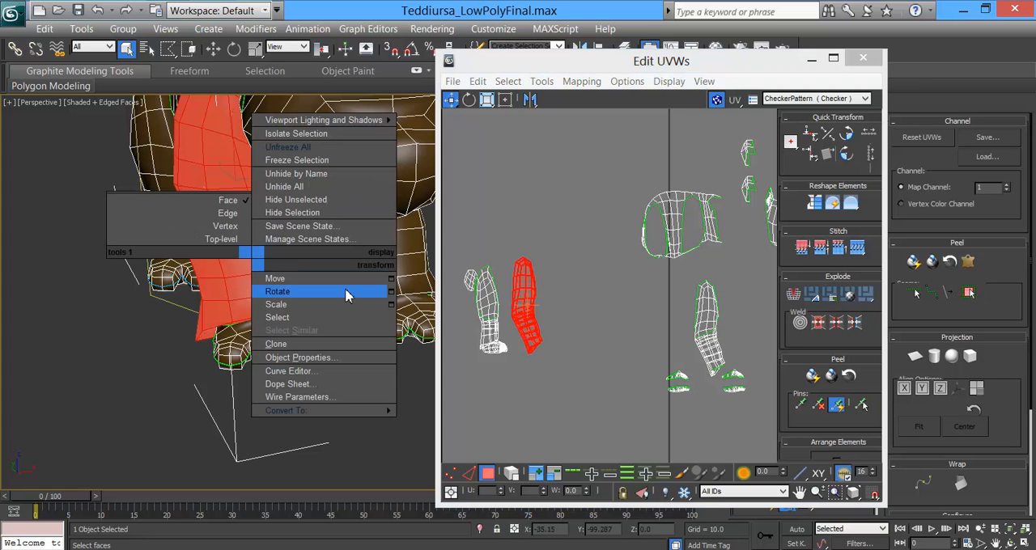
right_click(508, 279)
click(488, 346)
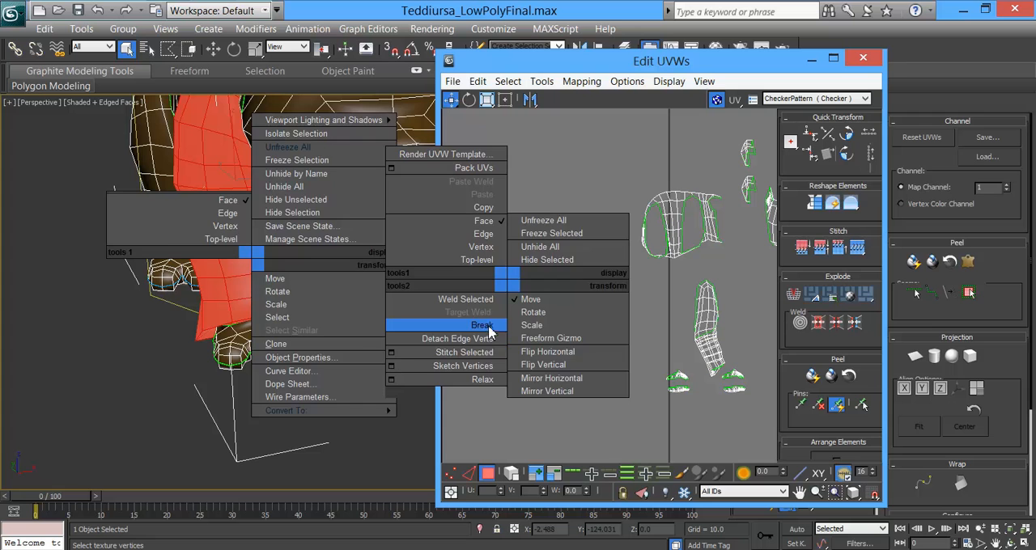
drag(534, 310, 638, 316)
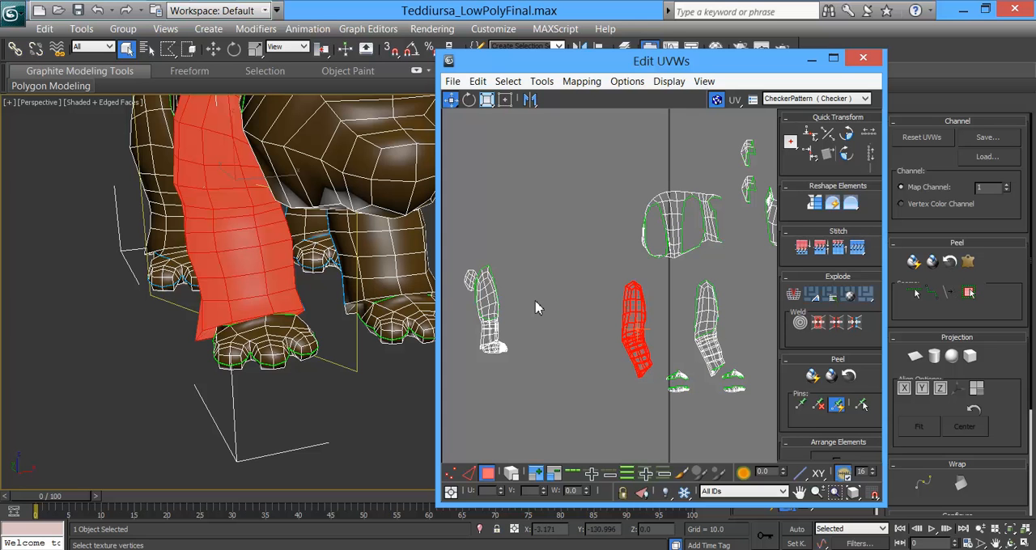
middle_drag(405, 263, 402, 266)
scroll(403, 266, down, 4)
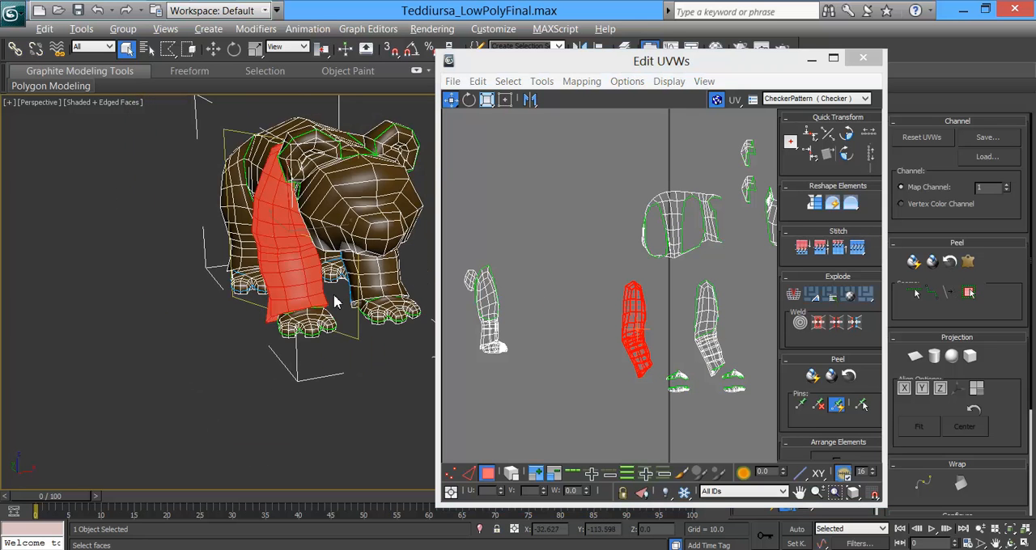
alt+middle_drag(336, 302, 435, 283)
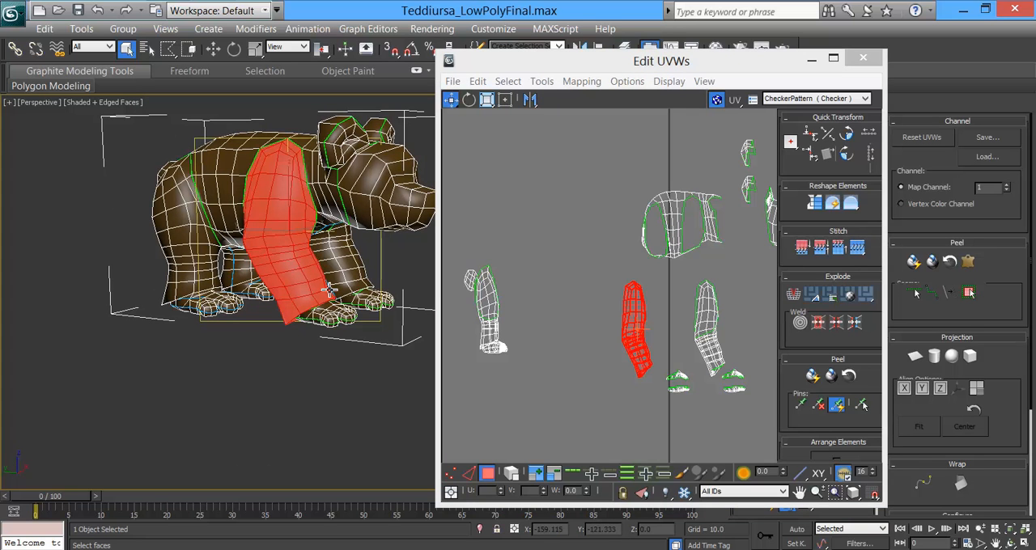
right_click(340, 285)
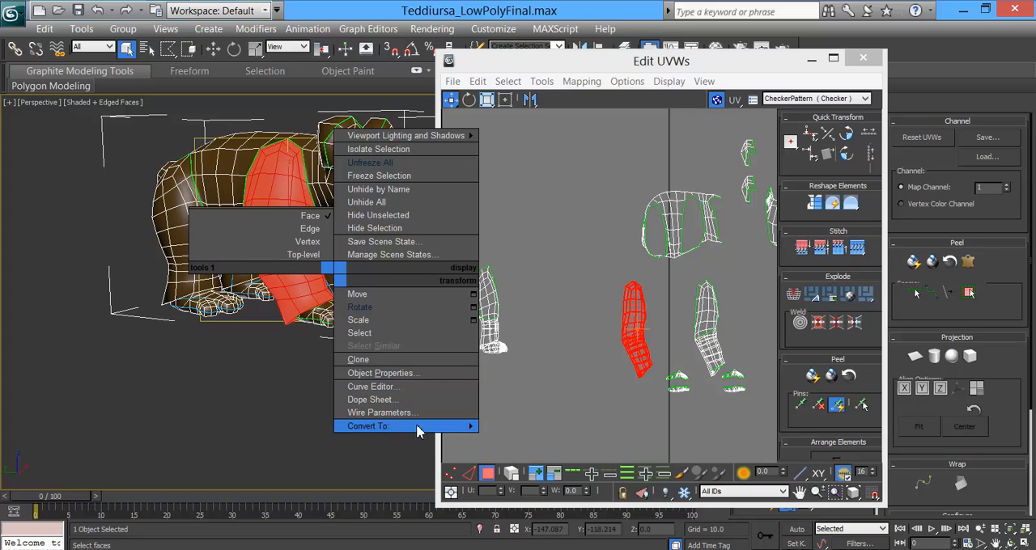
mouse_move(426, 428)
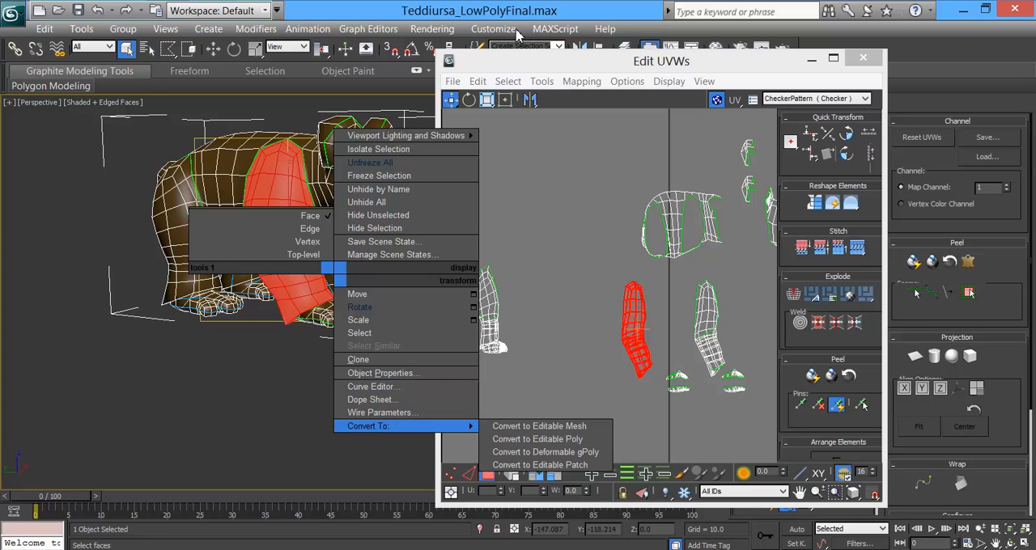
click(518, 65)
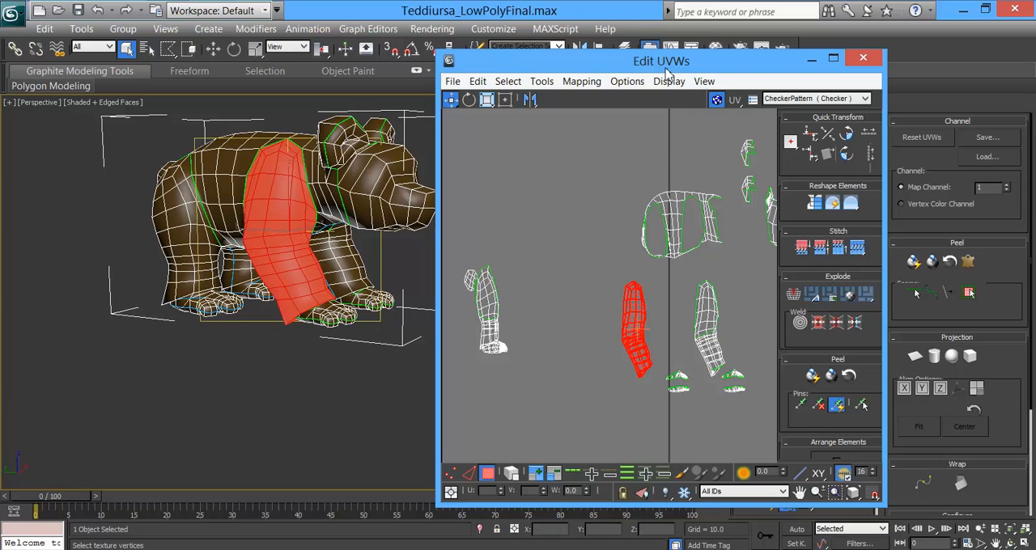
Step: Move the UV editor clear of the bear, select the right hind leg out to its seams, break it off and move its UVs towards the front legs
drag(653, 69, 738, 53)
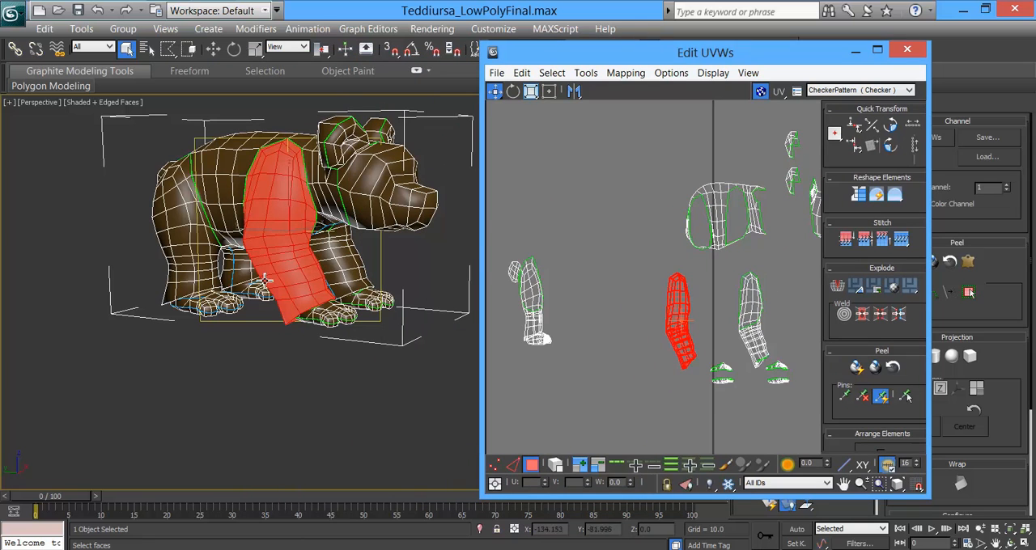
middle_drag(735, 245, 744, 292)
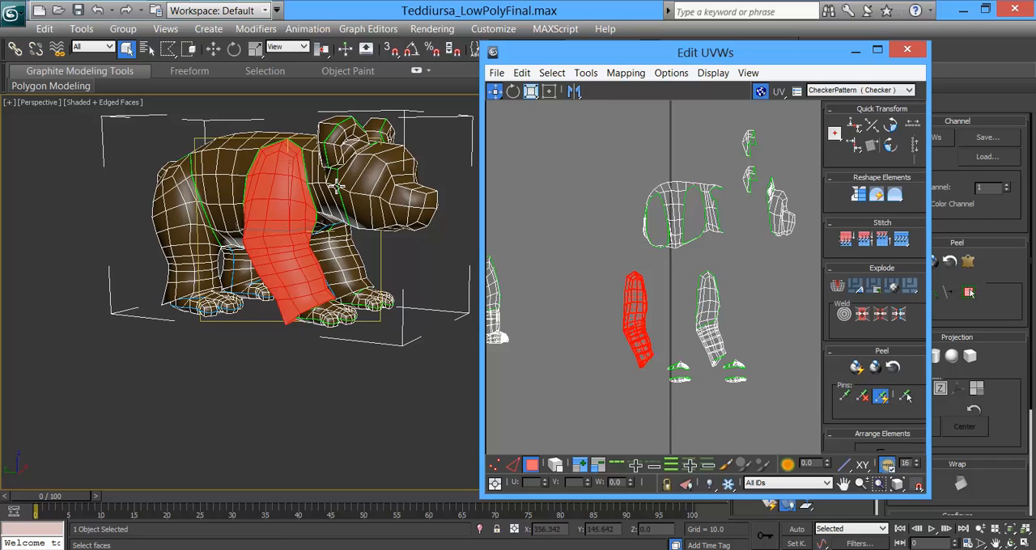
middle_drag(565, 266, 611, 262)
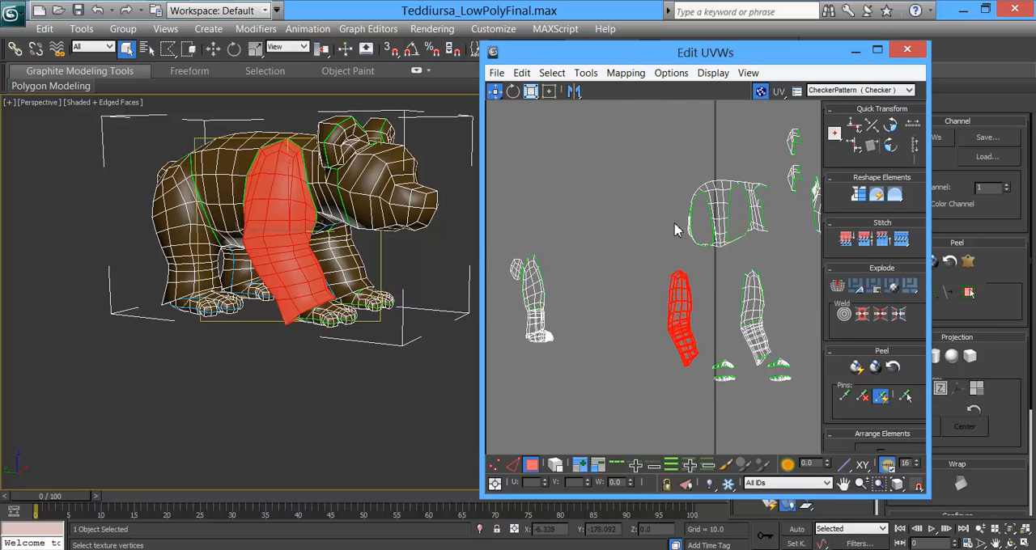
middle_drag(676, 221, 662, 224)
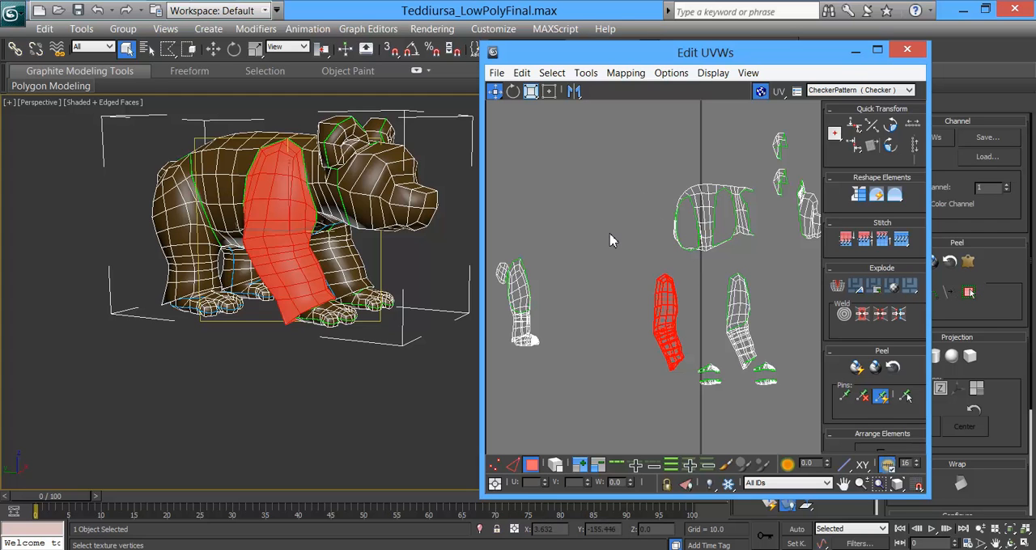
click(178, 207)
click(970, 292)
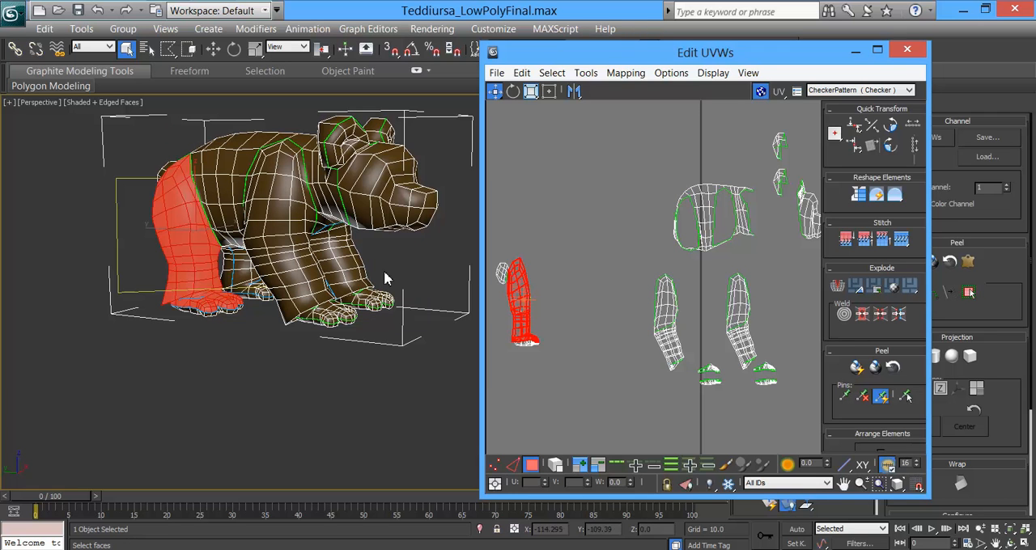
right_click(517, 292)
click(477, 327)
drag(517, 292, 581, 300)
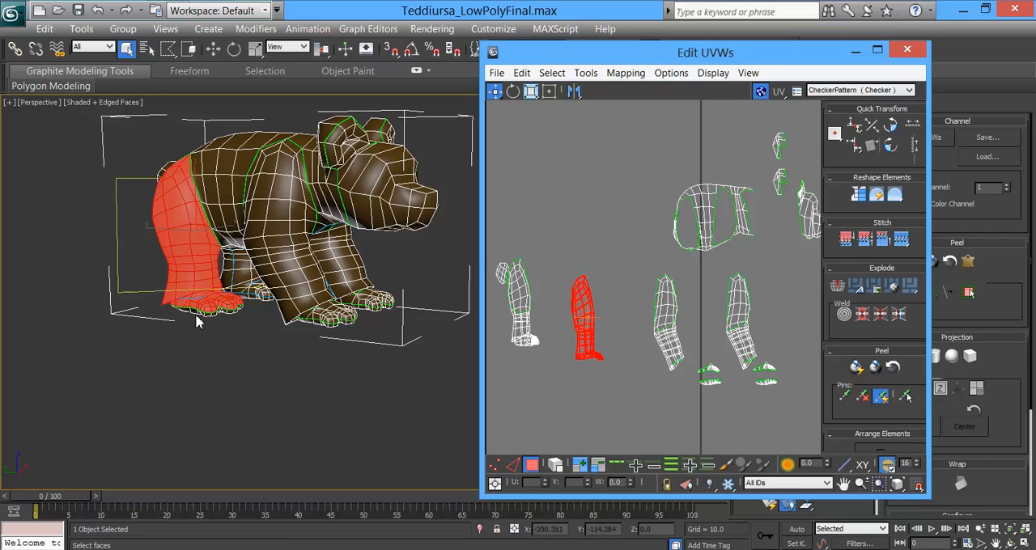
Step: Complete the seam around the right hind ankle so that it divides the leg from the top of the foot
scroll(267, 321, up, 10)
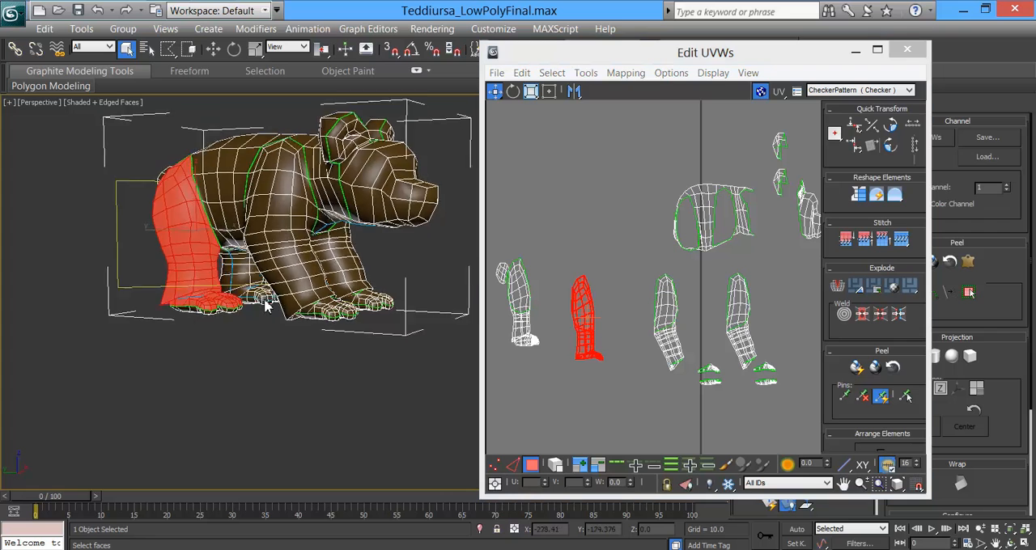
alt+middle_drag(287, 320, 280, 354)
drag(800, 55, 743, 62)
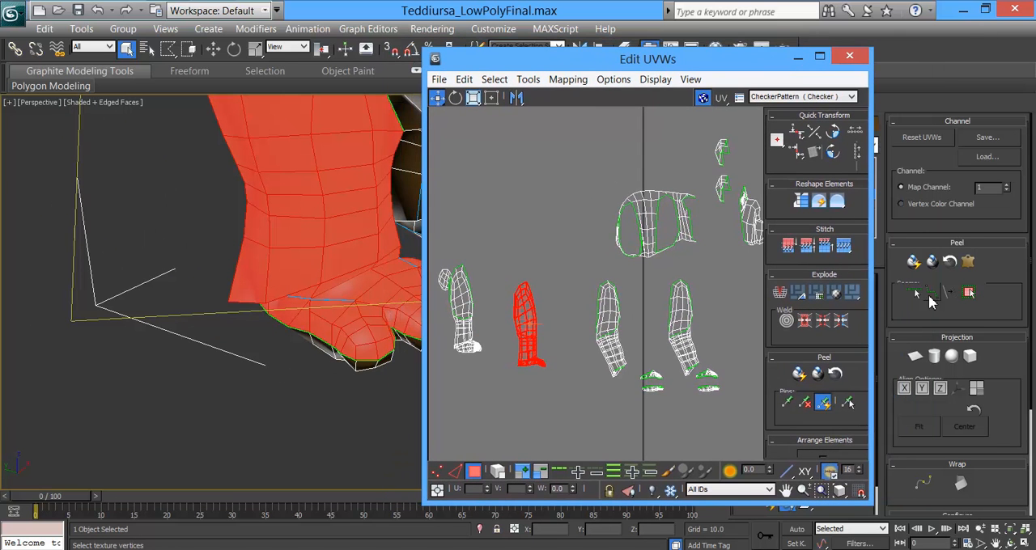
click(913, 293)
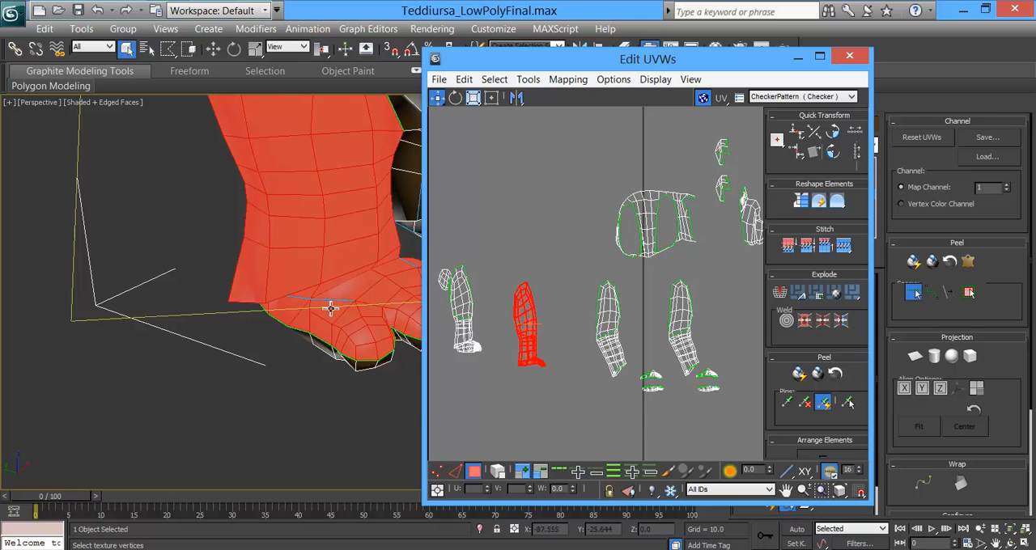
alt+middle_drag(362, 333, 315, 274)
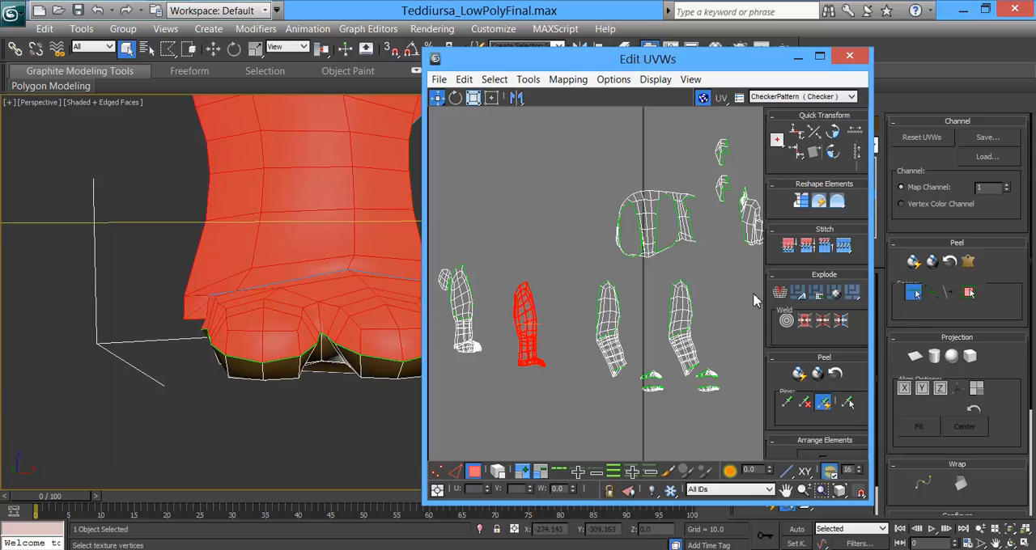
click(358, 363)
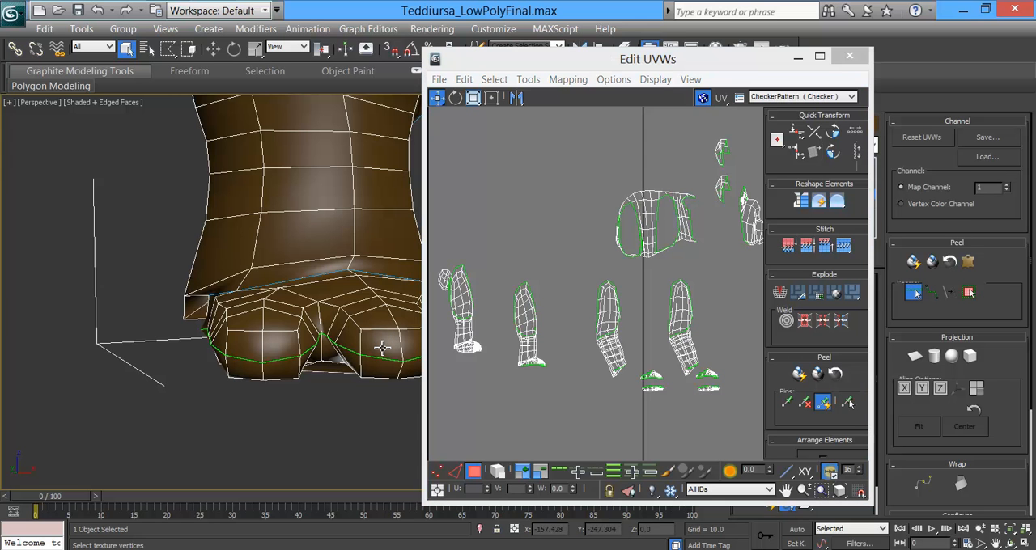
alt+middle_drag(350, 364, 395, 388)
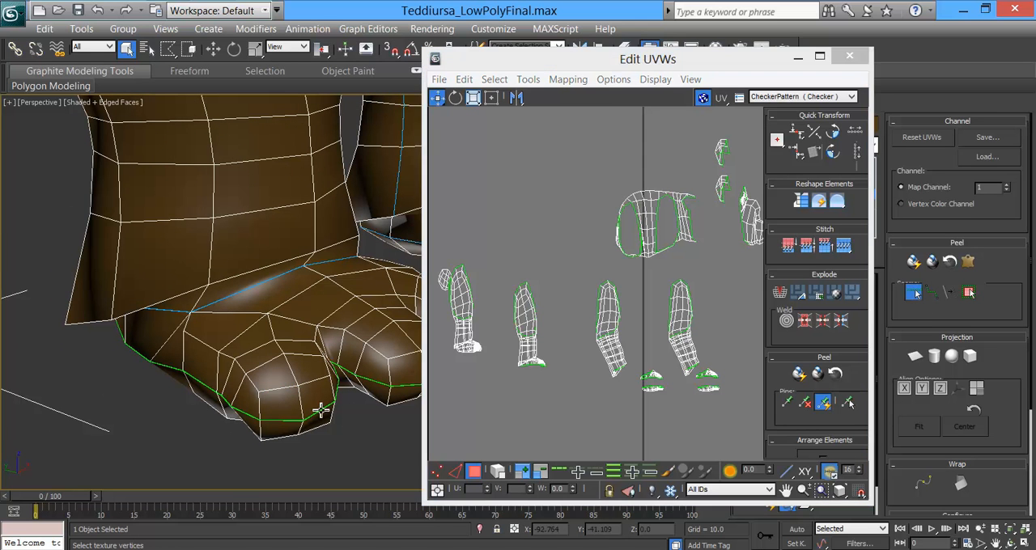
scroll(316, 336, up, 5)
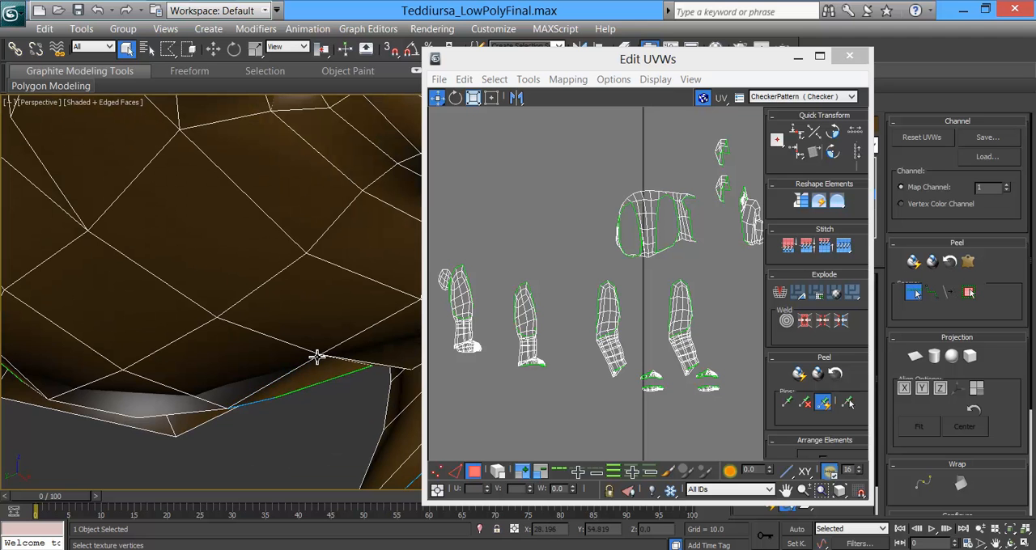
scroll(316, 356, down, 10)
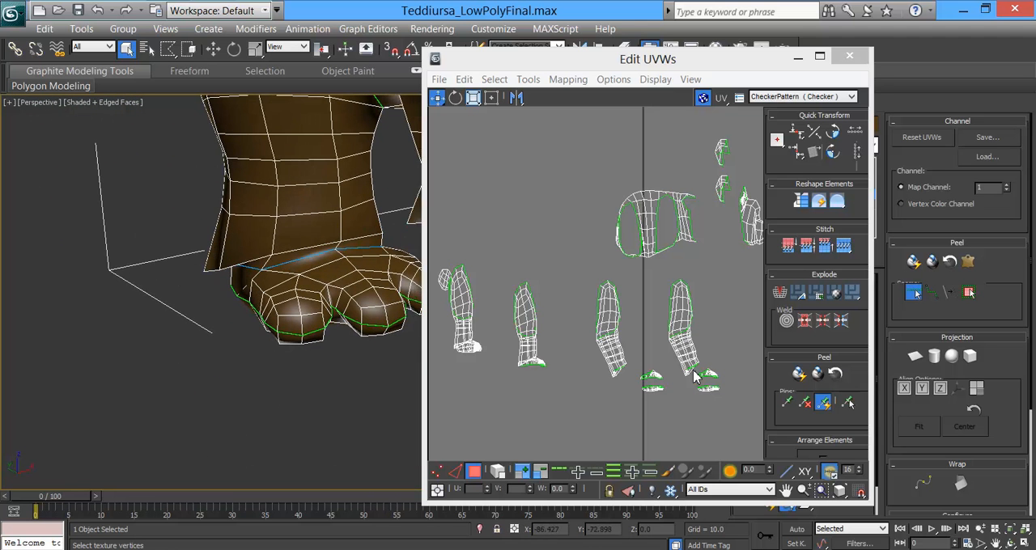
click(913, 293)
Step: Select the top of the right hind foot out to its seams, break it off and move its UVs just below the leg's lower end
click(308, 290)
click(969, 293)
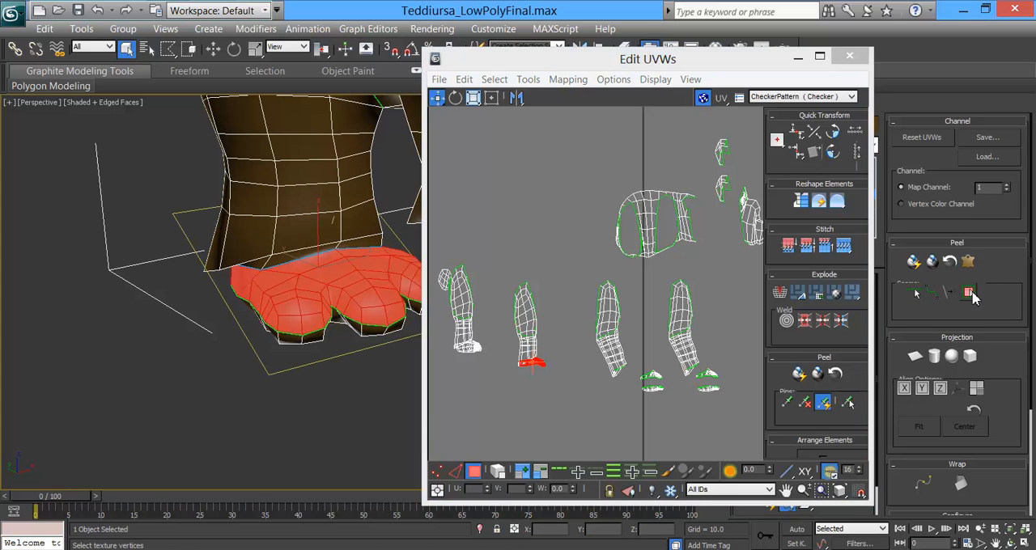
right_click(540, 366)
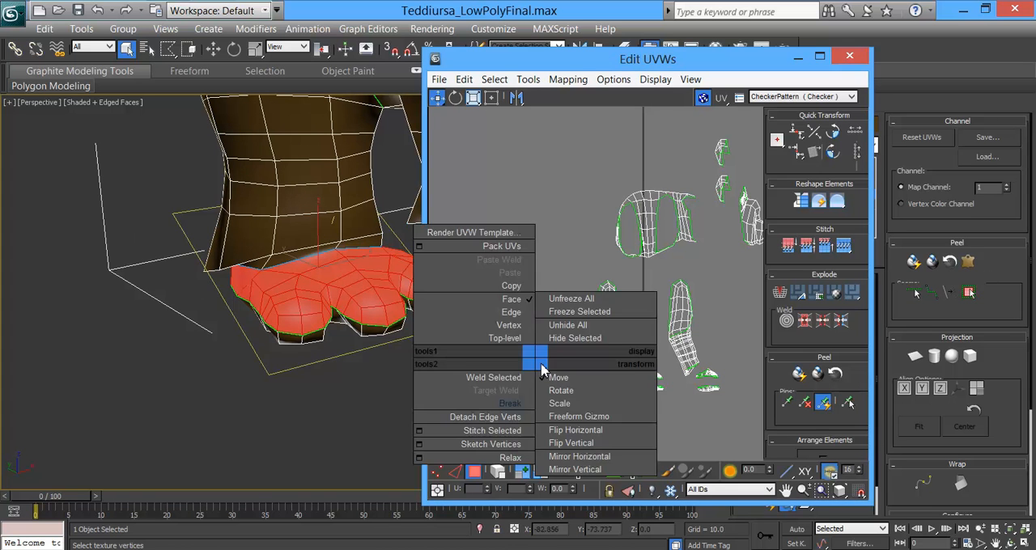
click(509, 403)
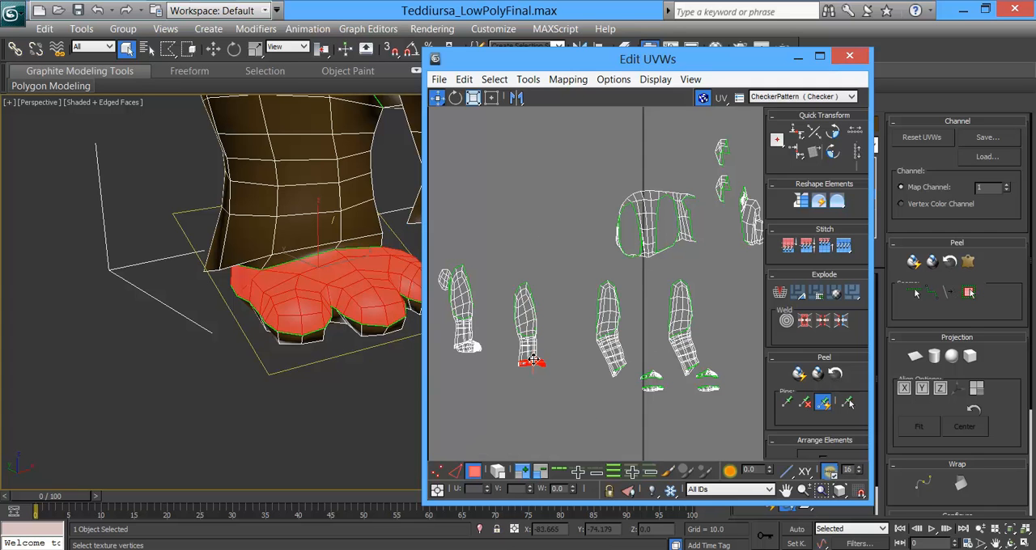
mouse_move(543, 366)
mouse_down()
mouse_move(589, 382)
mouse_move(548, 372)
mouse_up()
Step: Select the right hind sole out to its seams, break it off and move its UVs below those of the foot top
alt+middle_drag(362, 371, 317, 283)
click(316, 285)
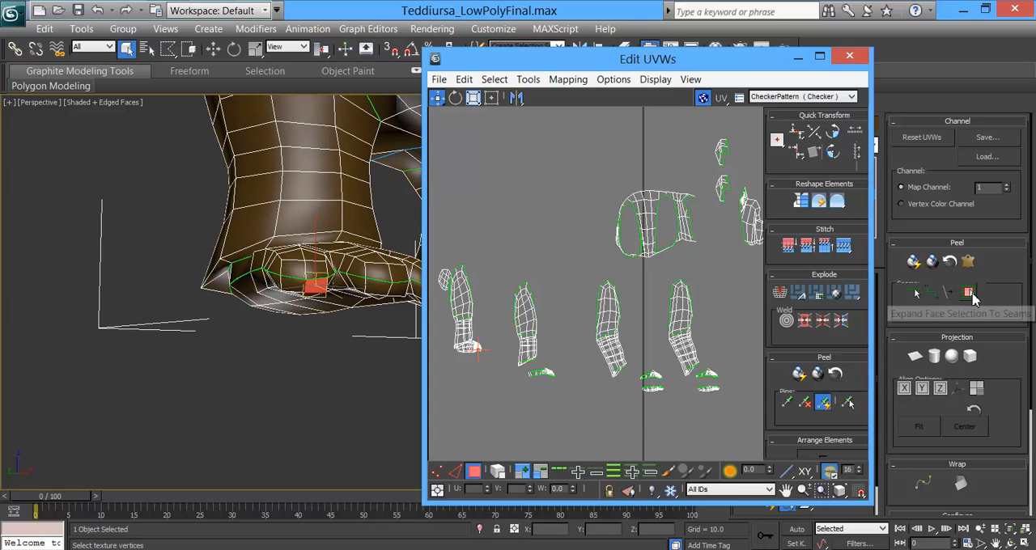
click(970, 293)
right_click(468, 349)
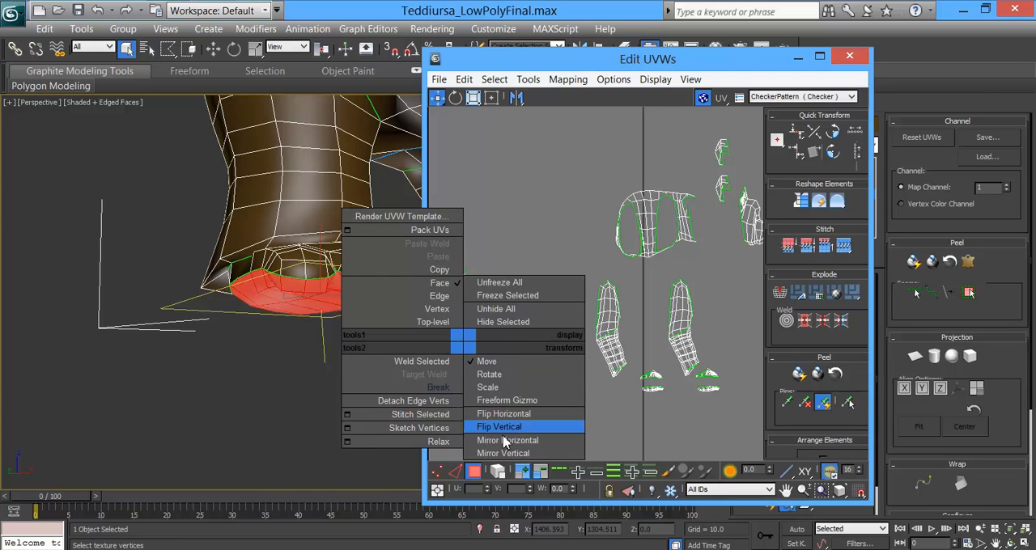
click(473, 385)
drag(477, 353, 550, 390)
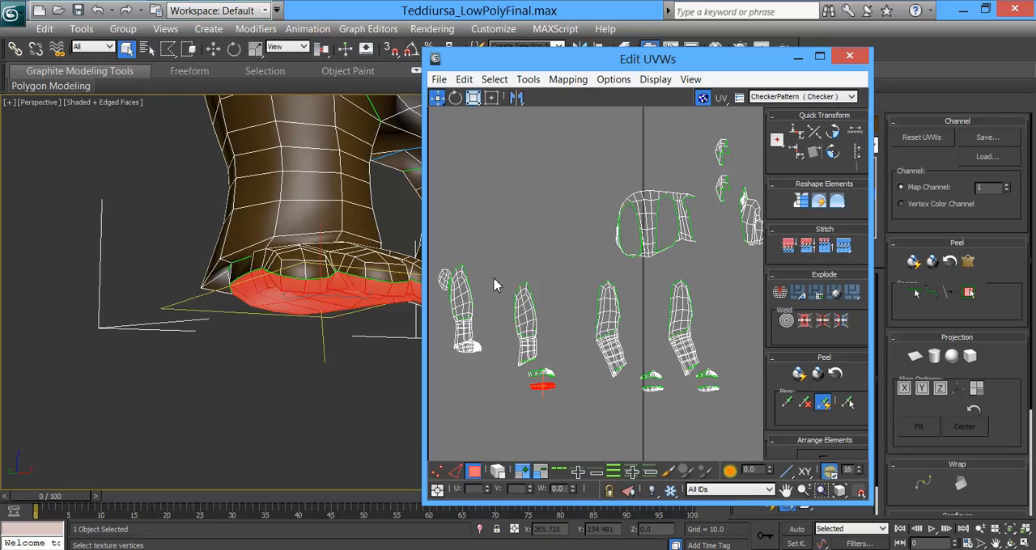
Step: Select the left hind leg out to its seams, break it off and move its UVs away from the left hind foot's UVs
middle_drag(339, 257, 119, 259)
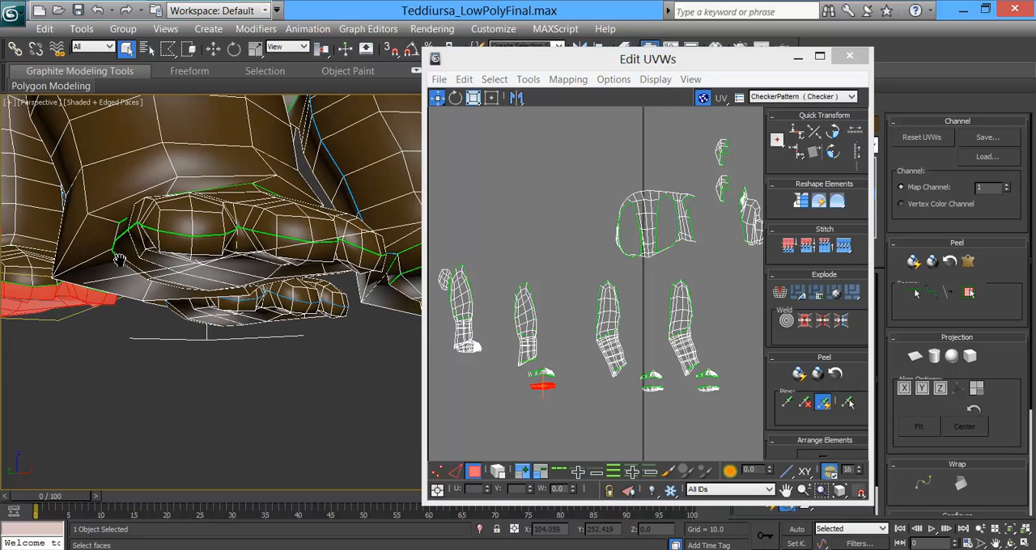
alt+middle_drag(261, 326, 281, 256)
click(265, 248)
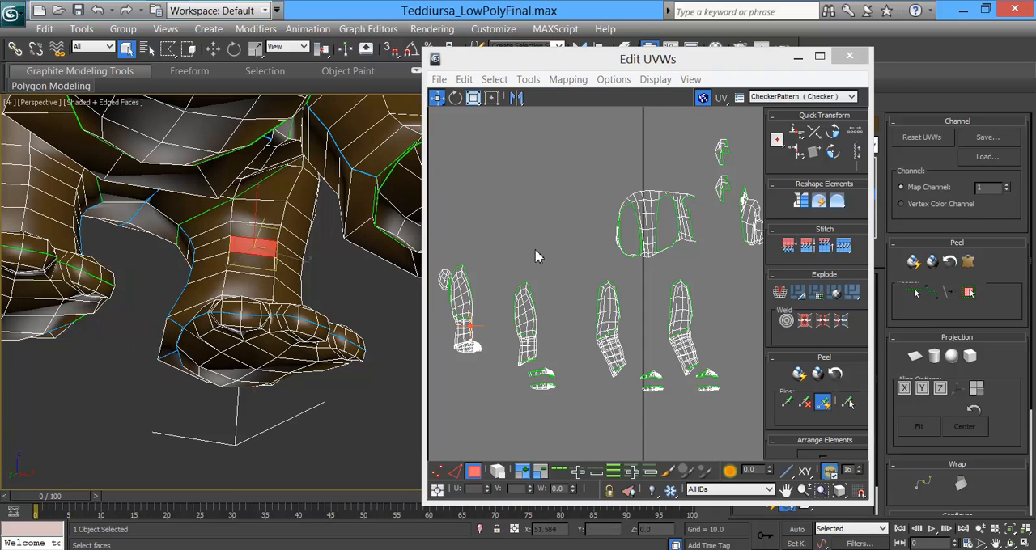
click(969, 293)
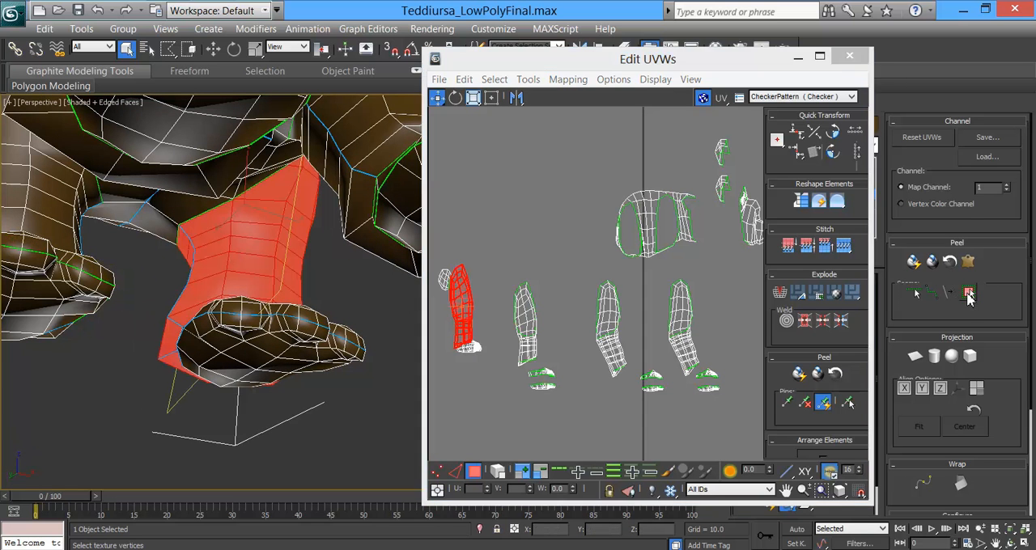
right_click(463, 299)
click(466, 326)
drag(465, 306, 439, 340)
middle_drag(526, 360, 626, 352)
mouse_move(535, 327)
mouse_down()
mouse_move(520, 322)
mouse_move(521, 335)
mouse_up()
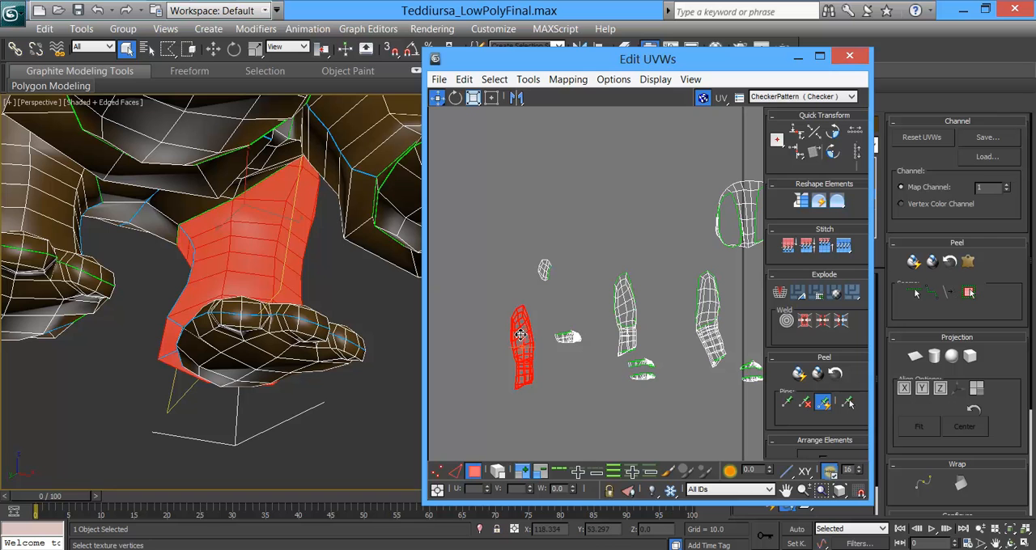
Step: Select the top of the left hind foot out to its seams, break it off and move its UVs just below the leg's lower end
click(254, 311)
click(977, 298)
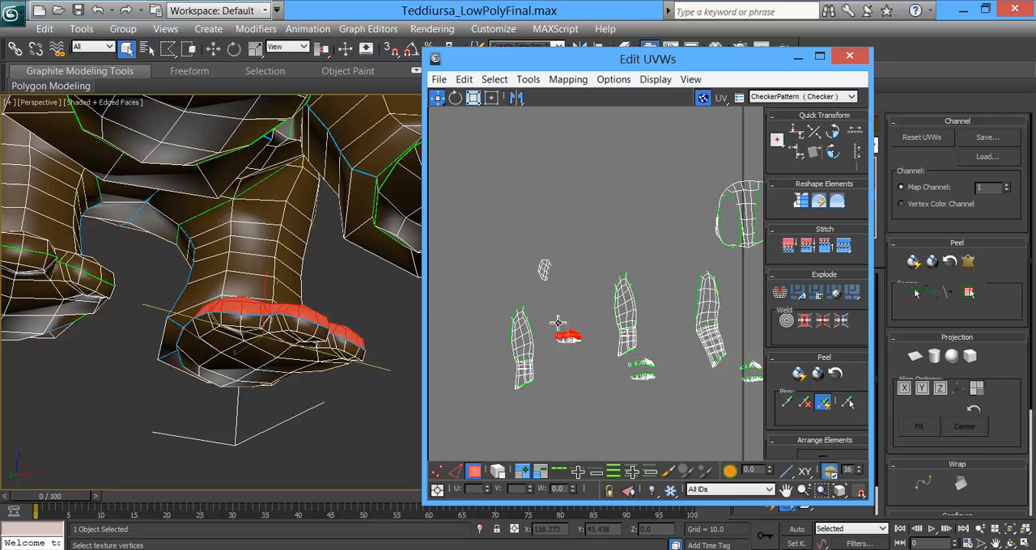
right_click(551, 317)
click(526, 361)
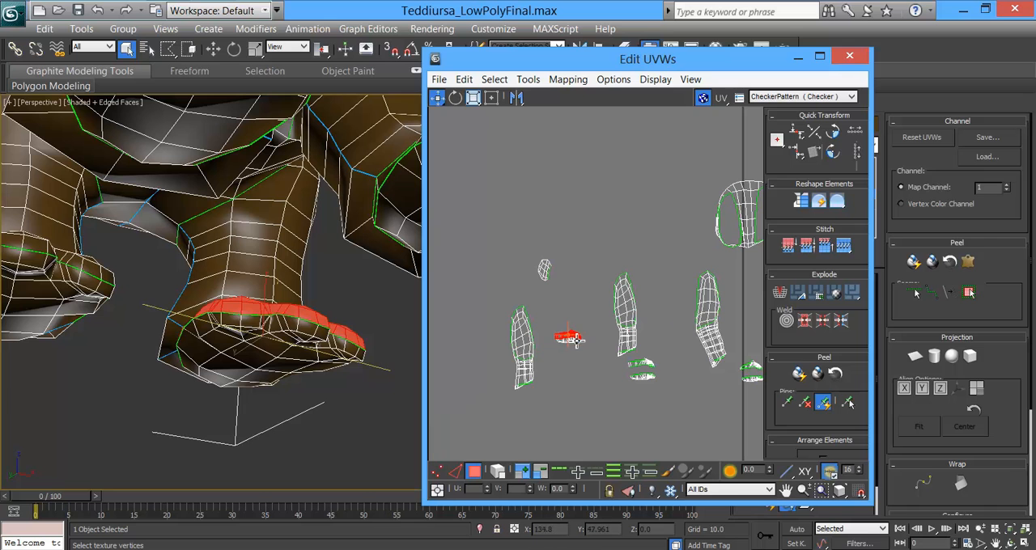
drag(572, 338, 541, 399)
Step: Select the left hind sole out to its seams and move its UVs below those of the foot top
click(567, 341)
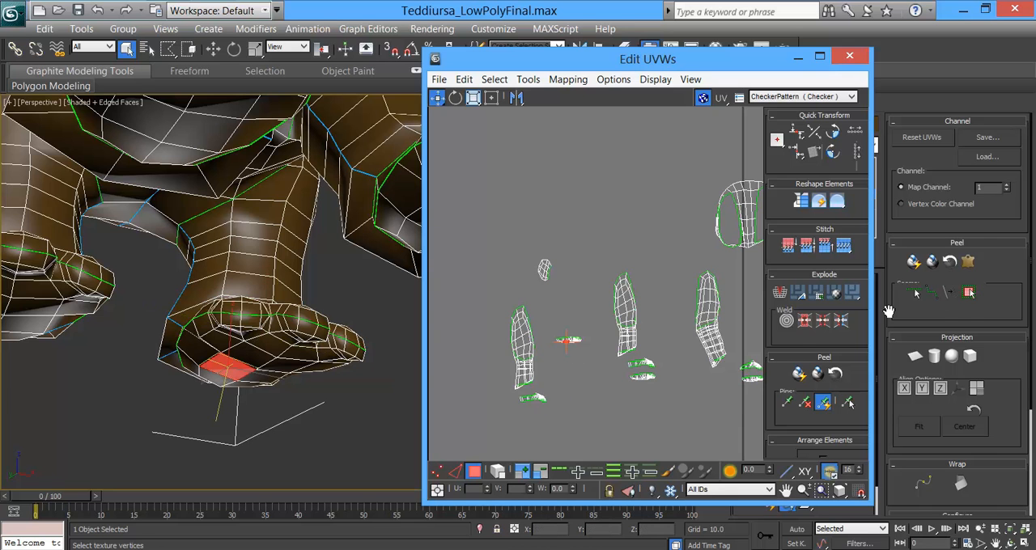
click(968, 294)
drag(566, 343, 533, 418)
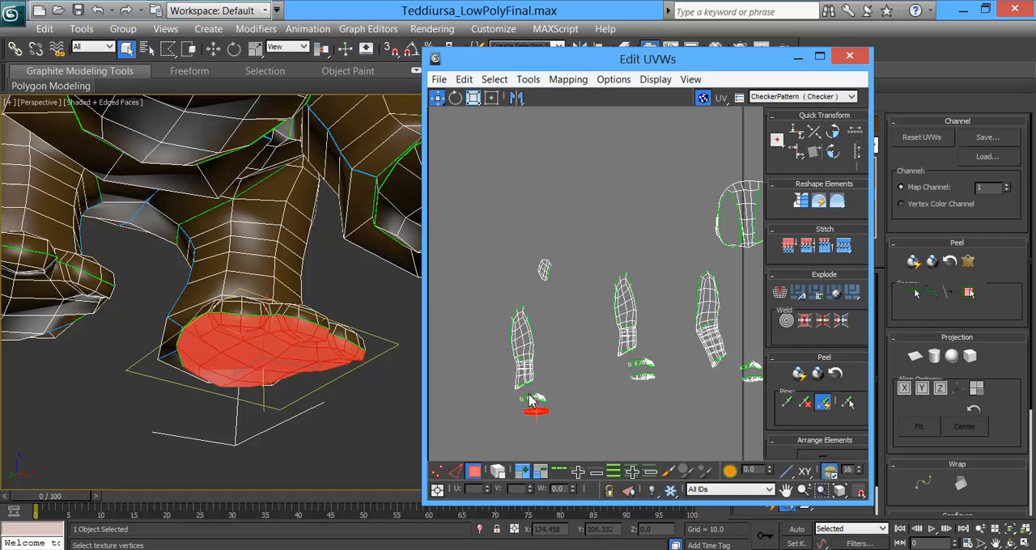
Step: Select the left hind leg, foot top and sole UVs together and move them in line with the other leg shells
drag(565, 295, 504, 151)
drag(587, 455, 588, 455)
drag(523, 336, 541, 307)
middle_drag(621, 336, 588, 393)
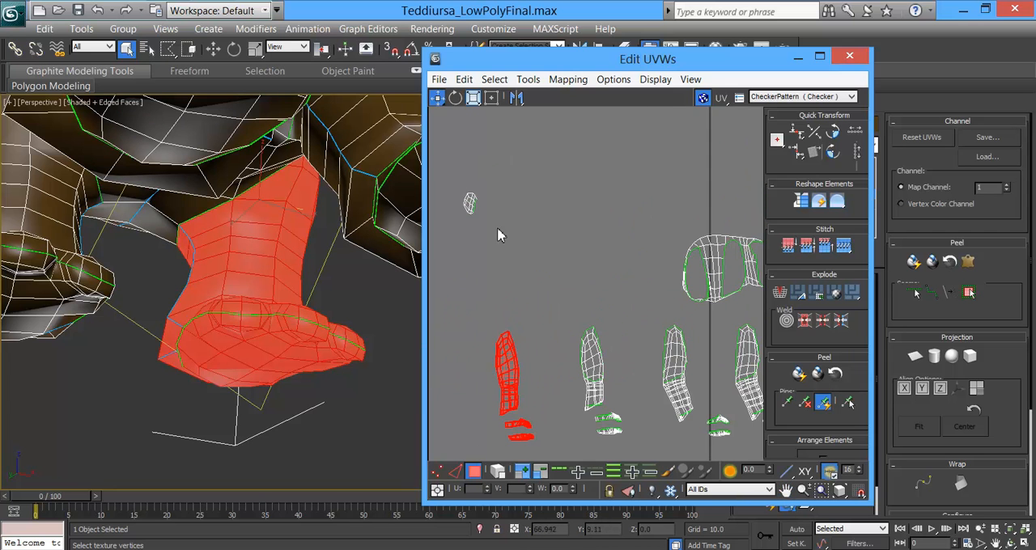
Step: Select the tail's UVs and move them closer to the body's UVs
click(469, 203)
scroll(514, 257, down, 1)
drag(483, 220, 602, 234)
alt+middle_drag(263, 227, 420, 246)
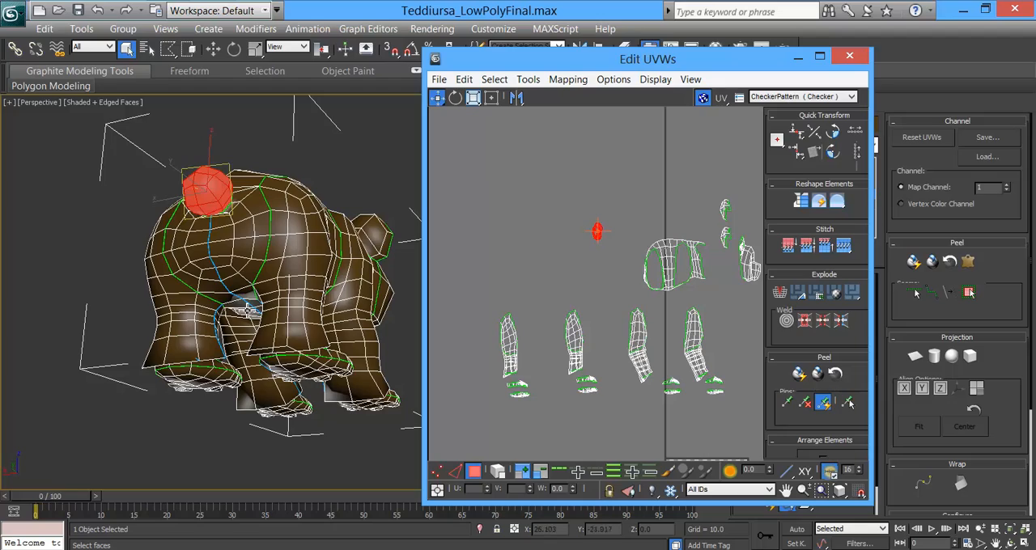
alt+middle_drag(244, 312, 326, 352)
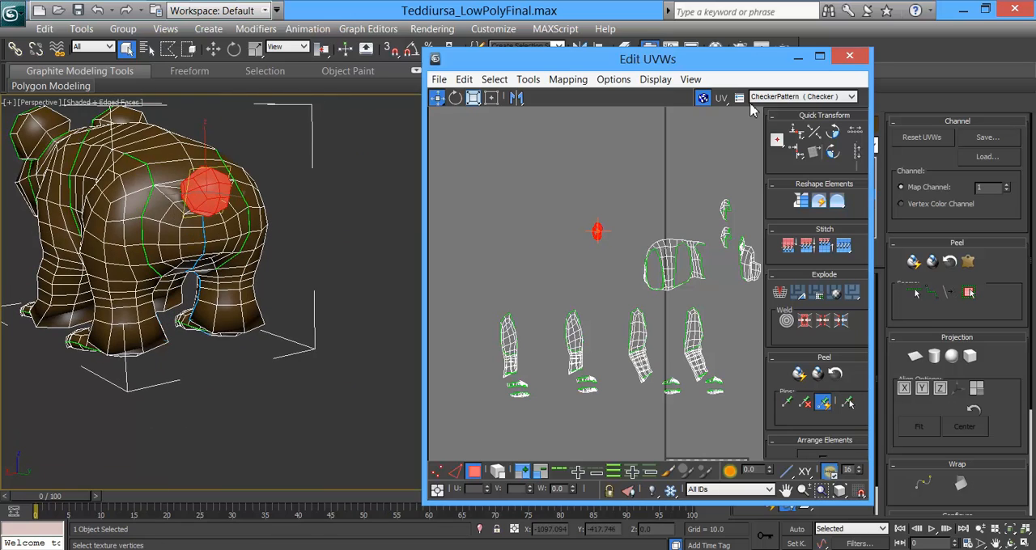
Step: Close the UV editor and return to the top level of the Unwrap UVW modifier
click(849, 60)
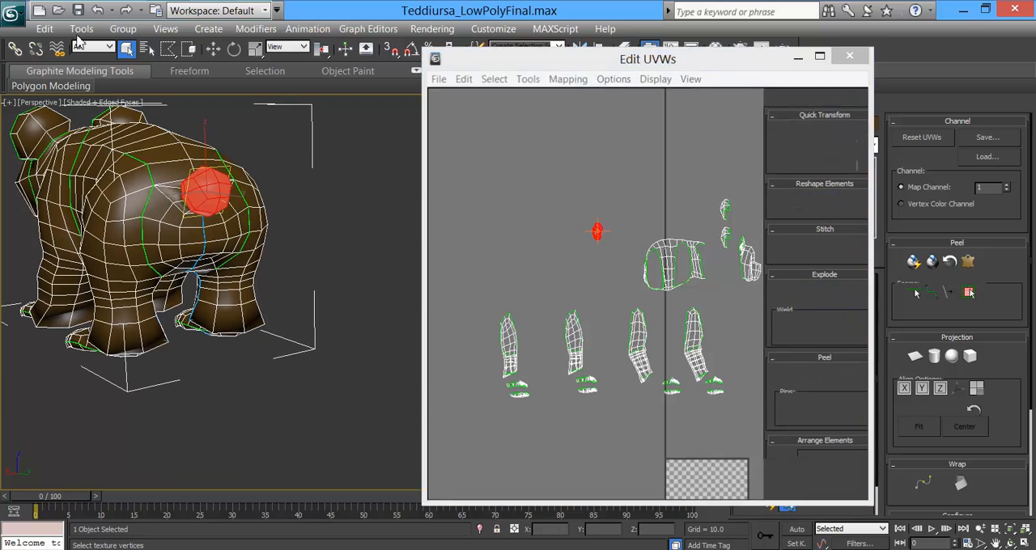
click(14, 11)
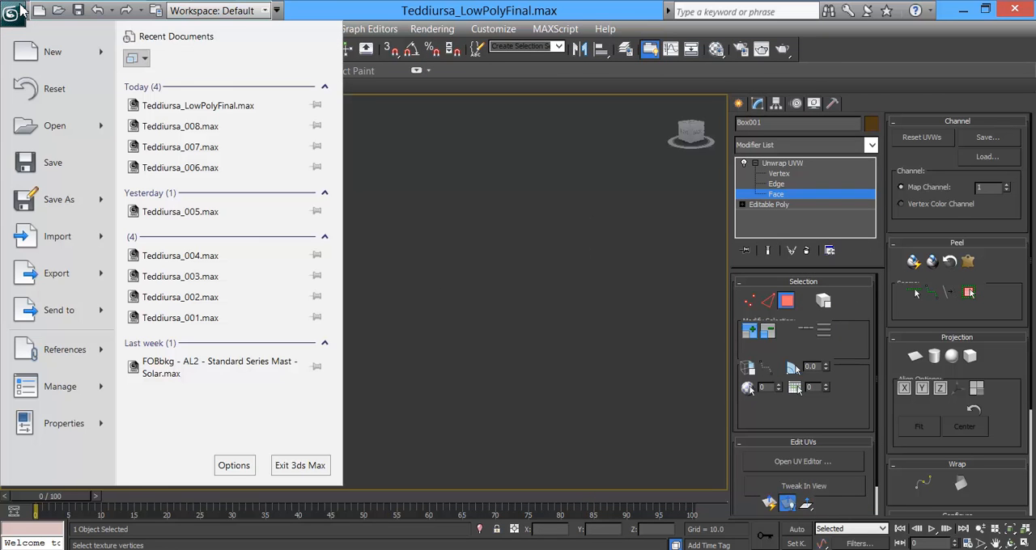
click(782, 156)
click(785, 164)
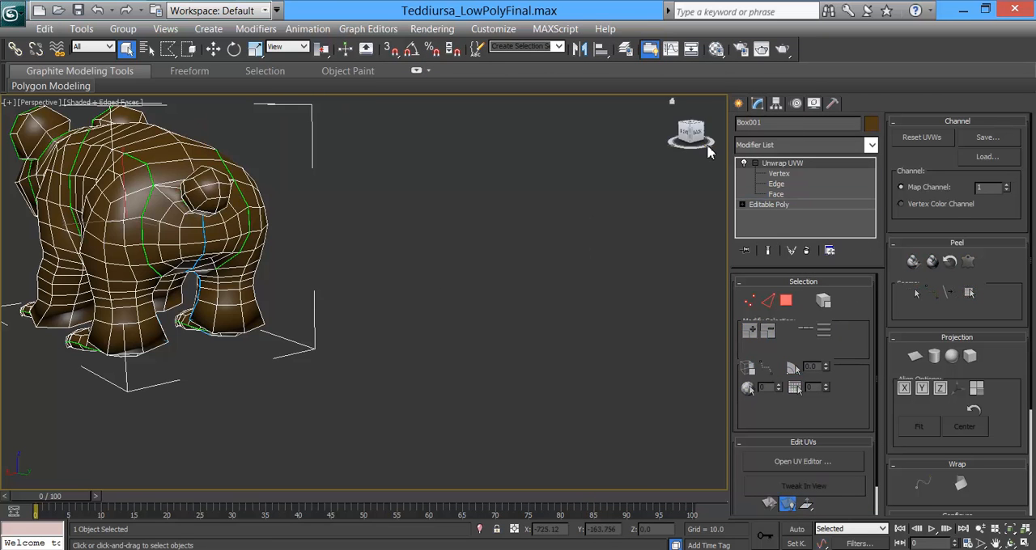
Step: Start saving the scene under a new name, create a folder named Unwrap in the Model folder and open it
click(15, 12)
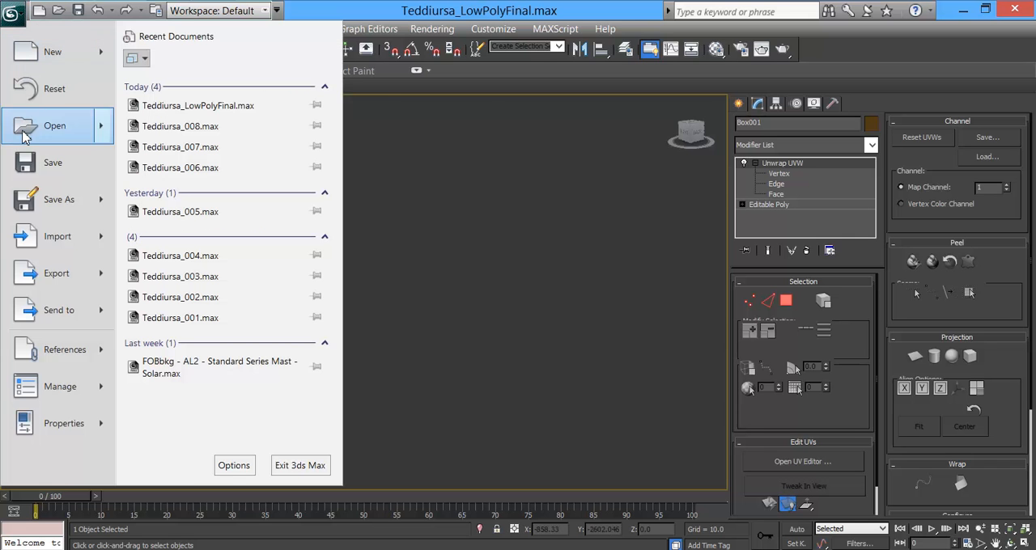
click(68, 200)
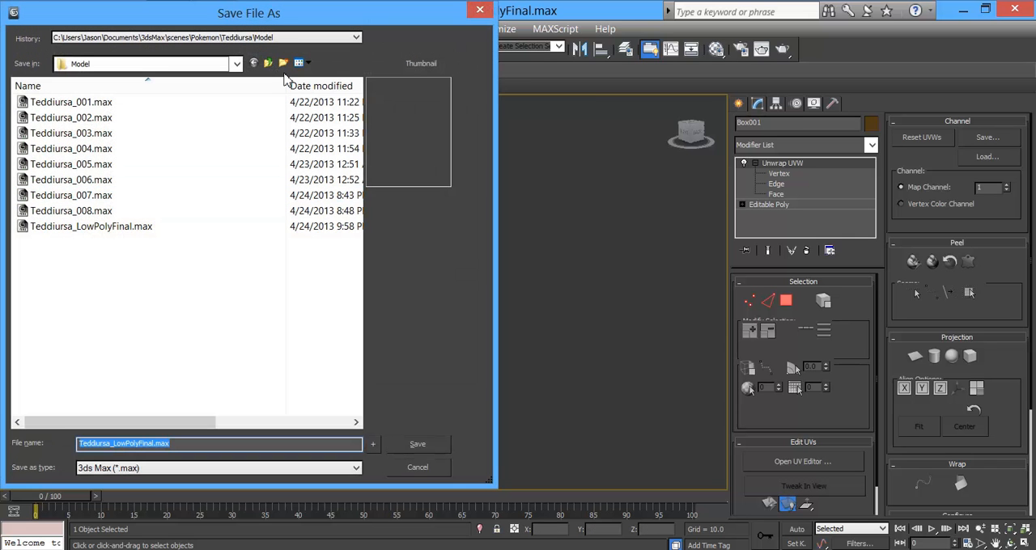
click(283, 64)
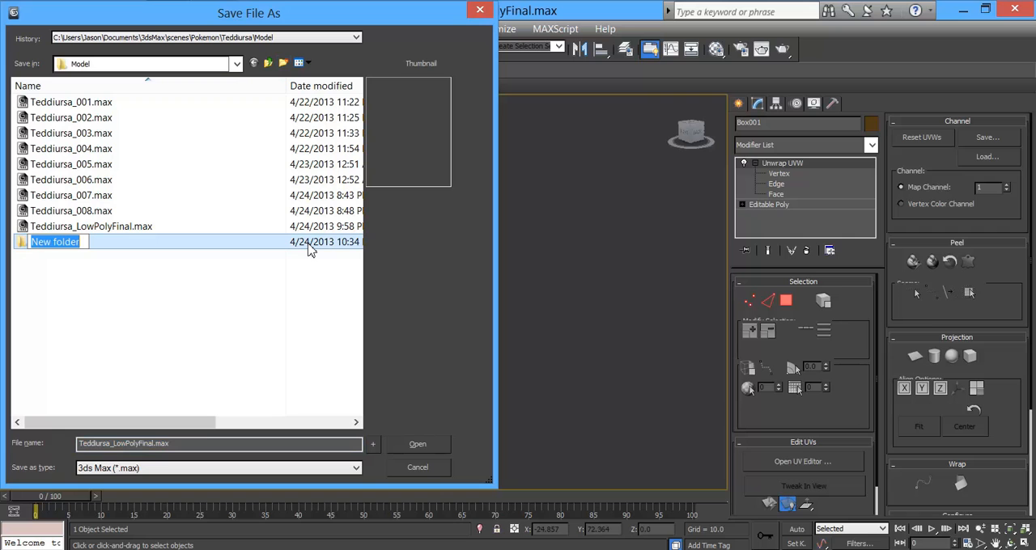
text(Un)
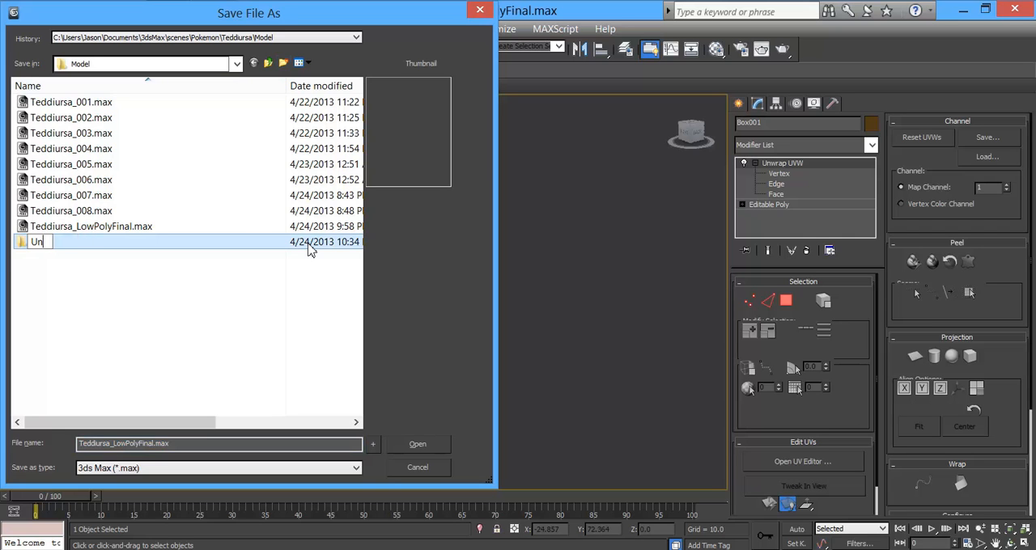
text(wrap)
key(Return)
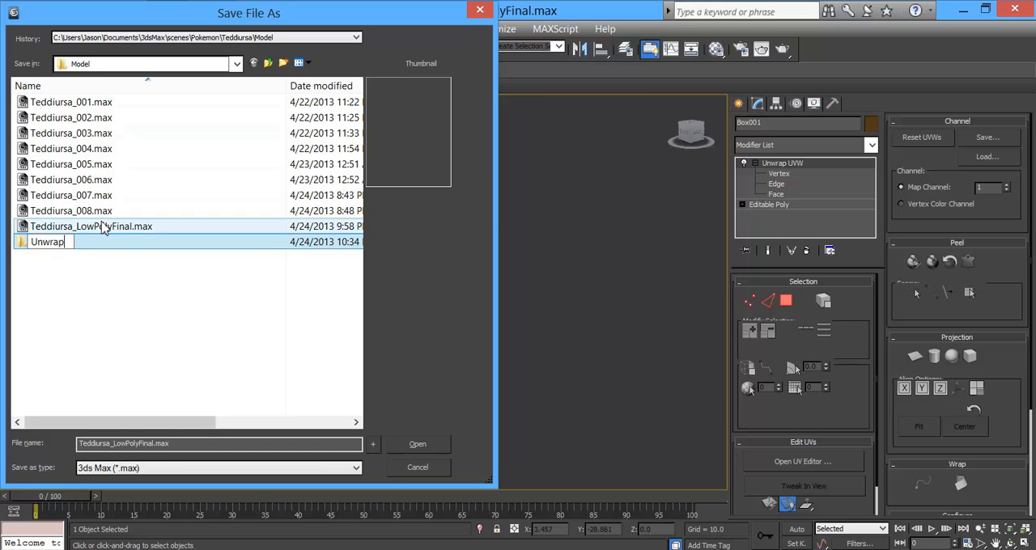
click(54, 268)
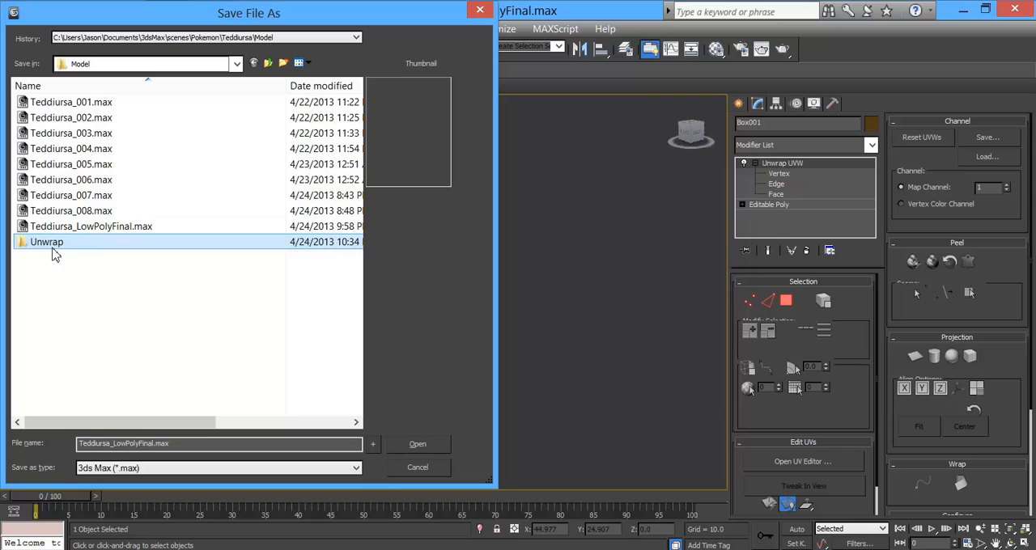
double_click(50, 246)
click(285, 64)
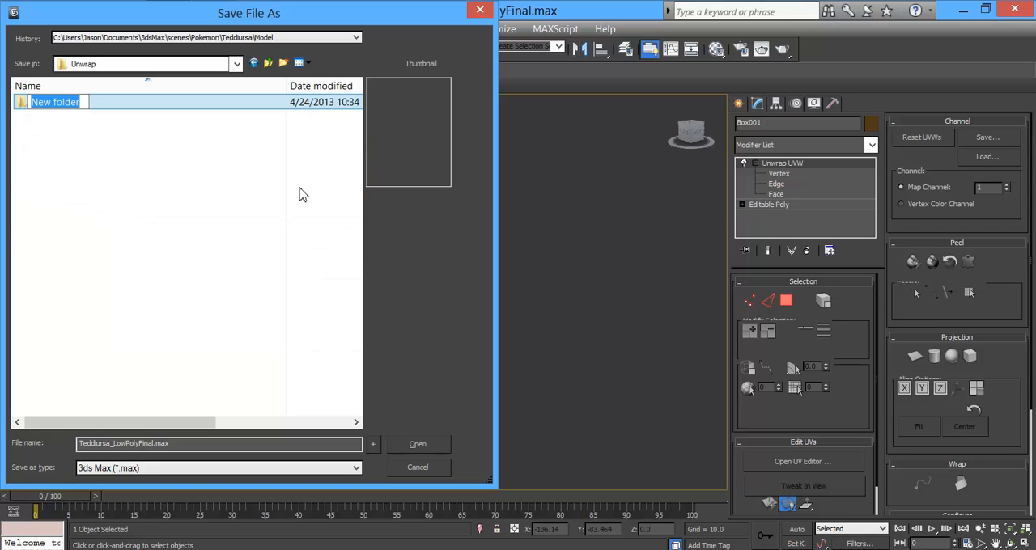
click(103, 217)
click(54, 107)
key(Delete)
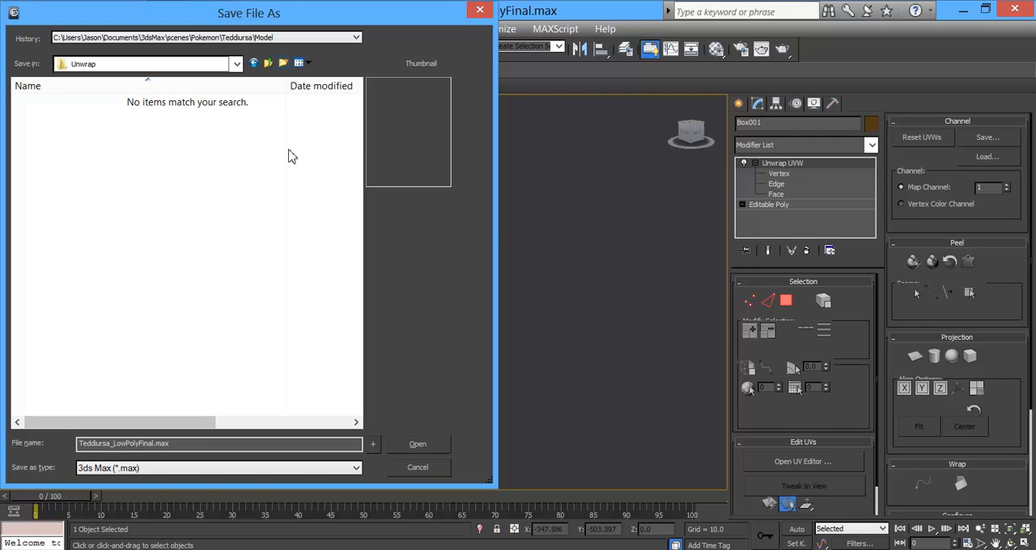
Step: Save the scene as Teddiursa_Unwrap_001 in the Unwrap folder
click(175, 449)
drag(174, 449, 121, 458)
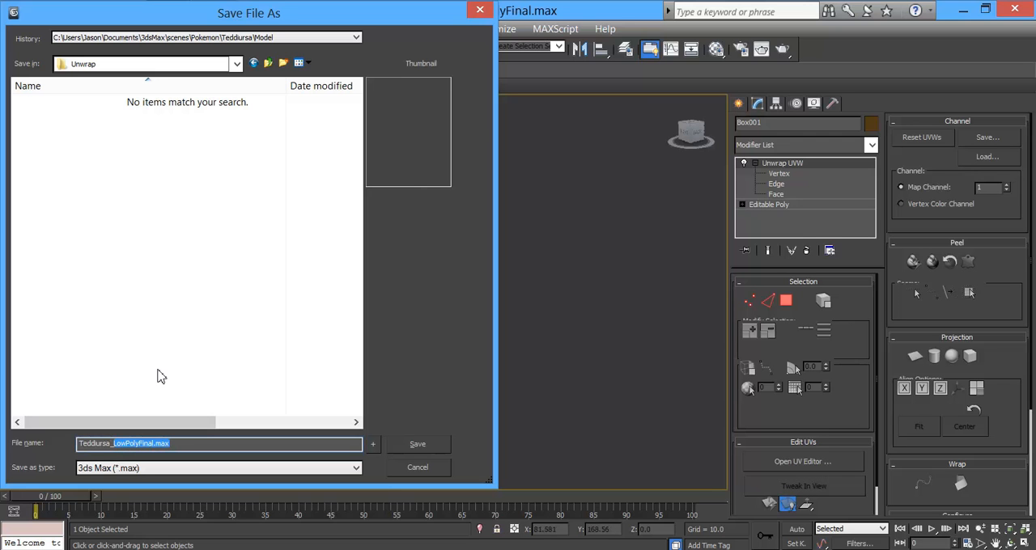
text(Unwrap_001)
click(417, 445)
Step: Convert the bear to Editable Poly to collapse its modifier stack
alt+middle_drag(277, 235, 373, 378)
alt+middle_drag(295, 309, 383, 322)
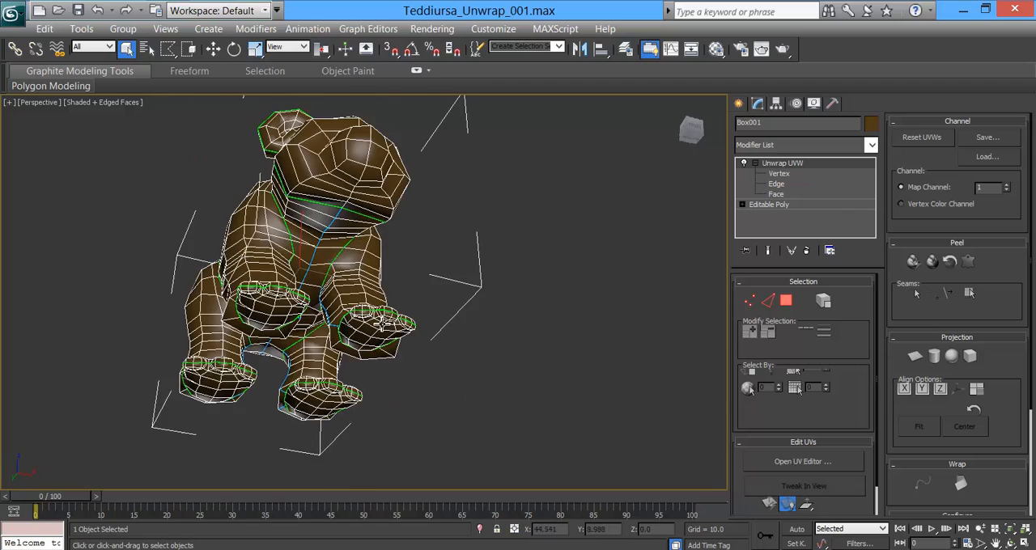
alt+middle_drag(295, 229, 428, 258)
scroll(424, 240, up, 3)
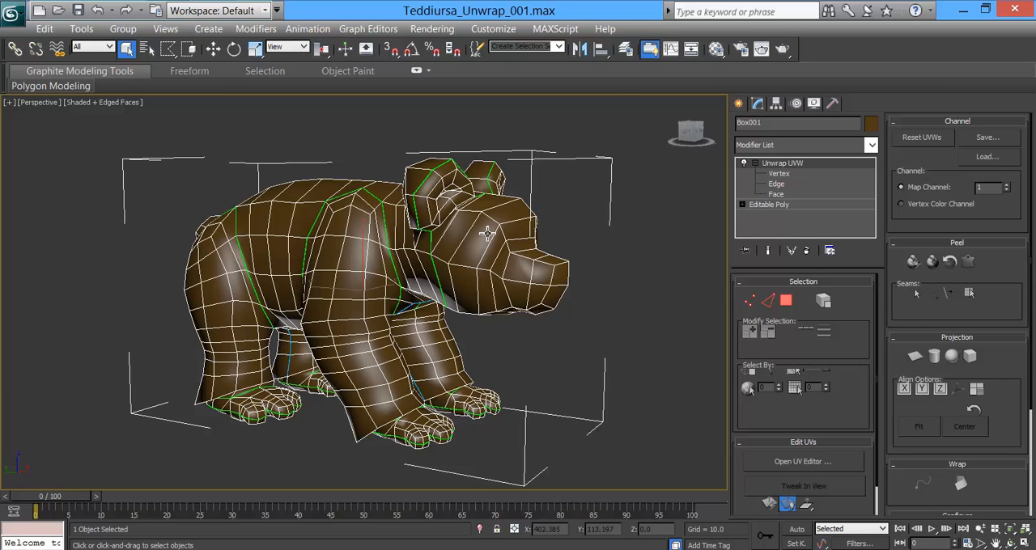
right_click(488, 233)
mouse_move(548, 377)
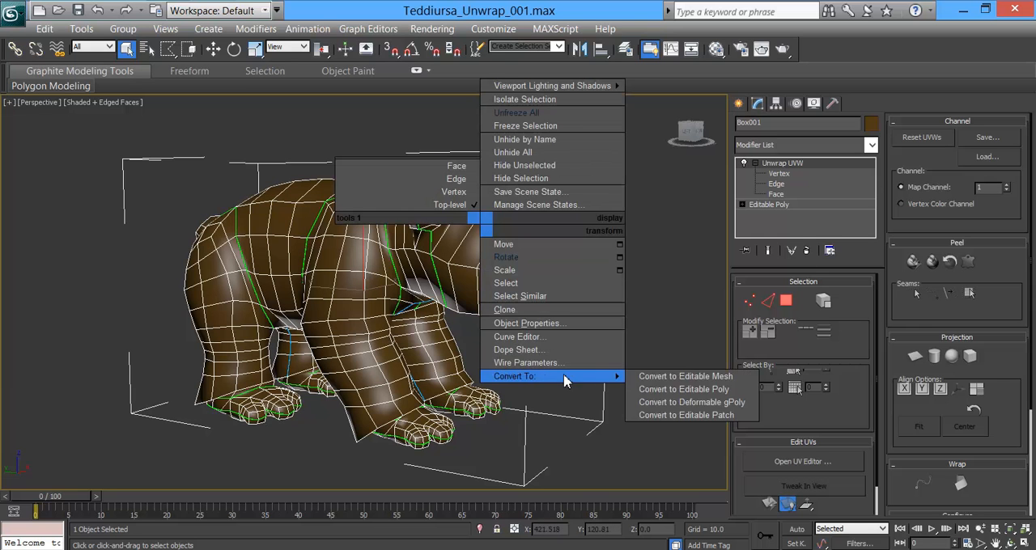
click(692, 390)
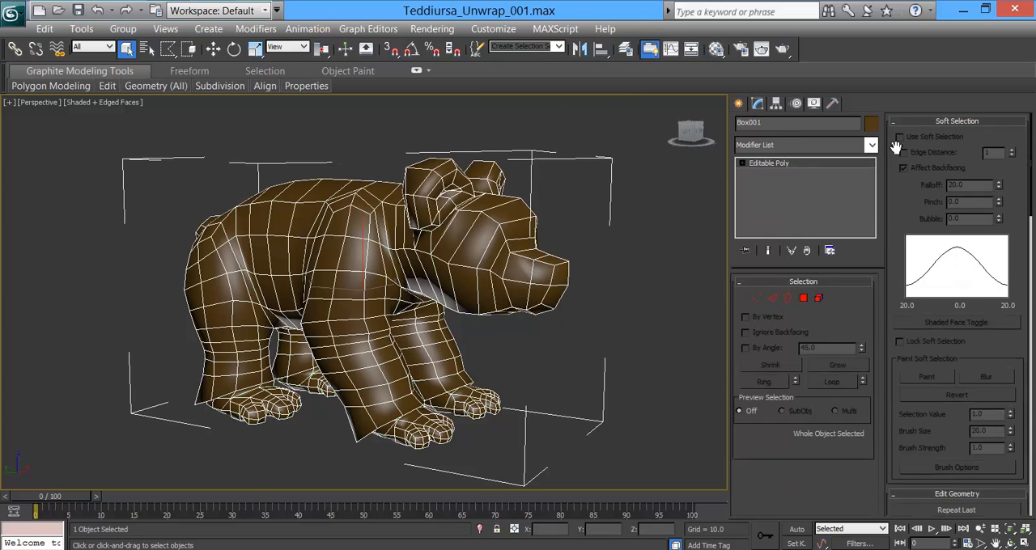
Step: Apply a fresh Unwrap UVW modifier to the collapsed bear
click(871, 145)
drag(873, 203, 878, 451)
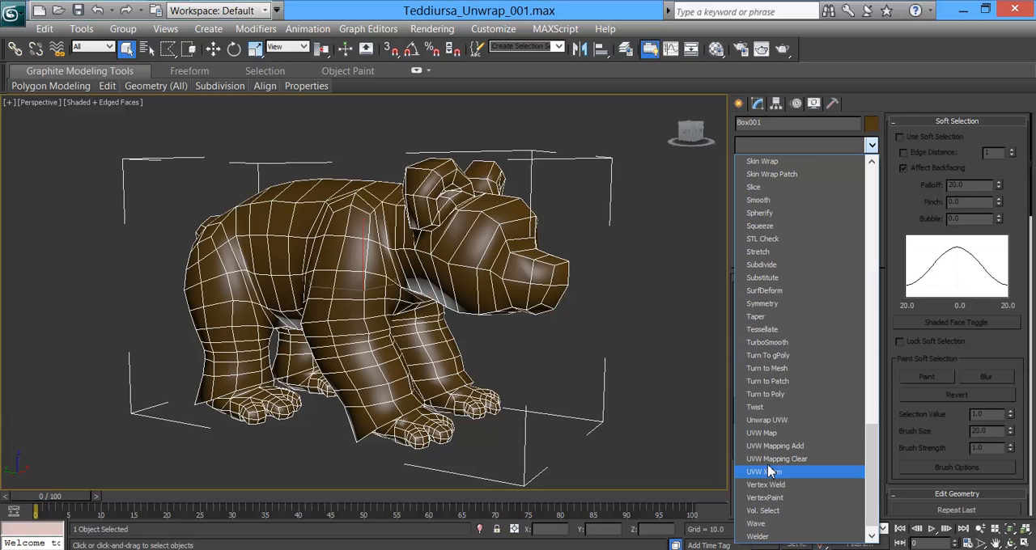
click(788, 420)
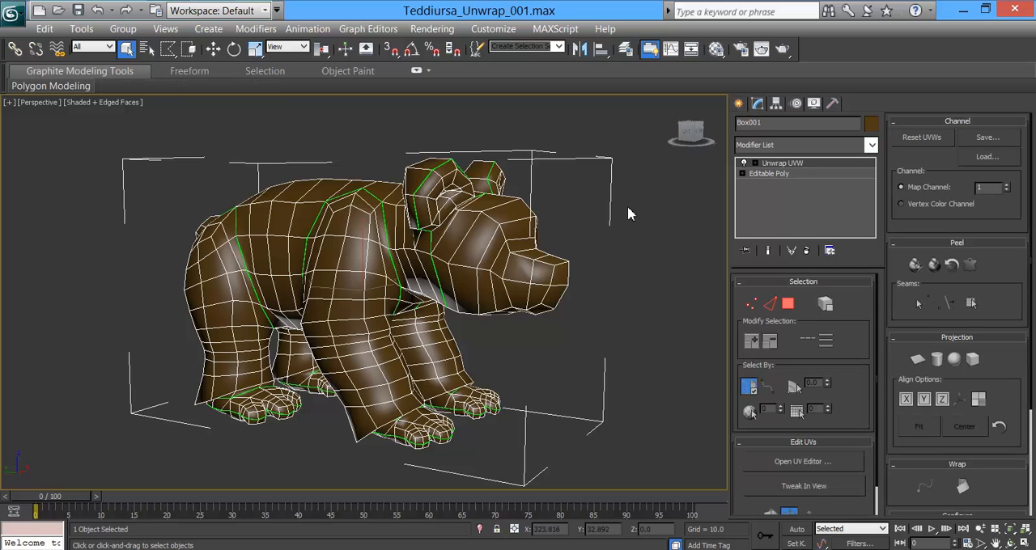
Step: Check the bear's UV shells in the UV editor, close it and examine the seams on the model from below and behind
click(804, 463)
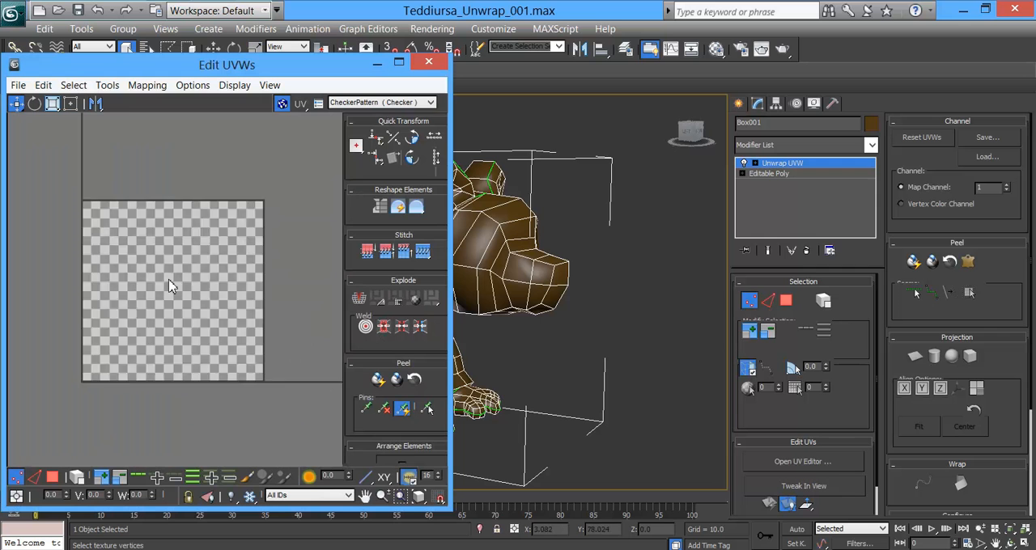
scroll(169, 279, down, 4)
middle_drag(203, 227, 261, 360)
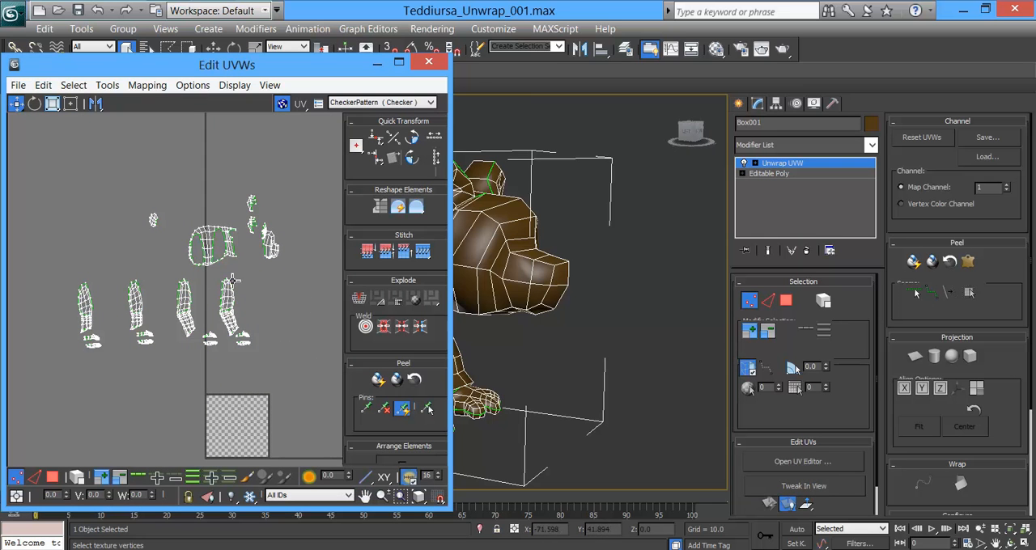
click(431, 63)
alt+middle_drag(449, 309, 372, 331)
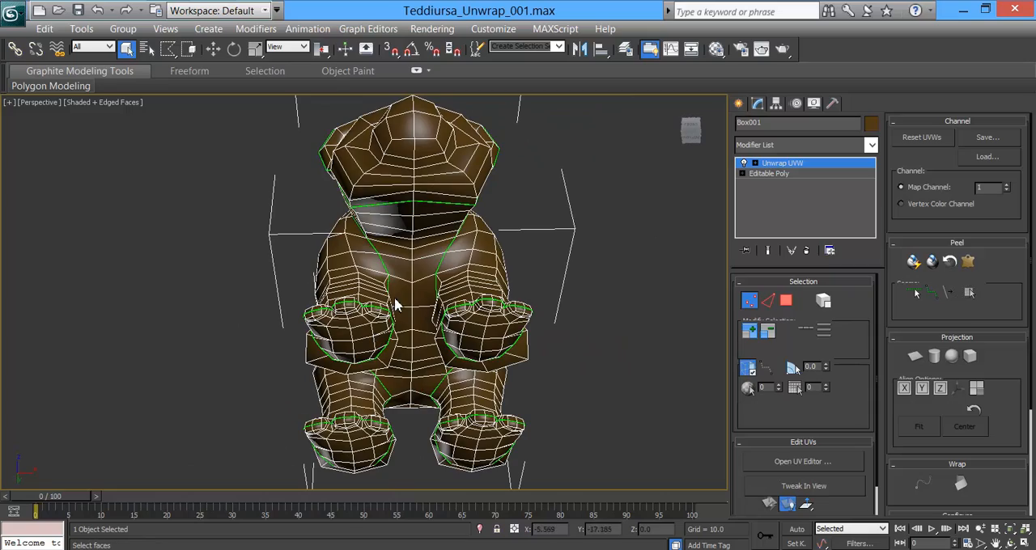
alt+middle_drag(402, 301, 567, 342)
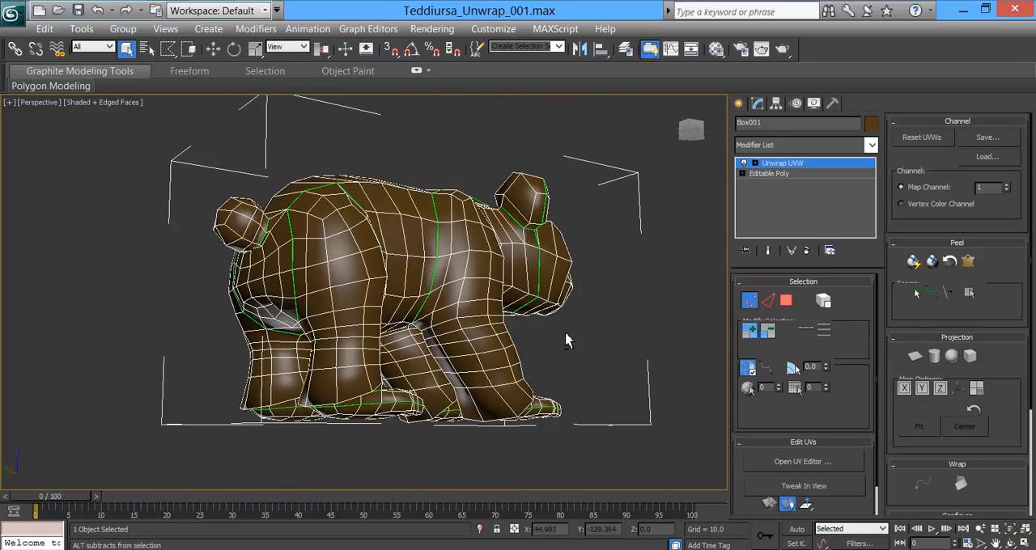
Step: Undo the new Unwrap UVW modifier and the Editable Poly conversion to bring back the original modifier stack
click(777, 167)
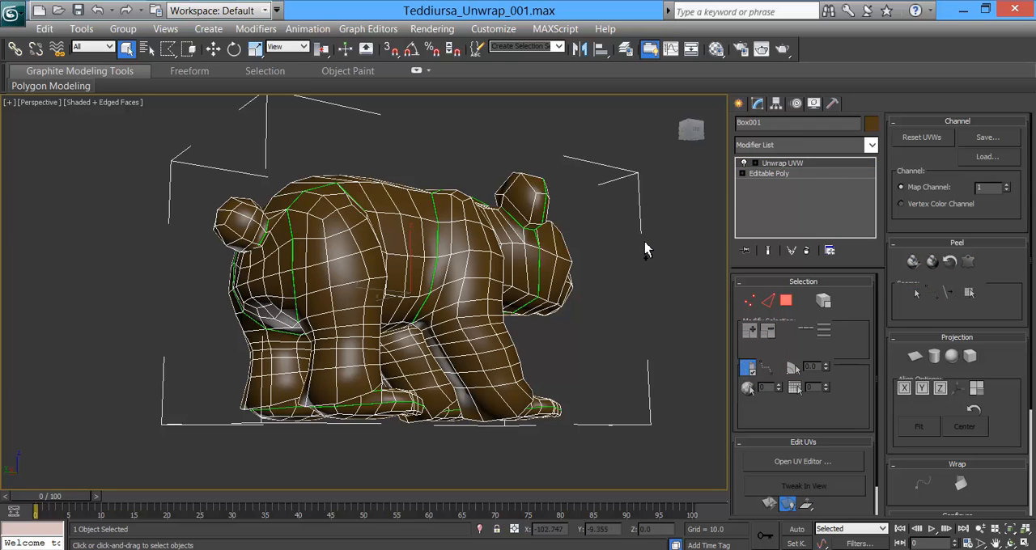
key(ctrl+z)
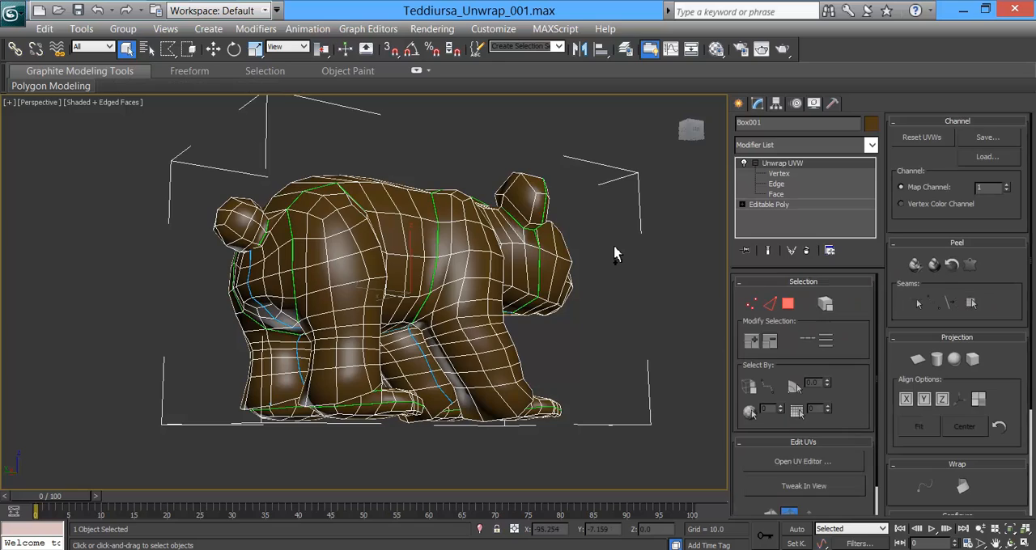
alt+middle_drag(446, 368, 361, 353)
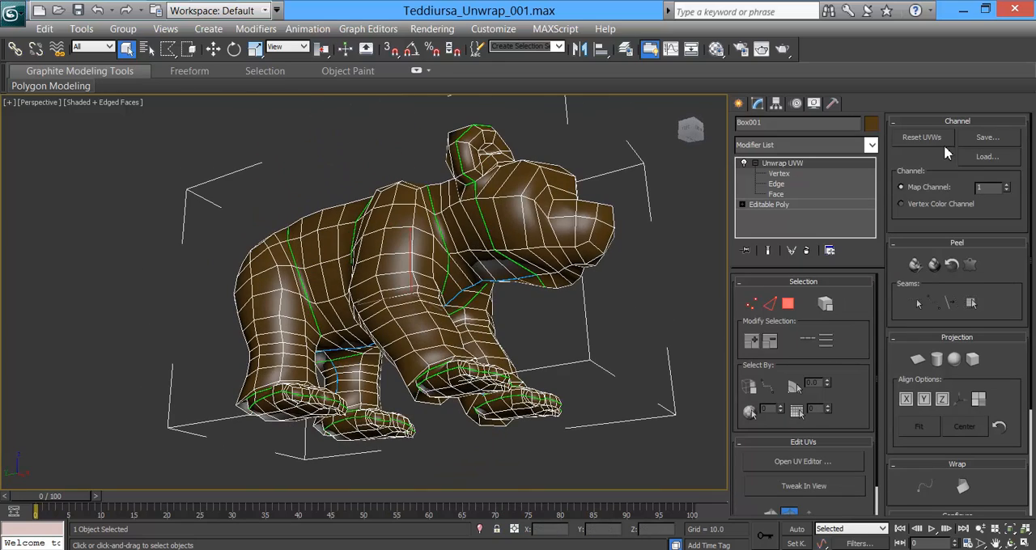
Step: Reopen the UV editor, select all UV vertices and examine the shell layout at full-screen size before restoring the editor's window size
click(821, 462)
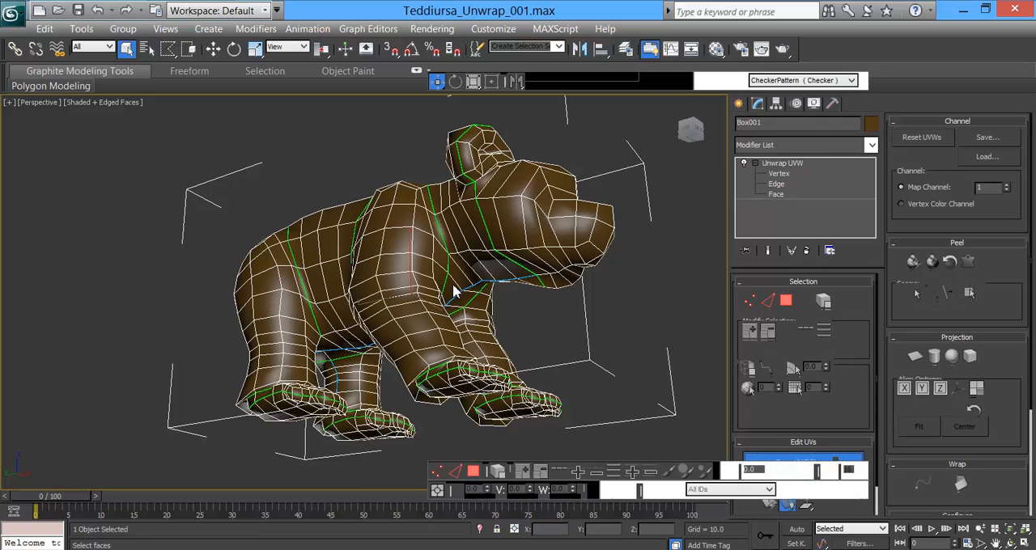
middle_drag(600, 272, 590, 253)
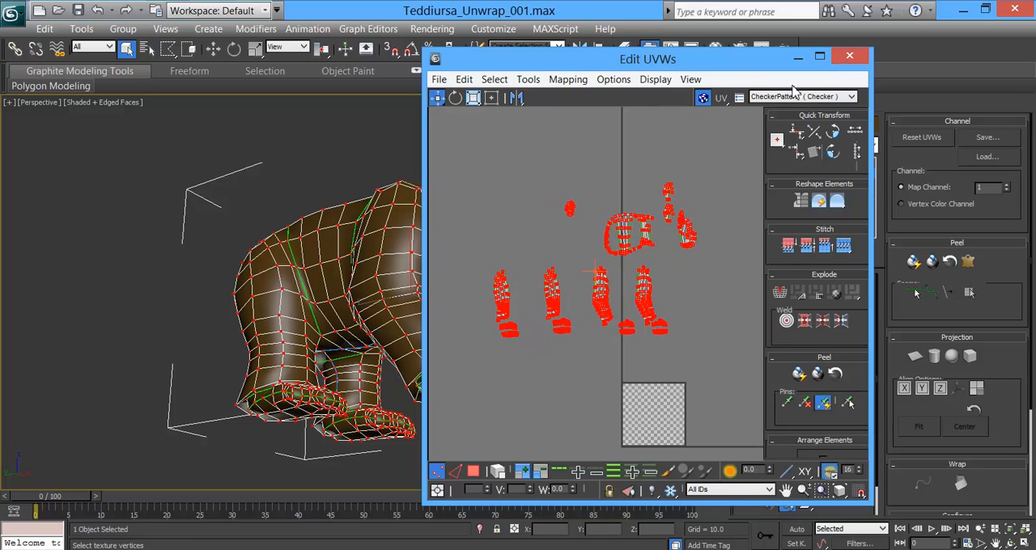
click(820, 56)
scroll(613, 289, up, 5)
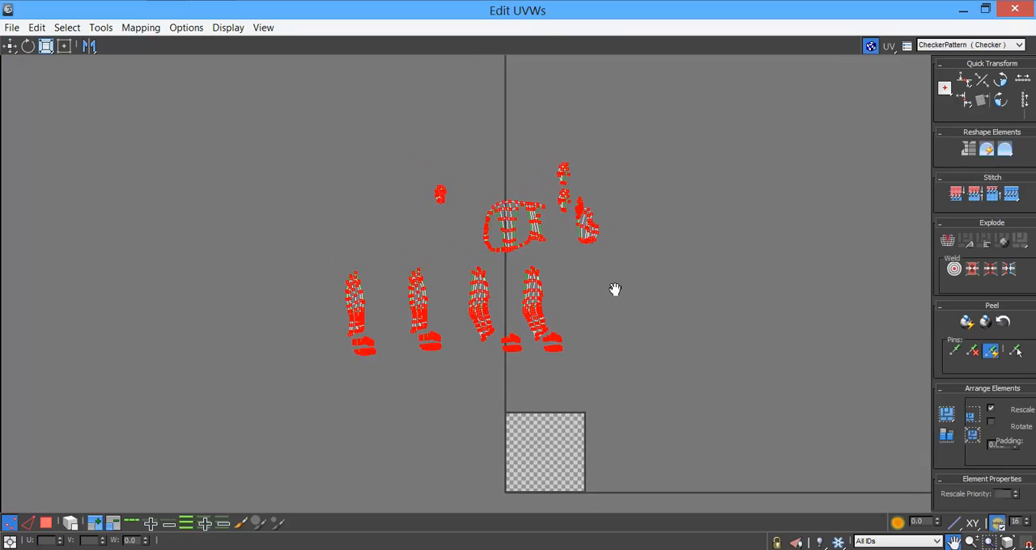
scroll(612, 289, up, 3)
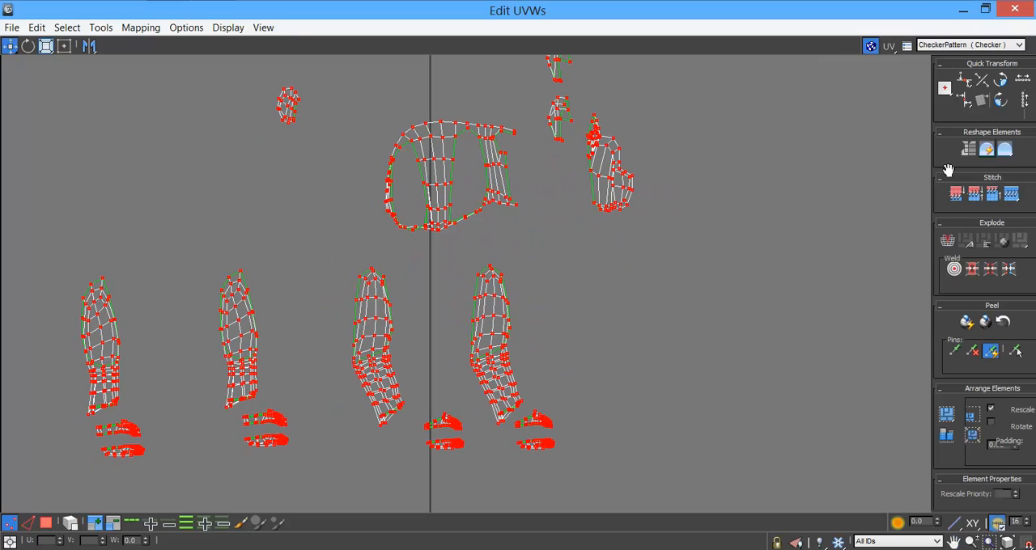
click(986, 10)
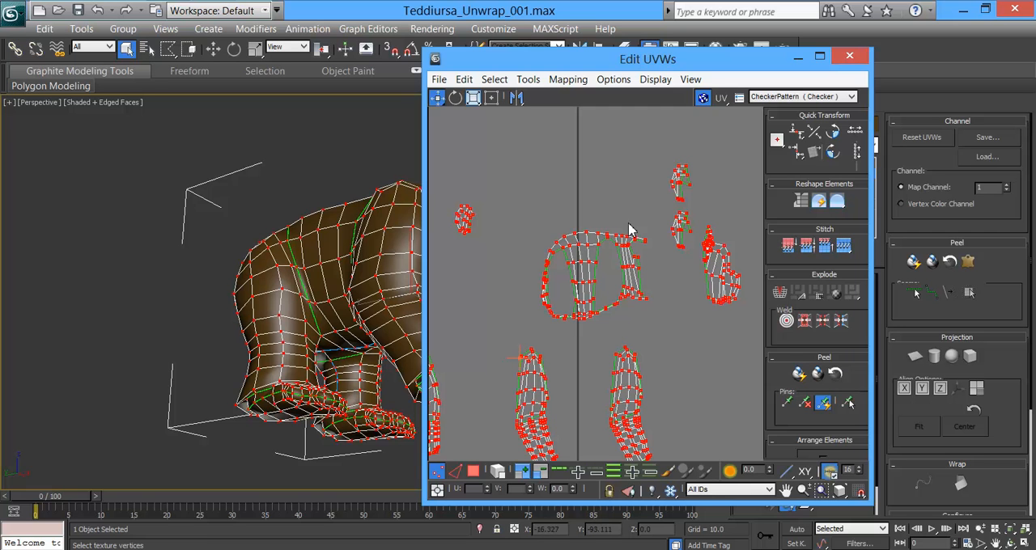
Step: Switch to face selection and select the torso shell in the UV editor, keeping the model in view
drag(770, 61, 608, 58)
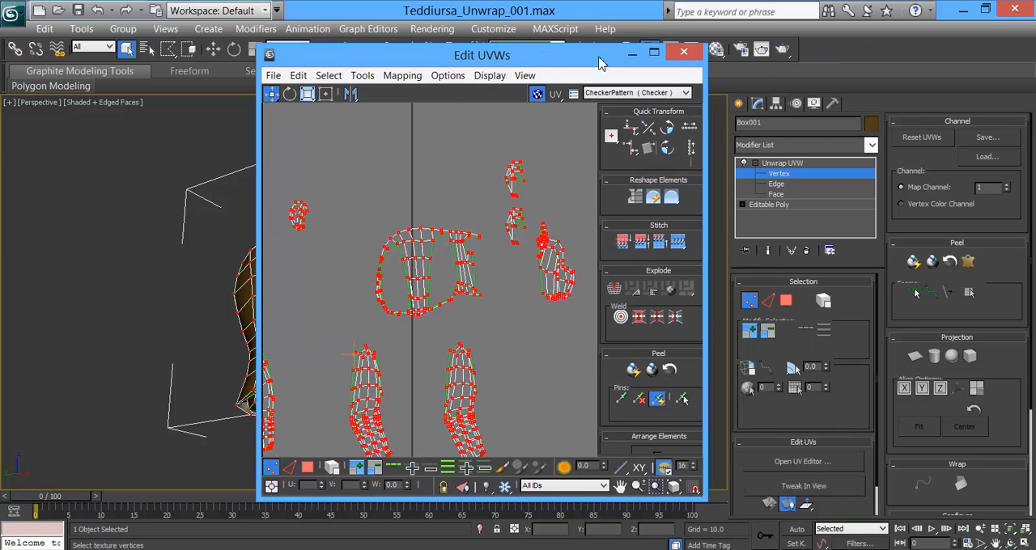
click(783, 195)
middle_drag(485, 298, 466, 274)
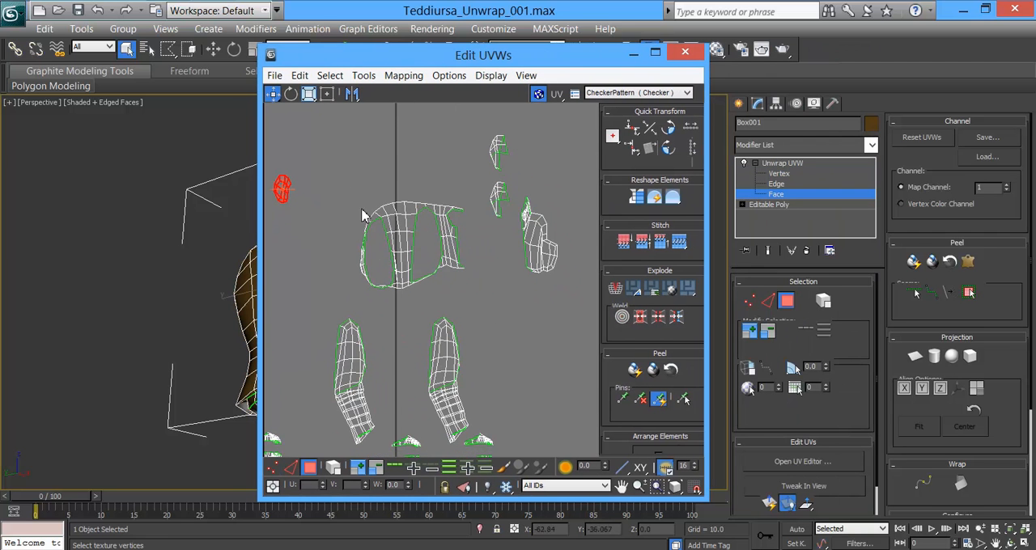
drag(447, 257, 471, 295)
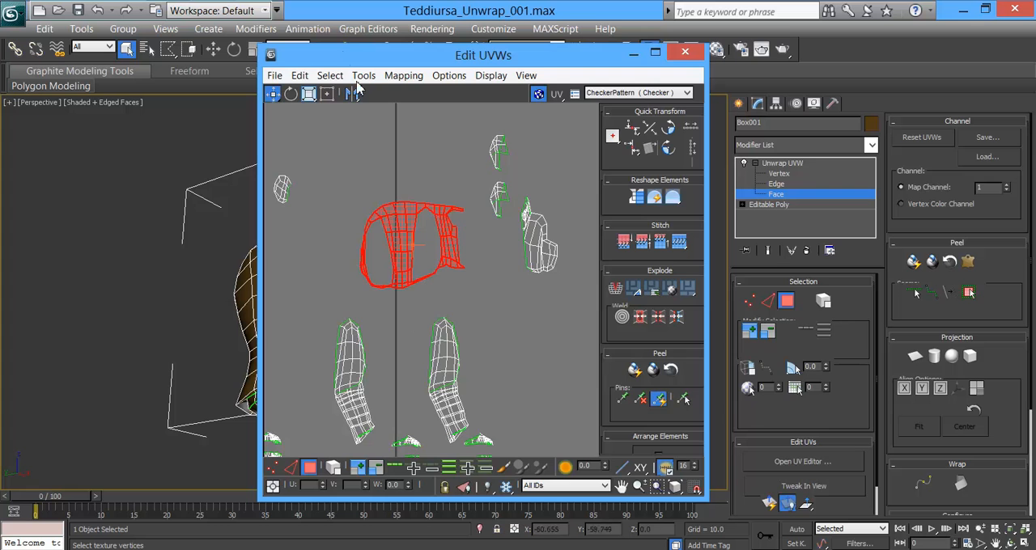
drag(356, 61, 505, 62)
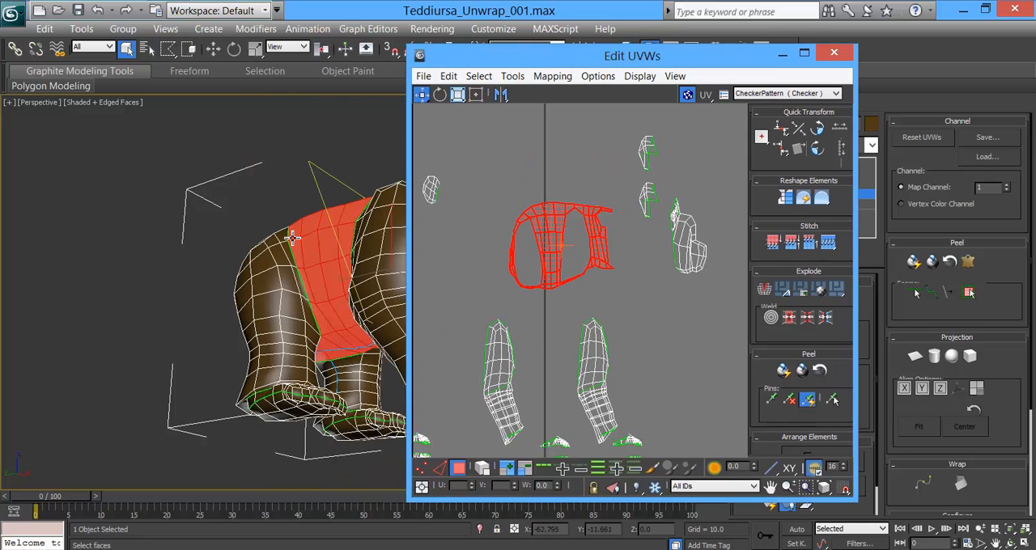
middle_drag(204, 199, 217, 215)
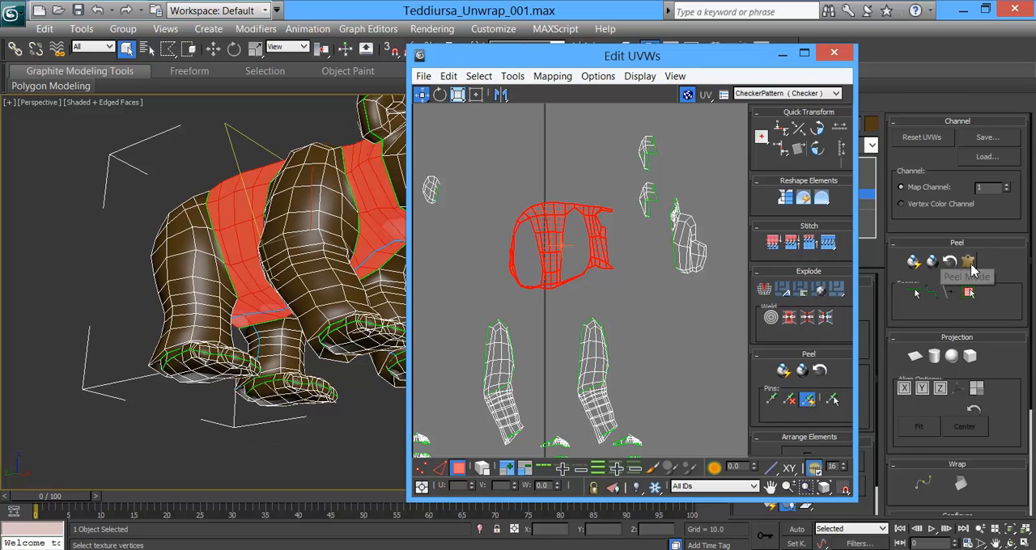
Step: Apply a cylindrical projection to the selected torso faces
drag(1009, 398, 1008, 221)
drag(1005, 286, 1032, 366)
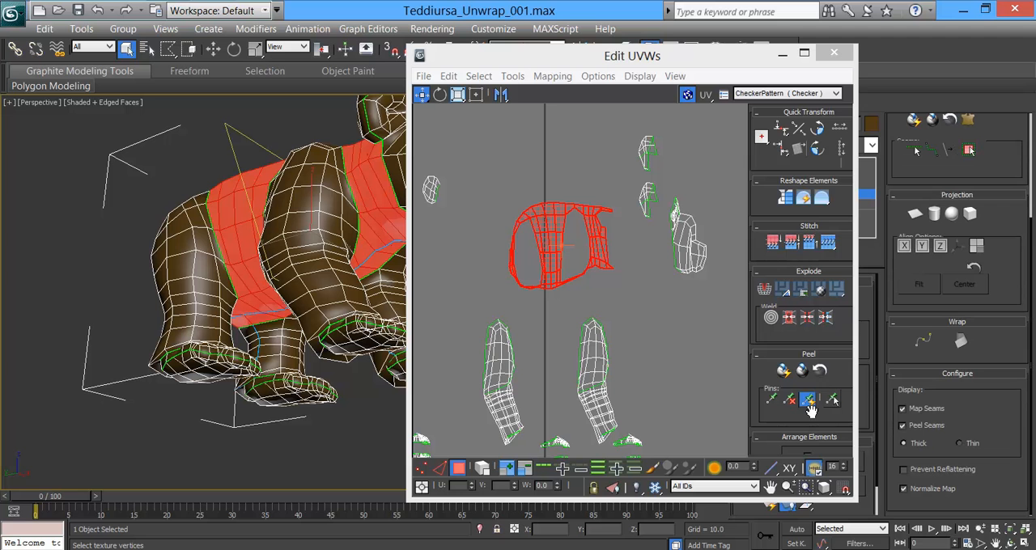
click(934, 213)
middle_drag(105, 280, 108, 276)
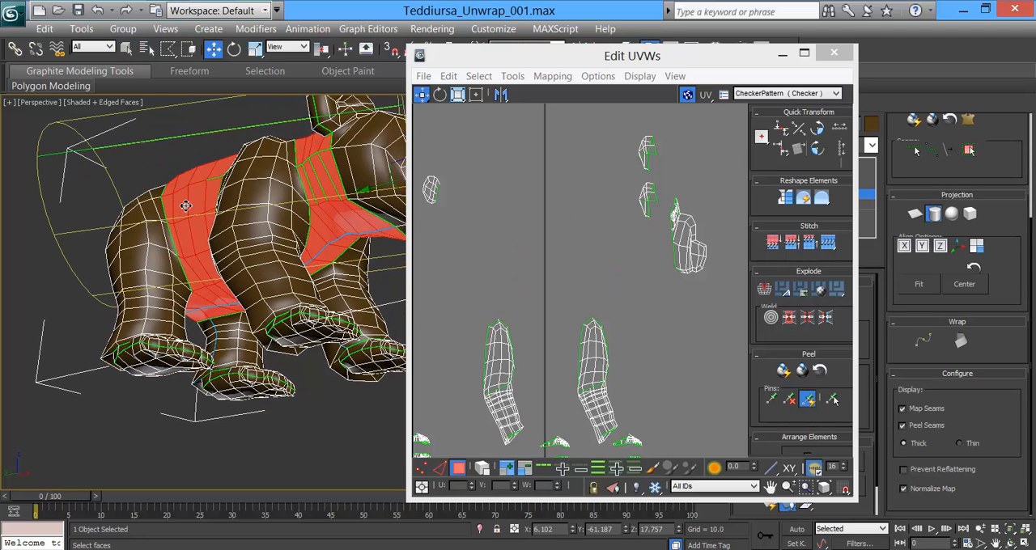
alt+middle_drag(194, 217, 159, 240)
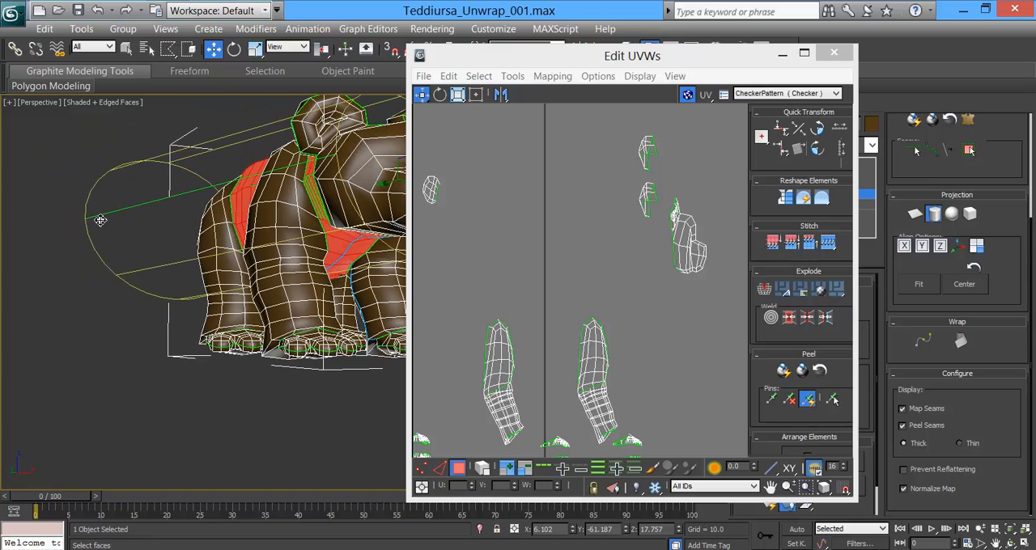
Step: Activate rotation and align the torso's cylindrical projection to the Y axis
click(234, 48)
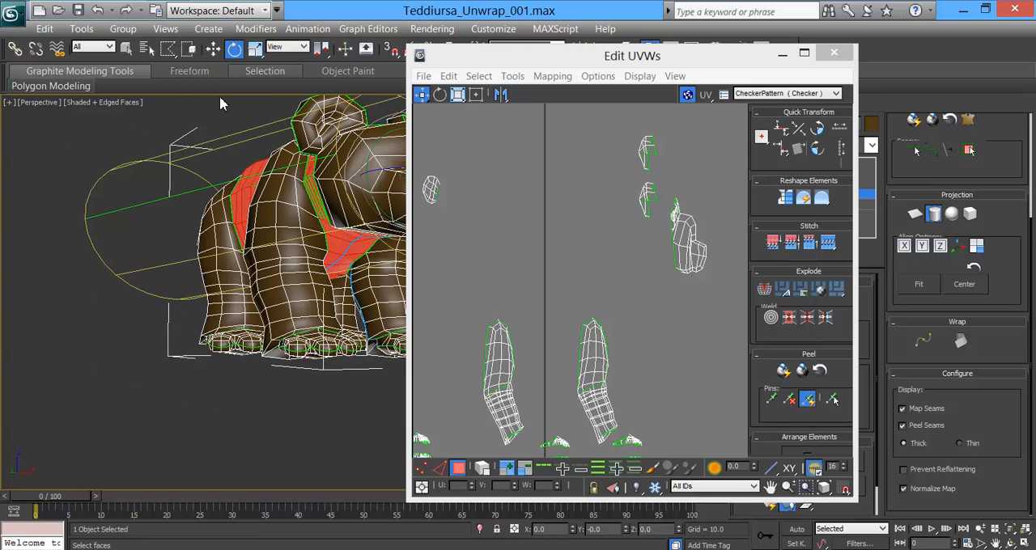
middle_drag(367, 256, 240, 199)
middle_drag(565, 218, 554, 34)
middle_drag(598, 343, 567, 147)
middle_drag(573, 183, 586, 208)
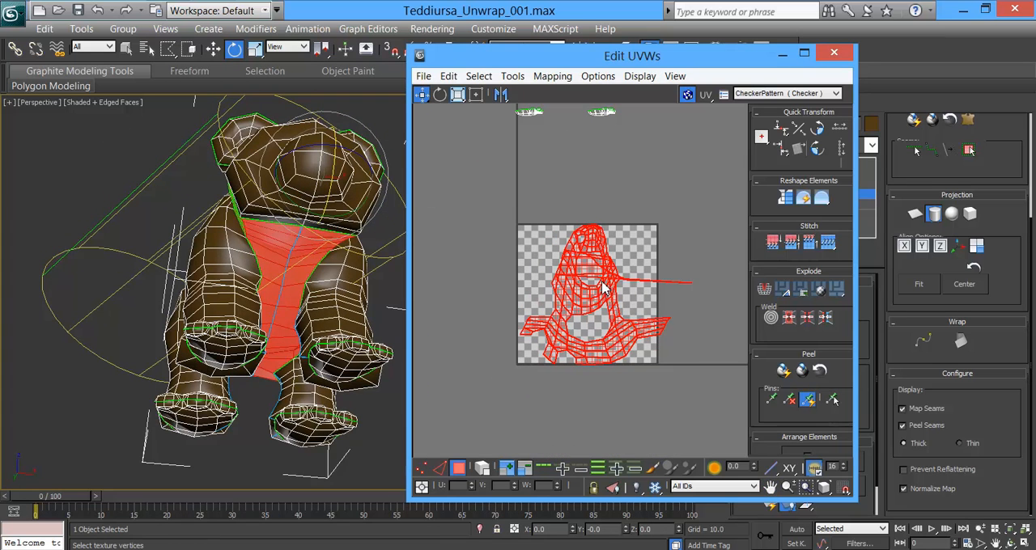
click(921, 247)
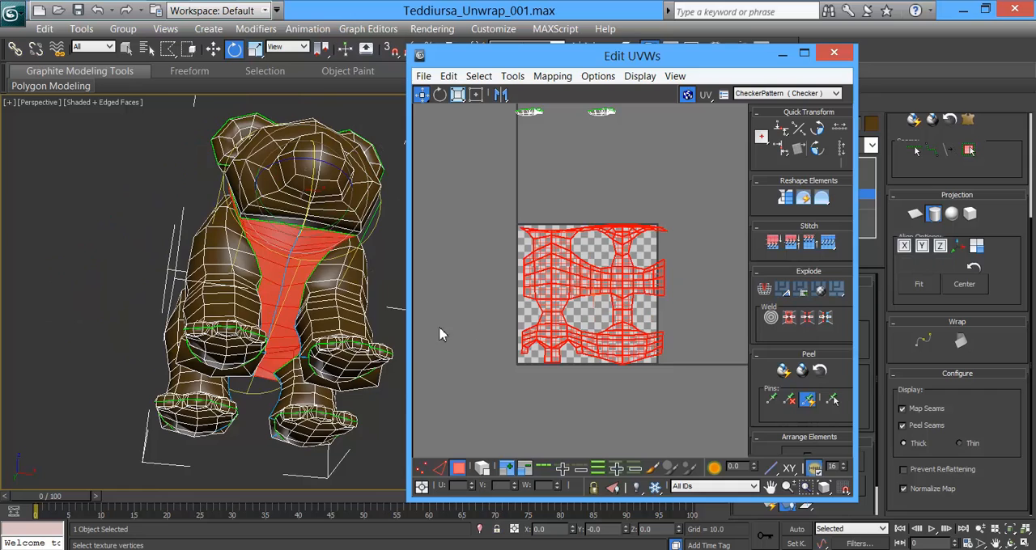
Step: Examine how the projection cylinder and its seam sit around the torso from below, the side and above
scroll(341, 275, up, 3)
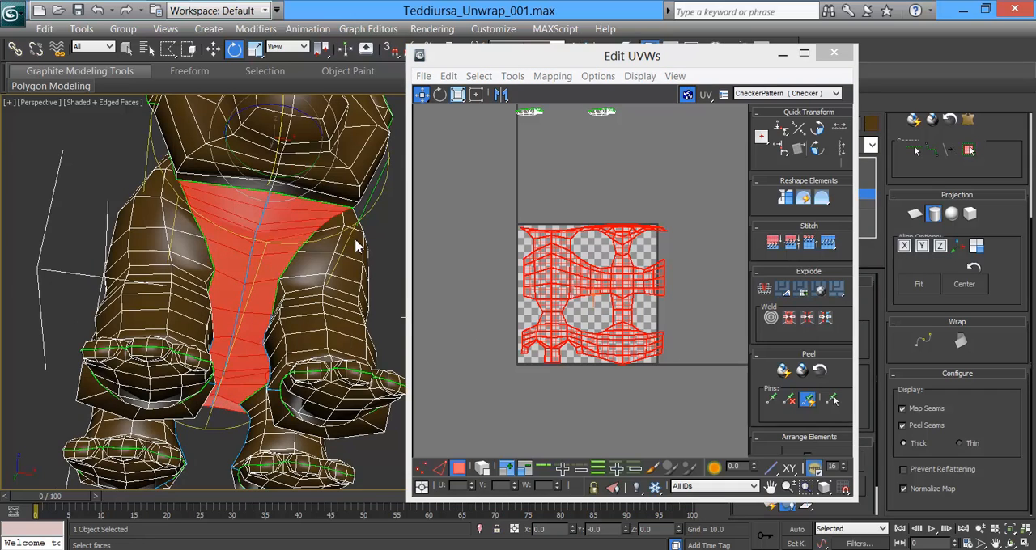
alt+middle_drag(341, 275, 317, 279)
middle_drag(302, 322, 306, 332)
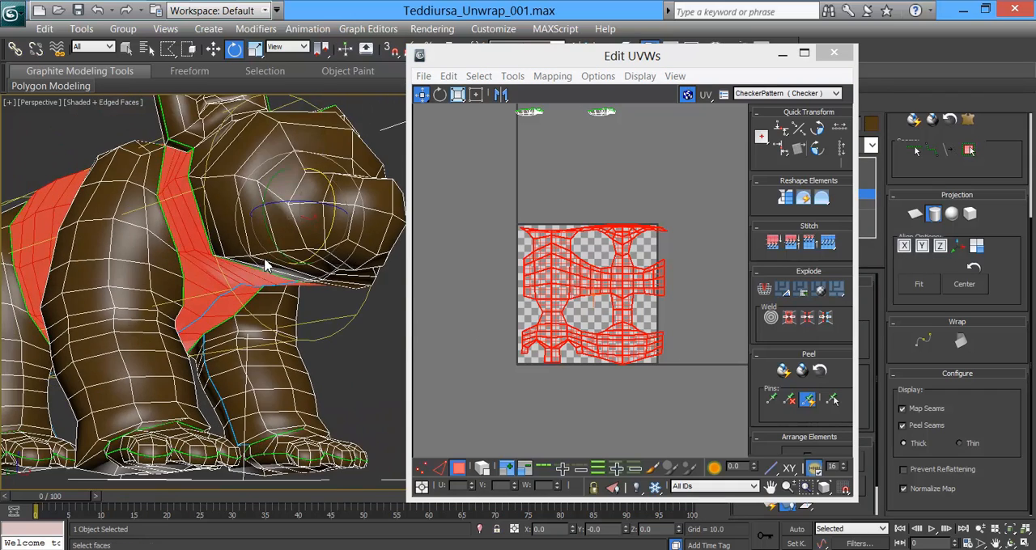
alt+middle_drag(328, 287, 194, 302)
alt+middle_drag(380, 267, 299, 238)
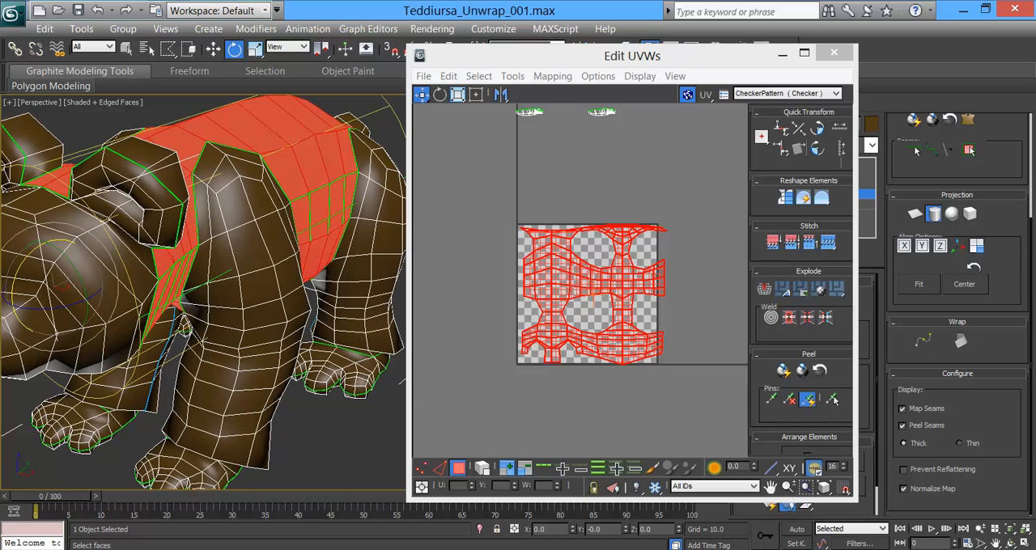
middle_drag(129, 268, 154, 267)
drag(98, 258, 110, 276)
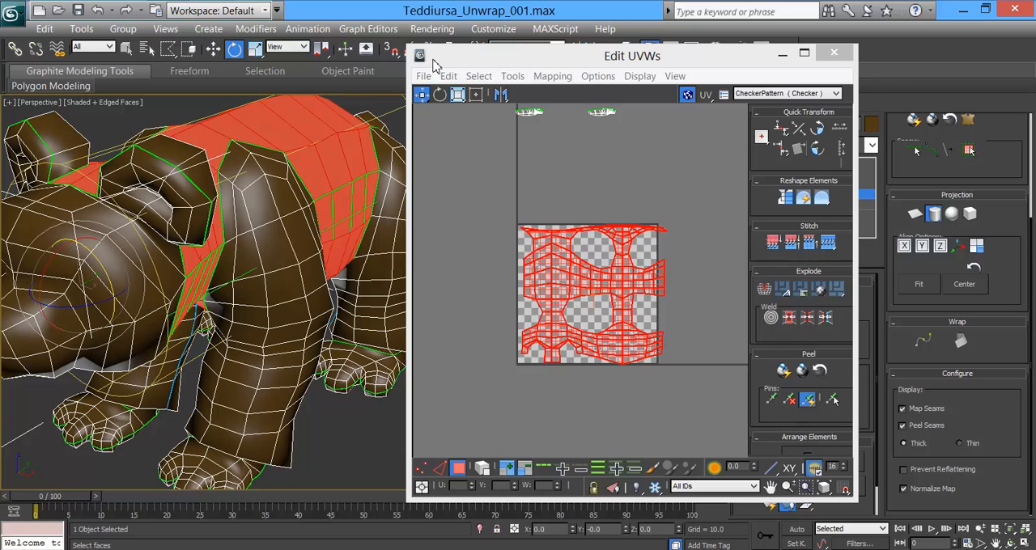
Step: Turn on angle snap and rotate the projection cylinder so the torso's UV layout is symmetrical within the UV square
drag(429, 56, 467, 88)
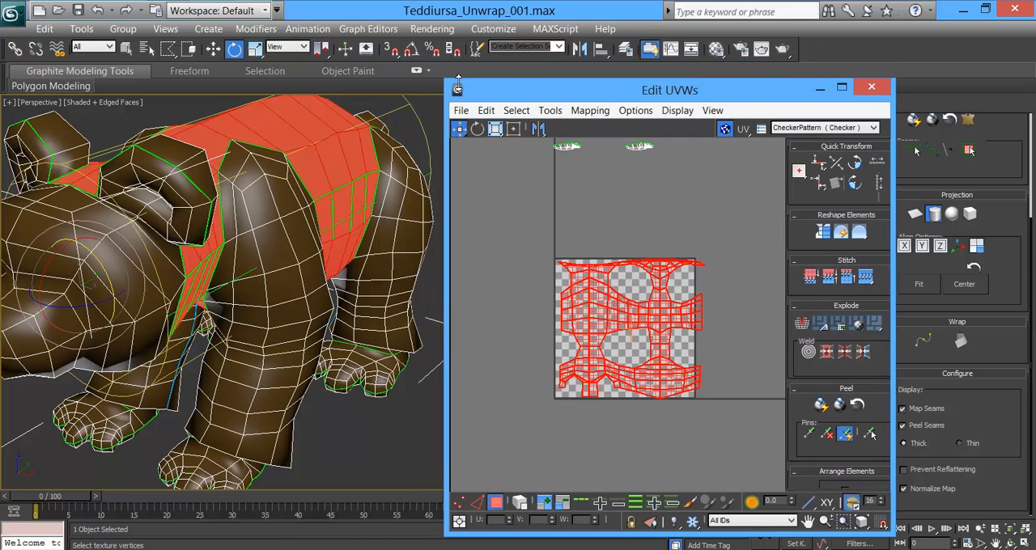
click(411, 51)
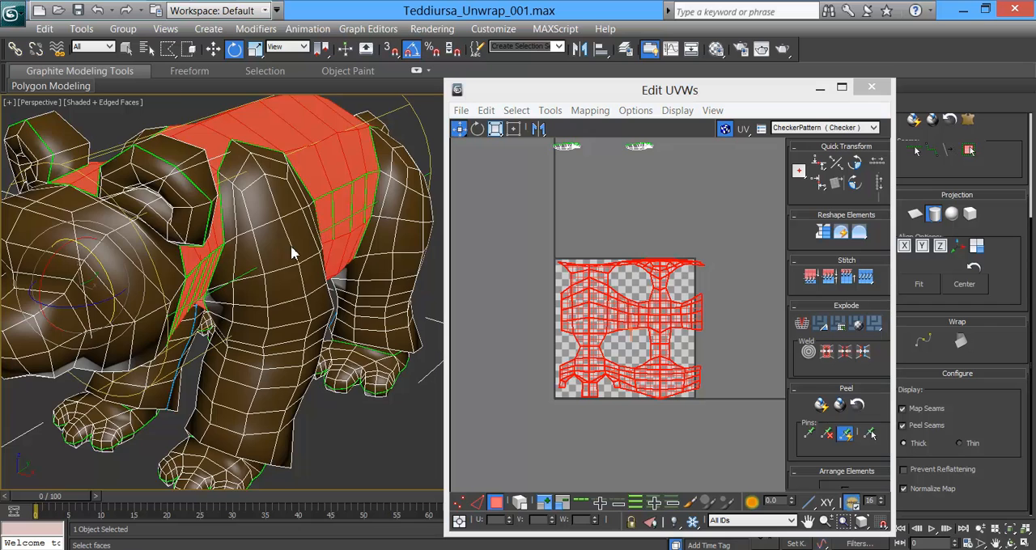
alt+middle_drag(293, 267, 299, 257)
click(871, 435)
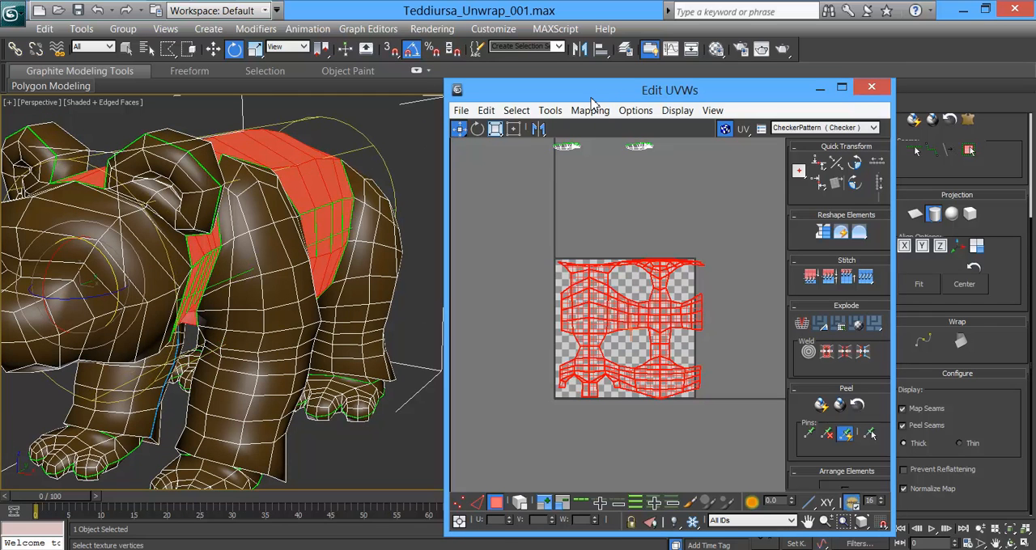
drag(591, 91, 598, 58)
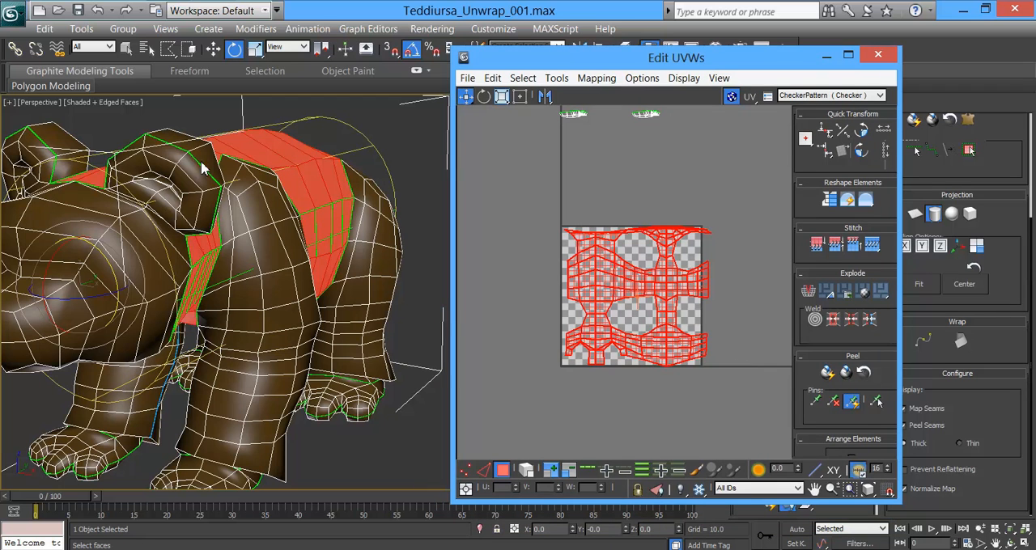
drag(103, 247, 142, 380)
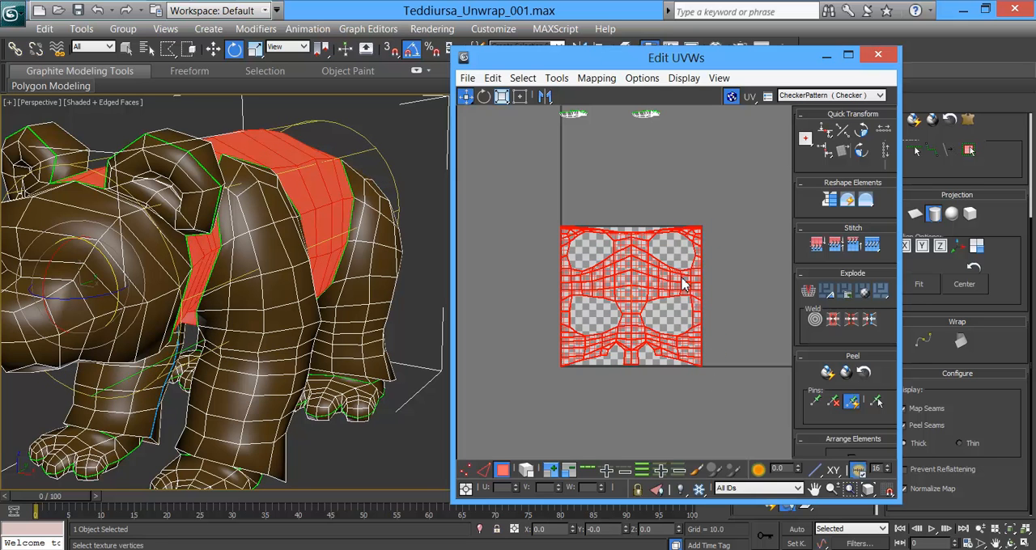
Step: Check the torso's projected UV layout against the chest and neck of the model and finish the cylindrical projection
scroll(636, 370, up, 5)
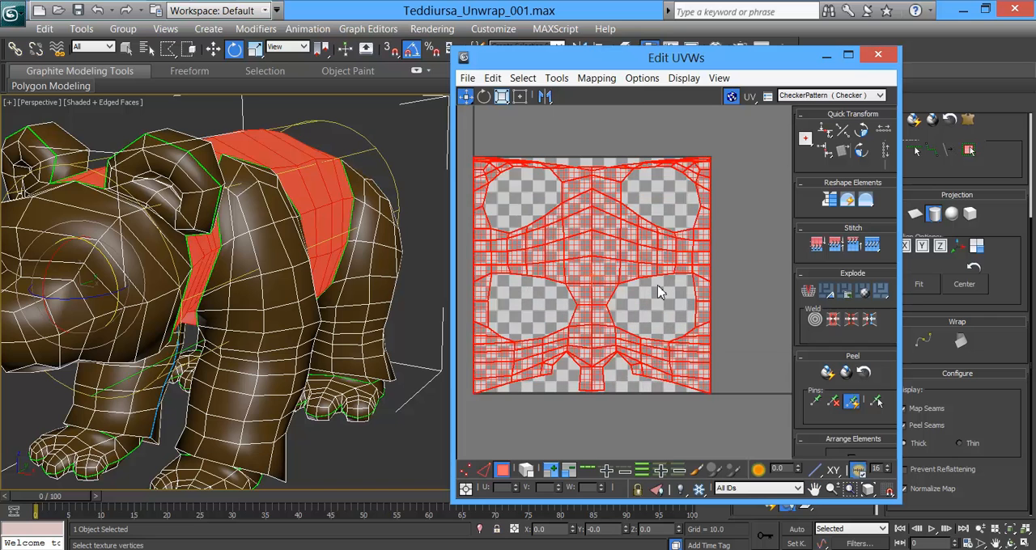
scroll(658, 291, down, 2)
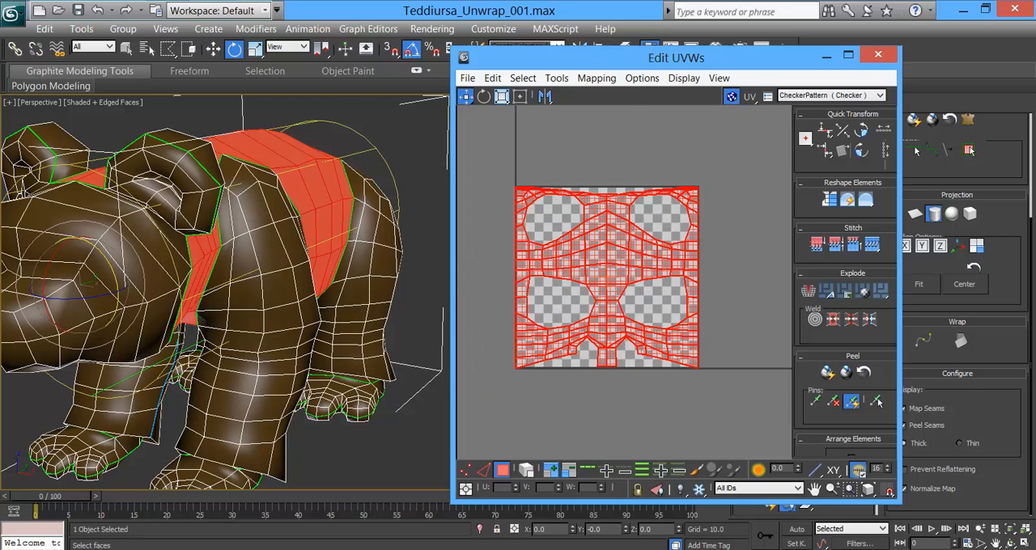
alt+middle_drag(112, 208, 619, 236)
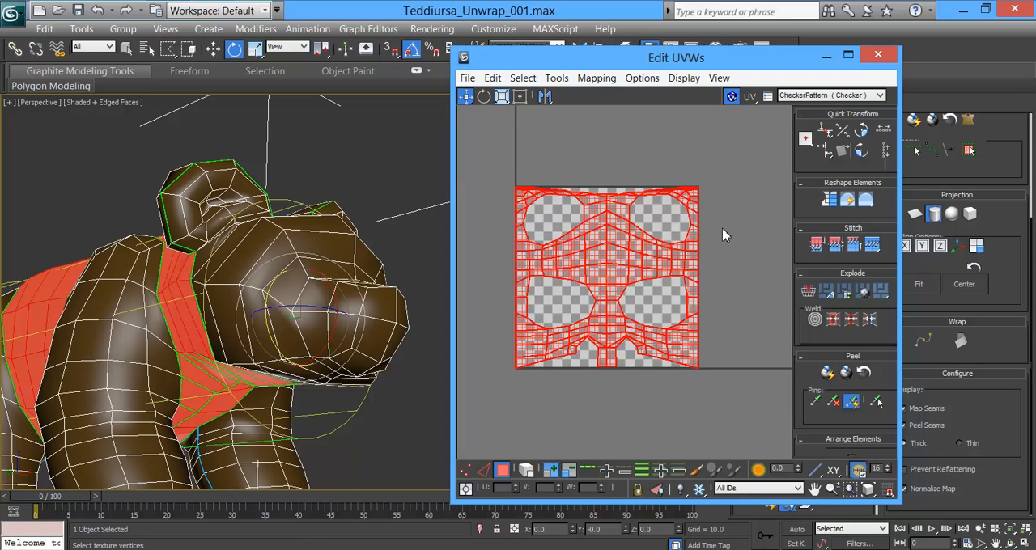
scroll(690, 240, up, 6)
middle_drag(664, 216, 631, 260)
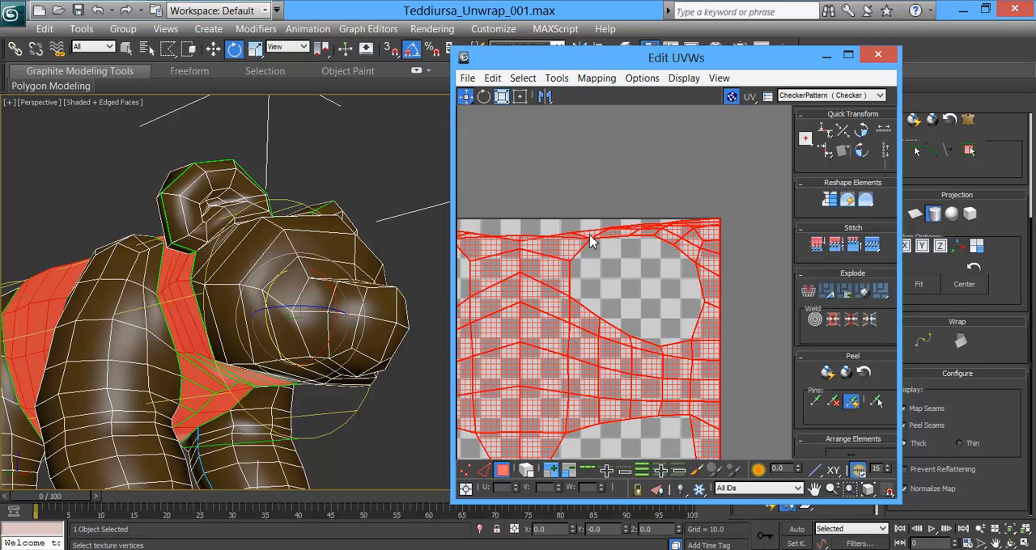
scroll(634, 287, down, 3)
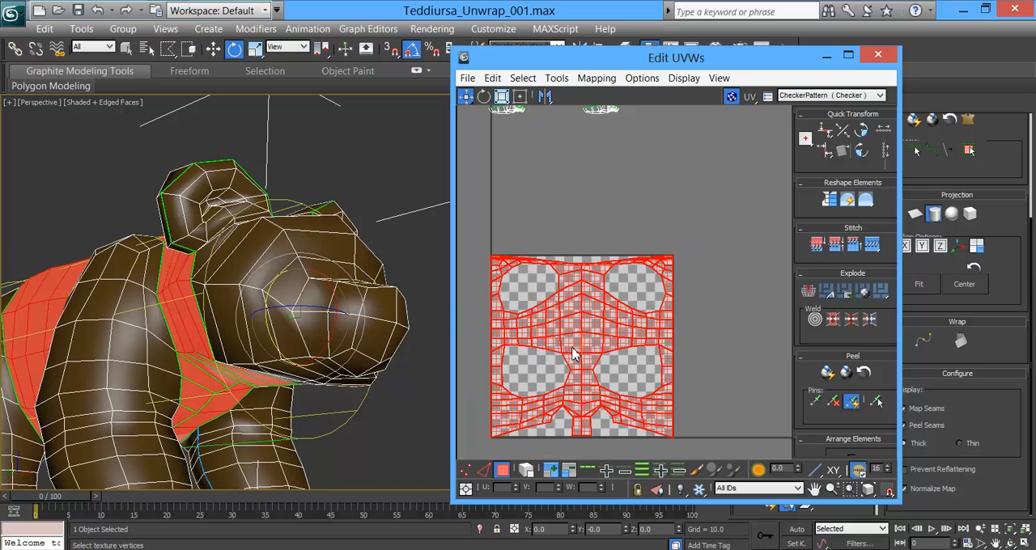
scroll(632, 301, down, 2)
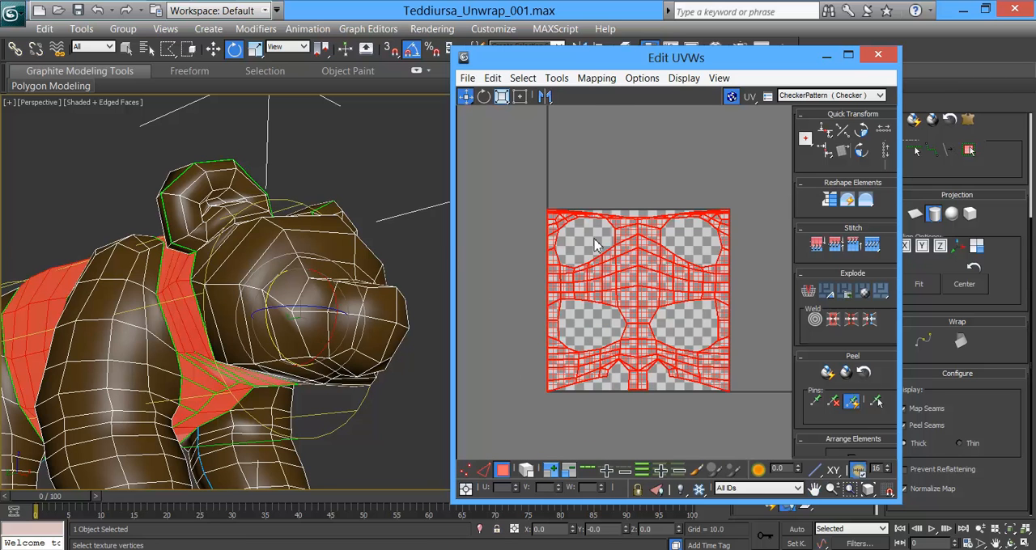
click(934, 214)
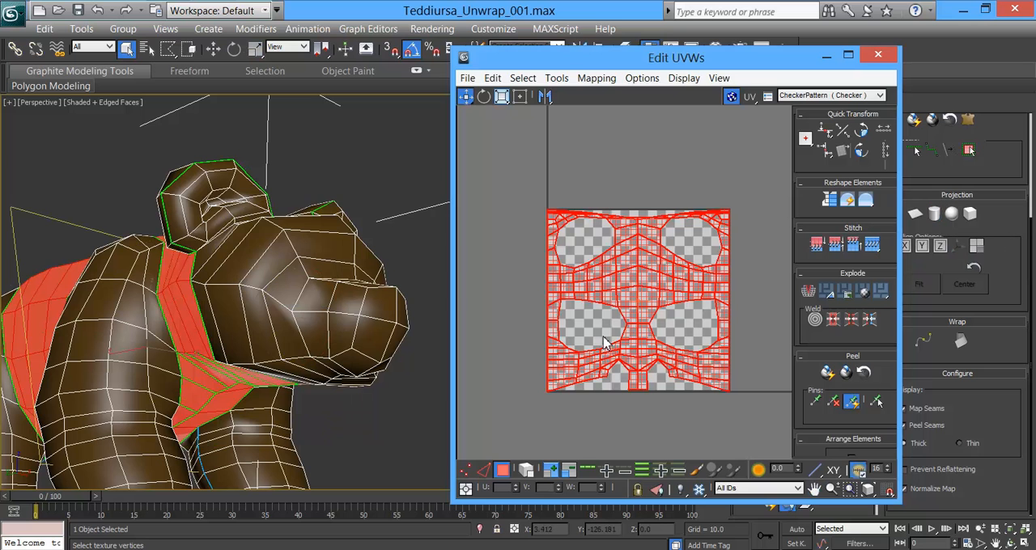
Step: Open the Relax Tool for the torso shell and set its method to Relax By Face Angles
click(567, 79)
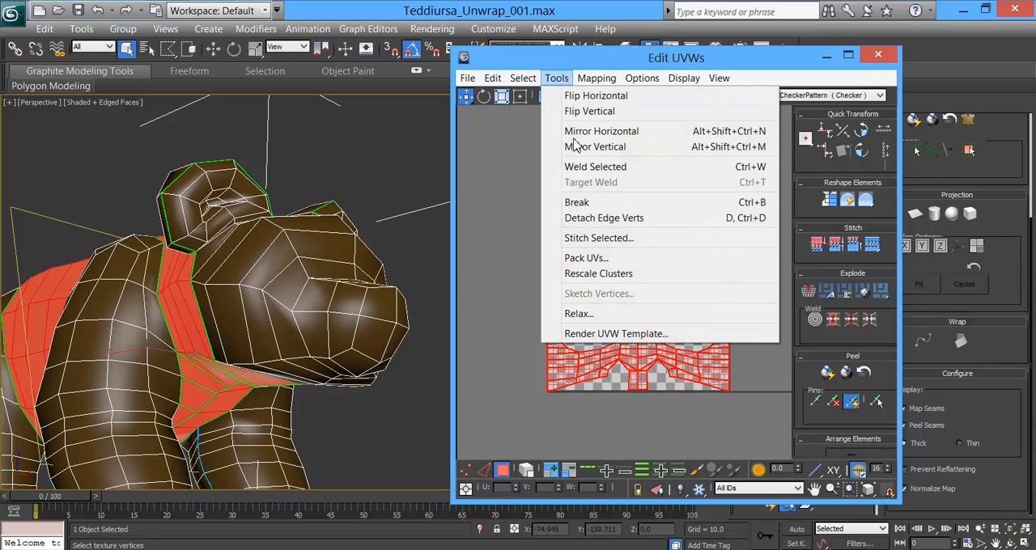
click(579, 313)
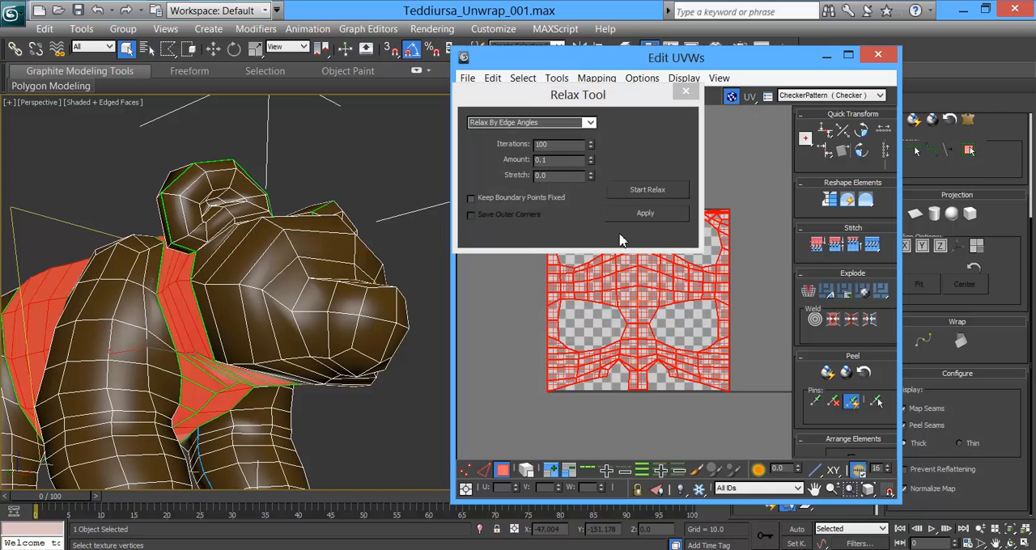
drag(612, 96, 413, 203)
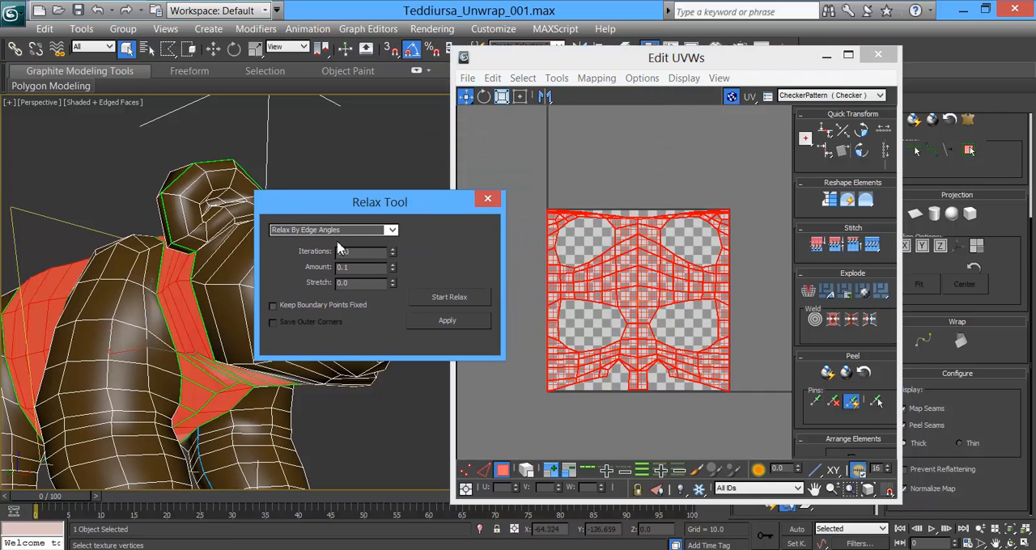
click(392, 231)
click(375, 242)
click(585, 293)
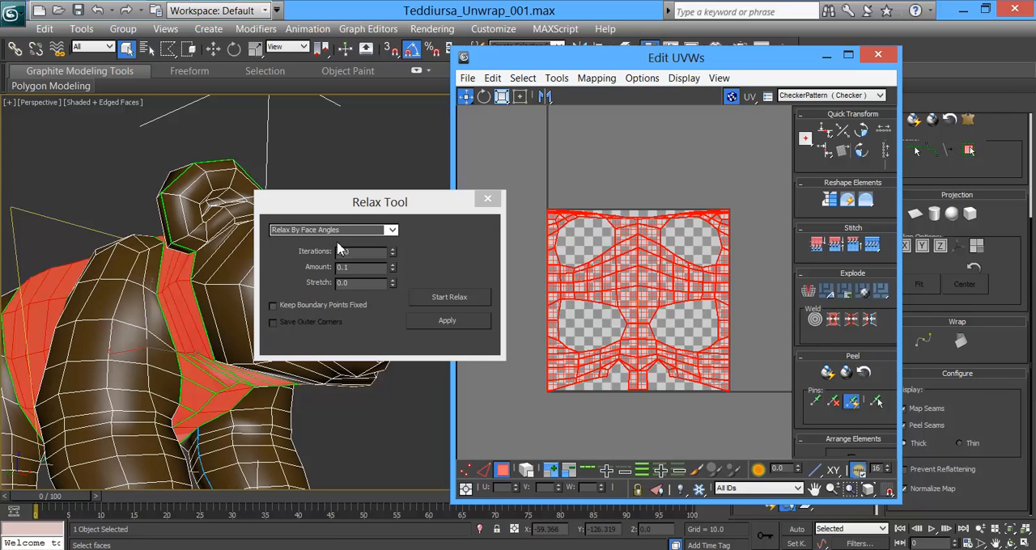
Step: Try relaxing the torso shell by face angles and undo the relaxation
click(449, 297)
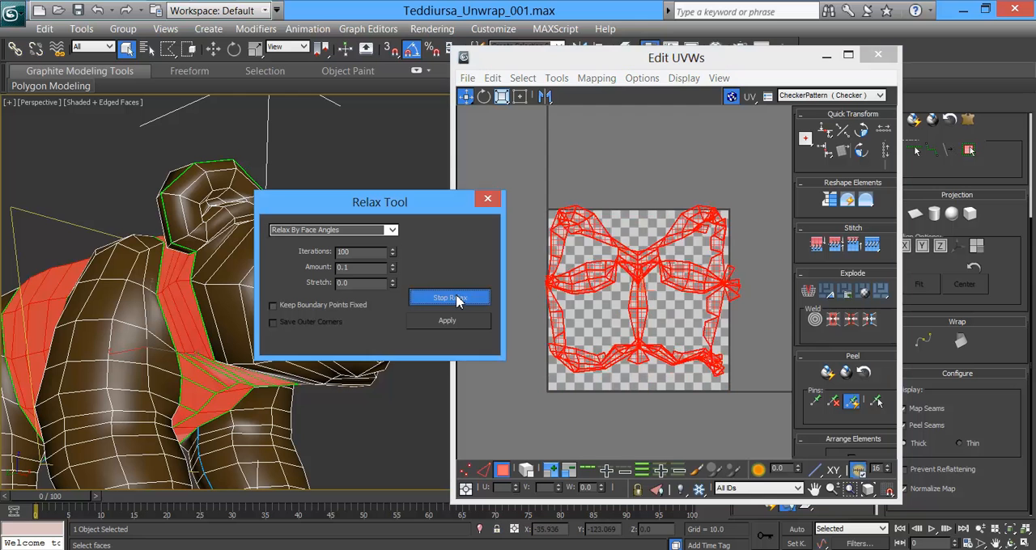
click(456, 296)
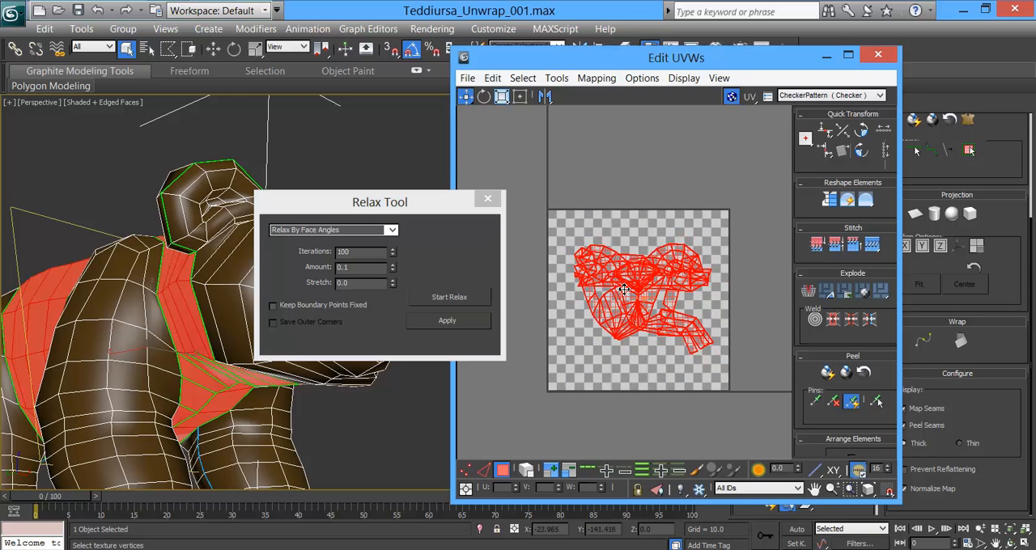
key(ctrl+z)
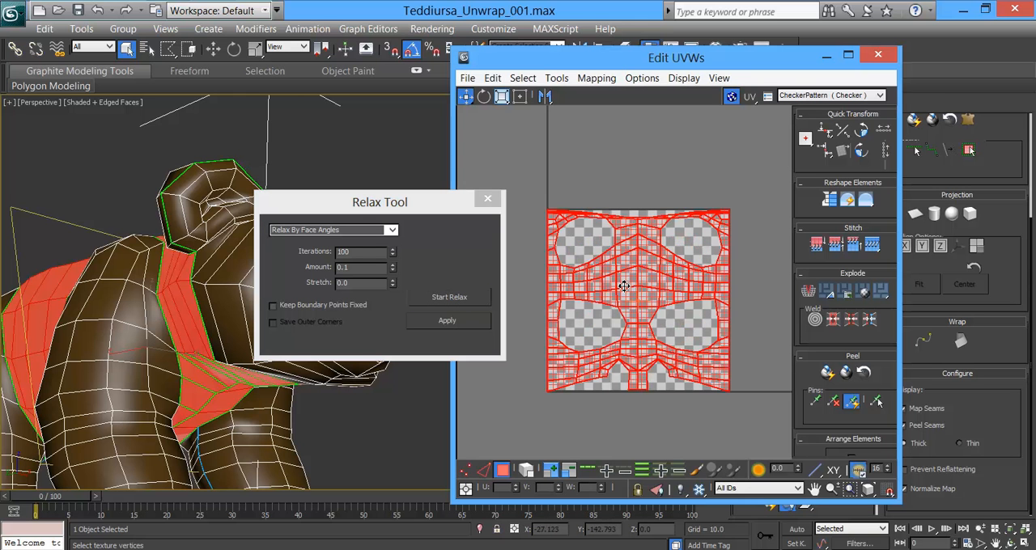
Step: Flip the torso shell's UVs horizontally
click(556, 77)
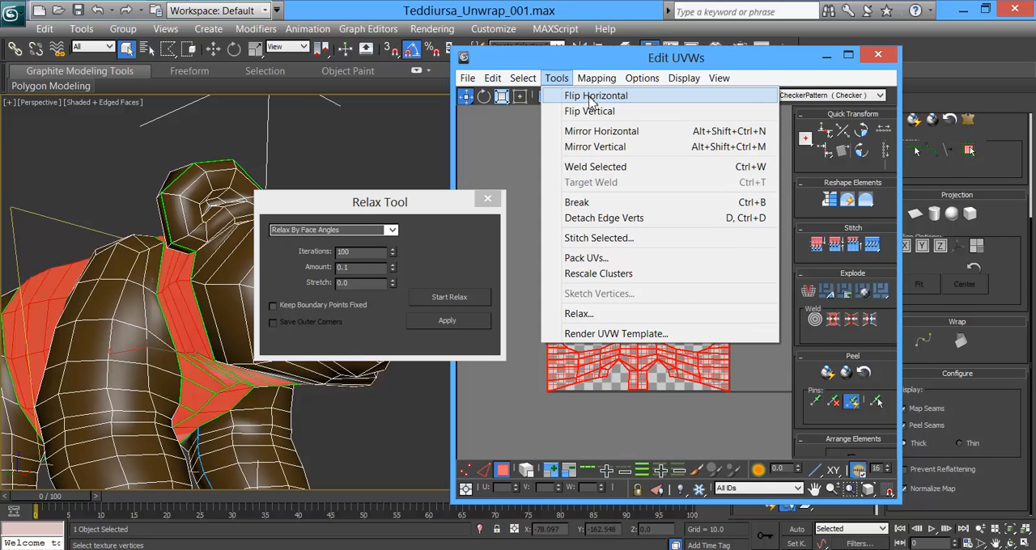
click(593, 96)
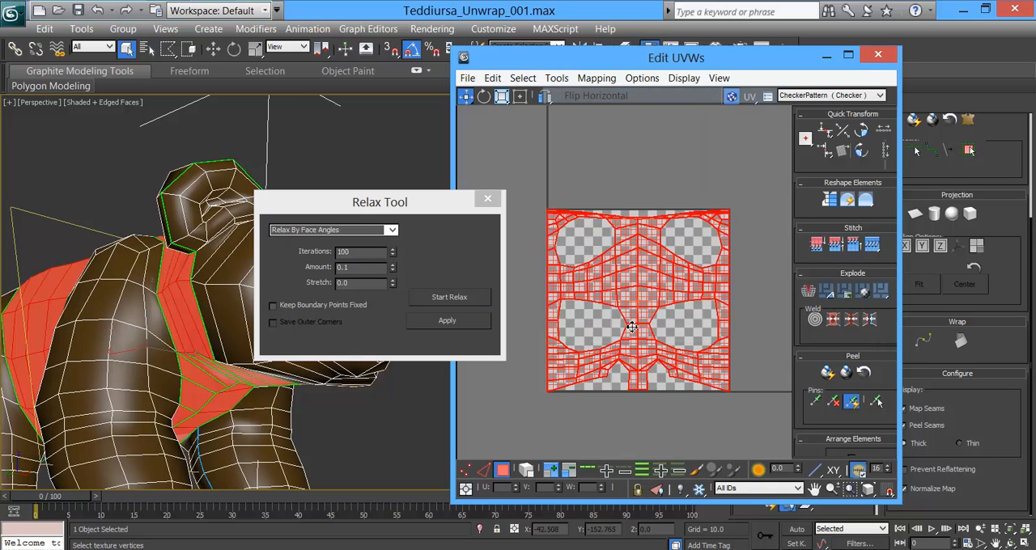
Step: Try relaxing the torso shell by face angles, compare it with the model's underside, undo it and close the Relax Tool
click(461, 295)
click(689, 218)
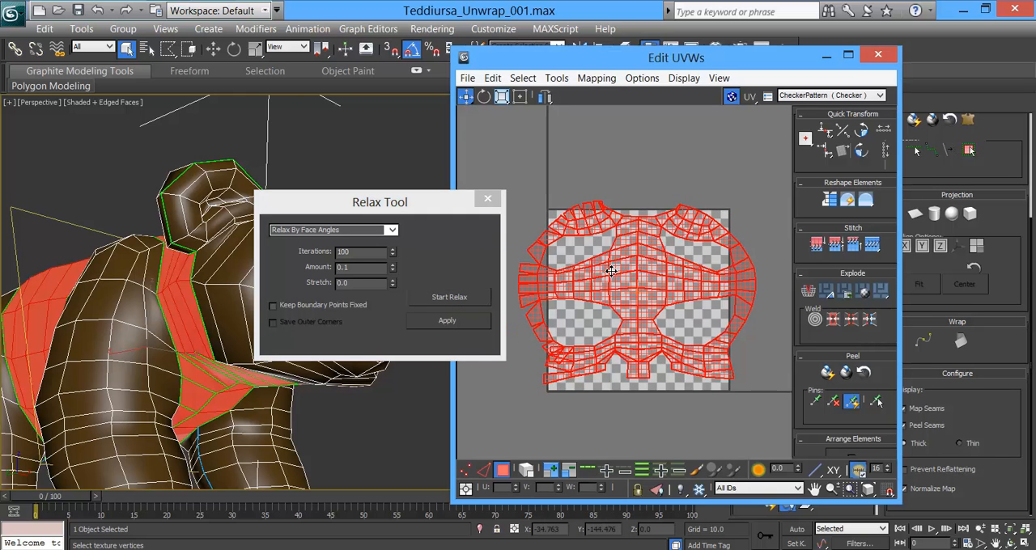
scroll(616, 249, up, 5)
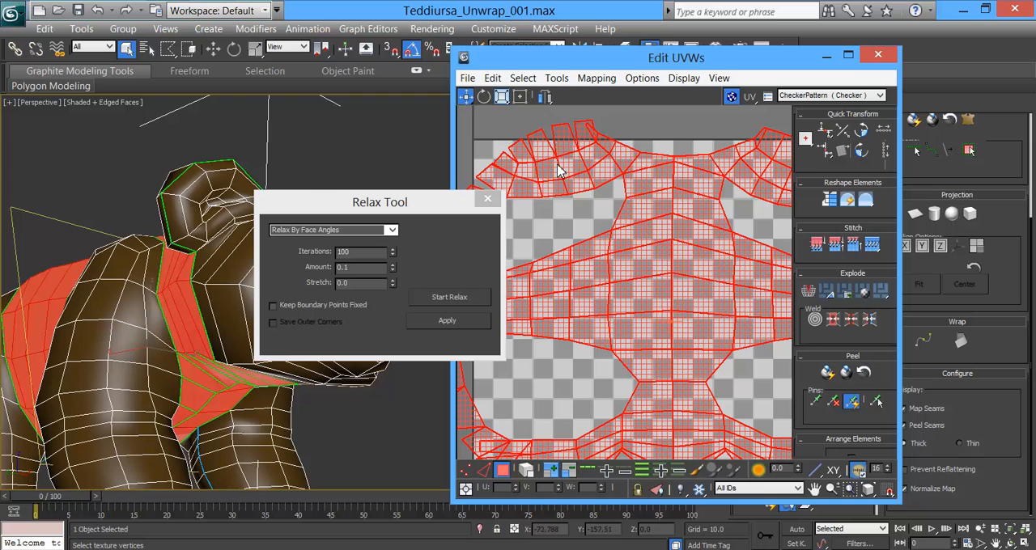
alt+middle_drag(252, 404, 162, 280)
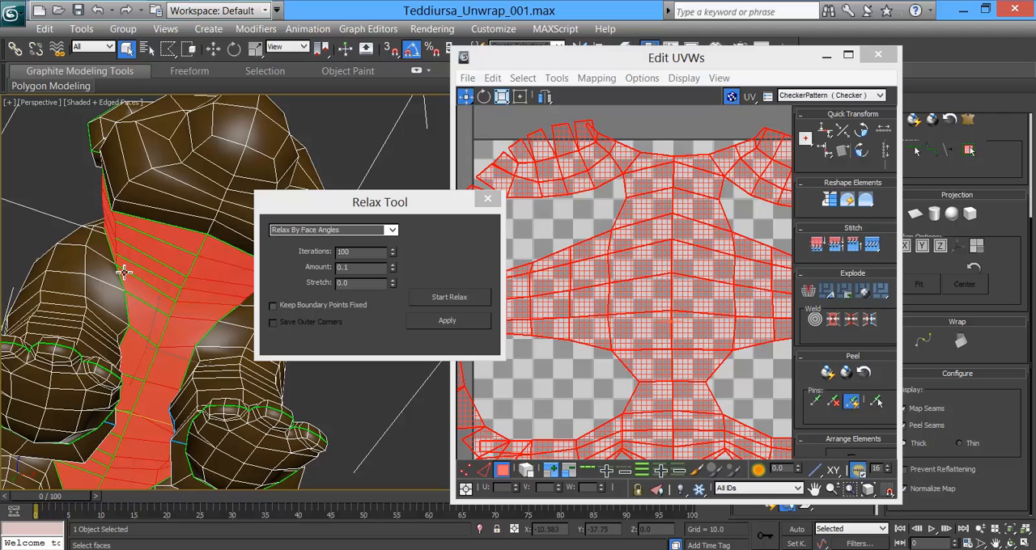
click(448, 322)
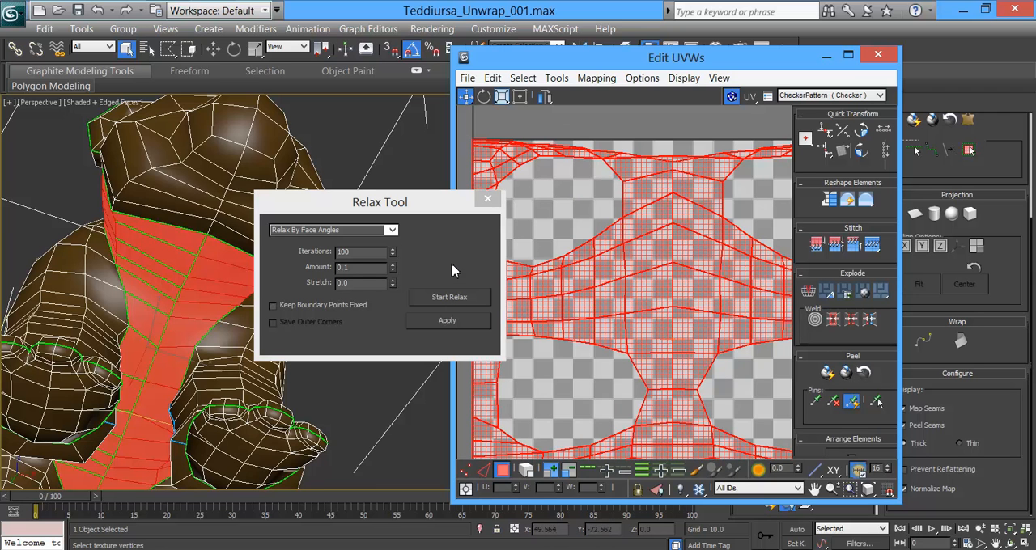
click(487, 199)
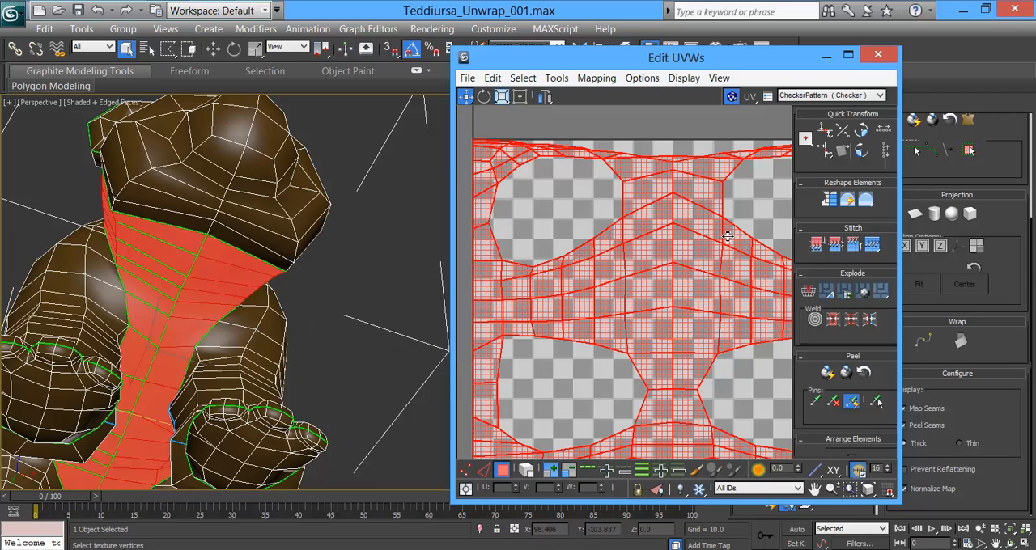
Step: Select the torso's split edge loop along both outer sides of its UV layout, leaving out the centre line
drag(749, 61, 542, 64)
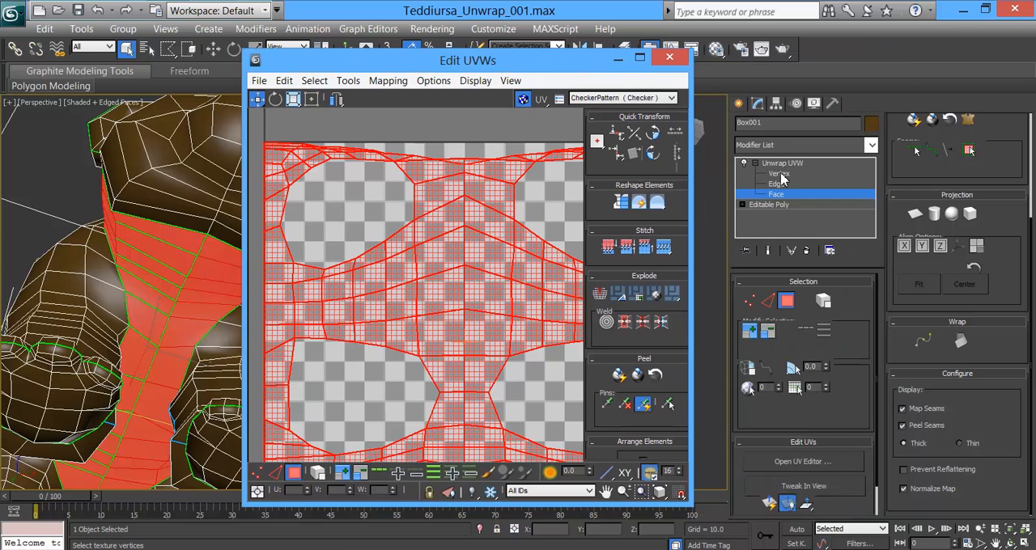
click(767, 301)
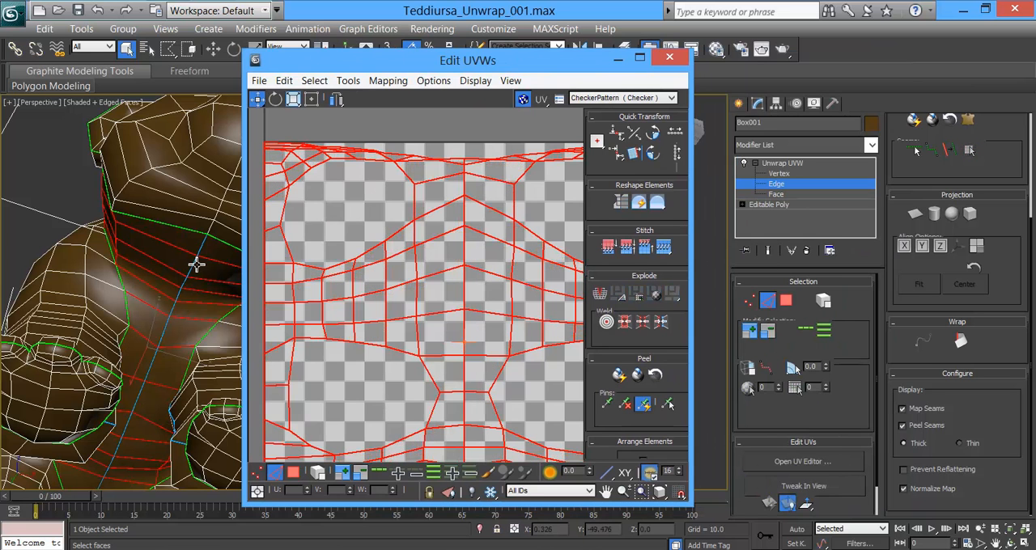
click(197, 264)
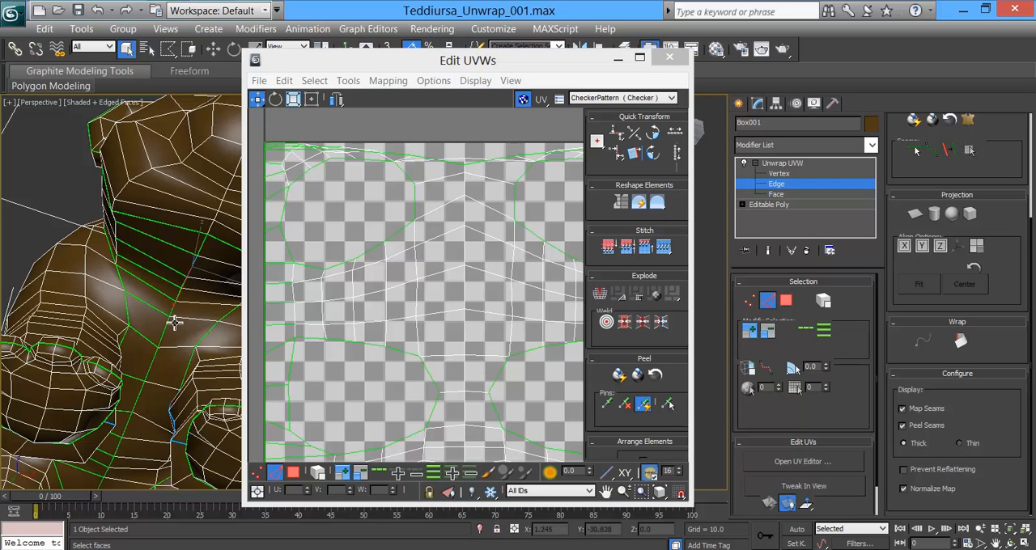
click(285, 291)
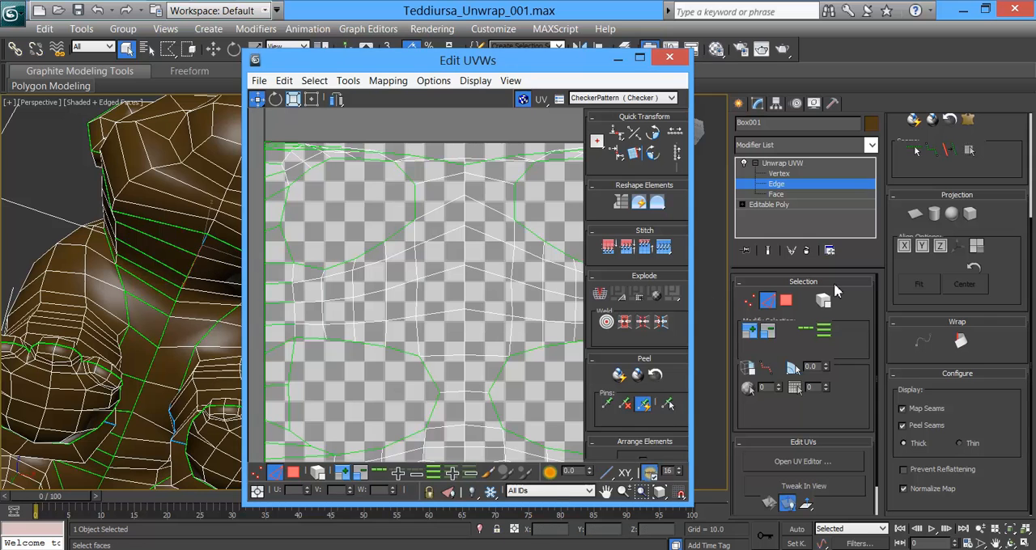
click(806, 330)
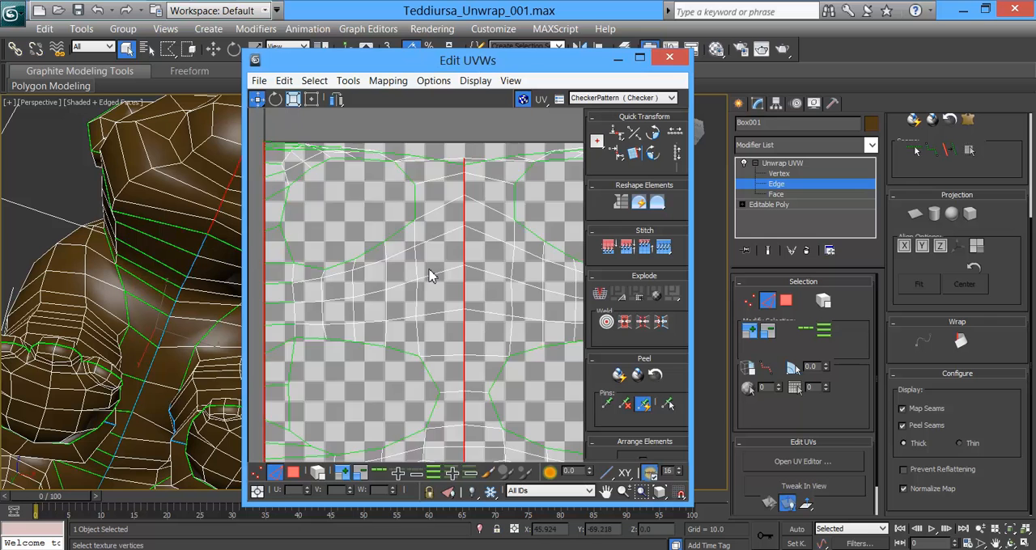
scroll(429, 271, down, 3)
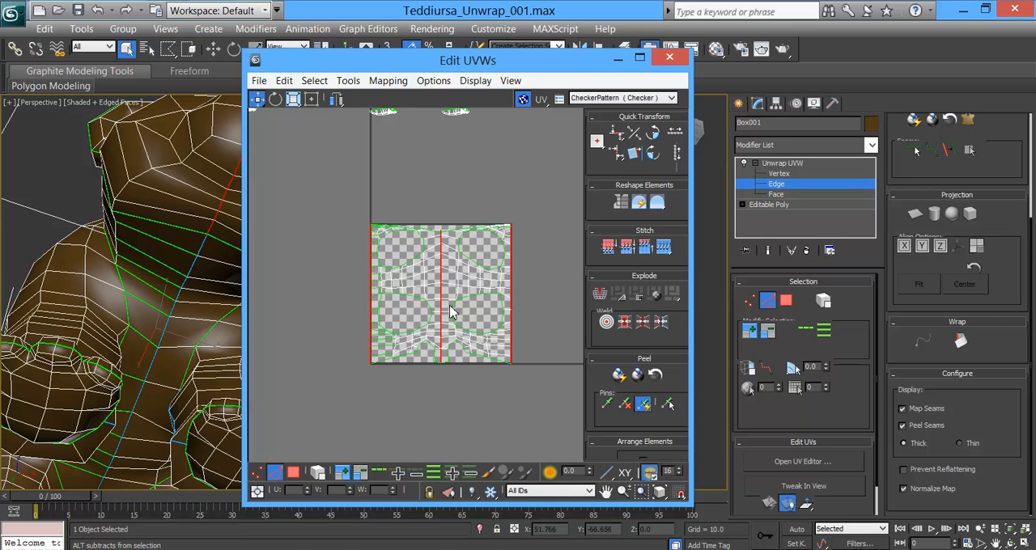
alt+click(438, 350)
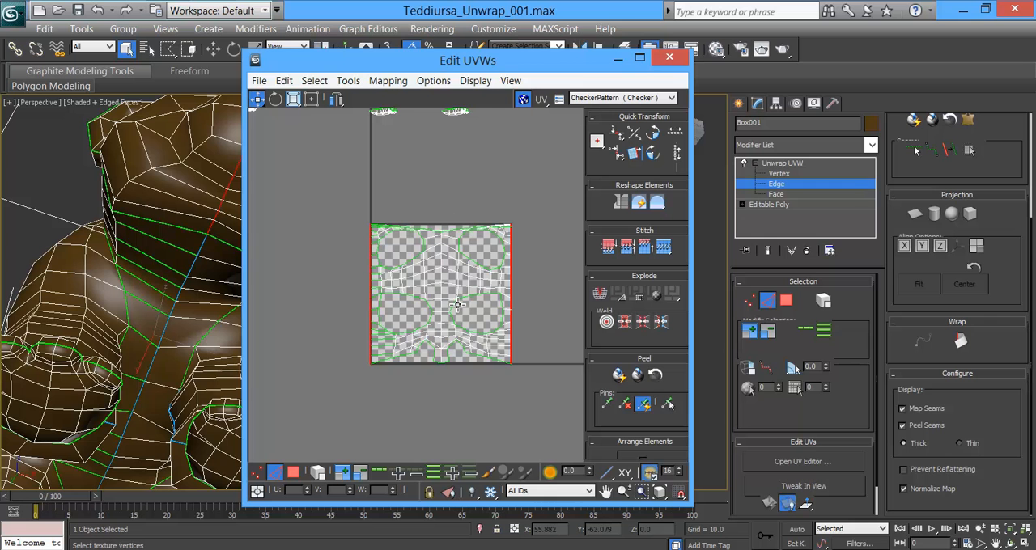
scroll(442, 286, up, 1)
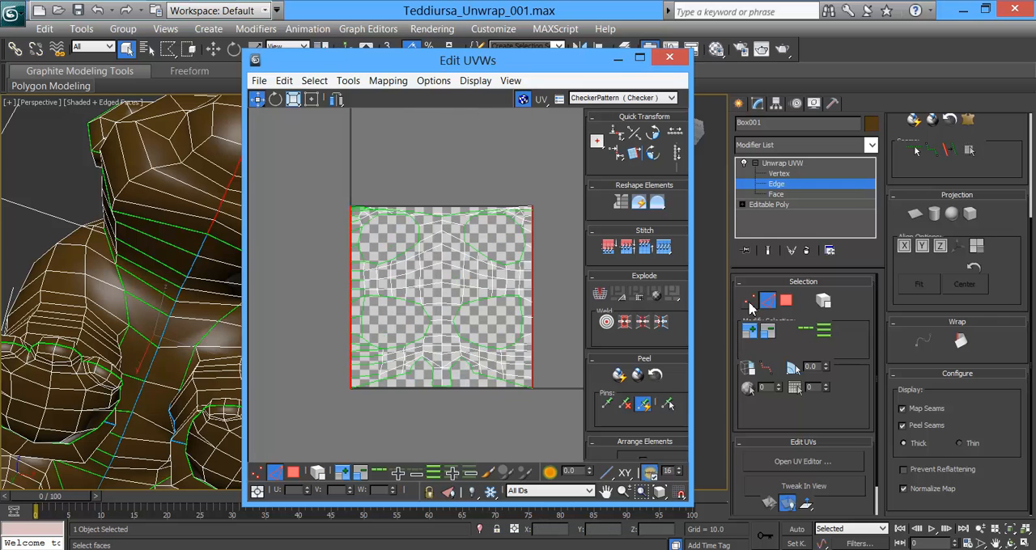
Step: Convert the selected outer border edges of the torso layout to a vertex selection
click(750, 301)
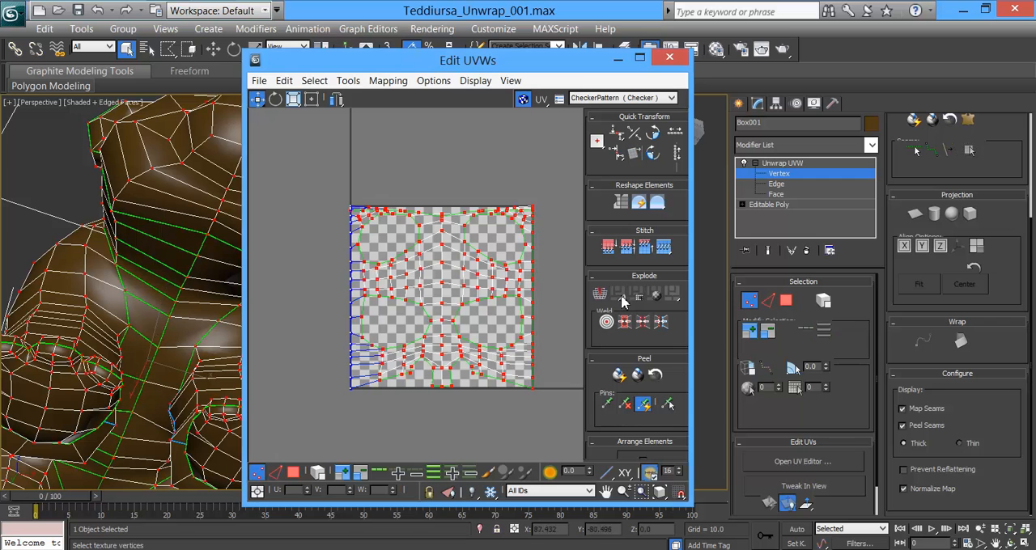
click(768, 301)
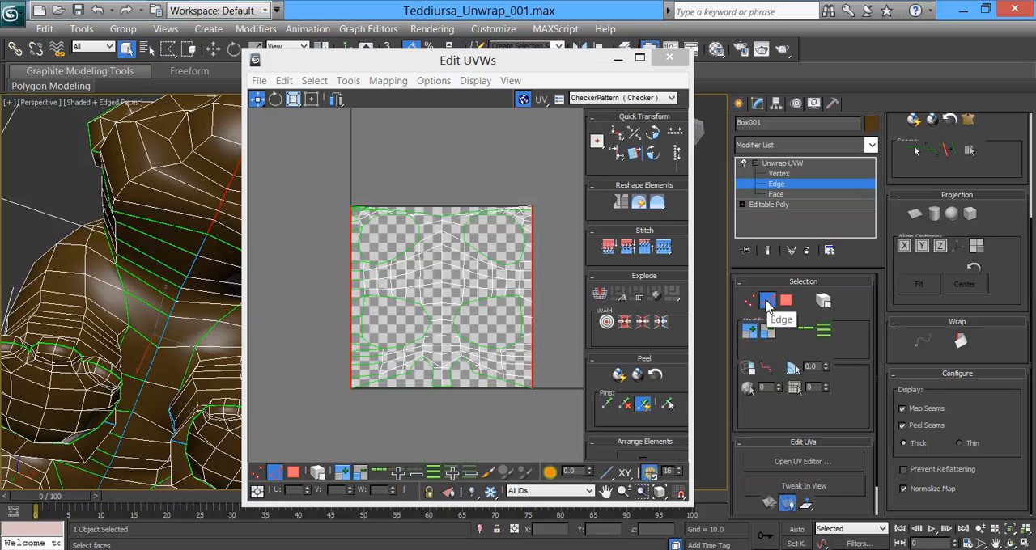
click(750, 302)
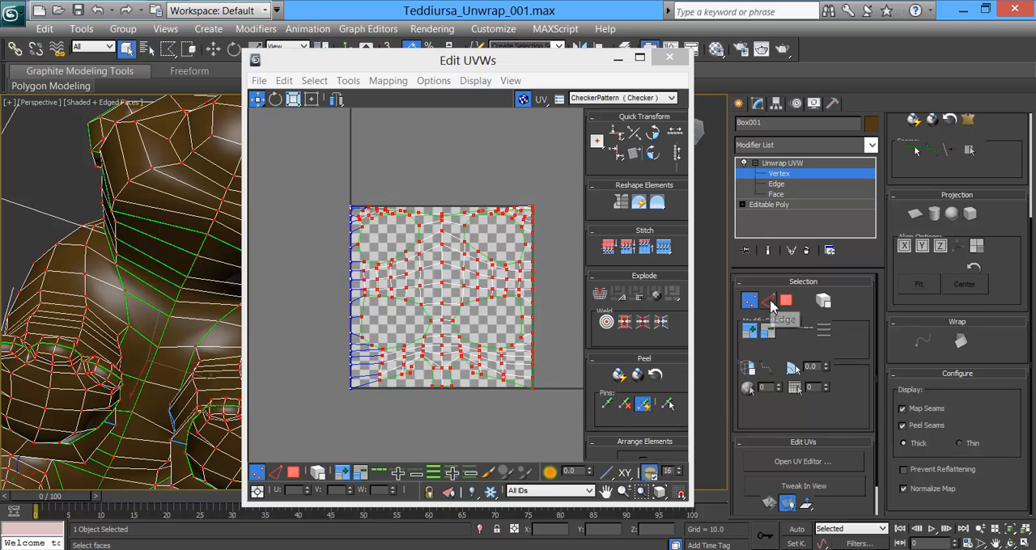
click(769, 301)
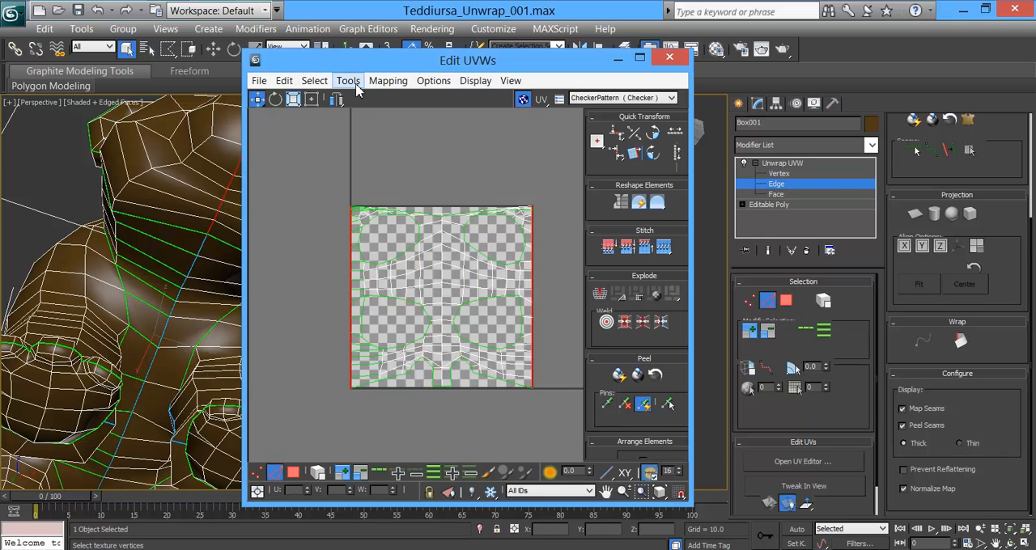
click(348, 81)
mouse_move(323, 85)
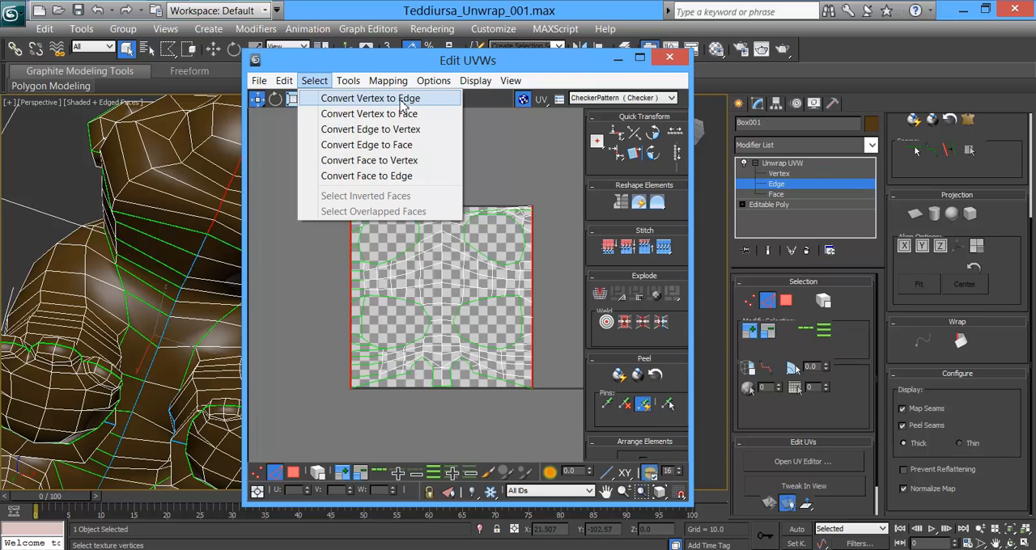
click(398, 136)
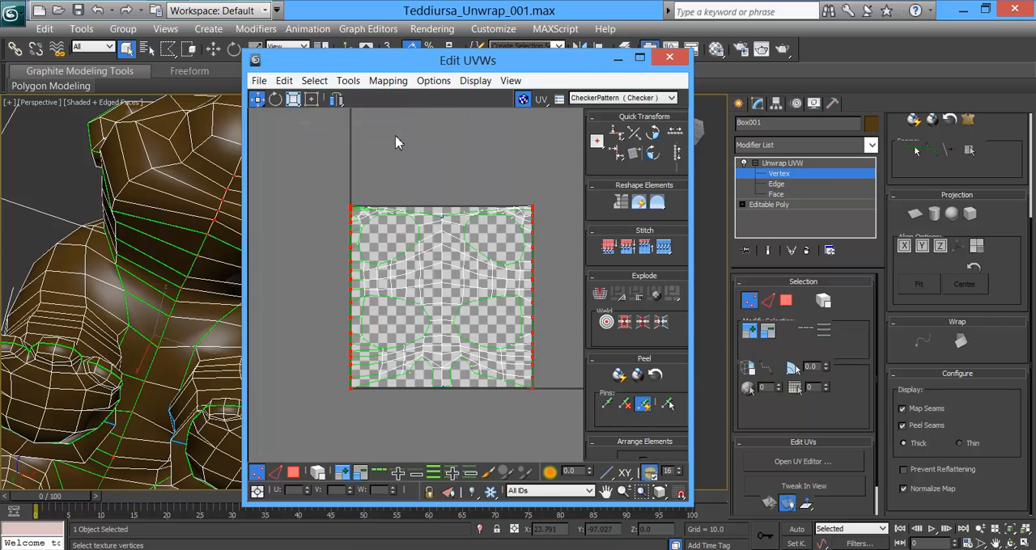
Step: Weld the selected UV vertices along the torso layout's outer borders
scroll(394, 209, up, 2)
scroll(258, 221, up, 2)
scroll(315, 203, up, 2)
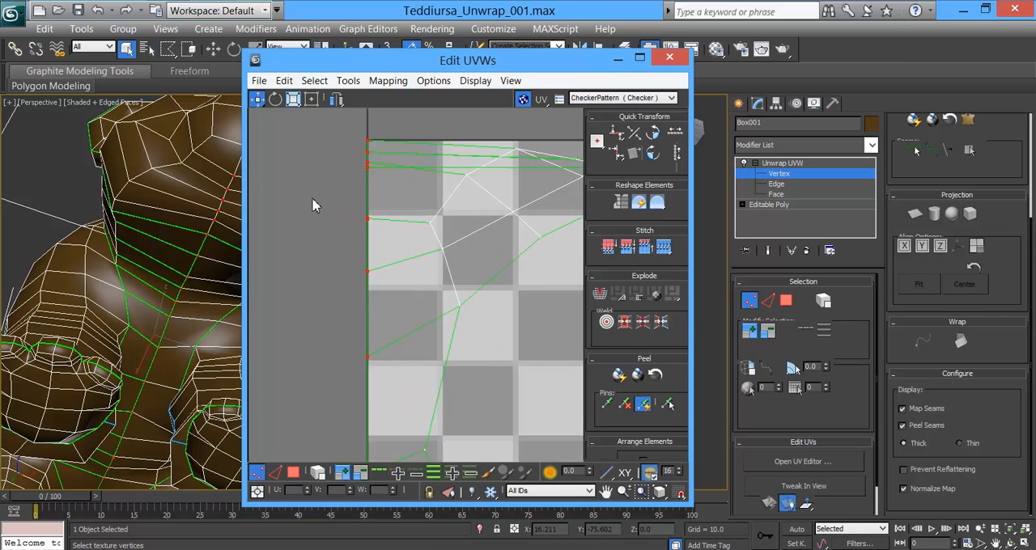
scroll(348, 186, up, 2)
scroll(383, 166, up, 2)
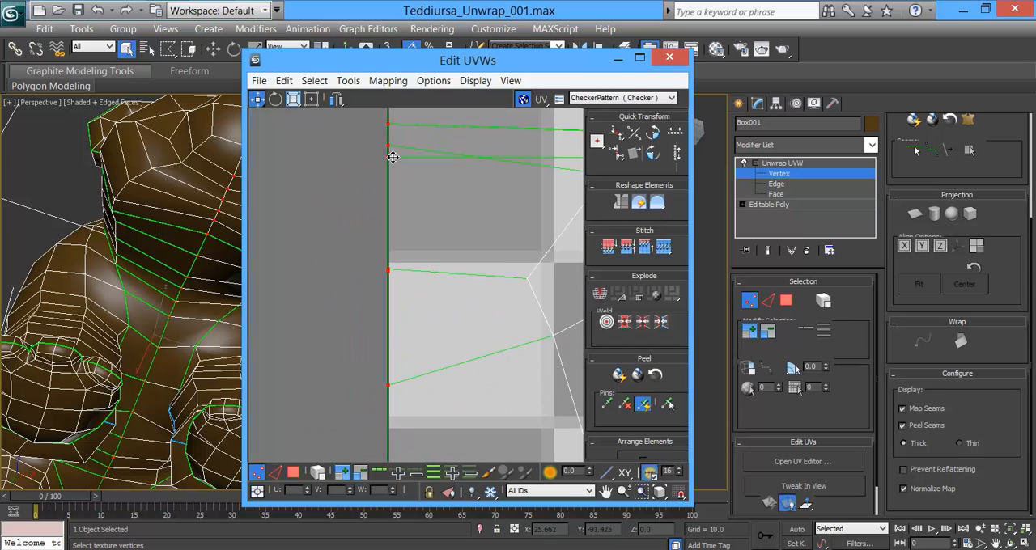
right_click(390, 159)
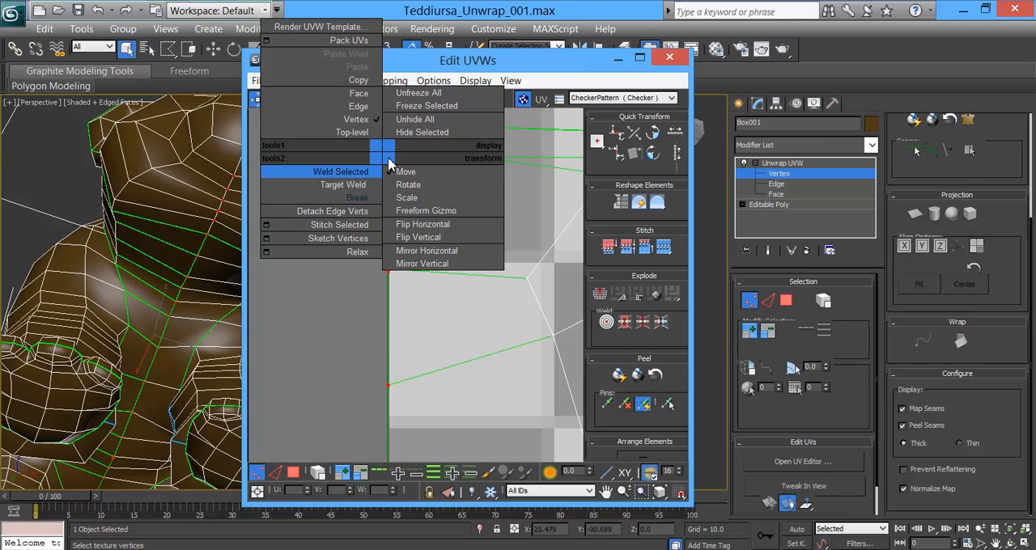
click(356, 173)
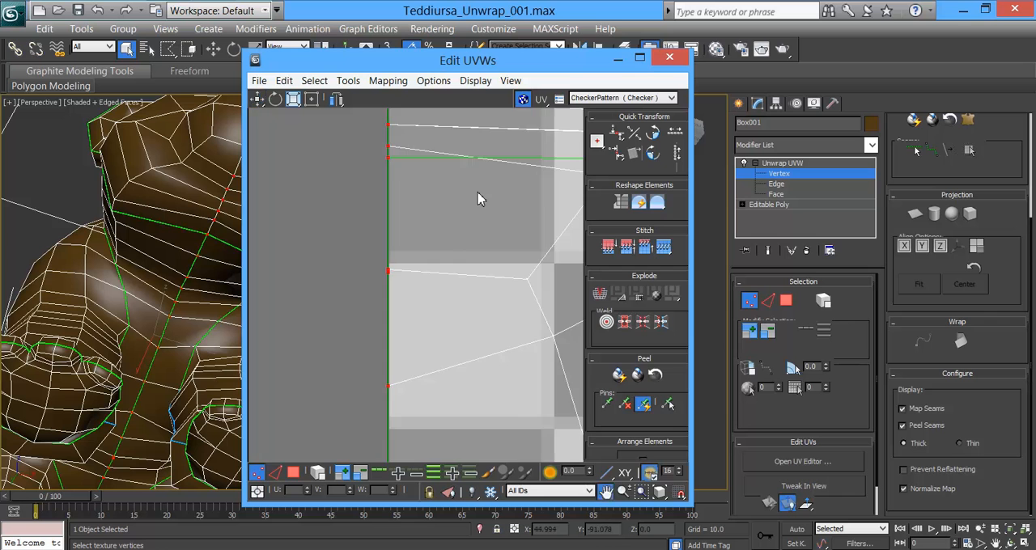
Step: Return to the torso's face selection and open the Relax Tool with the method set to Relax By Face Angles
scroll(486, 211, down, 5)
middle_drag(508, 310, 332, 259)
scroll(333, 259, down, 3)
scroll(465, 241, up, 1)
scroll(465, 241, down, 1)
middle_drag(409, 265, 464, 249)
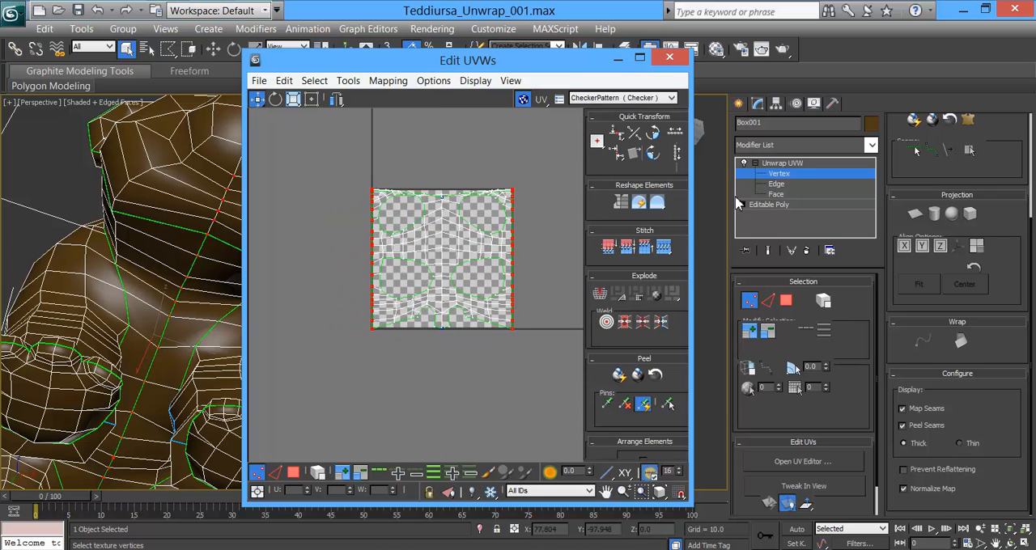
click(777, 195)
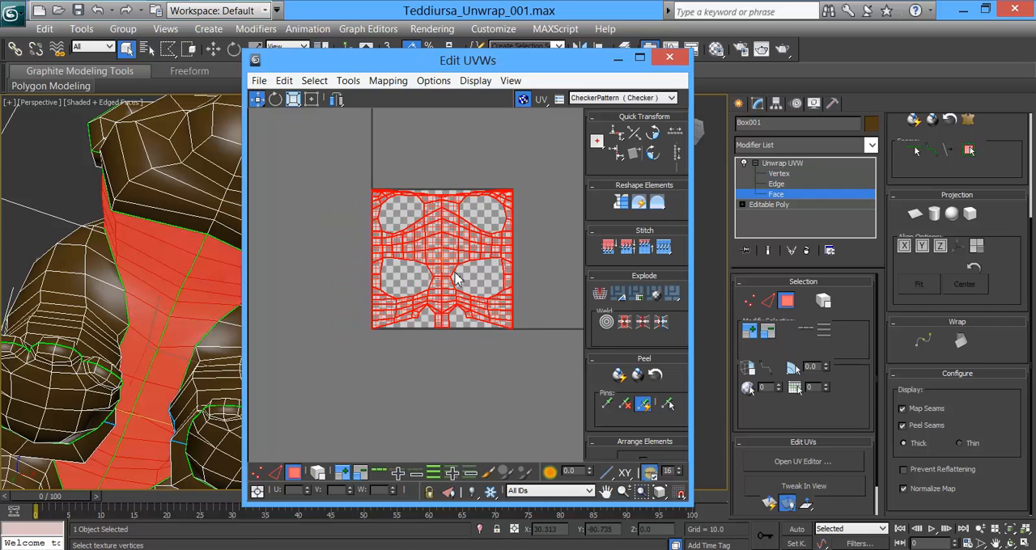
click(347, 80)
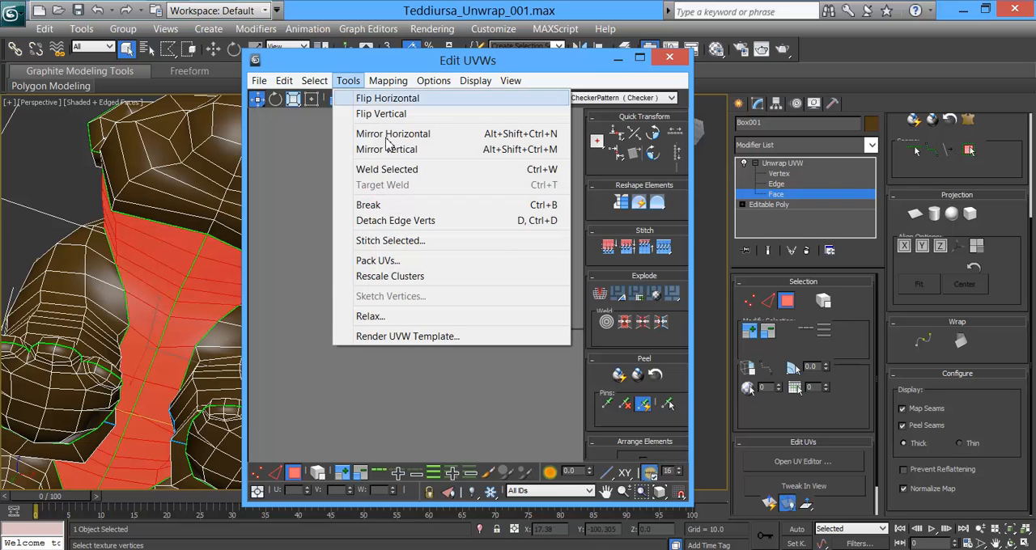
click(404, 317)
drag(384, 103, 288, 97)
click(282, 120)
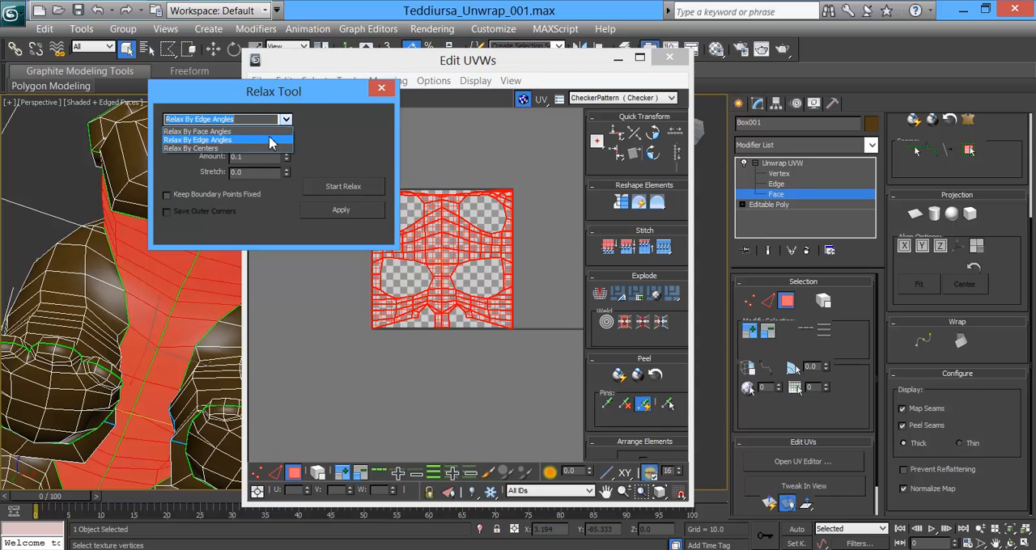
click(273, 138)
Step: Try a continuous relaxation of the torso shell by face angles and undo it
click(352, 190)
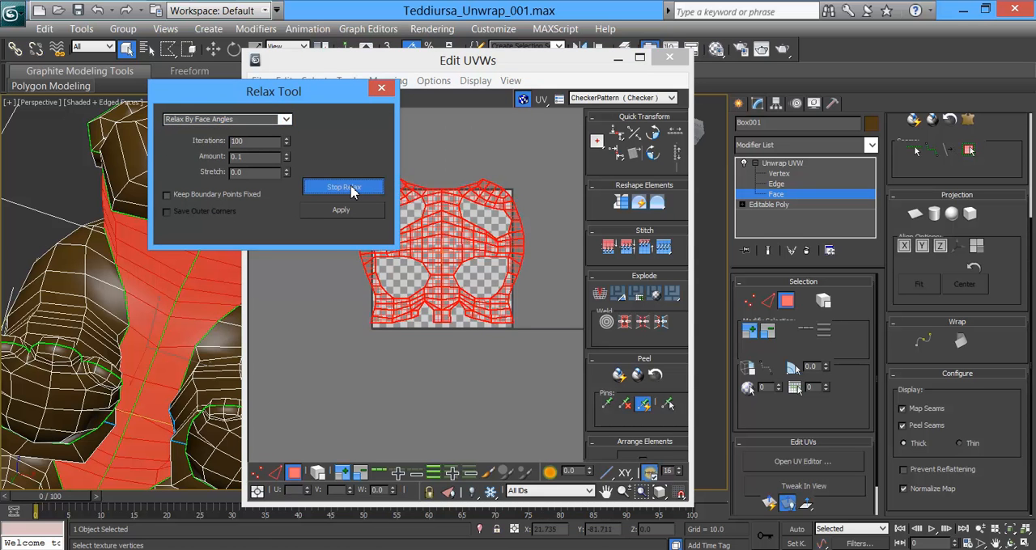
click(352, 190)
drag(320, 91, 236, 152)
middle_click(467, 292)
key(ctrl+z)
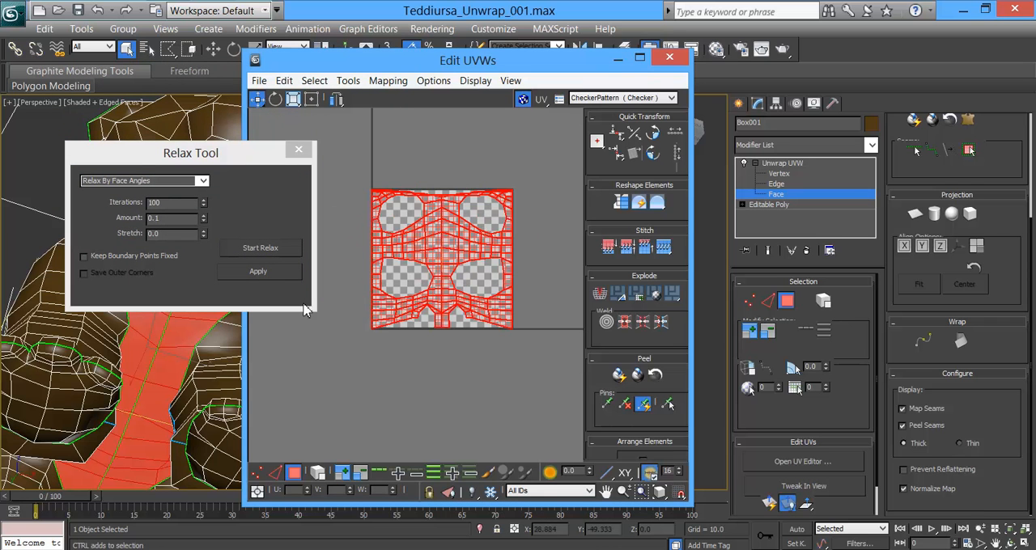
Step: Relax the torso shell by face angles in several single passes of 100 iterations and close the Relax Tool
click(258, 271)
middle_click(449, 210)
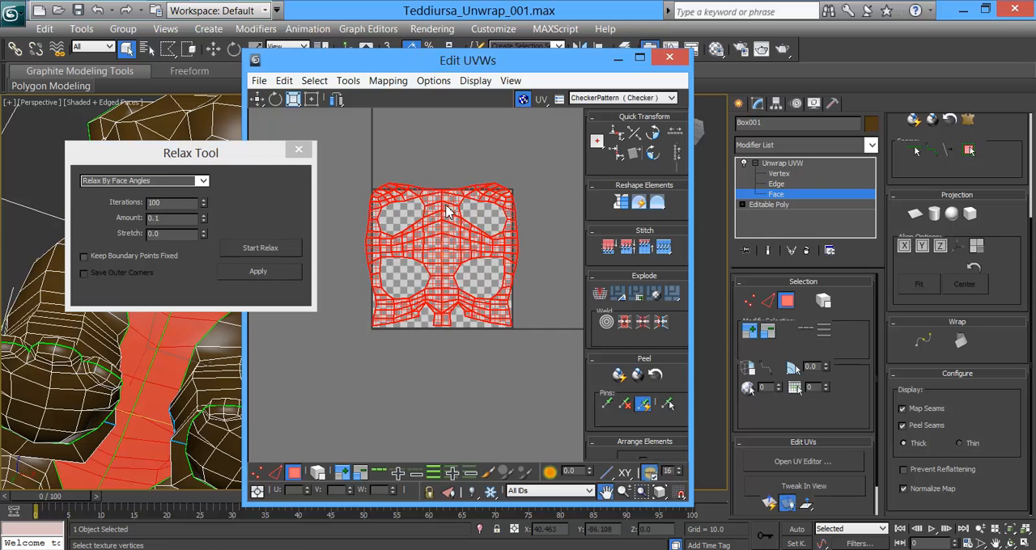
scroll(450, 210, up, 3)
middle_drag(426, 253, 434, 234)
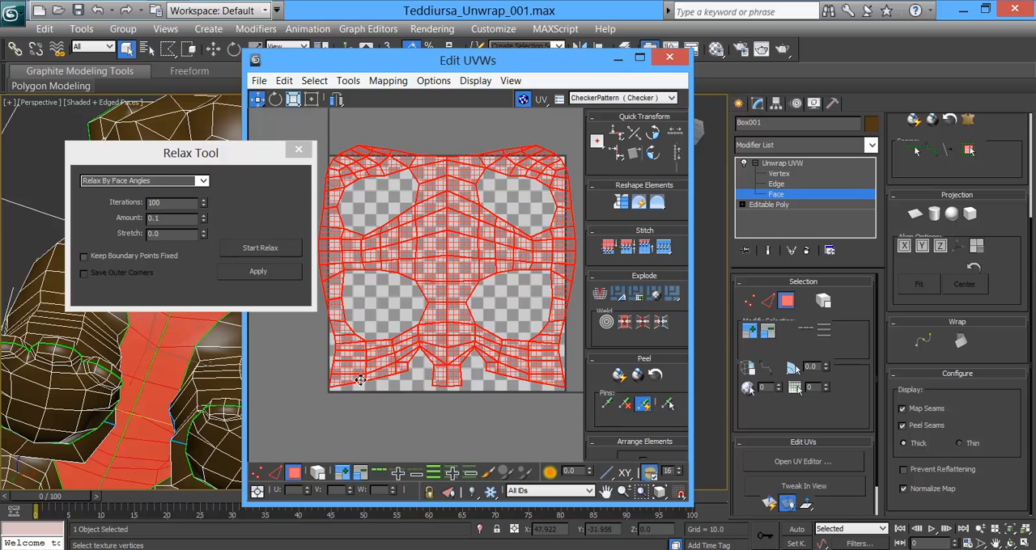
click(277, 272)
click(277, 270)
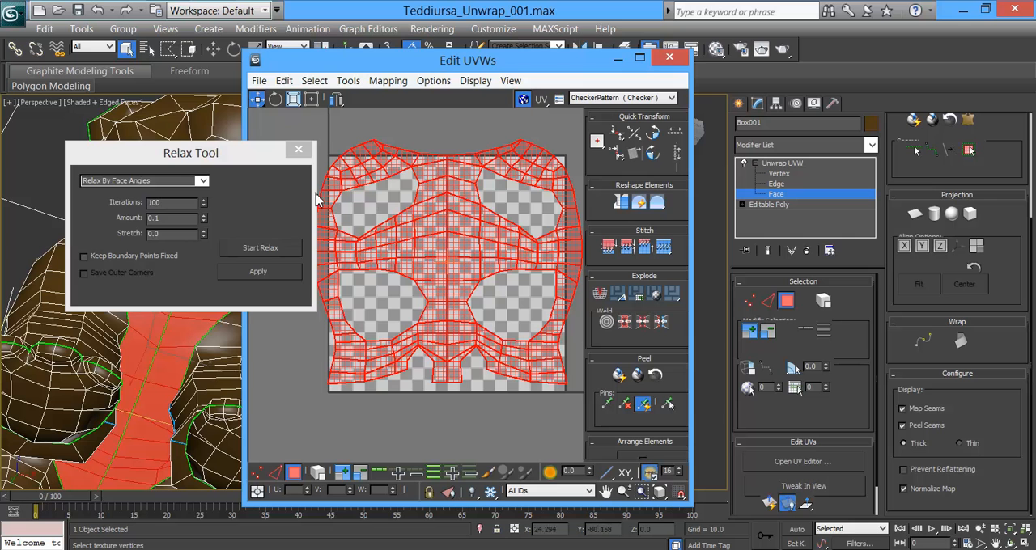
click(298, 148)
scroll(444, 287, down, 3)
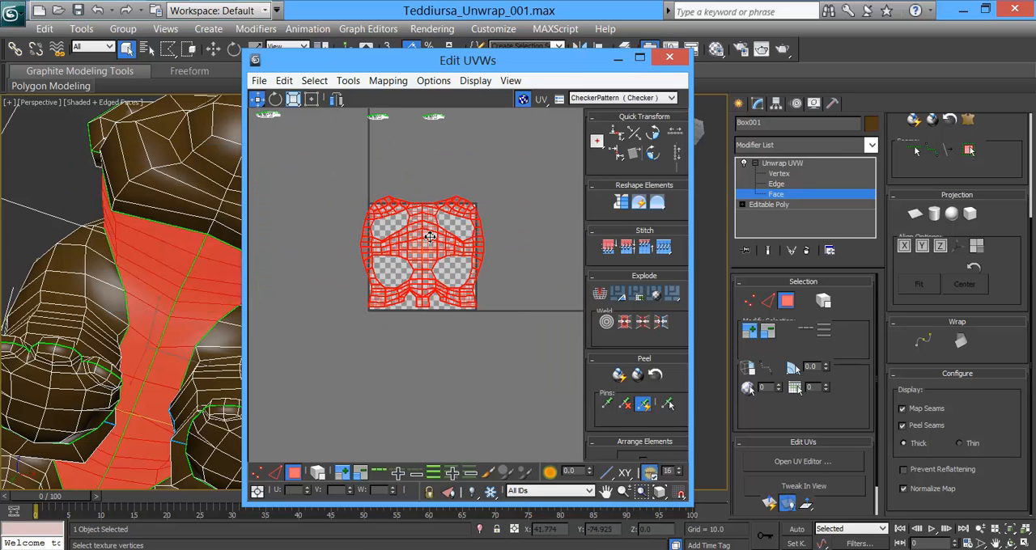
Step: Move the relaxed torso shell out of the checkered UV tile into the empty space to its right
scroll(450, 294, down, 4)
middle_drag(456, 296, 391, 324)
drag(387, 320, 530, 314)
middle_drag(478, 312, 512, 326)
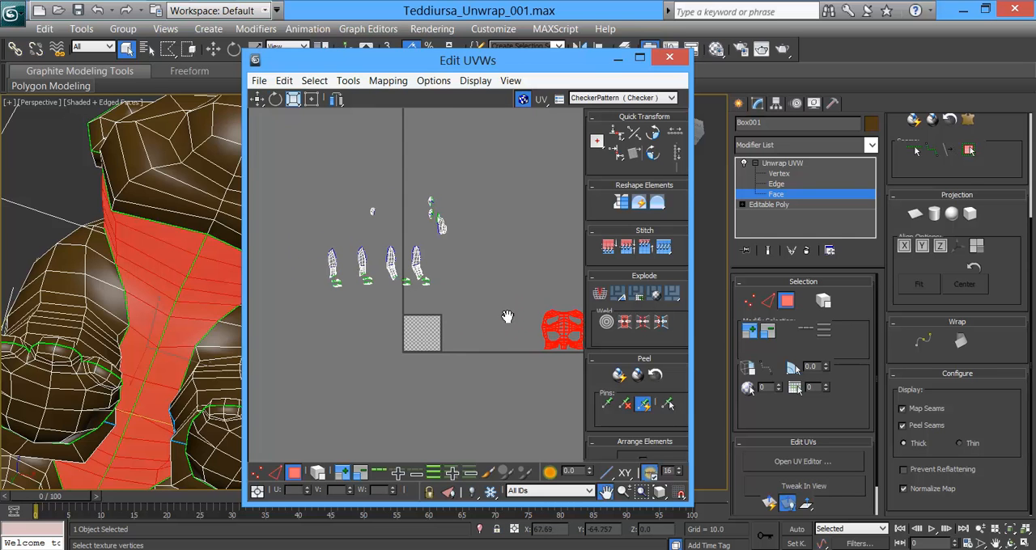
Step: Select the head shell with its ears in the UV layout and turn the model to a front view
scroll(489, 279, up, 4)
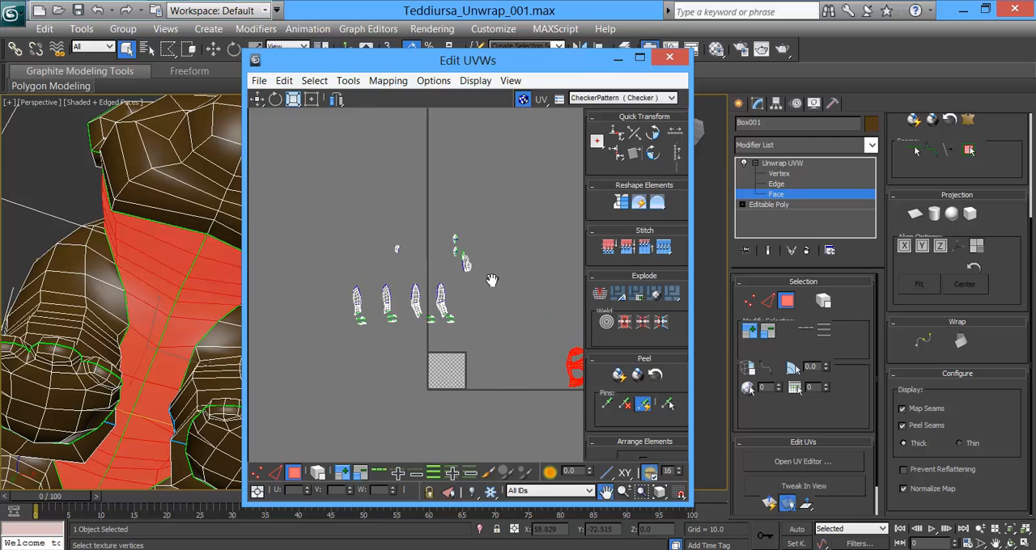
scroll(492, 280, up, 3)
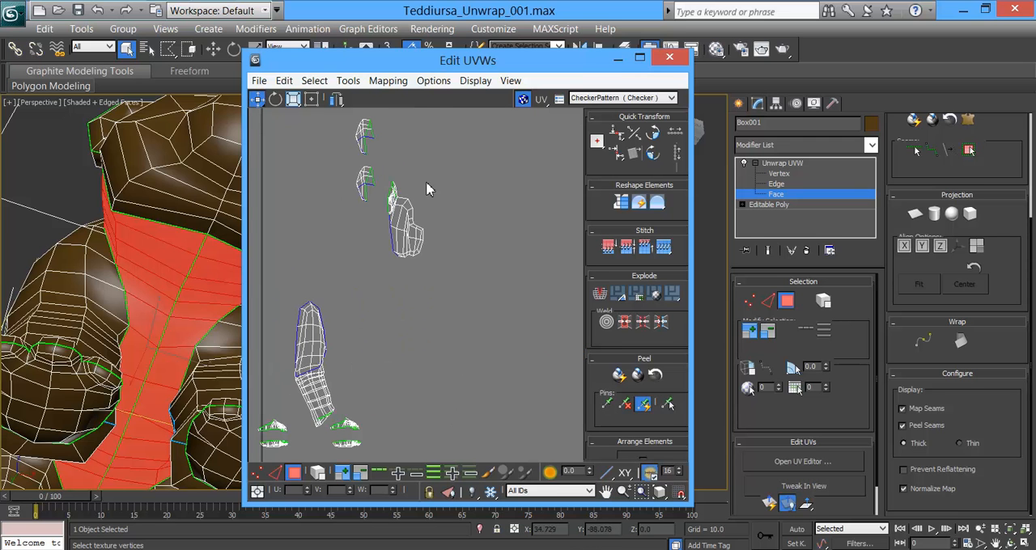
drag(378, 276, 377, 277)
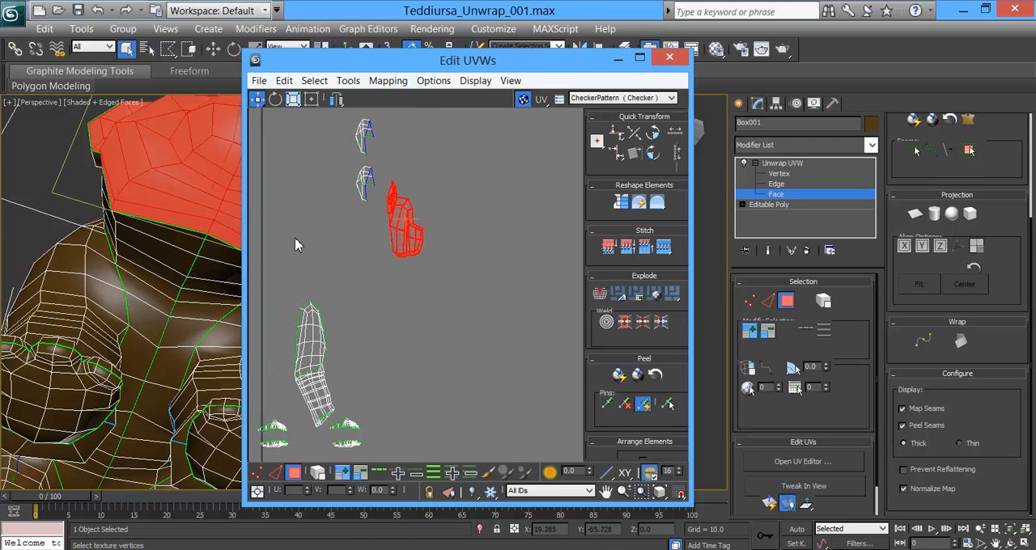
alt+middle_drag(182, 187, 166, 285)
drag(1015, 170, 1006, 332)
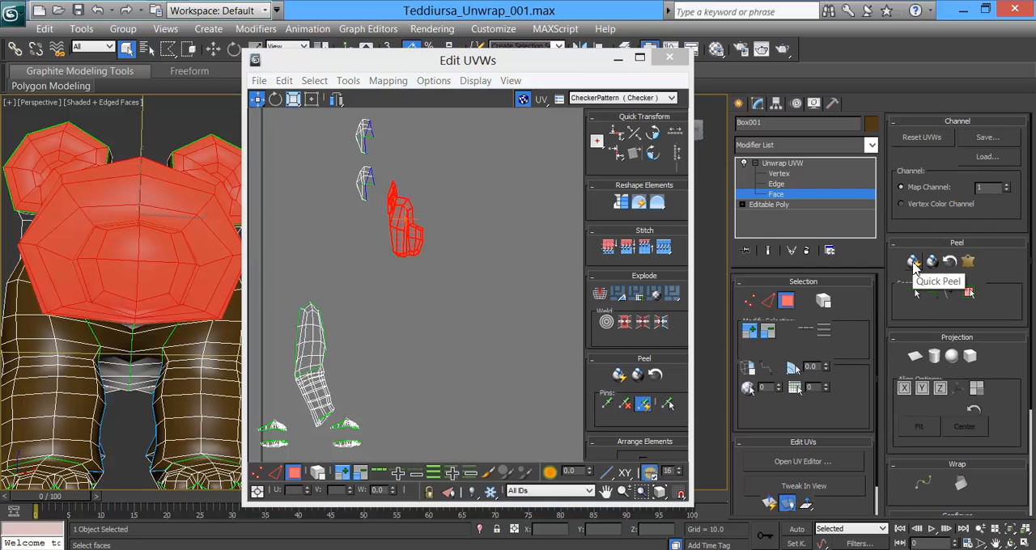
Step: Try a Quick Peel on the selected head shell and undo it
click(913, 263)
scroll(421, 233, up, 3)
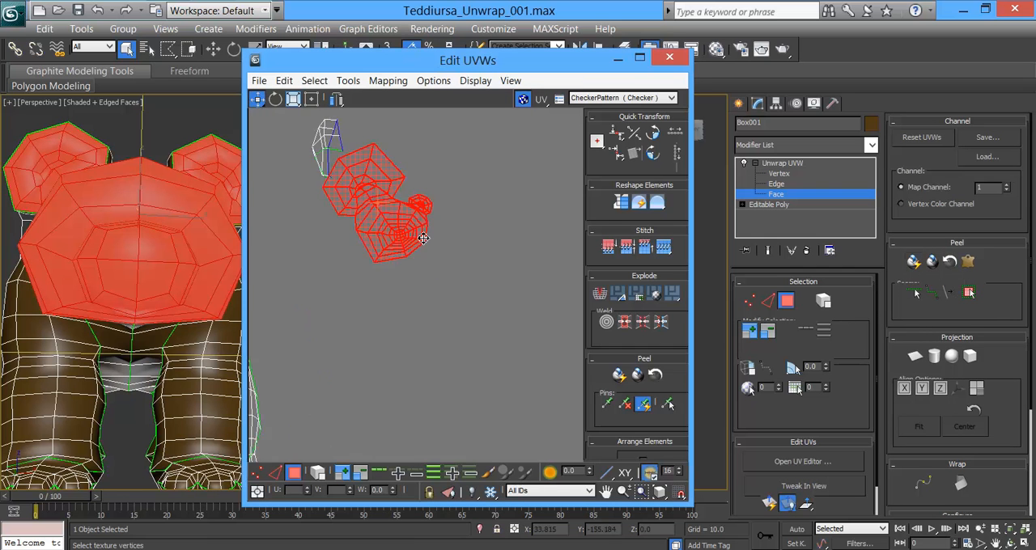
middle_drag(472, 224, 480, 294)
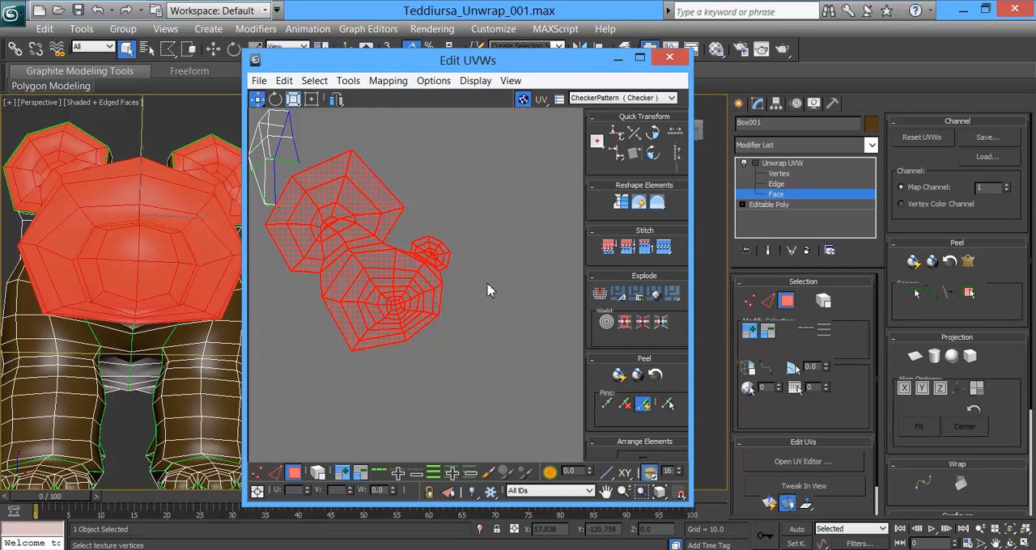
key(ctrl+z)
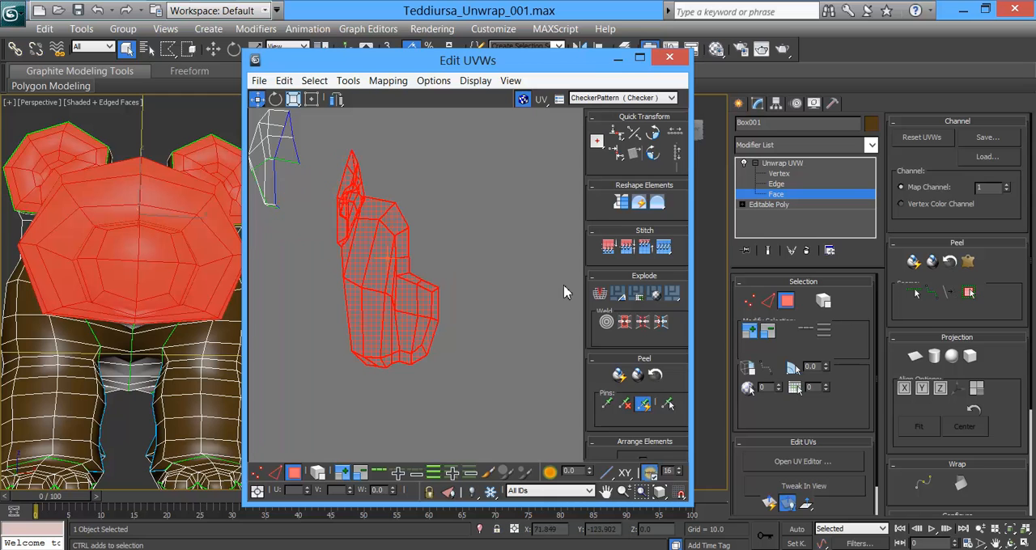
Step: Apply a planar projection to the head faces from the front
click(916, 359)
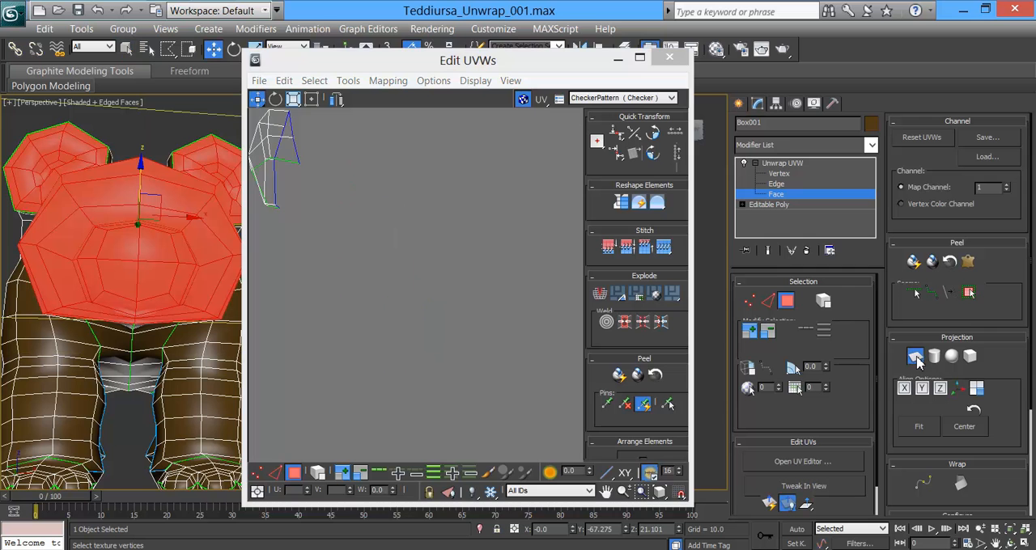
scroll(396, 277, down, 8)
middle_drag(407, 352, 440, 180)
scroll(416, 273, up, 7)
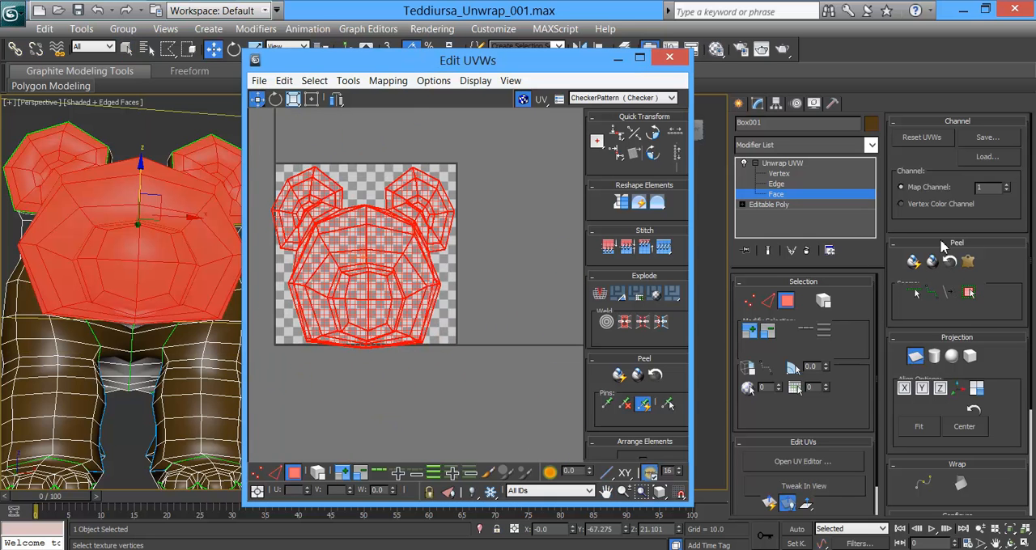
Step: Try a Quick Peel on the head's planar layout and undo it
click(914, 262)
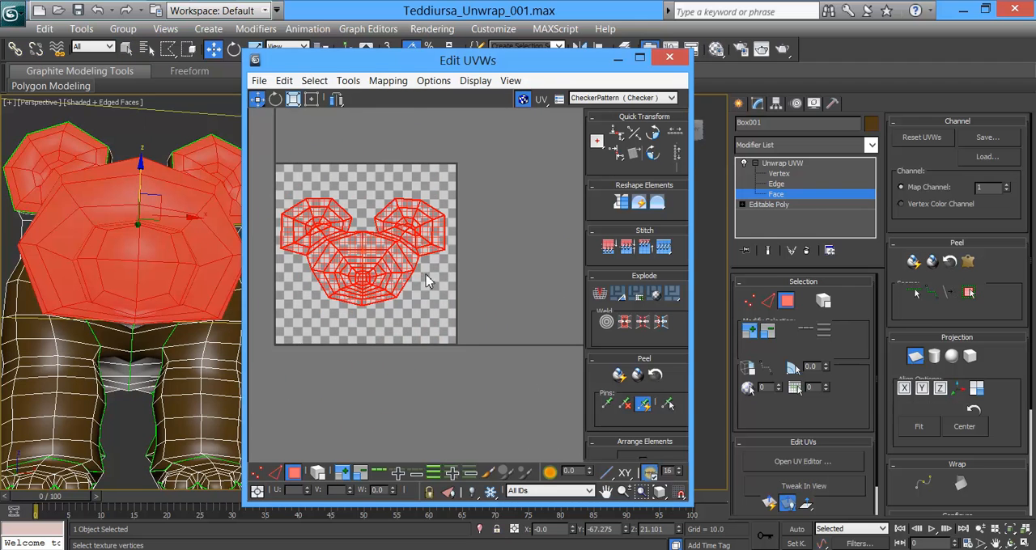
scroll(485, 267, up, 5)
middle_drag(446, 224, 508, 317)
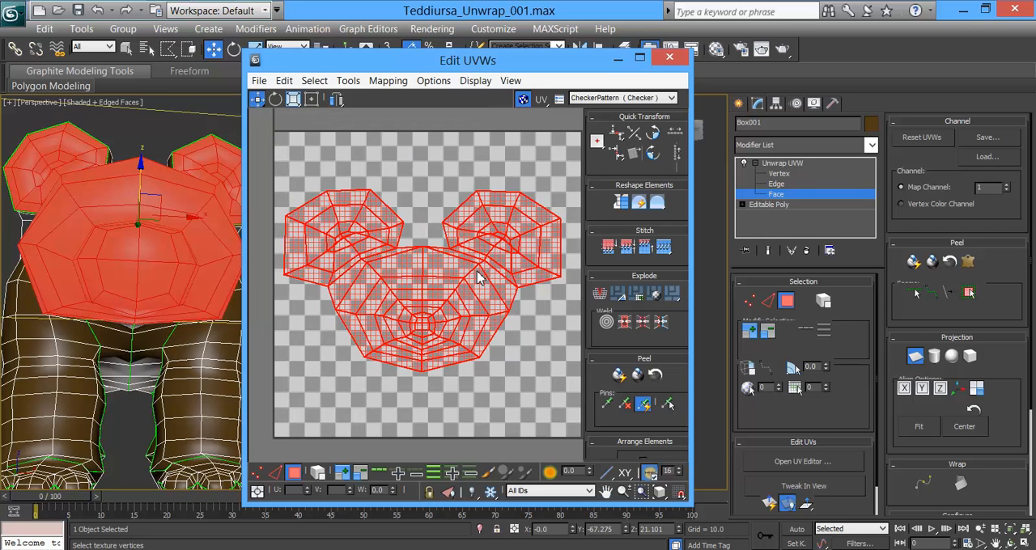
key(ctrl+z)
scroll(504, 322, down, 3)
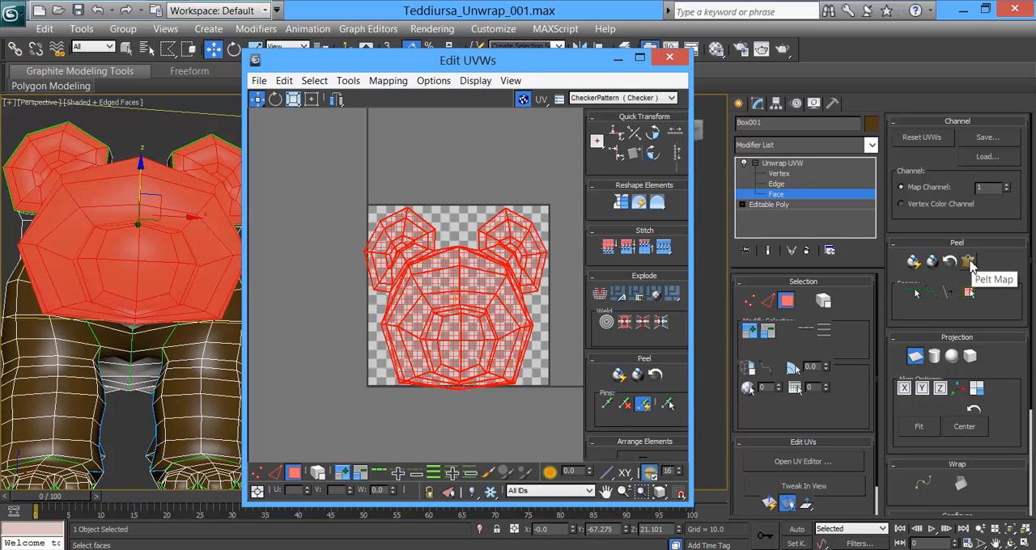
Step: Leave planar mapping, start a Pelt Map on the head shell, and expand the Pelt Options beside the UV layout
click(916, 356)
click(968, 261)
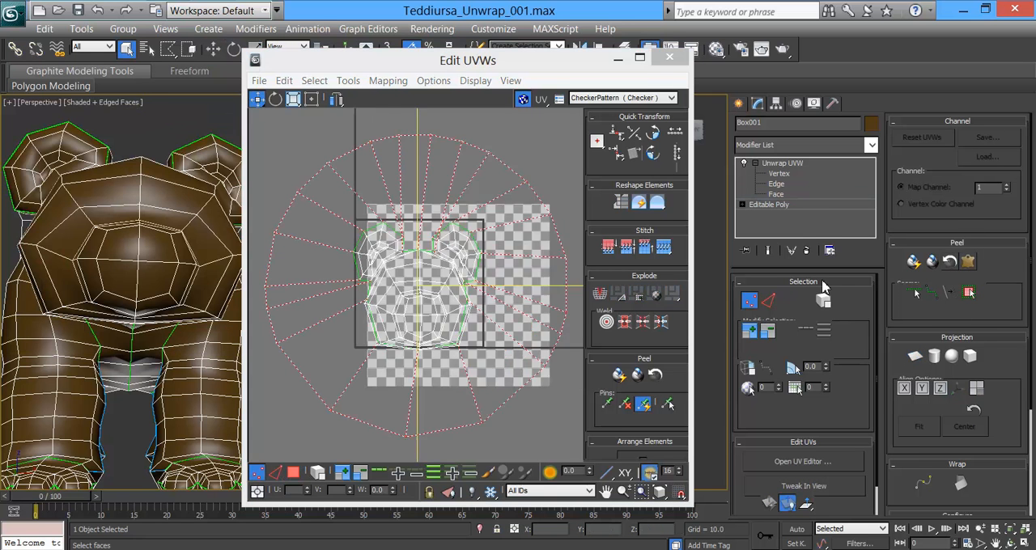
drag(445, 71, 699, 63)
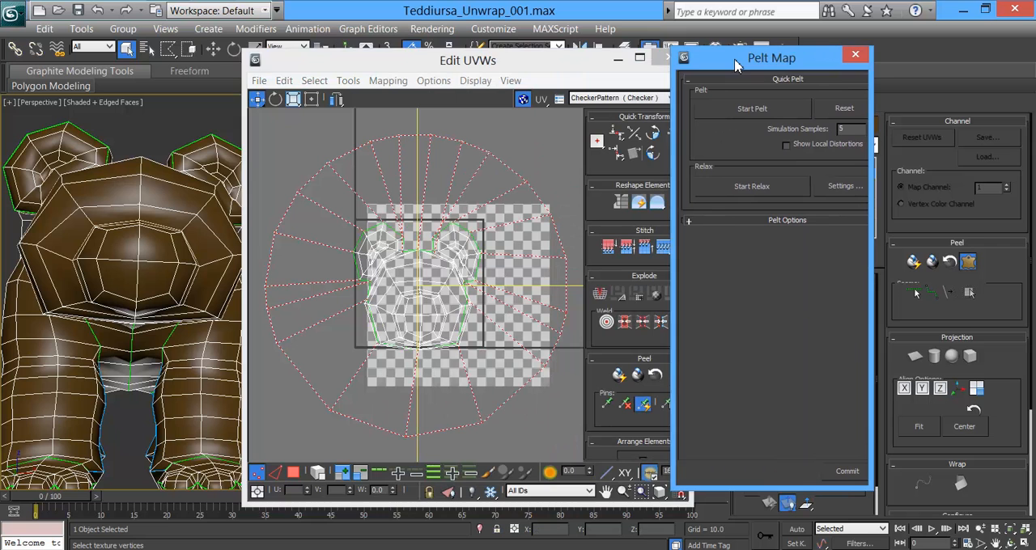
click(441, 235)
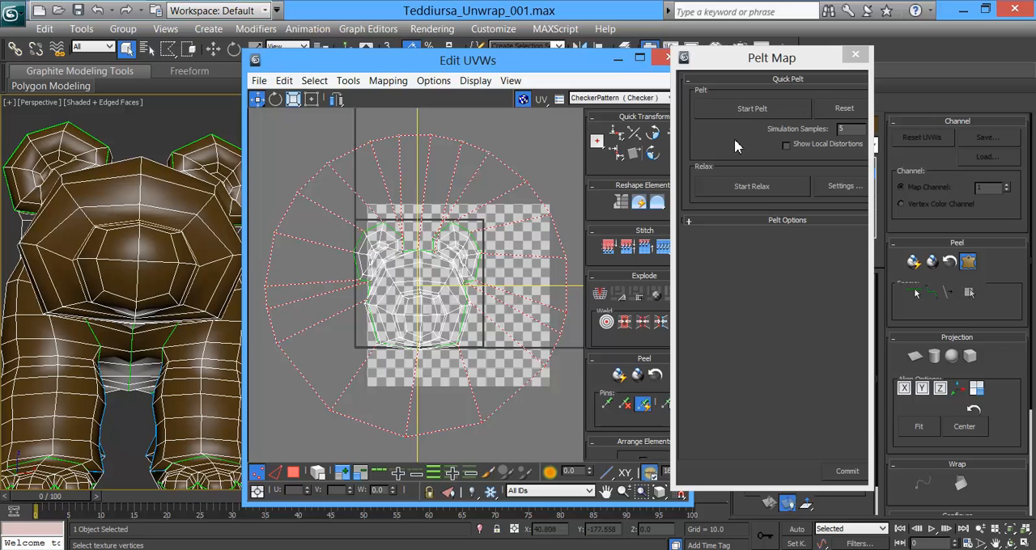
click(872, 140)
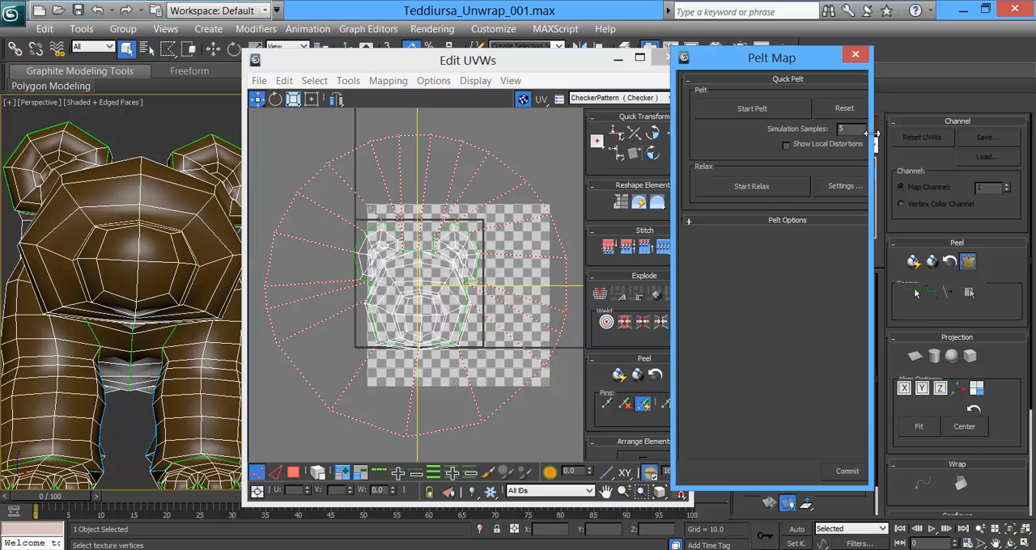
mouse_move(868, 488)
mouse_down()
mouse_move(870, 503)
mouse_move(870, 484)
mouse_up()
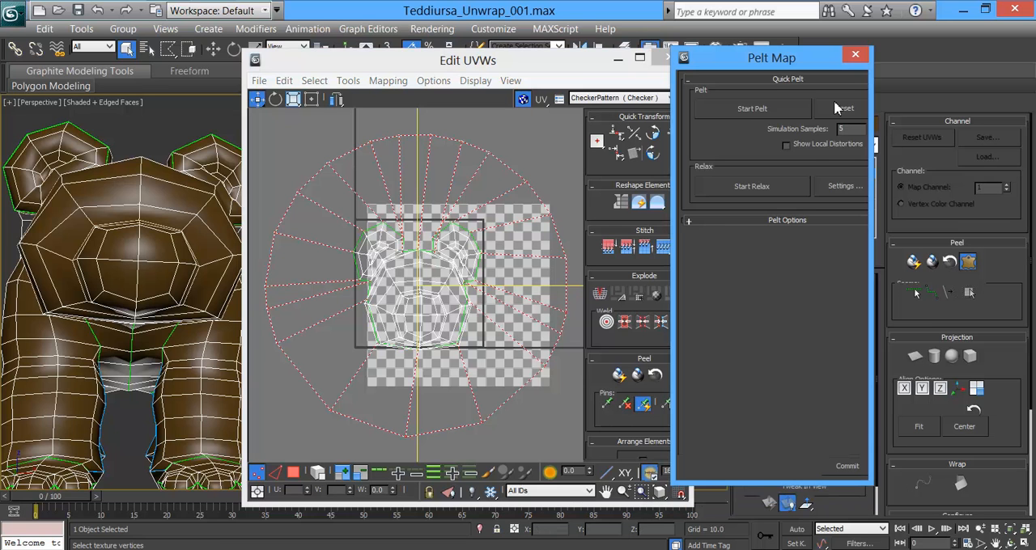
click(784, 221)
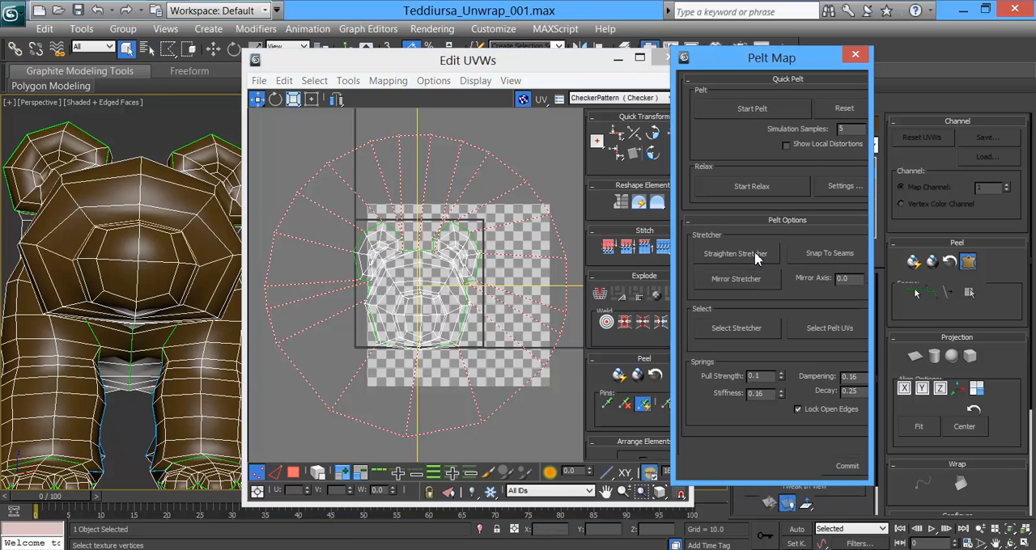
click(542, 83)
drag(542, 69, 518, 80)
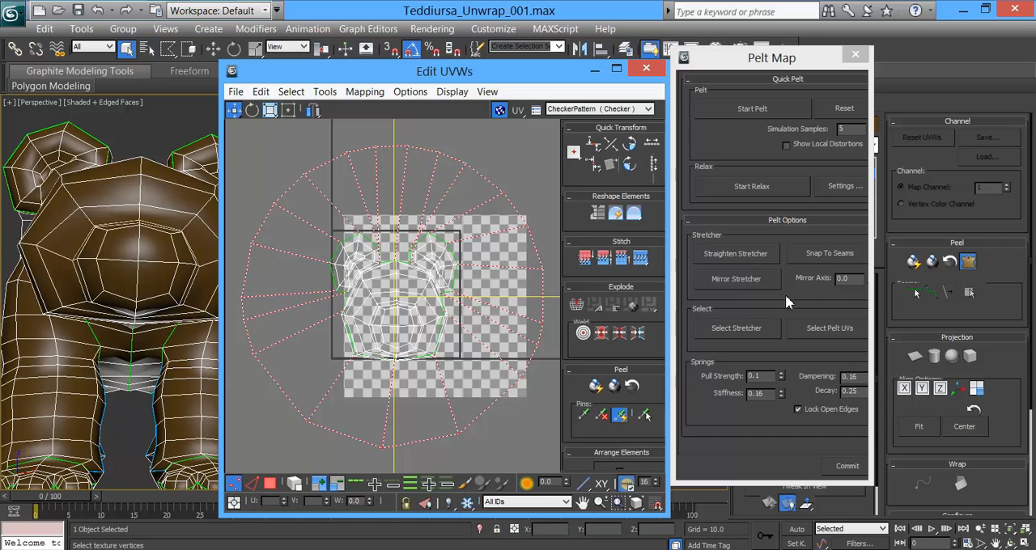
Step: Rotate the whole pelt stretcher by 5 degrees to align it with the head's vertical symmetry axis and run the pelt simulation
click(732, 327)
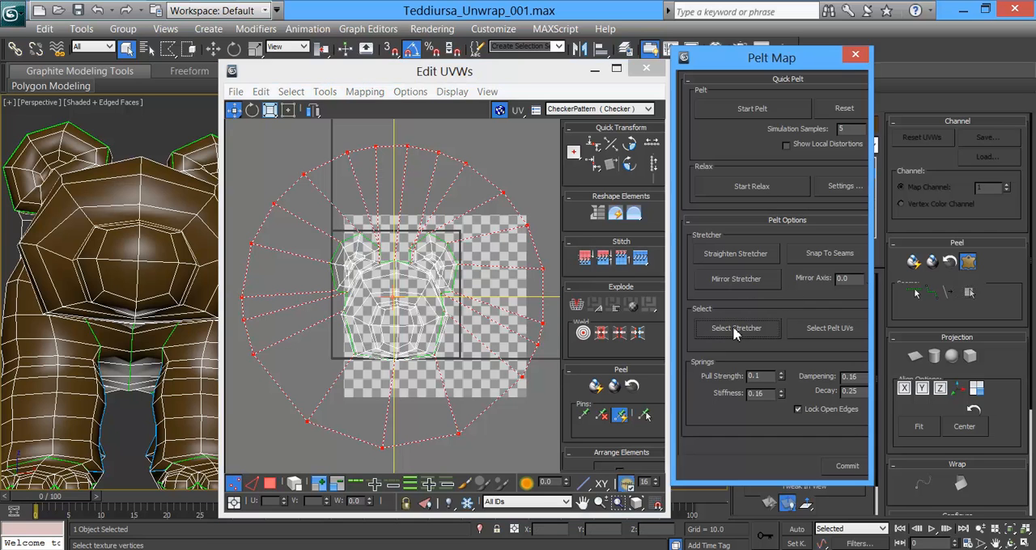
click(251, 110)
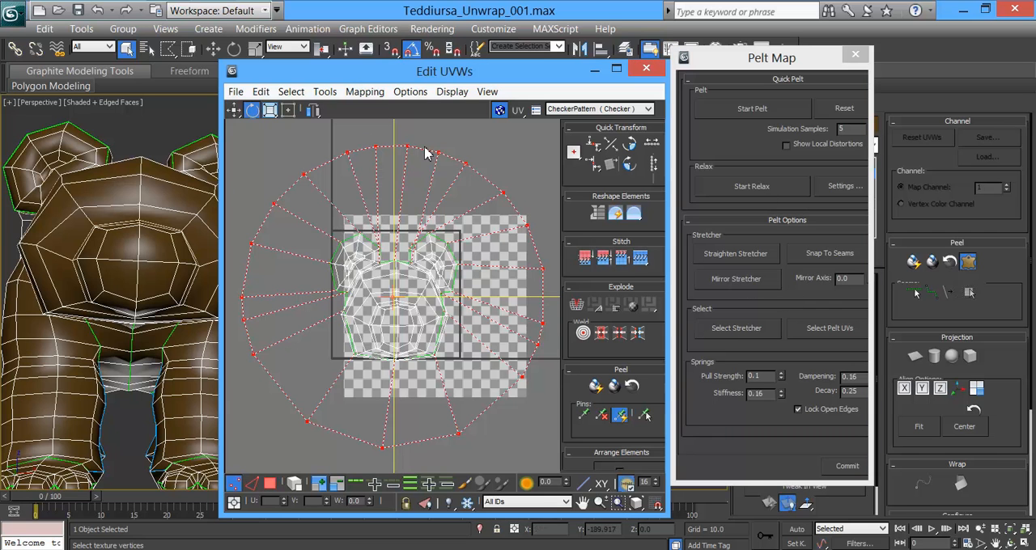
drag(395, 297, 398, 300)
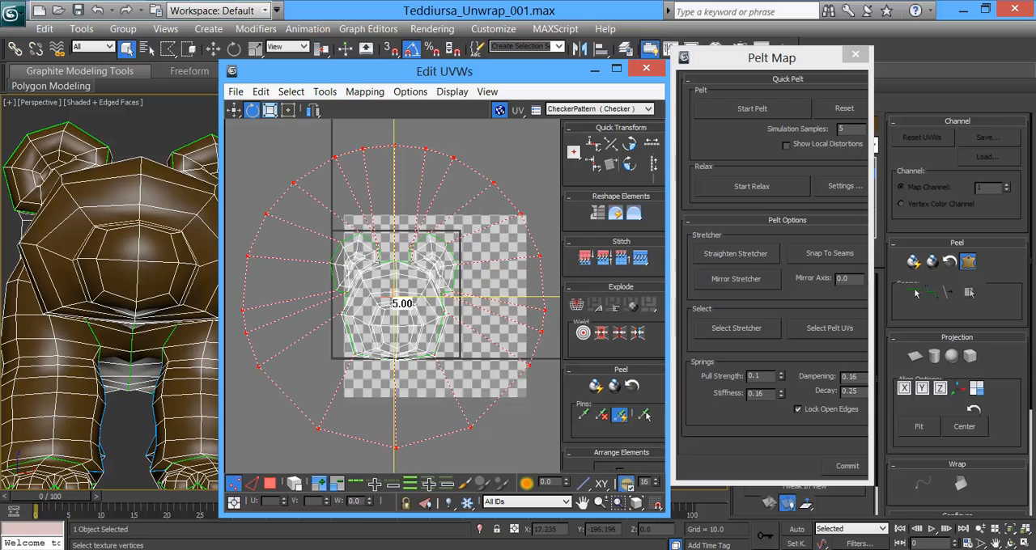
drag(396, 301, 398, 300)
click(754, 110)
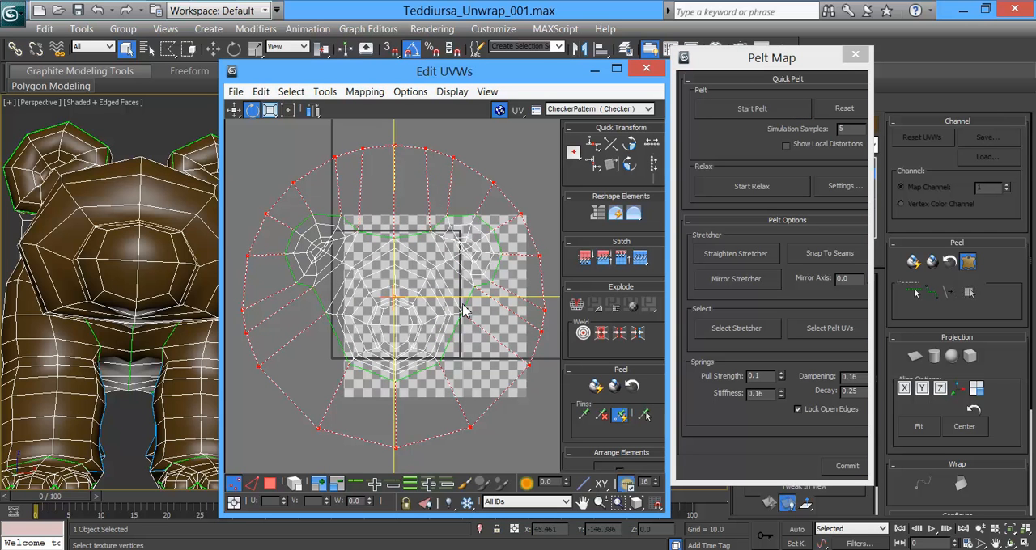
Step: Try a Relax By Face Angles pass while the pelt stretcher points are selected, and close the Relax Tool
click(292, 91)
mouse_move(325, 92)
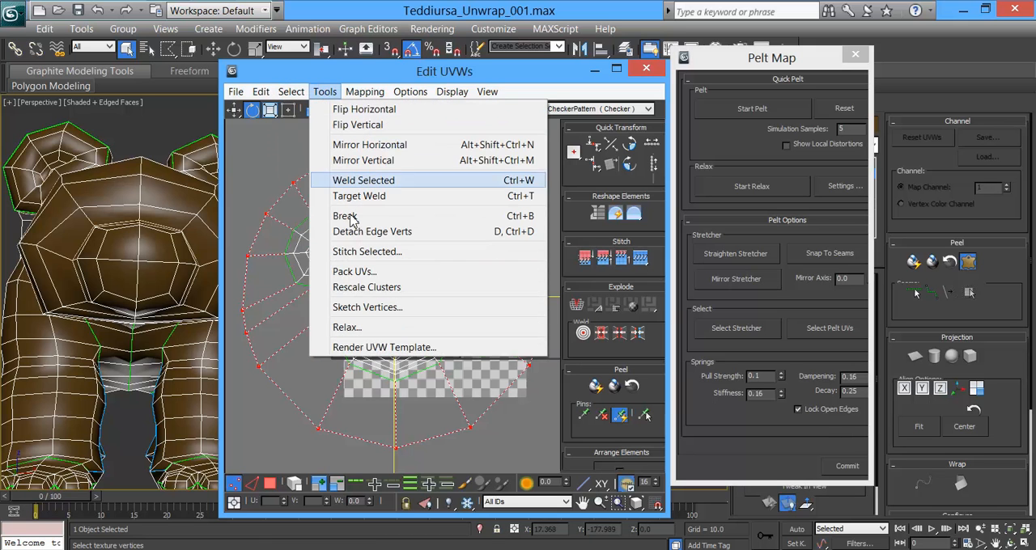
click(357, 327)
drag(332, 123, 668, 150)
click(765, 257)
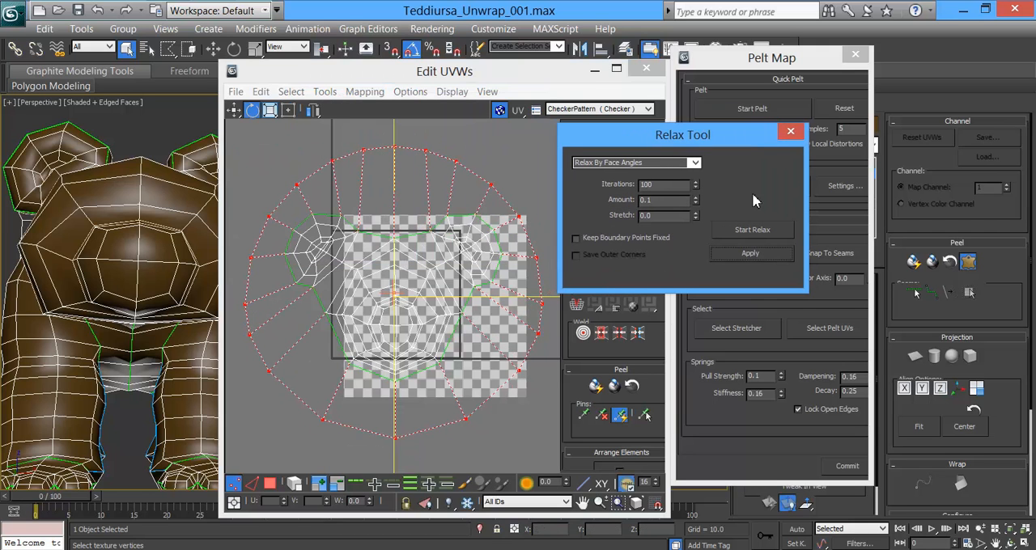
drag(766, 141, 559, 132)
click(589, 122)
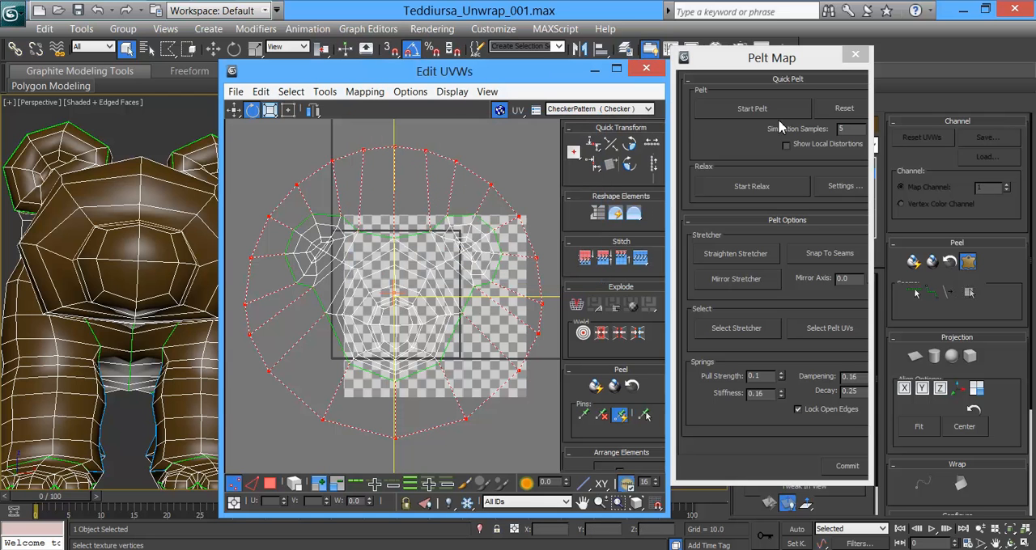
Step: Commit the head's pelt map and relax the head shell by face angles in single passes of 100 iterations
click(854, 470)
click(300, 91)
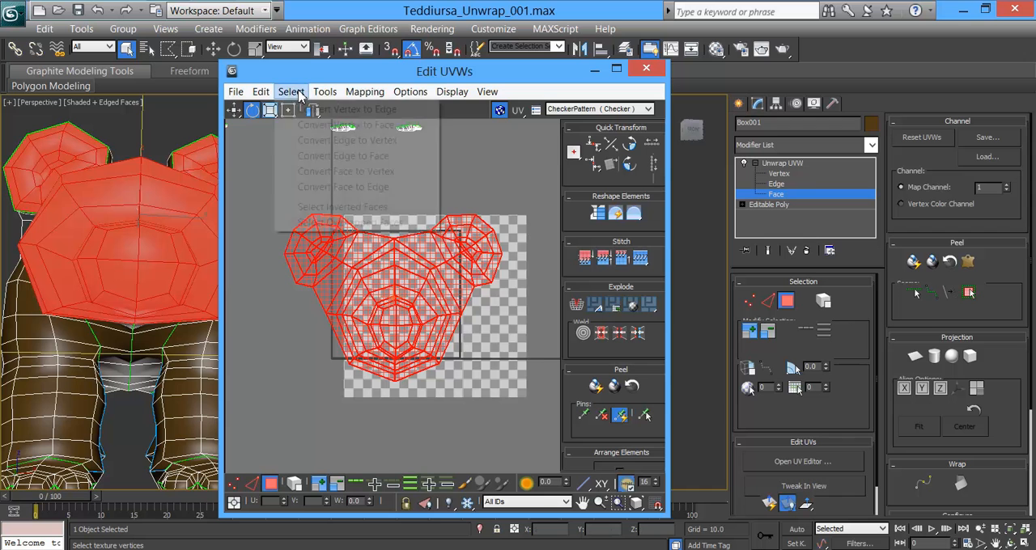
mouse_move(325, 91)
click(348, 327)
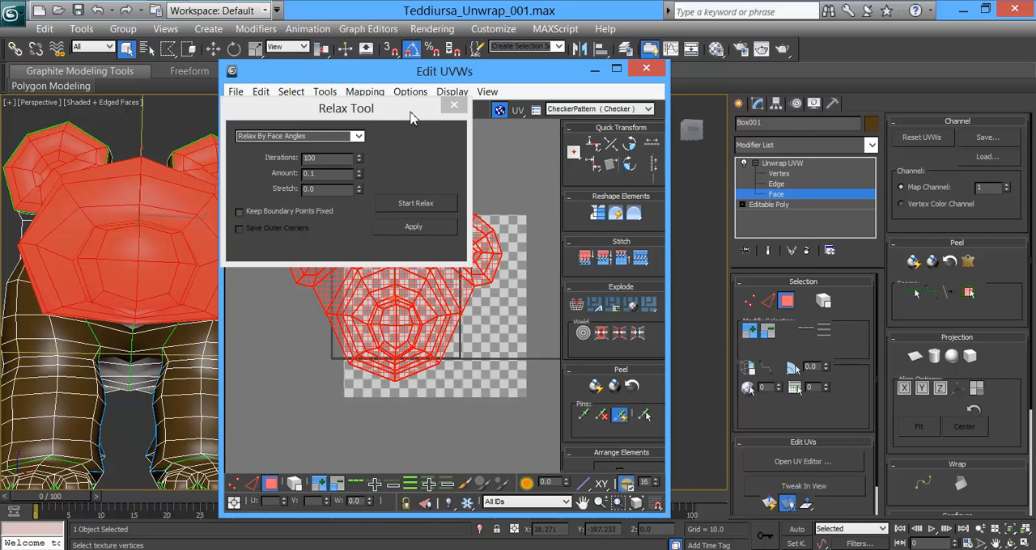
drag(410, 117, 343, 81)
click(355, 191)
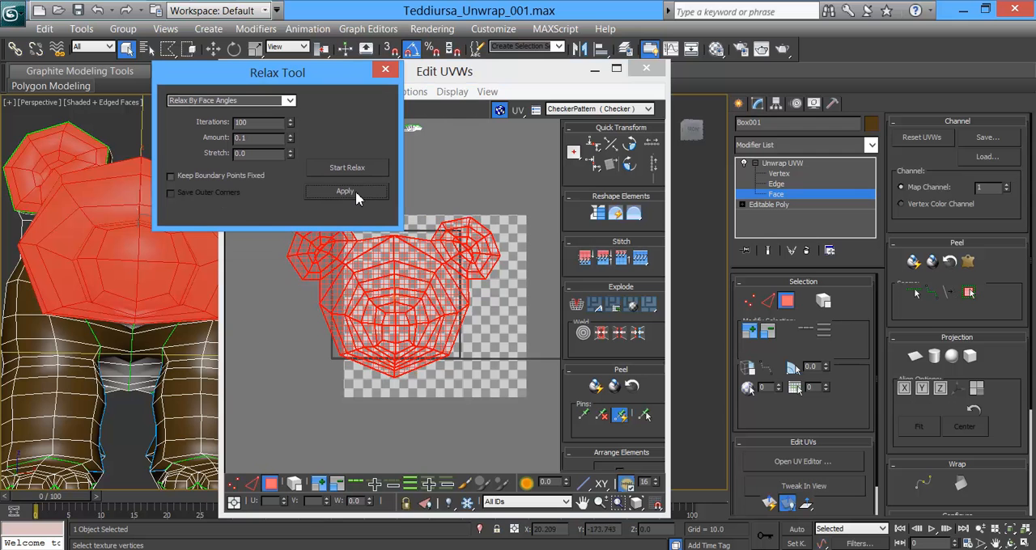
click(444, 415)
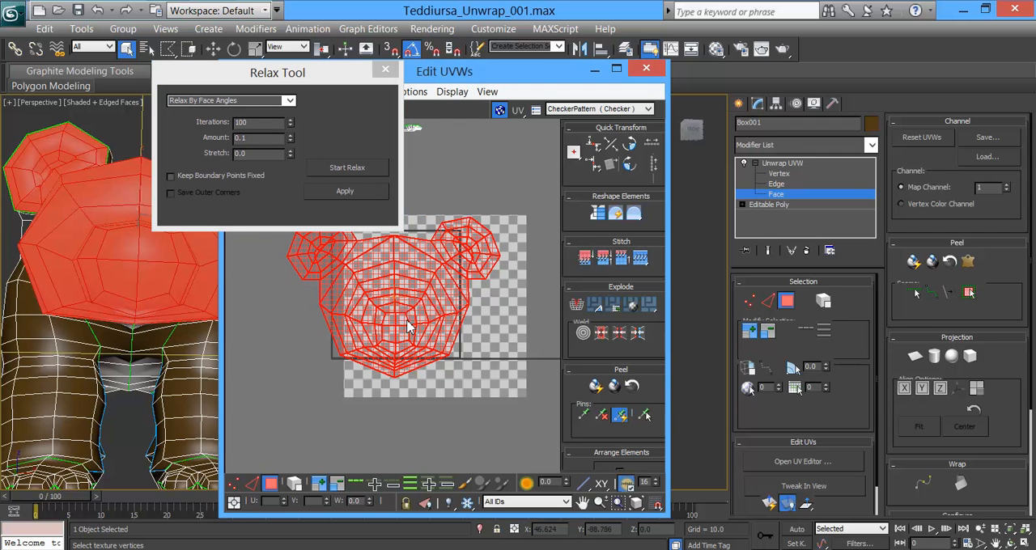
click(348, 192)
click(385, 69)
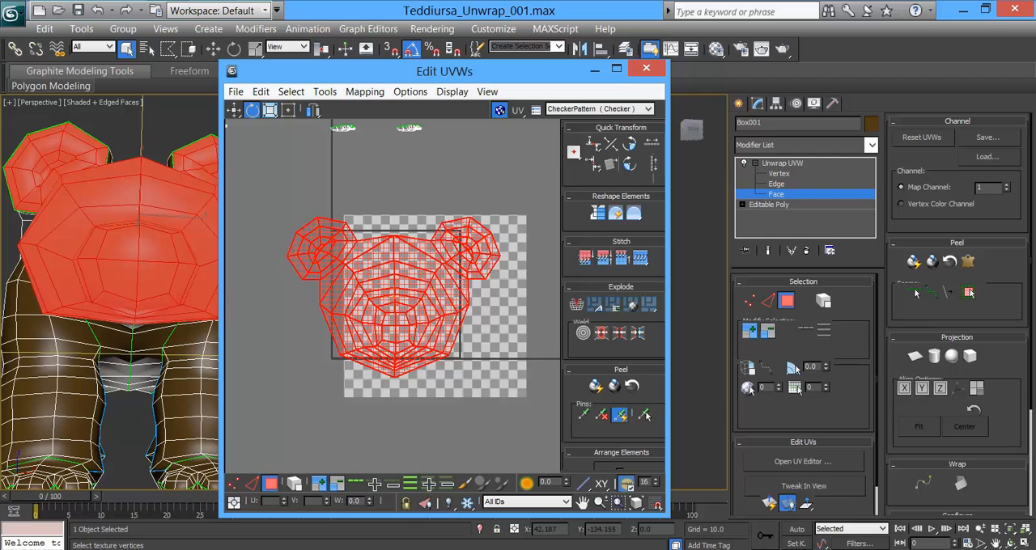
Step: Move the relaxed head shell out of the UV tile and place it just below the torso shell
scroll(431, 266, down, 5)
middle_drag(486, 286, 380, 289)
click(234, 109)
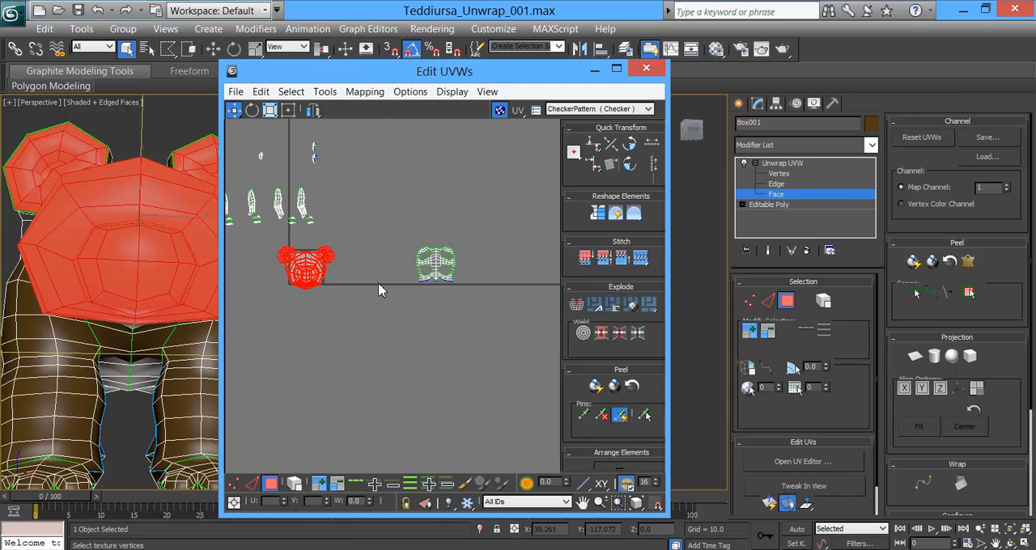
scroll(379, 285, up, 2)
drag(300, 268, 461, 325)
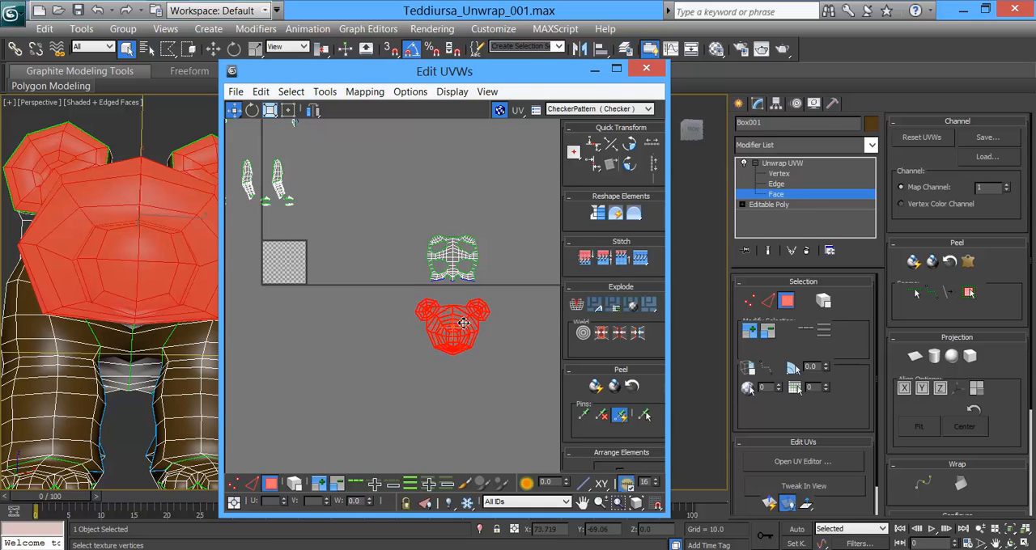
scroll(462, 322, up, 2)
scroll(466, 318, up, 2)
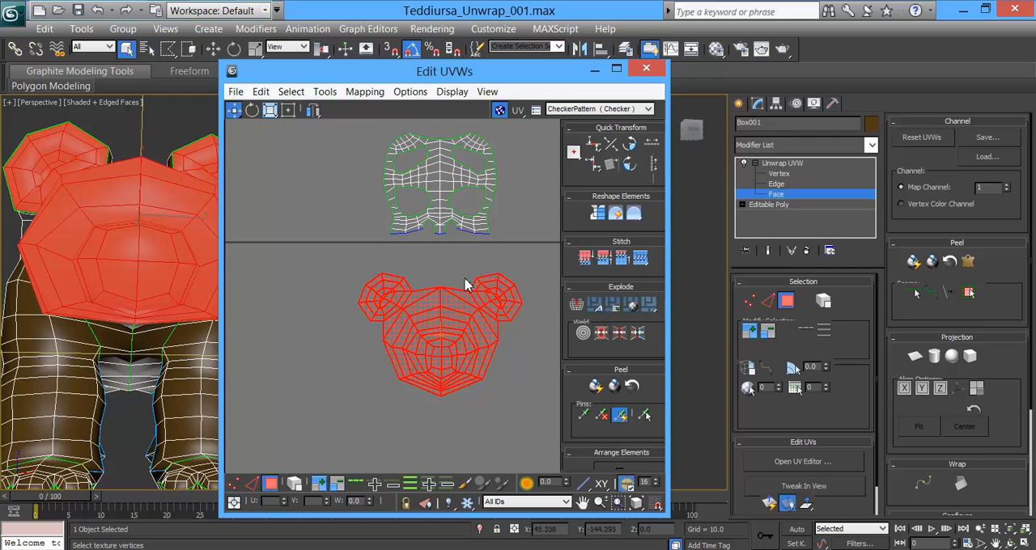
Step: Select the two small ear-back shells above the UV tile and view the backs of the ears on the model
scroll(468, 282, up, 2)
scroll(462, 291, up, 1)
scroll(403, 180, down, 1)
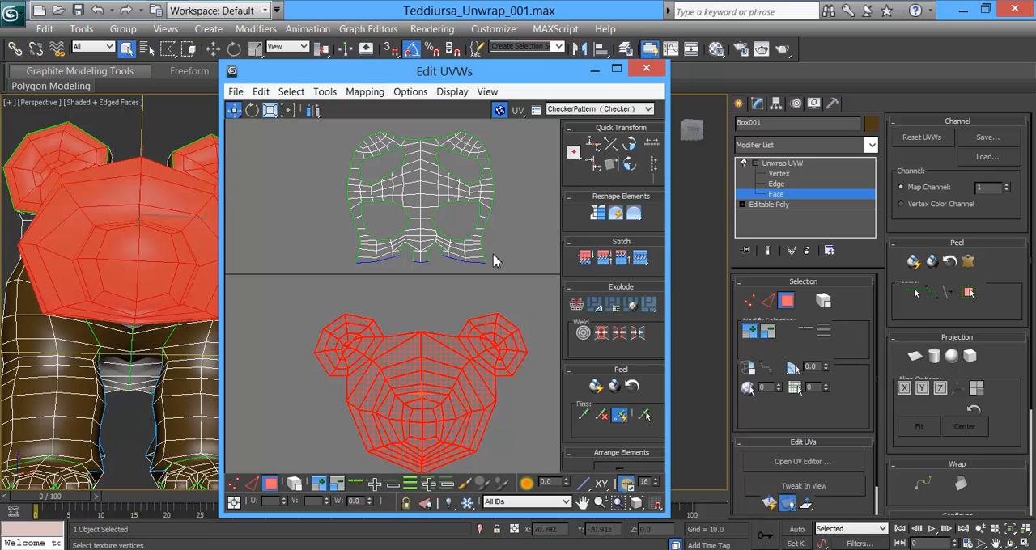
scroll(445, 285, down, 5)
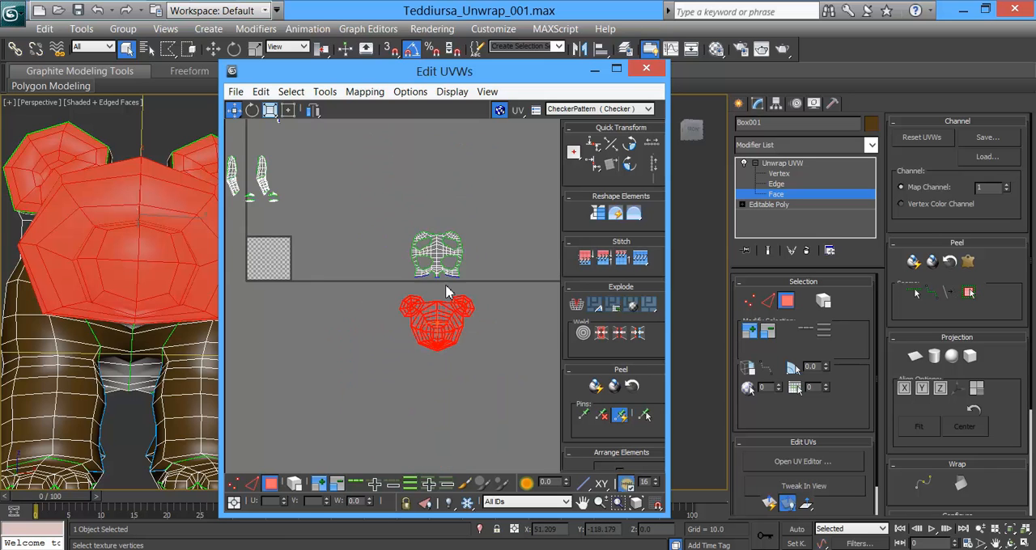
middle_drag(357, 176, 457, 269)
scroll(456, 275, up, 4)
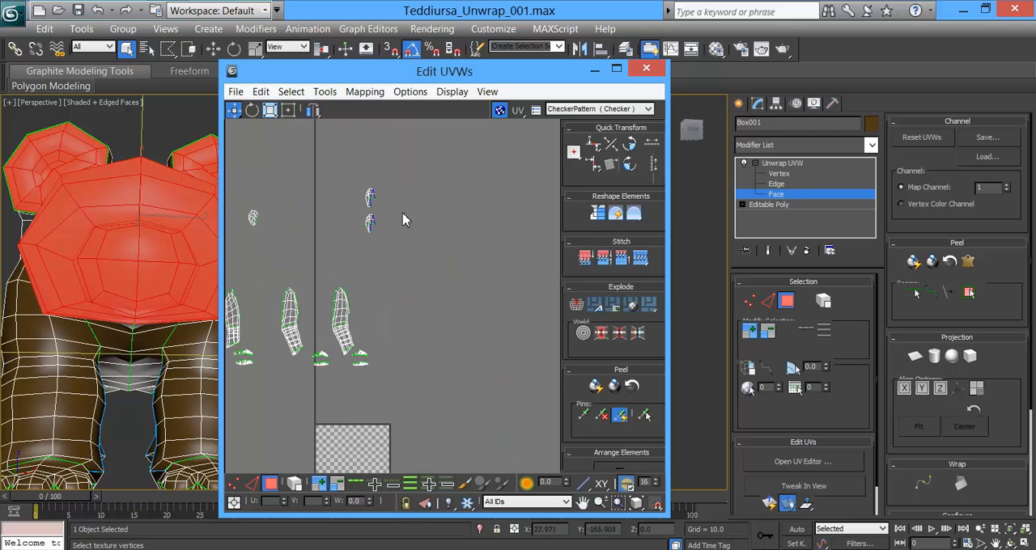
drag(351, 173, 456, 275)
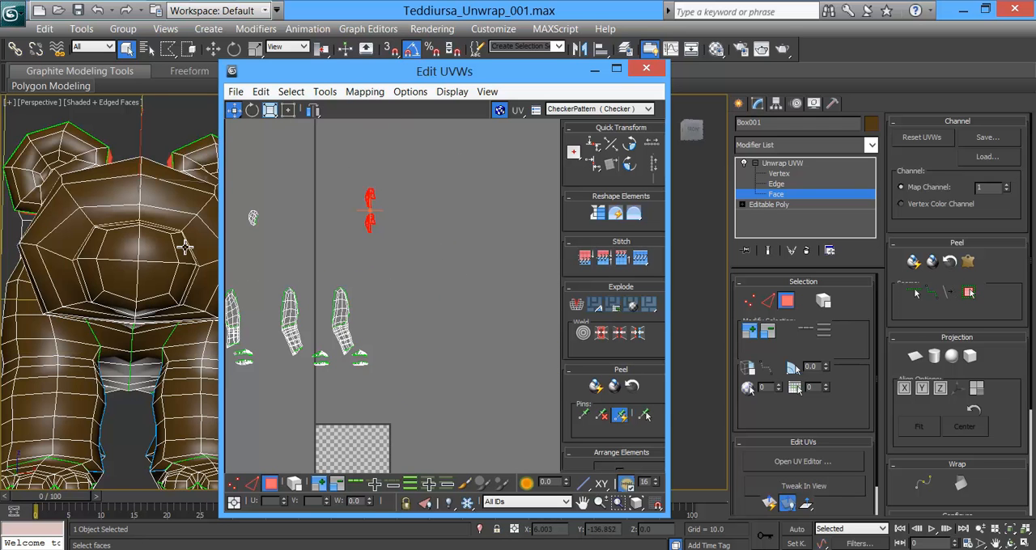
alt+middle_drag(113, 233, 324, 283)
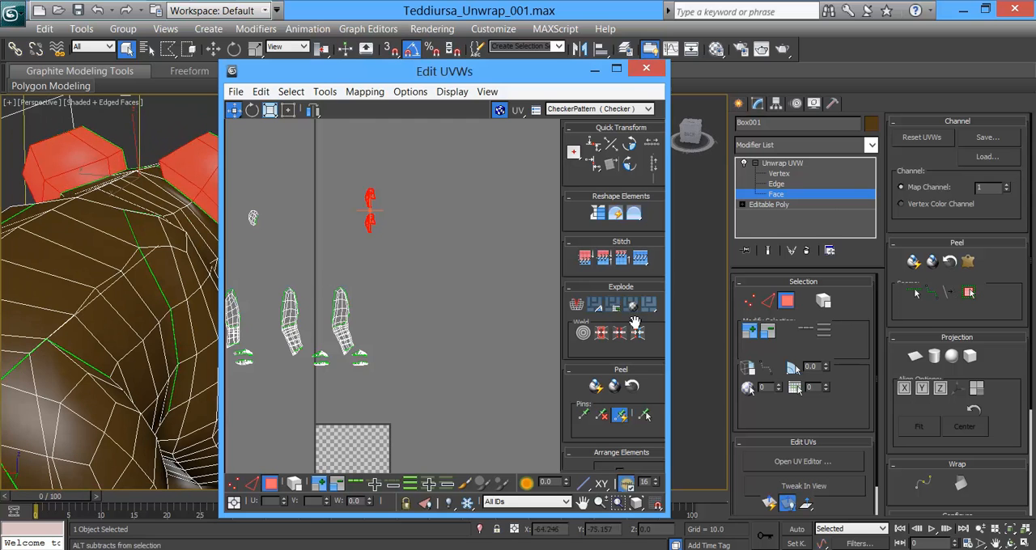
Step: Apply a planar map to the ear-back faces, compare the X, Y and Z alignments, and align the projection to Y
click(915, 356)
middle_drag(462, 427, 478, 281)
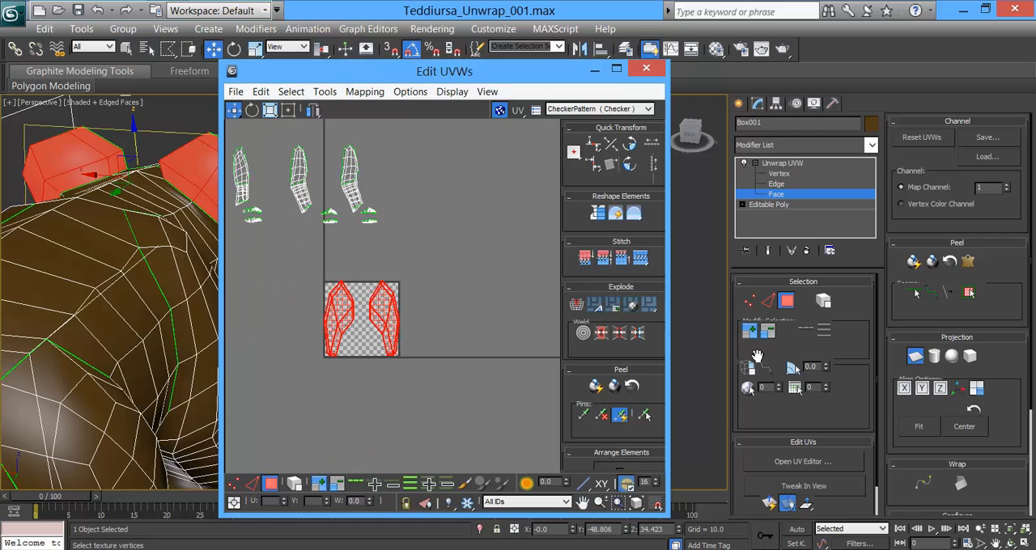
click(905, 389)
click(922, 390)
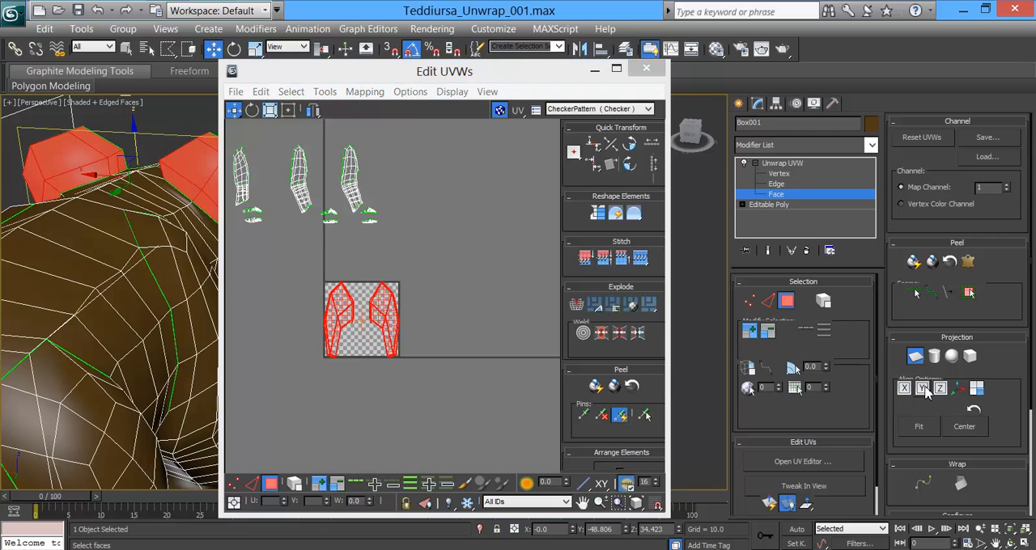
click(941, 389)
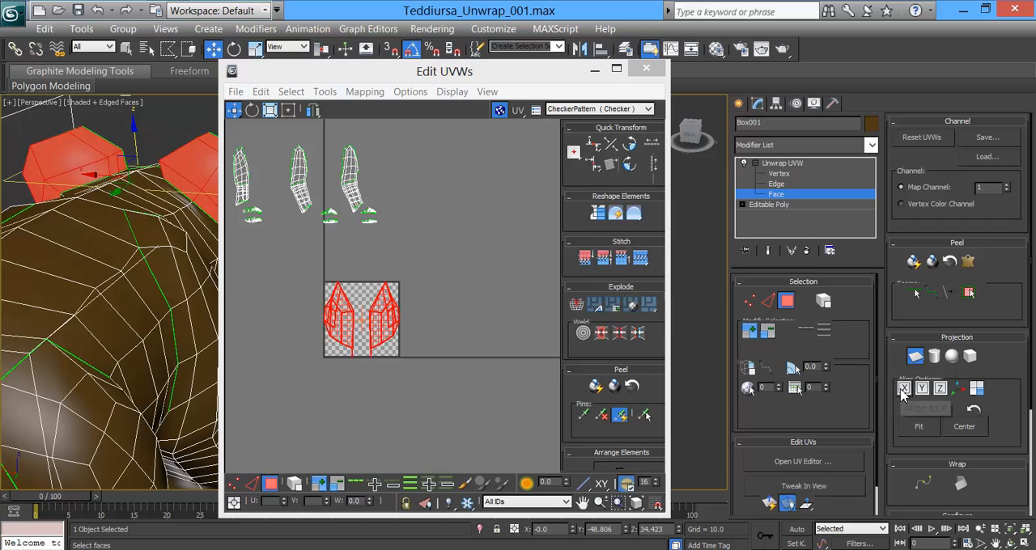
click(904, 390)
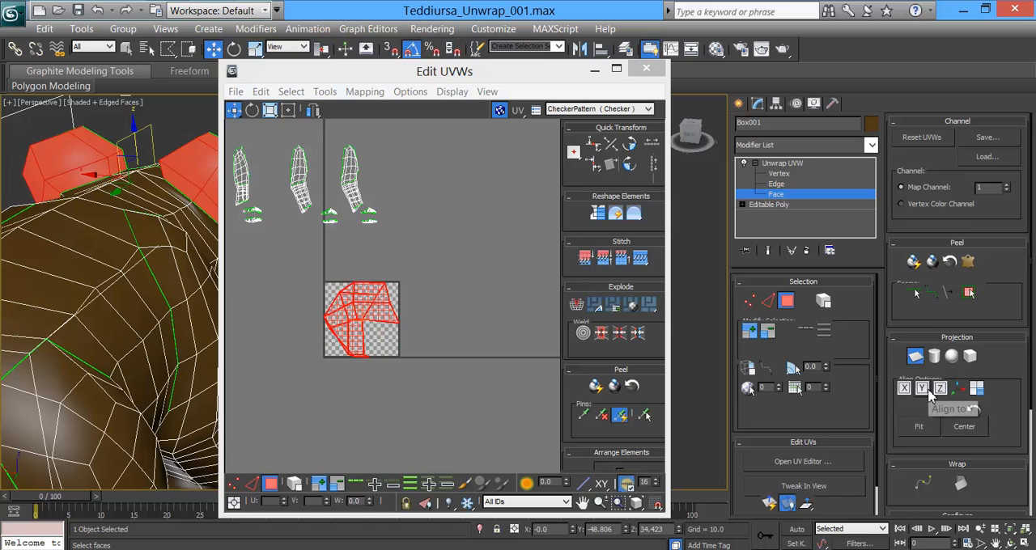
click(922, 390)
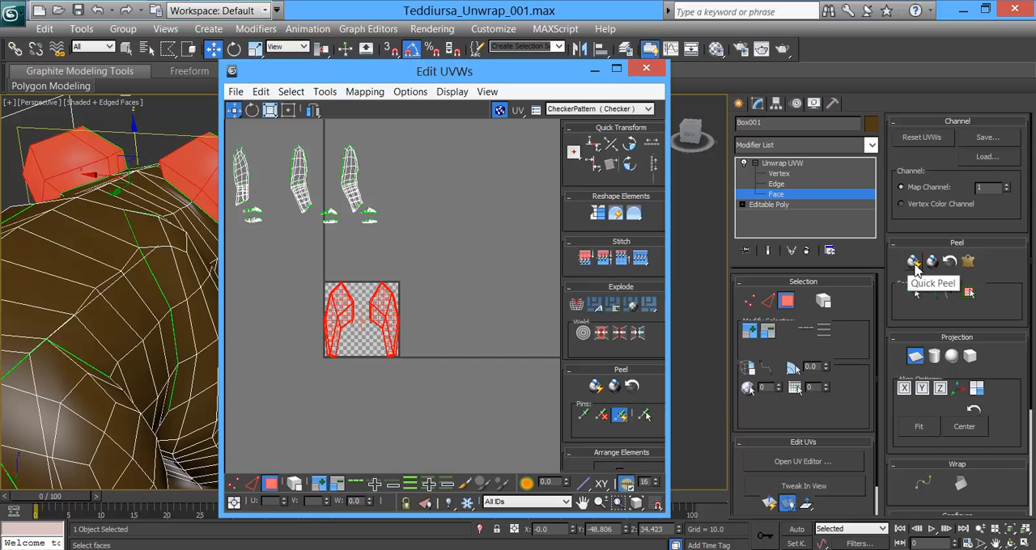
Step: Quick Peel the ear-back shells and end the planar mapping
click(913, 262)
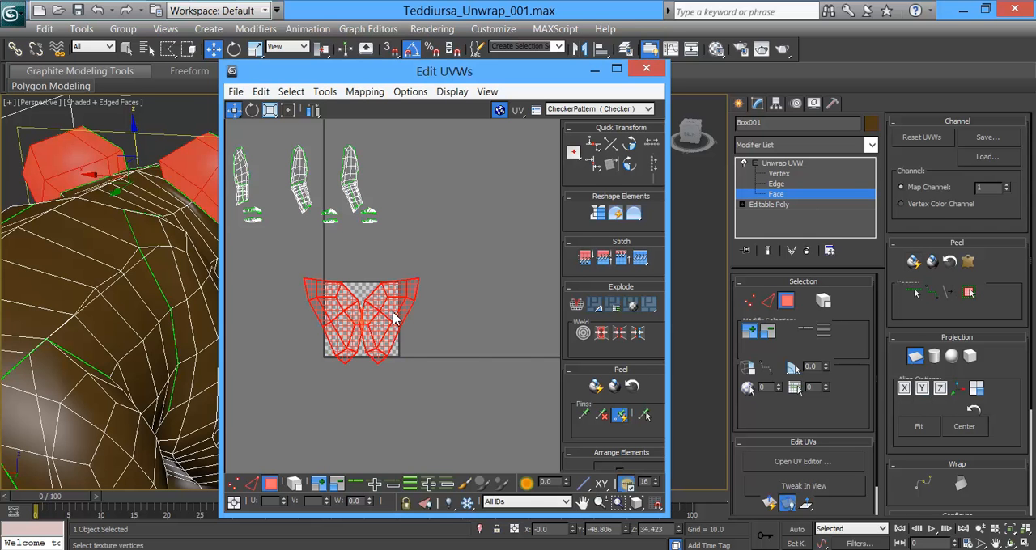
scroll(429, 324, down, 5)
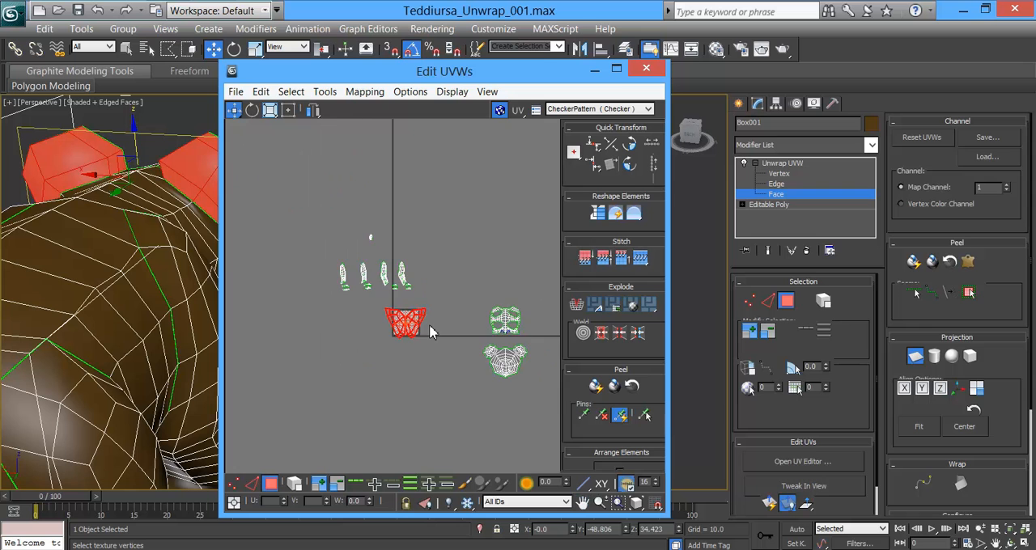
scroll(429, 325, up, 3)
scroll(430, 327, up, 2)
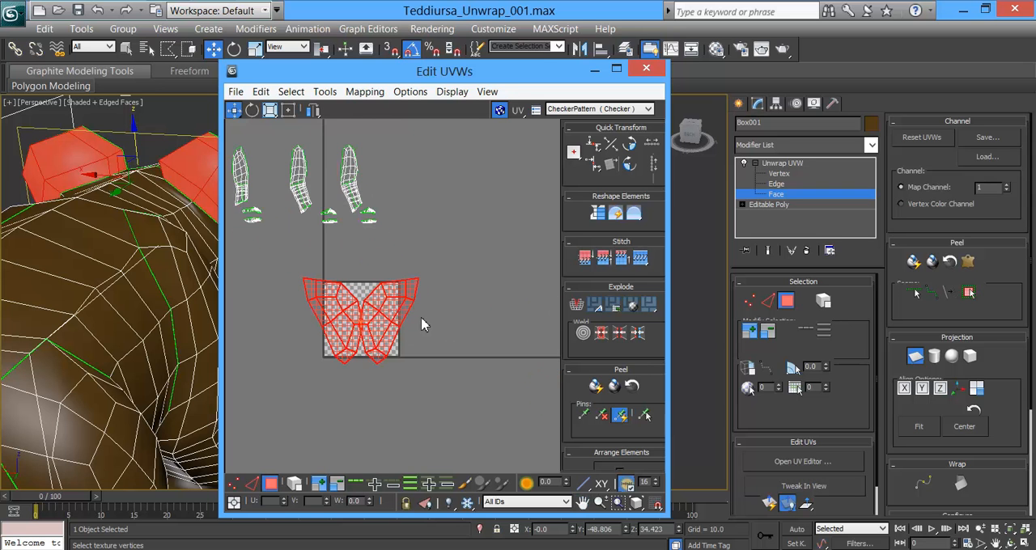
middle_drag(421, 325, 377, 306)
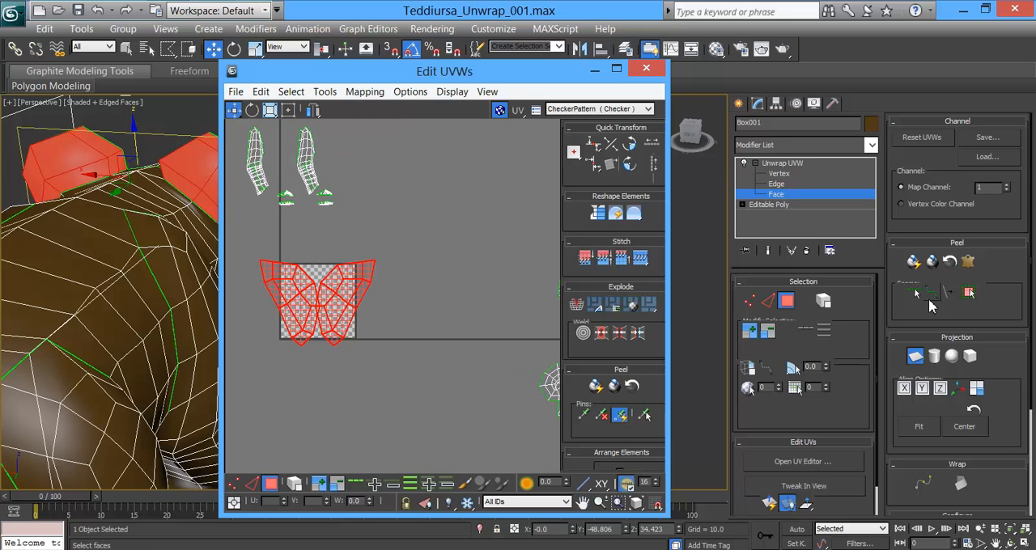
click(915, 357)
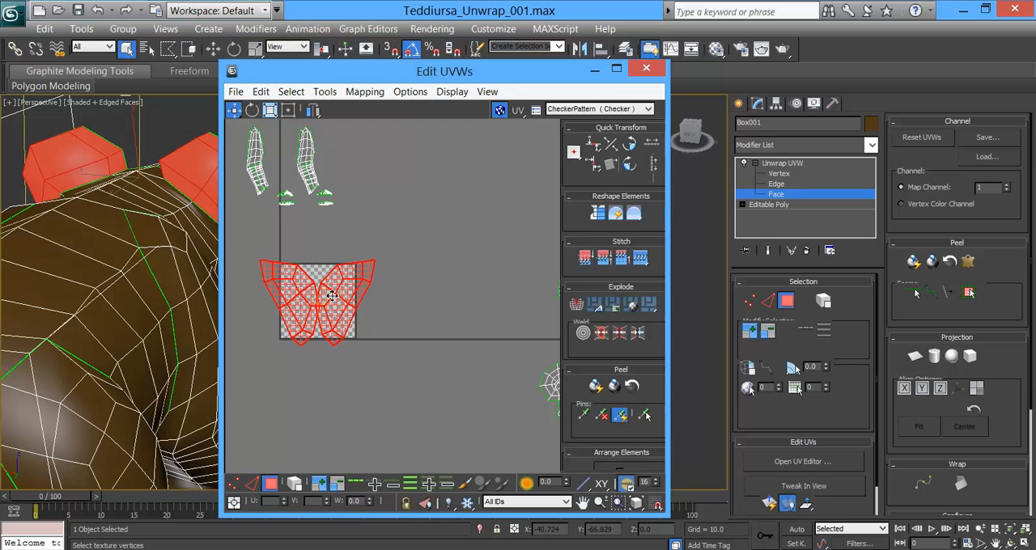
Step: Move the peeled ear-back shells out of the UV tile and place them just below the head shell
drag(332, 296, 493, 300)
middle_drag(509, 377, 324, 312)
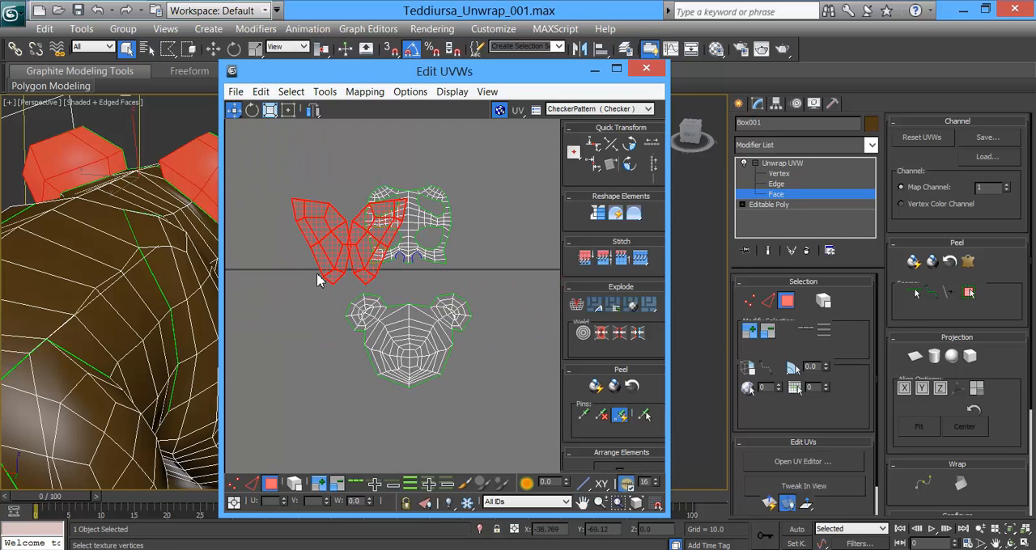
drag(322, 246, 386, 439)
scroll(443, 409, down, 3)
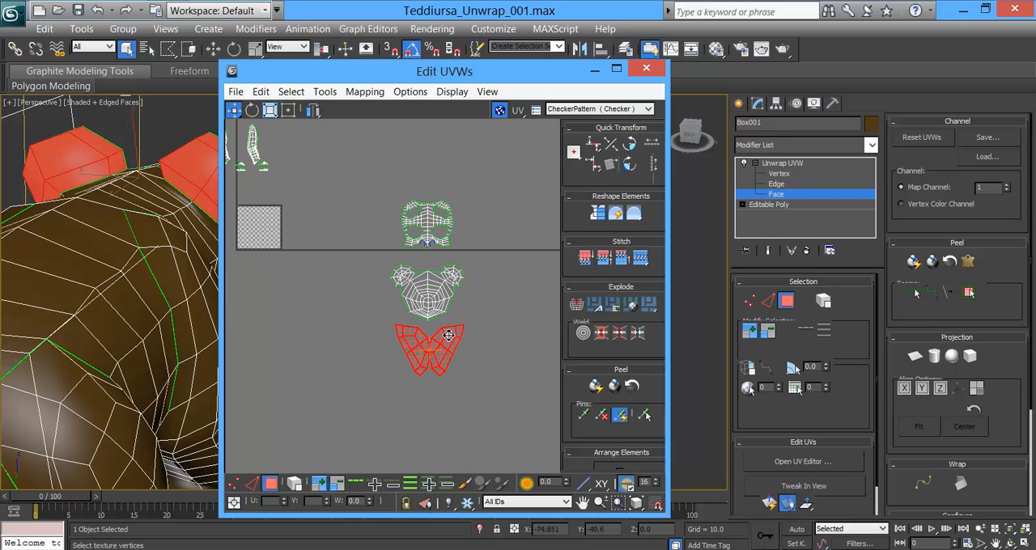
drag(448, 352, 448, 361)
Step: Select the small tail shell above the leg shells and view the tail from behind on the model
middle_drag(392, 334, 462, 427)
middle_drag(371, 253, 415, 308)
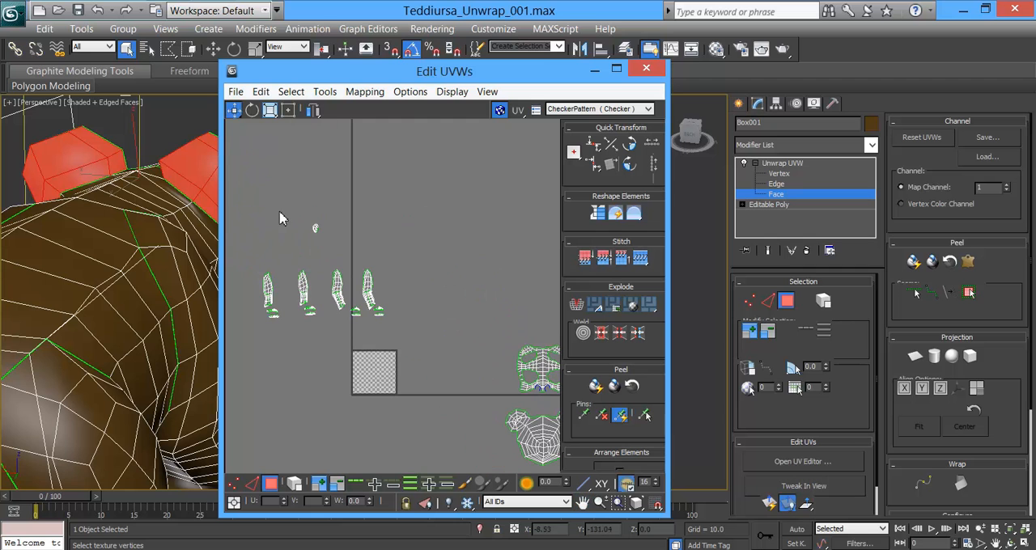
drag(350, 261, 350, 261)
scroll(123, 333, down, 4)
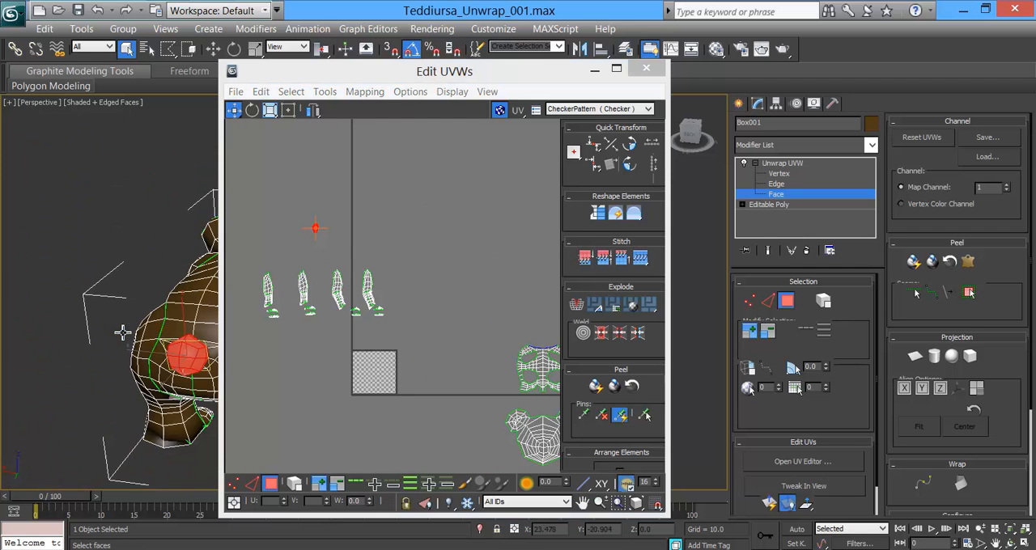
middle_drag(165, 332, 158, 310)
alt+middle_drag(209, 346, 159, 322)
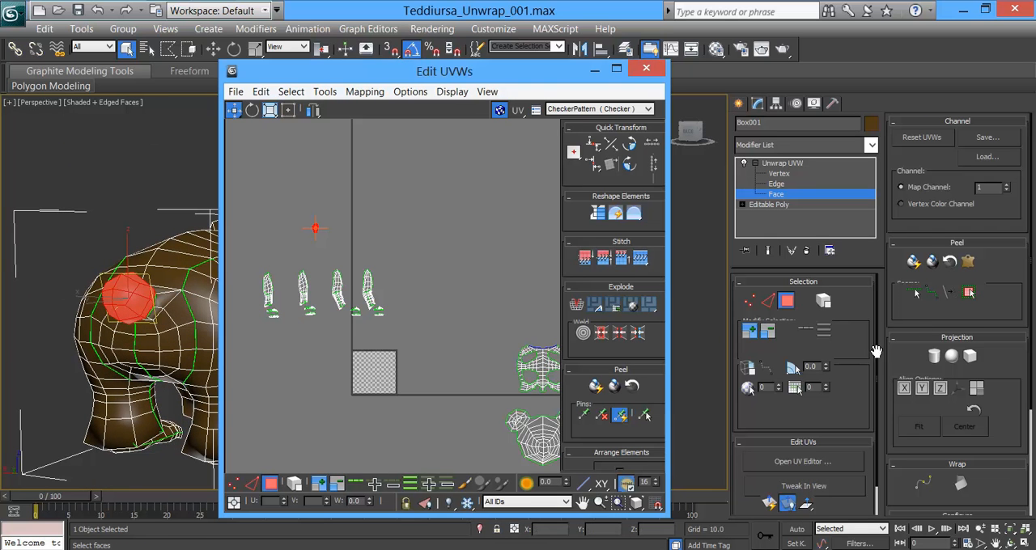
Step: Apply a spherical map to the tail faces and move the UV editor aside to expose the tail and its mapping gizmo
click(955, 363)
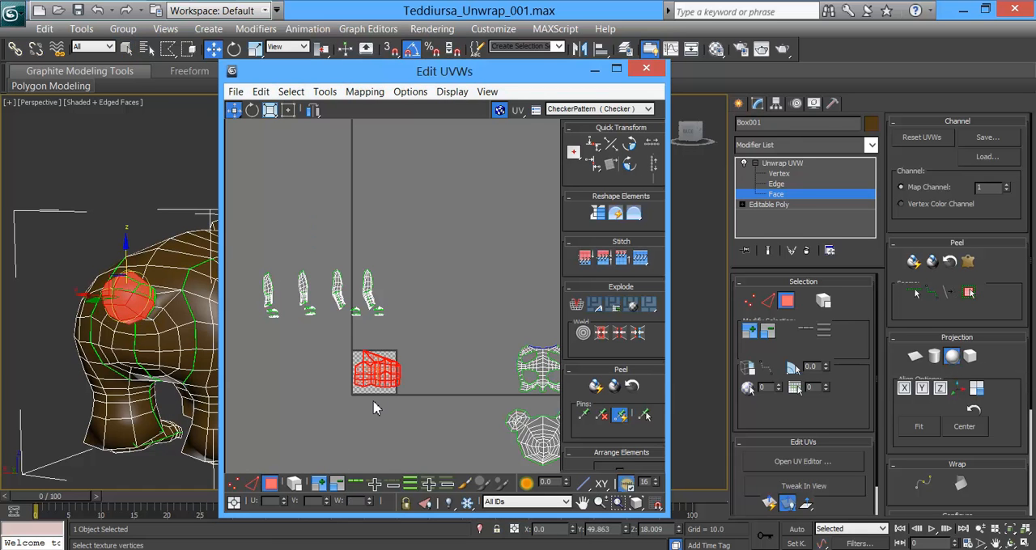
scroll(374, 409, up, 2)
scroll(85, 308, up, 6)
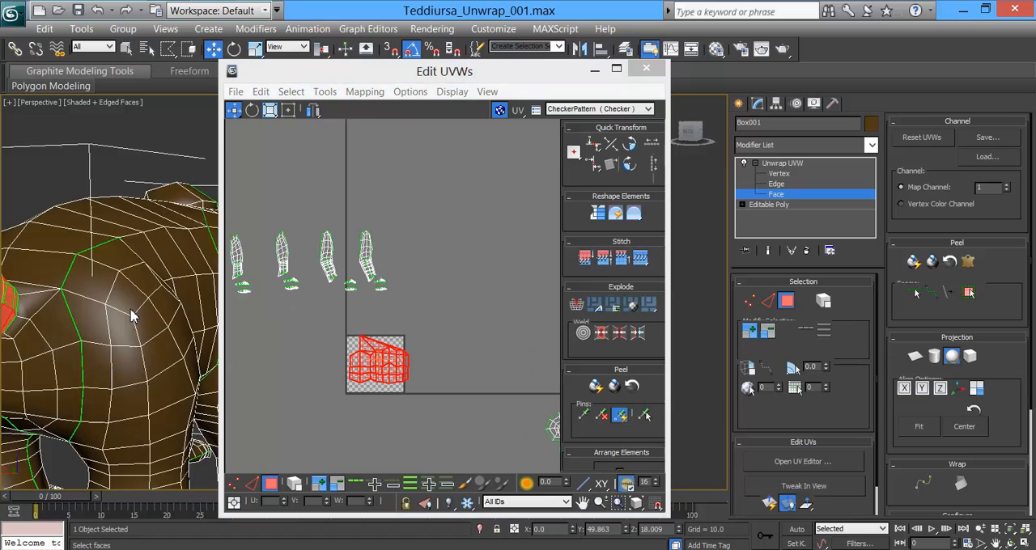
middle_drag(231, 310, 297, 309)
drag(468, 79, 809, 69)
scroll(348, 291, up, 3)
middle_drag(298, 286, 356, 291)
alt+middle_drag(356, 292, 445, 253)
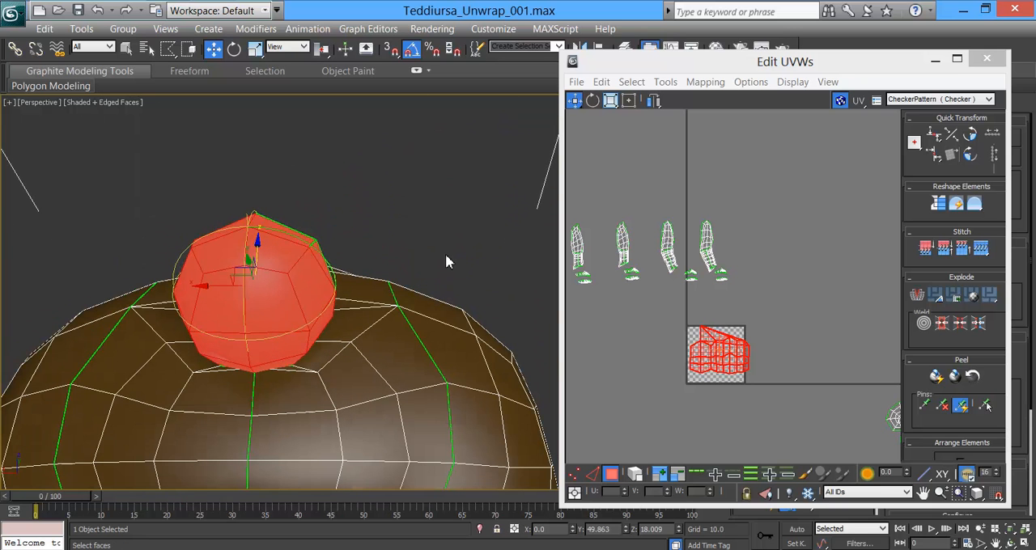
Step: Rotate the spherical gizmo in the Local coordinate system until the tail's UV shell is symmetrical, and end the spherical mapping
click(234, 49)
mouse_move(267, 328)
mouse_down()
mouse_move(133, 326)
mouse_move(267, 328)
mouse_up()
click(299, 46)
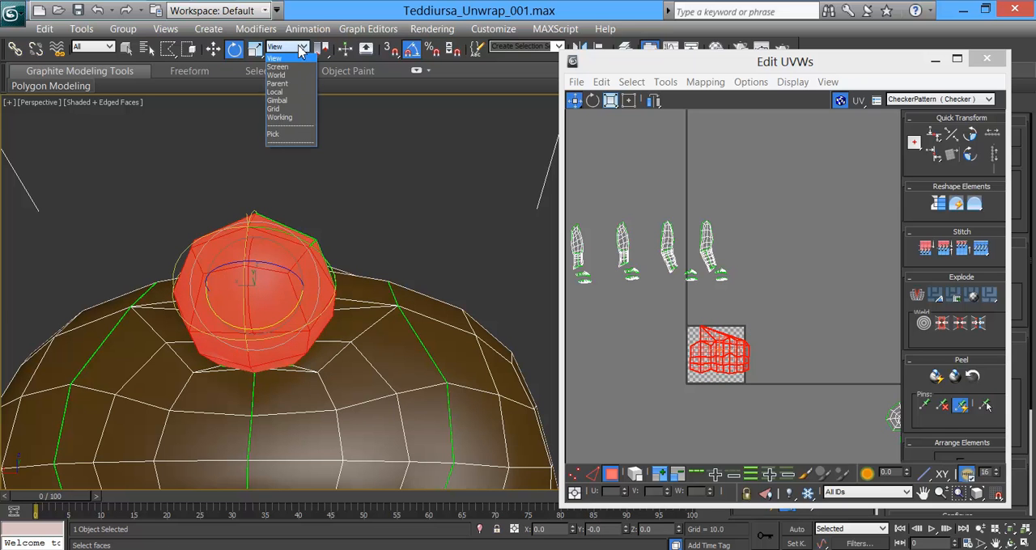
click(282, 97)
drag(263, 317, 120, 318)
click(717, 375)
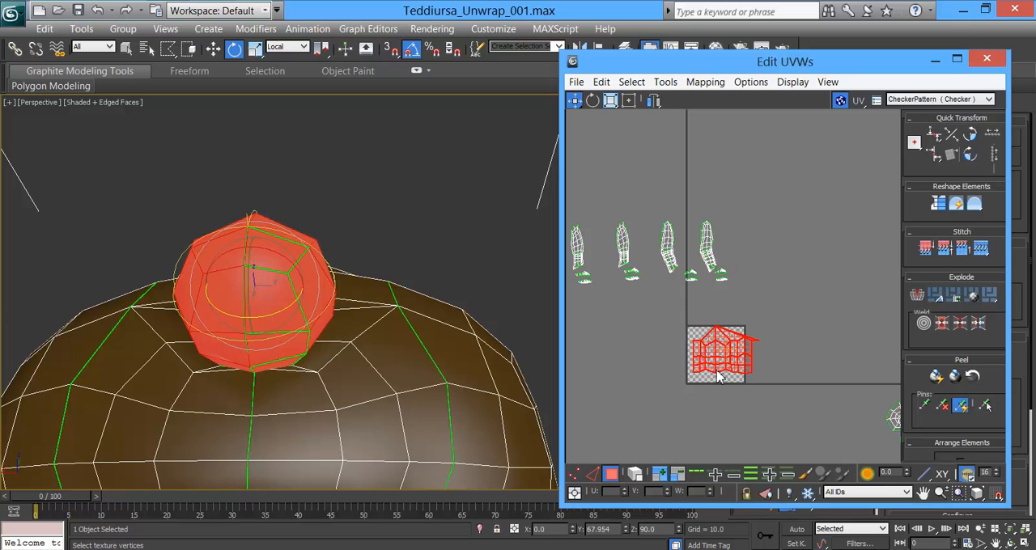
middle_click(723, 370)
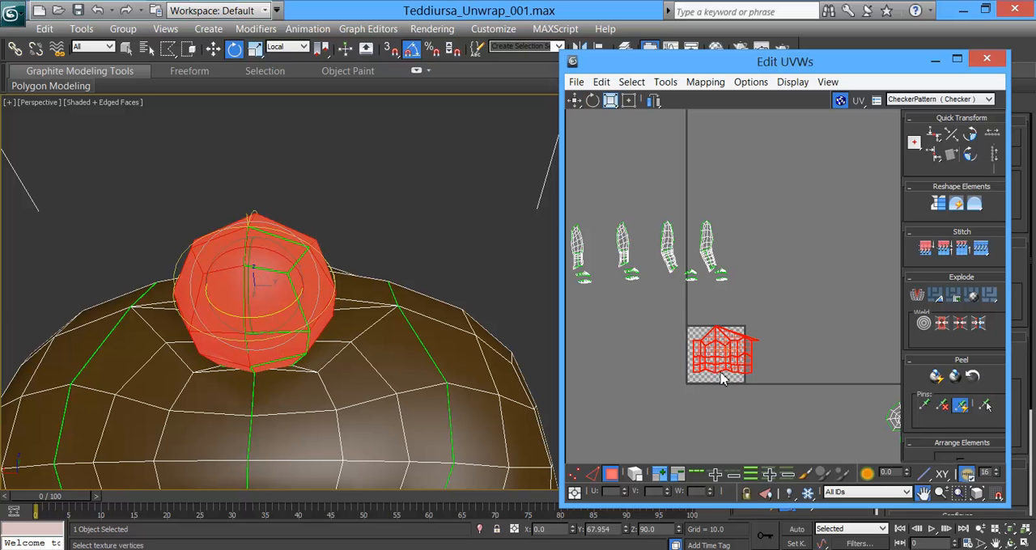
scroll(727, 366, up, 7)
drag(278, 314, 269, 315)
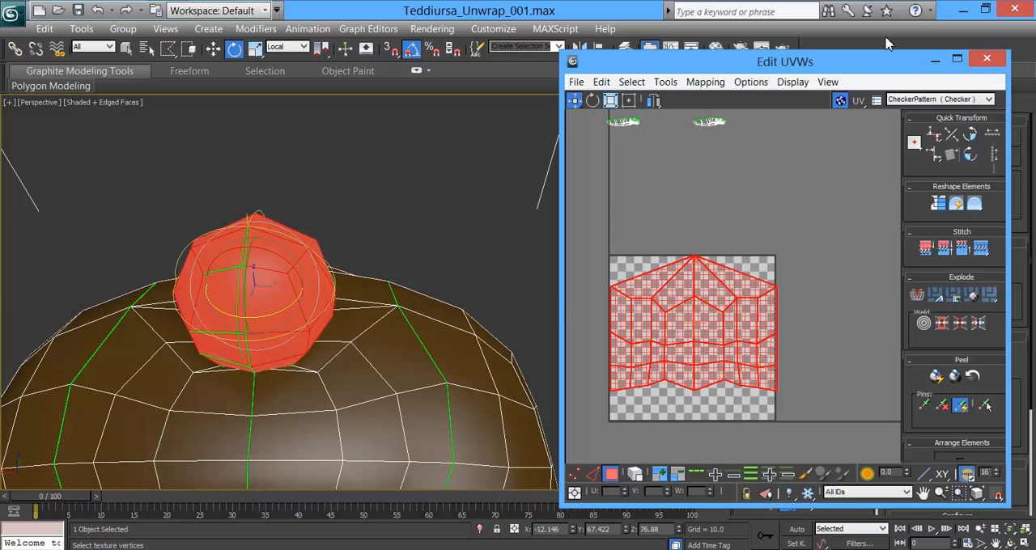
drag(905, 69, 611, 67)
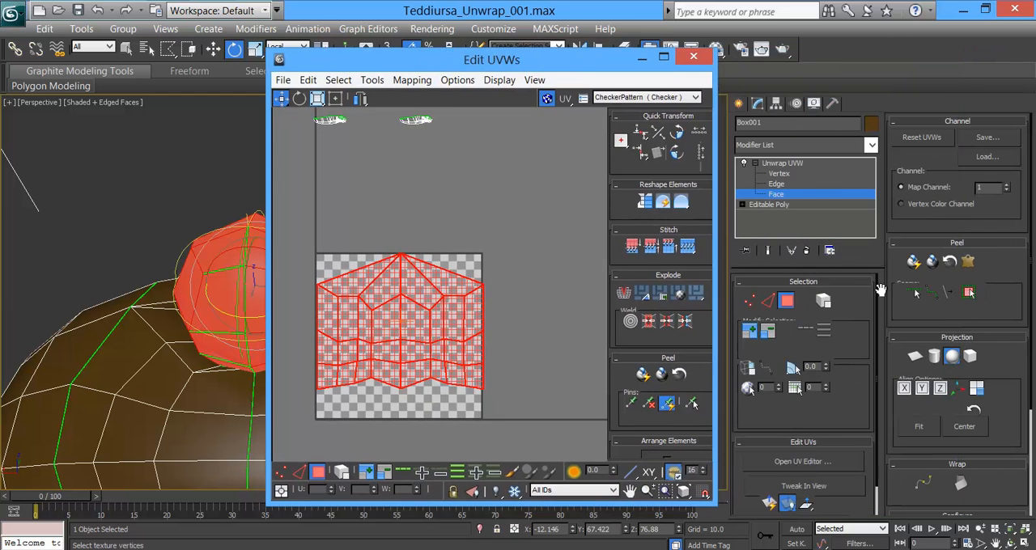
click(955, 358)
Step: Try Quick Peel and Peel Mode on the tail shell, undoing each attempt
middle_drag(508, 322, 603, 294)
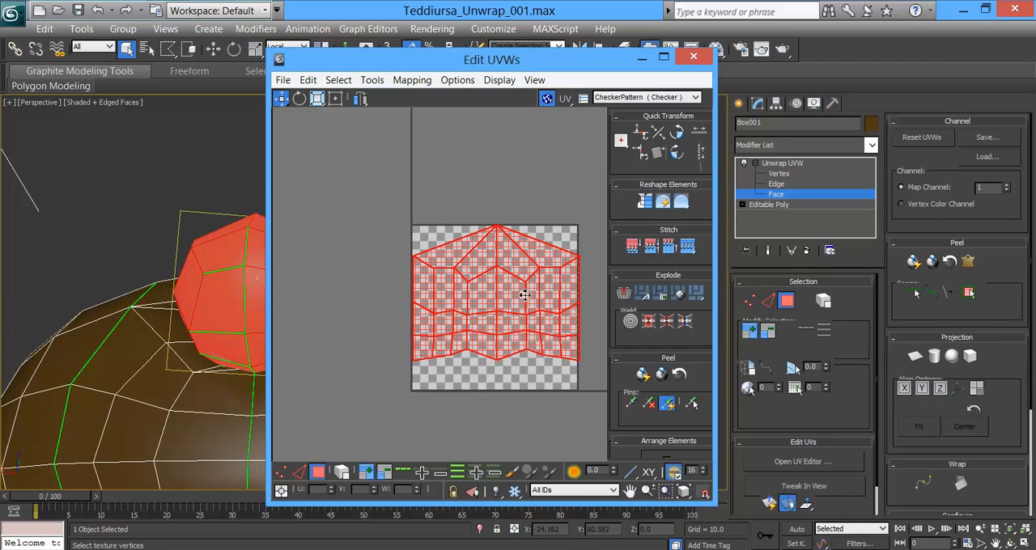
scroll(513, 293, down, 3)
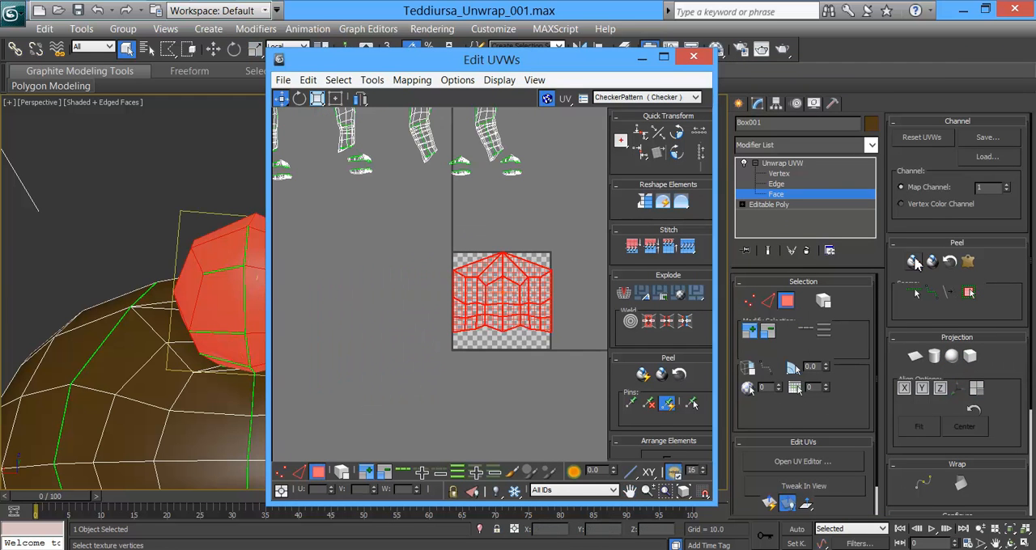
click(915, 261)
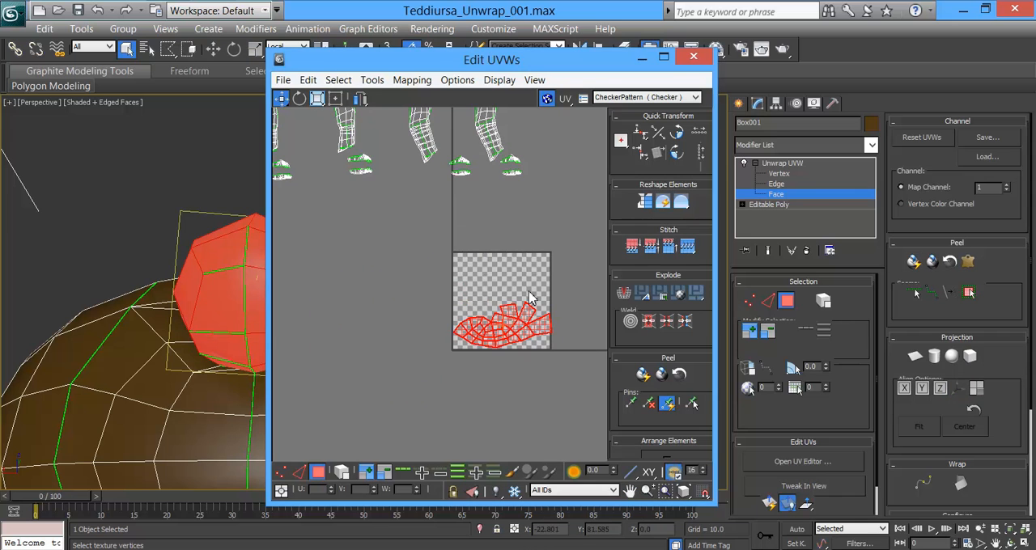
key(ctrl+z)
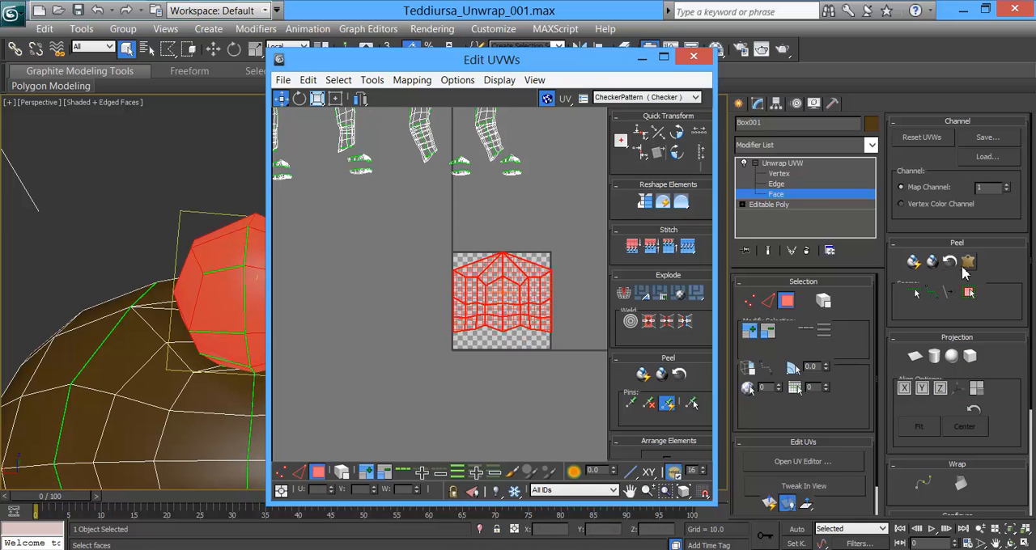
click(933, 261)
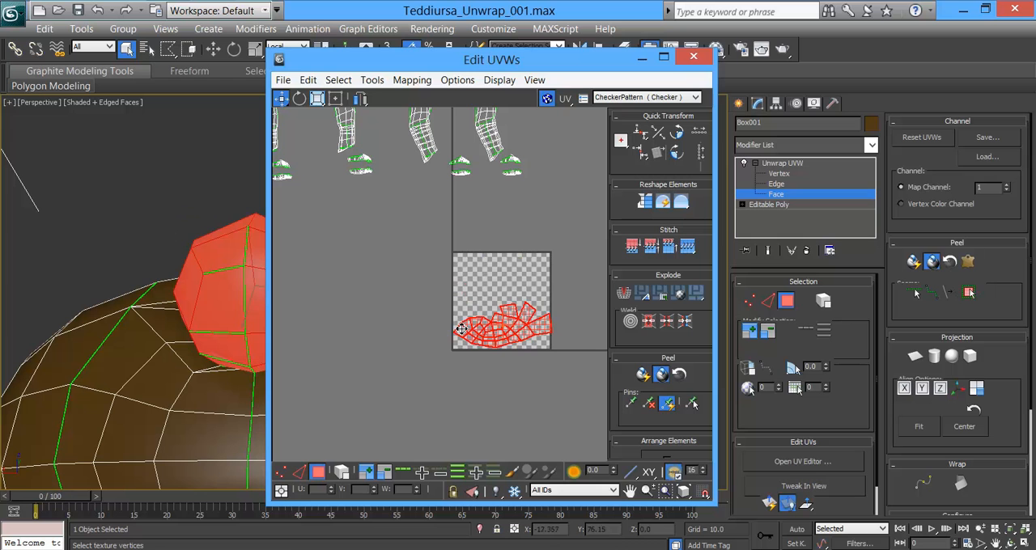
key(ctrl+z)
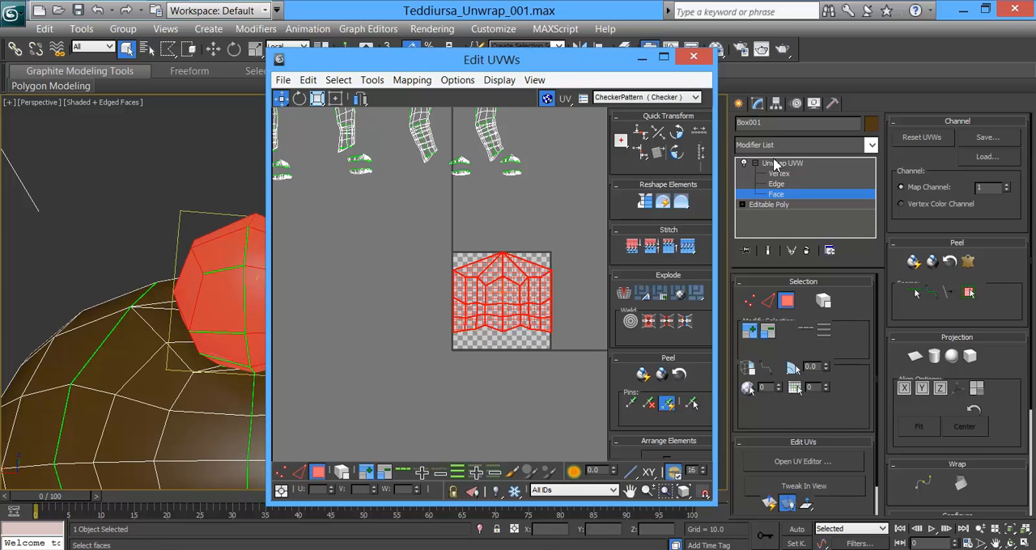
Step: Try to weld the vertices along one side edge of the tail's UV shell
click(778, 175)
scroll(475, 305, up, 3)
middle_drag(521, 296, 402, 293)
drag(475, 231, 489, 357)
right_click(486, 330)
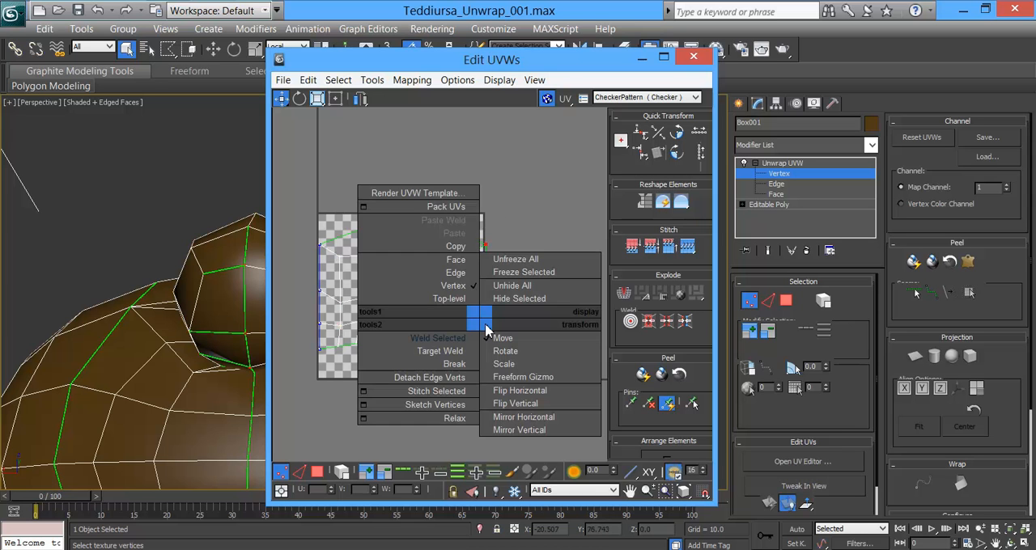
click(459, 346)
middle_drag(400, 335, 450, 348)
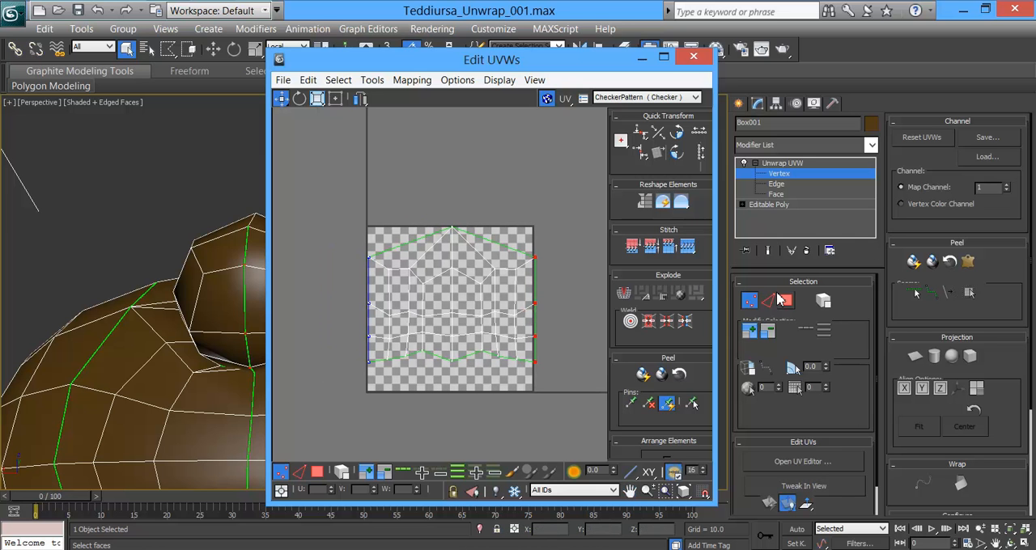
Step: Relax the tail shell by face angles and move it outside the UV tile above the finished torso shell
click(785, 301)
click(416, 247)
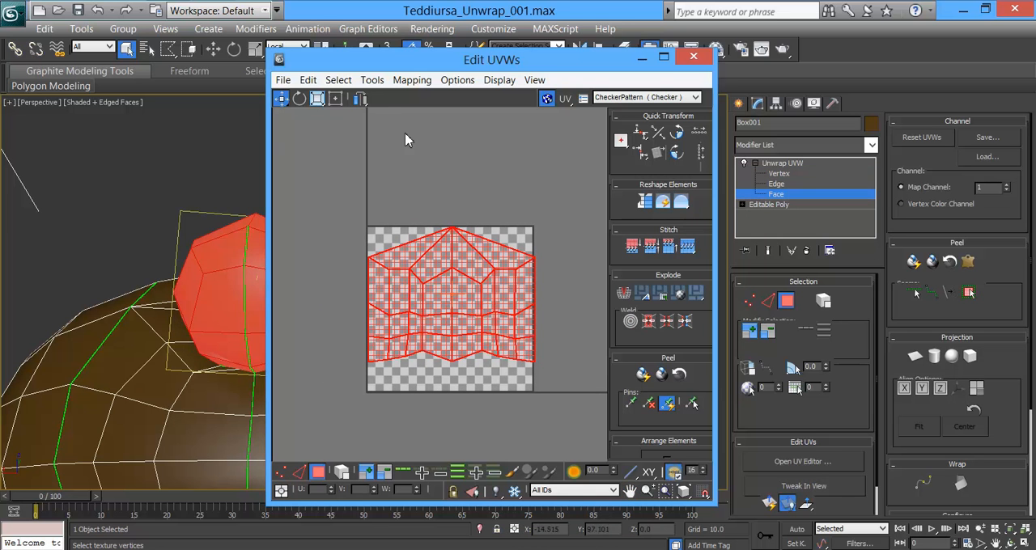
click(372, 80)
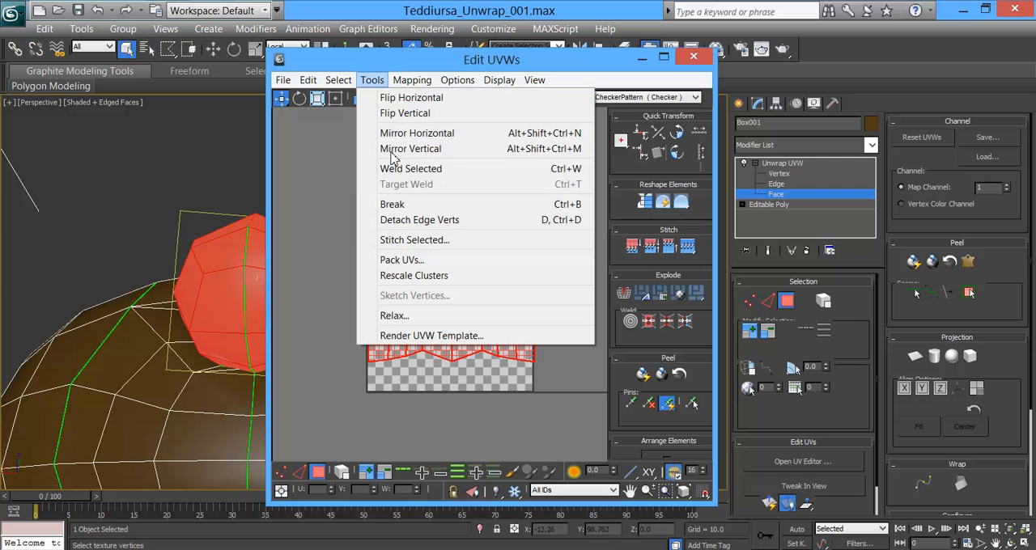
click(393, 316)
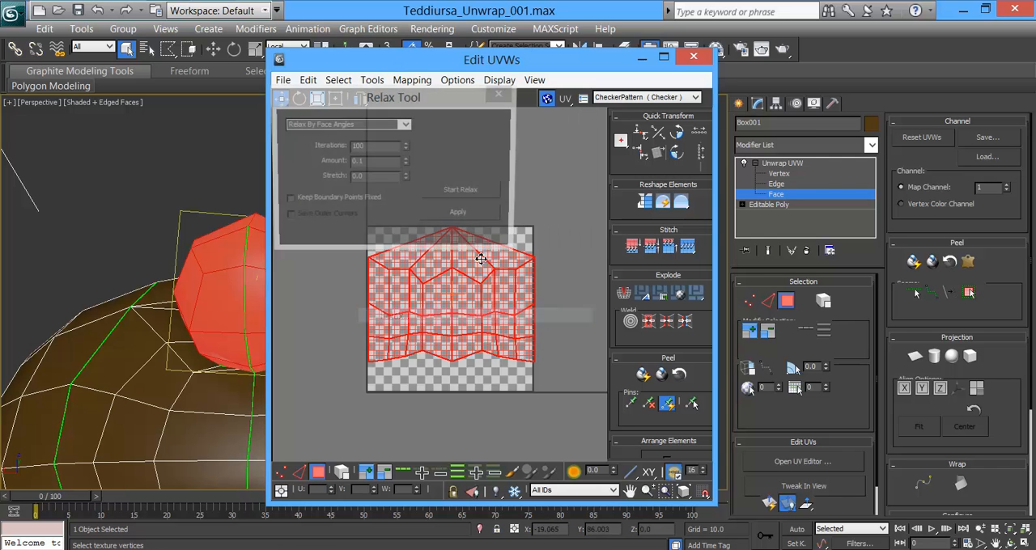
click(459, 192)
click(461, 193)
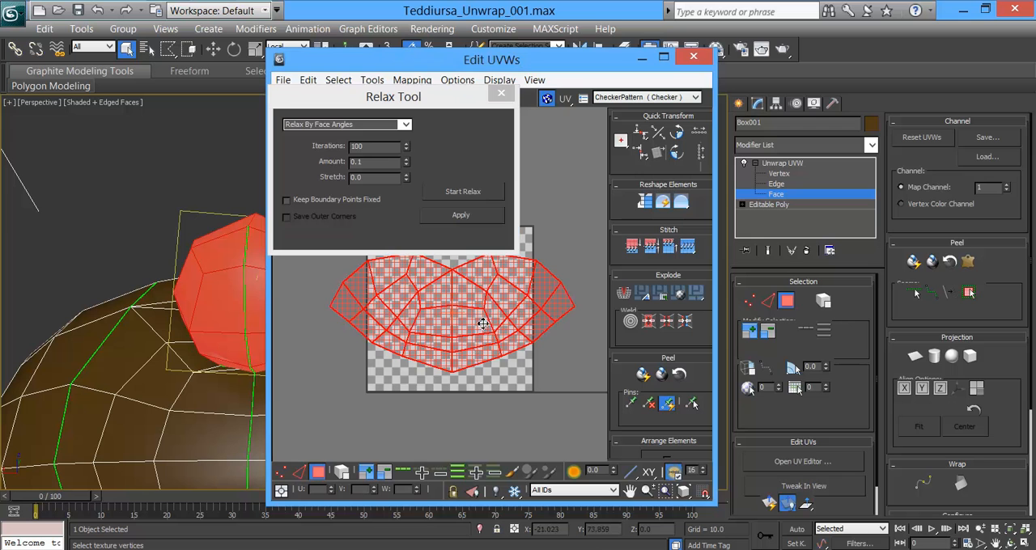
click(501, 93)
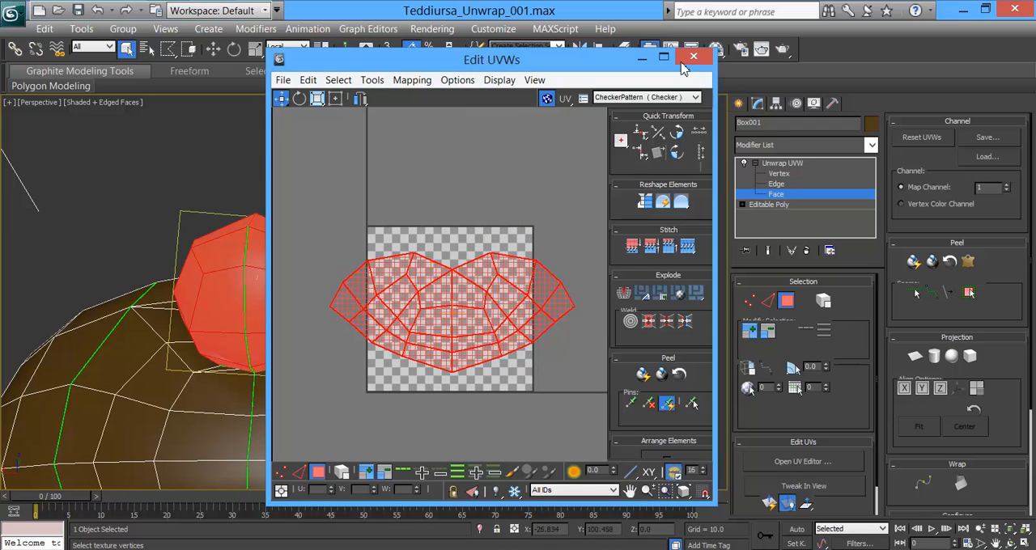
scroll(463, 314, down, 6)
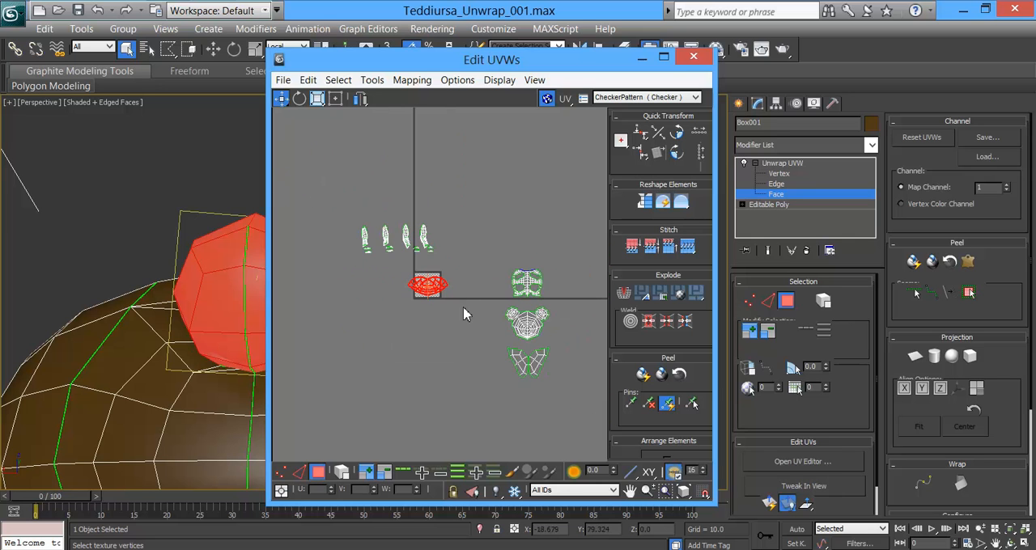
drag(435, 293, 533, 254)
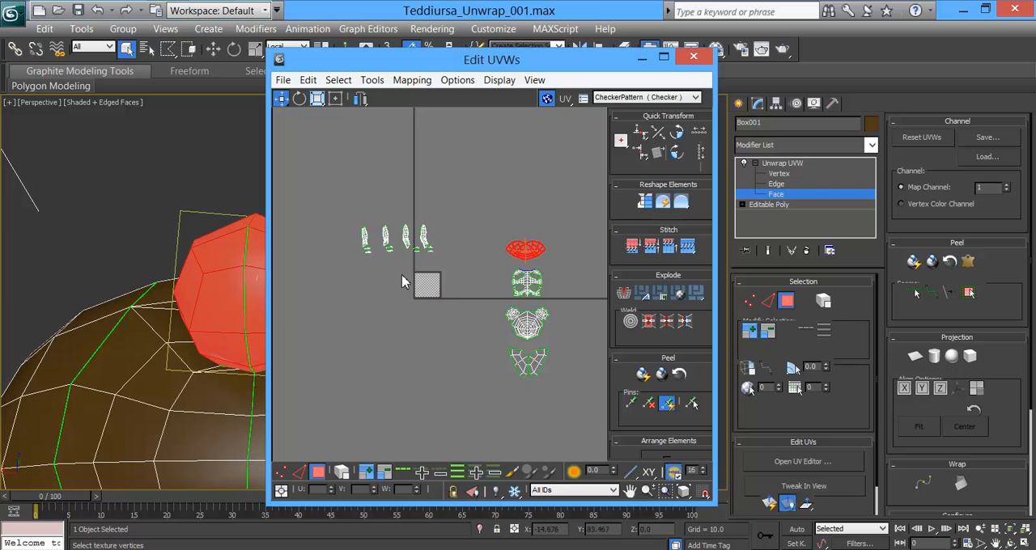
Step: Quick Peel the leftmost leg shell and move it below the row of leg and foot shells
scroll(404, 282, up, 4)
middle_drag(488, 273, 586, 344)
middle_drag(458, 340, 506, 369)
scroll(442, 388, up, 2)
scroll(442, 388, down, 2)
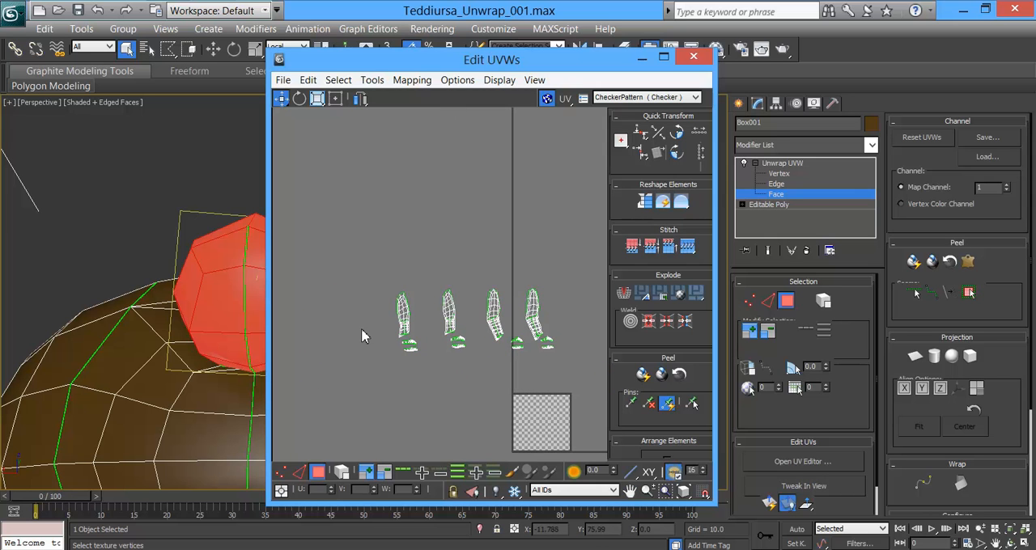
scroll(370, 327, up, 2)
scroll(371, 324, up, 1)
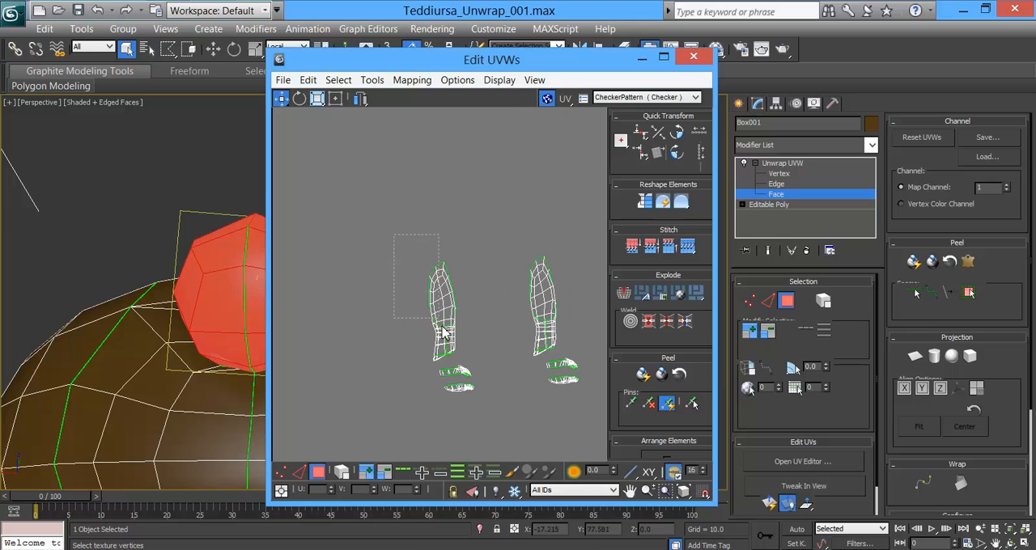
drag(459, 365, 460, 366)
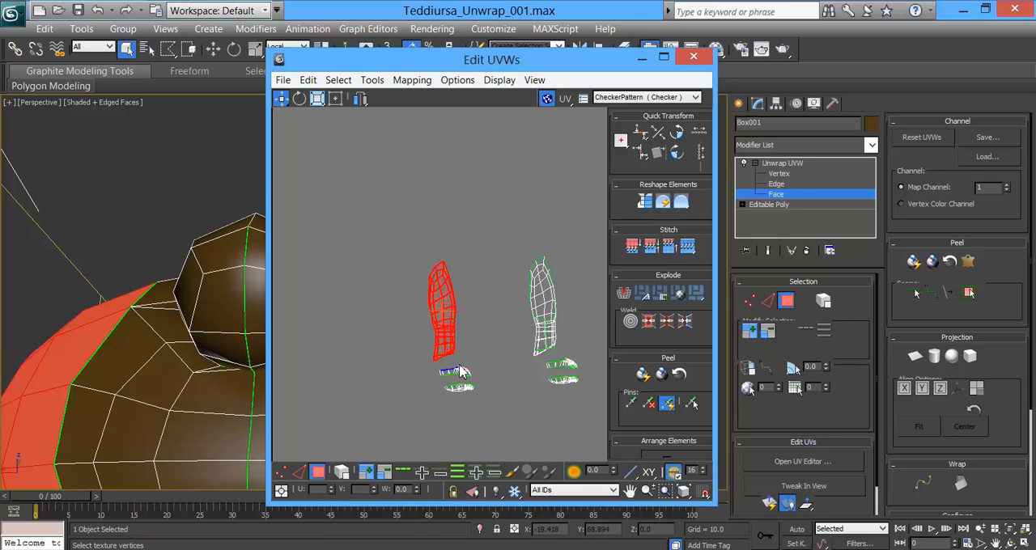
scroll(154, 357, down, 5)
middle_drag(247, 378, 261, 332)
middle_drag(392, 310, 306, 225)
scroll(306, 225, down, 3)
middle_drag(425, 331, 414, 316)
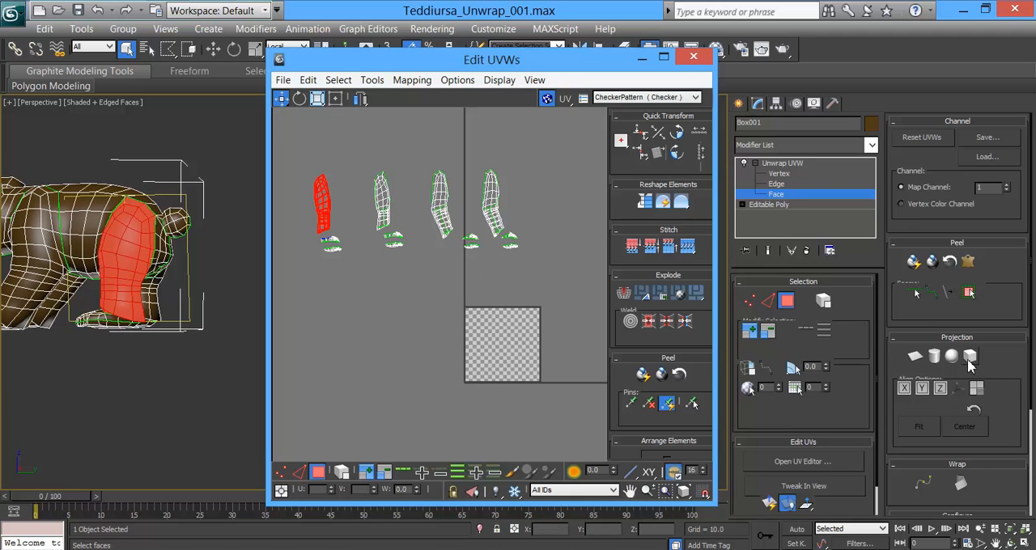
click(914, 262)
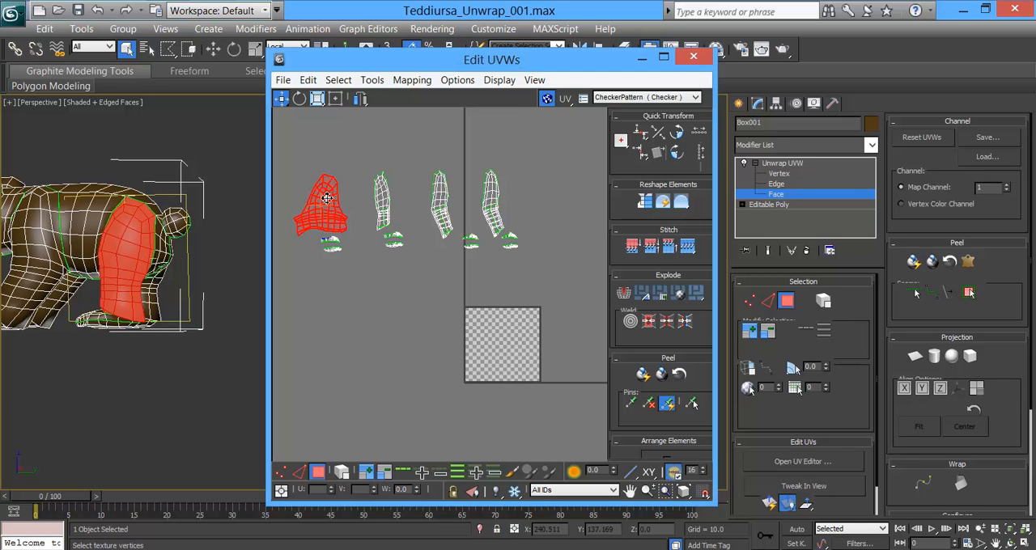
drag(327, 199, 331, 359)
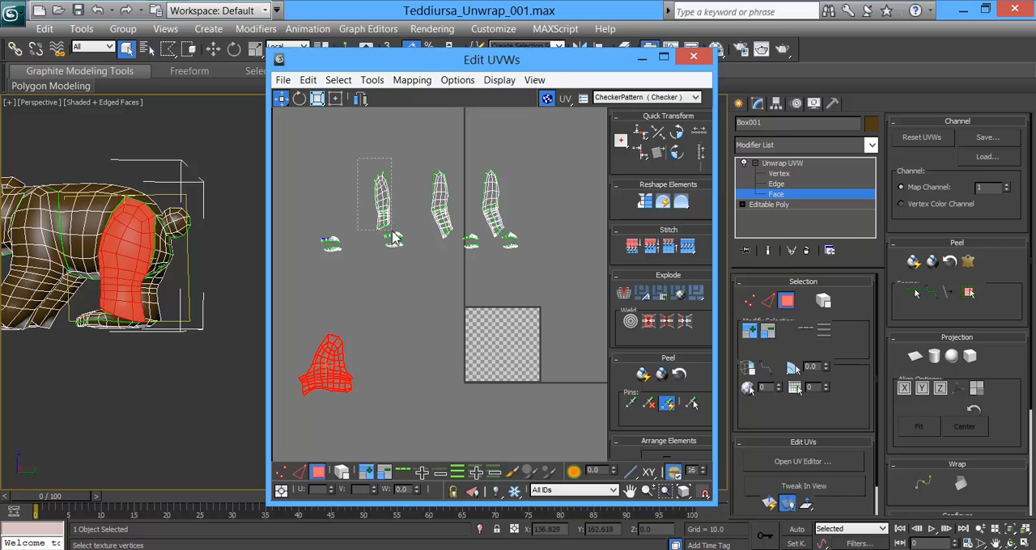
Step: Quick Peel the remaining three leg shells one at a time and line them up beside the first peeled leg
drag(358, 158, 394, 237)
click(912, 263)
drag(376, 194, 376, 350)
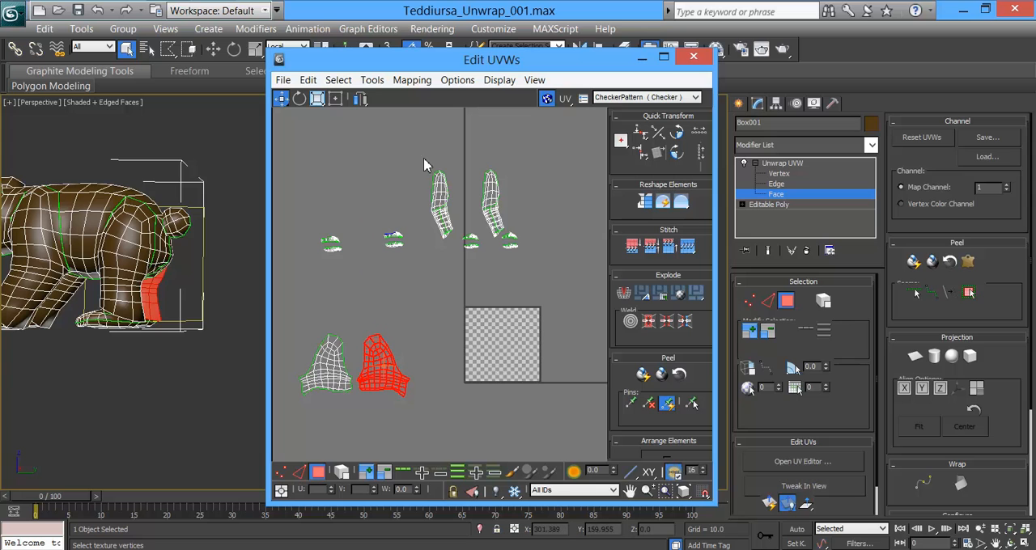
click(451, 245)
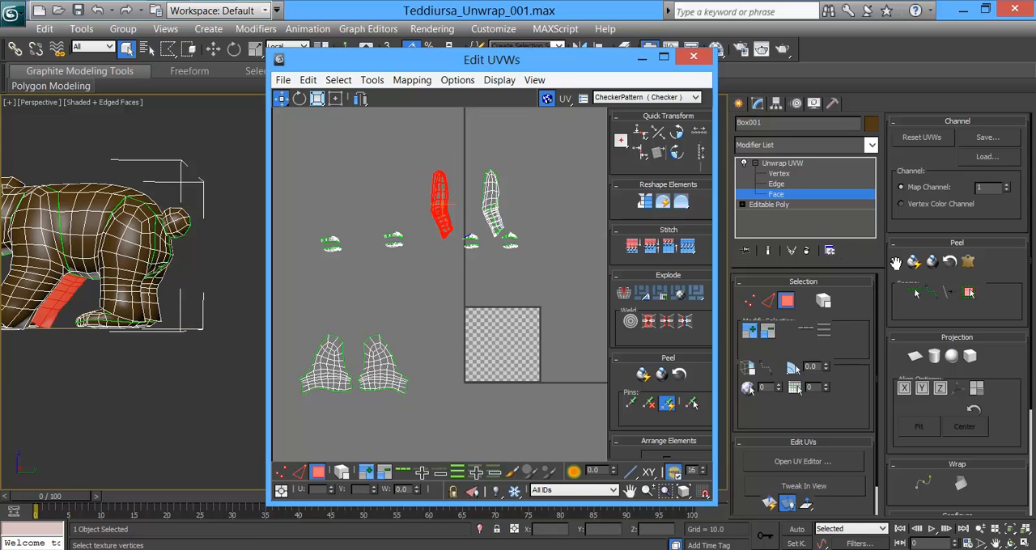
click(913, 263)
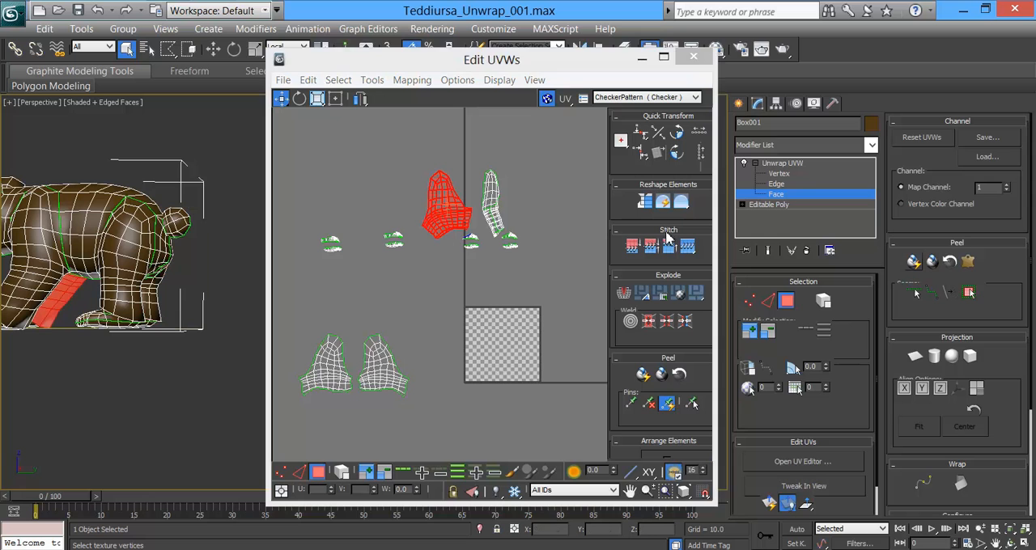
drag(464, 236, 458, 377)
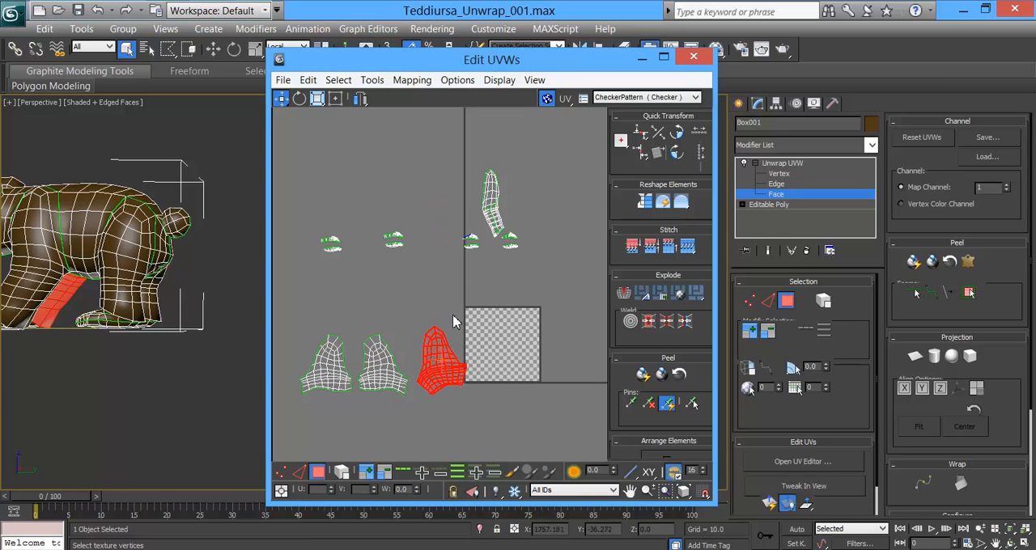
click(508, 240)
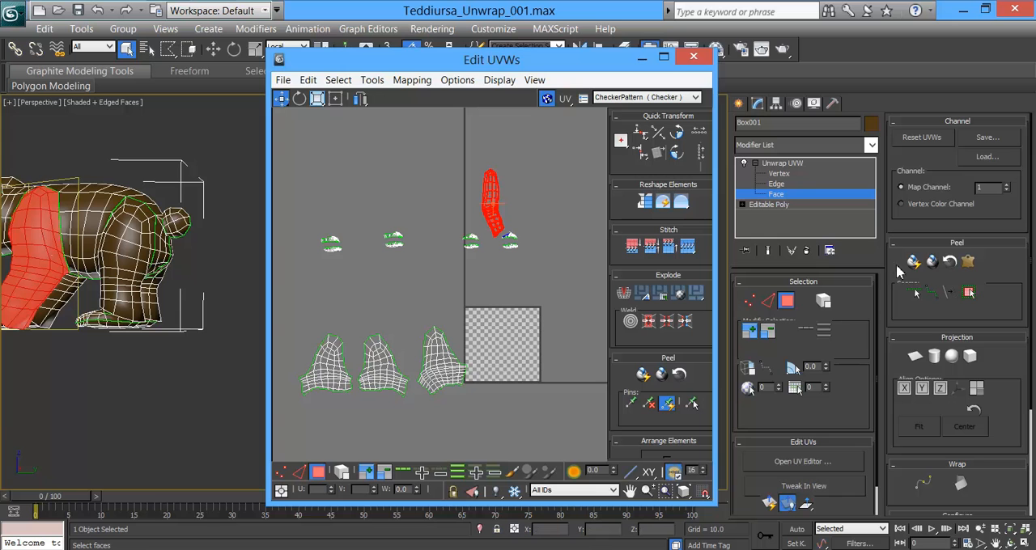
click(912, 263)
drag(503, 220, 514, 369)
middle_drag(527, 342, 520, 318)
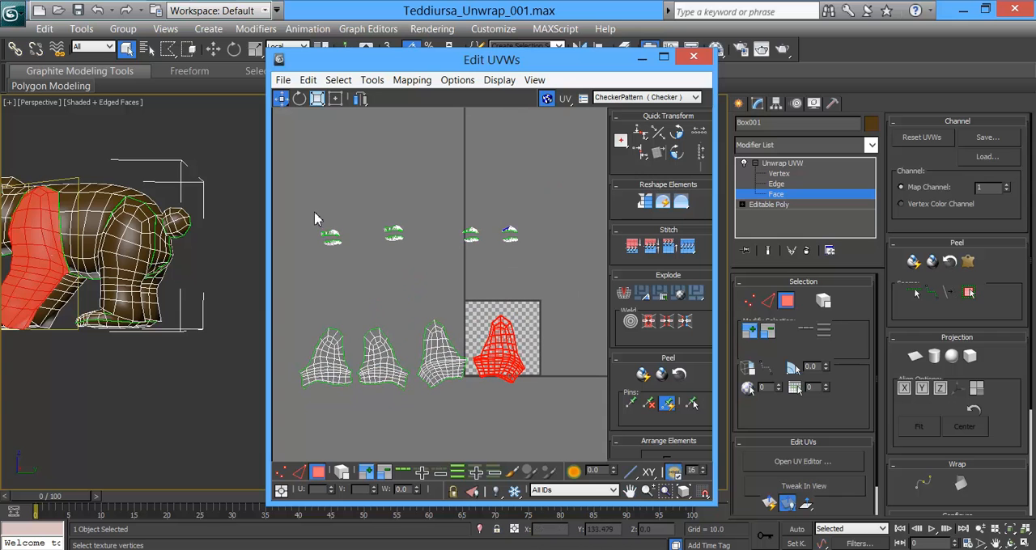
Step: Quick Peel the leftmost upper foot shell and place it just above its sole shell
drag(350, 243, 350, 243)
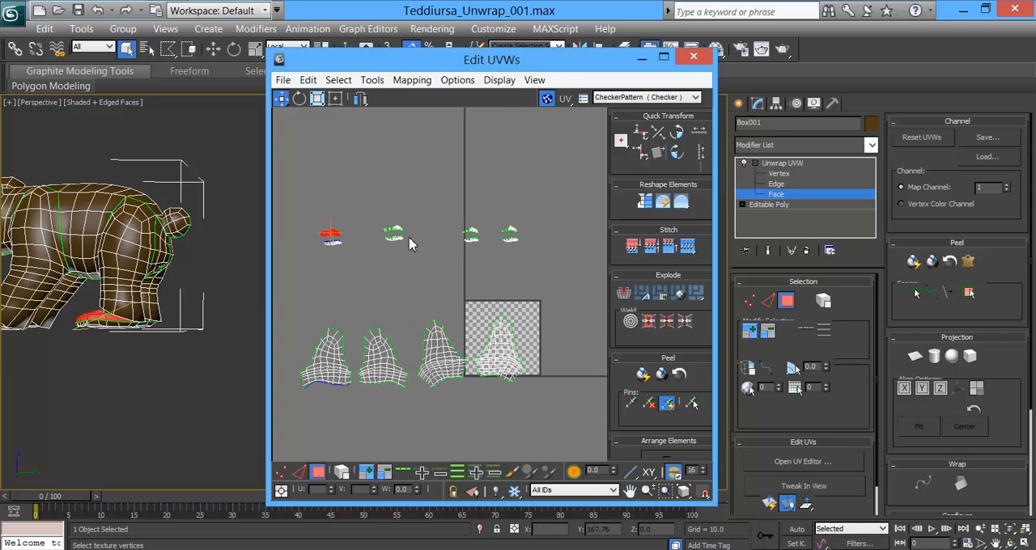
click(914, 262)
scroll(354, 238, up, 2)
middle_drag(340, 232, 505, 266)
scroll(487, 264, up, 1)
drag(463, 258, 463, 209)
middle_drag(499, 306, 381, 294)
scroll(381, 295, down, 2)
scroll(541, 282, down, 2)
Step: Quick Peel the other three upper foot shells together and move them above the first peeled foot shell
middle_drag(552, 299, 358, 318)
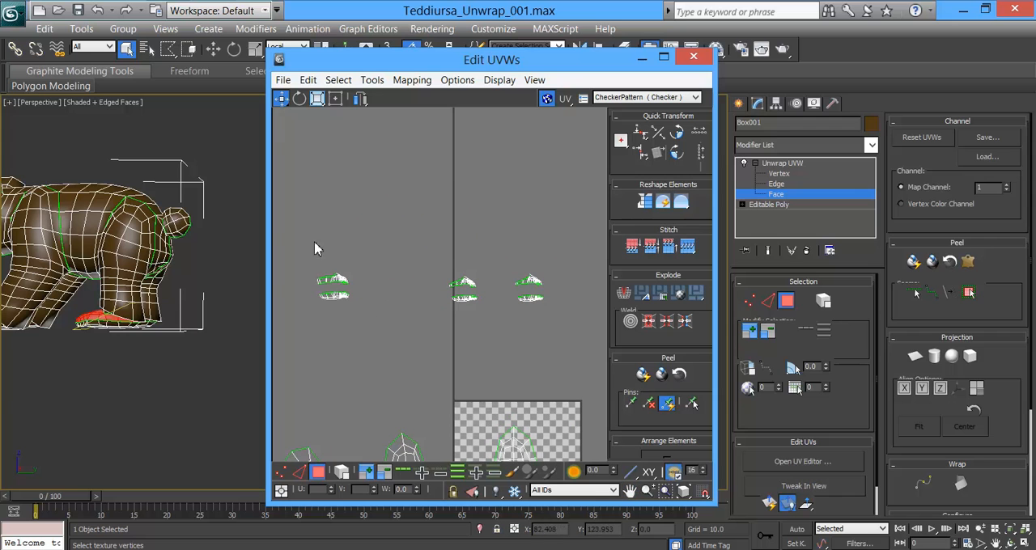
drag(617, 295, 584, 296)
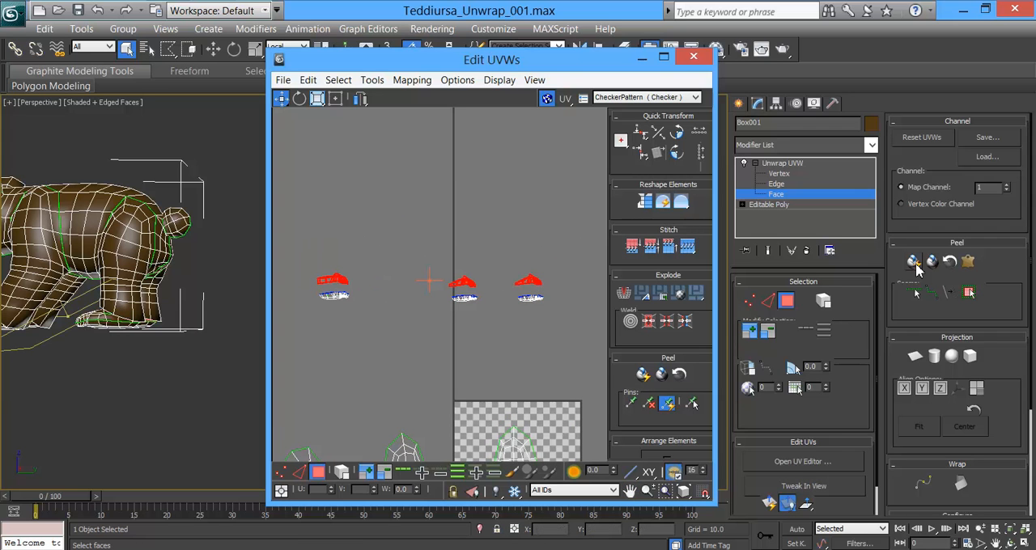
middle_drag(362, 322, 467, 300)
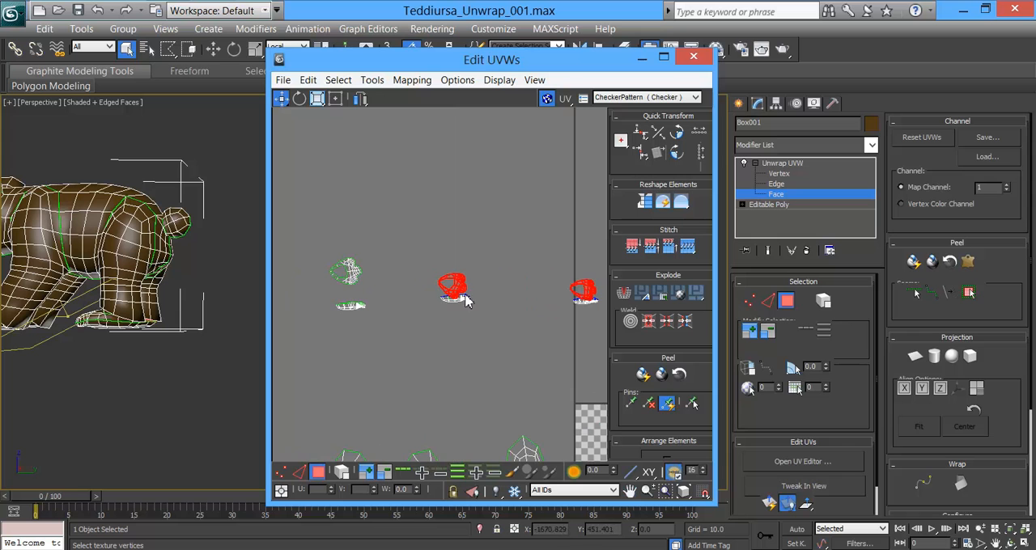
drag(464, 281, 360, 237)
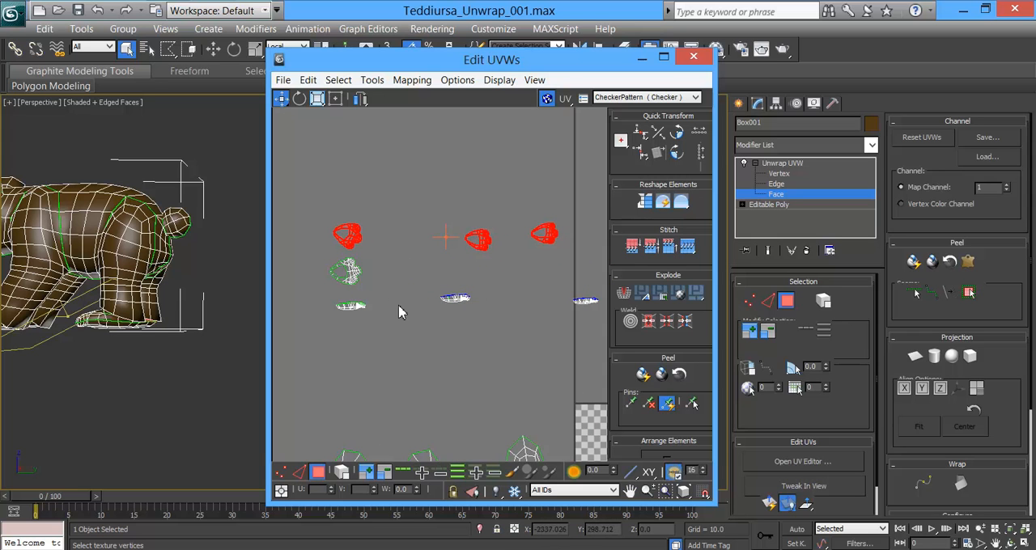
Step: Select all four foot sole shells and flatten them with Quick Peel
scroll(302, 318, down, 5)
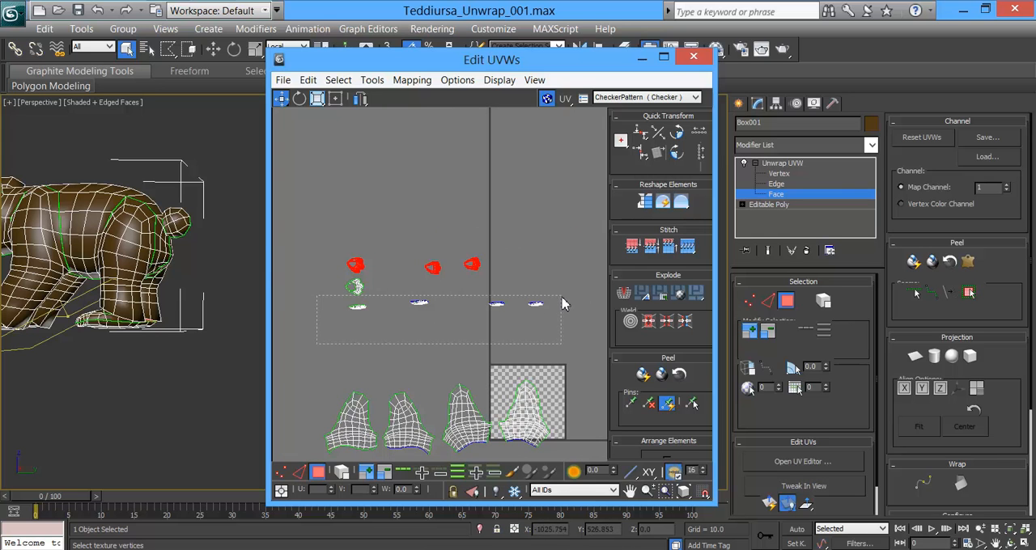
drag(562, 300, 563, 299)
click(914, 263)
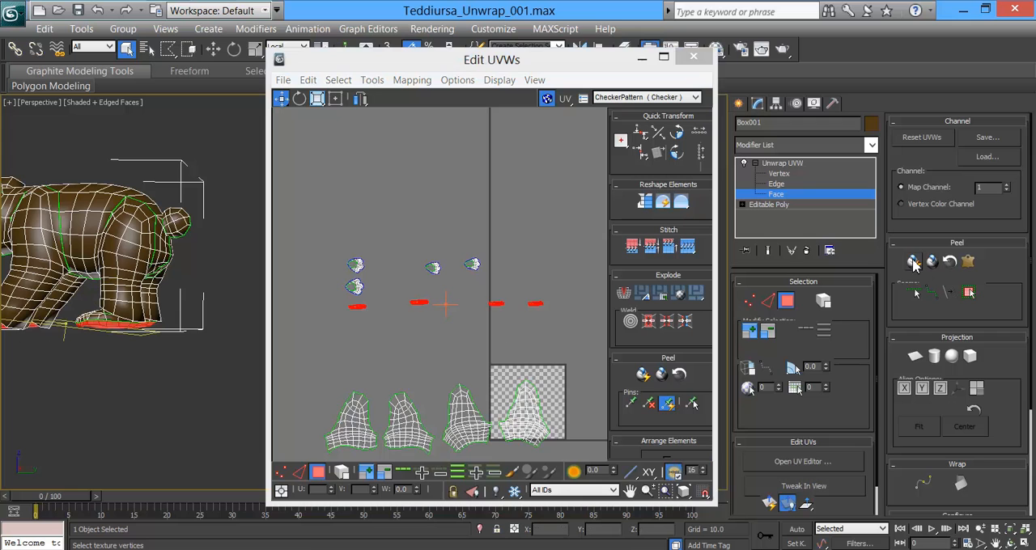
scroll(473, 316, up, 2)
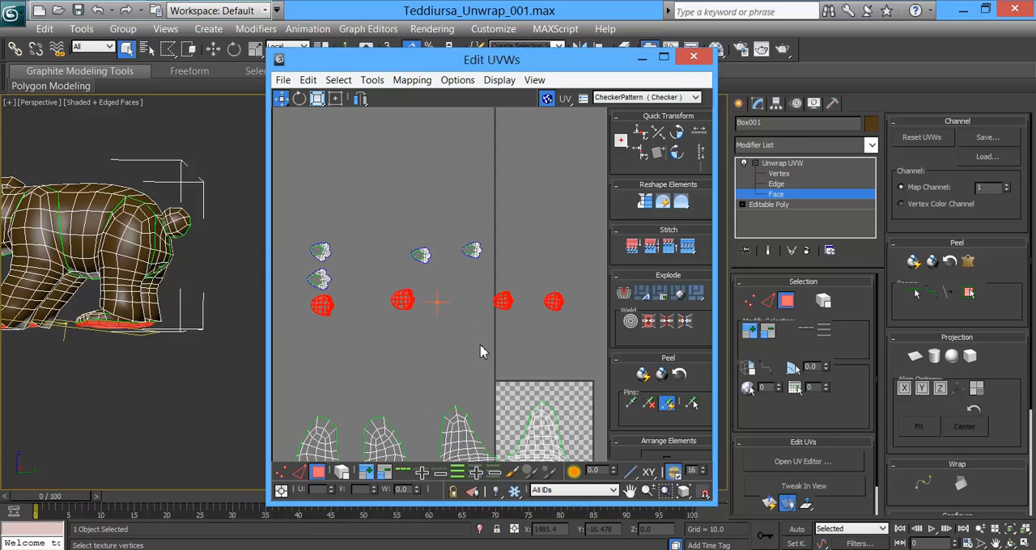
Step: Select only the leftmost sole shell and move it directly beneath its matching upper foot shell
middle_drag(417, 343, 517, 357)
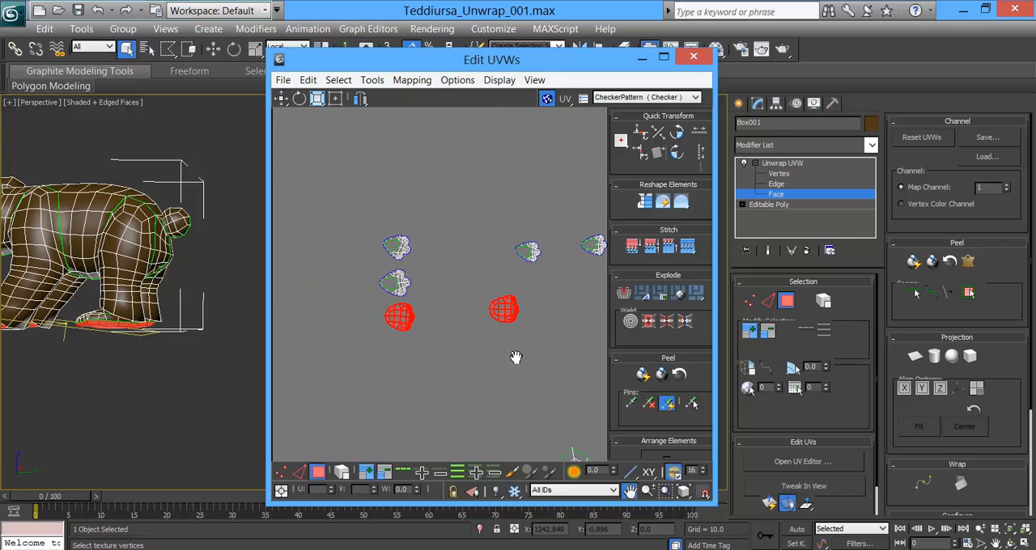
drag(362, 297, 368, 309)
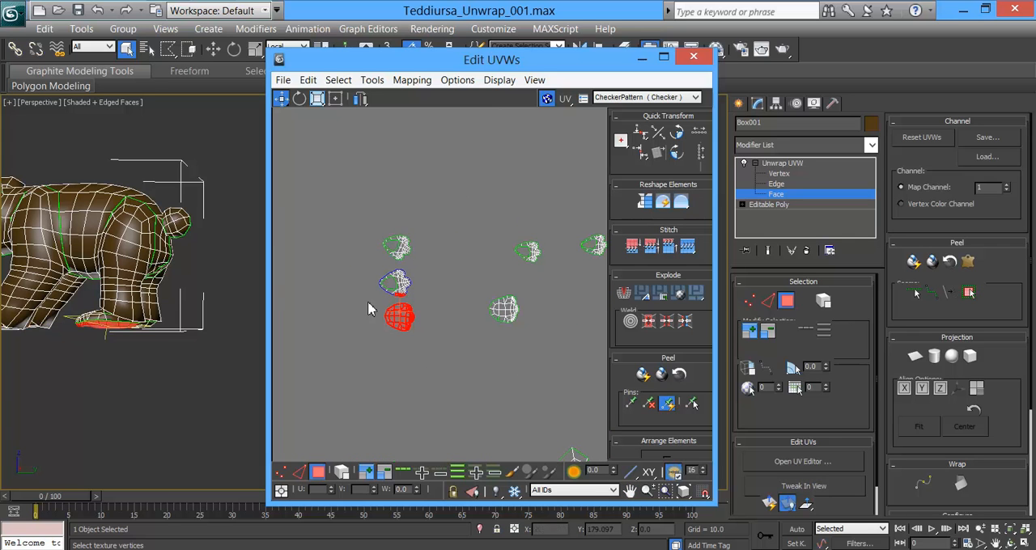
scroll(421, 352, up, 5)
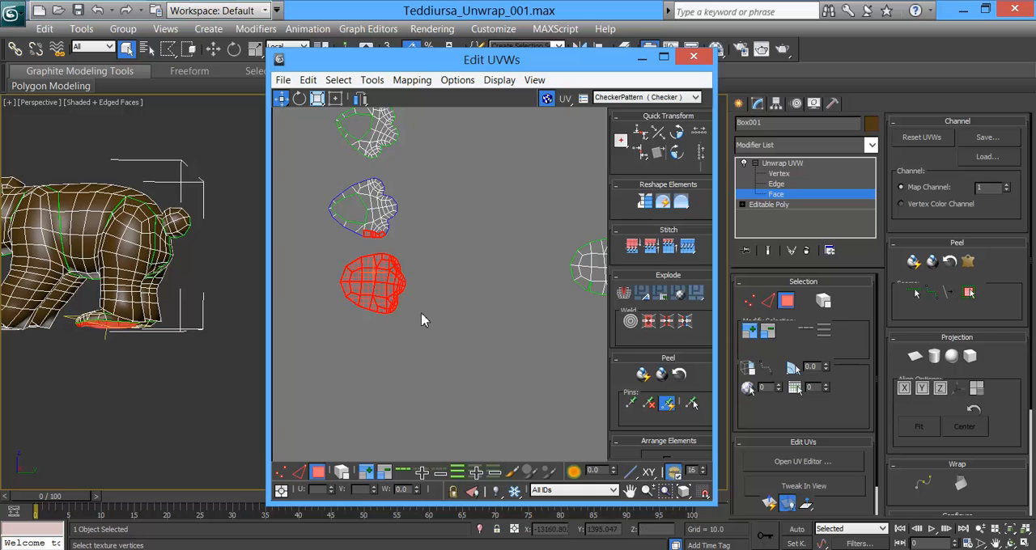
drag(361, 331, 362, 331)
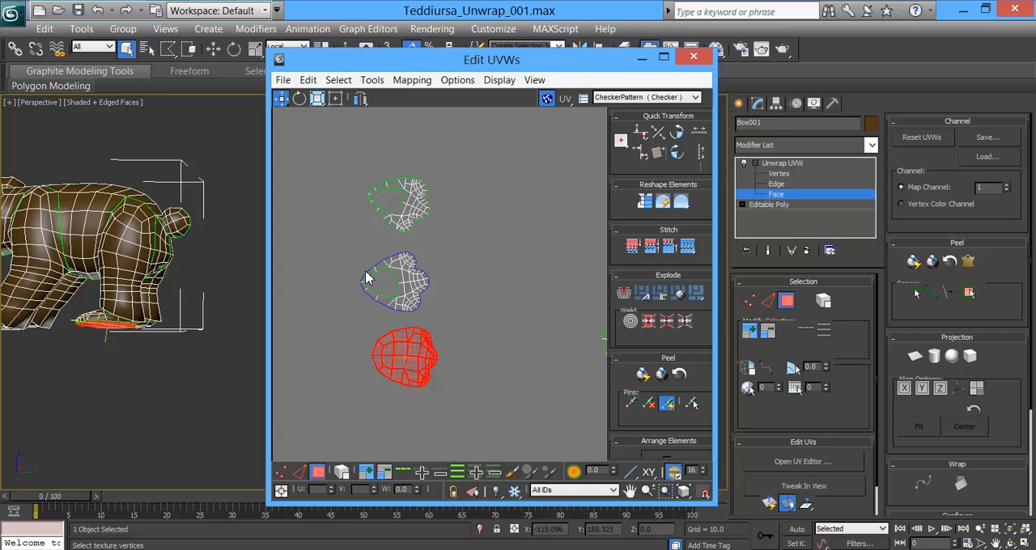
drag(428, 355, 418, 348)
middle_drag(451, 332, 381, 357)
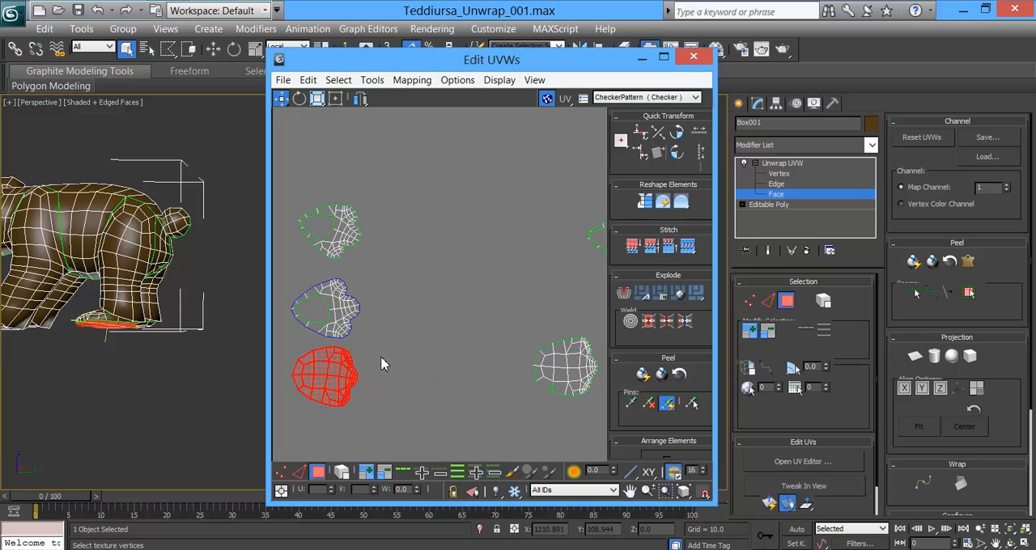
Step: Move the second upper foot shell above the first foot pair and place its matching sole shell directly above it
scroll(381, 357, down, 2)
drag(309, 284, 356, 268)
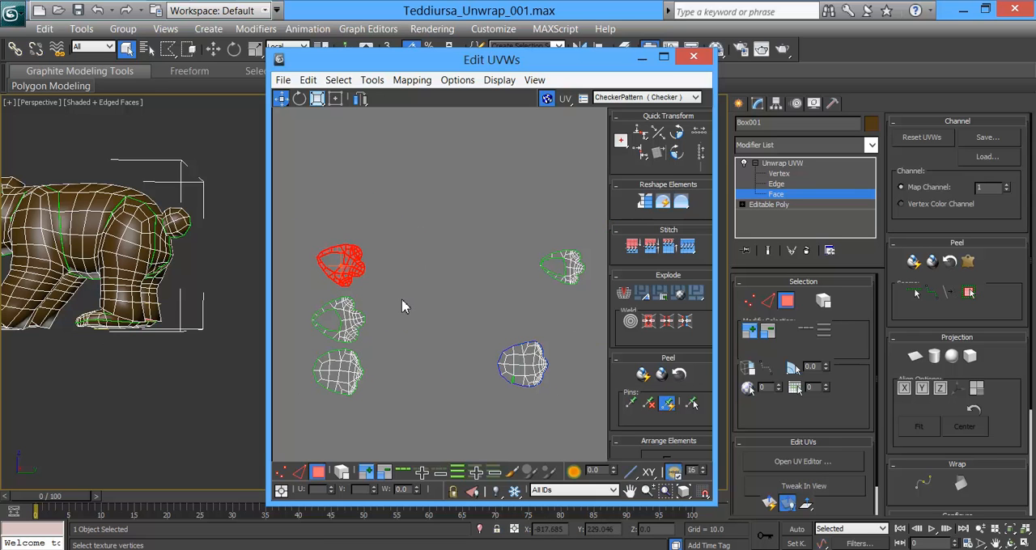
scroll(406, 304, down, 5)
scroll(484, 355, down, 2)
middle_drag(514, 398, 439, 337)
scroll(447, 338, up, 3)
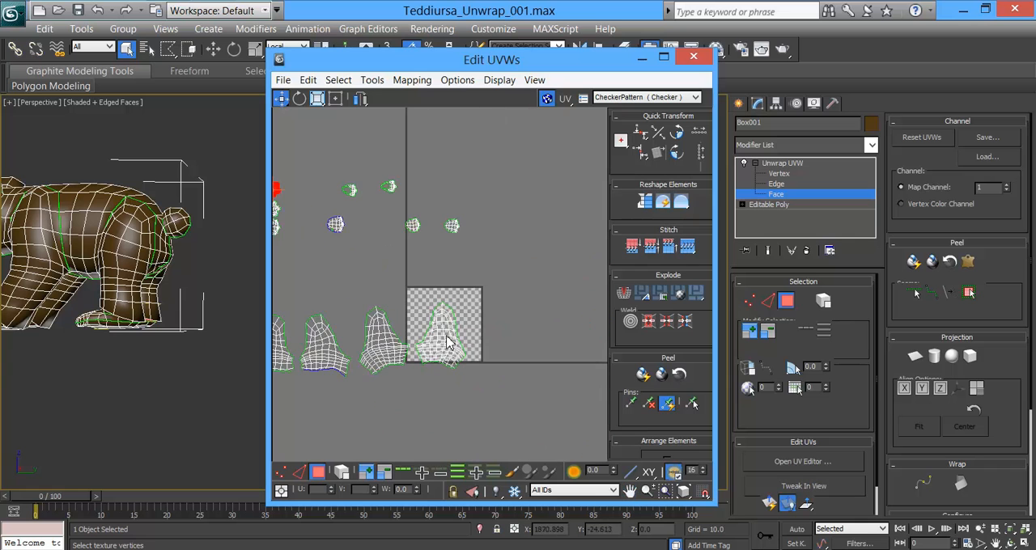
scroll(510, 305, down, 4)
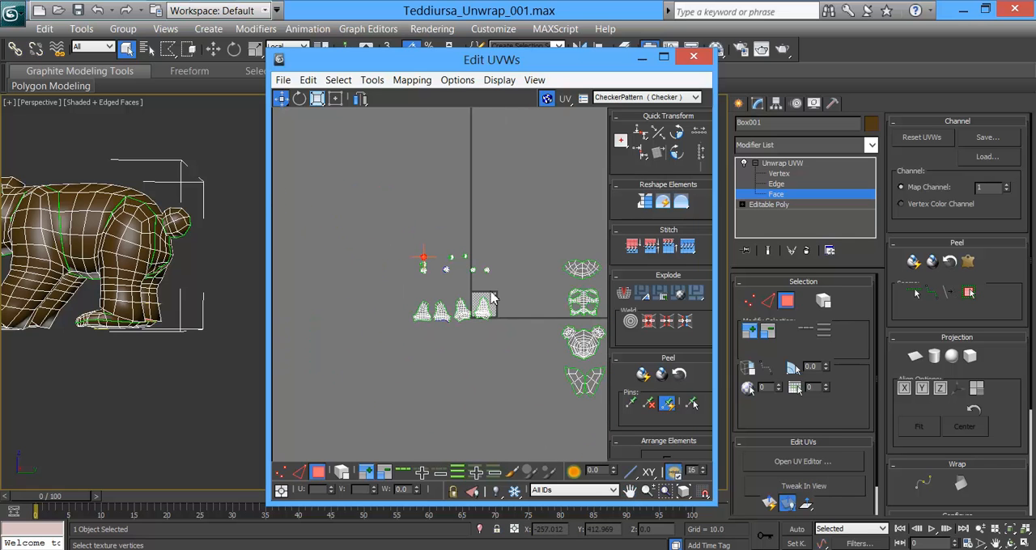
scroll(482, 304, up, 6)
middle_drag(388, 233, 428, 247)
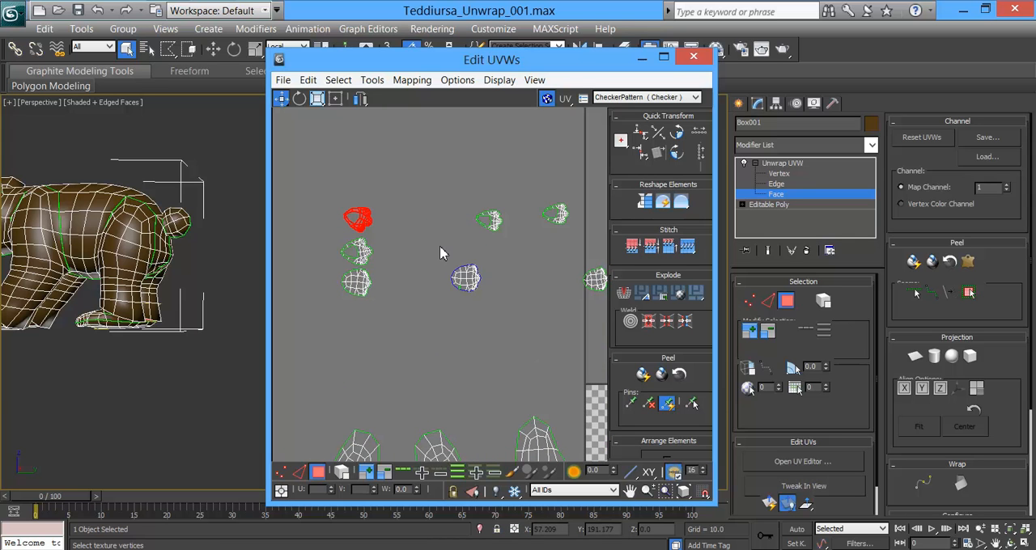
drag(474, 286, 365, 196)
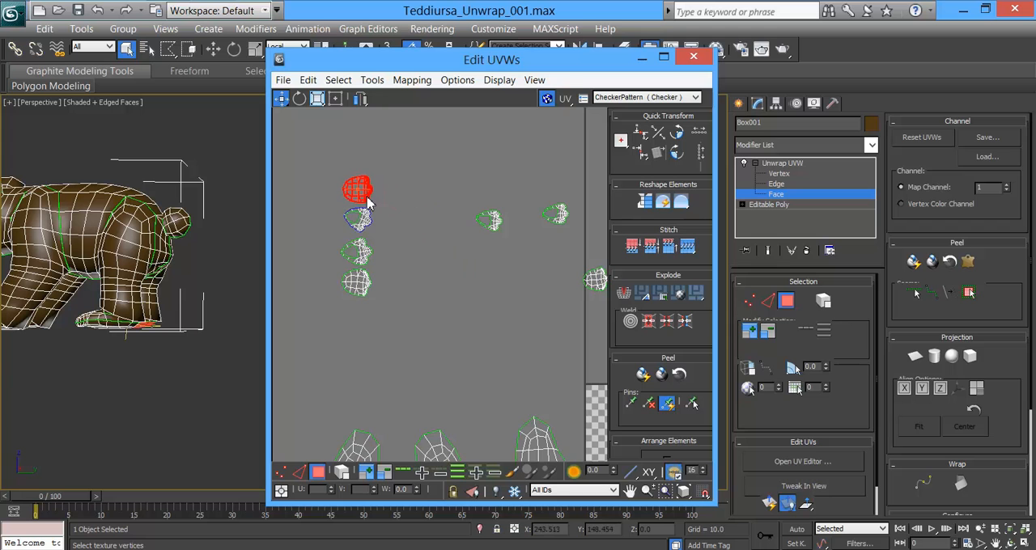
Step: Move the remaining two upper foot shells into a second column beside the stacked foot shells, one above the other
drag(520, 251, 413, 224)
click(566, 219)
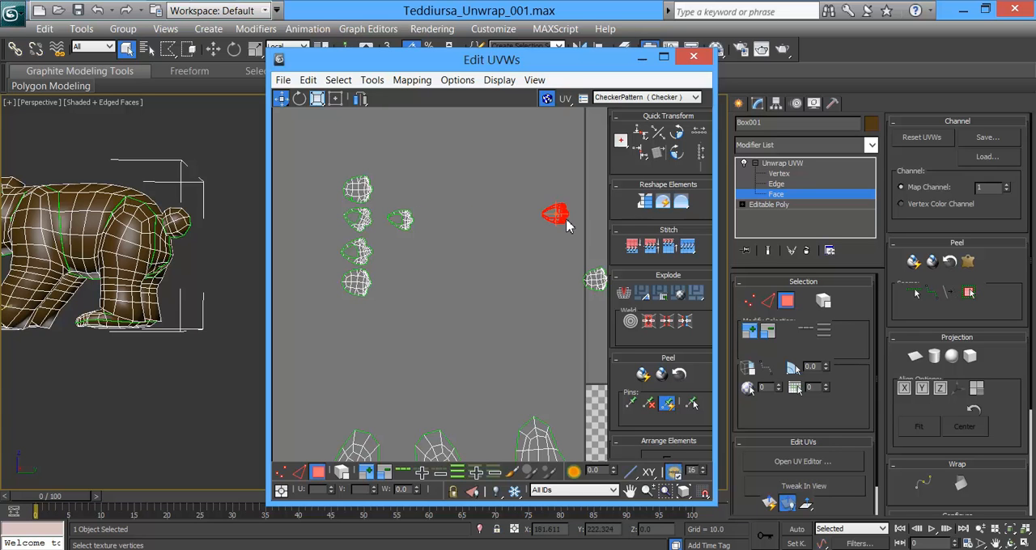
drag(565, 225, 407, 257)
Step: Move the last two sole shells into the second column, one above and one below the upper foot shells
middle_drag(508, 266, 448, 276)
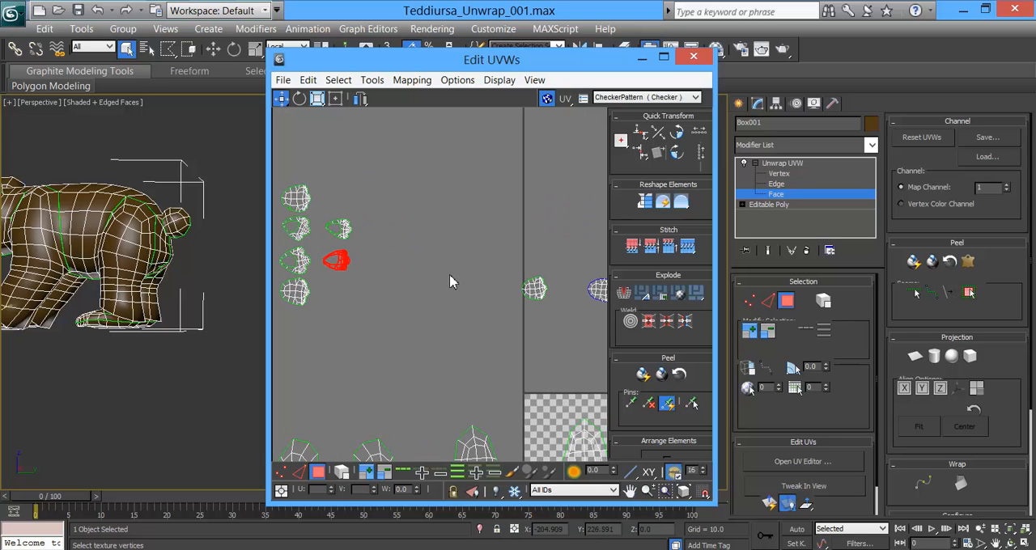
drag(549, 314, 348, 200)
middle_drag(519, 269, 492, 266)
drag(595, 322, 316, 297)
middle_drag(439, 295, 428, 300)
Step: Select all eight foot shells together and move them as a group below the two leftmost leg shells
scroll(428, 301, down, 3)
middle_drag(499, 308, 585, 322)
drag(416, 241, 478, 321)
drag(437, 263, 441, 429)
middle_drag(462, 349, 478, 197)
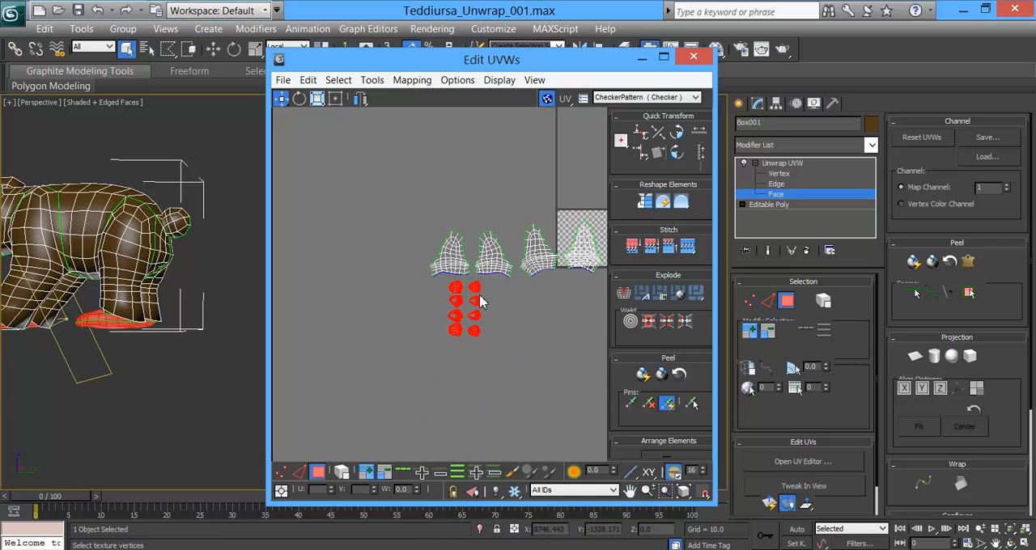
drag(459, 298, 461, 322)
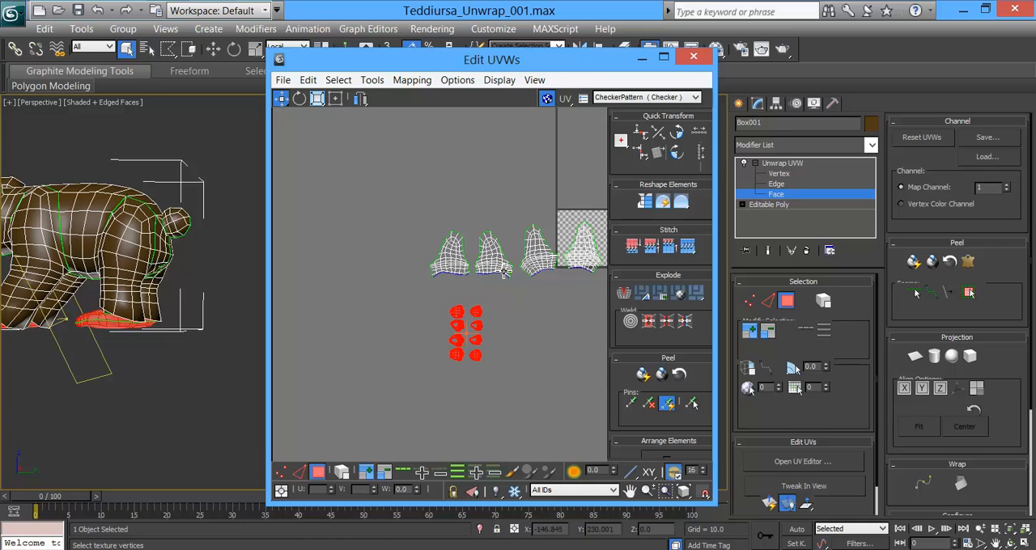
middle_drag(527, 290, 426, 300)
scroll(465, 300, down, 3)
middle_drag(495, 311, 466, 299)
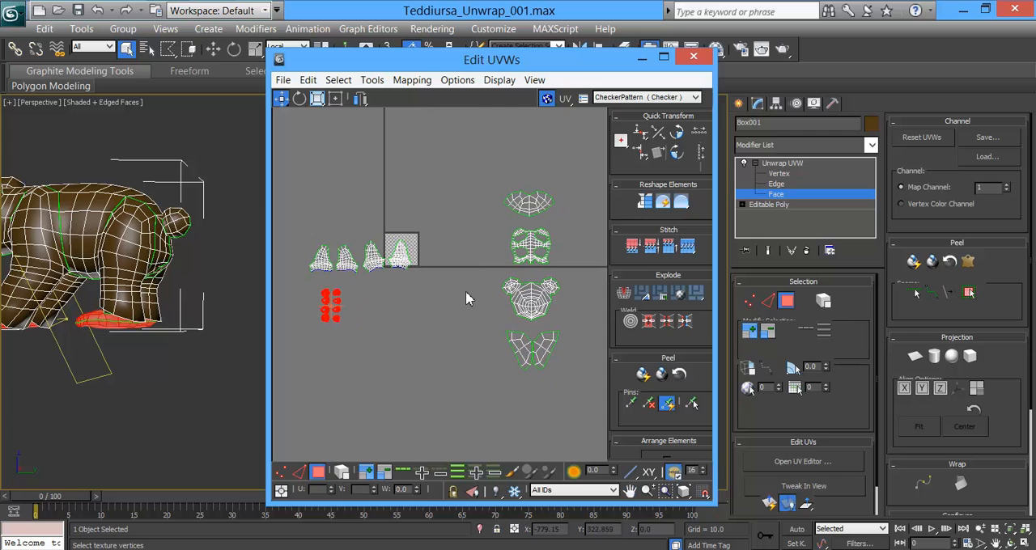
Step: Leave face selection and close the UV editor, switching to the Material Editor
click(782, 162)
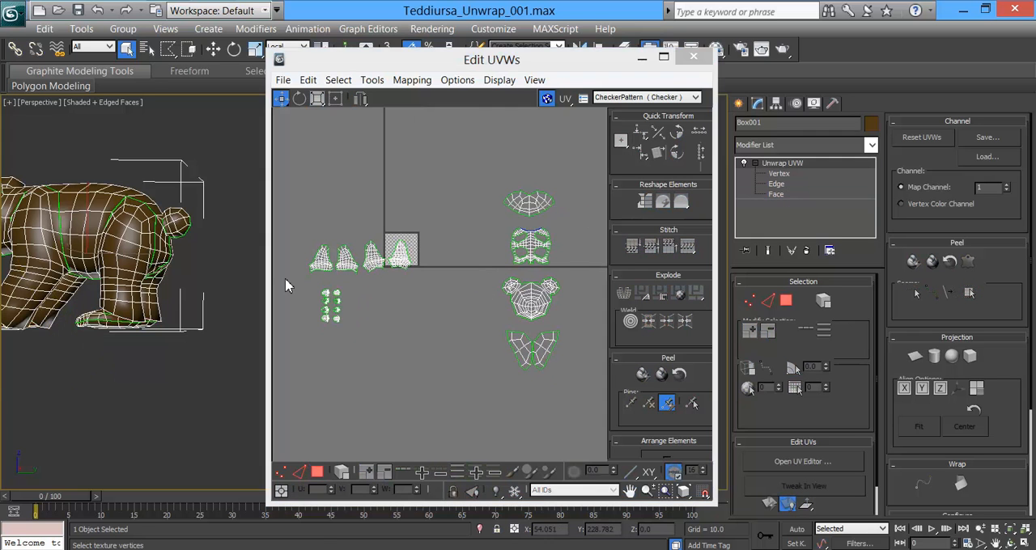
click(693, 56)
click(715, 49)
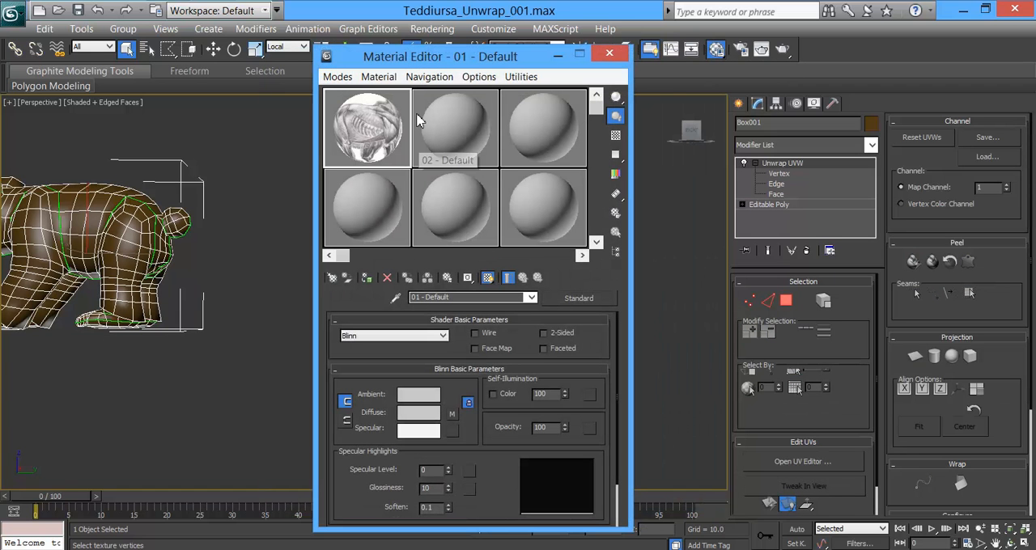
click(337, 77)
click(364, 96)
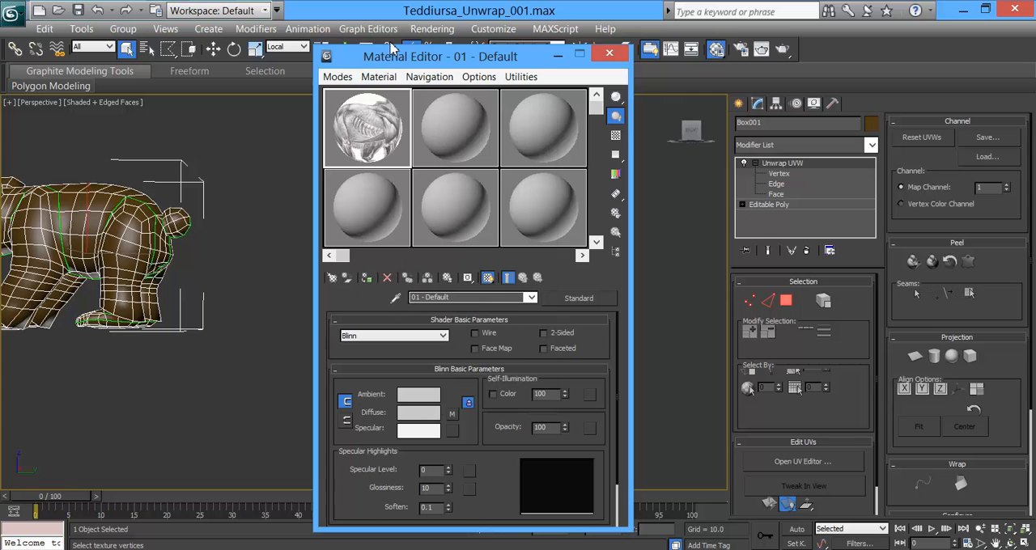
click(338, 76)
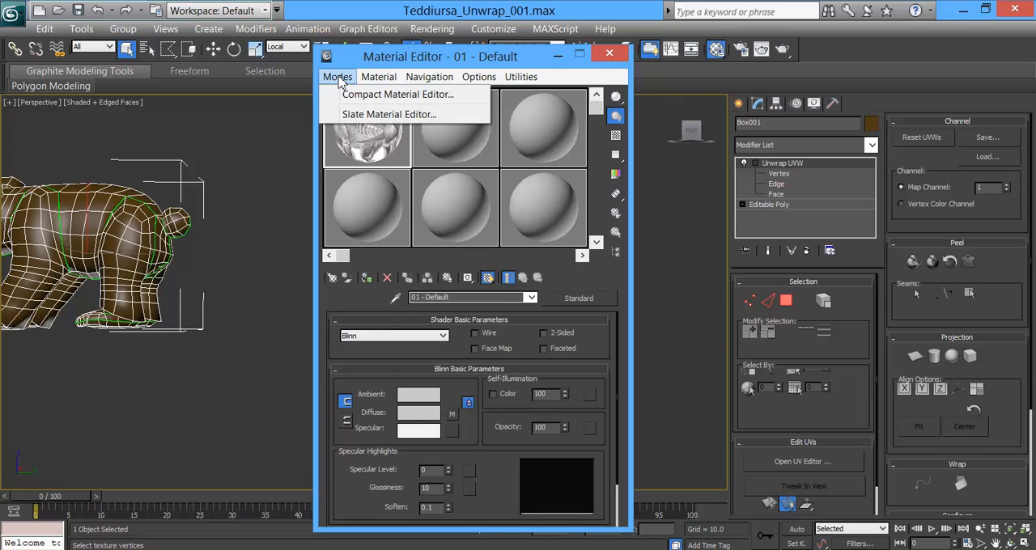
mouse_move(427, 77)
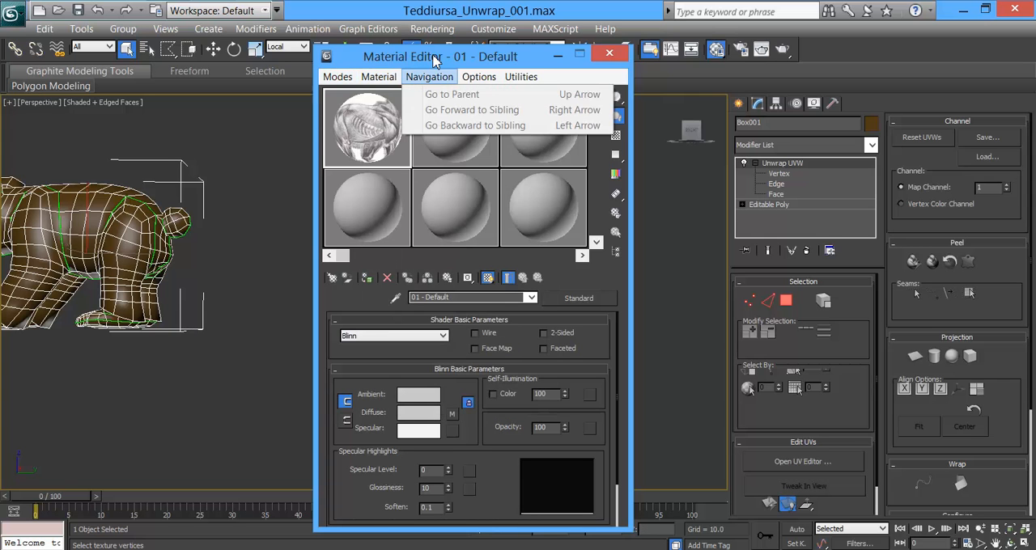
click(435, 57)
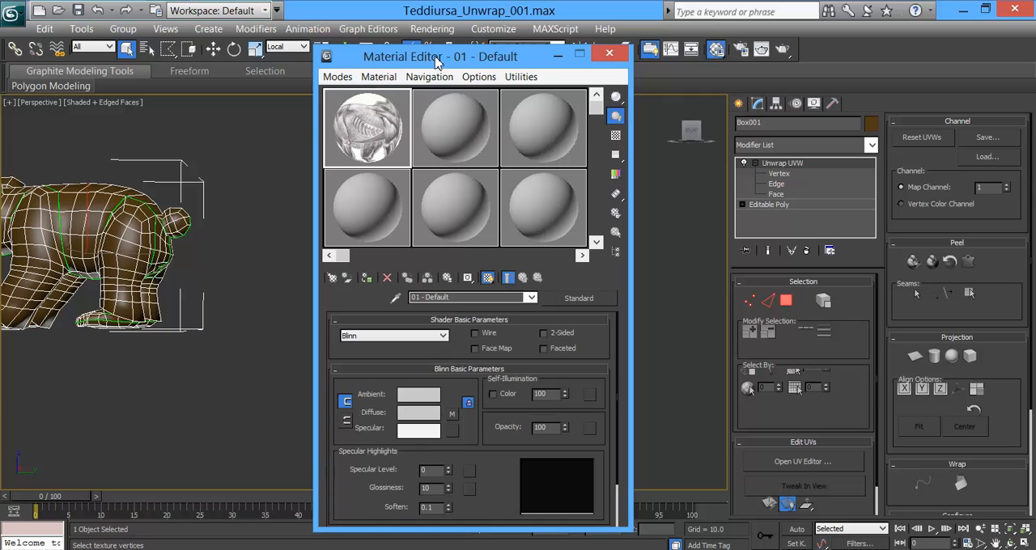
Step: Assign a Checker map to the diffuse color of the second material, 02 - Default
click(459, 128)
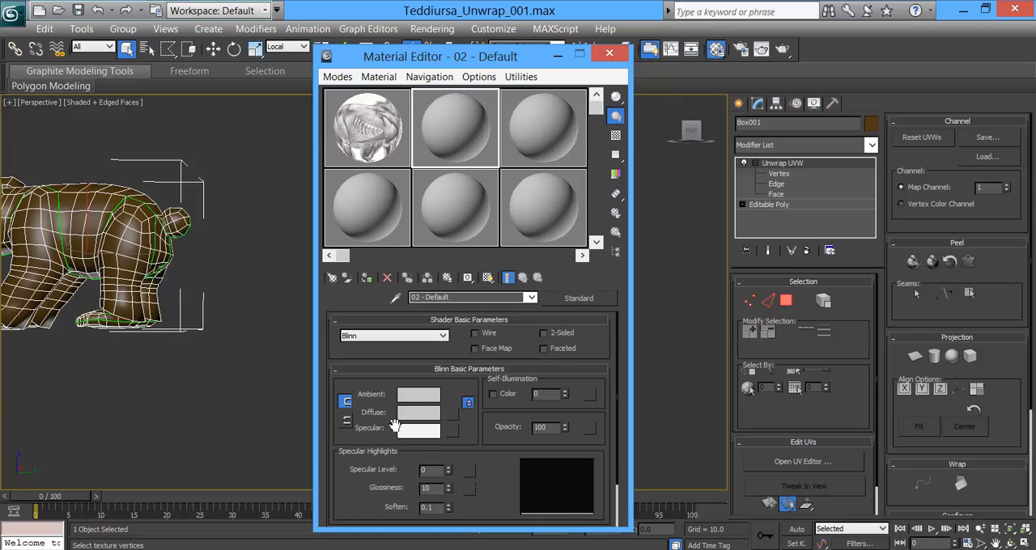
click(453, 414)
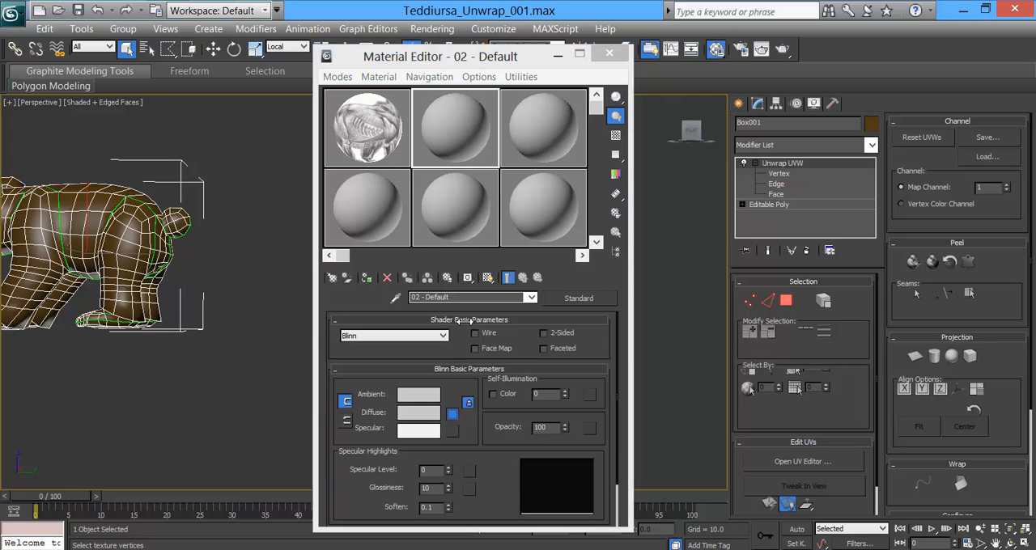
click(205, 108)
click(202, 146)
click(349, 437)
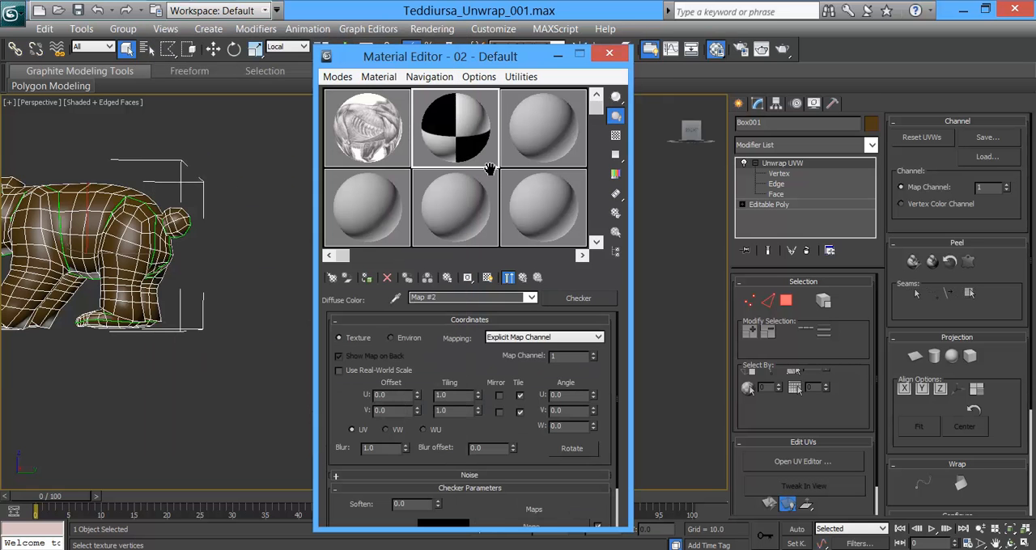
Step: Set the checker's U and V tiling to 4.0 and show the shaded material on the bear in the viewport
drag(455, 397, 362, 396)
text(4)
key(Return)
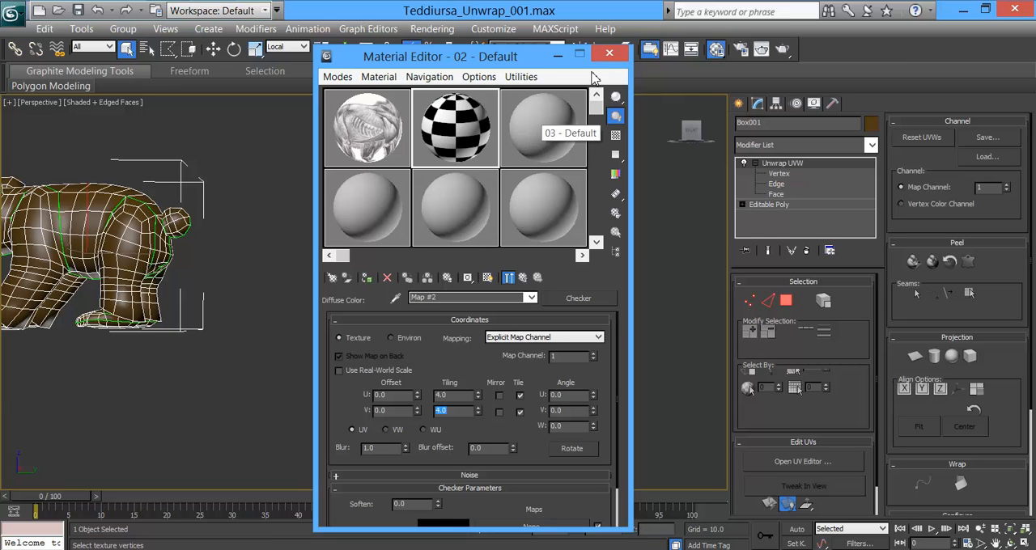
click(488, 278)
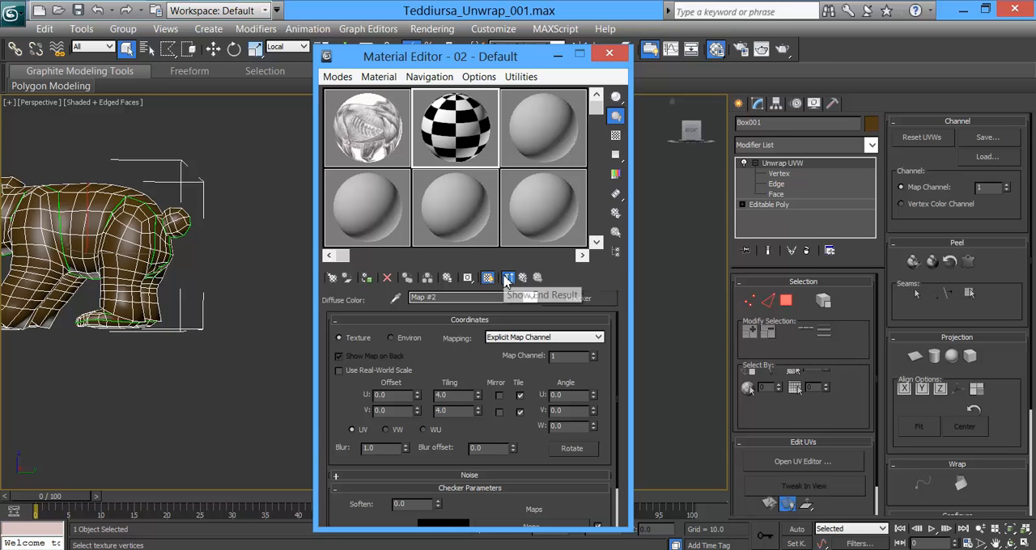
Step: Examine the checker pattern on the bear's feet, legs, body and head for stretching and differences in square size
middle_drag(246, 292, 405, 318)
alt+middle_drag(252, 309, 333, 314)
alt+middle_drag(220, 307, 235, 314)
scroll(234, 314, up, 4)
scroll(156, 232, up, 2)
middle_drag(157, 232, 213, 215)
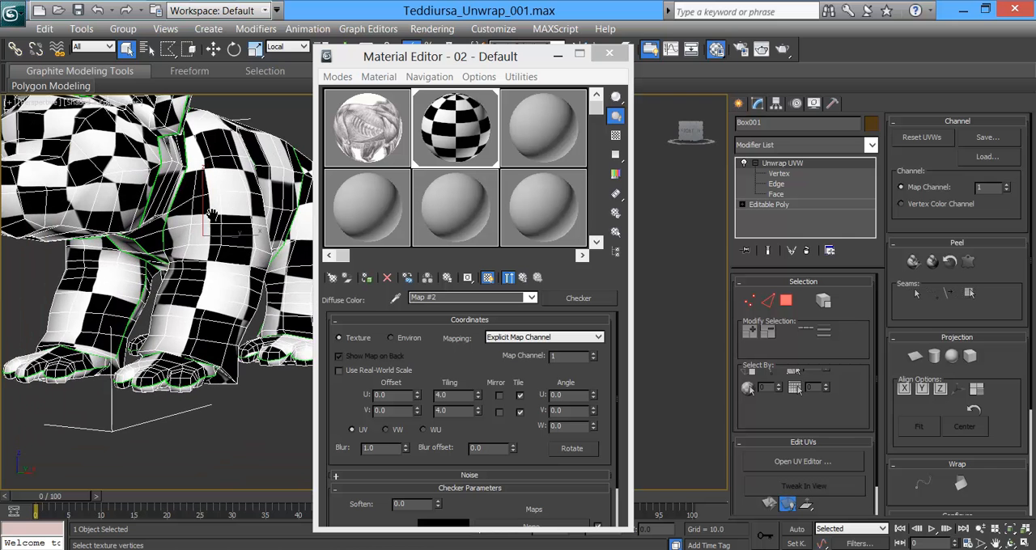
middle_drag(133, 187, 176, 293)
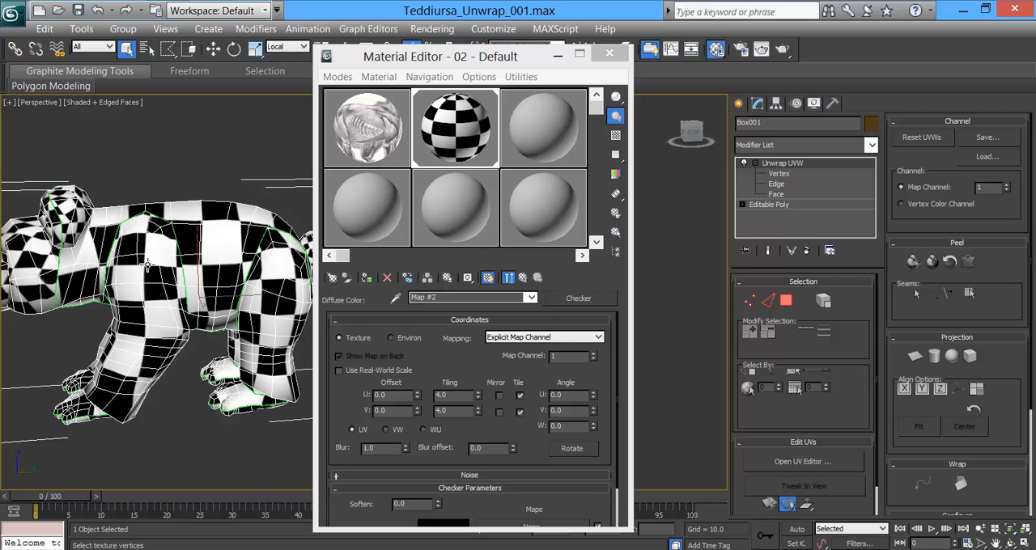
alt+middle_drag(92, 277, 128, 276)
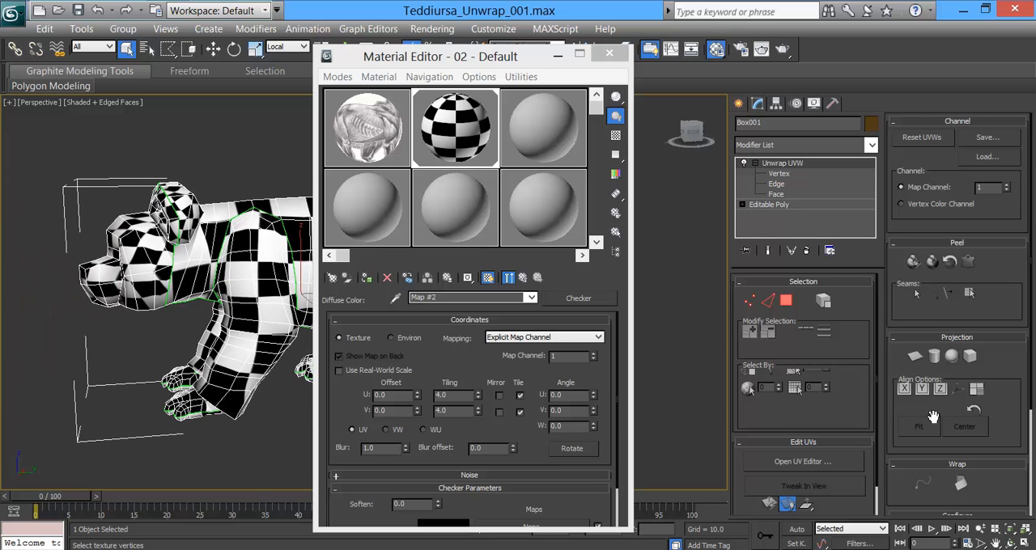
Step: Reopen the UV editor beside the bear's head and select all vertices of the head shell
click(802, 461)
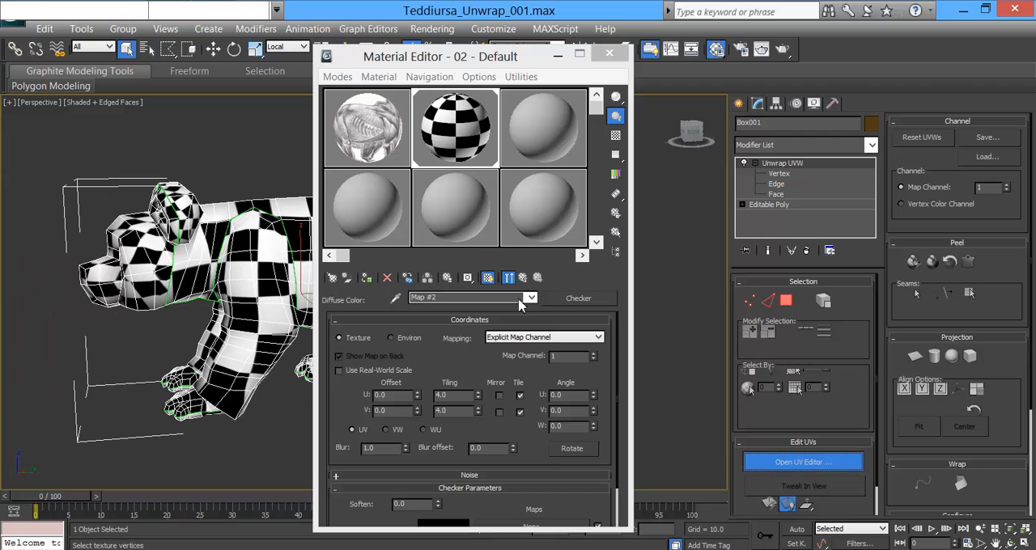
drag(459, 68, 578, 63)
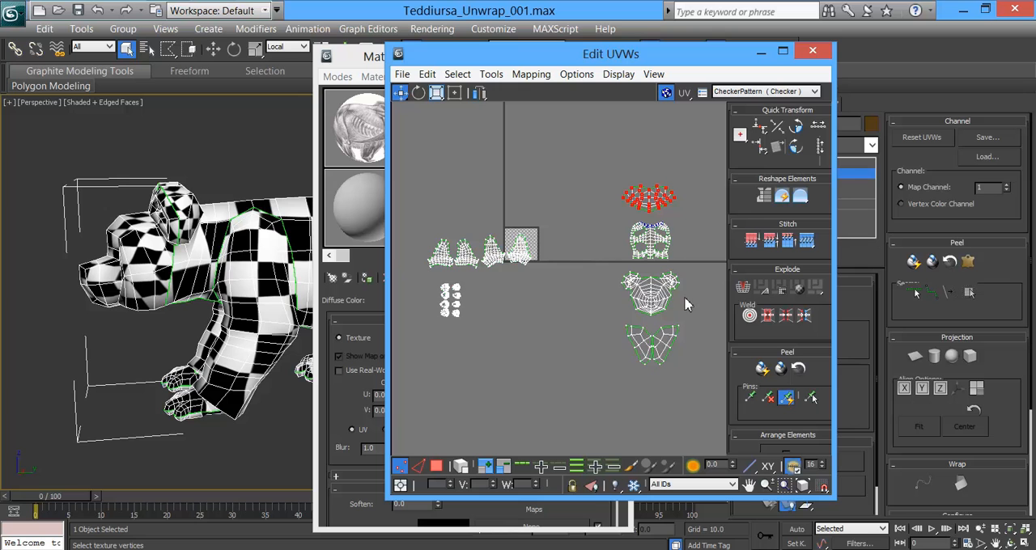
middle_drag(609, 230, 582, 229)
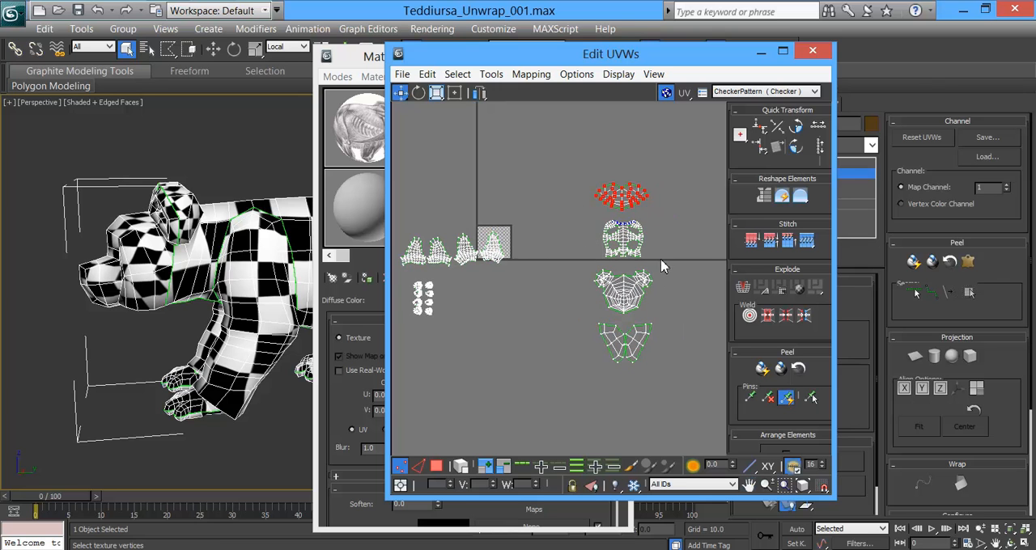
drag(664, 276, 661, 267)
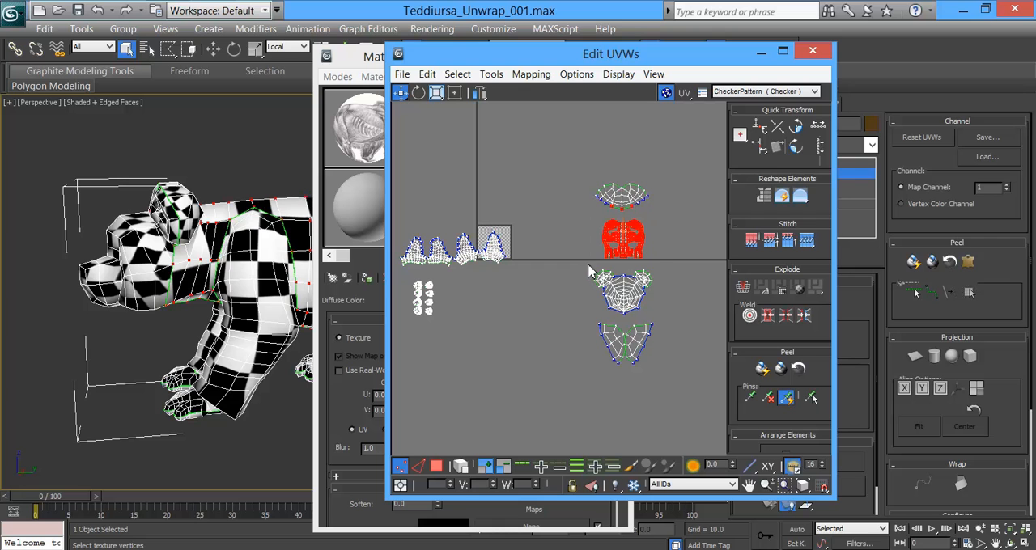
drag(660, 316, 660, 316)
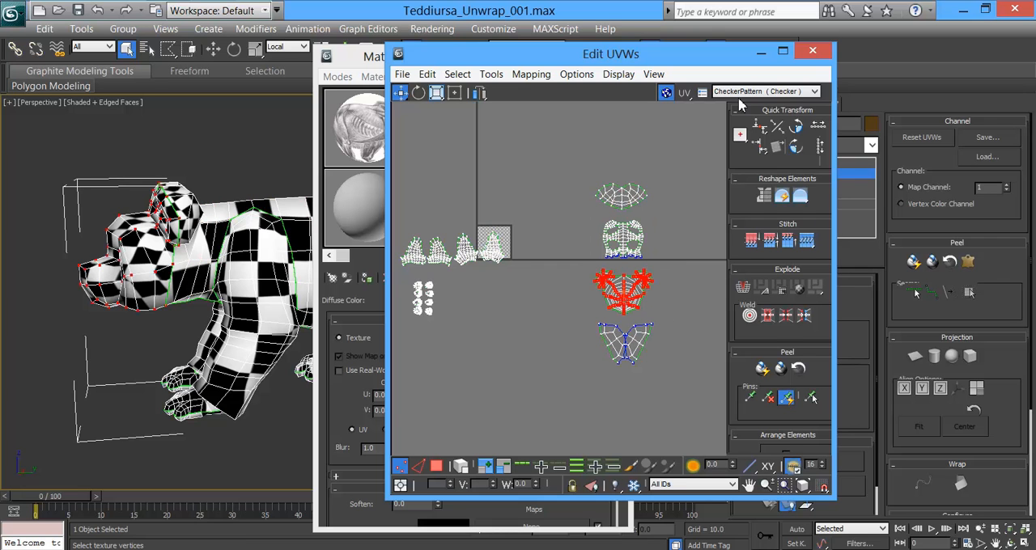
click(815, 91)
click(817, 94)
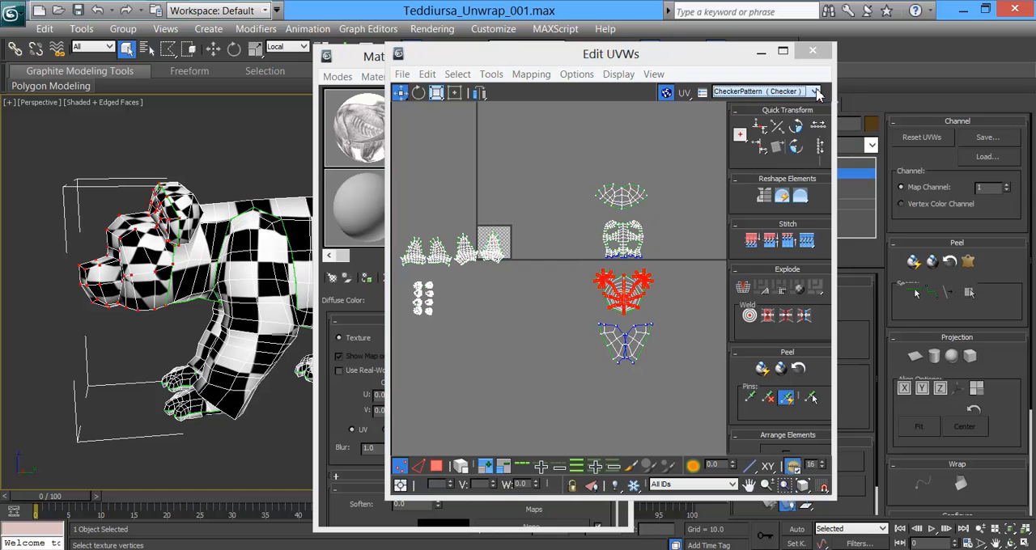
Step: Scale the selected head shell down uniformly to about half its size
middle_drag(565, 255, 425, 231)
scroll(513, 243, up, 4)
middle_drag(662, 302, 657, 250)
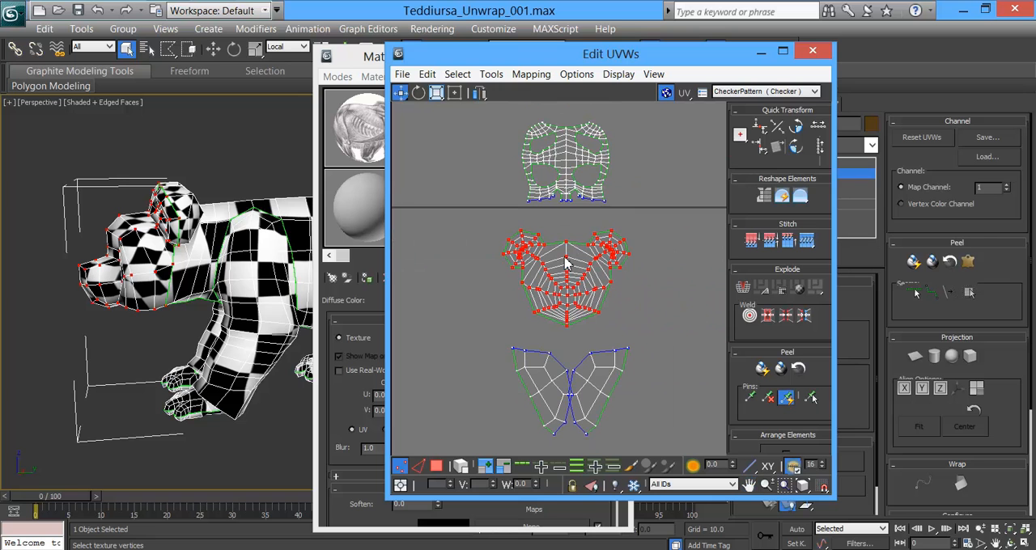
middle_drag(502, 133, 506, 171)
drag(486, 250, 540, 278)
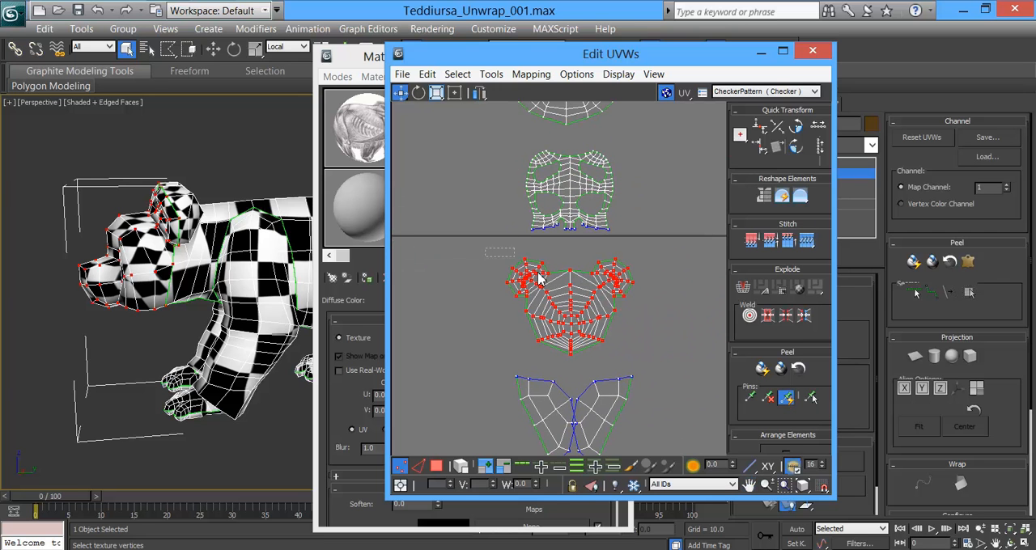
click(436, 93)
drag(573, 279, 573, 345)
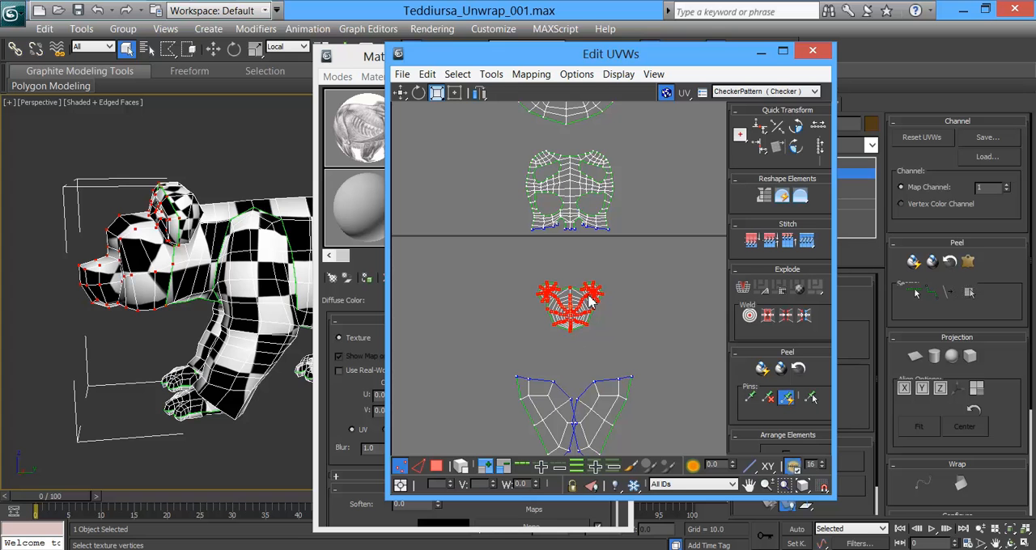
Step: Move the scaled head shell up to sit just beneath the body shell
click(401, 93)
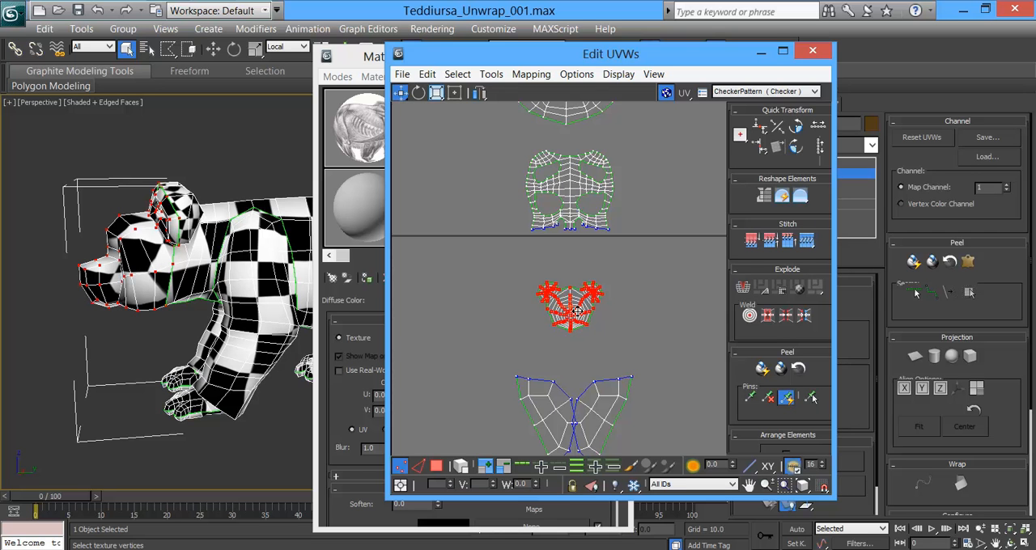
drag(573, 317, 579, 271)
middle_drag(599, 273, 572, 319)
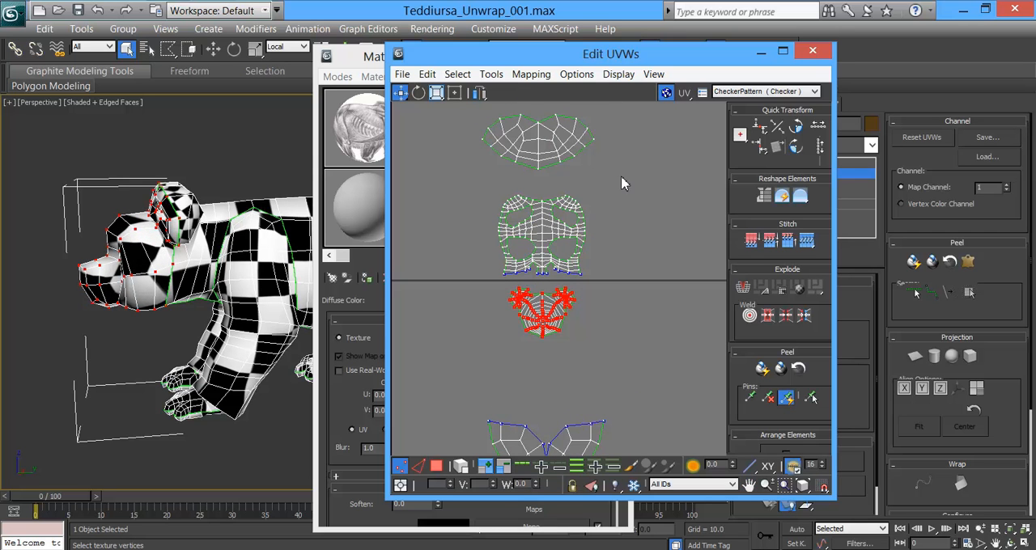
Step: Select the tail shell above the body shell and scale it down uniformly to about a third of its size
click(554, 146)
middle_drag(241, 244, 37, 222)
alt+middle_drag(207, 219, 143, 217)
scroll(218, 249, up, 5)
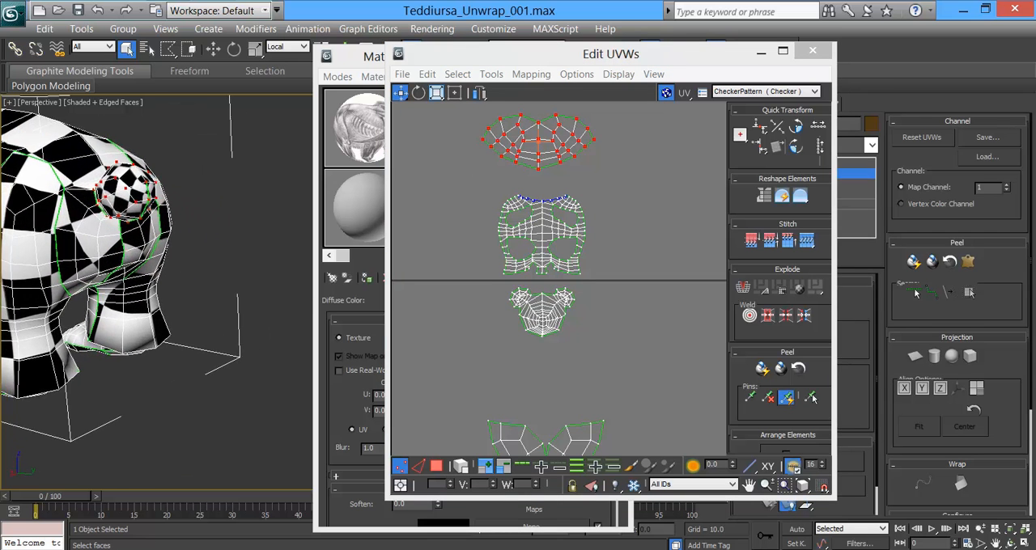
click(436, 94)
drag(539, 129, 534, 218)
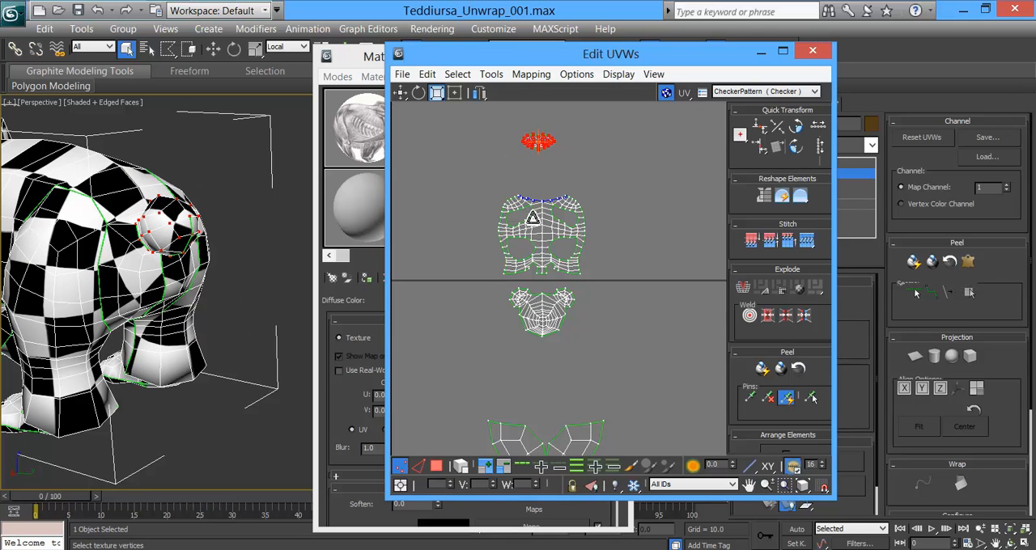
Step: Set the checker map's U and V tiling to 10, inspect the finer pattern around the tail, and close the Material Editor
drag(733, 57, 711, 127)
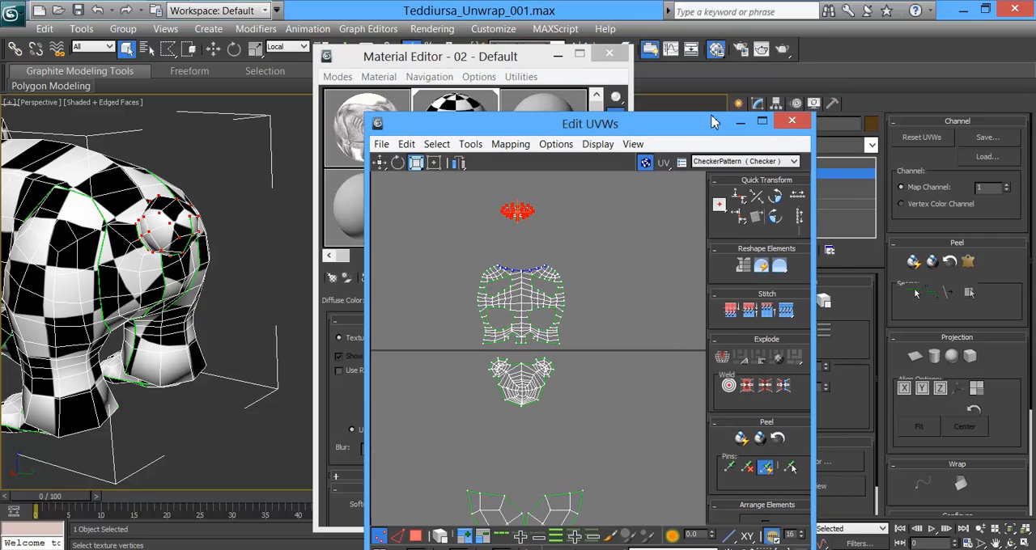
click(486, 58)
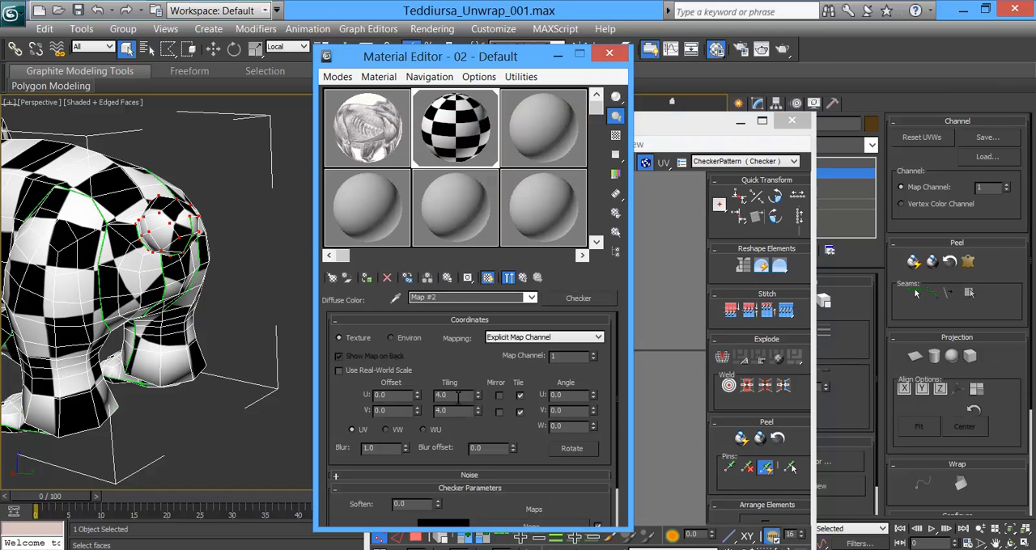
text(10)
key(Tab)
text(10)
key(Return)
alt+middle_drag(162, 282, 162, 364)
scroll(119, 261, up, 2)
mouse_move(215, 346)
alt+middle_down()
mouse_move(240, 340)
mouse_move(208, 342)
alt+middle_up()
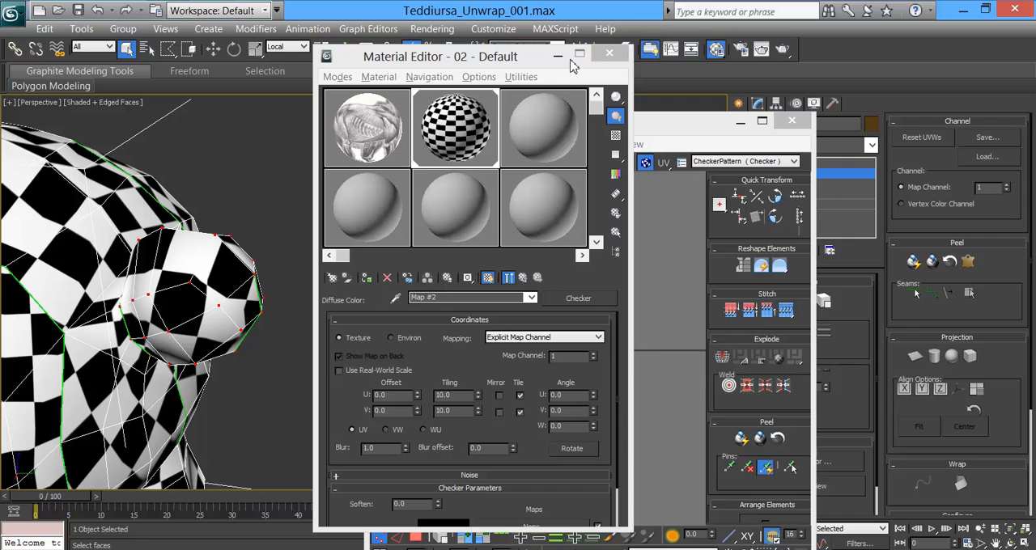
click(609, 53)
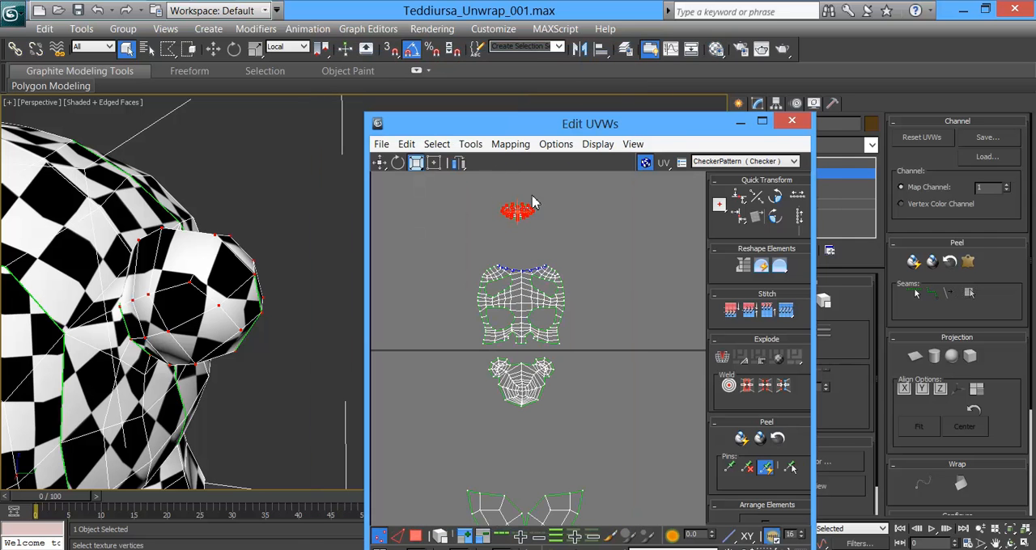
Step: Scale the tail shell up slightly and move it down to sit just above the body shell
mouse_move(508, 210)
mouse_down()
mouse_move(497, 224)
mouse_move(491, 200)
mouse_up()
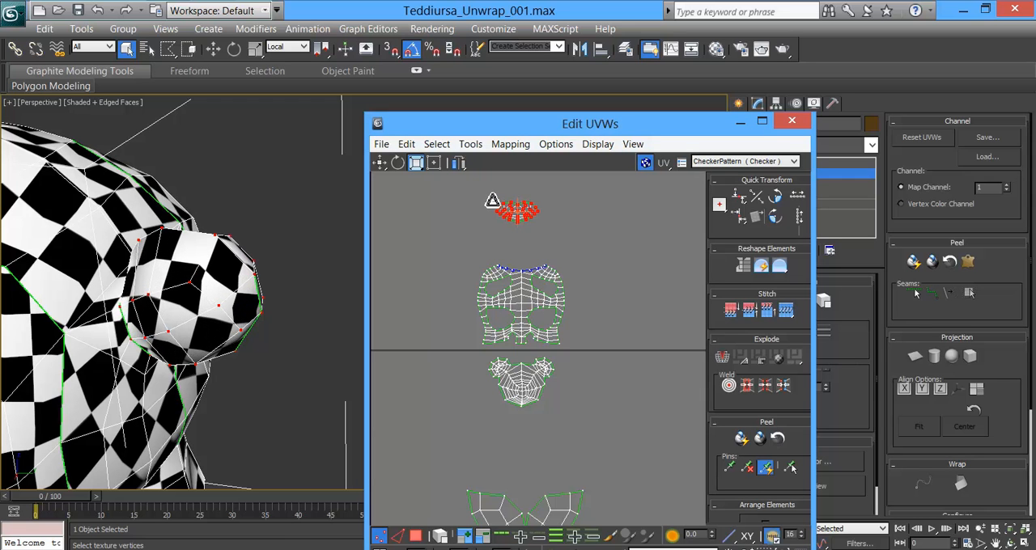
scroll(535, 247, up, 5)
middle_drag(534, 247, 582, 381)
click(380, 162)
drag(533, 373, 541, 400)
middle_drag(542, 439, 516, 301)
scroll(516, 300, up, 3)
Step: Select the whole tail shell and move it down until its lowest middle vertex meets the centre of the body shell's upper edge
drag(513, 287, 571, 271)
click(609, 256)
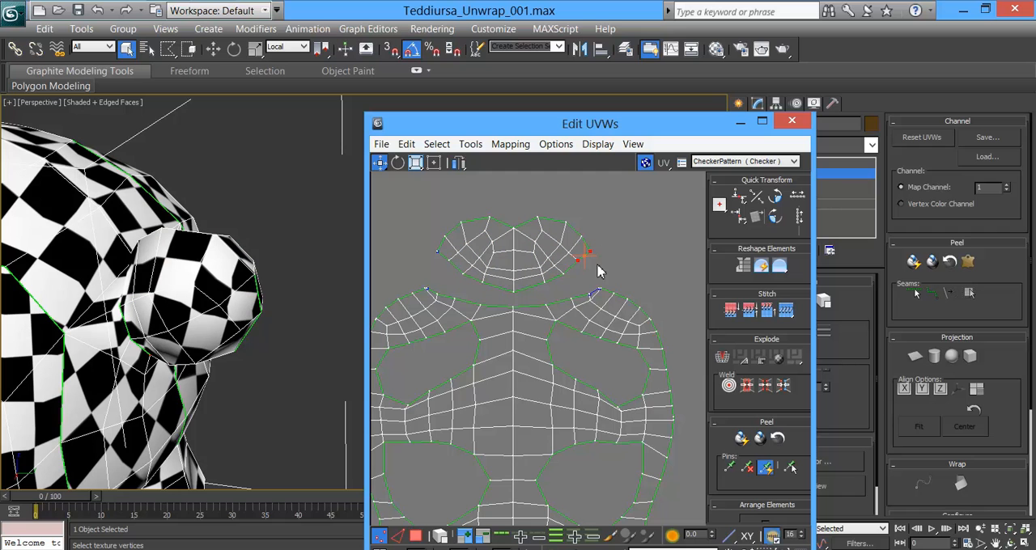
click(564, 275)
drag(433, 212, 597, 293)
scroll(526, 301, up, 5)
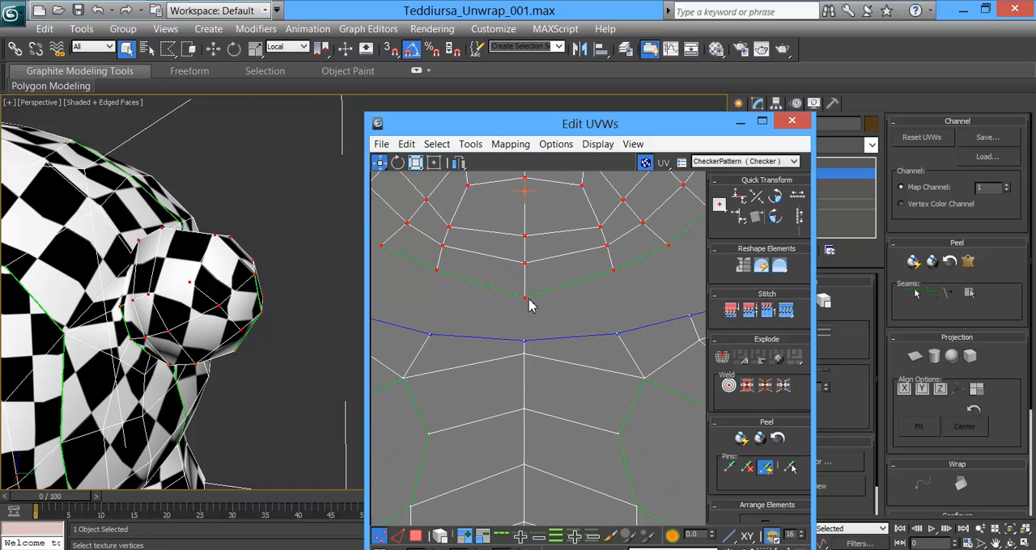
drag(526, 307, 526, 345)
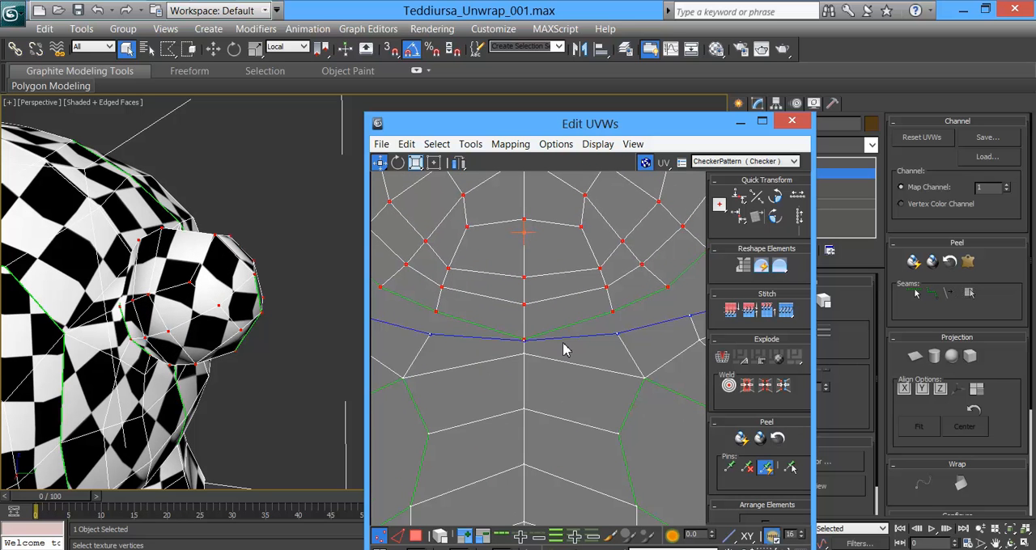
scroll(564, 350, down, 3)
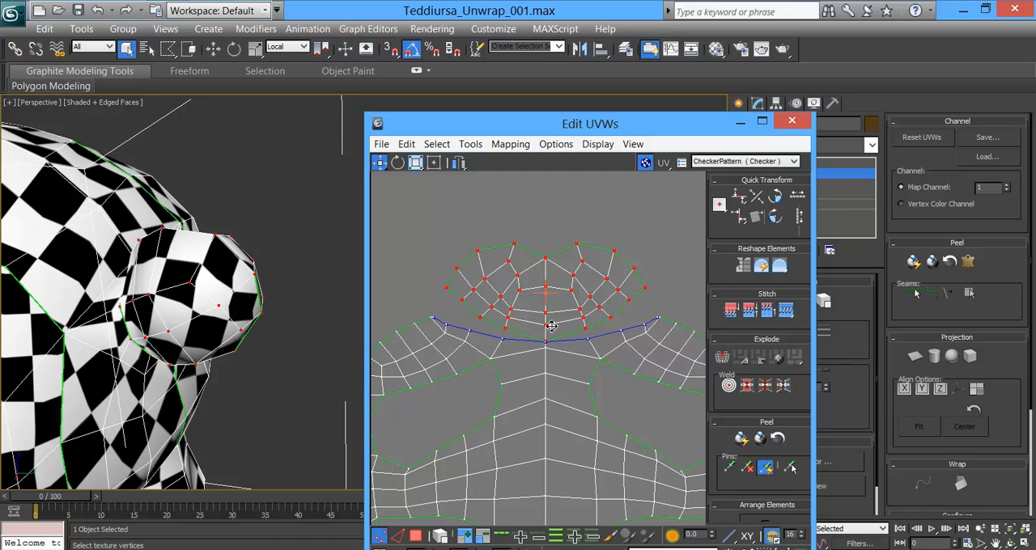
Step: Target weld the tail shell's left boundary vertices onto the matching vertices of the body shell's upper edge
click(433, 291)
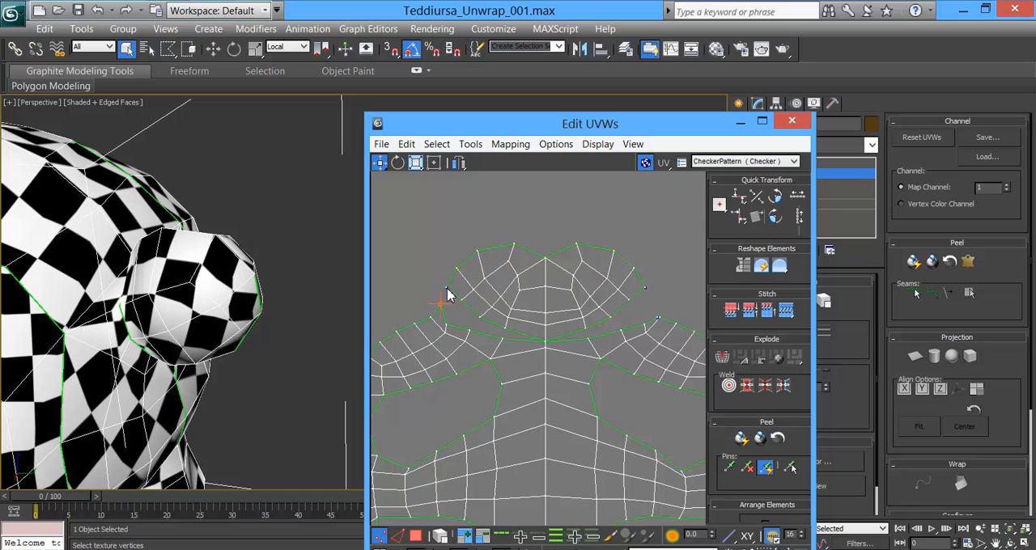
right_click(437, 283)
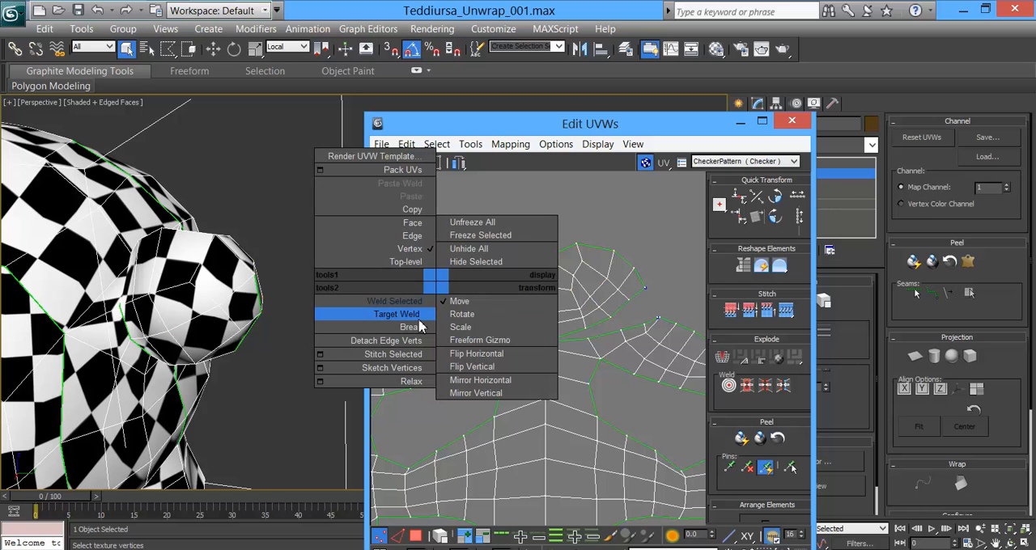
click(417, 317)
drag(449, 289, 482, 326)
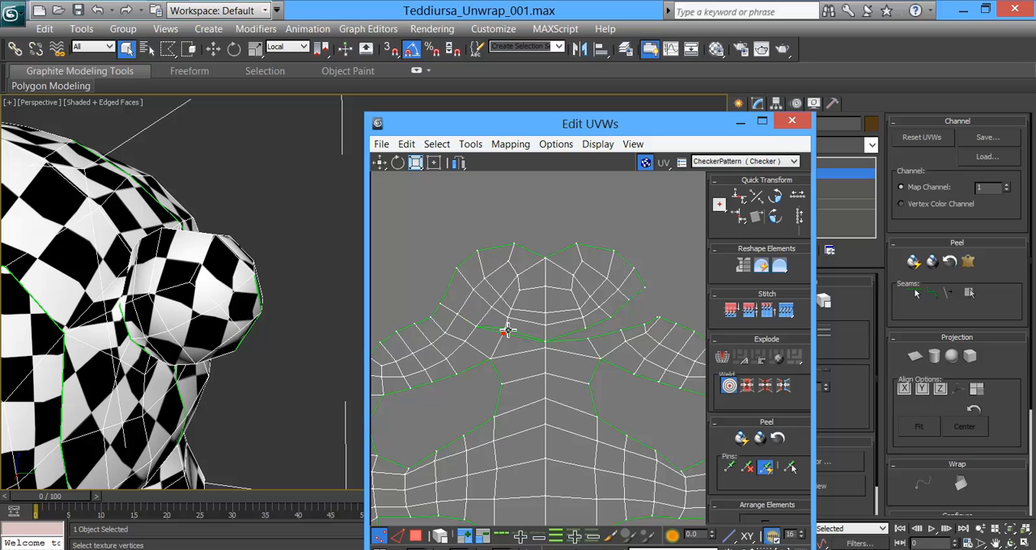
Step: Target weld the tail shell's right boundary vertices onto the matching vertices of the body shell's upper edge
scroll(531, 331, up, 5)
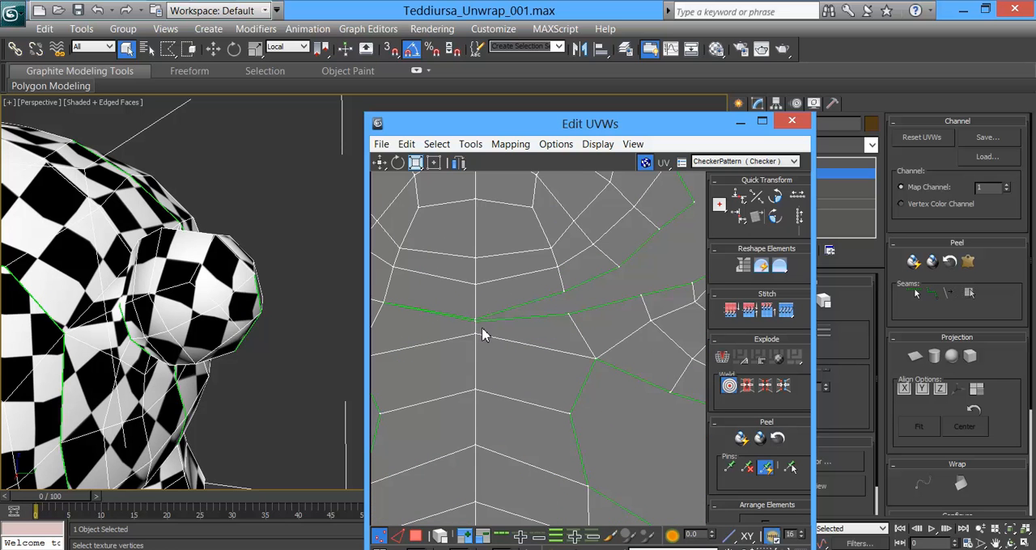
click(568, 305)
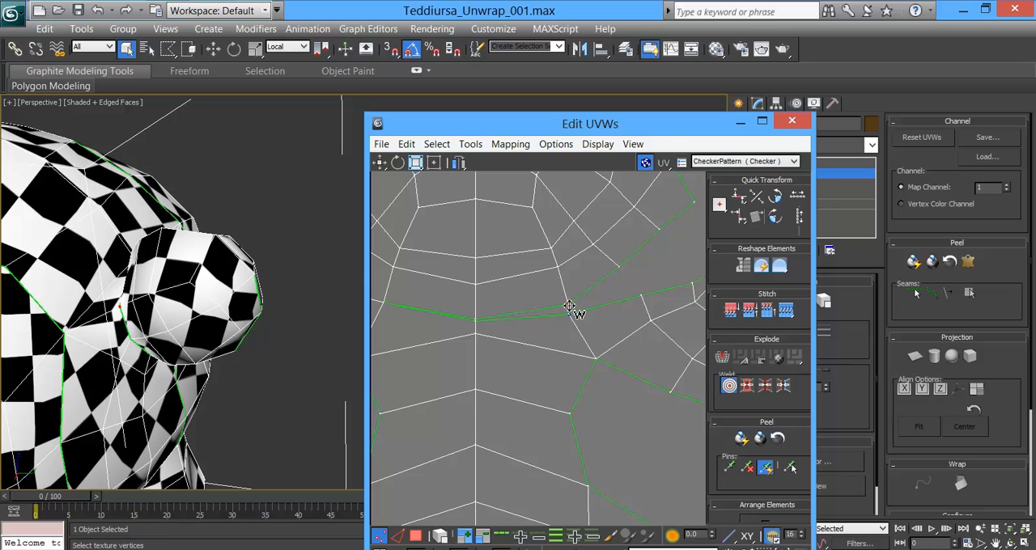
drag(569, 315, 568, 306)
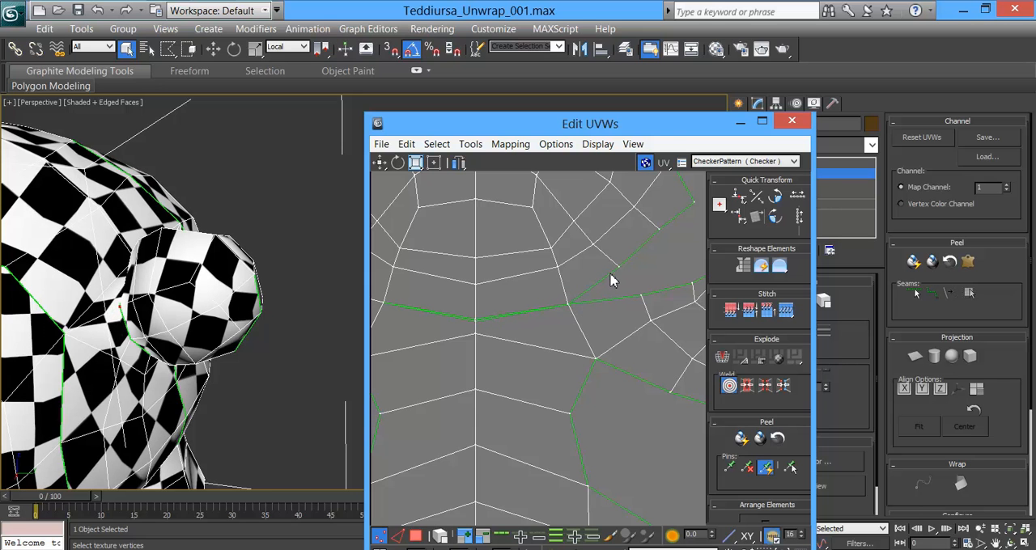
drag(620, 267, 634, 282)
middle_drag(648, 276, 500, 309)
drag(515, 266, 529, 280)
drag(542, 318, 556, 264)
right_click(602, 251)
middle_drag(426, 352, 568, 299)
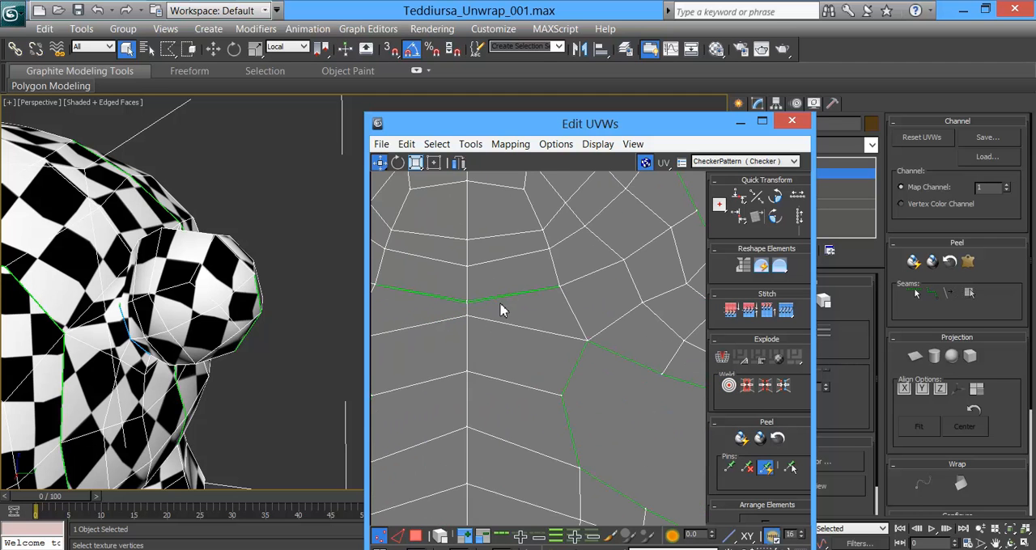
Step: Scale the two overlapping vertices in the middle of the tail-to-body seam together and weld them
click(468, 303)
right_click(490, 304)
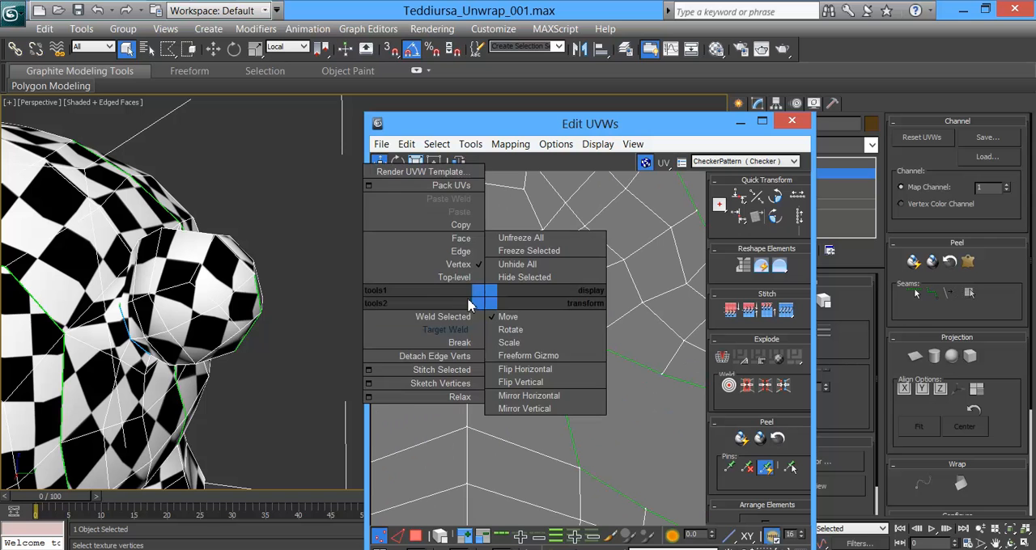
click(467, 317)
scroll(476, 312, up, 6)
click(414, 164)
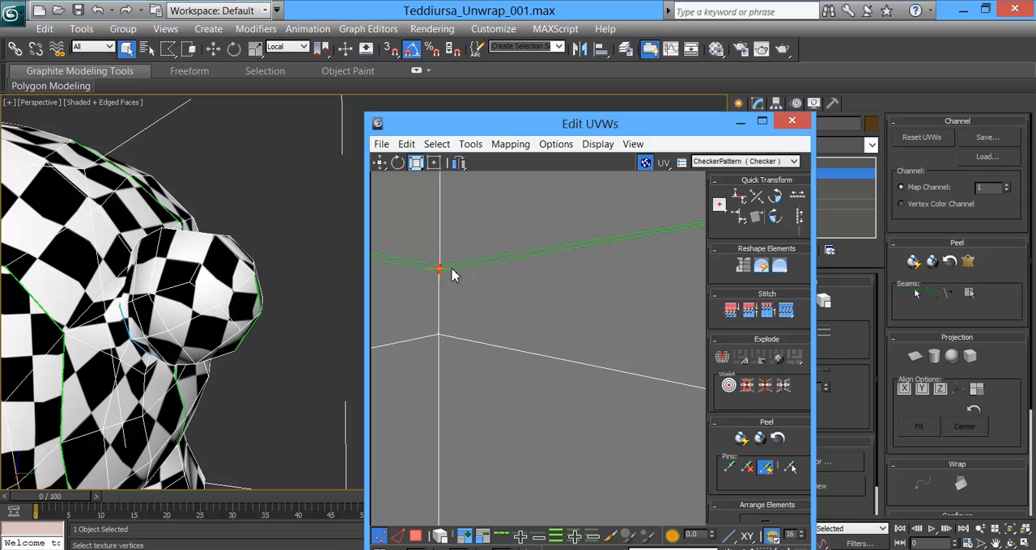
drag(439, 269, 432, 547)
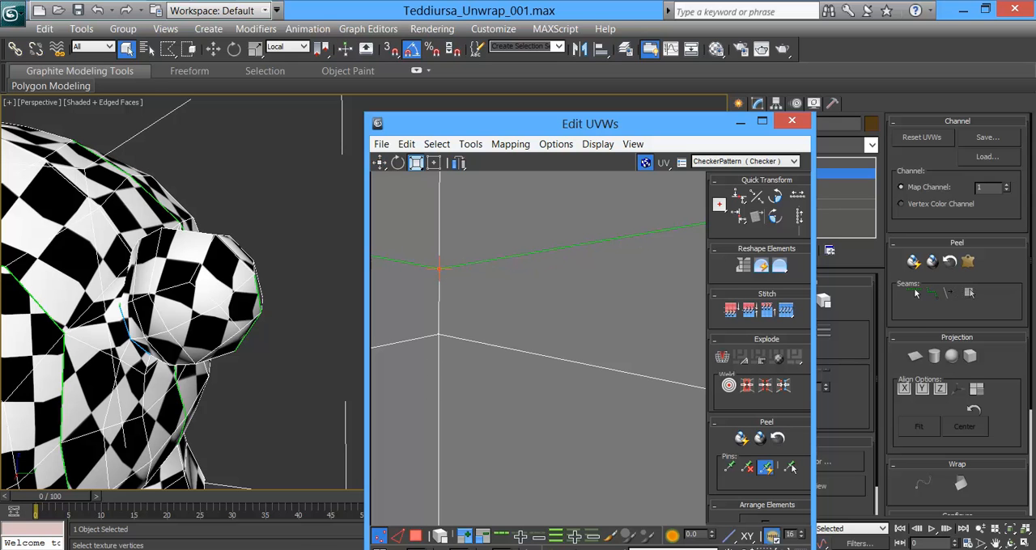
right_click(441, 274)
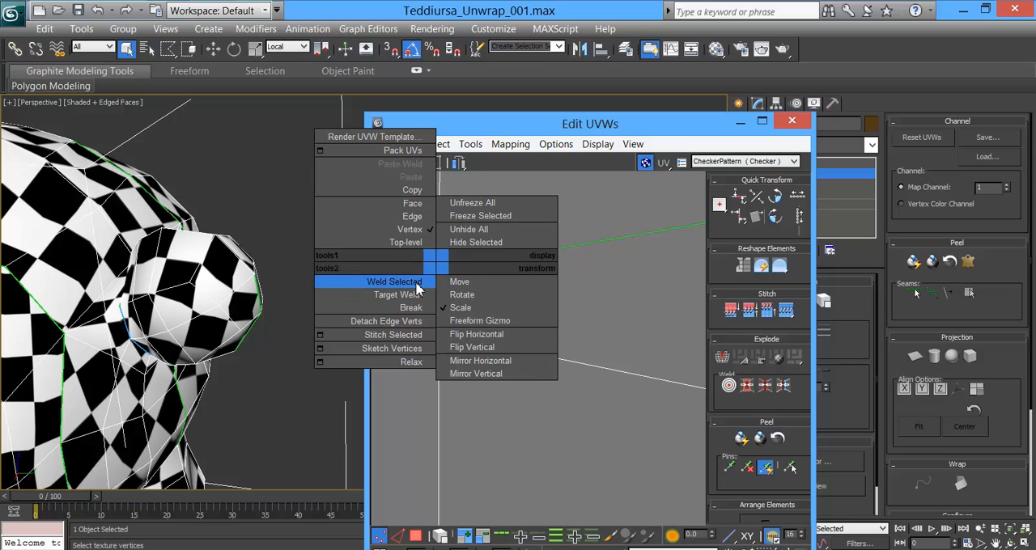
click(420, 283)
Step: Try to close the remaining seam by welding the selected middle vertex between tail and body once more
scroll(498, 289, down, 5)
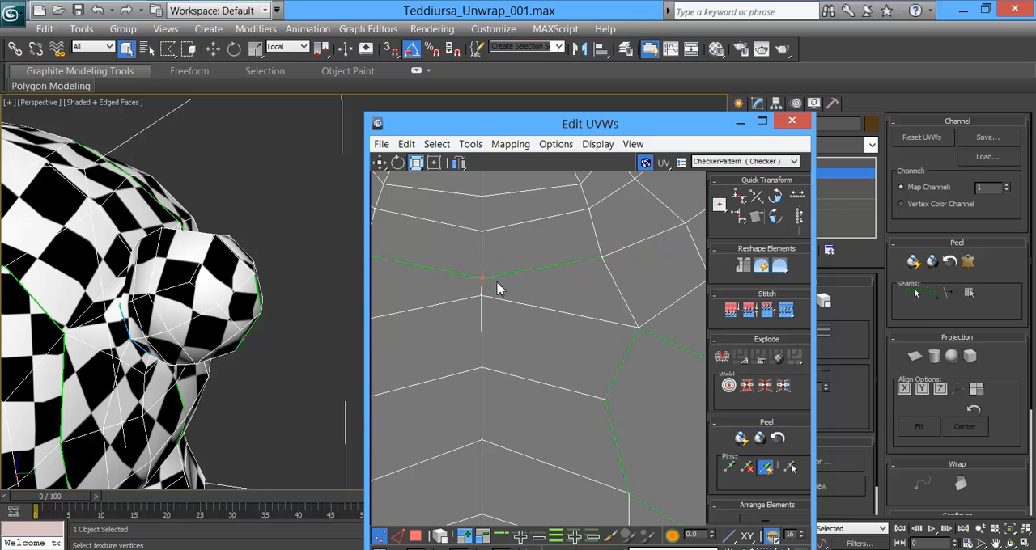
scroll(467, 282, up, 3)
scroll(465, 284, down, 6)
middle_drag(474, 308, 550, 318)
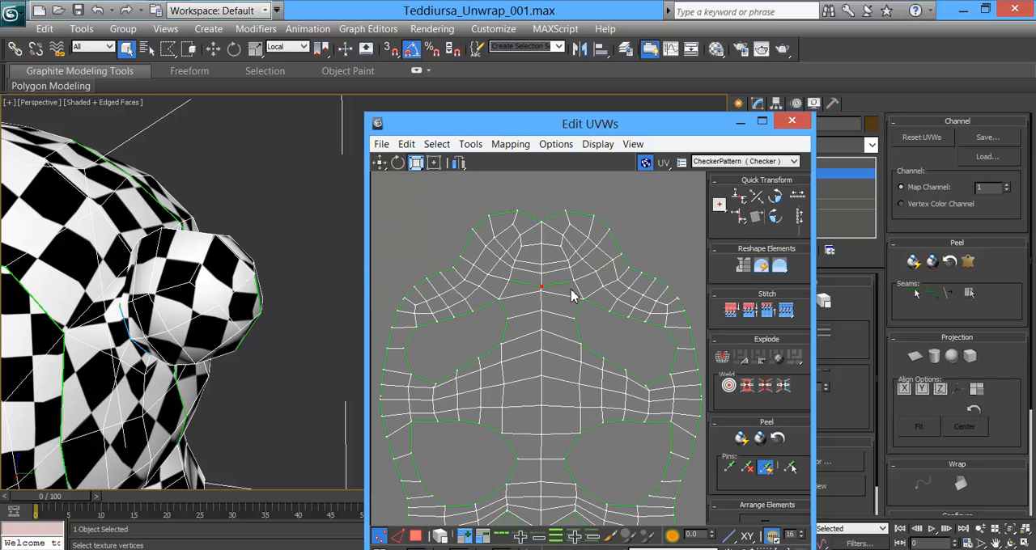
scroll(542, 294, up, 5)
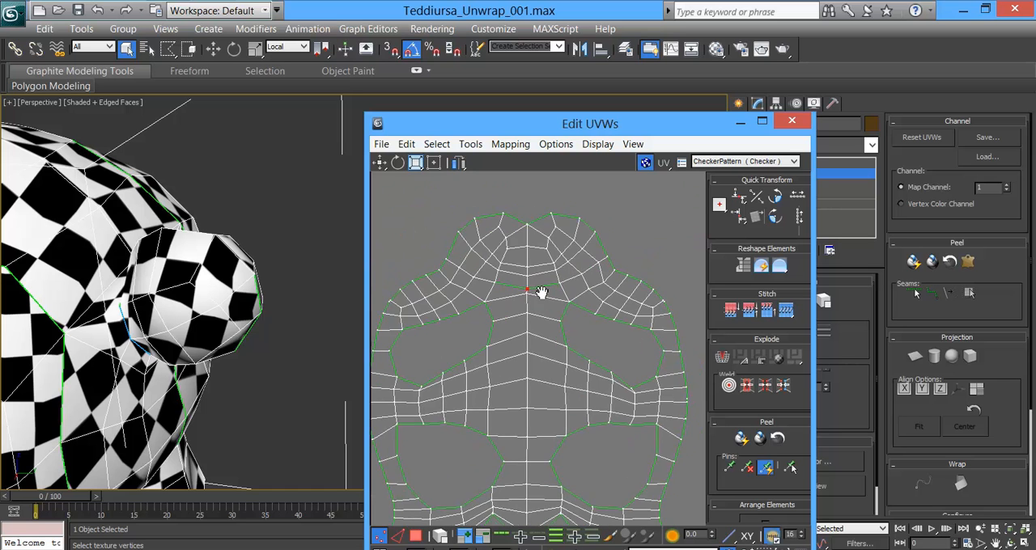
scroll(541, 296, up, 2)
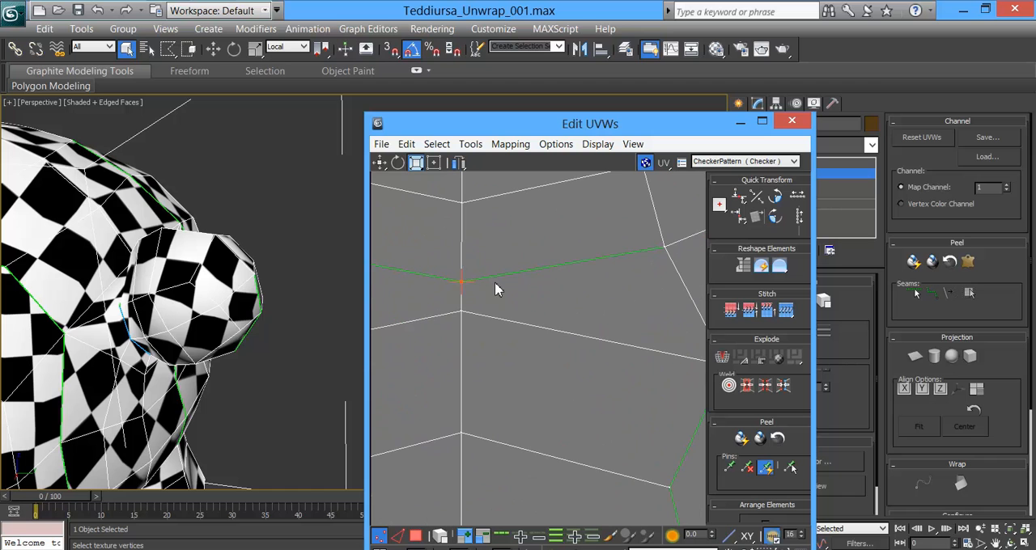
right_click(458, 277)
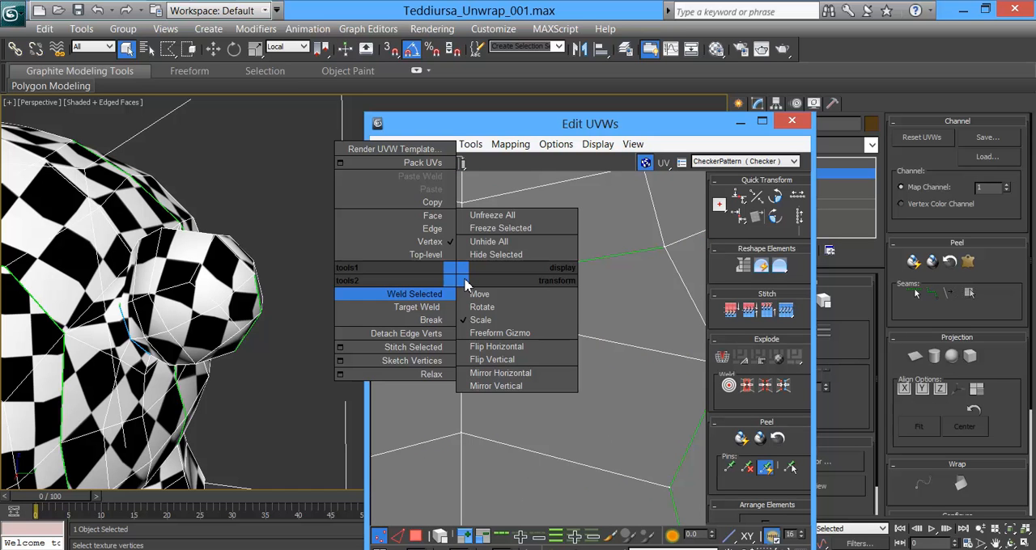
click(427, 297)
Step: Check the joined body and tail shell, and try to target weld the middle vertices of its remaining seam
scroll(499, 294, down, 6)
middle_drag(522, 358, 584, 280)
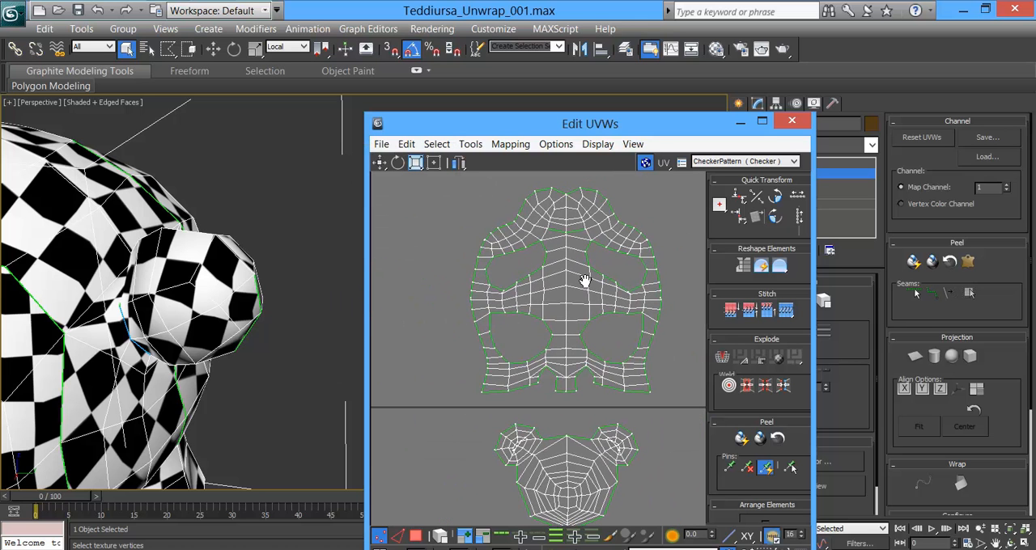
middle_drag(555, 369, 555, 300)
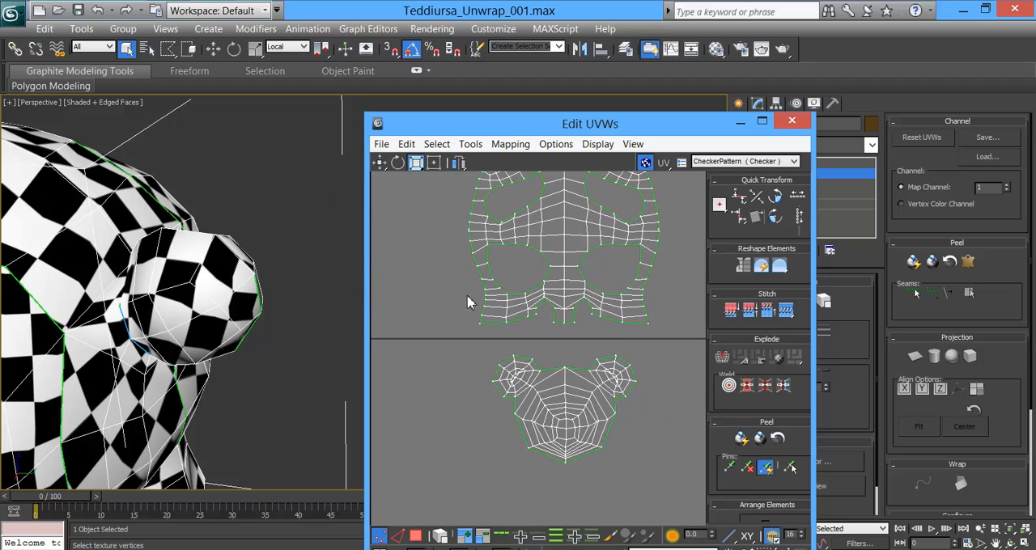
middle_drag(555, 230, 526, 277)
scroll(545, 231, up, 3)
scroll(561, 212, up, 3)
scroll(556, 272, up, 3)
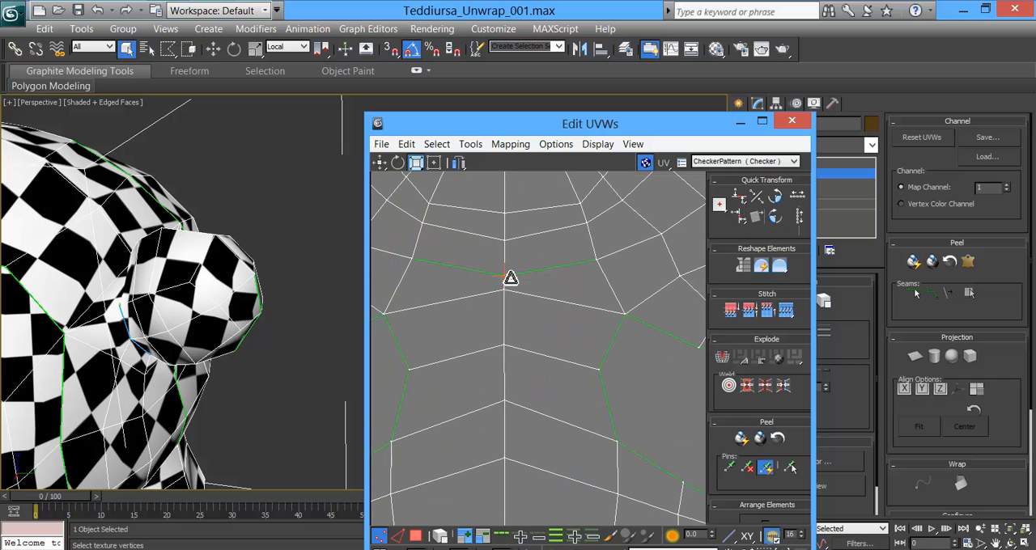
right_click(522, 272)
click(491, 299)
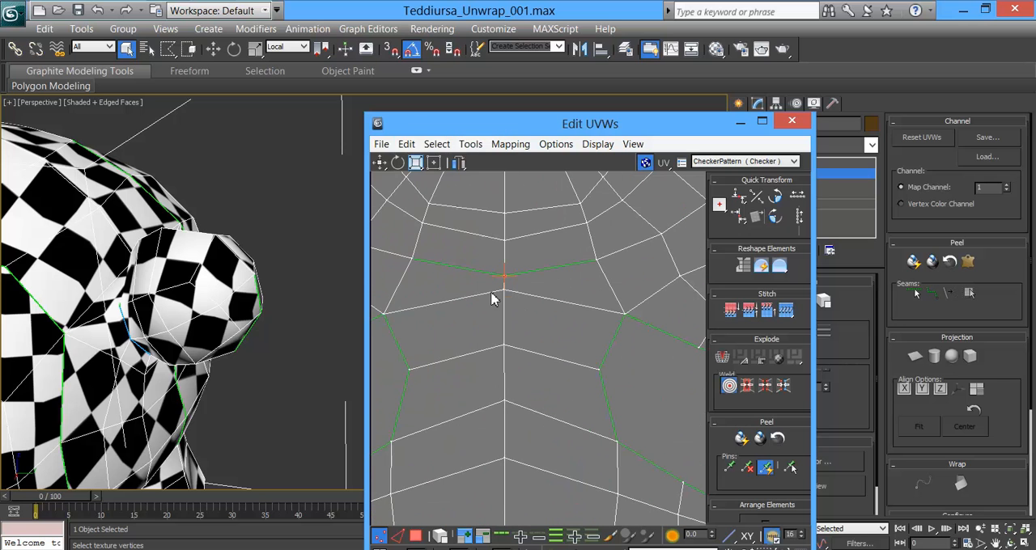
mouse_move(508, 276)
mouse_down()
mouse_move(524, 272)
mouse_move(507, 276)
mouse_up()
Step: Target weld the vertices at both inner corners beside the small middle flap on the body shell's lower edge
scroll(537, 312, down, 4)
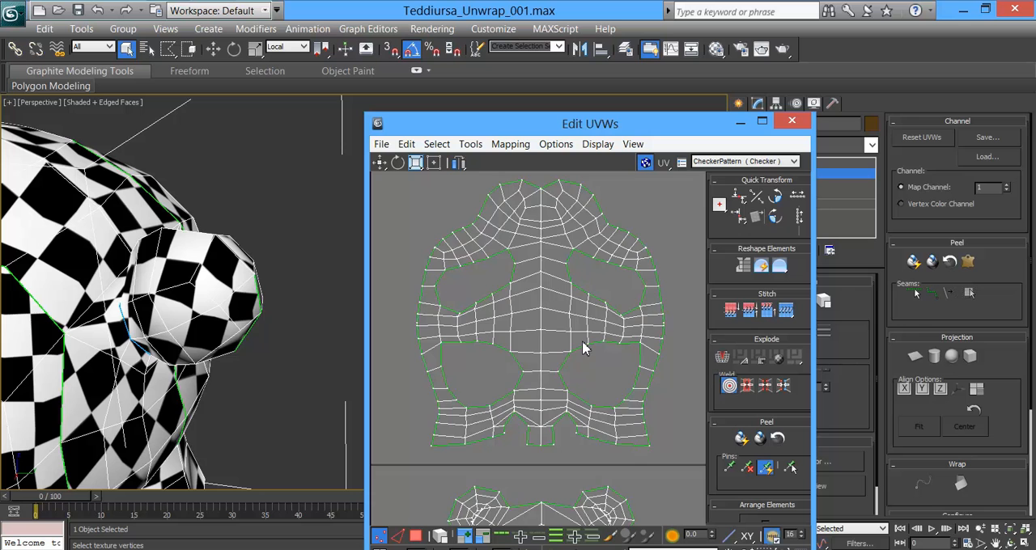
scroll(581, 327, up, 3)
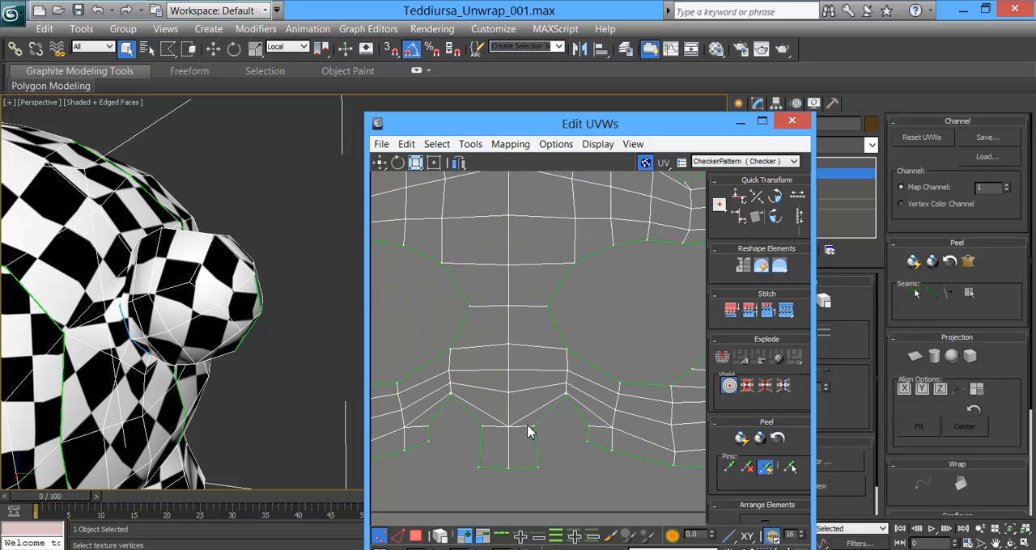
scroll(529, 430, up, 1)
drag(579, 389, 576, 395)
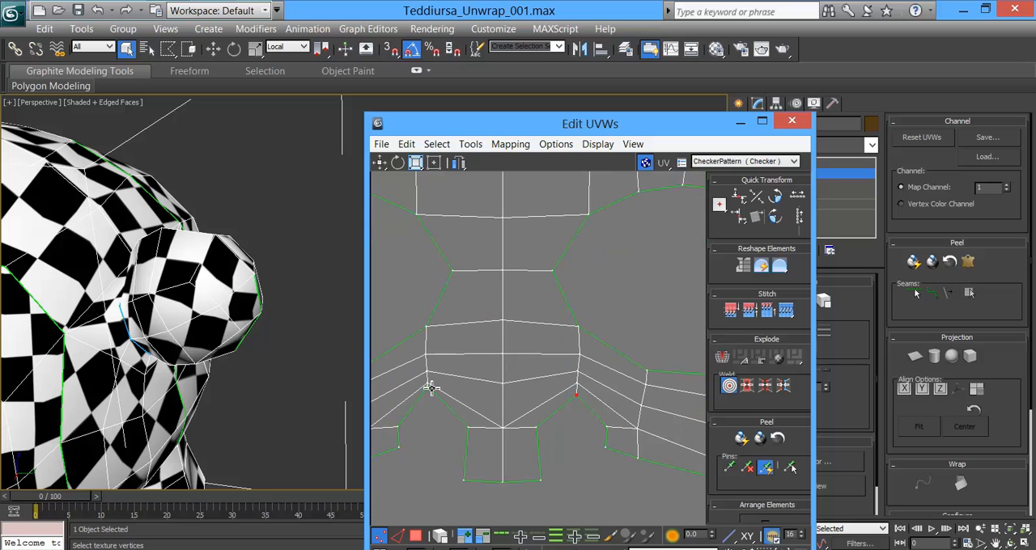
drag(430, 392, 429, 401)
Step: Select the oversized ear shell below the head shell and scale it down uniformly to about a third of its size
scroll(542, 408, down, 4)
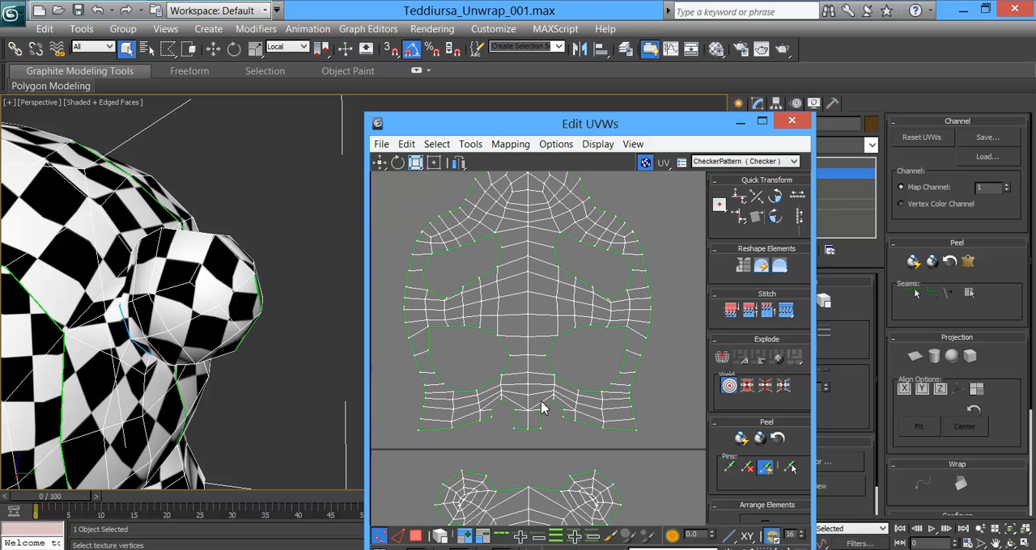
scroll(557, 332, down, 1)
scroll(552, 280, down, 1)
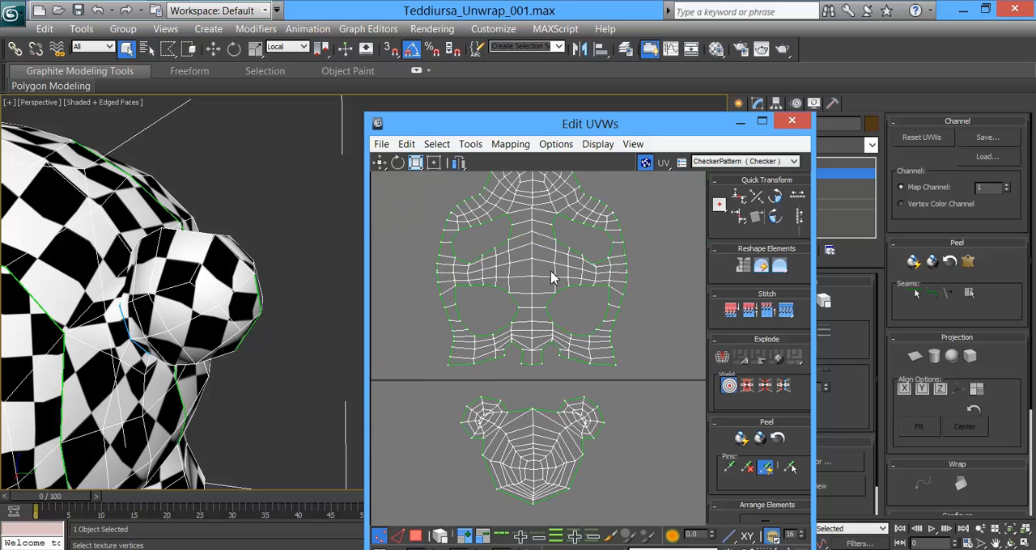
drag(439, 386, 620, 487)
scroll(620, 436, down, 5)
middle_drag(501, 396, 534, 281)
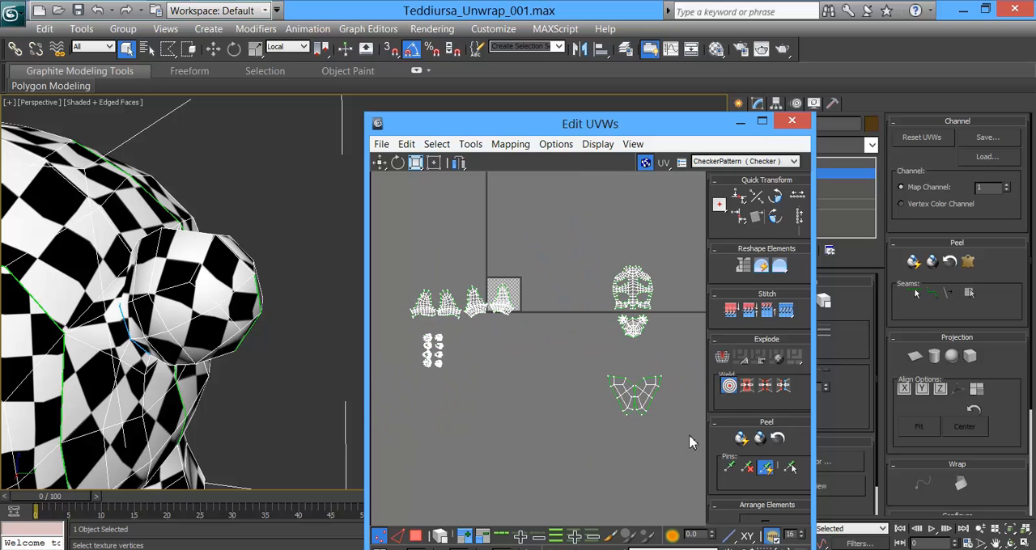
key(w)
drag(672, 439, 674, 443)
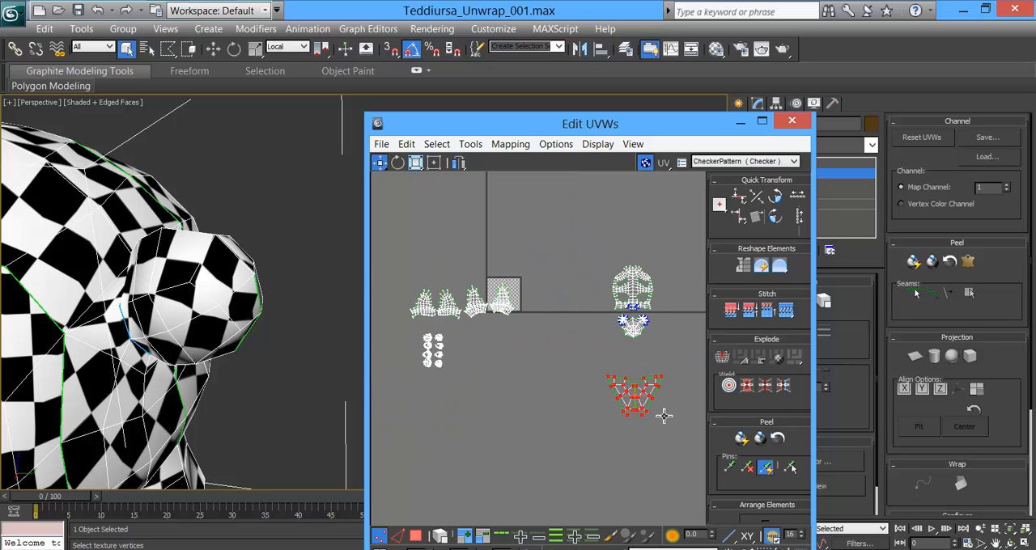
middle_drag(664, 416, 624, 389)
middle_drag(198, 351, 558, 433)
middle_drag(118, 256, 244, 290)
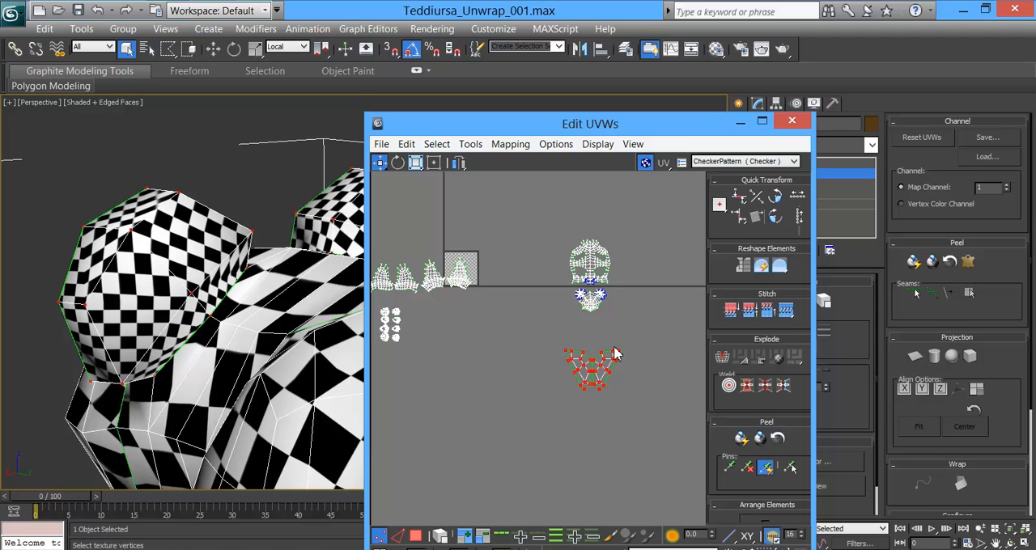
click(413, 164)
drag(594, 373, 576, 458)
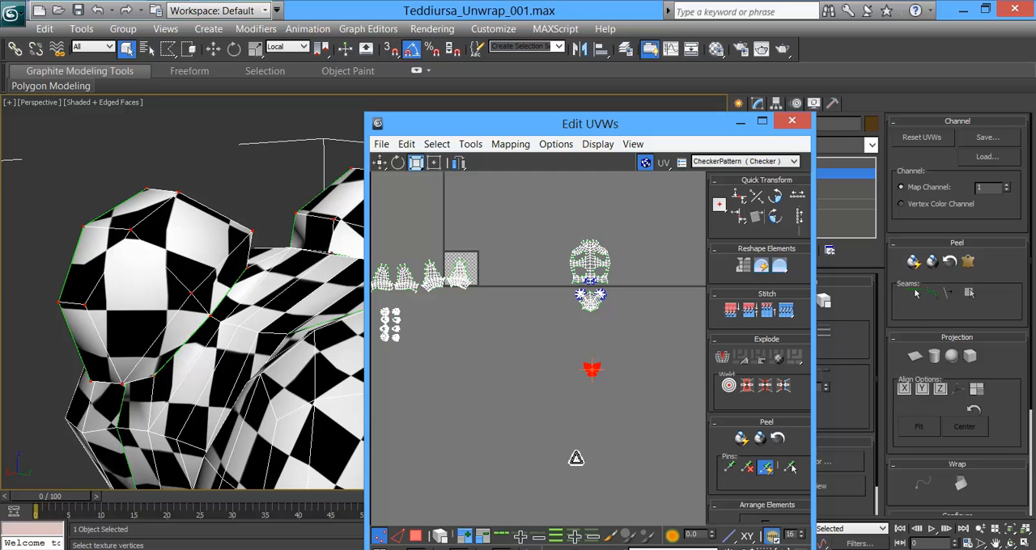
Step: Inspect the checker pattern on the ears, head and body to compare their texture scale
alt+middle_drag(192, 342, 381, 327)
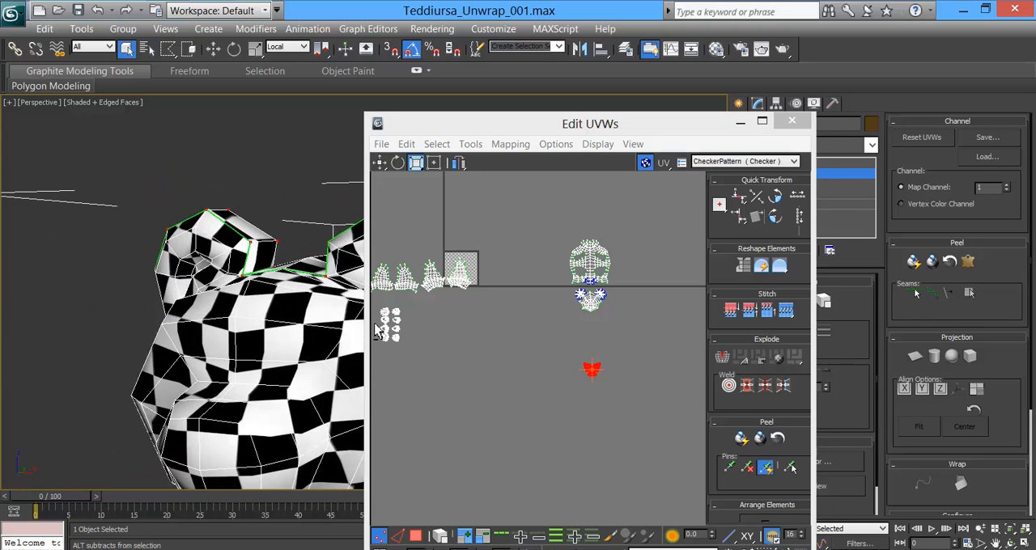
middle_drag(319, 316, 323, 267)
scroll(588, 322, up, 5)
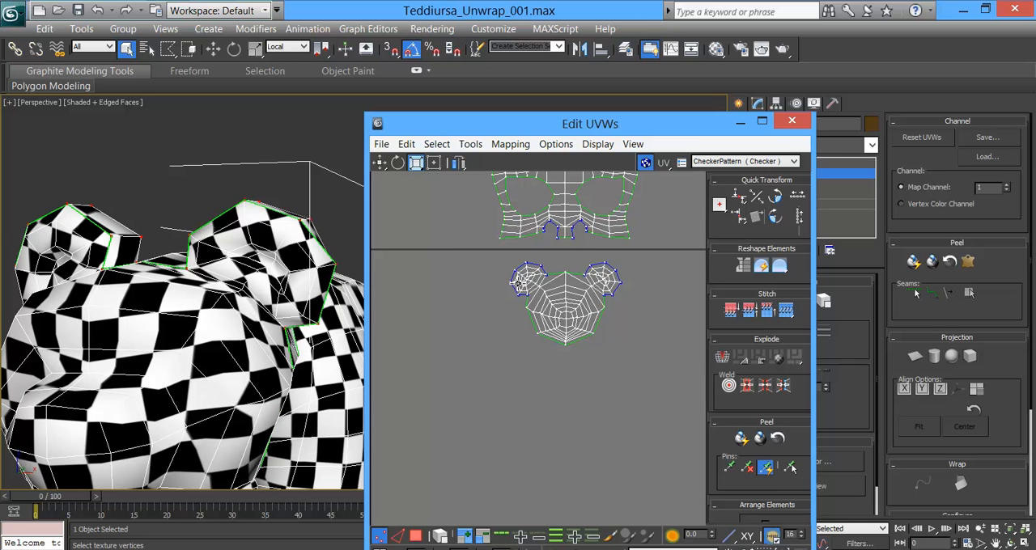
middle_click(257, 311)
scroll(265, 314, down, 4)
middle_drag(308, 331, 269, 324)
scroll(530, 340, down, 5)
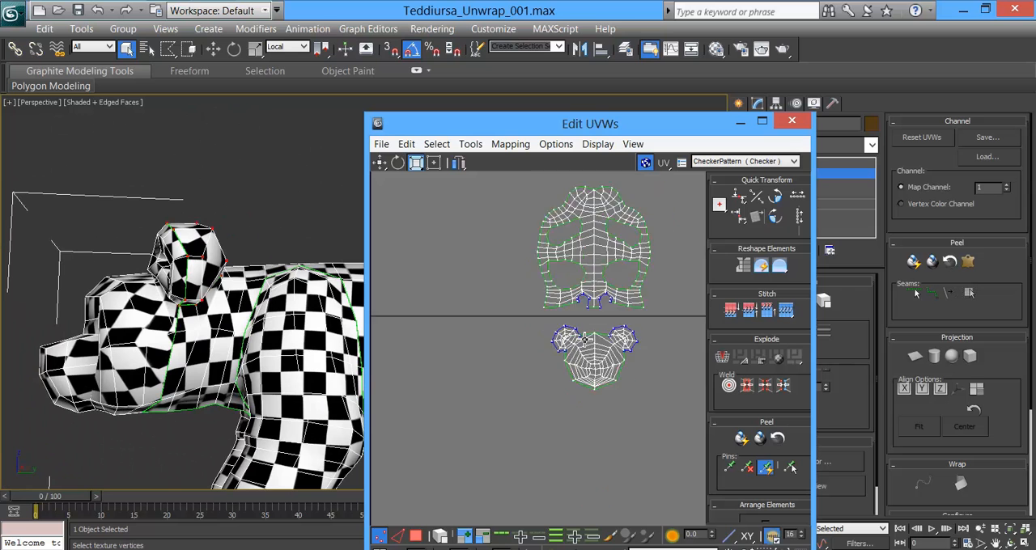
Step: Select the four leg shells and scale them down together to about 80 percent of their size
middle_drag(470, 337, 638, 330)
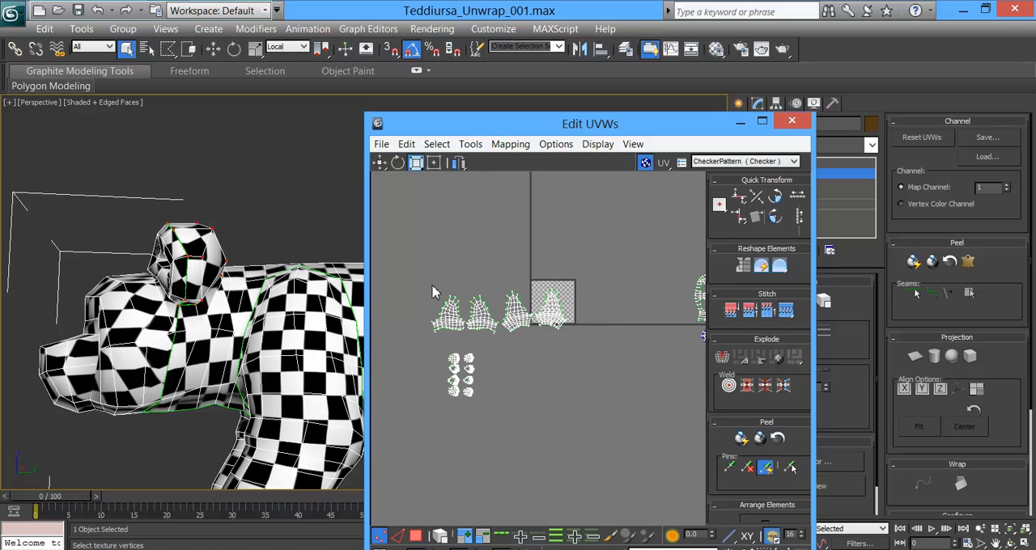
drag(584, 344, 599, 350)
scroll(582, 351, down, 2)
scroll(597, 338, up, 3)
scroll(555, 332, up, 3)
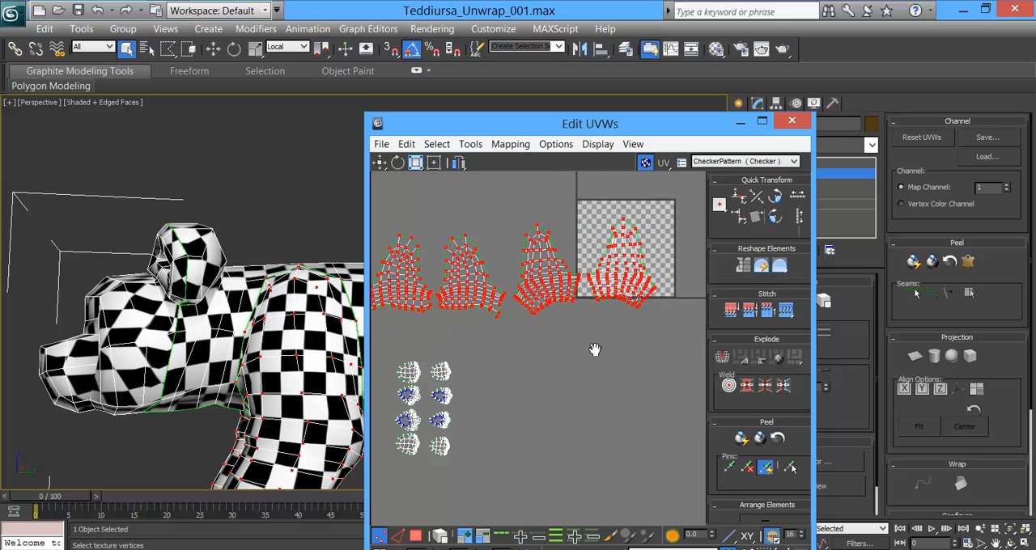
scroll(488, 261, up, 1)
click(416, 164)
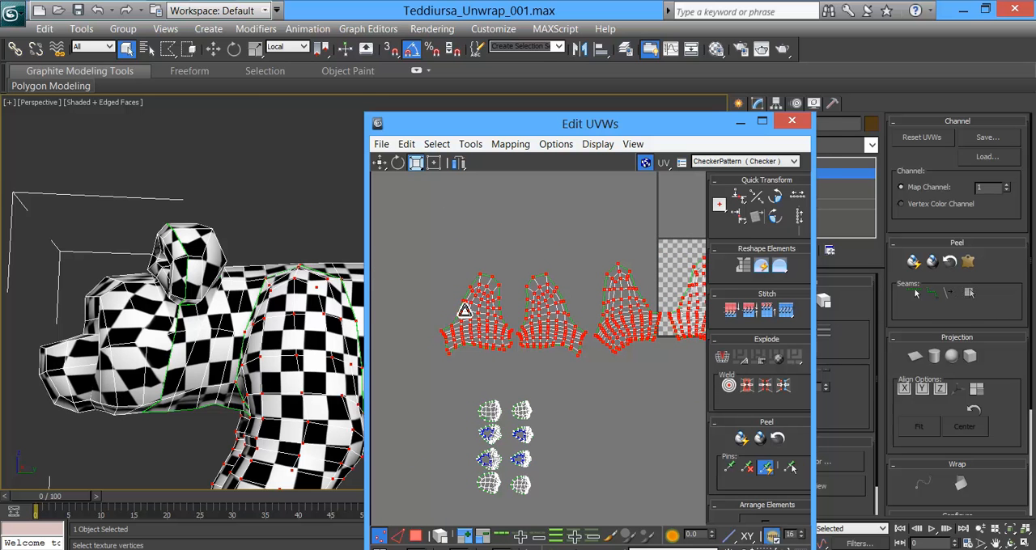
drag(473, 314, 470, 367)
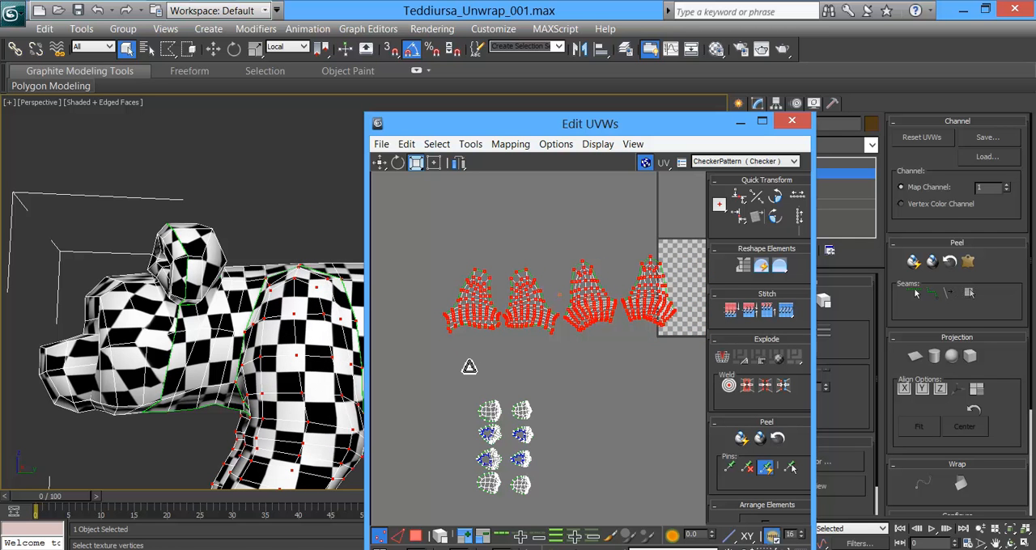
Step: Move the four selected leg shells together to just above the checker tile
middle_drag(502, 373, 409, 377)
scroll(407, 377, down, 5)
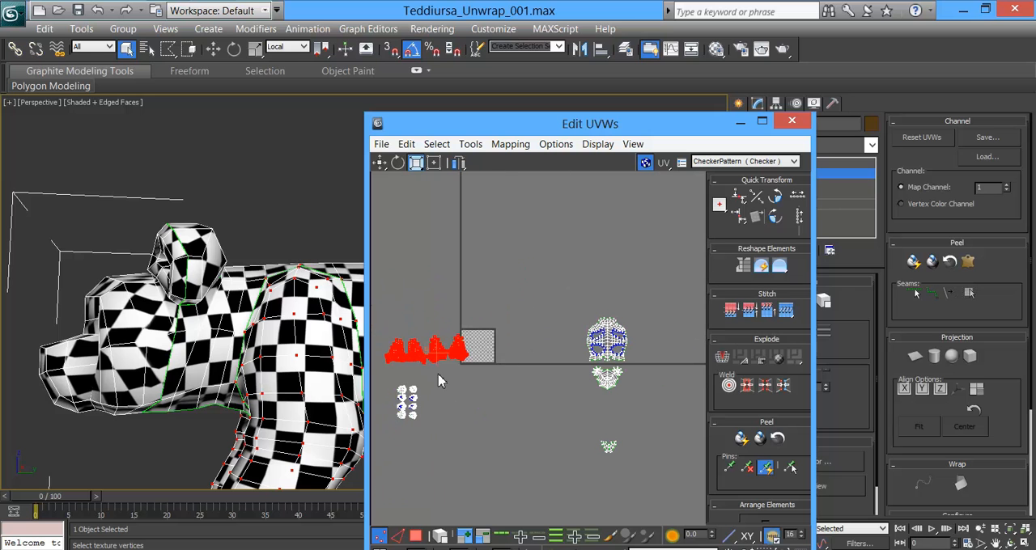
click(380, 162)
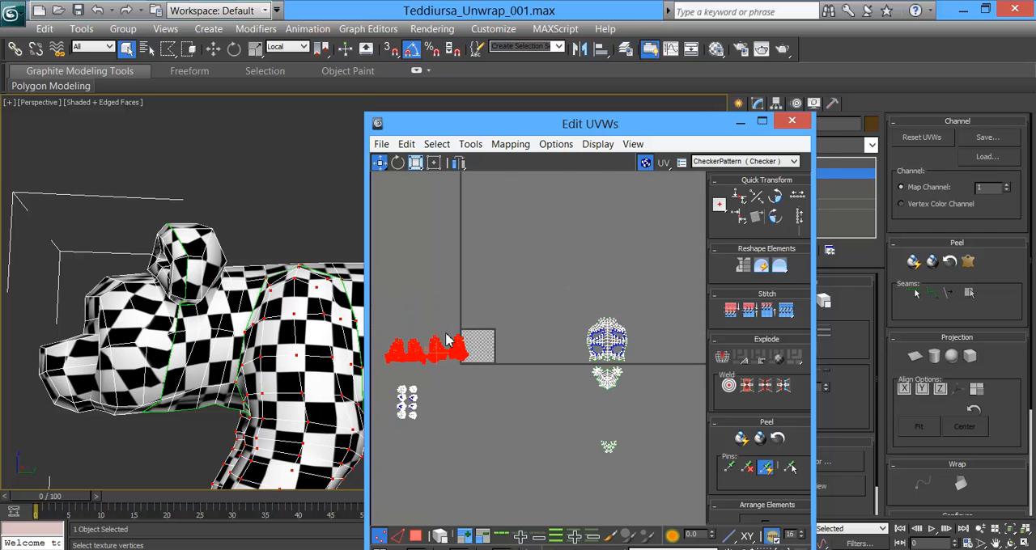
drag(460, 350, 508, 305)
Step: Select the eight foot shells and scale them down slightly to match the checker size on the legs
middle_drag(506, 398, 624, 329)
scroll(483, 348, up, 4)
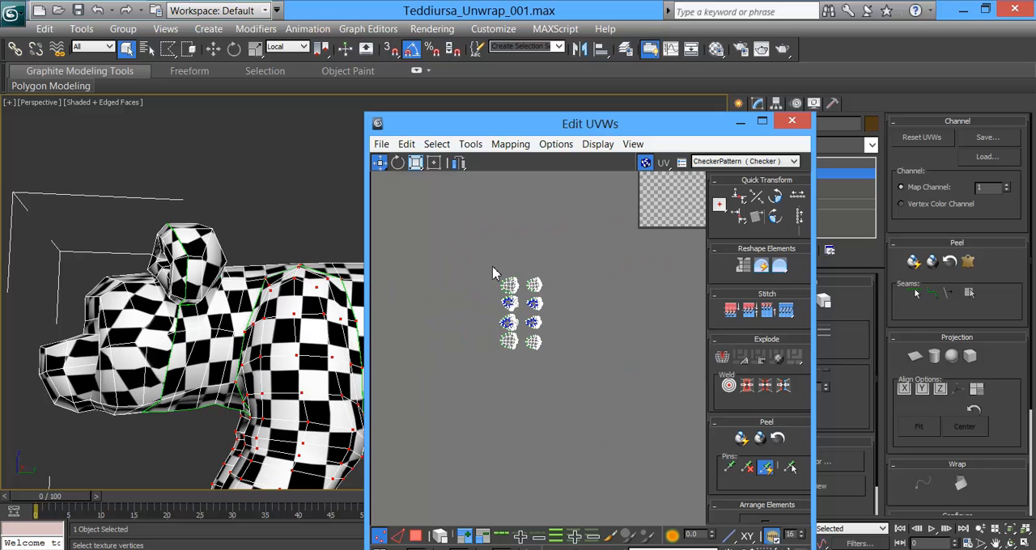
drag(573, 416, 476, 257)
middle_drag(252, 399, 241, 206)
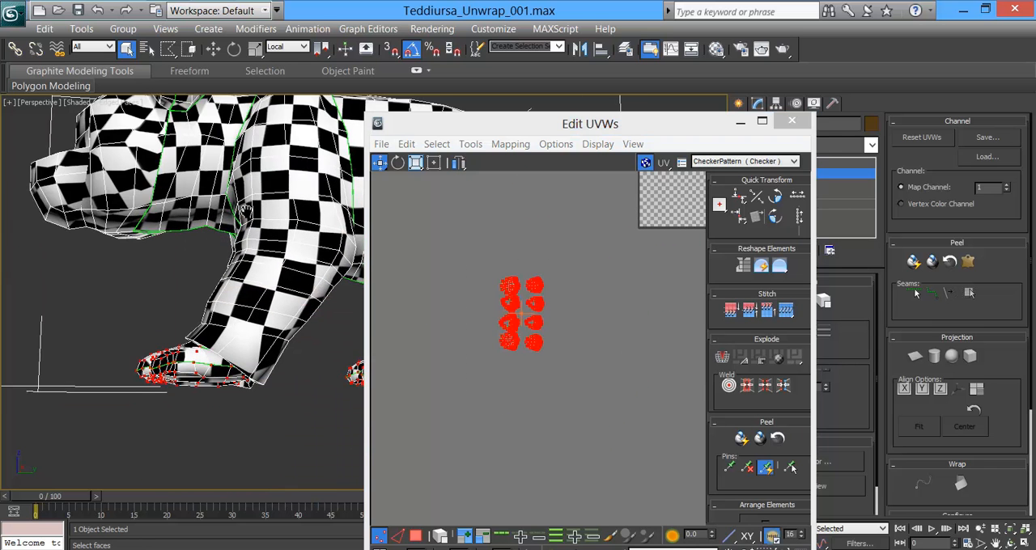
alt+middle_drag(206, 304, 317, 351)
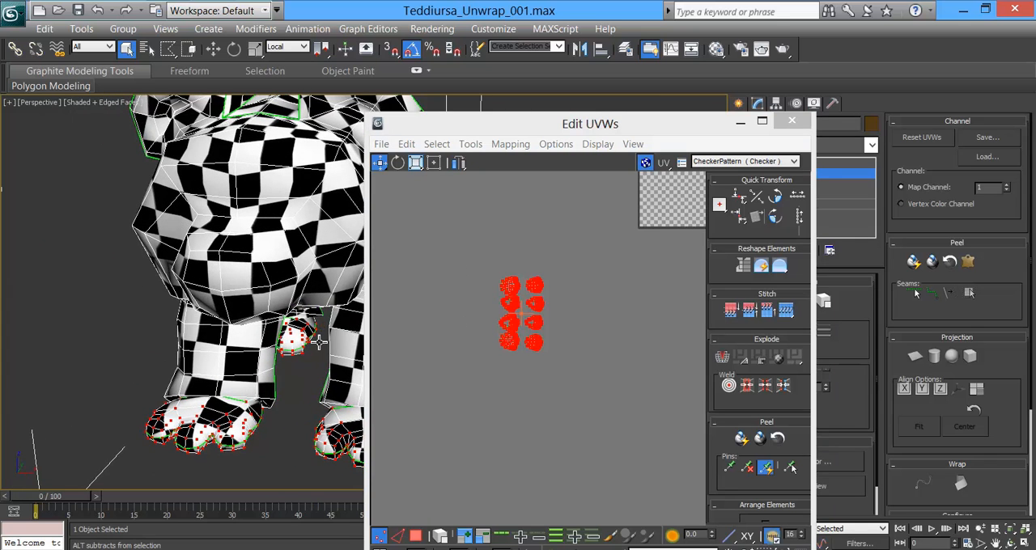
click(416, 162)
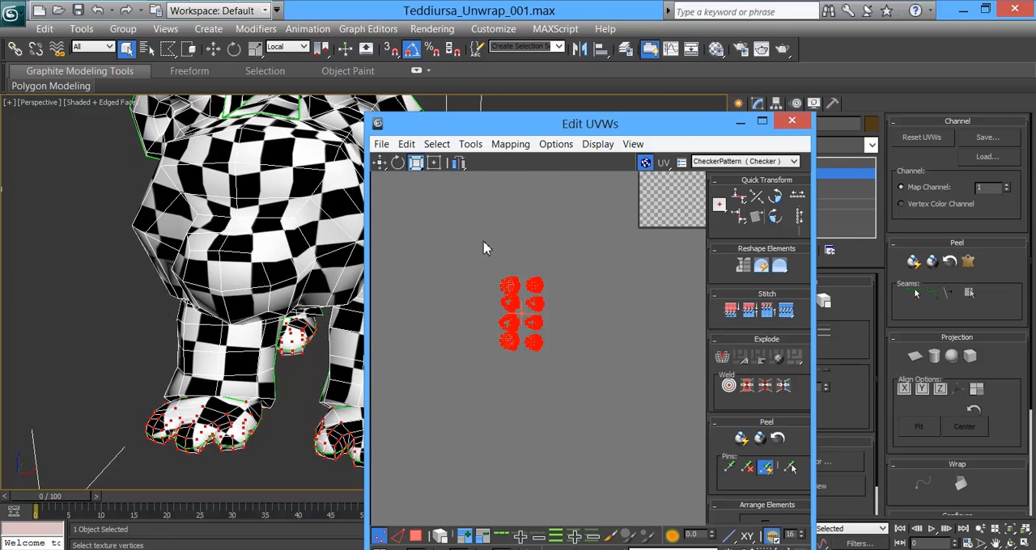
drag(515, 281, 512, 285)
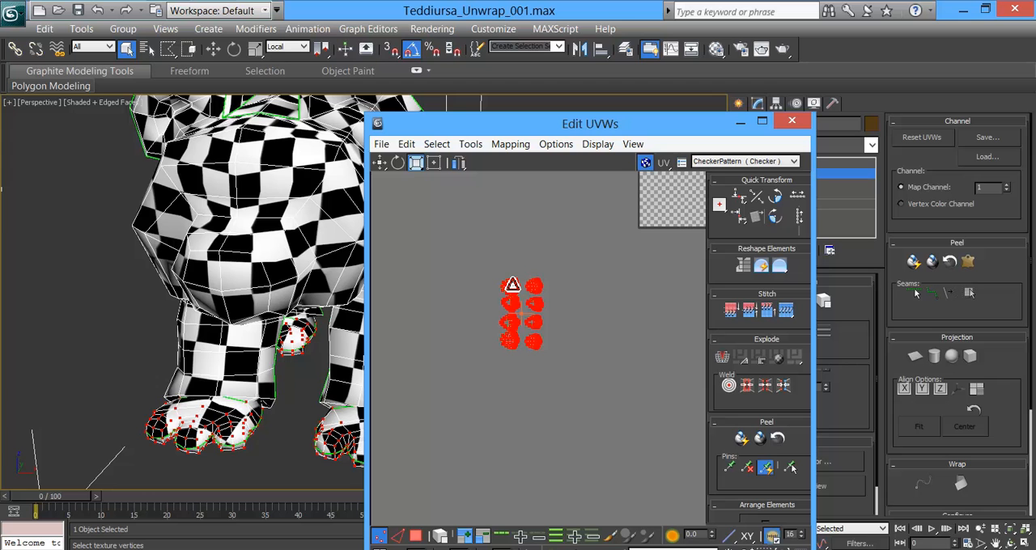
middle_drag(458, 327, 268, 343)
Step: Select the four leg shells and move them together to just above the body shell
scroll(467, 322, down, 4)
middle_drag(520, 324, 532, 332)
drag(392, 225, 625, 413)
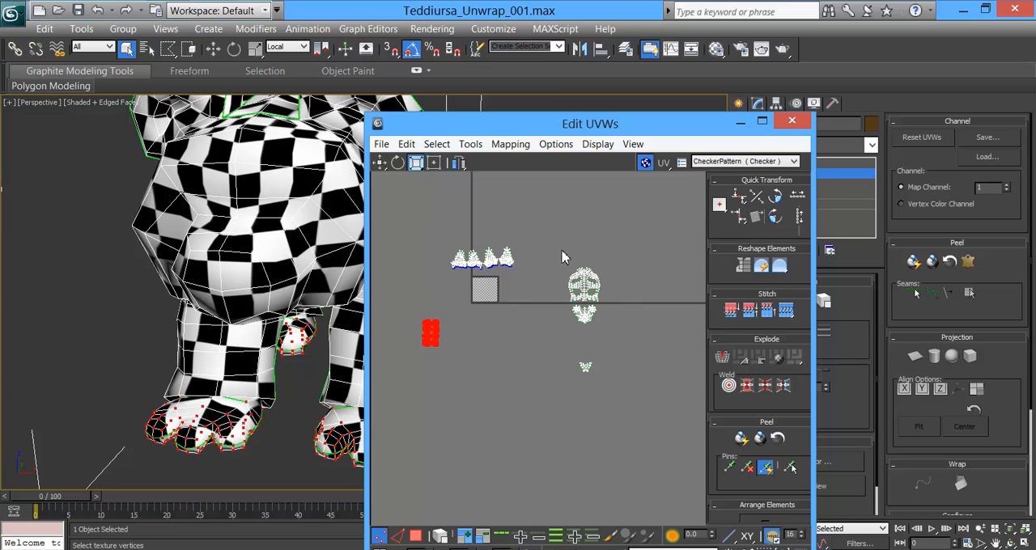
drag(518, 299, 516, 293)
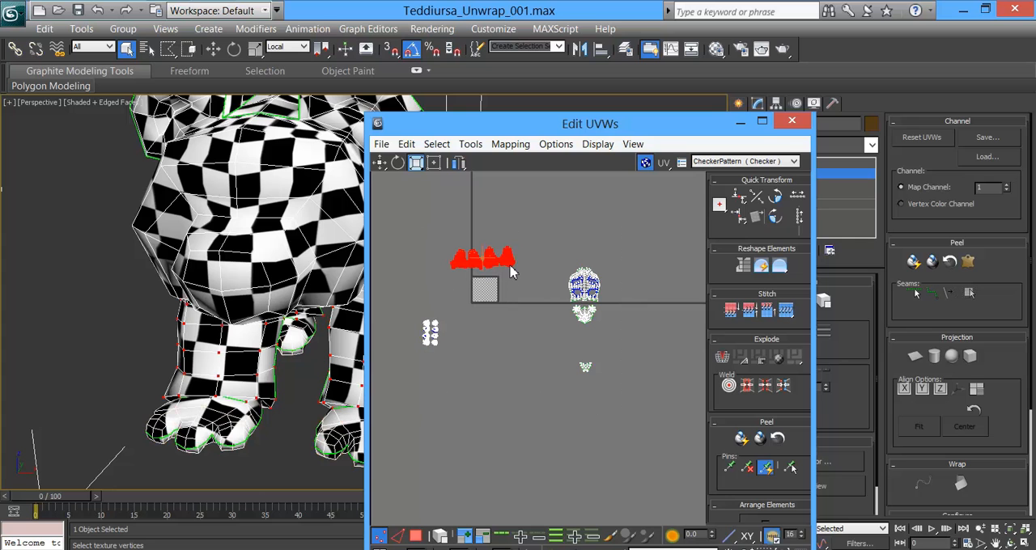
click(378, 164)
drag(515, 259, 619, 249)
Step: Move the eight foot shells to the right of the body shell and the small ear shell to its left
drag(450, 361, 621, 288)
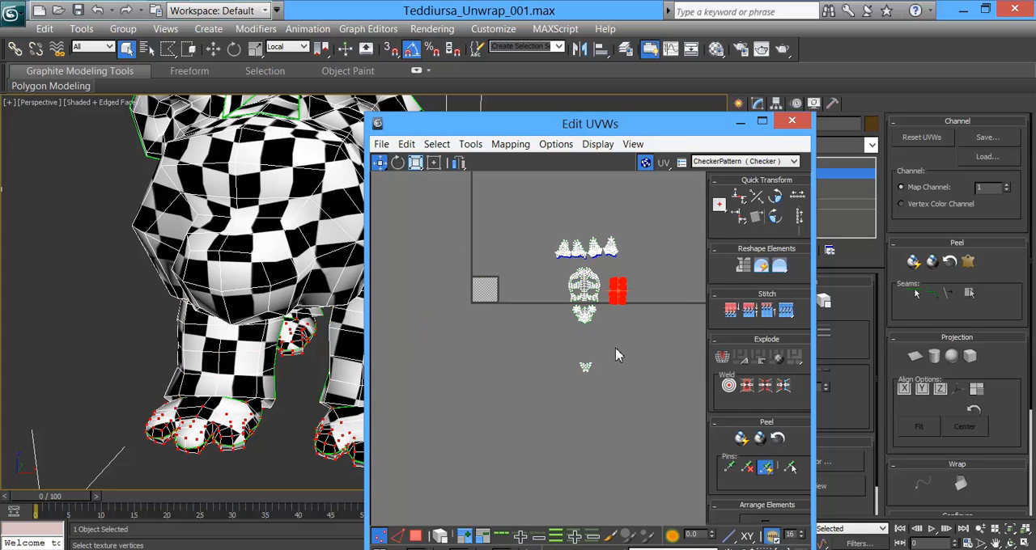
click(585, 367)
drag(586, 368, 563, 291)
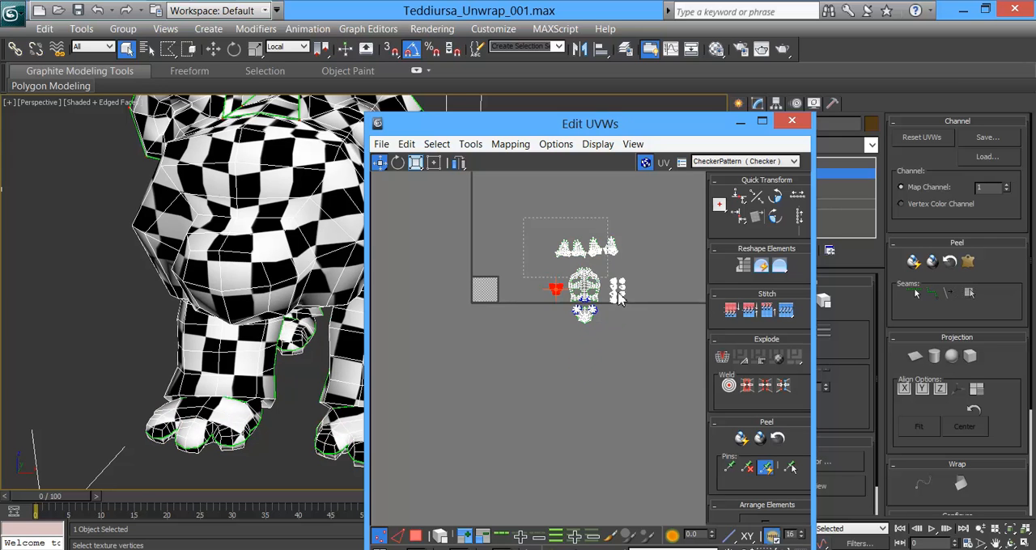
Step: Select all the shells and move them together so the body shell lies over the checker tile
drag(655, 354, 654, 354)
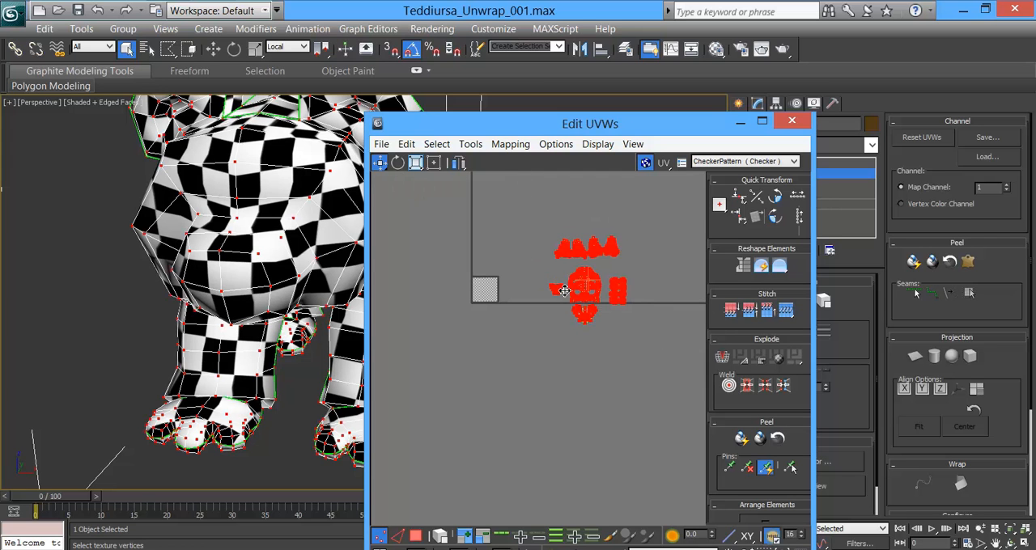
drag(582, 281, 483, 280)
scroll(490, 288, up, 6)
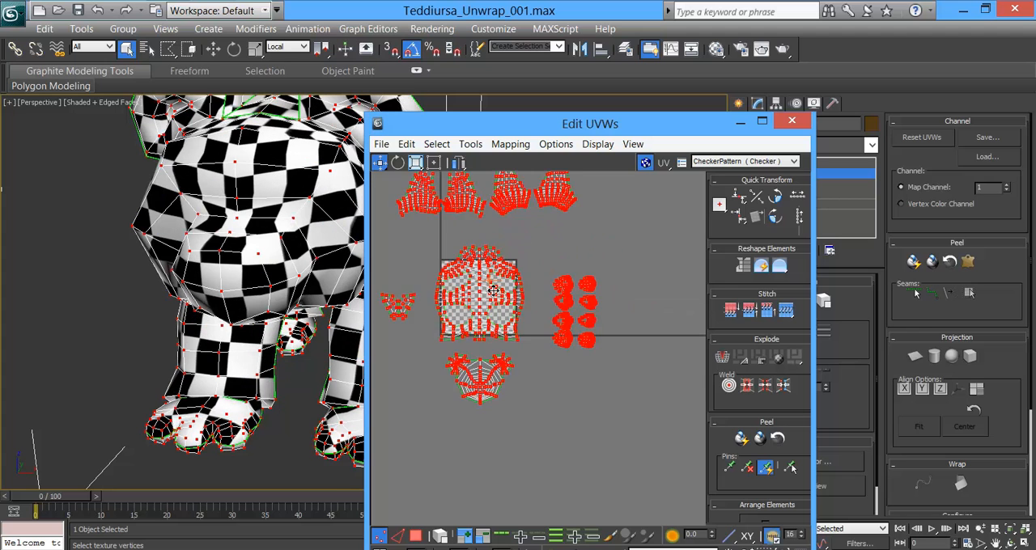
middle_drag(498, 249, 570, 261)
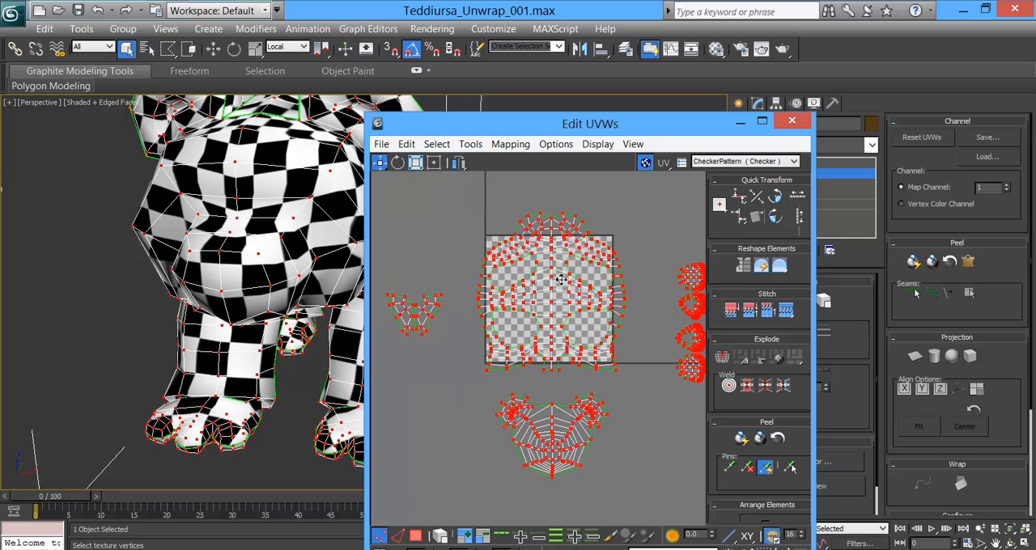
Step: Scale all the shells down together to about half their size
click(415, 163)
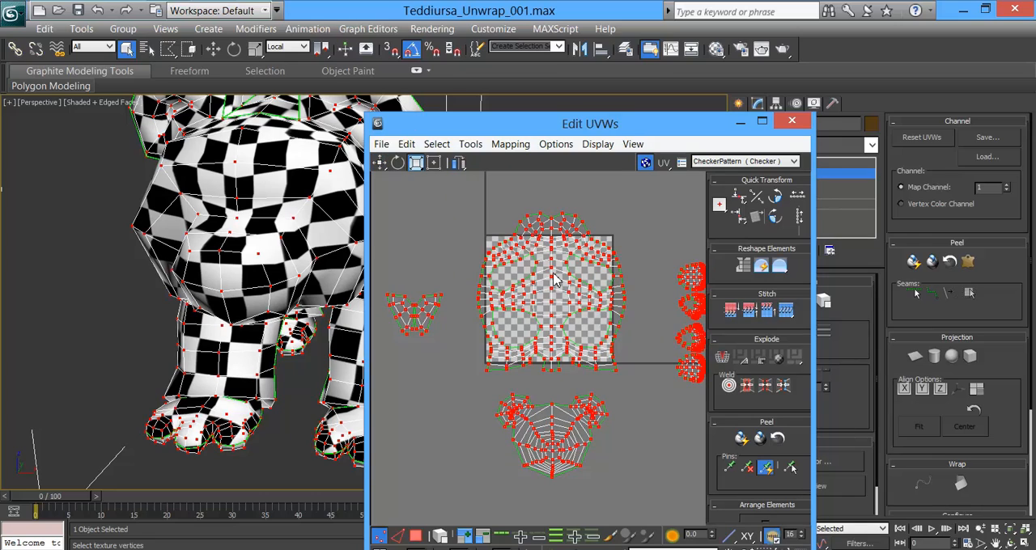
drag(545, 265, 527, 324)
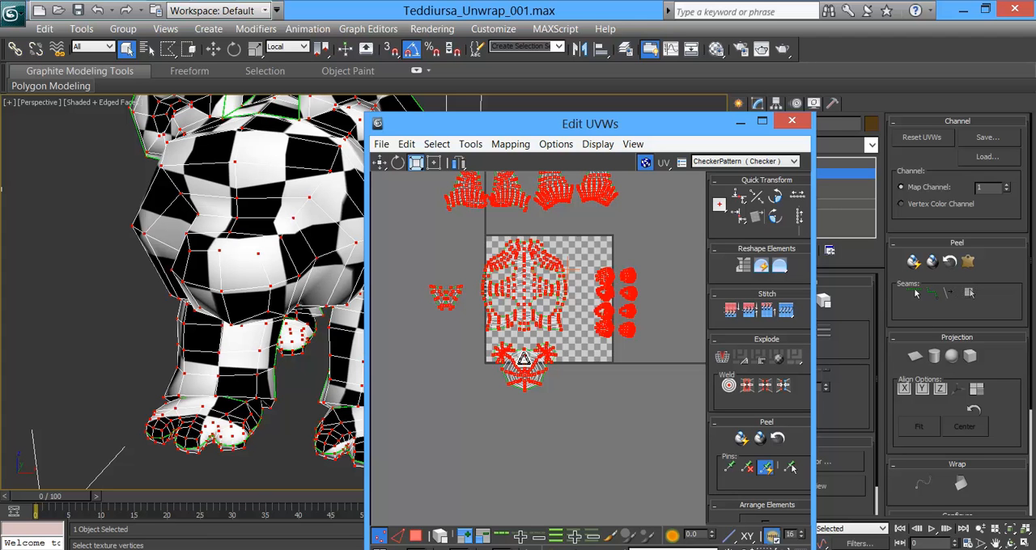
drag(530, 268, 521, 283)
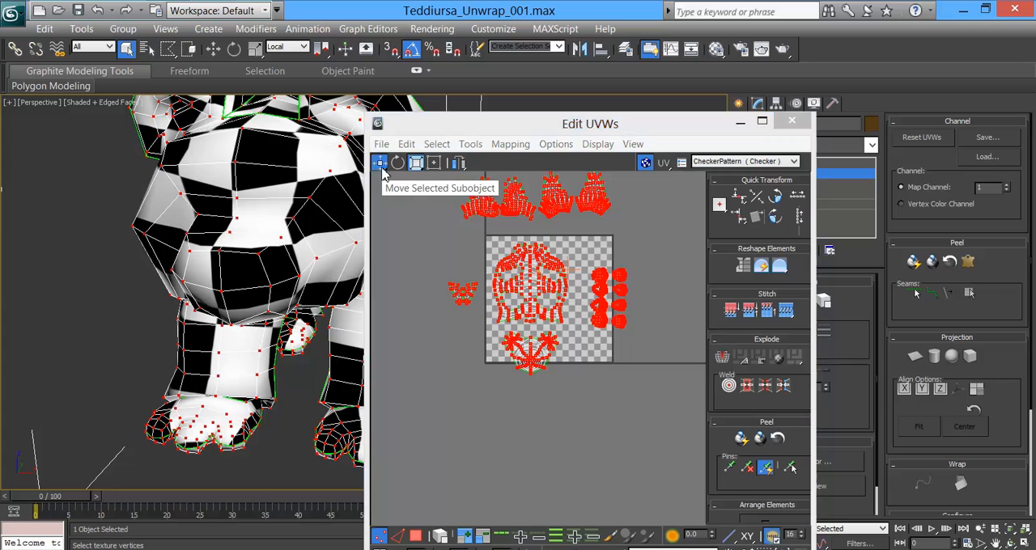
Step: Move all the shells together so the body shell sits just inside the checker tile's upper left corner
scroll(463, 280, up, 2)
mouse_move(562, 257)
mouse_down()
mouse_move(511, 241)
mouse_move(544, 247)
mouse_up()
scroll(530, 243, up, 5)
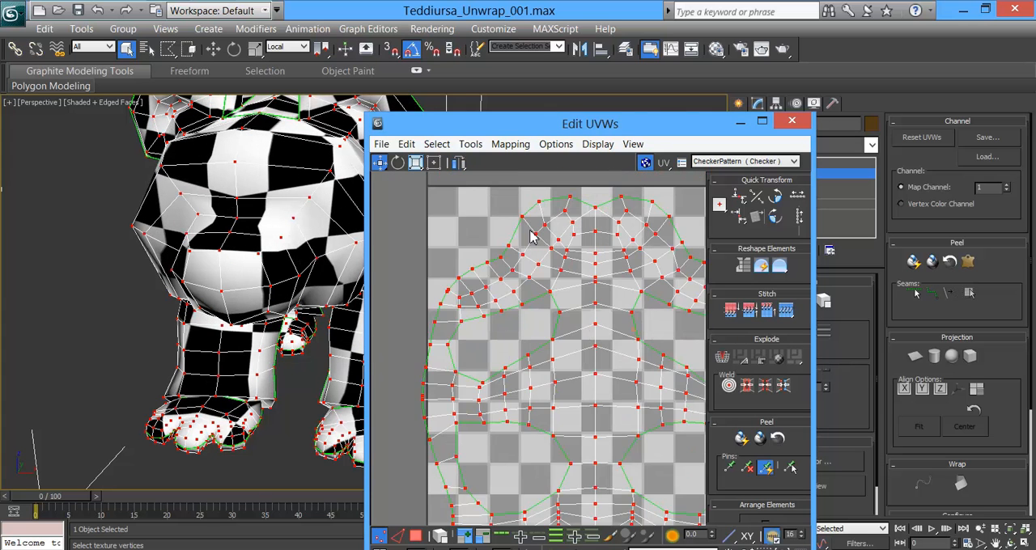
drag(544, 193, 543, 188)
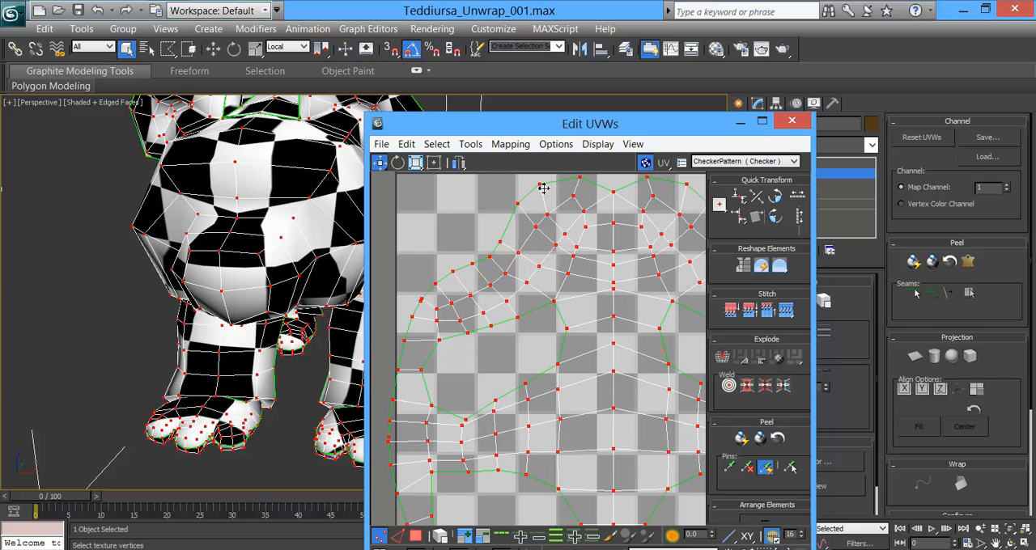
middle_drag(417, 447, 522, 385)
drag(496, 387, 505, 380)
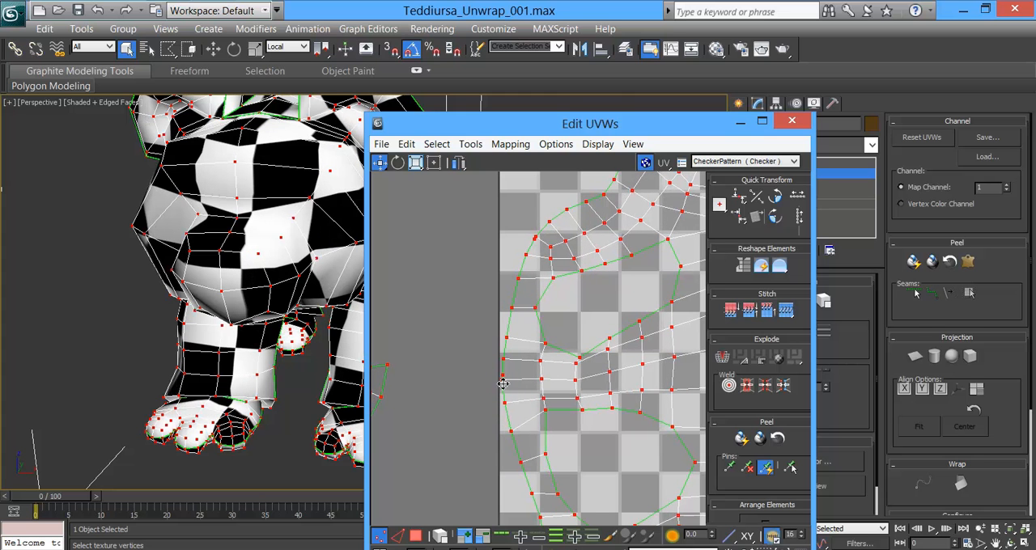
scroll(508, 390, up, 5)
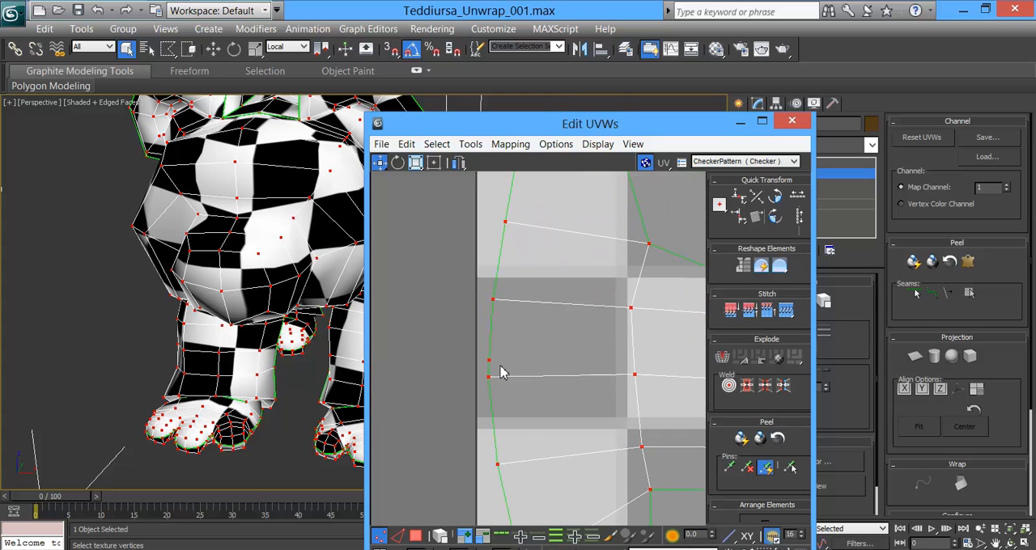
scroll(544, 366, down, 5)
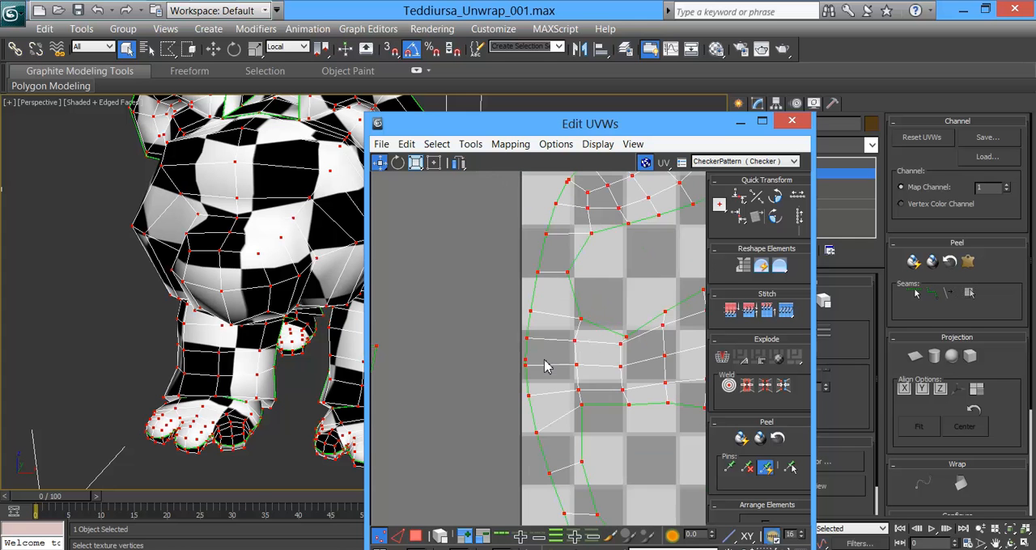
scroll(578, 342, down, 3)
middle_drag(579, 331, 476, 334)
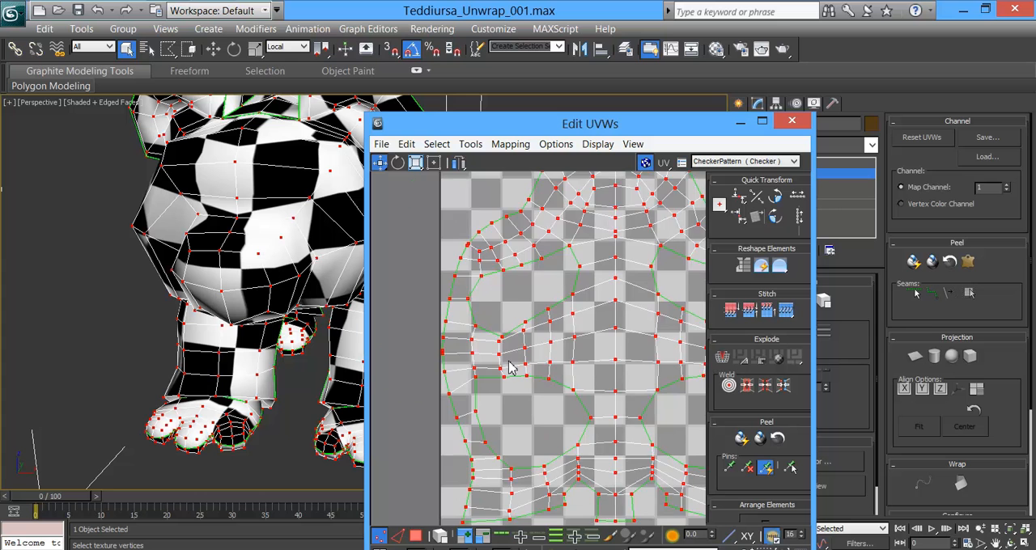
scroll(509, 362, down, 5)
middle_drag(552, 361, 530, 246)
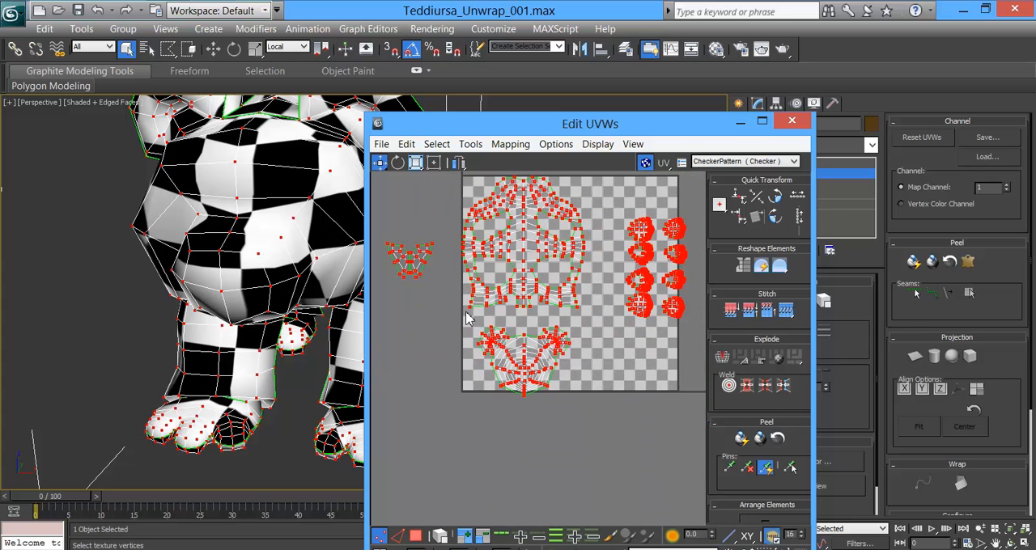
Step: Move the eight foot shells outside the tile's lower right corner and place the head shell in the tile's upper right corner
drag(621, 435, 620, 419)
middle_drag(541, 362, 478, 413)
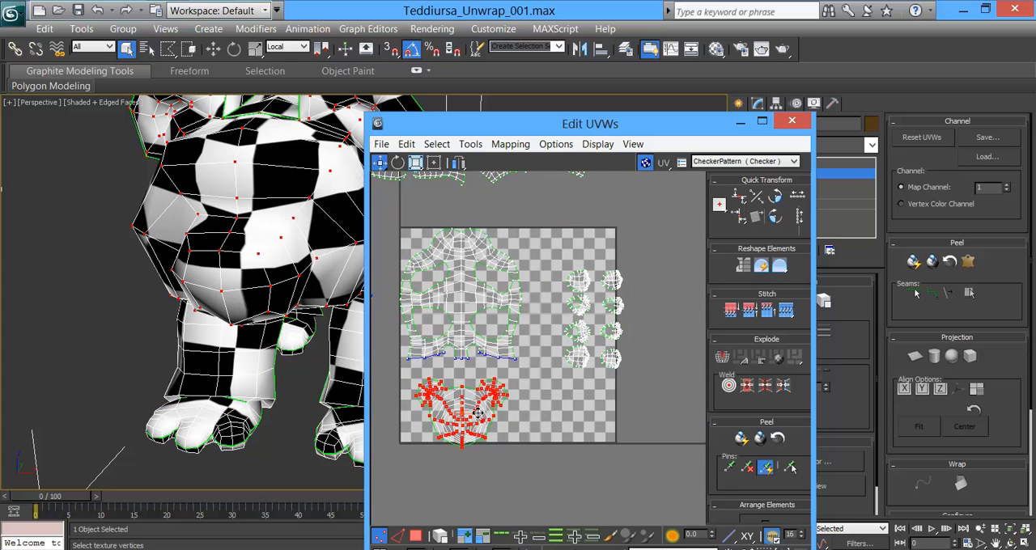
drag(500, 394, 678, 203)
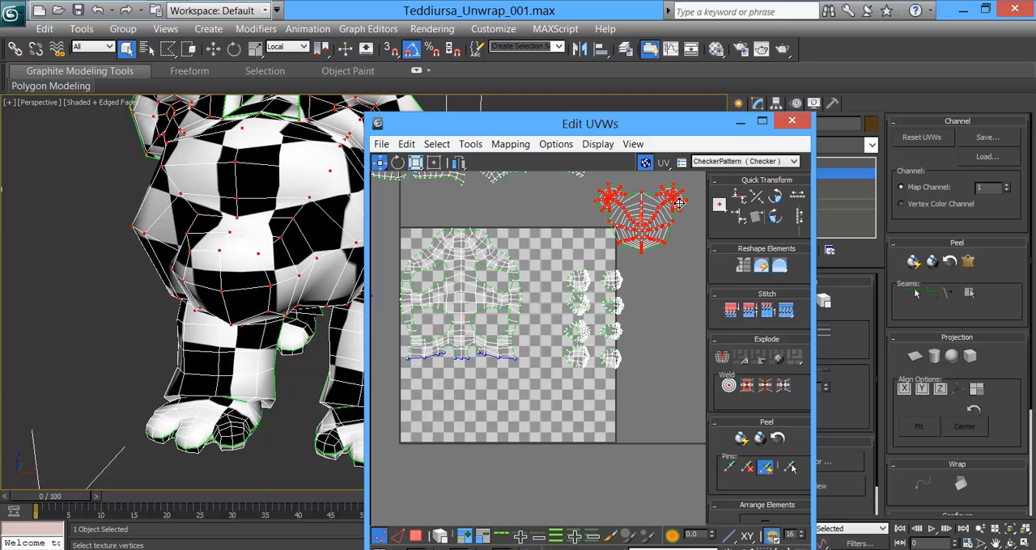
drag(654, 421, 654, 421)
drag(613, 282, 683, 431)
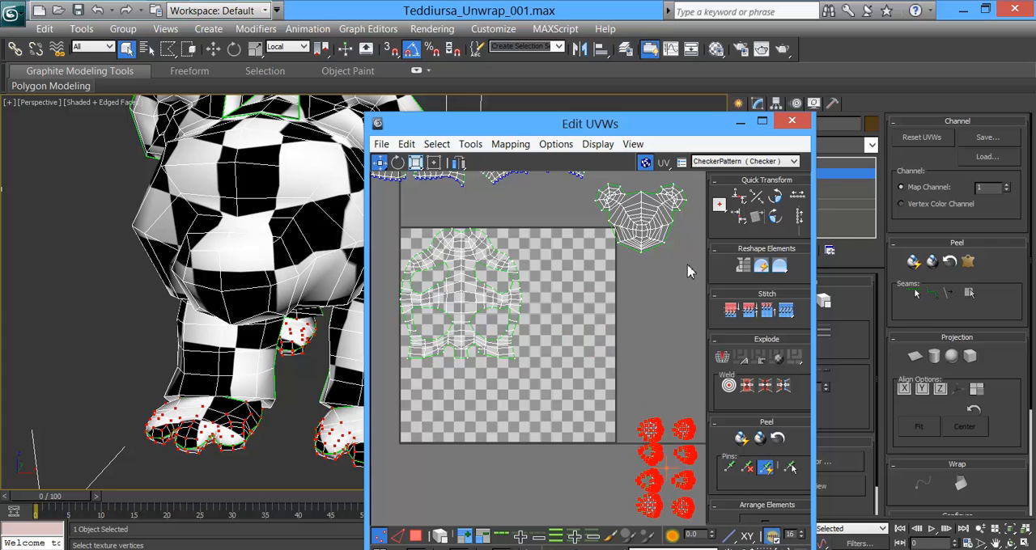
drag(590, 189, 567, 267)
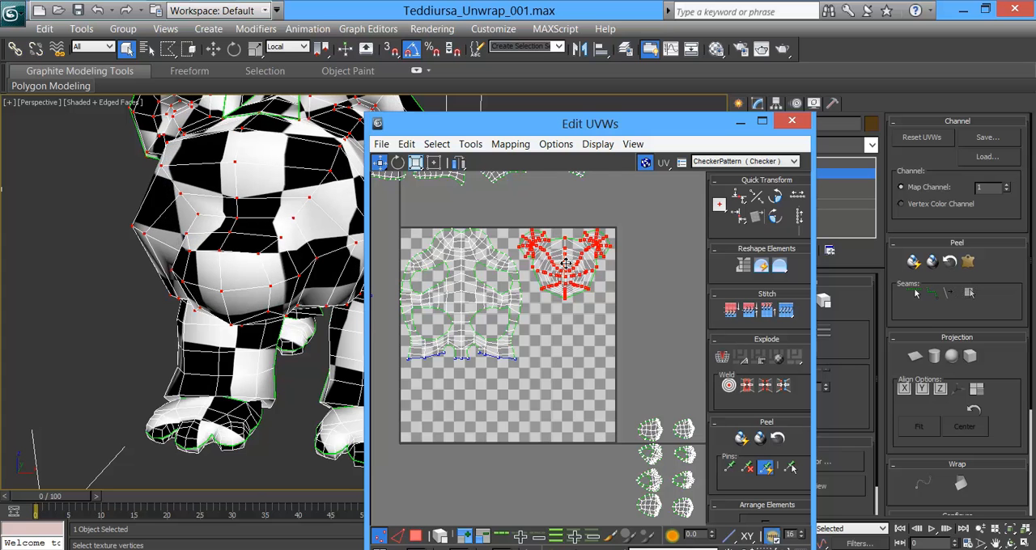
Step: Select the four leg shells and move them into the checker tile in a row beneath the body shell
middle_drag(594, 330, 594, 341)
scroll(596, 346, down, 2)
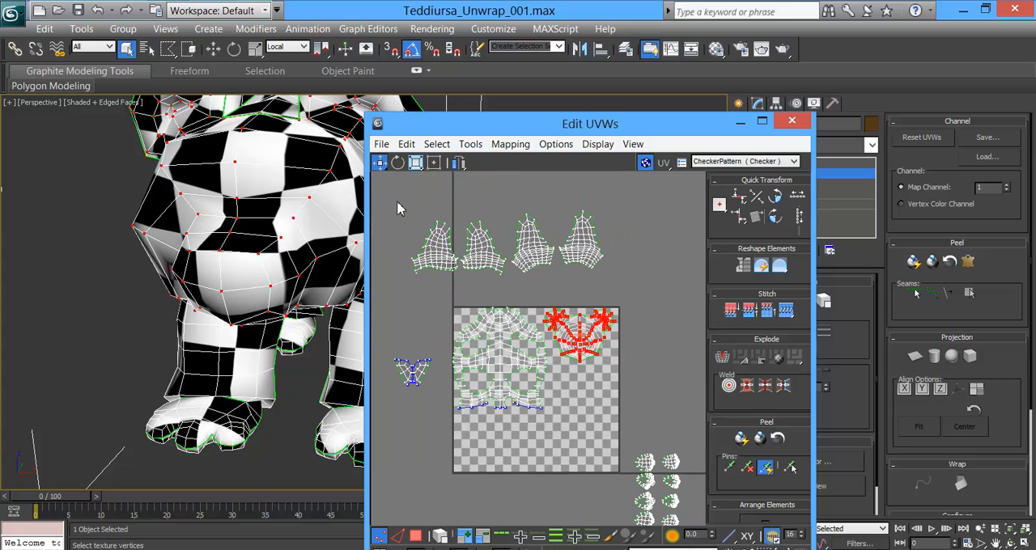
drag(623, 285, 405, 212)
drag(502, 281, 538, 454)
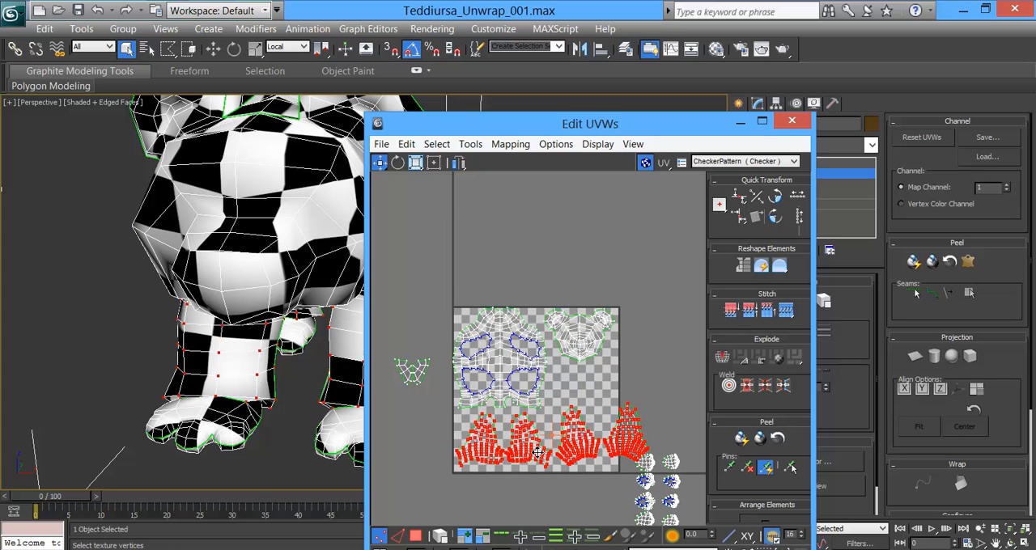
Step: Nudge the four leg shells down and left so they sit tightly in the tile's lower left corner
scroll(548, 429, up, 5)
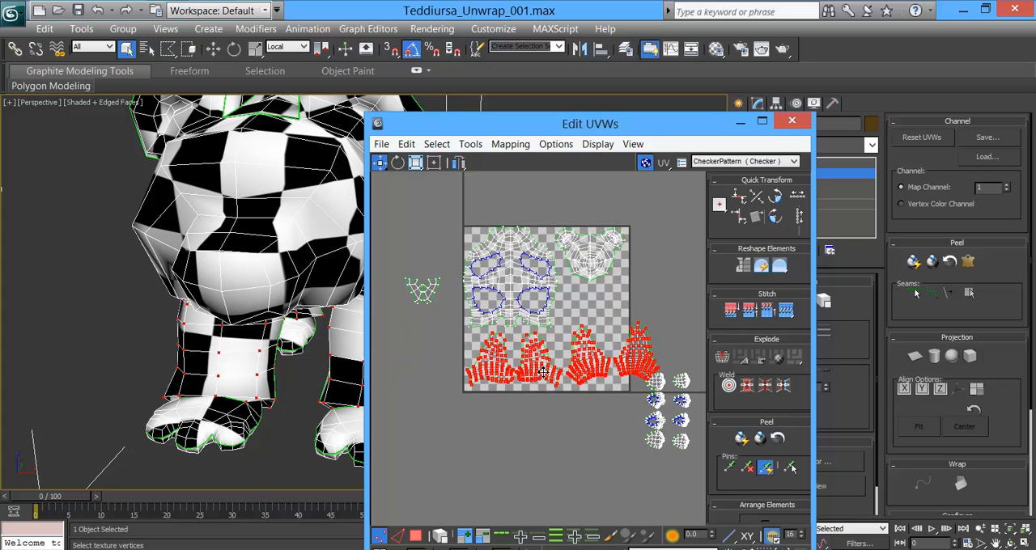
middle_drag(547, 359, 559, 376)
scroll(534, 391, up, 2)
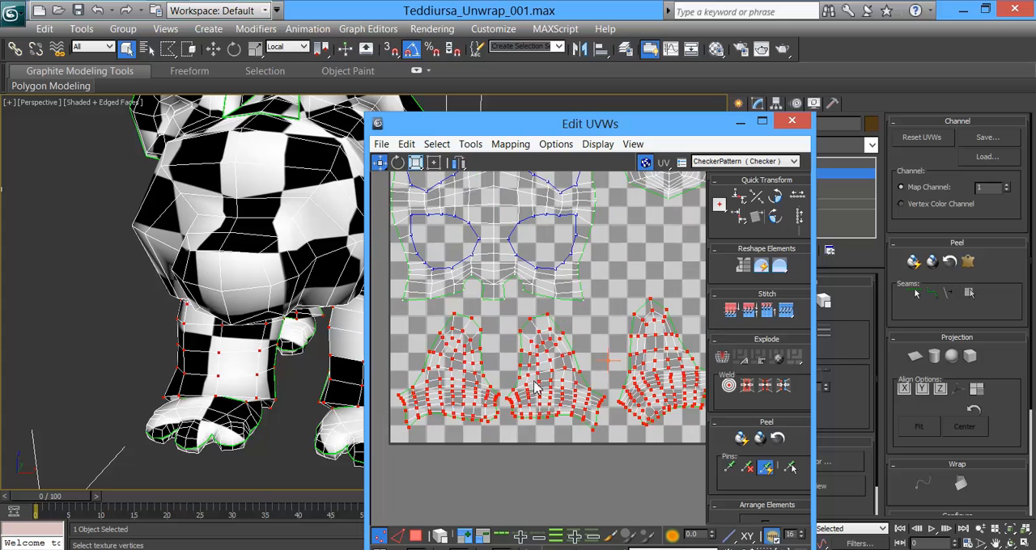
drag(539, 368, 537, 379)
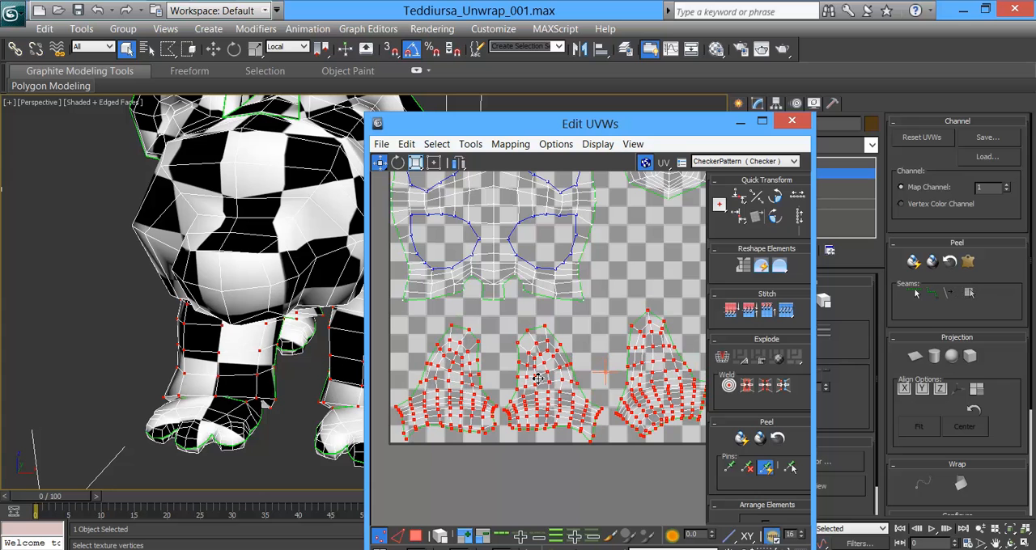
middle_drag(557, 395, 523, 373)
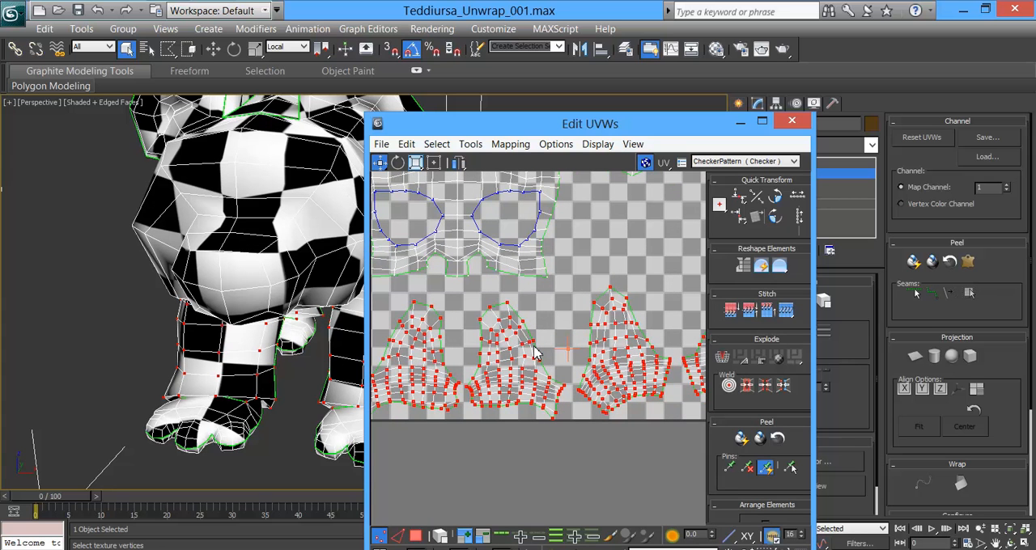
scroll(500, 372, down, 4)
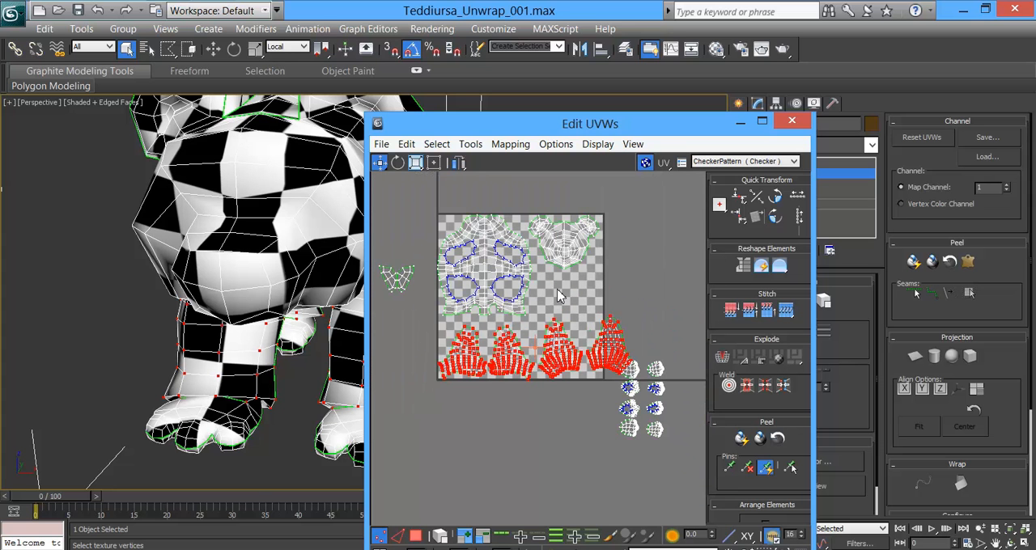
Step: Keep only the two rightmost leg shells selected and move them up into the gap beneath the head shell
middle_drag(589, 330, 575, 314)
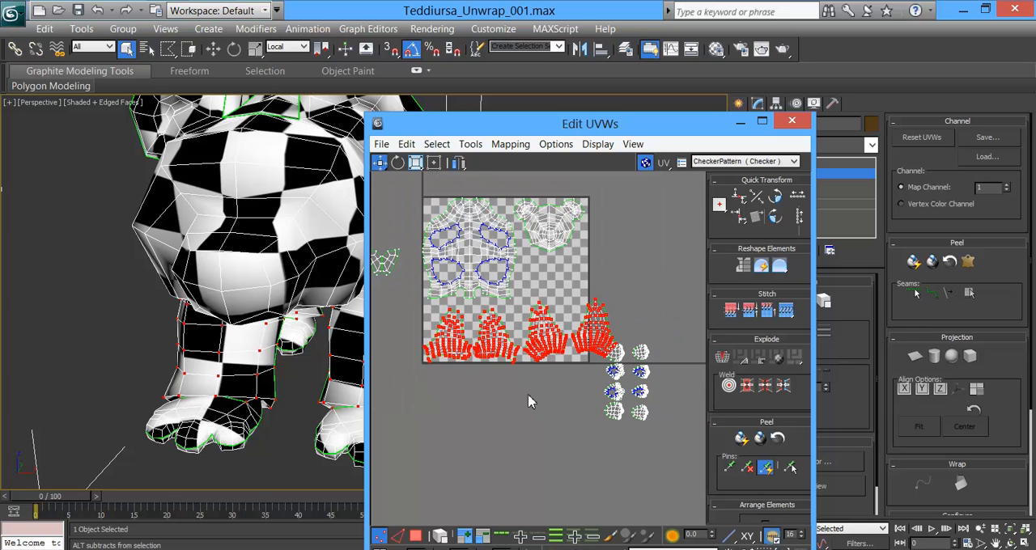
drag(526, 402, 521, 398)
drag(548, 327, 541, 286)
scroll(522, 331, up, 5)
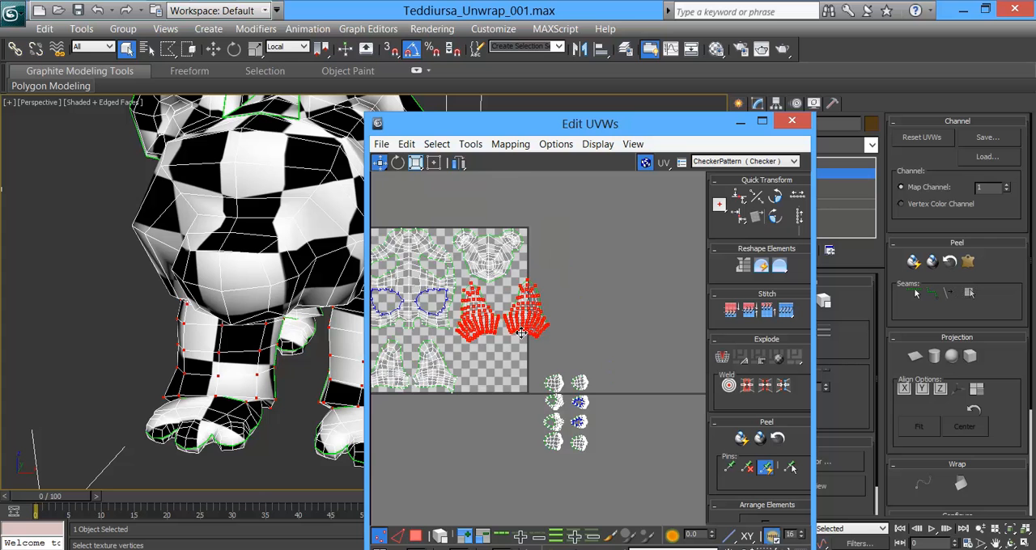
middle_drag(522, 331, 602, 343)
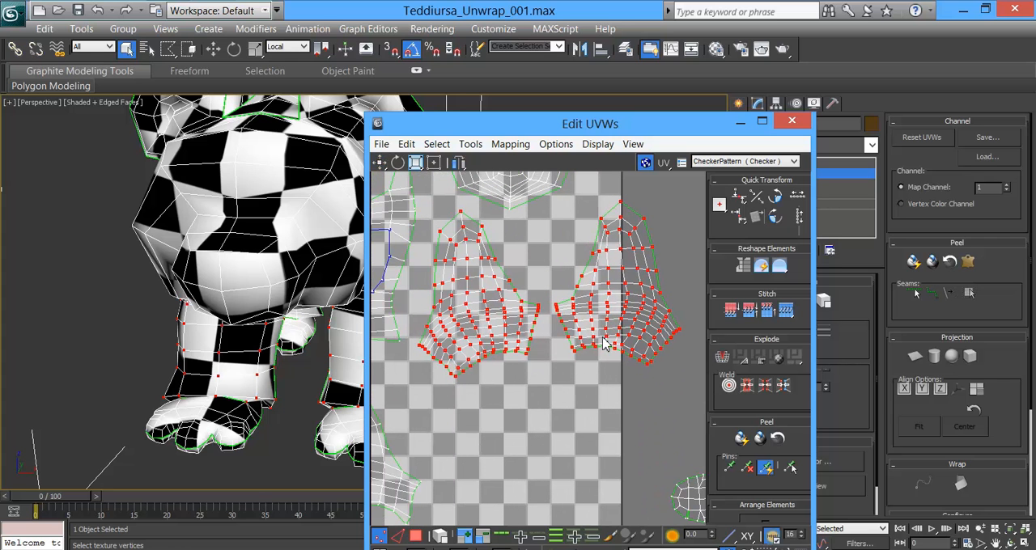
mouse_move(521, 339)
middle_down()
mouse_move(503, 343)
mouse_move(530, 349)
middle_up()
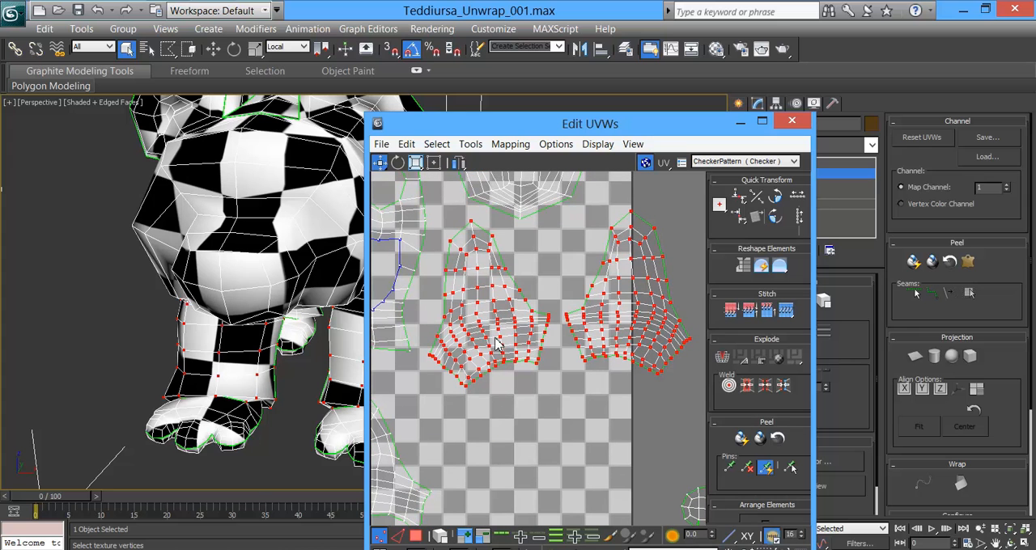
drag(485, 334, 459, 367)
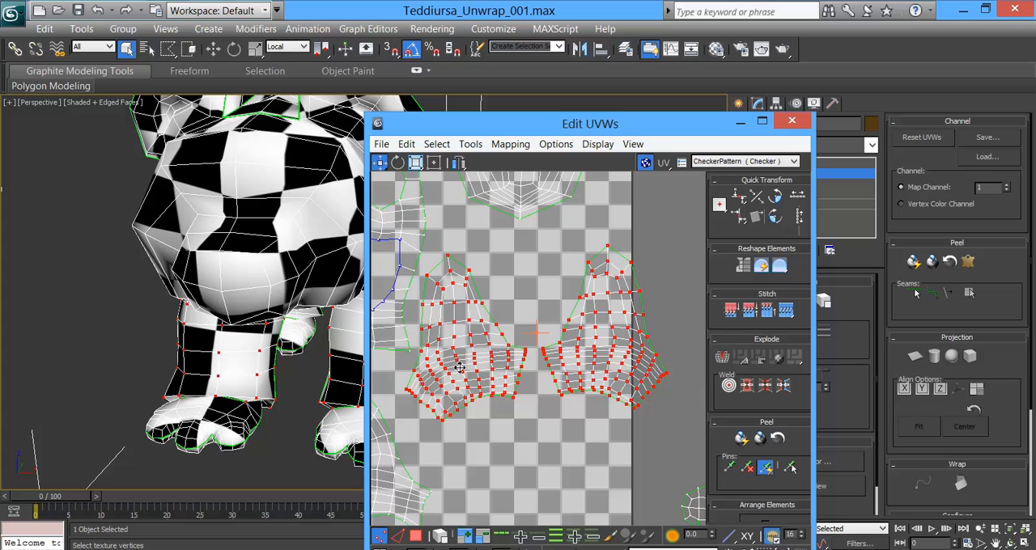
Step: Deselect the left one of the two raised leg shells and move the other down inside the tile's right edge
middle_drag(656, 272, 632, 244)
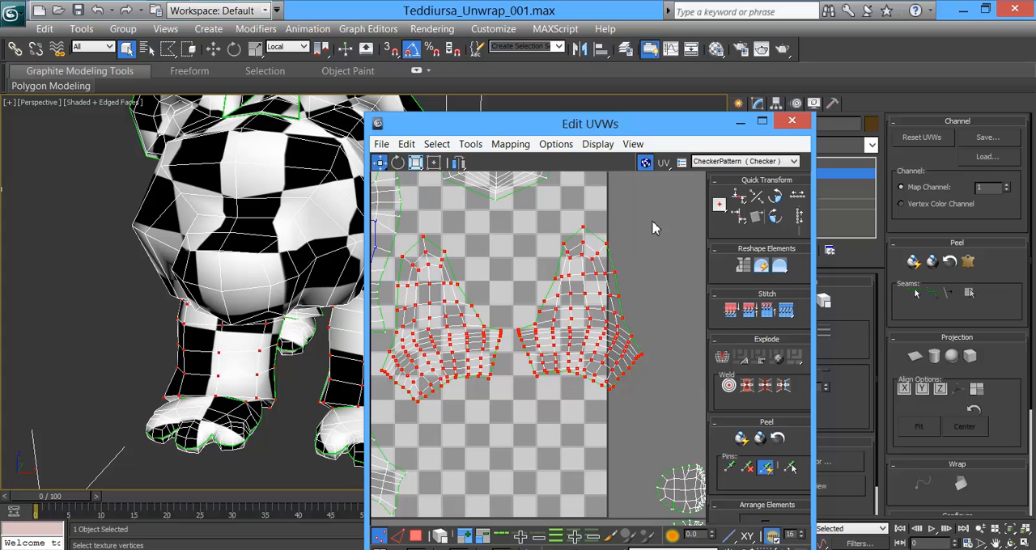
drag(548, 416, 511, 428)
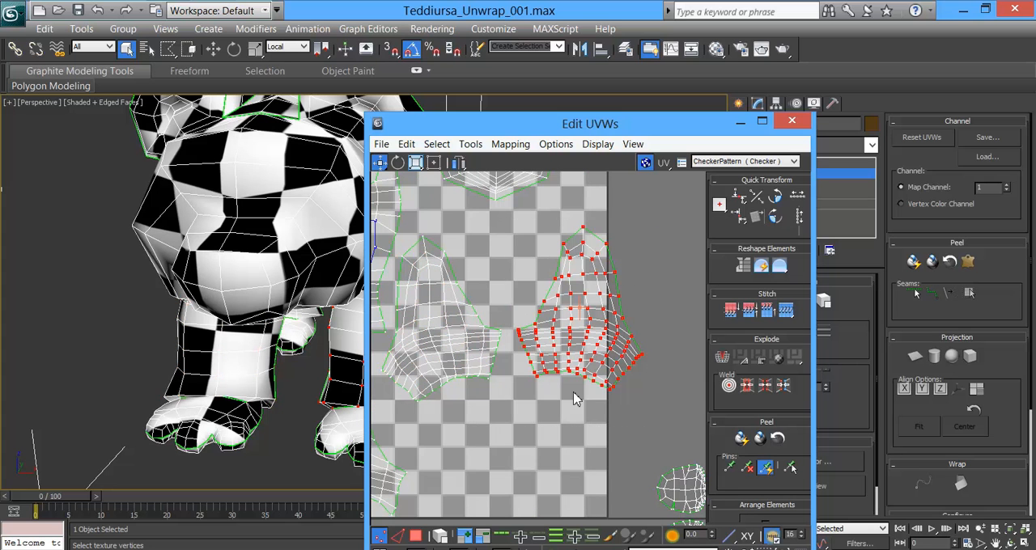
click(415, 164)
drag(593, 324, 554, 389)
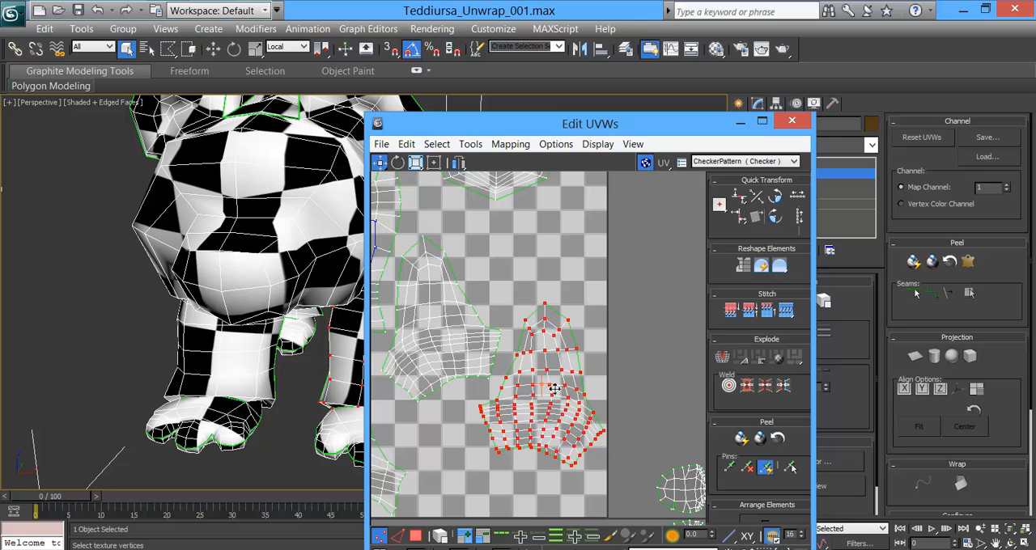
scroll(563, 405, down, 3)
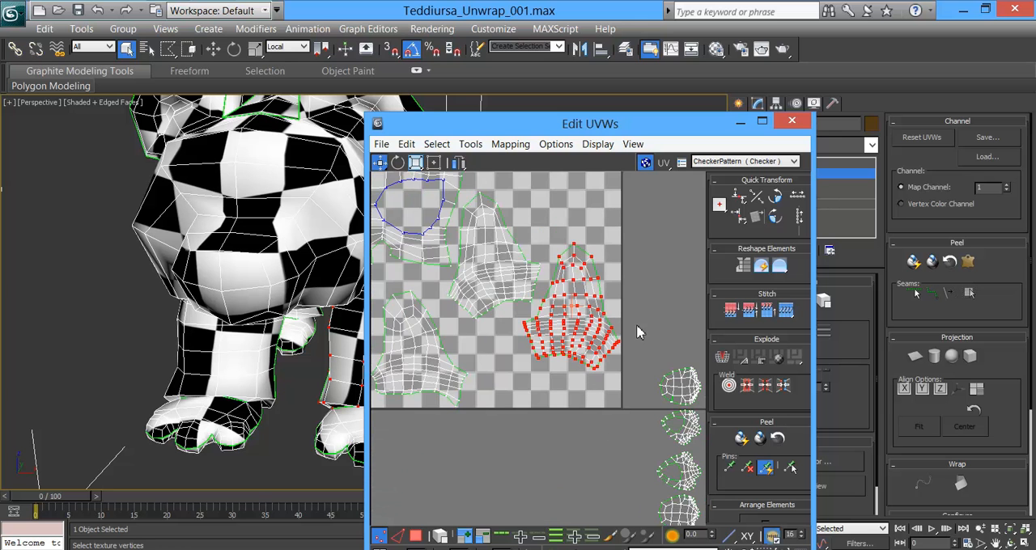
scroll(645, 308, down, 4)
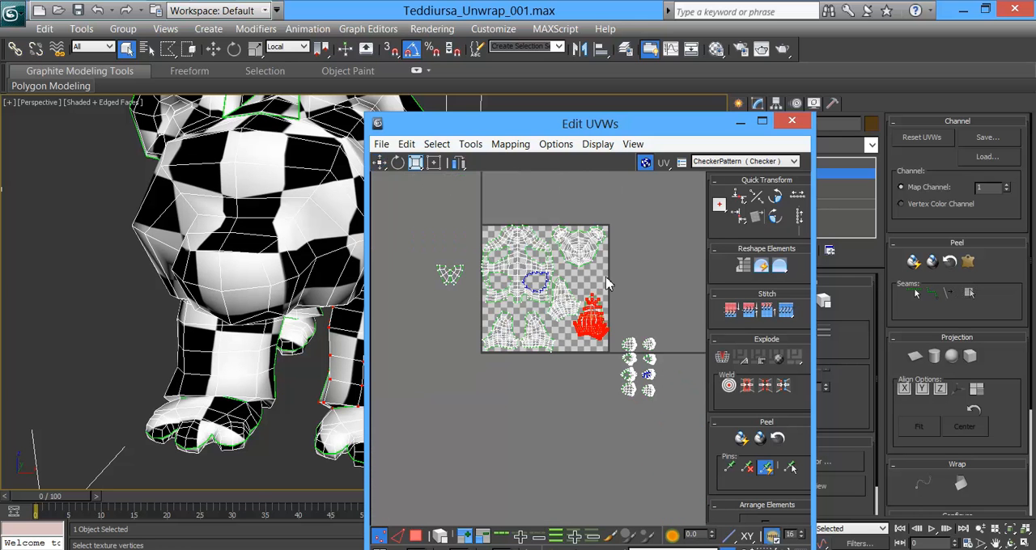
scroll(608, 283, up, 3)
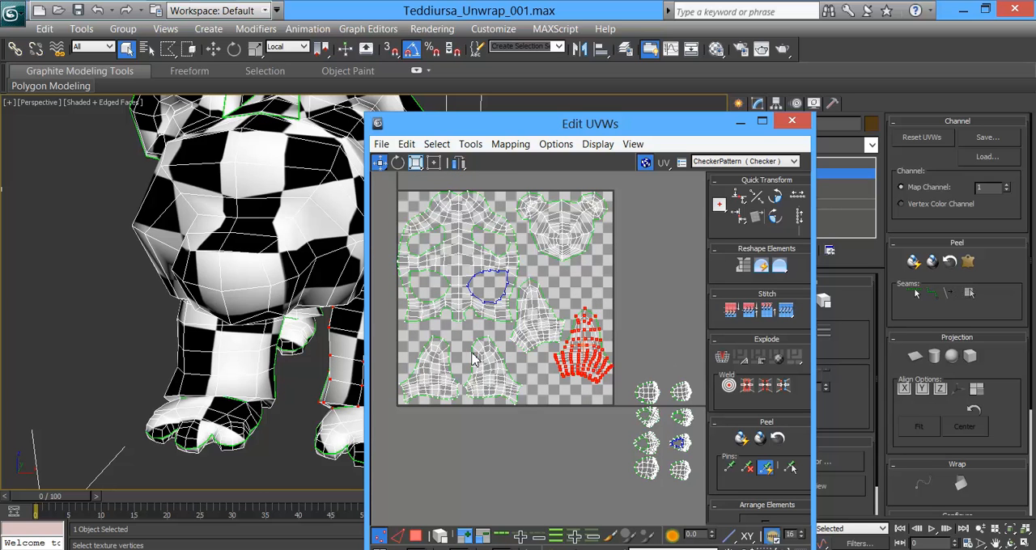
middle_drag(625, 391, 565, 409)
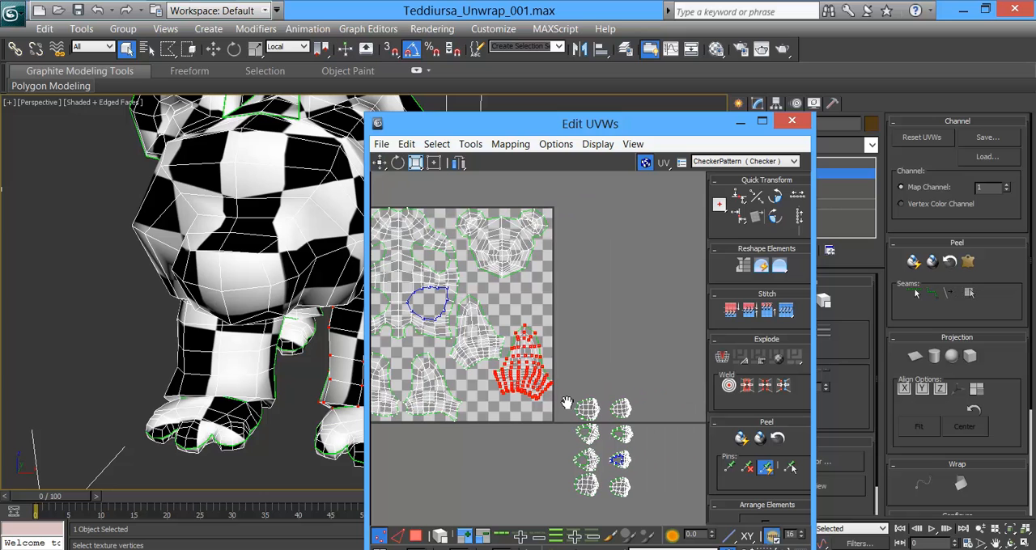
Step: Select the right-hand column of four foot shells and move it up, clear of the tile's right side
drag(588, 523, 572, 443)
drag(613, 514, 608, 510)
middle_drag(291, 381, 202, 363)
drag(629, 410, 653, 258)
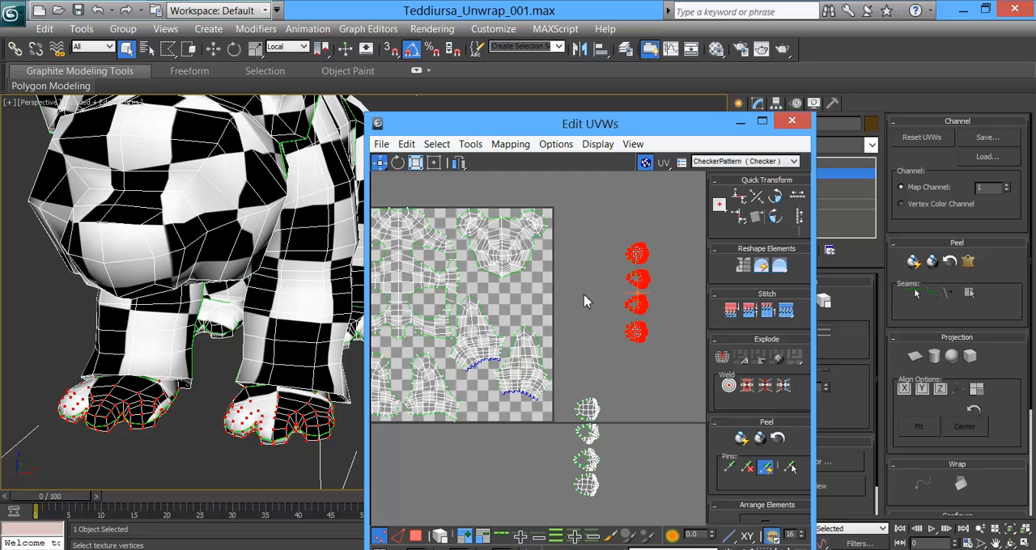
middle_drag(607, 255, 600, 262)
Step: Spread those four foot shells out from the tile's lower right corner, three in a row inside and one just below the tile
drag(634, 258, 539, 427)
middle_drag(538, 428, 558, 332)
scroll(561, 330, up, 4)
drag(561, 330, 501, 331)
drag(566, 359, 450, 301)
middle_drag(450, 314, 582, 330)
alt+drag(588, 338, 532, 309)
drag(531, 310, 534, 362)
middle_drag(533, 363, 475, 343)
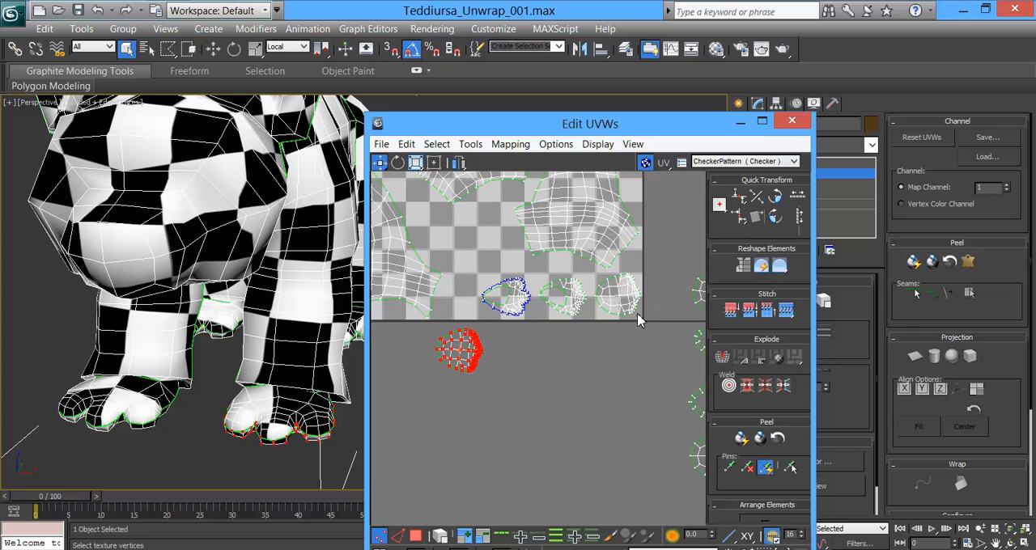
Step: Nudge the foot shells left of the corner one to the right to close the gaps in the row
drag(607, 344, 477, 270)
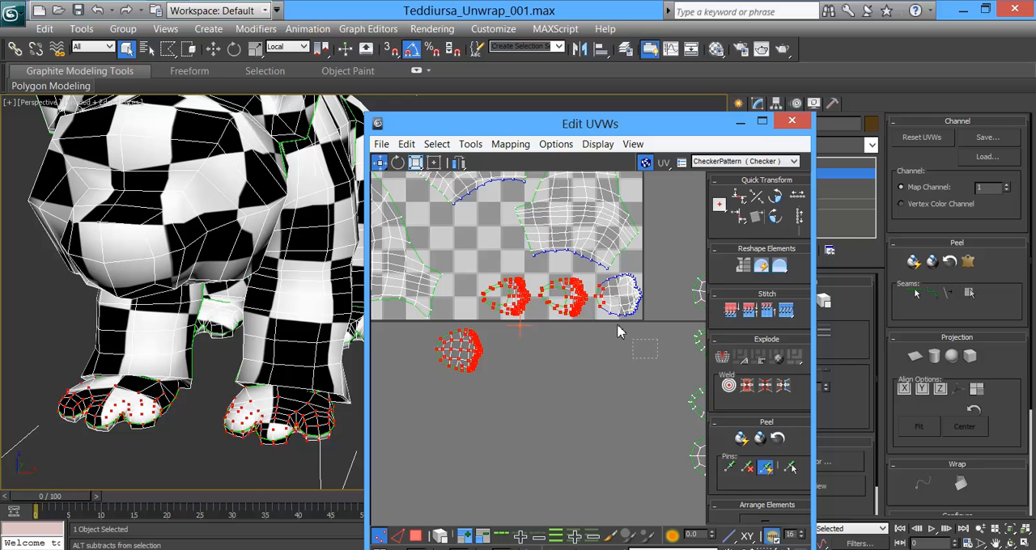
middle_drag(592, 319, 584, 326)
scroll(584, 326, up, 5)
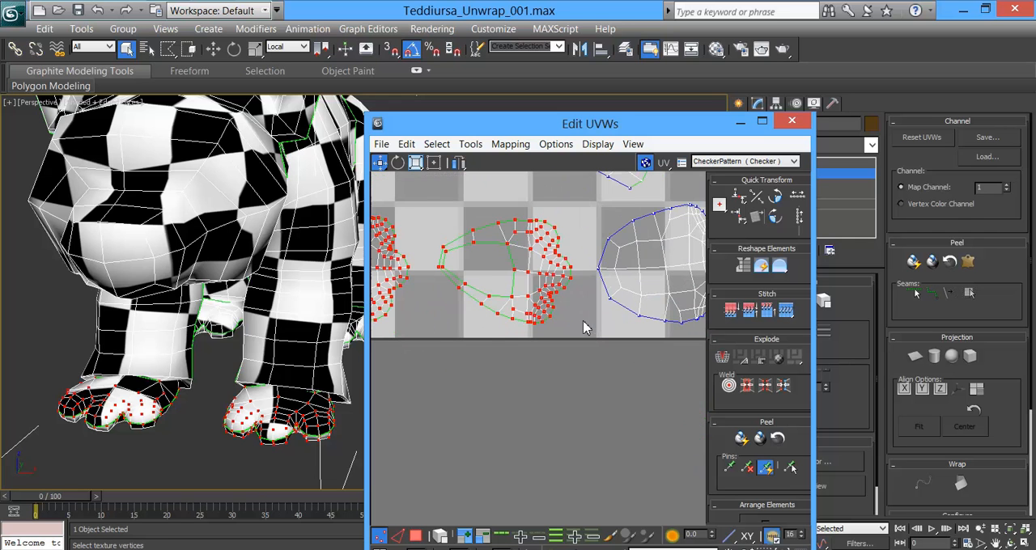
drag(572, 280, 590, 280)
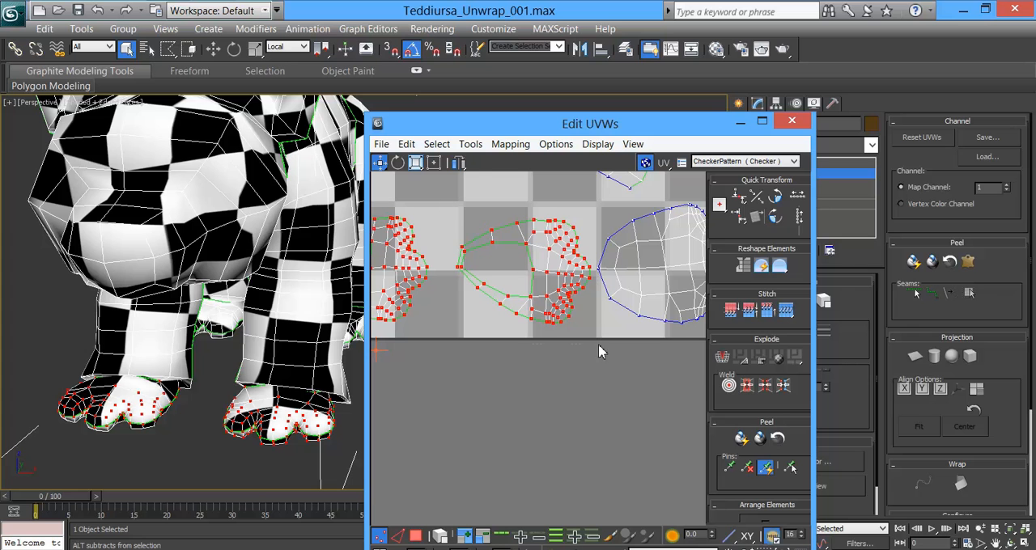
alt+drag(598, 348, 599, 348)
drag(434, 281, 449, 278)
Step: Isolate the foot shell below the tile and move it up into the left end of the foot row
middle_drag(464, 322, 625, 348)
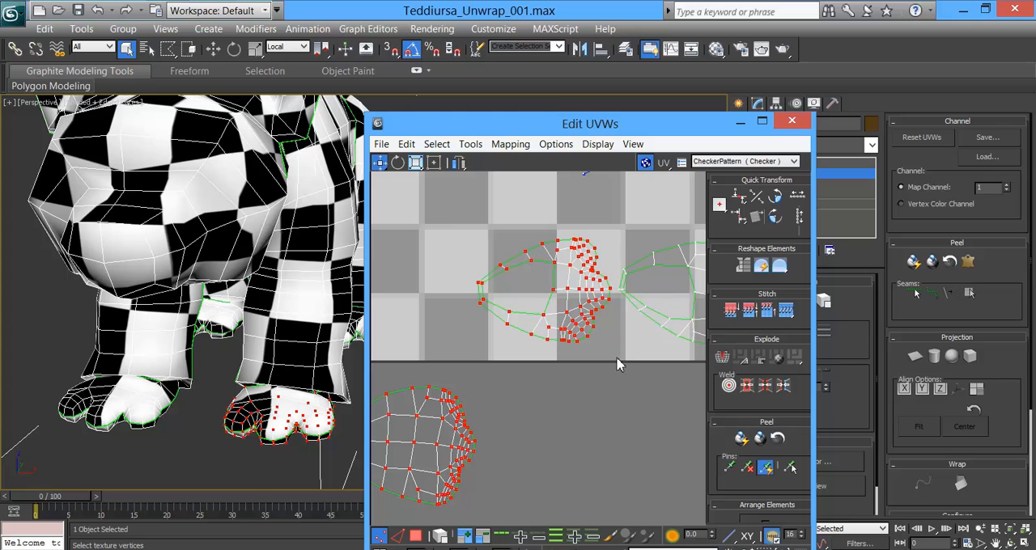
alt+drag(459, 222, 617, 350)
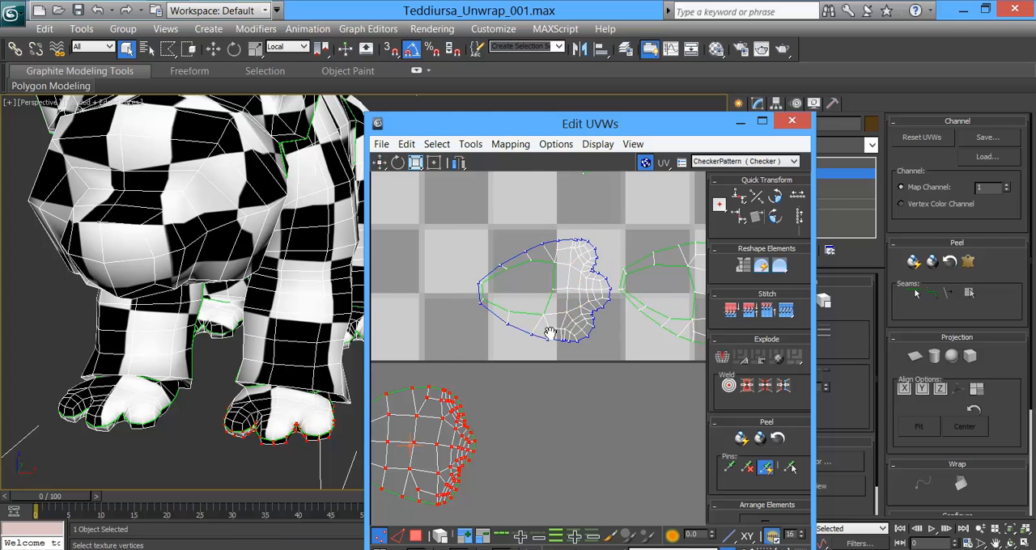
middle_drag(548, 335, 633, 348)
scroll(540, 410, down, 1)
drag(534, 411, 518, 299)
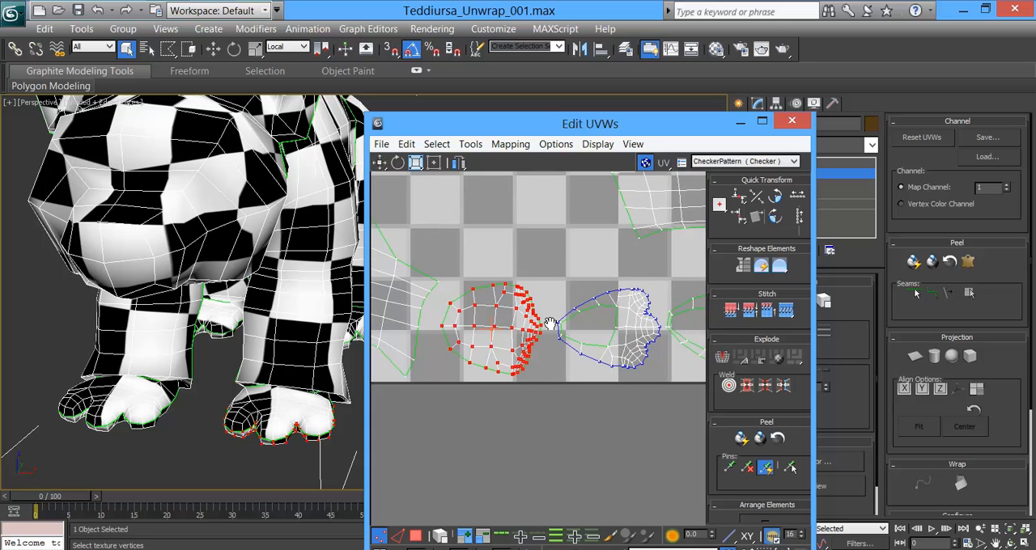
scroll(550, 332, down, 3)
scroll(600, 316, down, 4)
middle_drag(617, 331, 623, 365)
middle_drag(520, 235, 521, 269)
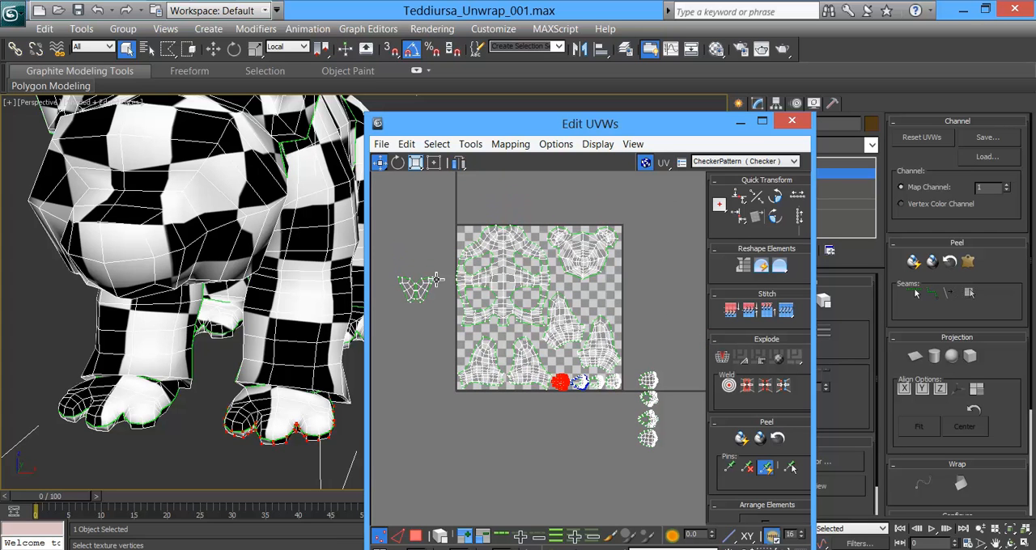
Step: Select the four remaining foot shells outside the tile and move them inside its right edge beneath the head shell
middle_drag(650, 419, 605, 378)
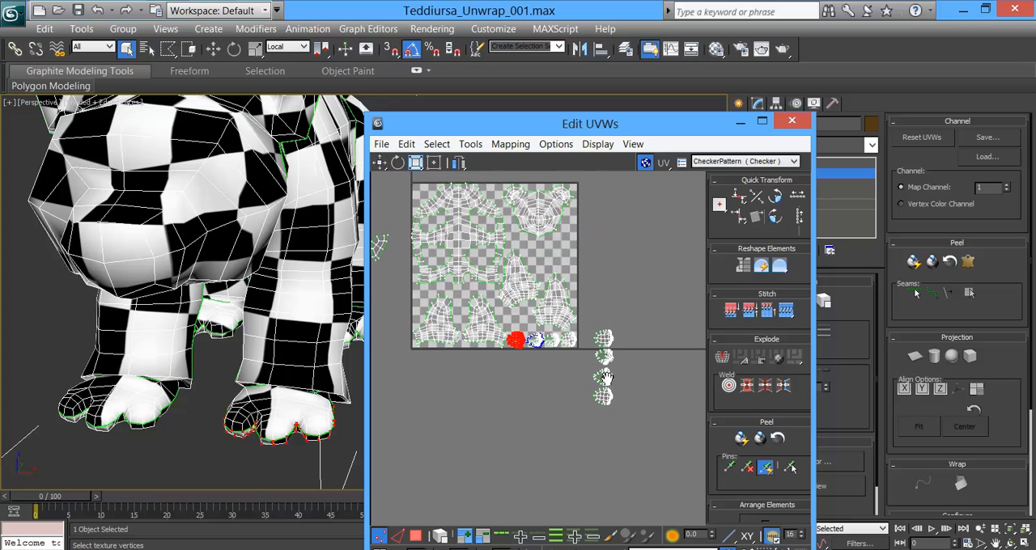
drag(586, 320, 643, 428)
drag(607, 341, 566, 247)
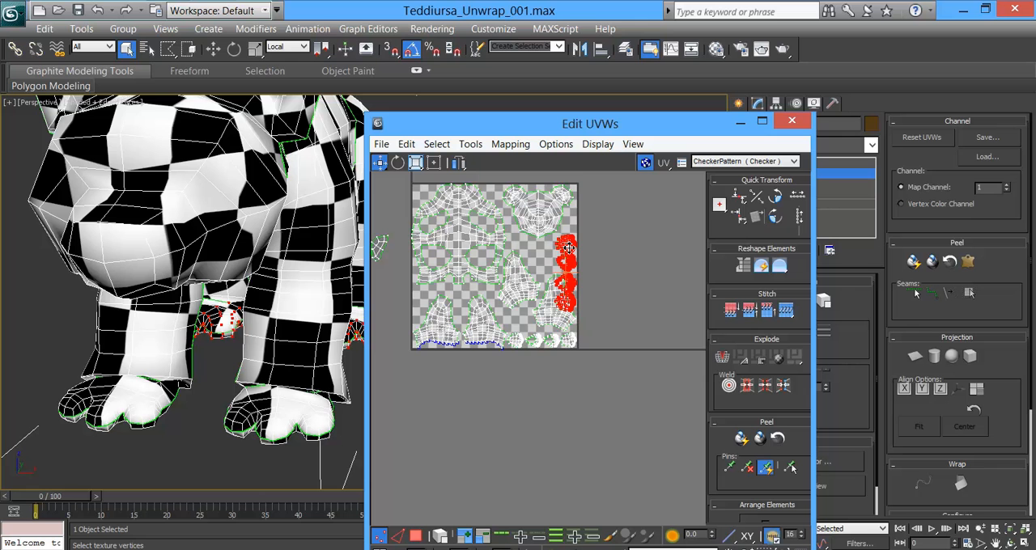
scroll(584, 293, up, 1)
scroll(584, 292, up, 1)
scroll(624, 389, up, 2)
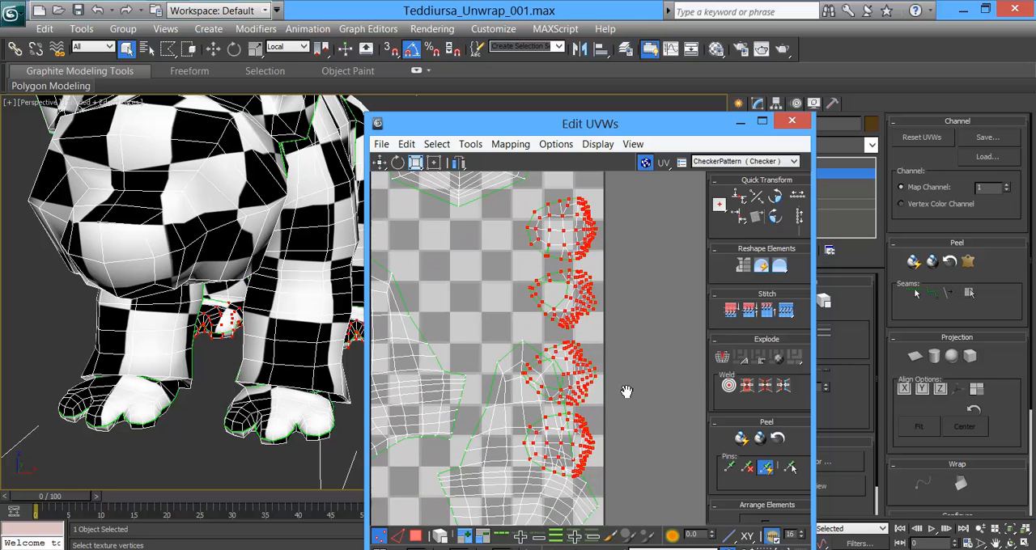
Step: Move the column's lower two foot shells beside the upper two, forming a two-by-two block beneath the head shell
alt+drag(632, 217, 506, 368)
middle_drag(581, 359, 593, 282)
drag(598, 337, 507, 207)
middle_drag(525, 258, 517, 368)
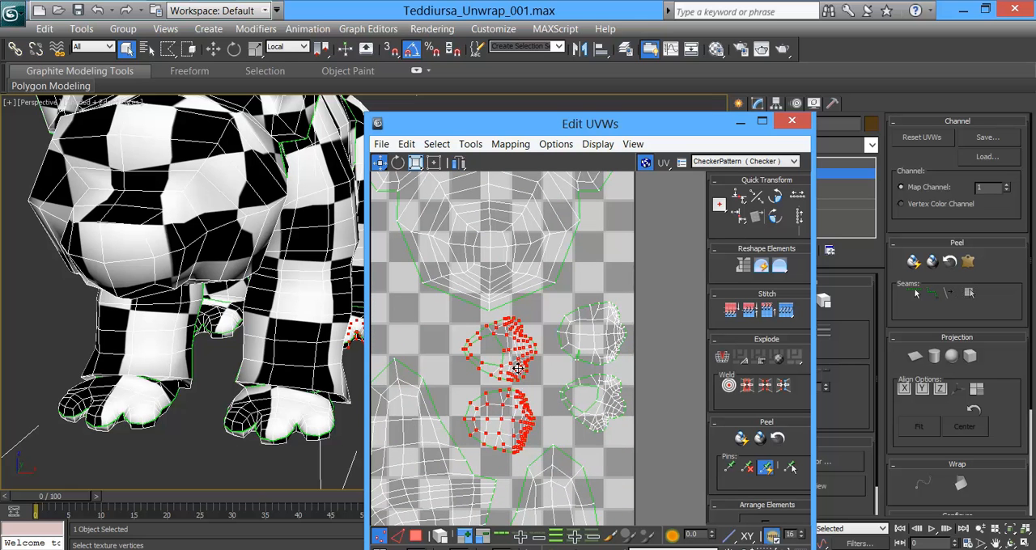
drag(517, 349, 521, 350)
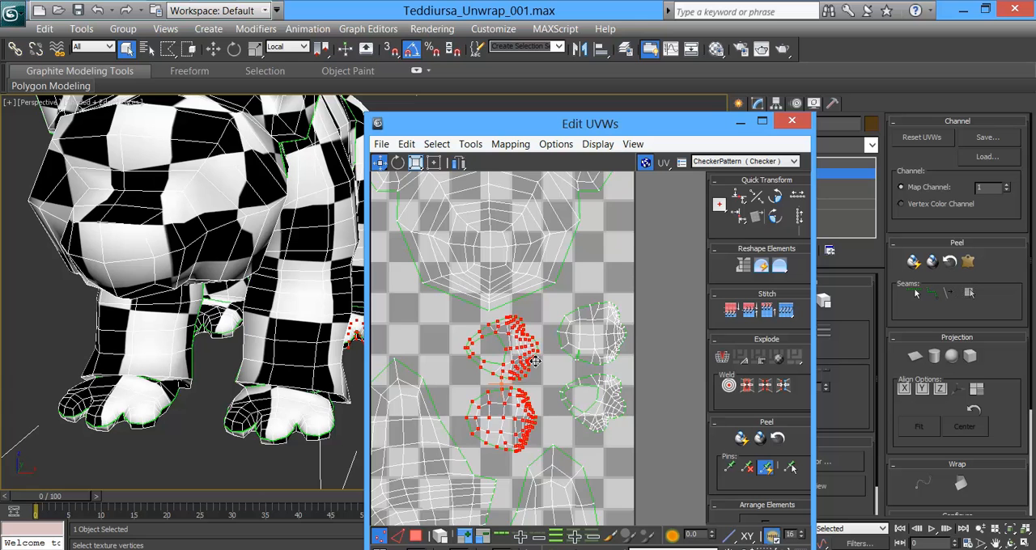
Step: Select the small V-shaped shell outside the tile's left side and move it into the lower part of the tile
scroll(535, 362, down, 3)
scroll(535, 380, down, 2)
middle_drag(532, 381, 667, 357)
drag(512, 380, 512, 380)
scroll(512, 369, up, 2)
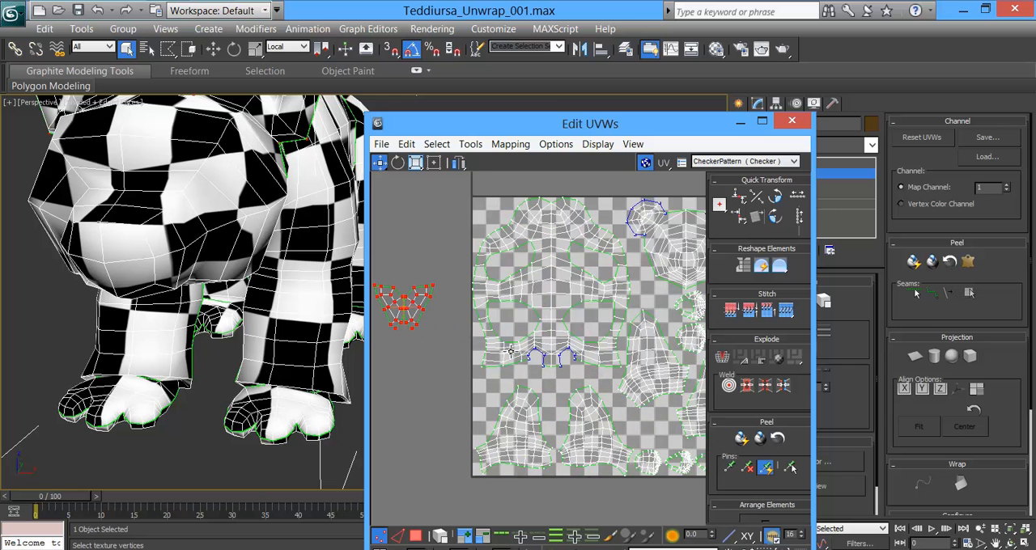
drag(422, 308, 664, 421)
middle_drag(663, 429, 575, 364)
Step: Fit the V-shaped shell into the gap between the leg shells, just above the row of foot shells
scroll(580, 371, up, 1)
middle_drag(623, 283, 650, 334)
scroll(634, 397, up, 3)
middle_drag(604, 434, 617, 395)
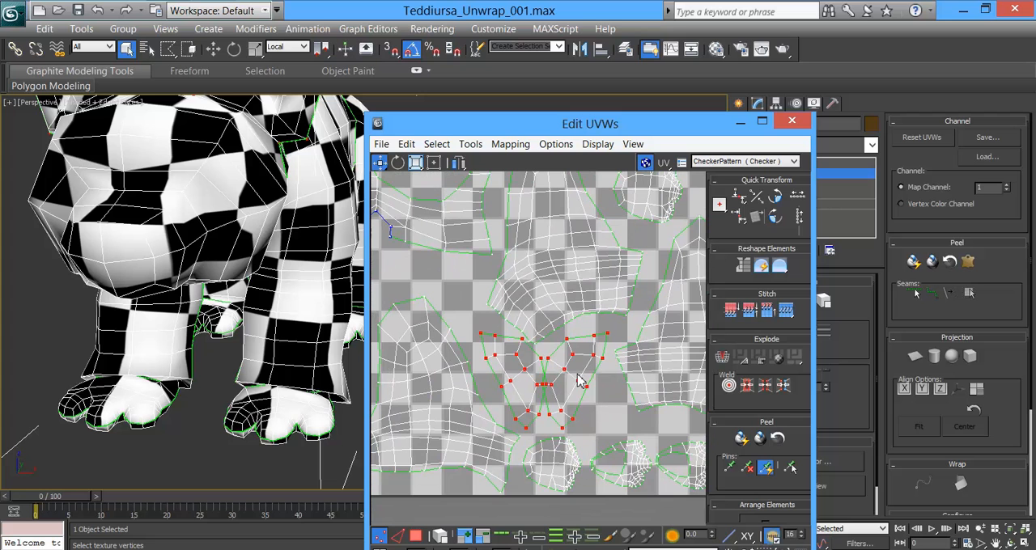
drag(605, 360, 611, 362)
middle_drag(603, 384, 565, 374)
scroll(565, 373, up, 3)
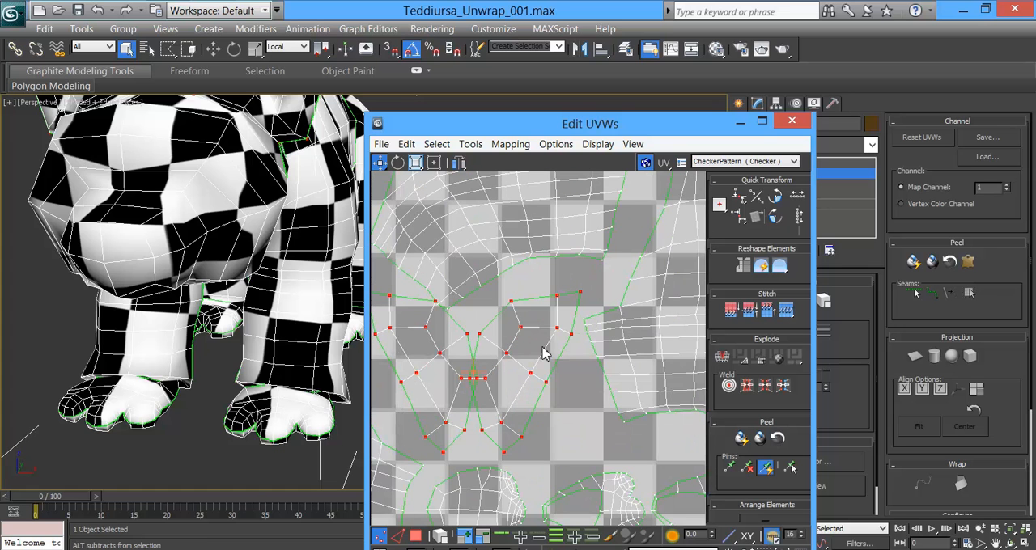
Step: Deselect the right half of the V-shaped shell and move the left half away so the halves no longer overlap
alt+drag(474, 463, 505, 450)
middle_drag(490, 419, 509, 416)
scroll(506, 410, up, 4)
alt+drag(457, 320, 479, 347)
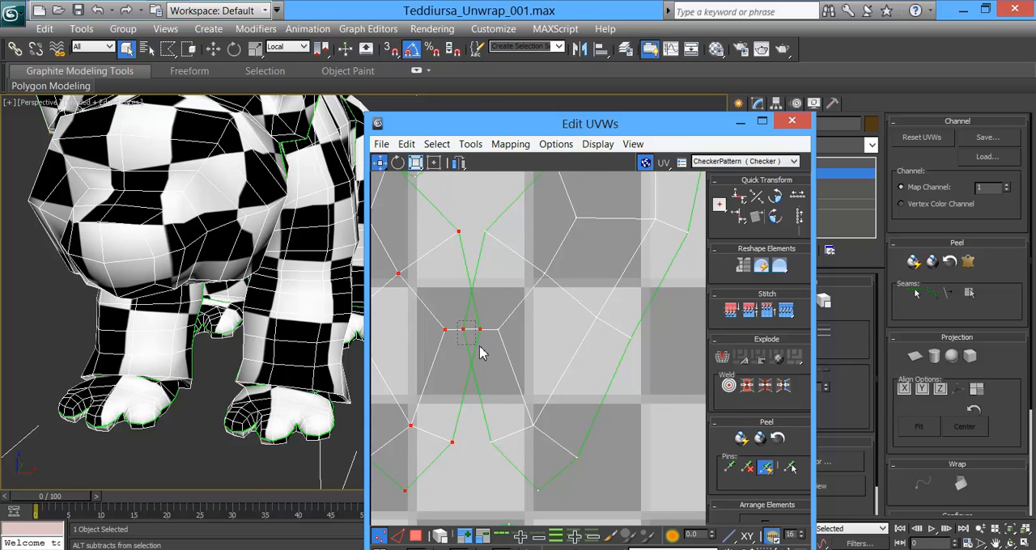
scroll(474, 352, down, 6)
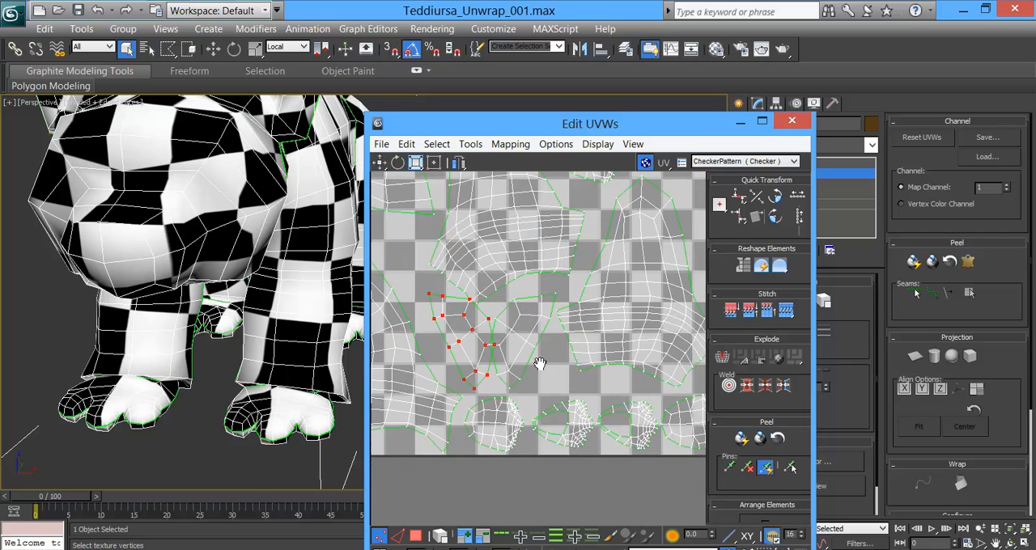
drag(480, 333, 463, 327)
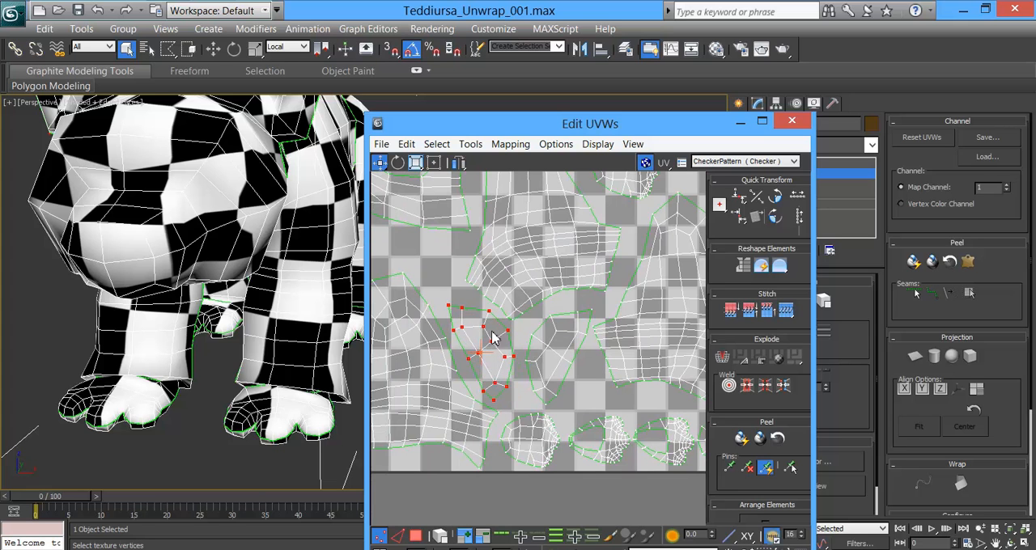
Step: Frame the whole UV tile to check the packed layout and move the Edit UVWs window higher over the viewport
scroll(478, 340, down, 8)
middle_drag(533, 330, 577, 370)
scroll(577, 371, down, 10)
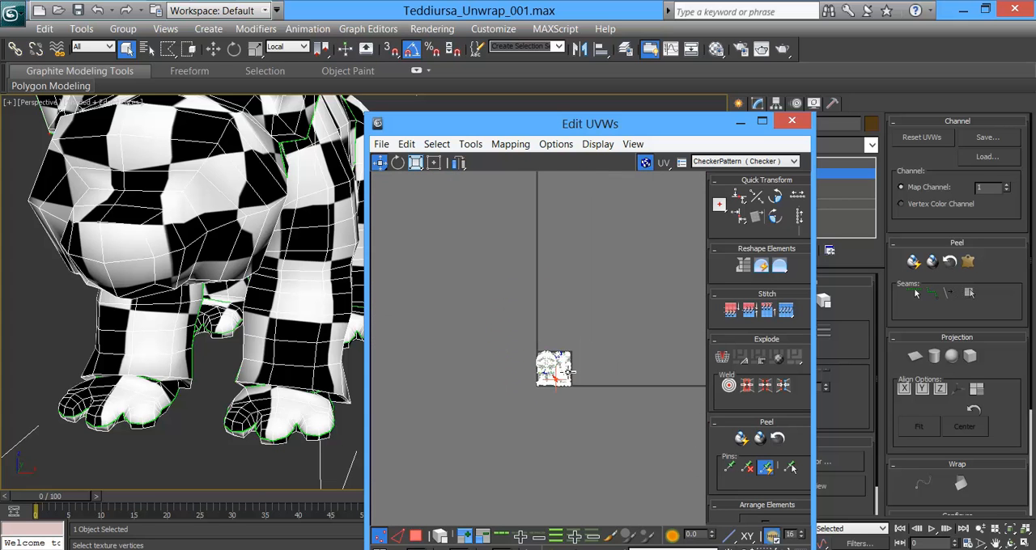
scroll(607, 386, up, 4)
scroll(445, 302, up, 5)
scroll(620, 359, up, 6)
scroll(465, 266, up, 8)
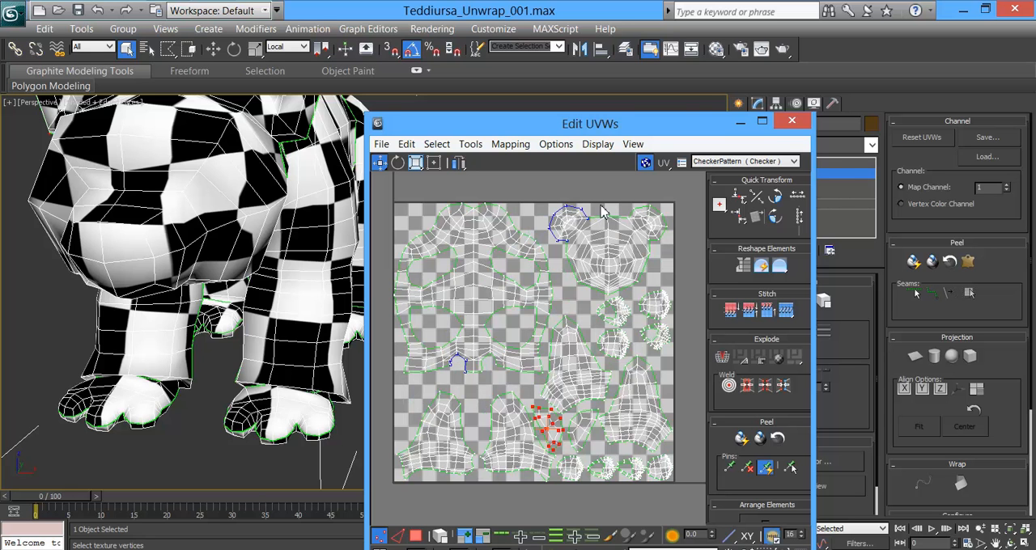
drag(701, 132, 672, 100)
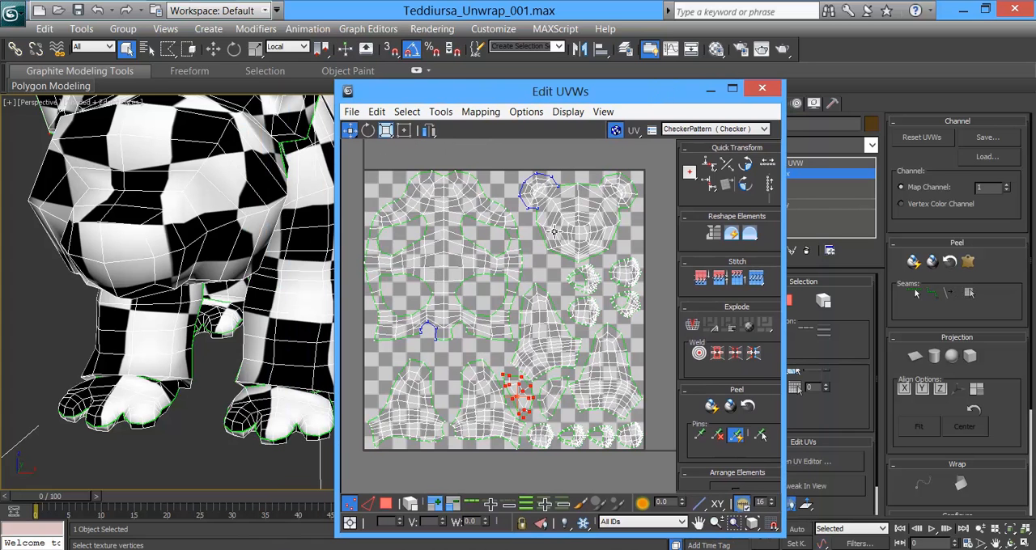
Step: Save the scene as an incremented copy named Teddiursa_Unwrap_002.max in the Unwrap folder
click(12, 13)
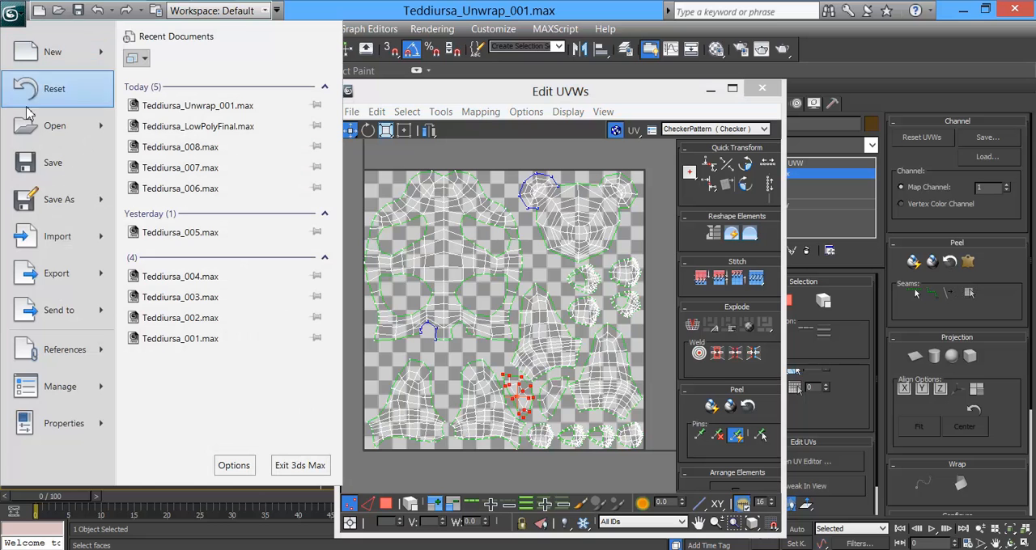
click(54, 200)
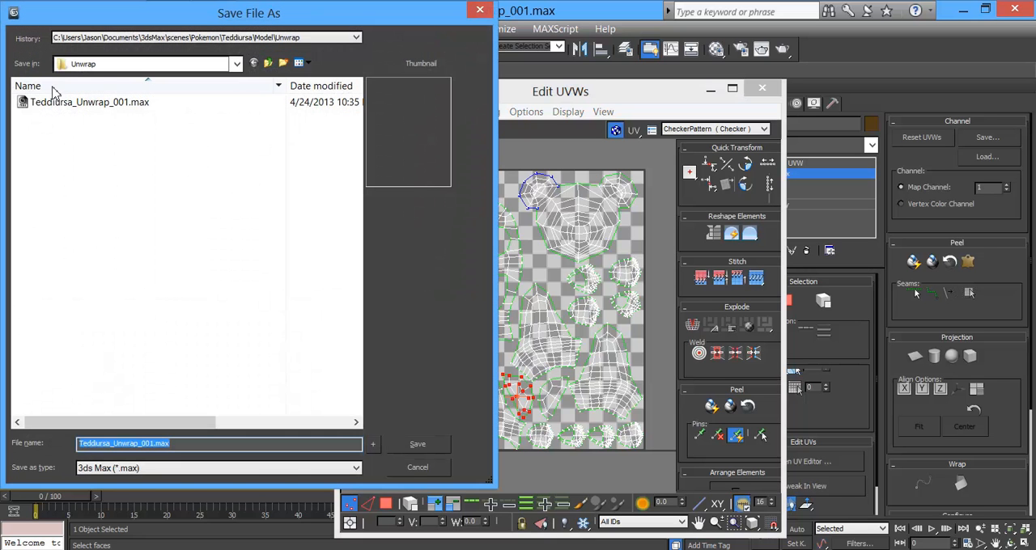
click(373, 444)
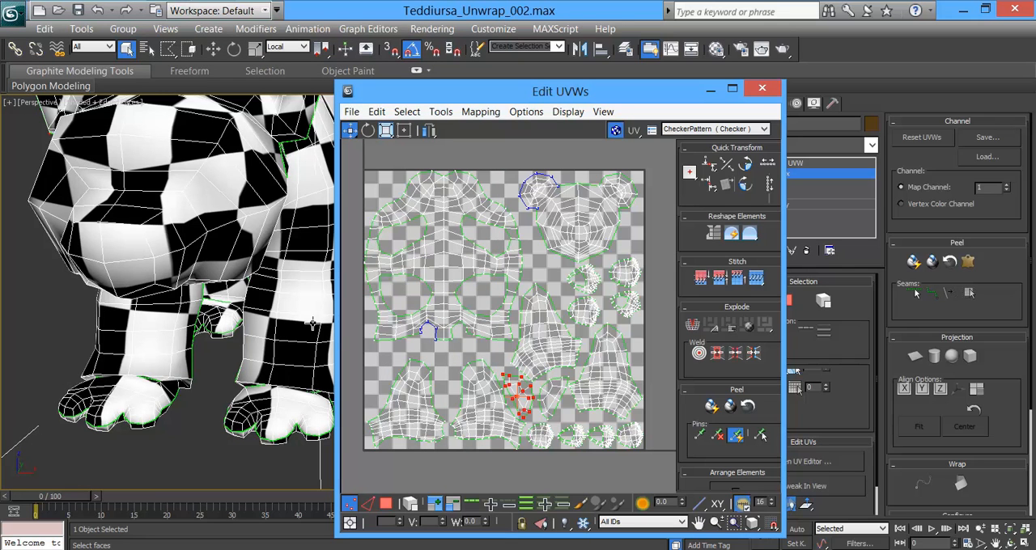
Step: Render the UVW template with Show Overlap and Seam Edges turned off, keeping only the visible edges
click(442, 114)
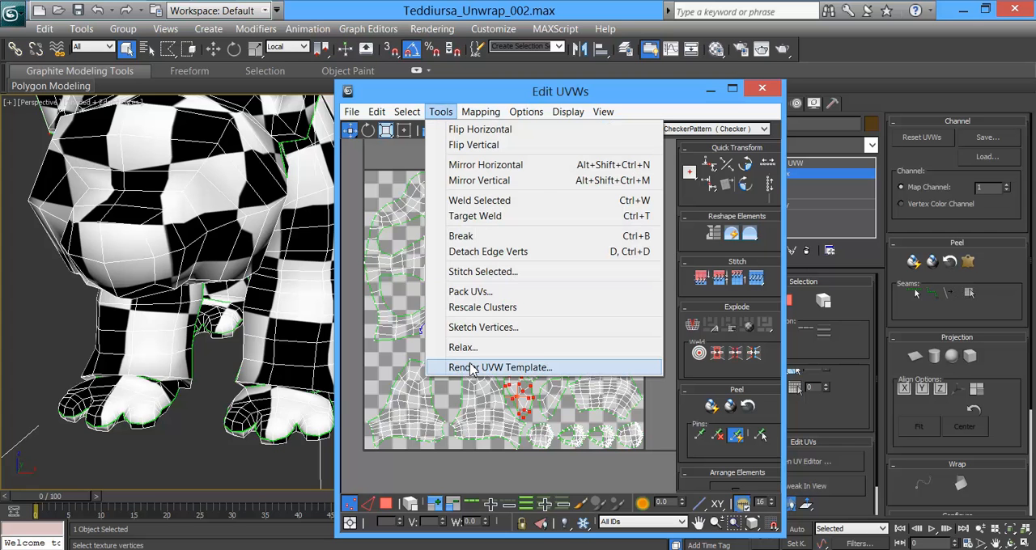
click(474, 368)
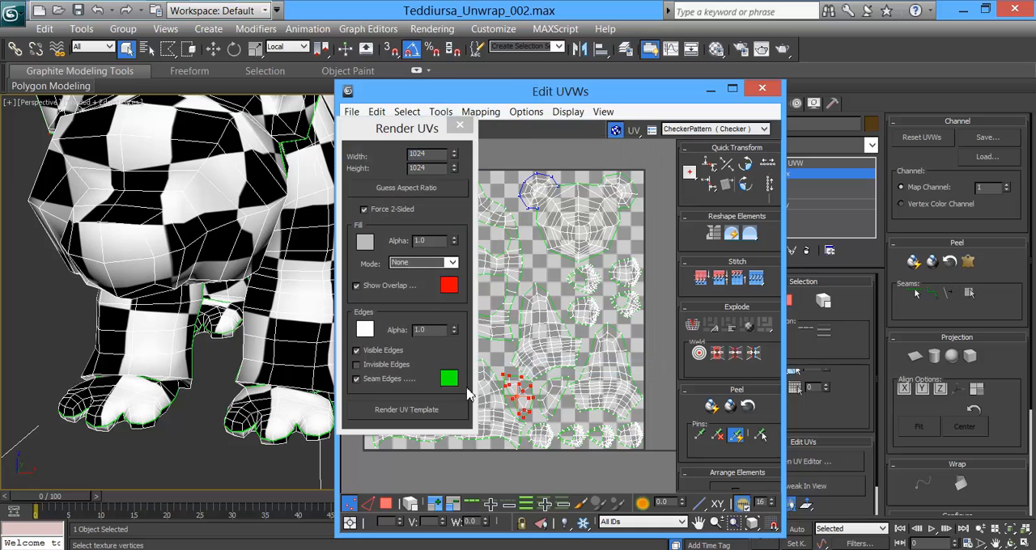
click(366, 378)
click(413, 409)
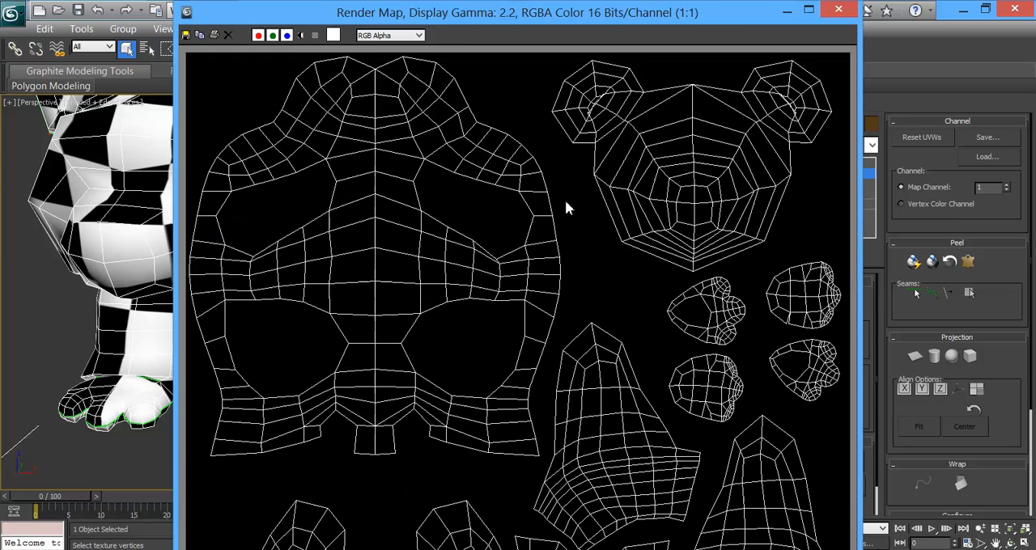
scroll(566, 204, down, 1)
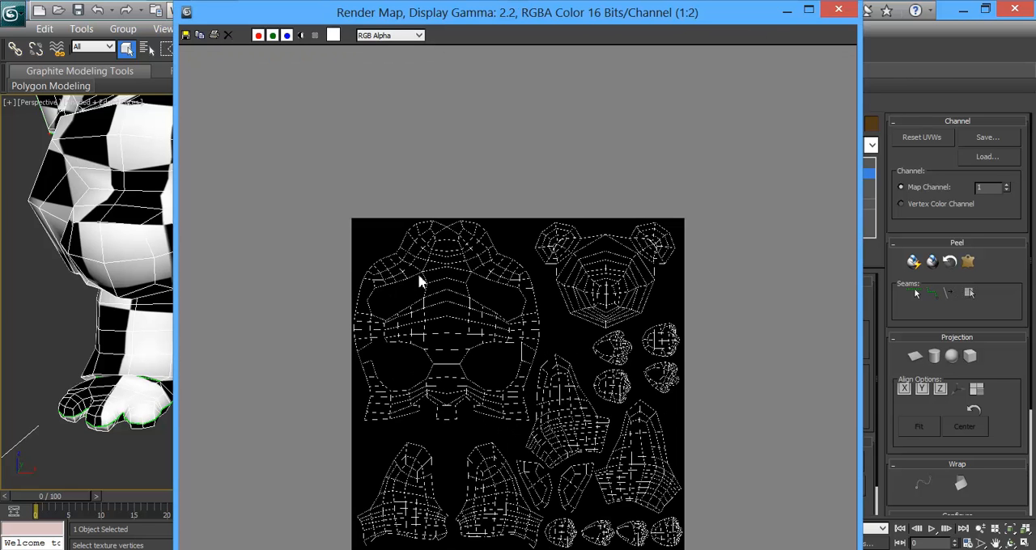
Step: Start saving the rendered map, create a folder named Textures inside the Model folder and open it
click(185, 35)
click(312, 89)
click(312, 89)
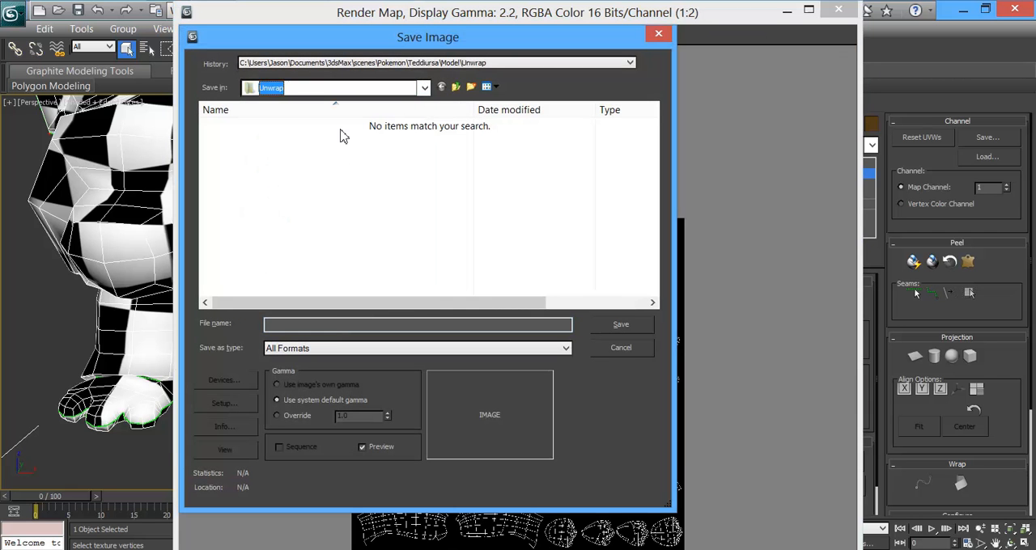
click(318, 350)
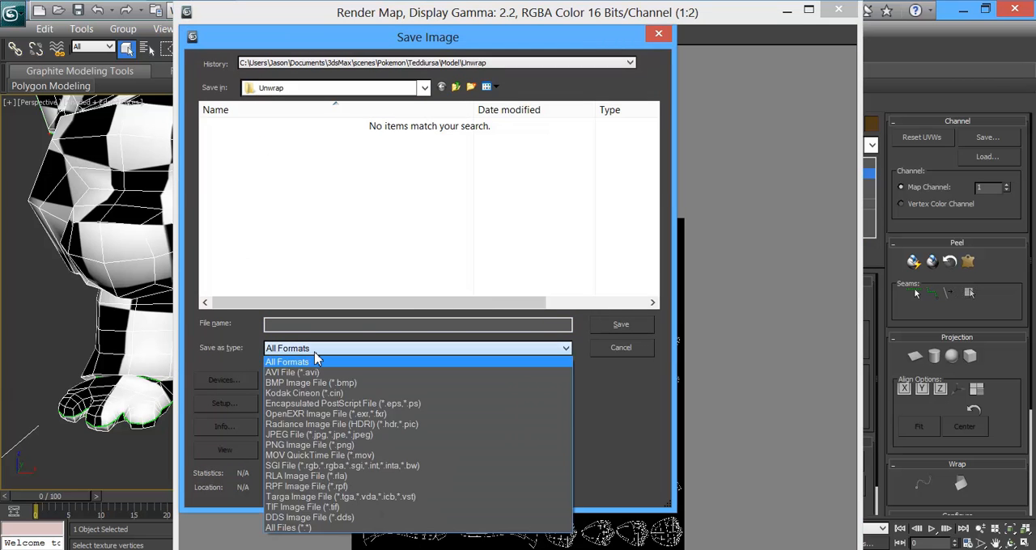
click(360, 171)
click(457, 88)
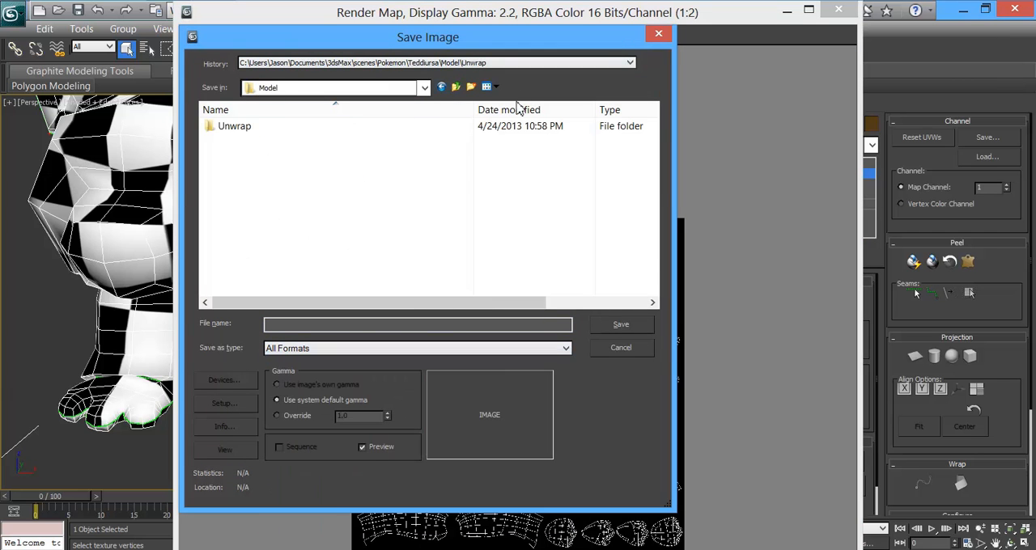
click(470, 86)
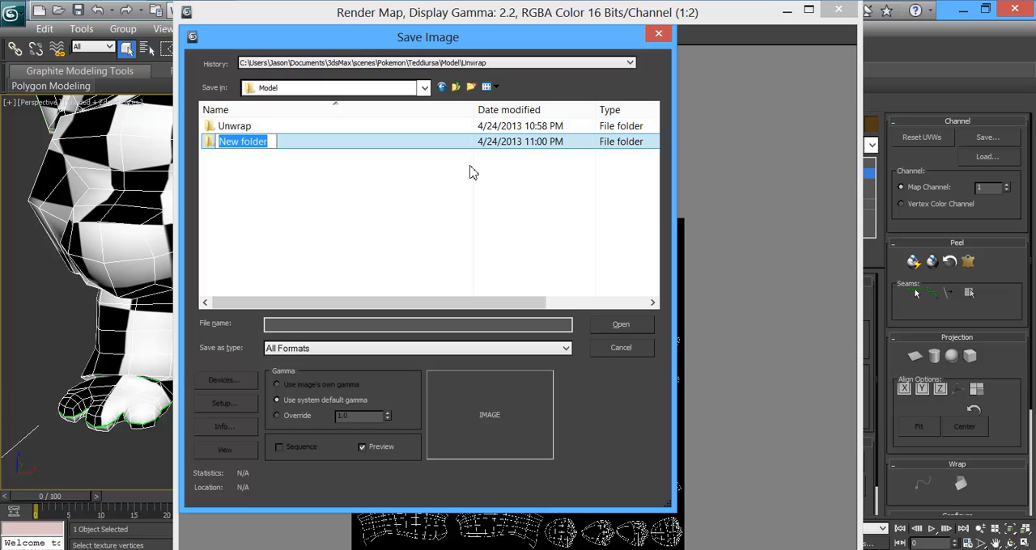
text(Texture)
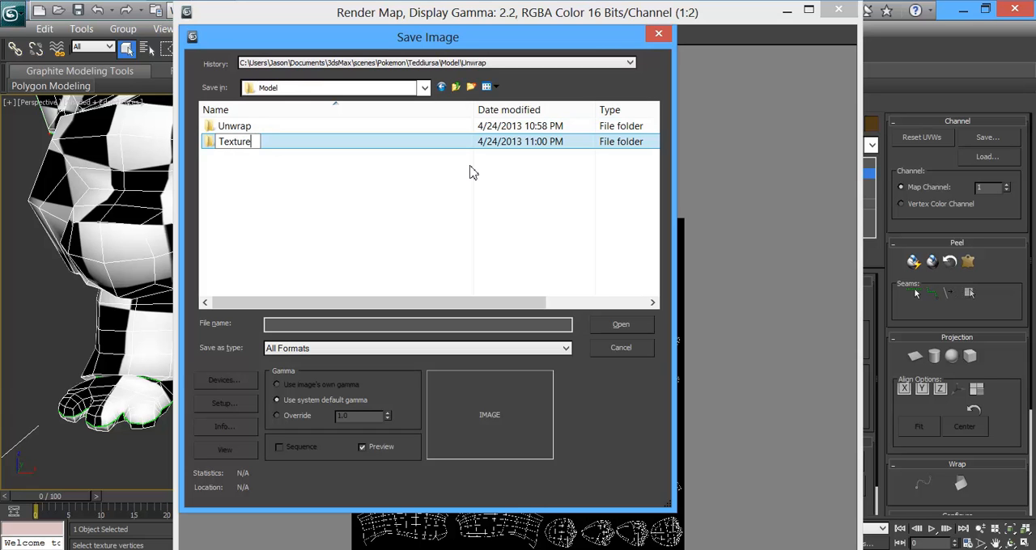
key(Return)
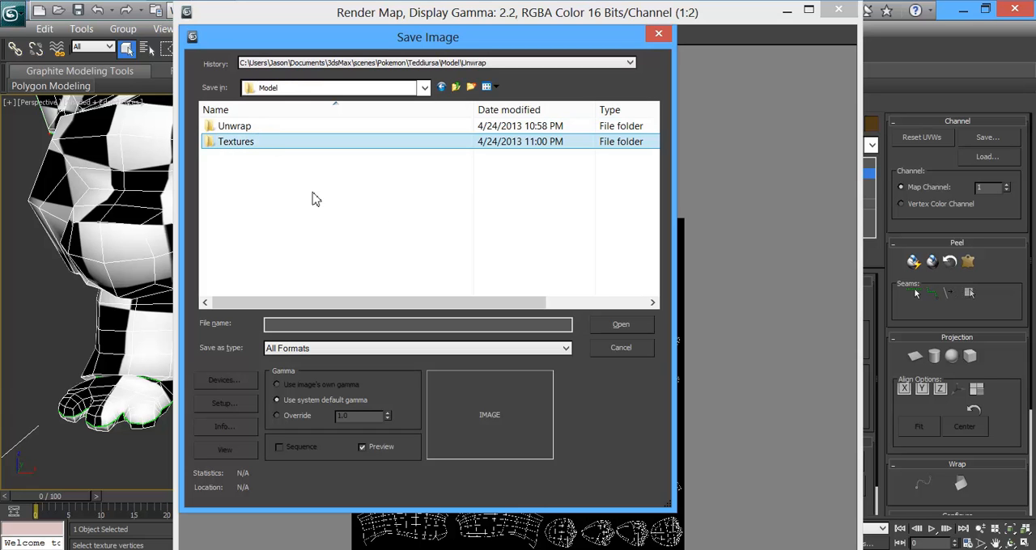
double_click(240, 144)
Step: Save the rendered map as Teddiursa_UVWmap in Targa format with 32 bits per pixel and pre-multiplied alpha
click(314, 327)
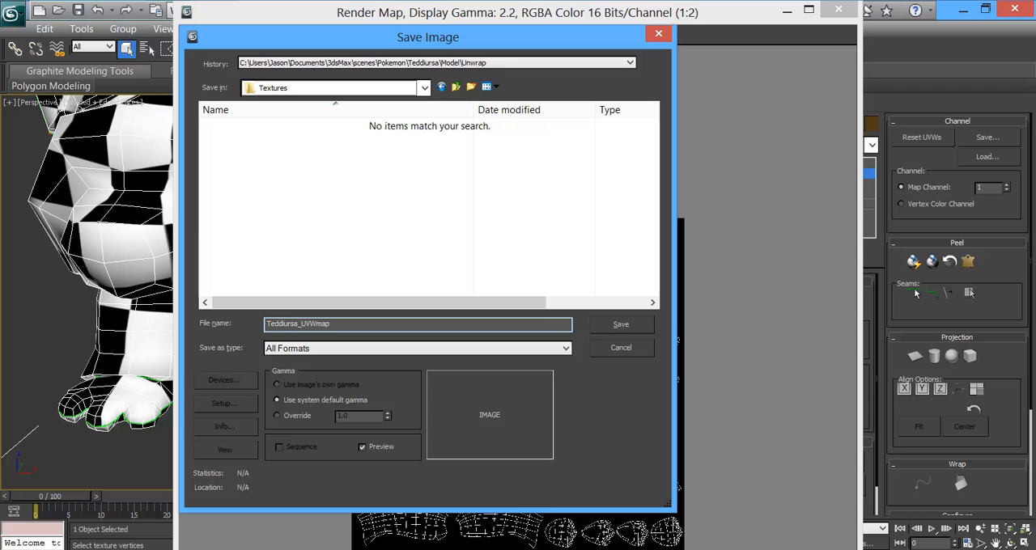
click(286, 350)
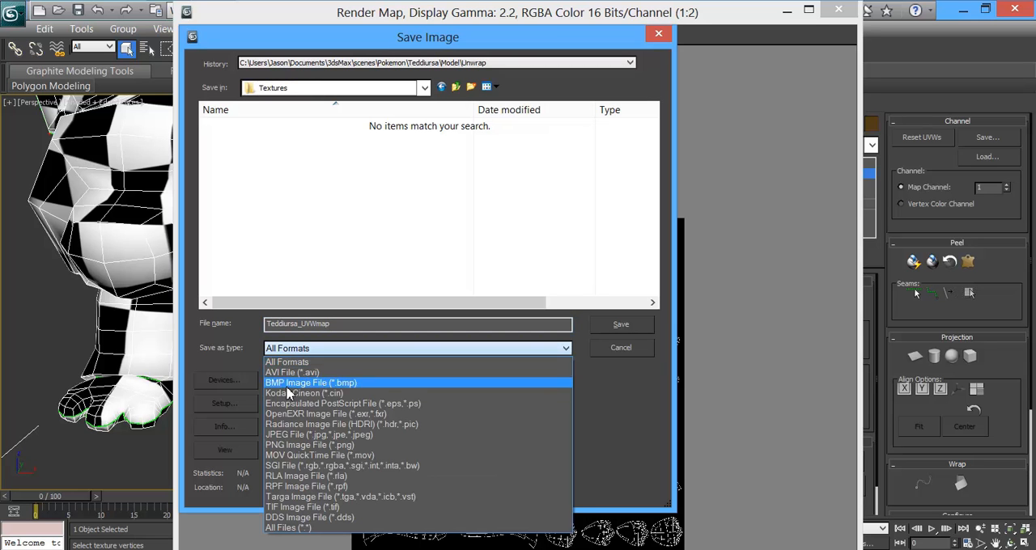
click(307, 497)
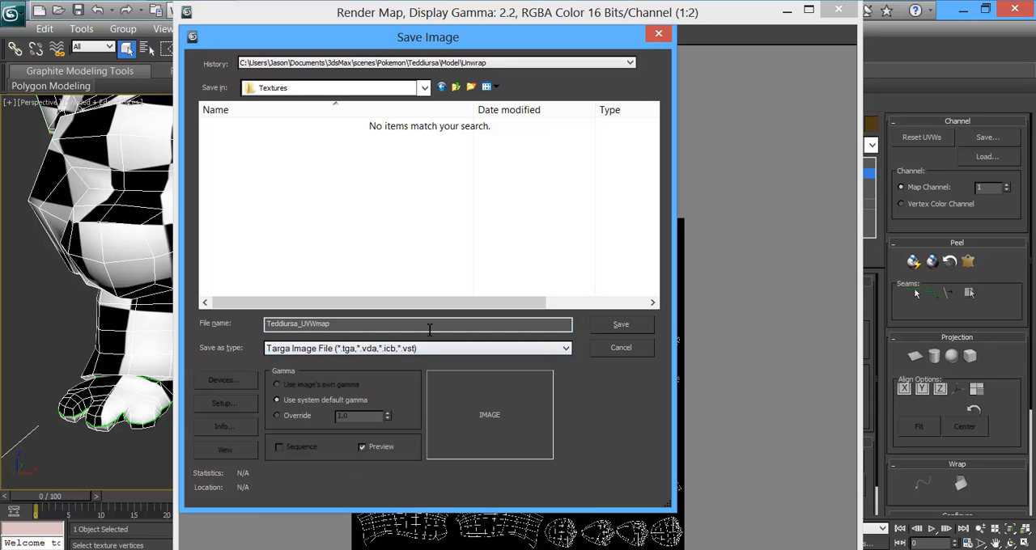
click(615, 324)
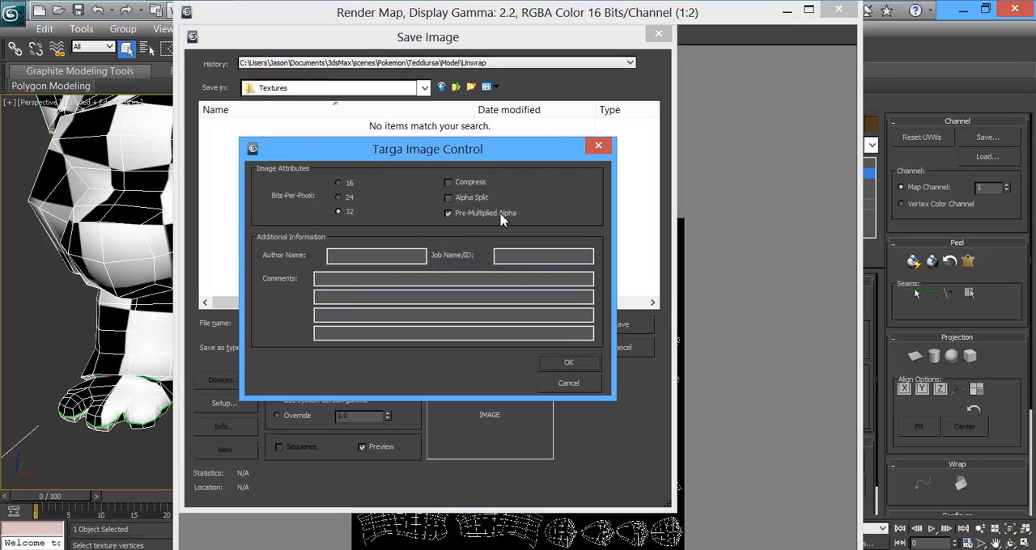
click(573, 362)
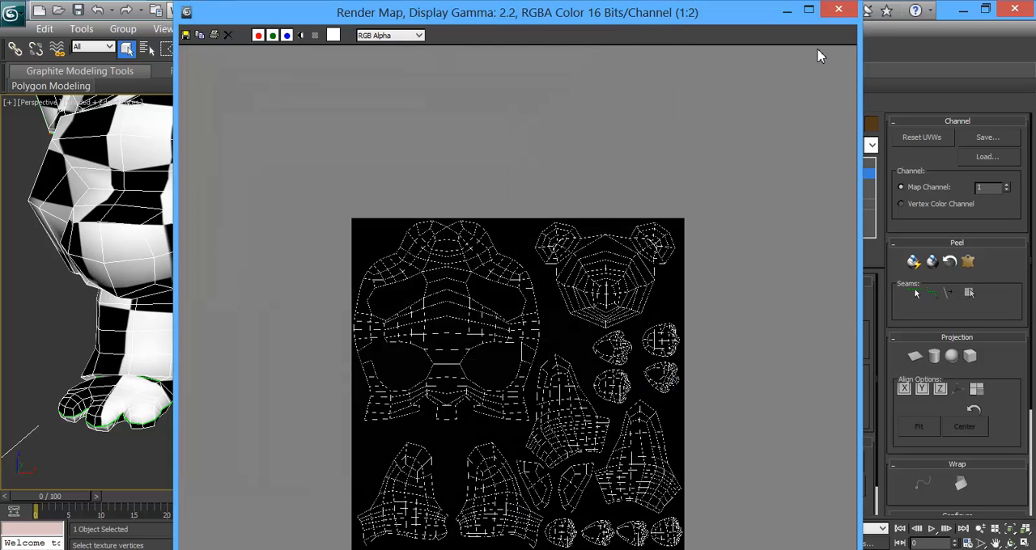
Step: Close the rendered map, the Render UVs dialog and the Edit UVWs window
click(837, 12)
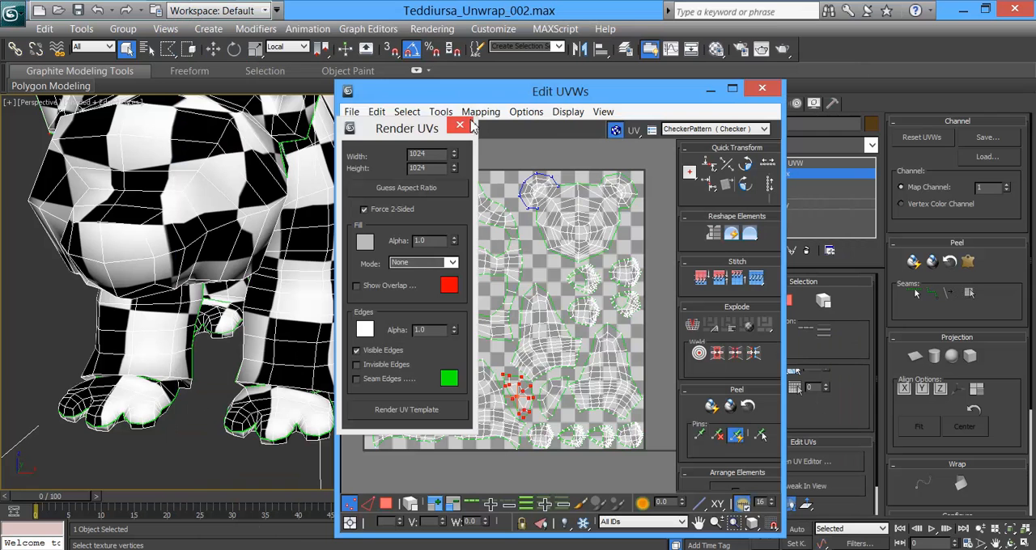
click(460, 127)
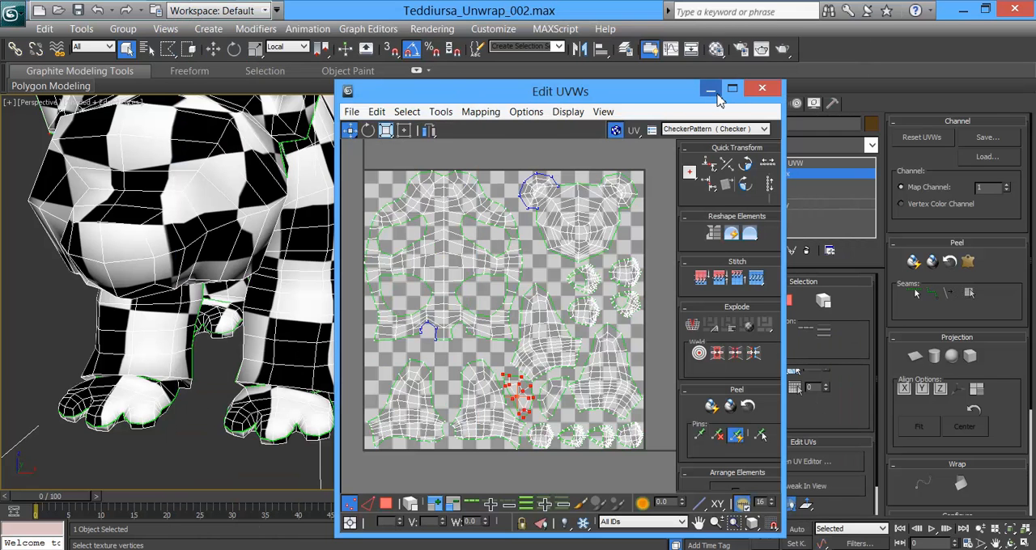
key(alt+F4)
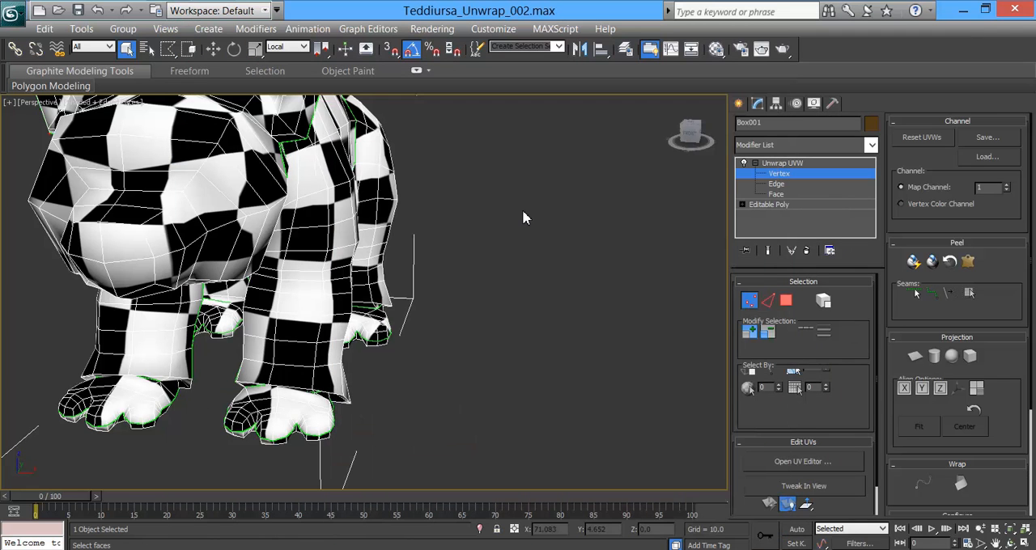
Step: Collapse the Unwrap UVW modifier by converting the whole bear to an Editable Poly
alt+middle_drag(351, 263, 560, 306)
scroll(320, 233, down, 3)
alt+middle_drag(388, 273, 478, 266)
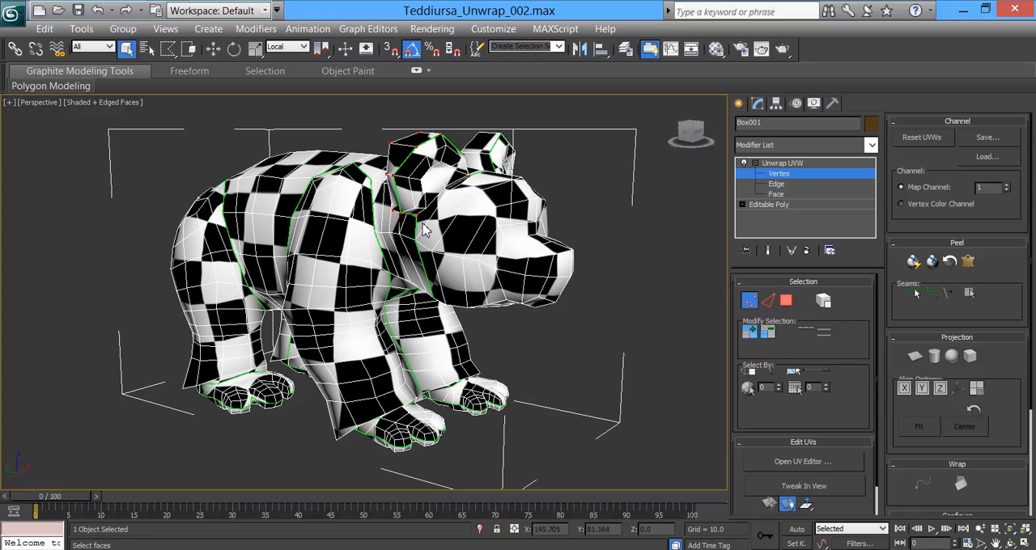
right_click(361, 230)
mouse_move(382, 376)
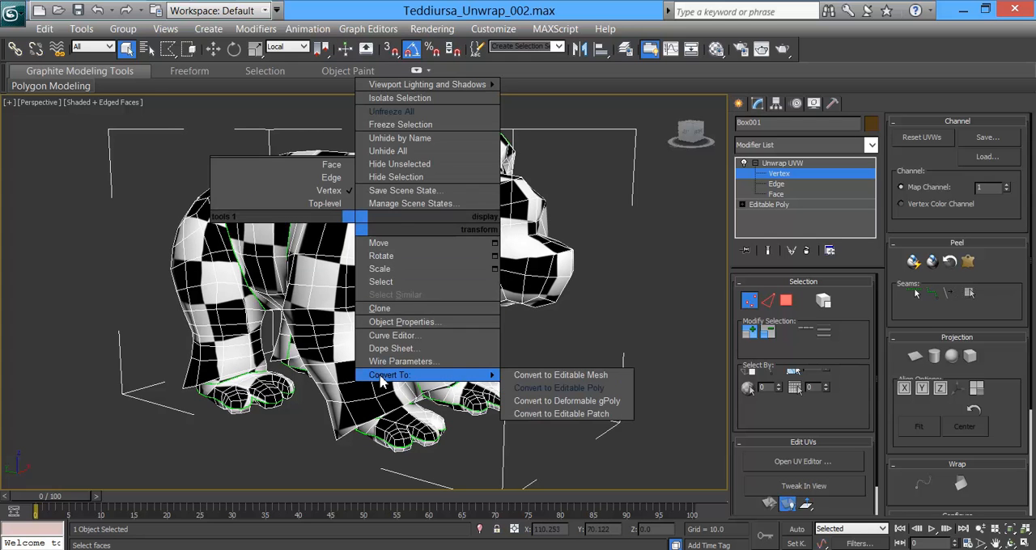
click(559, 388)
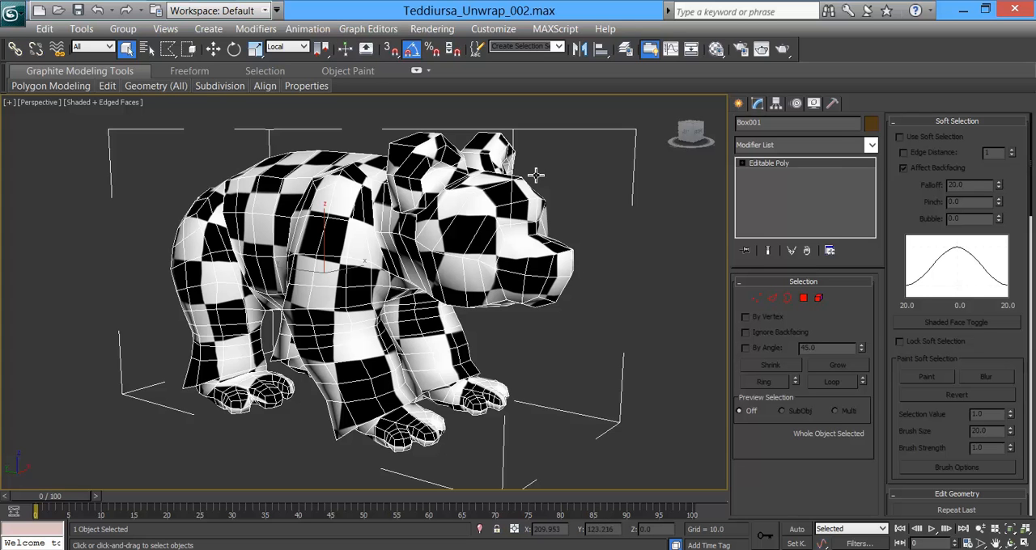
Step: Apply a TurboSmooth modifier with one iteration to the bear and check the smoothed checker pattern
click(870, 145)
drag(872, 212, 884, 420)
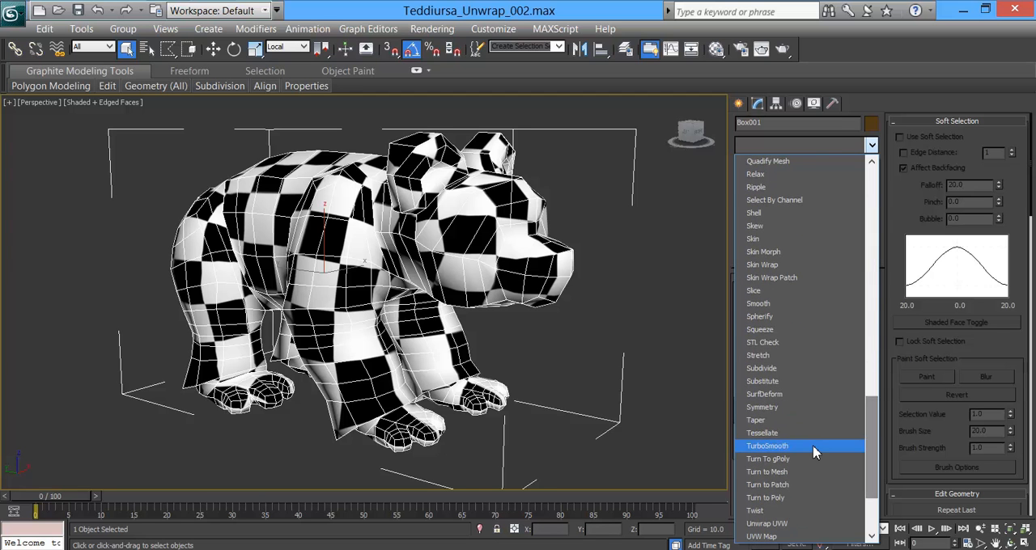
click(754, 446)
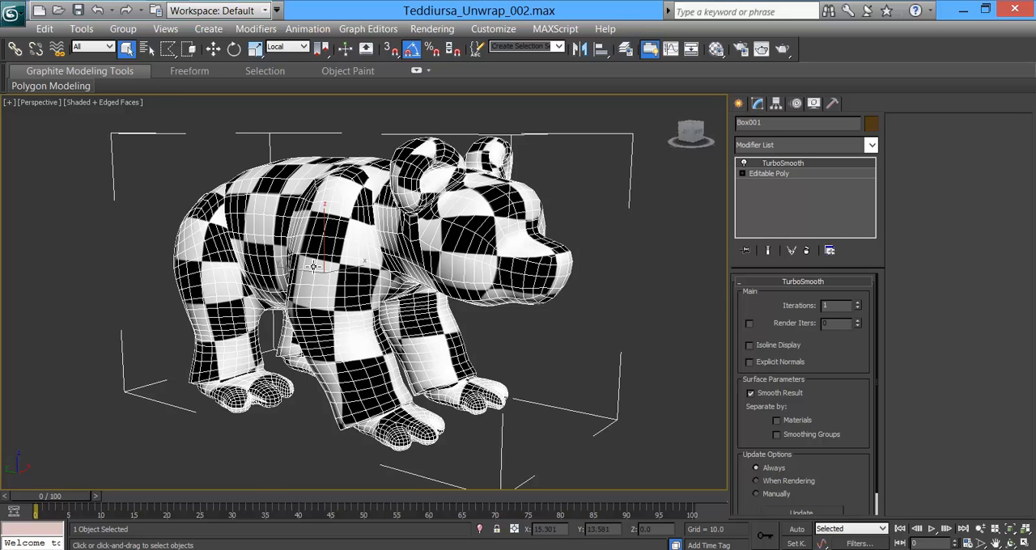
alt+middle_drag(289, 262, 372, 261)
alt+middle_drag(421, 231, 370, 234)
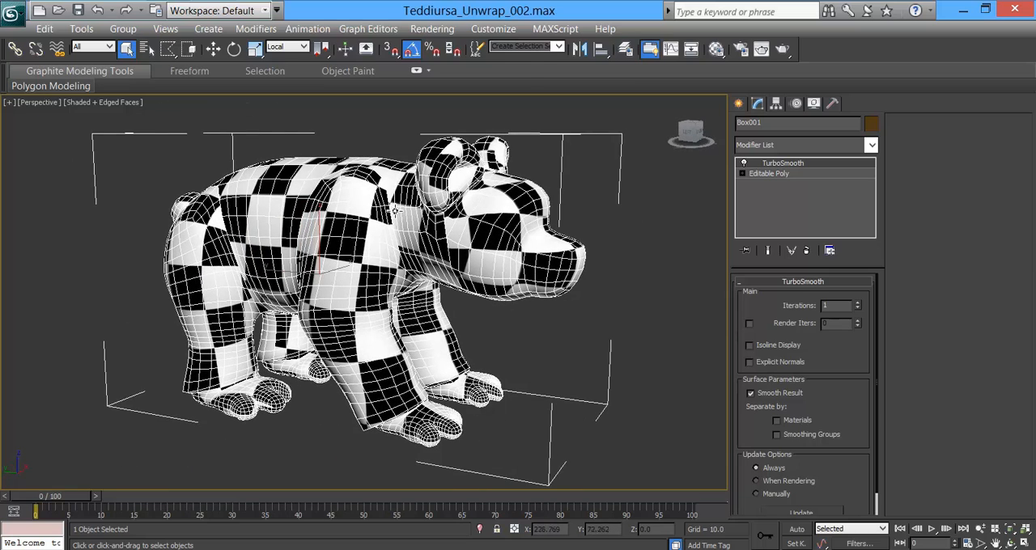
Step: Bake the TurboSmooth result into the bear by converting it to an Editable Poly
right_click(394, 212)
mouse_move(474, 356)
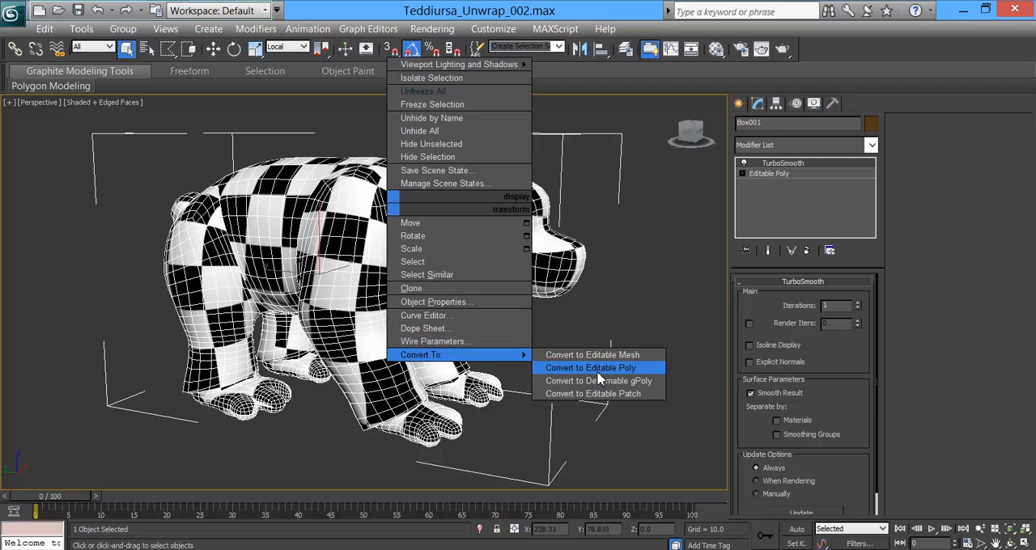
click(609, 368)
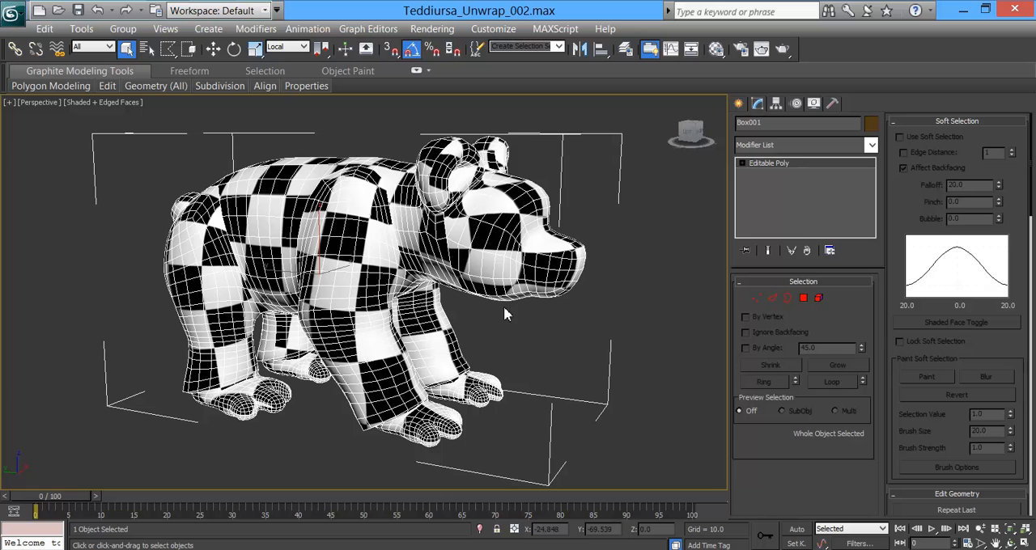
Step: Center the bear's pivot to the object and align it to the world, affecting the pivot only
click(775, 104)
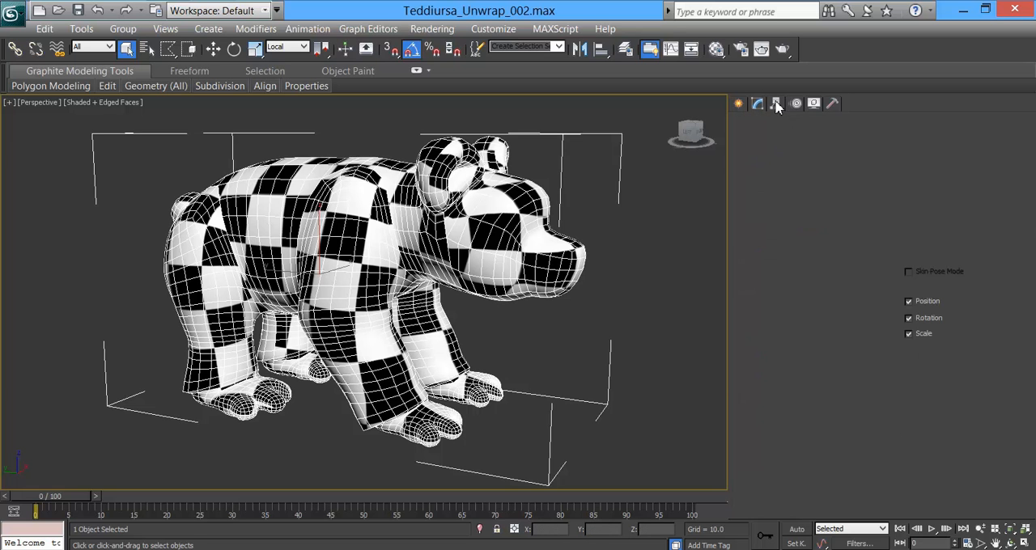
click(817, 201)
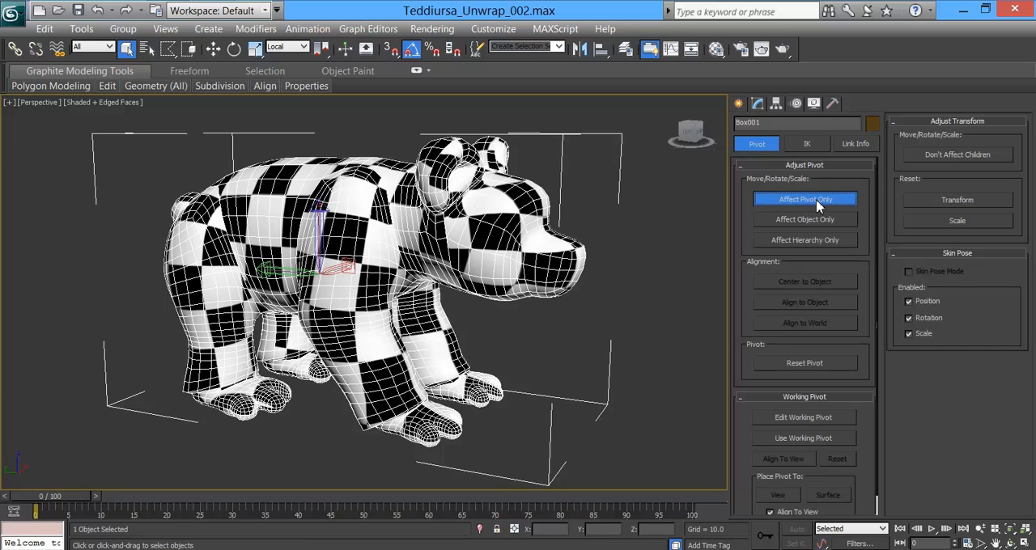
click(796, 283)
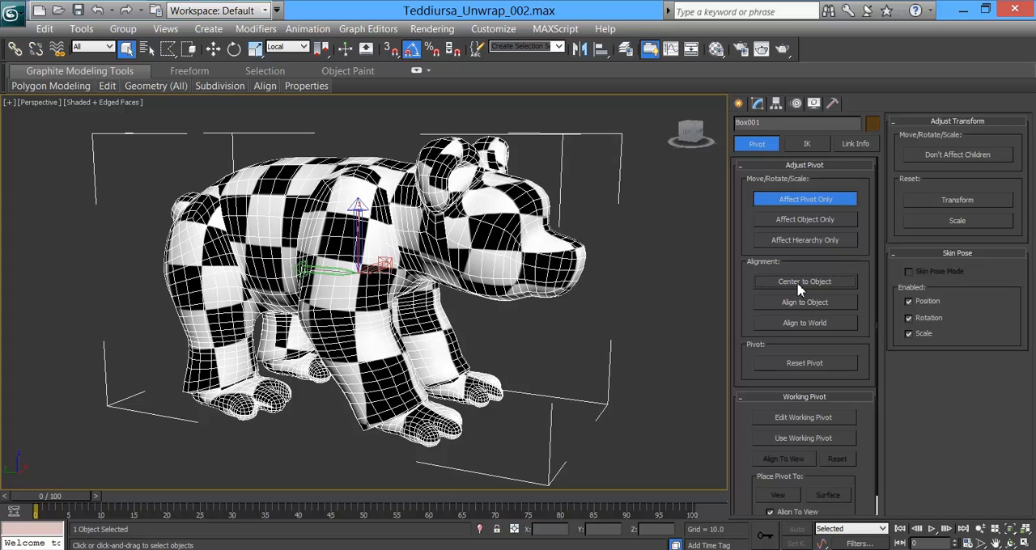
click(793, 322)
Step: Set the reference coordinate system to View, activate the Move tool and turn off pivot-only editing
click(291, 47)
click(281, 58)
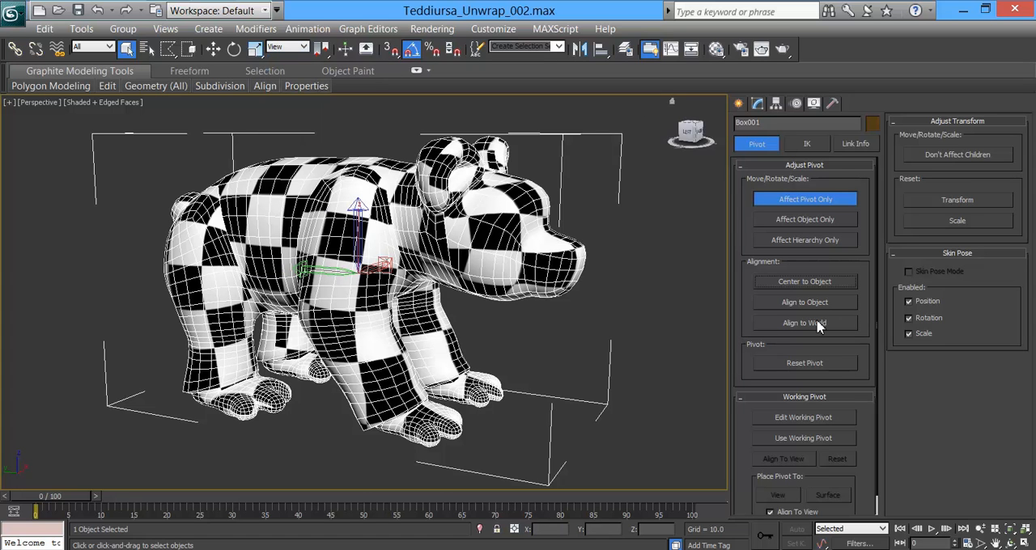
click(215, 51)
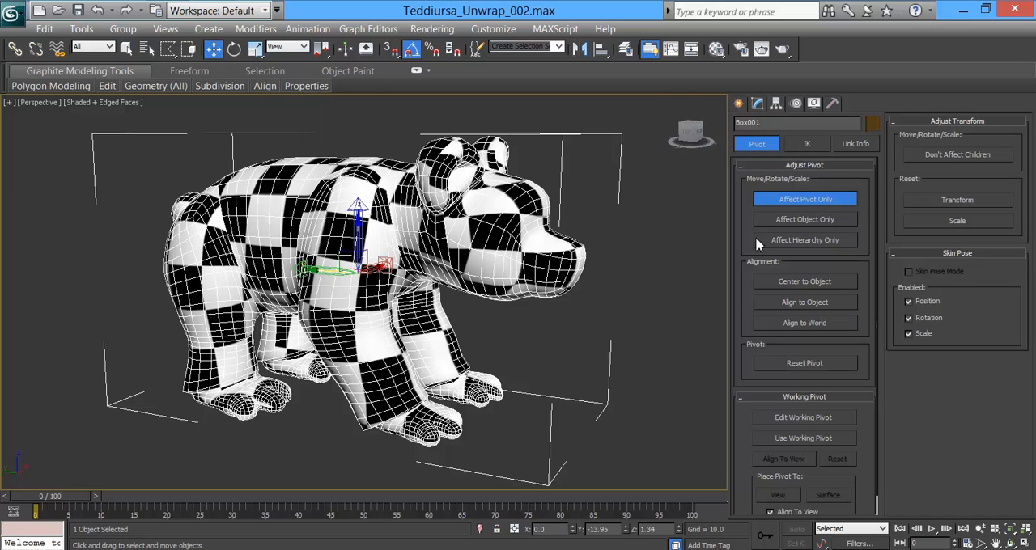
click(798, 199)
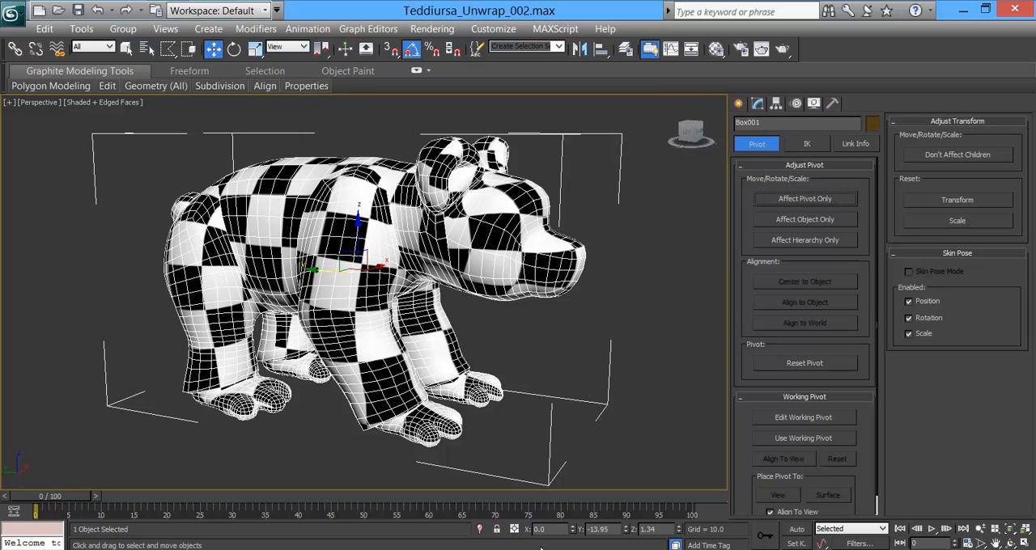
Step: Zero the bear's Y and Z position so it sits at the world origin, and show the home grid
right_click(625, 530)
right_click(679, 532)
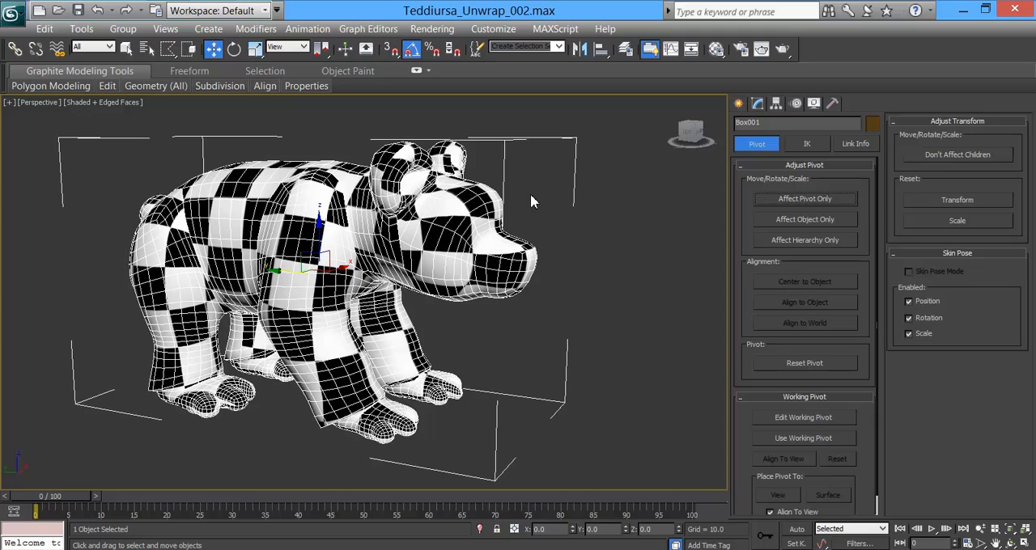
key(g)
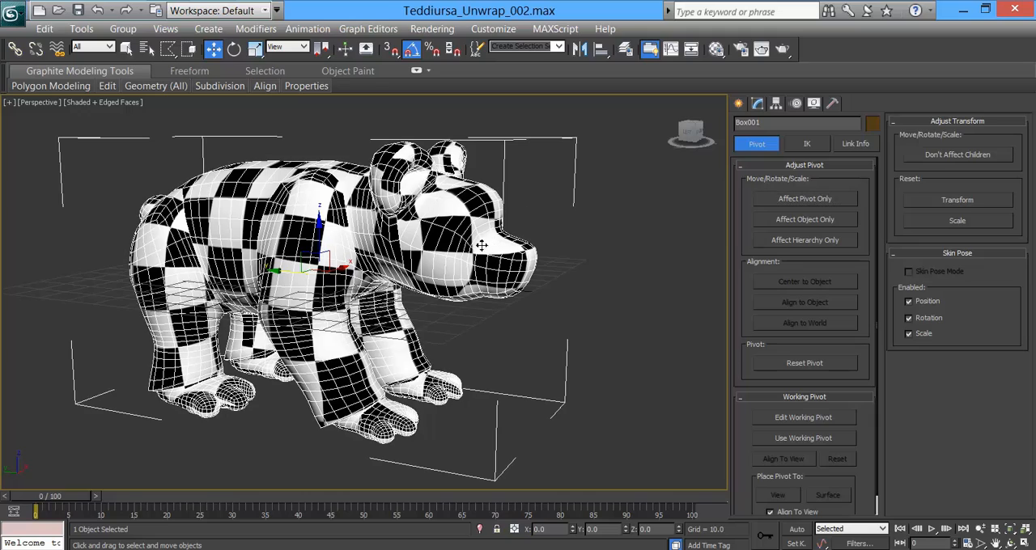
alt+middle_drag(437, 256, 412, 260)
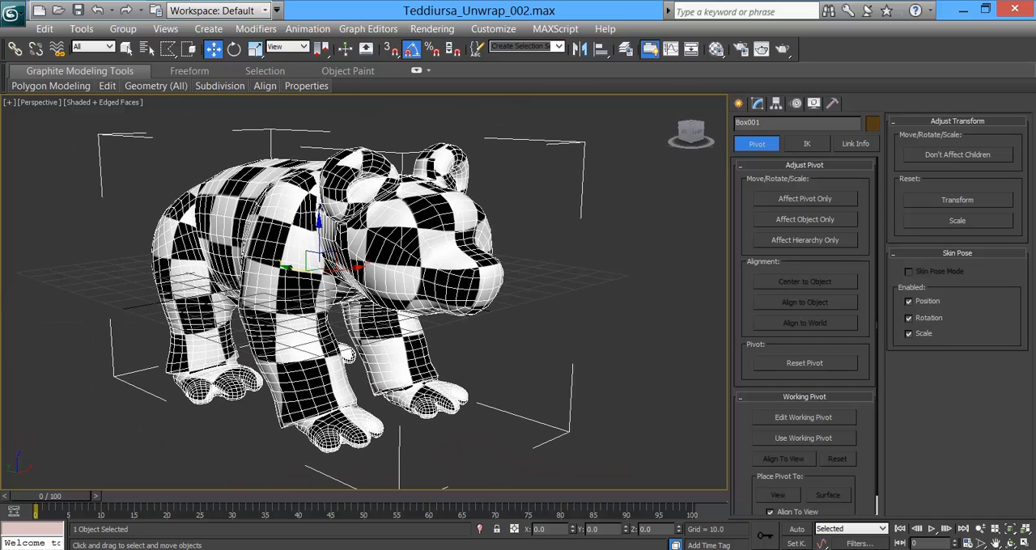
Step: Save the scene as a new file named Teddiursa_Unwrap_Final in the Unwrap folder
click(12, 14)
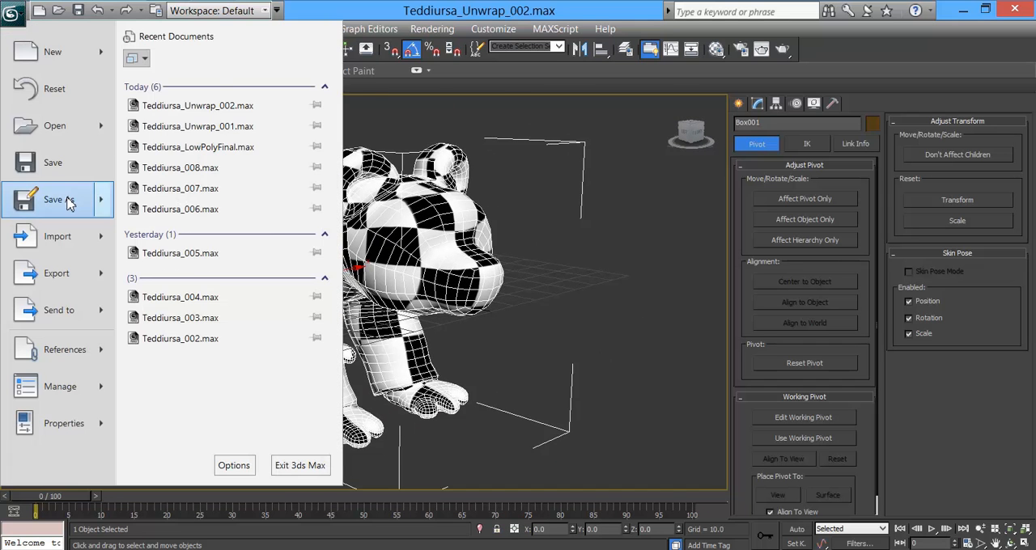
key(Escape)
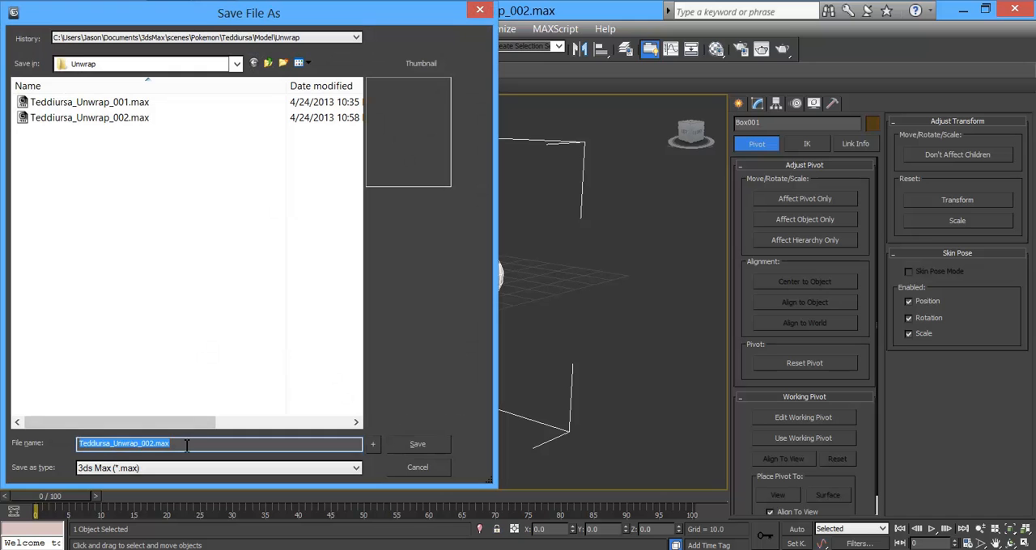
drag(186, 444, 144, 464)
text(Final)
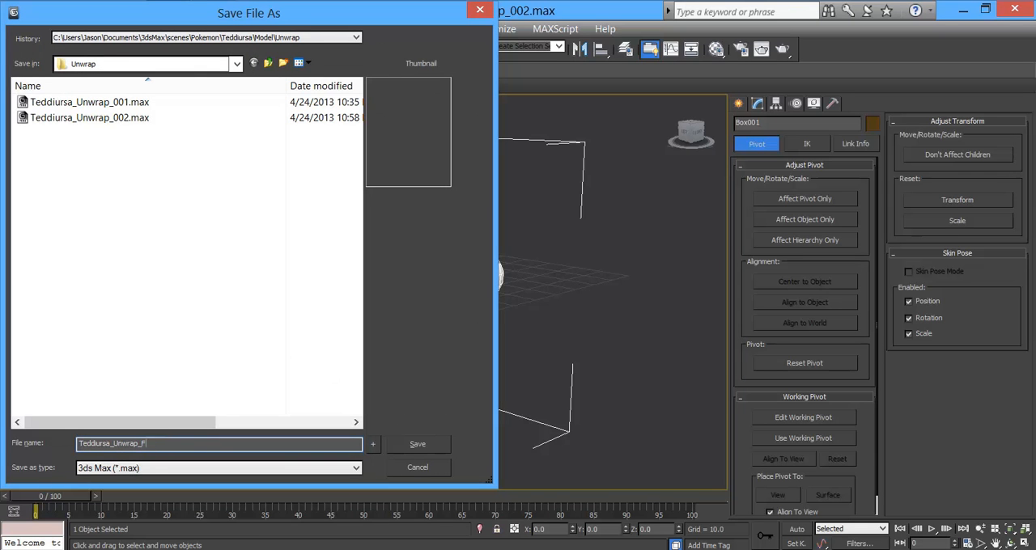
click(414, 444)
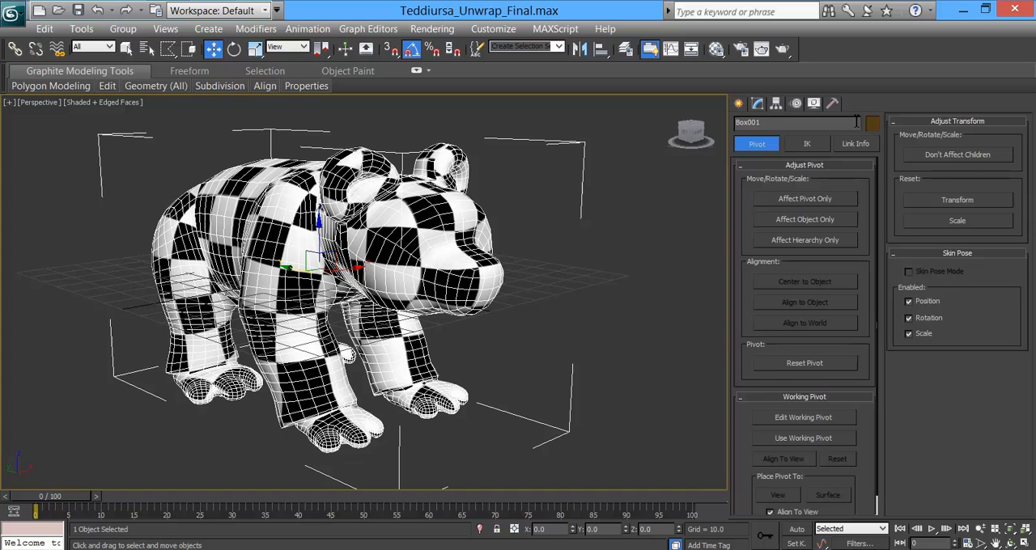
Step: Load the UVW Remove utility and strip the checker material from the bear with Set Gray enabled
click(833, 105)
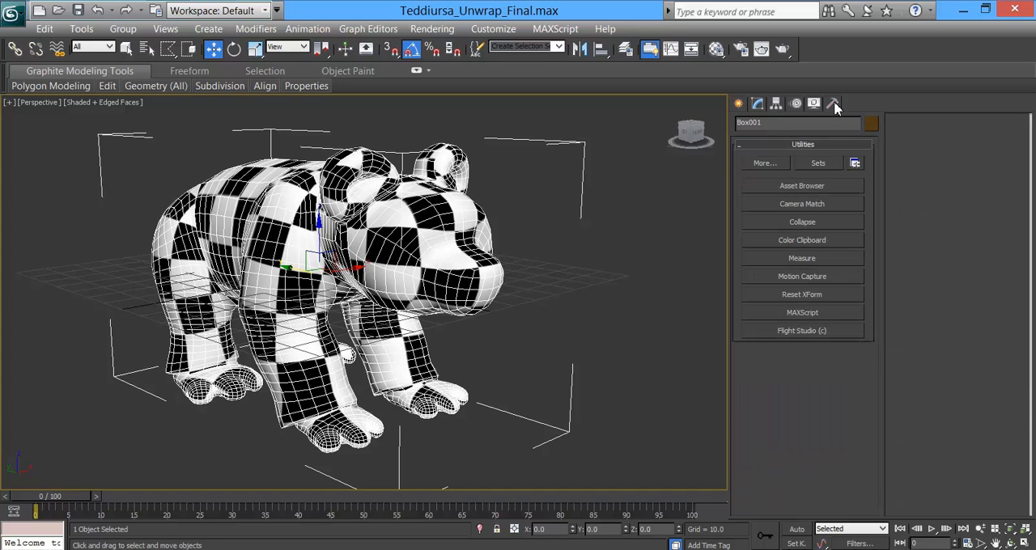
click(763, 164)
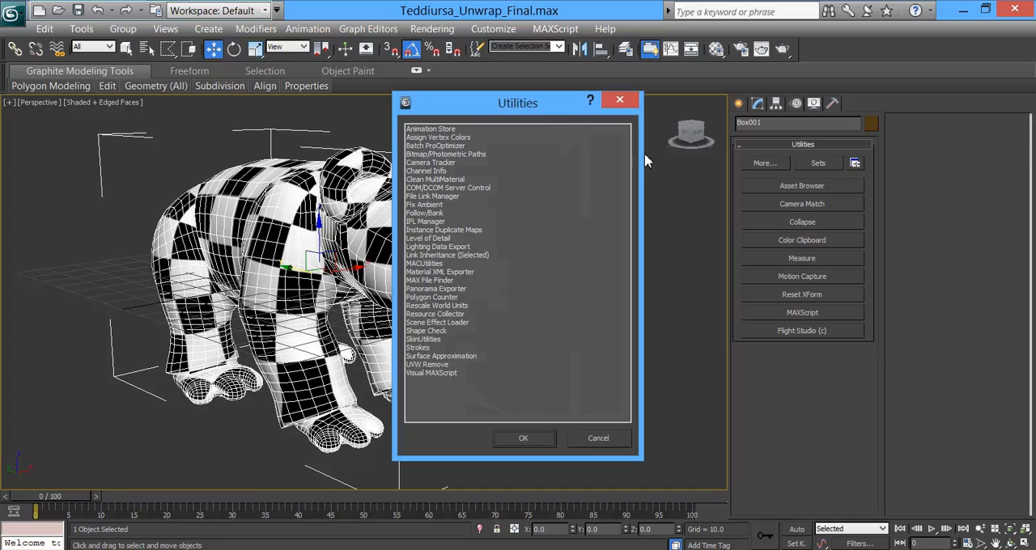
click(441, 366)
click(526, 437)
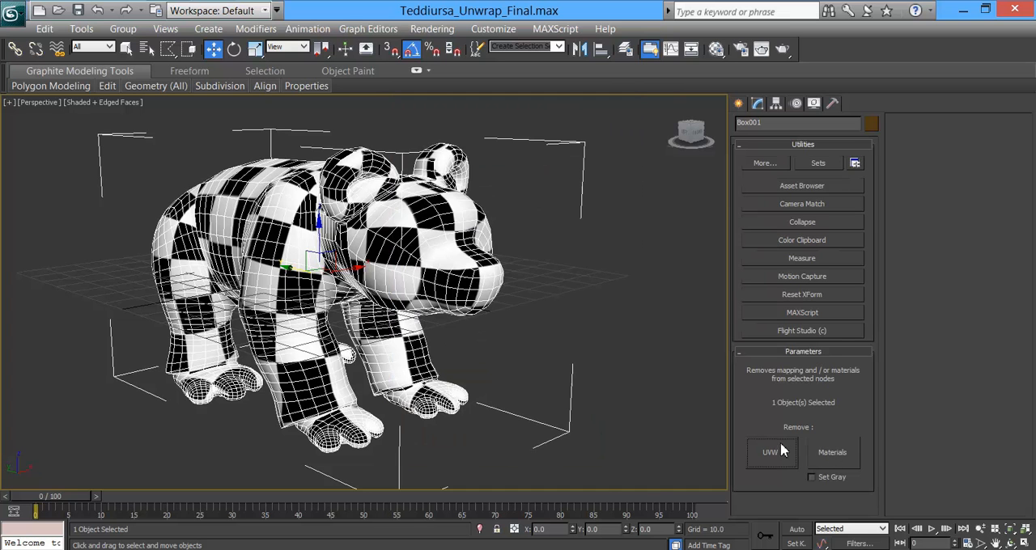
click(823, 477)
click(834, 456)
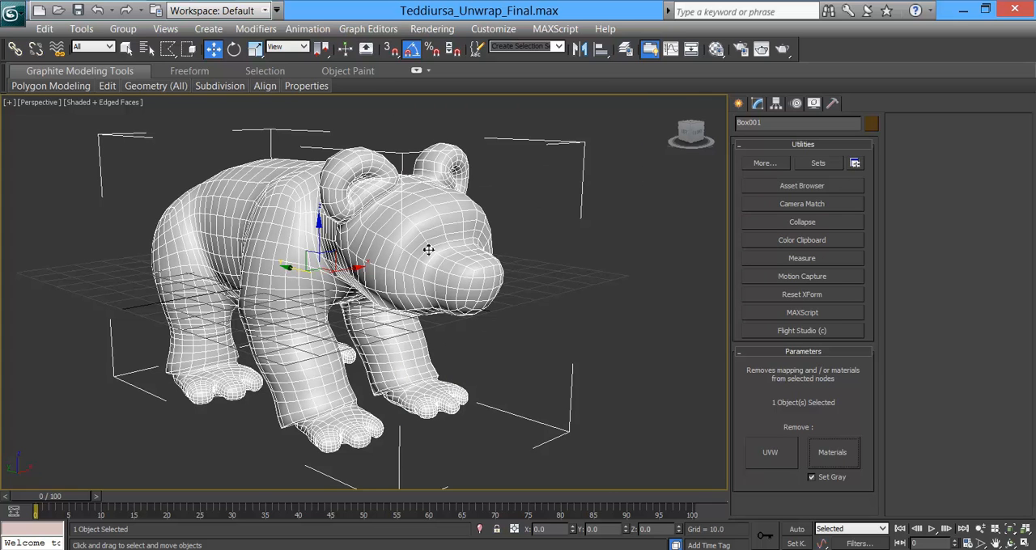
Step: Remove the bear's materials again with Set Gray off and give the bear a light gray object color
click(831, 477)
click(837, 454)
click(872, 124)
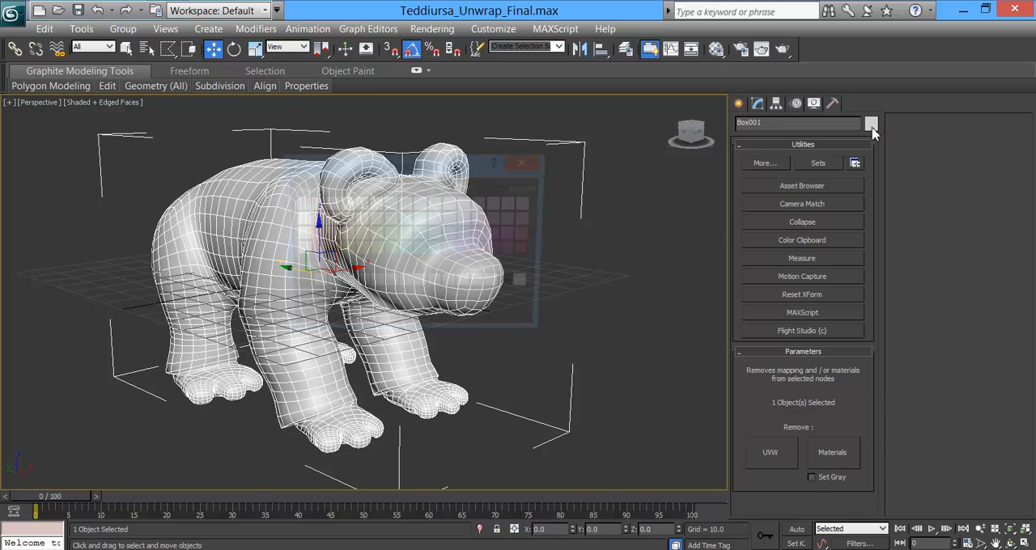
click(537, 164)
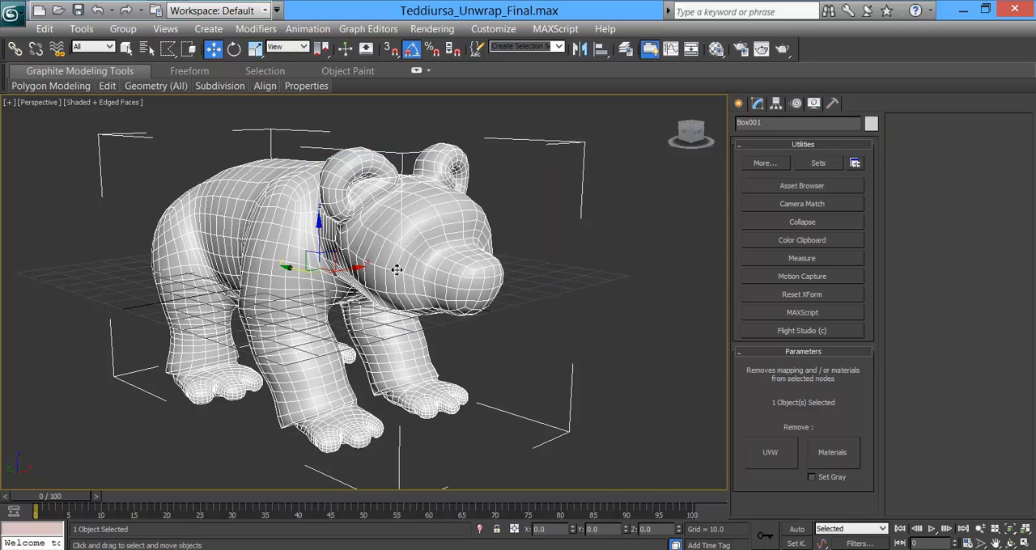
alt+middle_drag(394, 270, 417, 288)
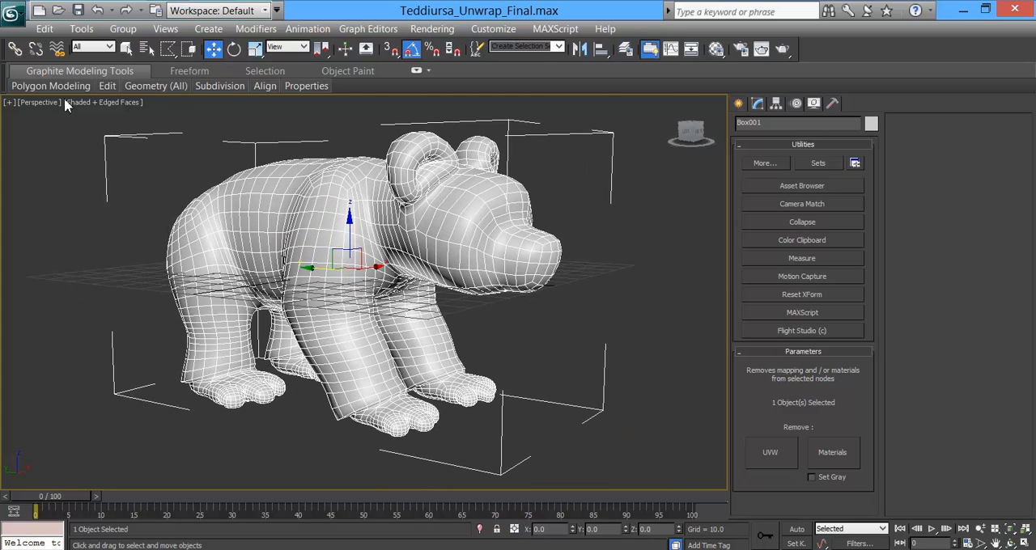
Step: Try to send the bear to Mudbox as a new scene, cancelling the mesh import there
click(12, 12)
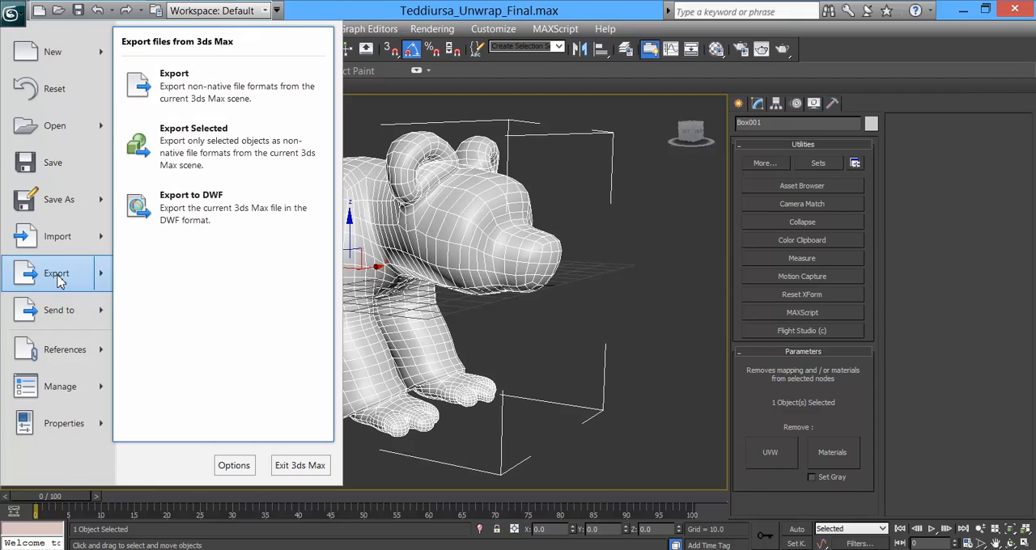
mouse_move(65, 318)
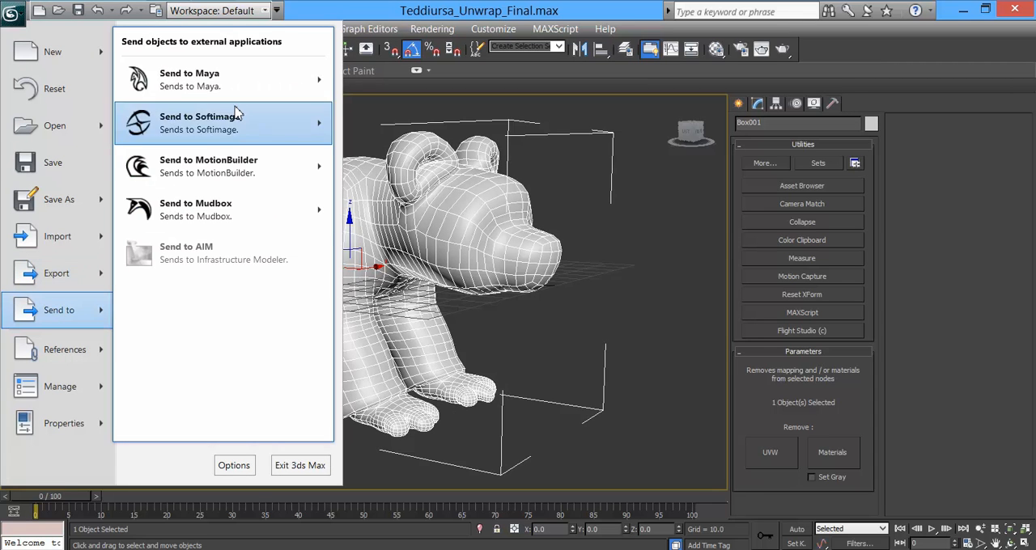
mouse_move(253, 215)
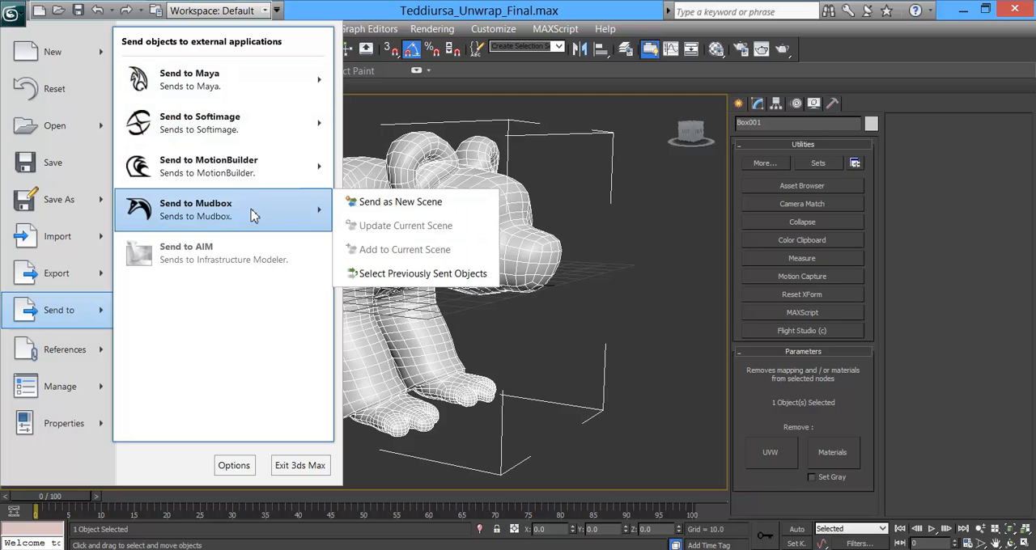
click(352, 204)
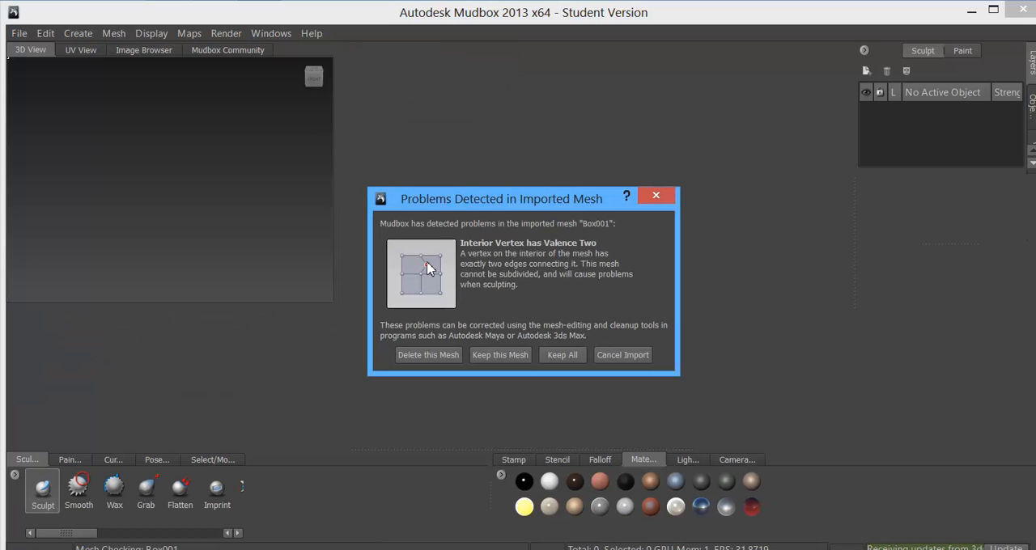
click(622, 356)
Step: Switch back to 3ds Max and rename the bear object Teddiursa_Mesh
click(168, 536)
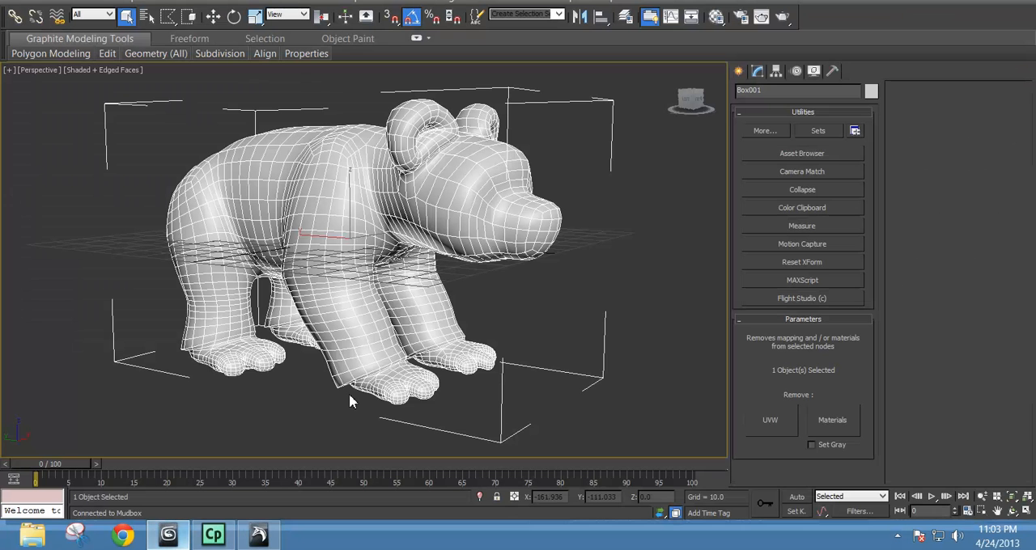
click(759, 71)
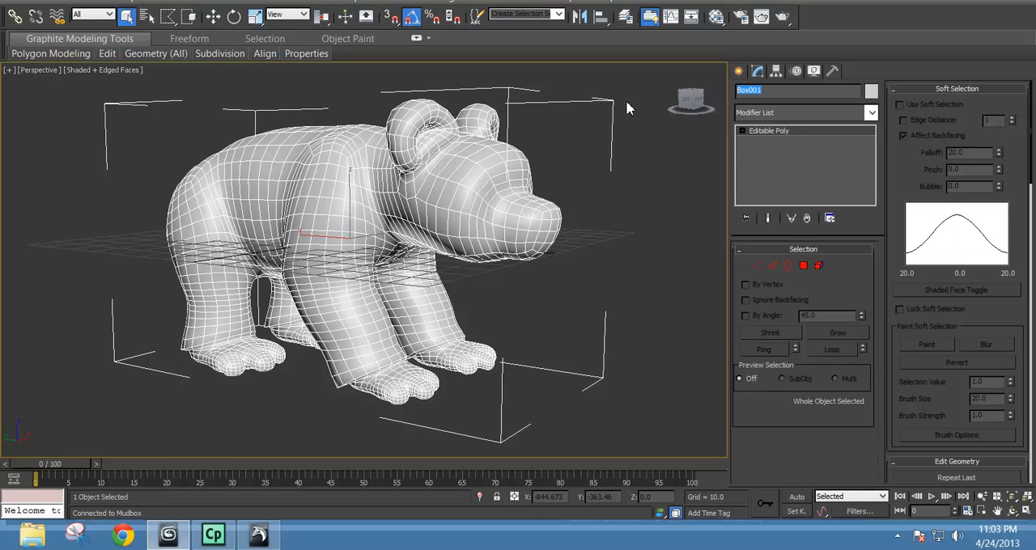
text(Teddiursa_Mesh)
Step: Merge the two nearly coincident vertices in the middle of the bear's belly in Vertex mode, and leave the sub-object level
click(758, 267)
alt+middle_drag(417, 317, 363, 270)
scroll(366, 269, up, 5)
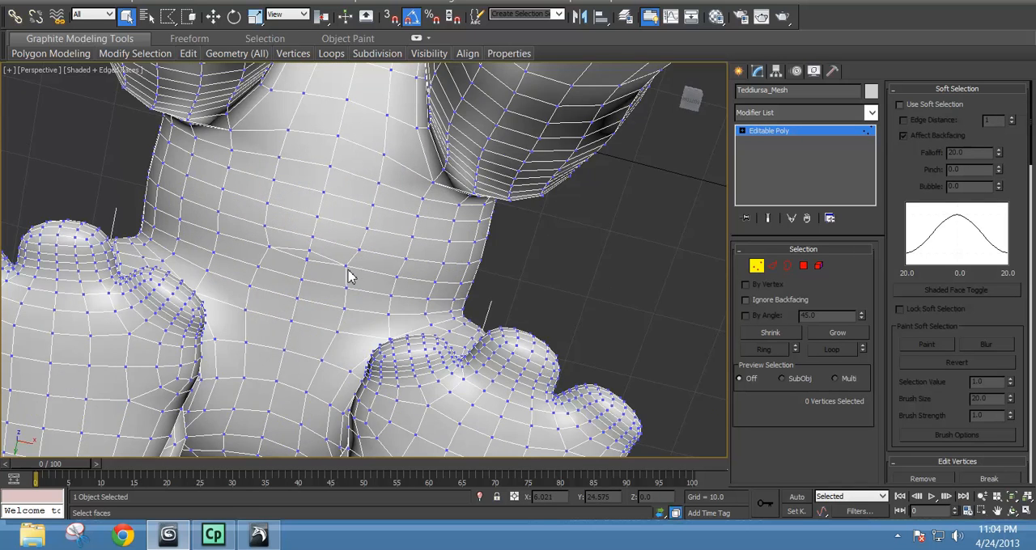
scroll(348, 277, up, 3)
click(269, 244)
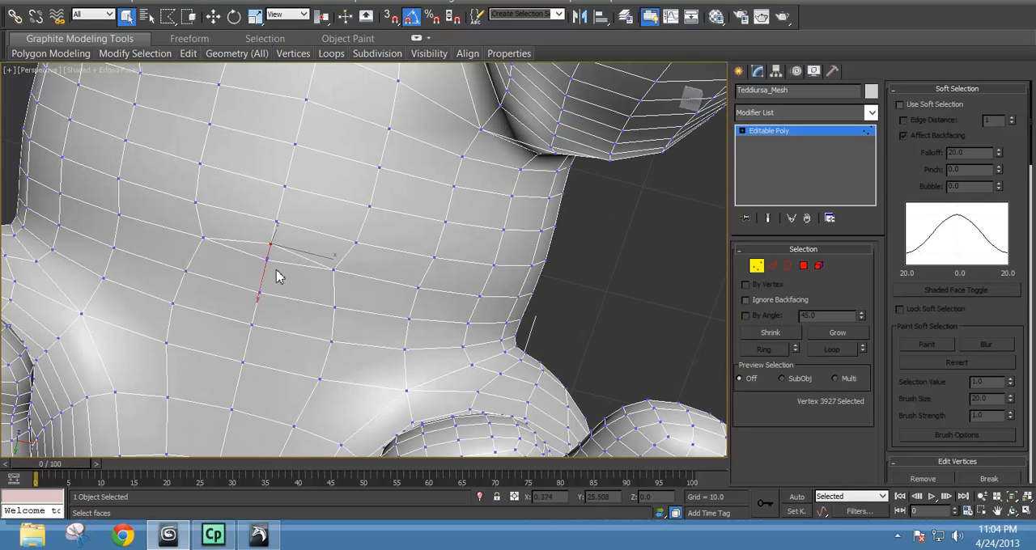
scroll(276, 277, up, 3)
ctrl+click(155, 262)
ctrl+click(155, 263)
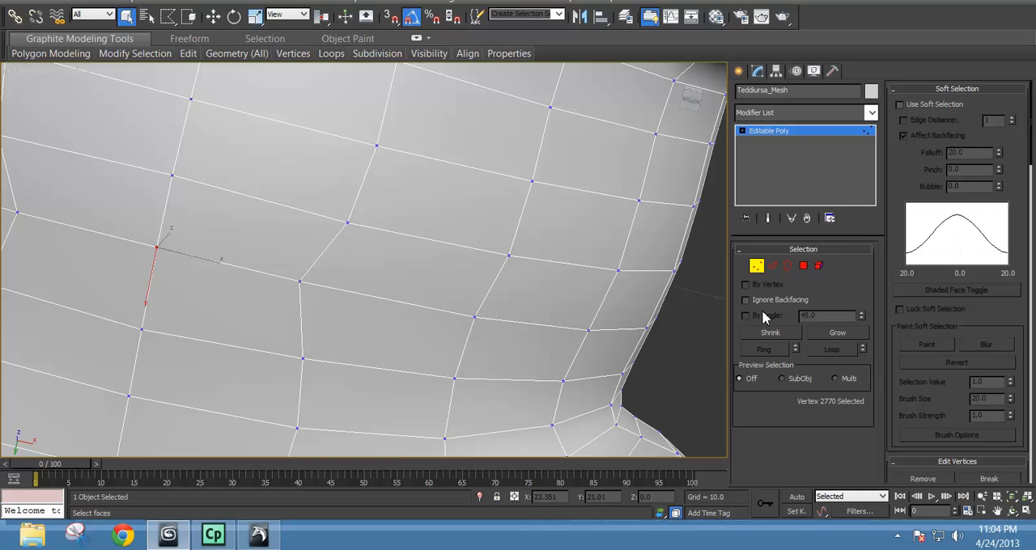
click(948, 90)
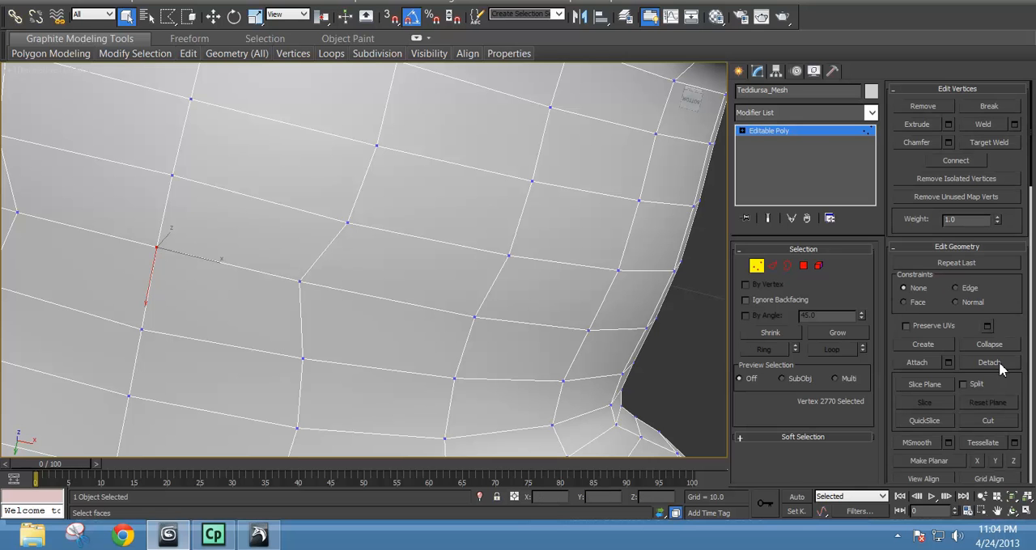
click(757, 267)
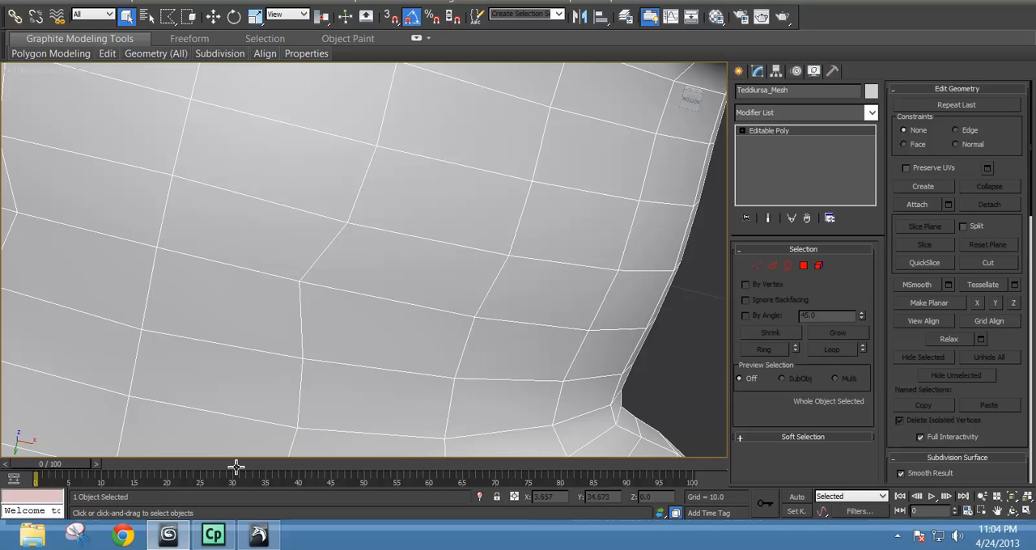
mouse_move(214, 544)
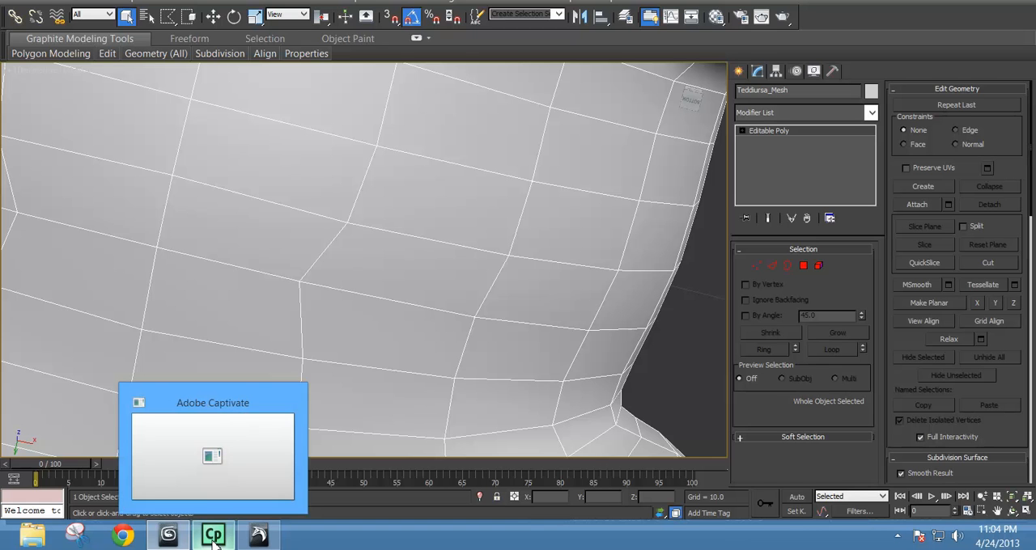